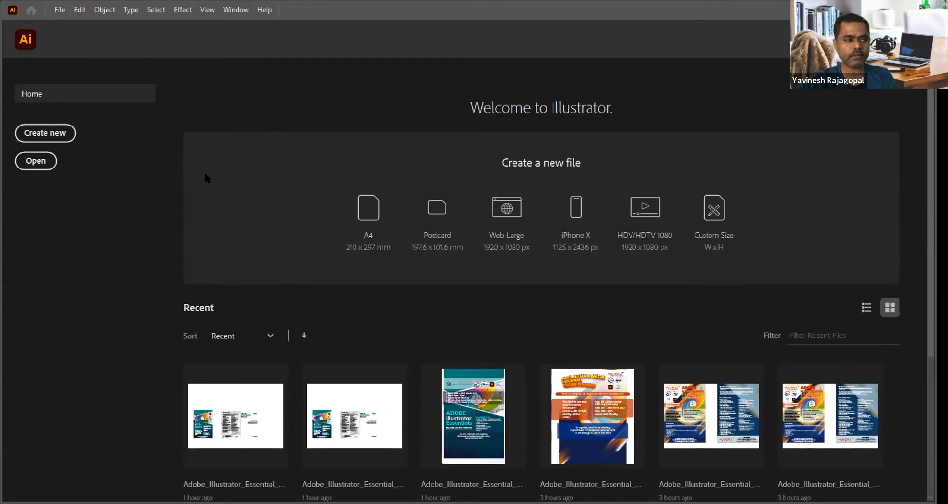
# Step: Start a new document and browse the Mobile, Web, Print and Film & Video presets, settling on the Print category
pyautogui.click(39, 135)
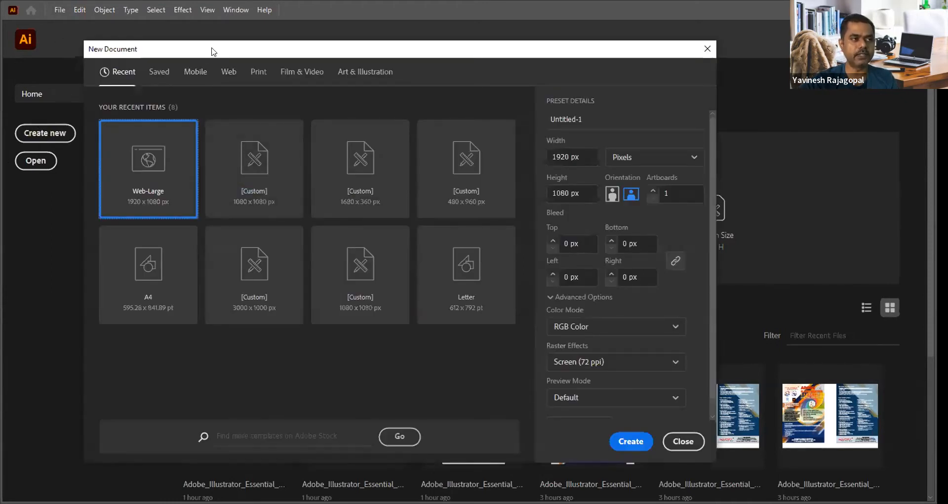
pyautogui.moveTo(211, 51); pyautogui.dragTo(202, 49)
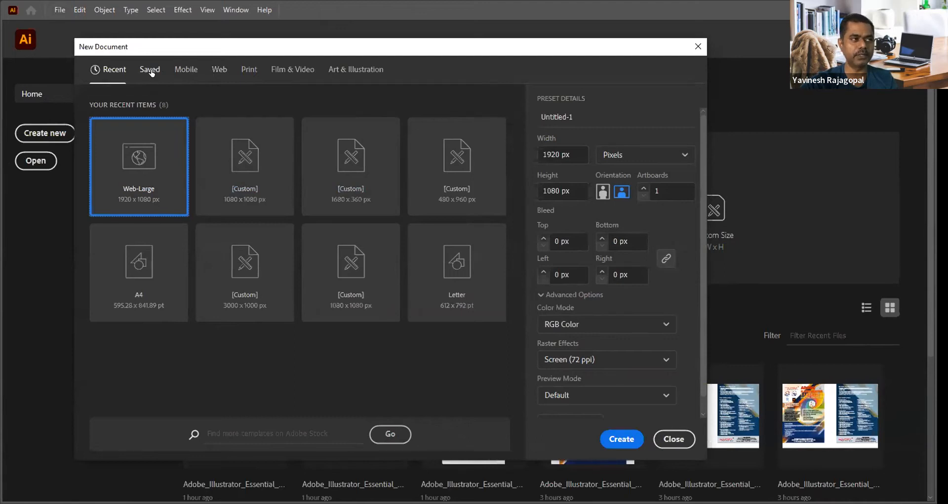
pyautogui.click(185, 72)
pyautogui.click(219, 69)
pyautogui.click(249, 70)
pyautogui.click(297, 71)
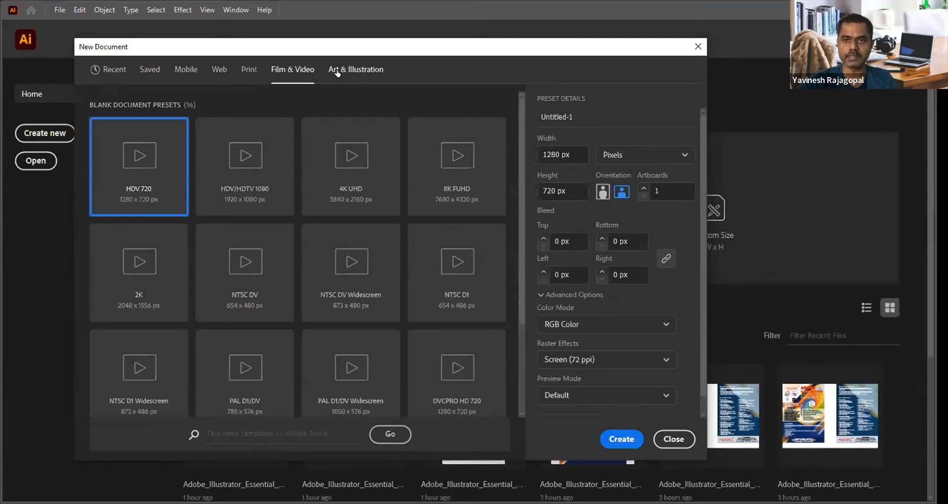
pyautogui.click(249, 70)
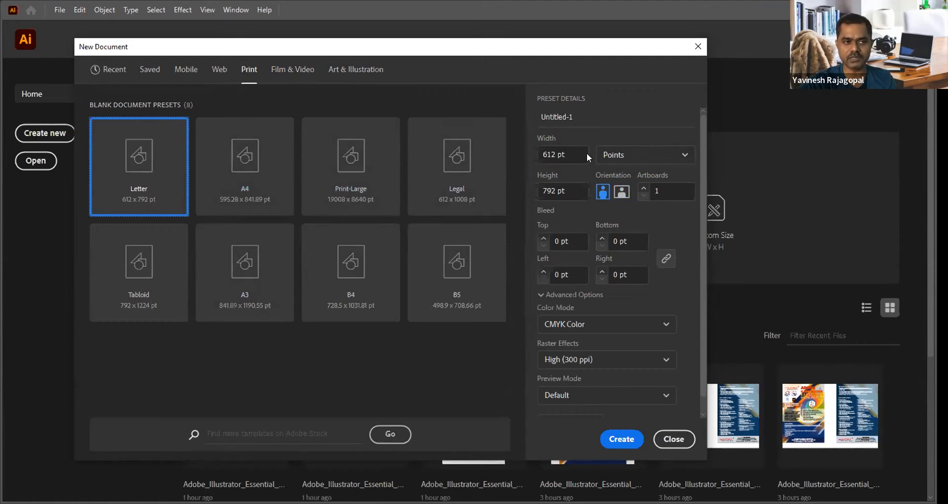
pyautogui.click(219, 72)
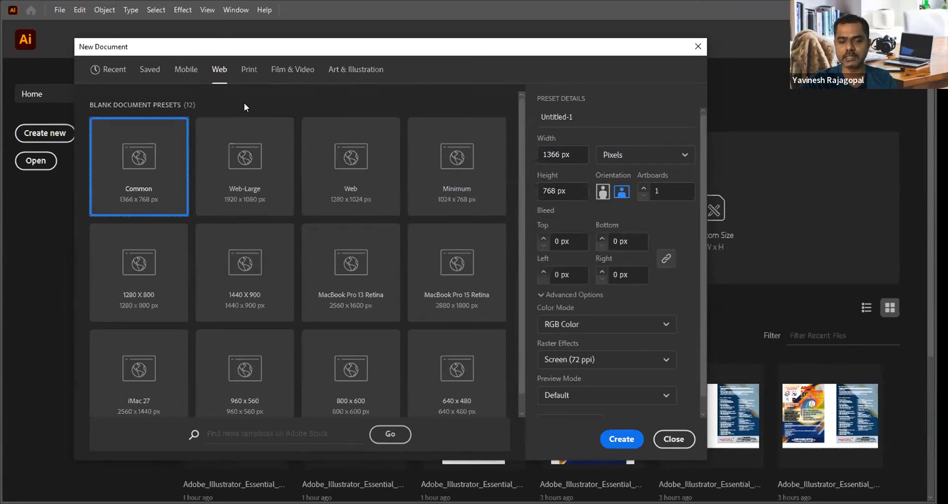
pyautogui.click(249, 70)
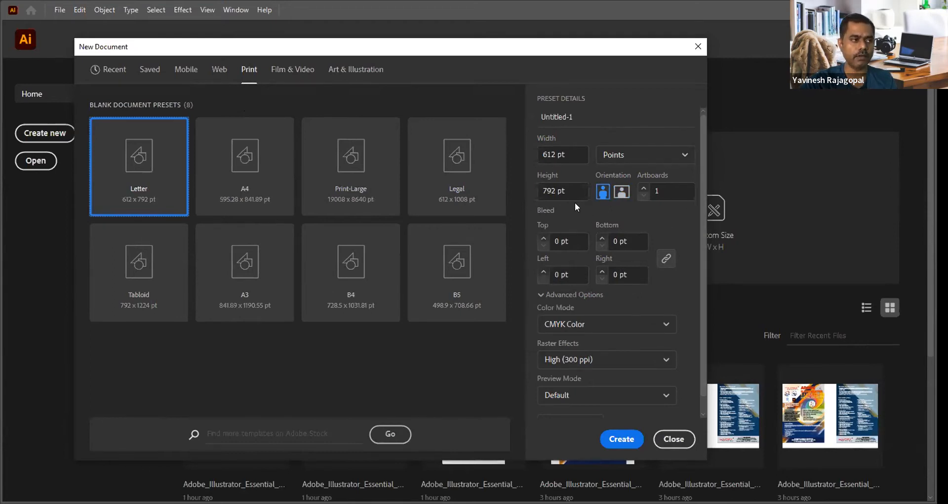
# Step: Set the new document's units to Centimeters and its size to 21 cm wide by 29.7 cm high
pyautogui.click(617, 156)
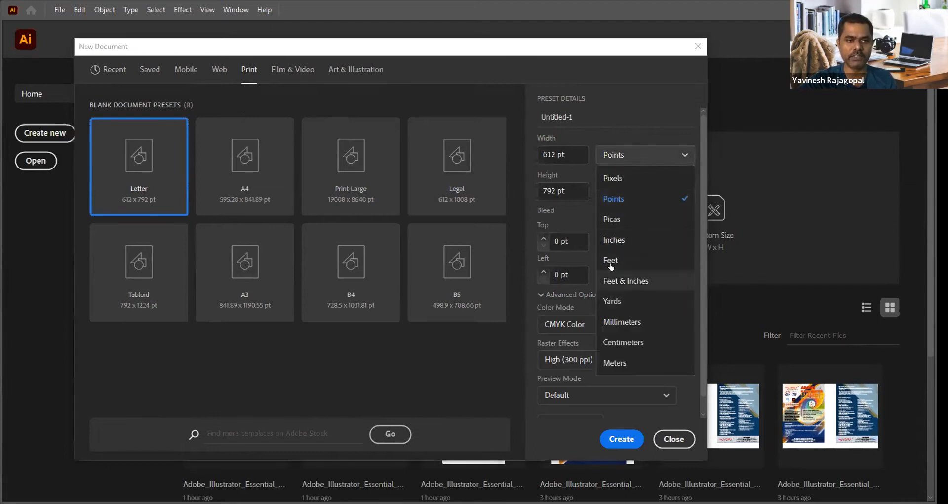
pyautogui.click(619, 341)
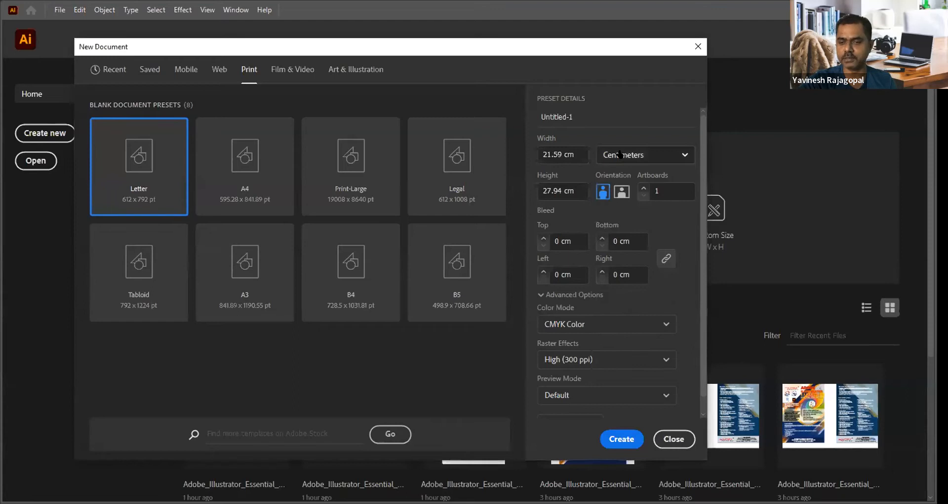
pyautogui.click(574, 151)
pyautogui.moveTo(574, 151); pyautogui.dragTo(530, 154)
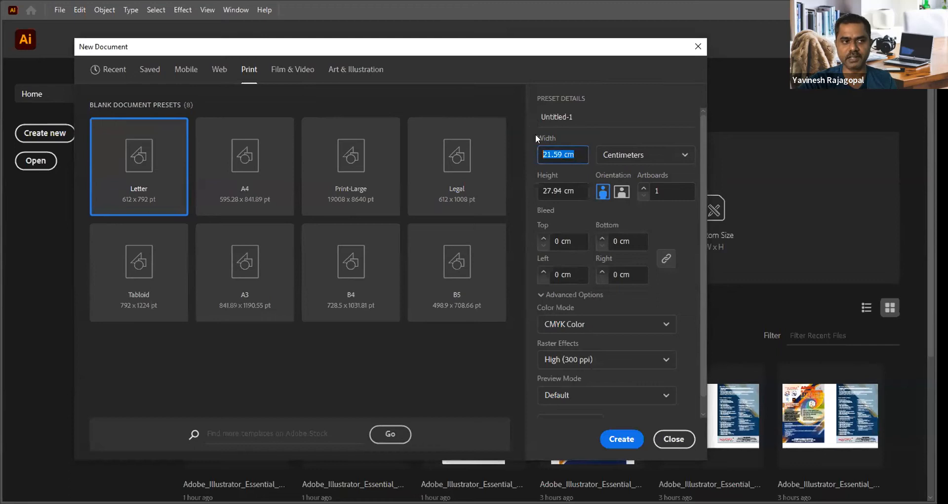
pyautogui.moveTo(576, 152); pyautogui.dragTo(509, 147)
pyautogui.write('21')
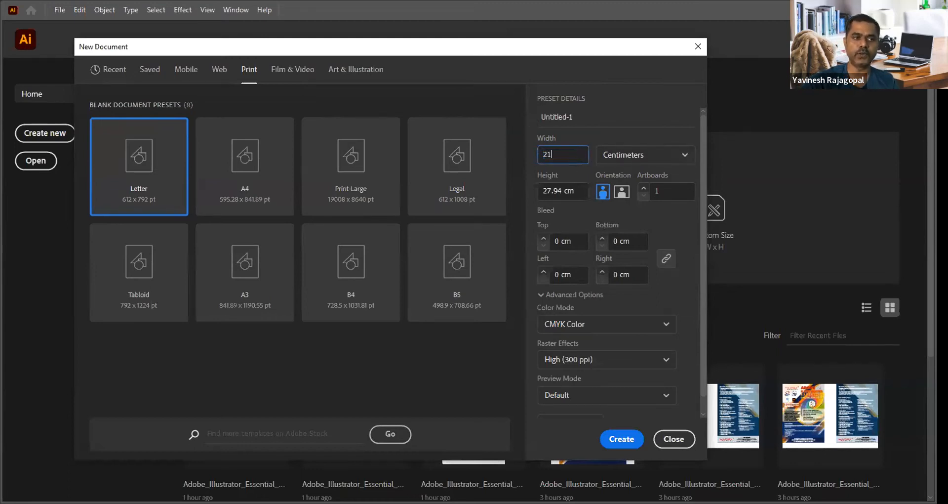
pyautogui.press('Tab')
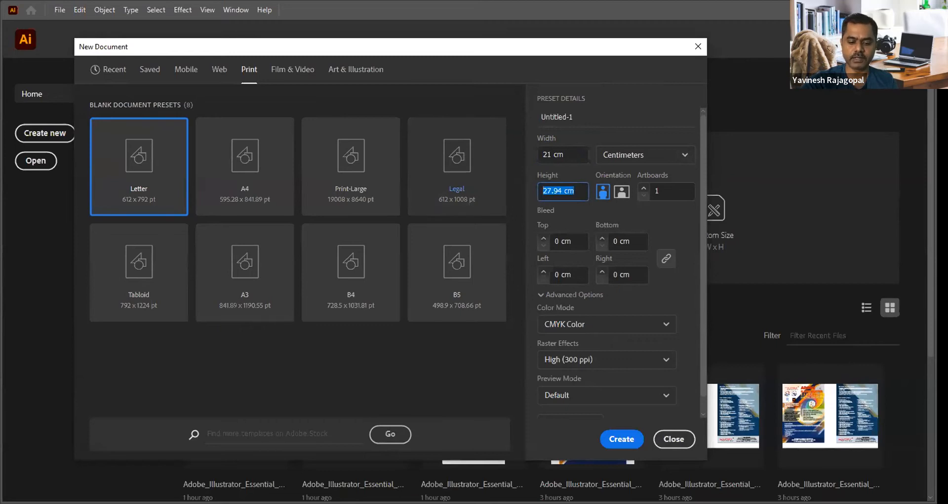
pyautogui.write('29.7')
pyautogui.click(566, 149)
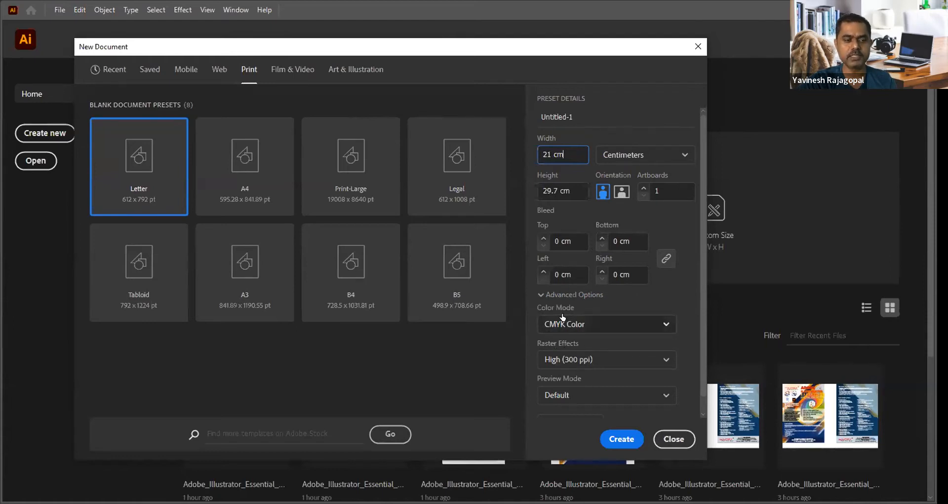
# Step: Review the color mode and raster effects options, keep CMYK Color and High (300 ppi), and create the document
pyautogui.click(587, 324)
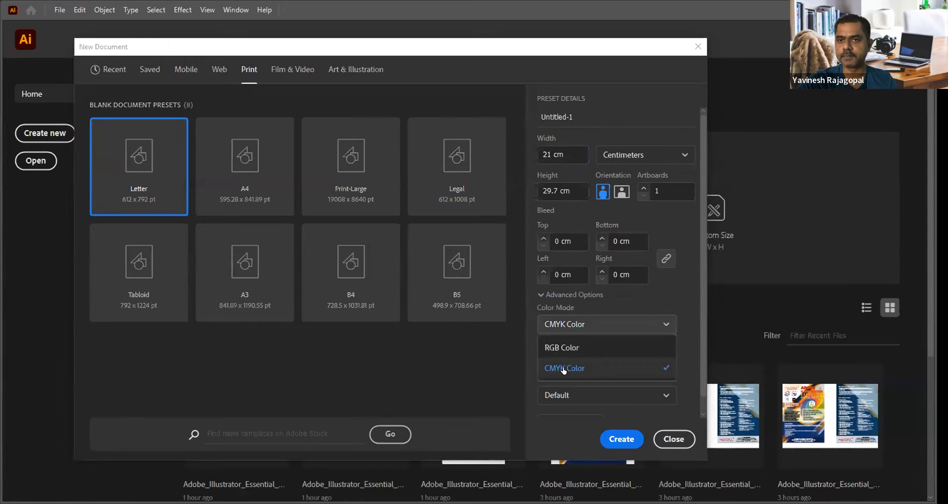
pyautogui.click(575, 325)
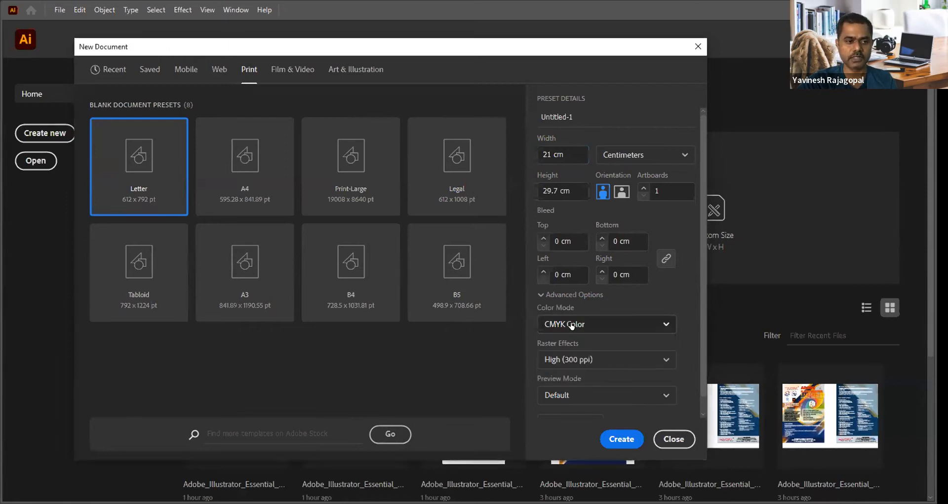
pyautogui.click(578, 360)
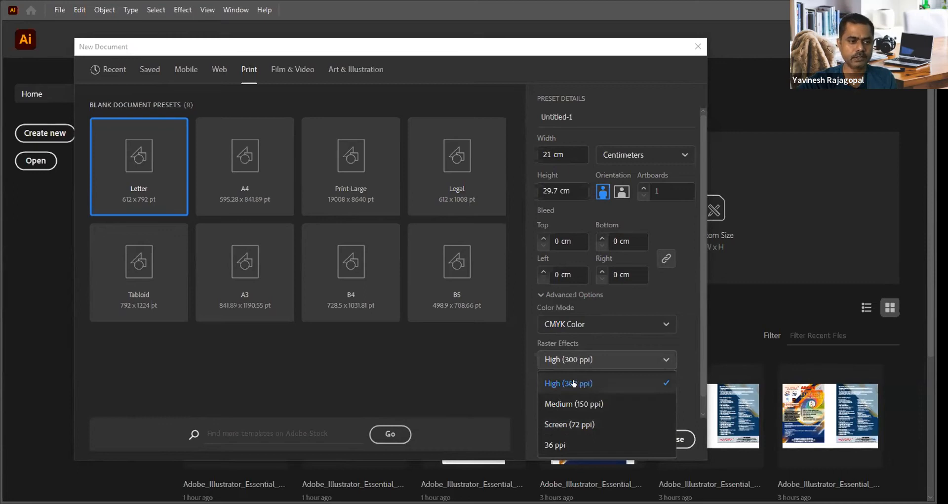
pyautogui.click(576, 360)
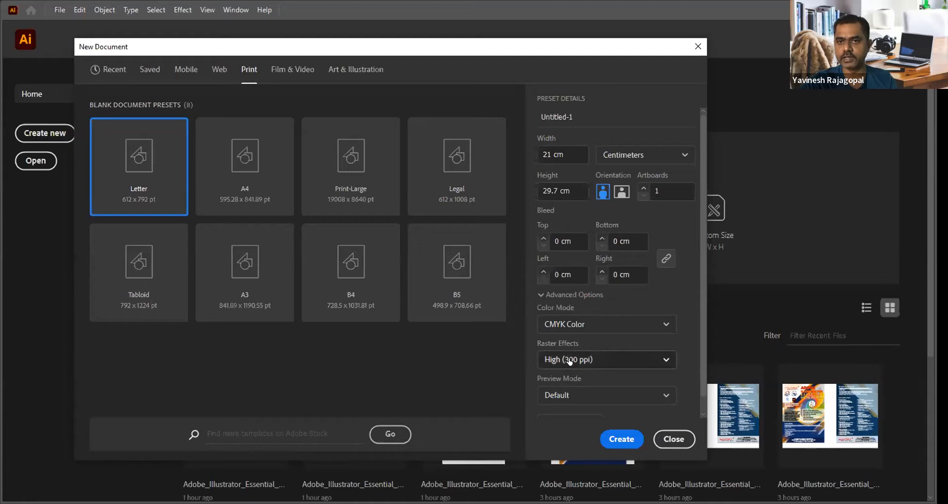
pyautogui.click(622, 439)
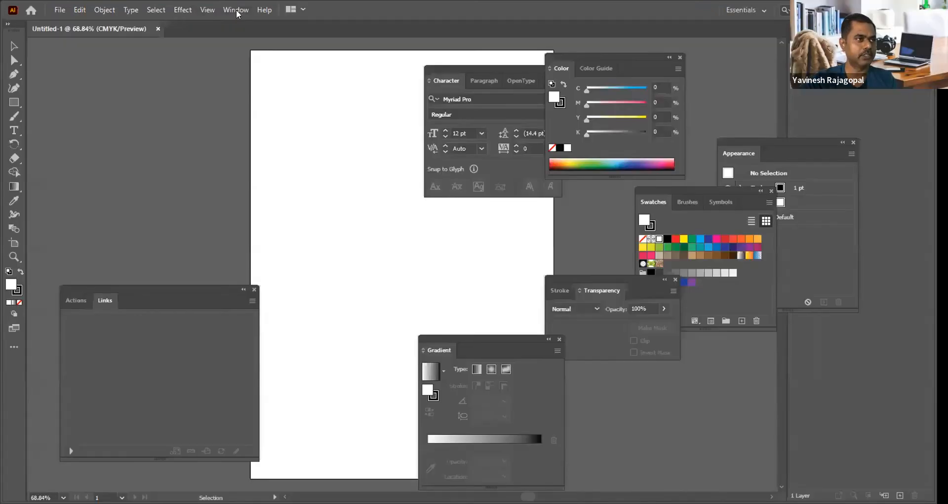
# Step: Move the floating Character panel down, clear of the Color panel
pyautogui.click(237, 10)
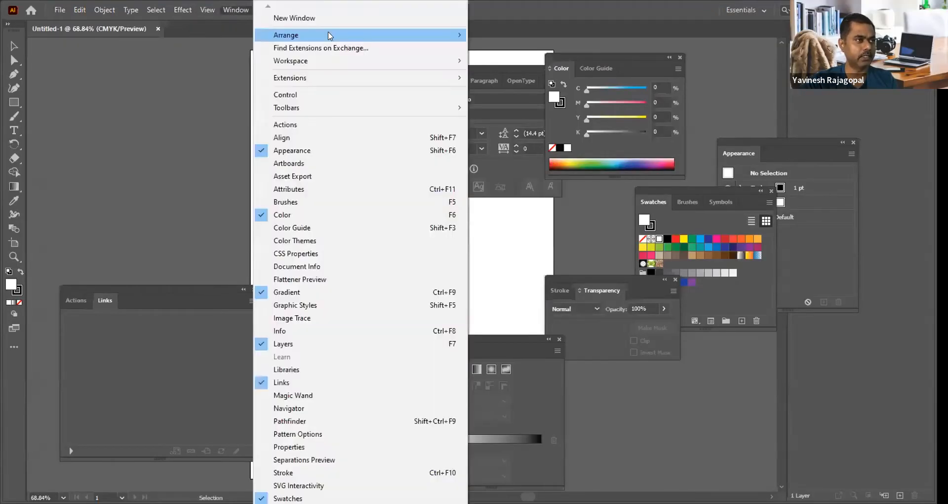
pyautogui.click(481, 69)
pyautogui.click(491, 73)
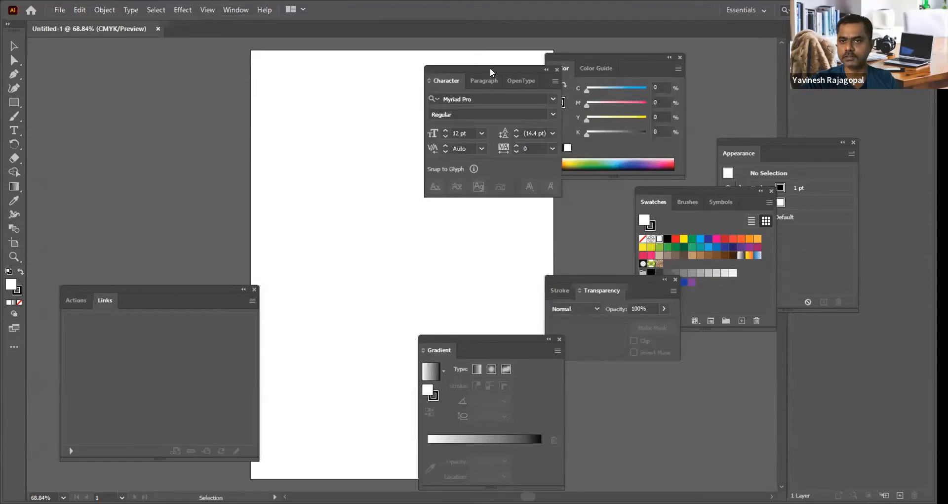
pyautogui.moveTo(481, 70); pyautogui.dragTo(463, 122)
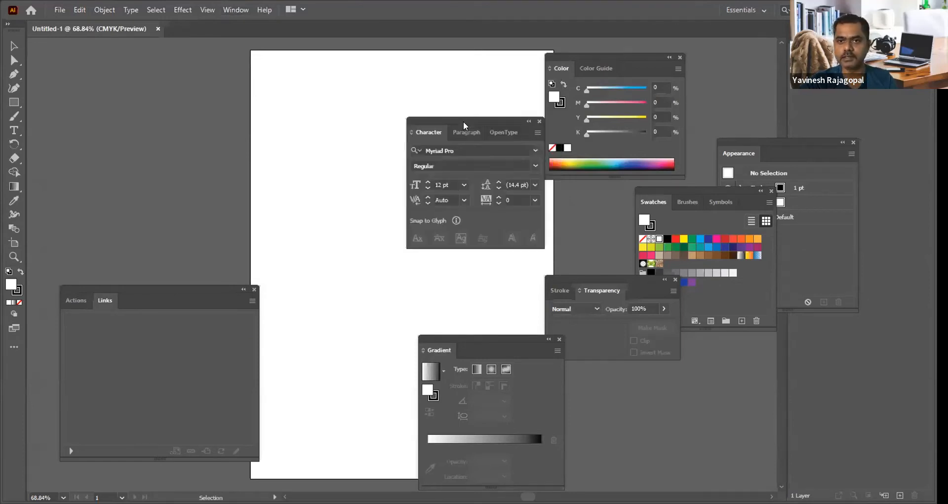
# Step: Open the new-document settings again, check the width and height, and close them without creating another document
pyautogui.click(60, 10)
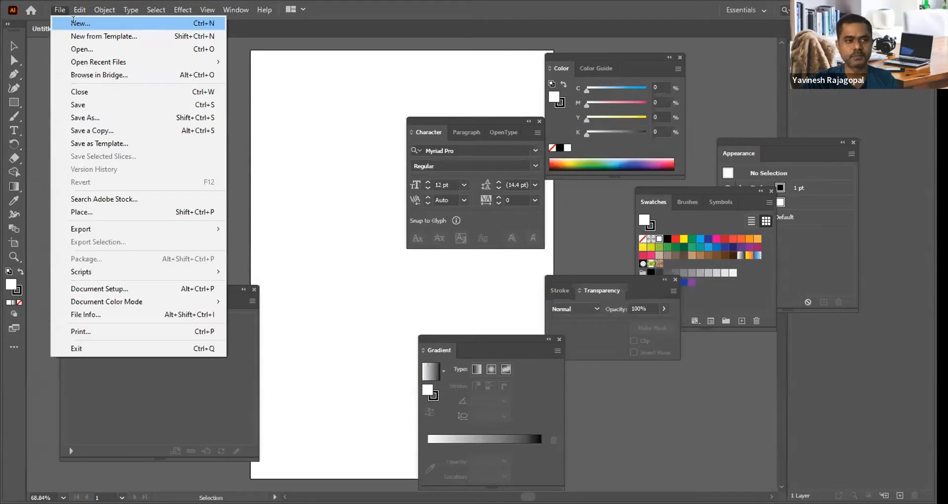
pyautogui.click(74, 24)
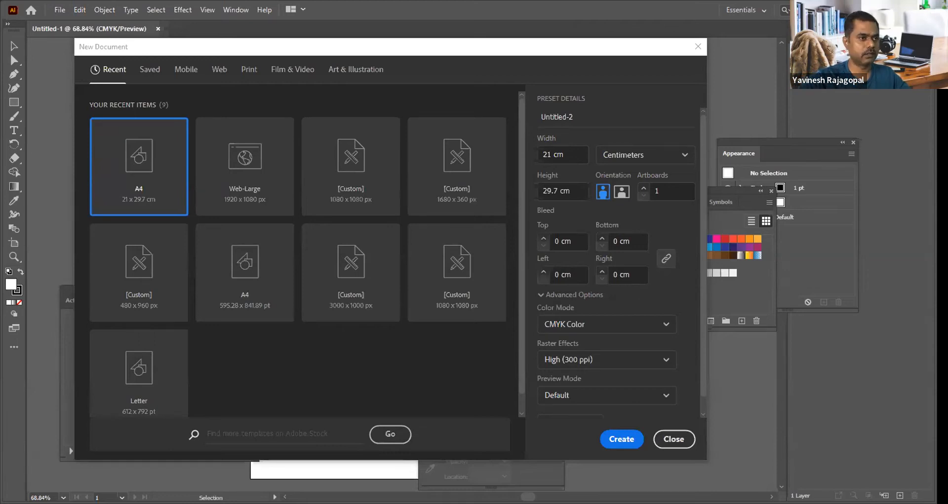
pyautogui.click(324, 32)
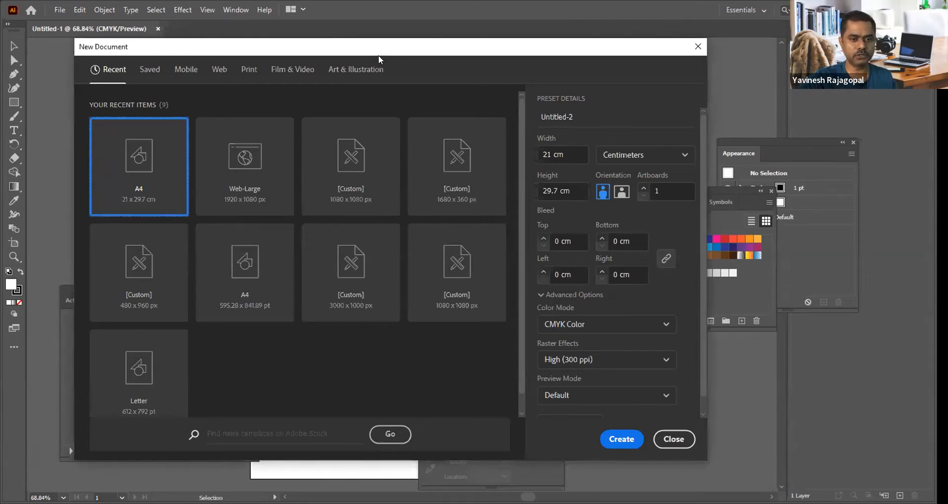
pyautogui.moveTo(397, 54); pyautogui.dragTo(379, 55)
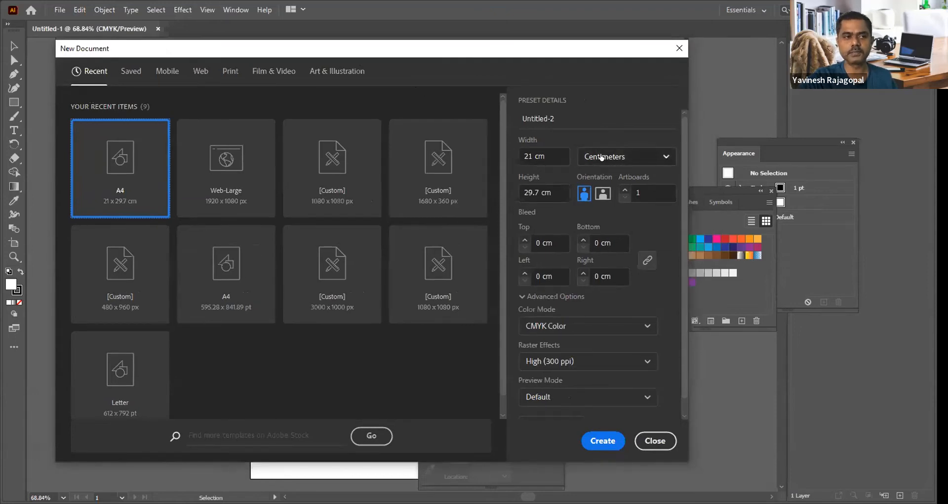
pyautogui.click(549, 156)
pyautogui.tripleClick(548, 192)
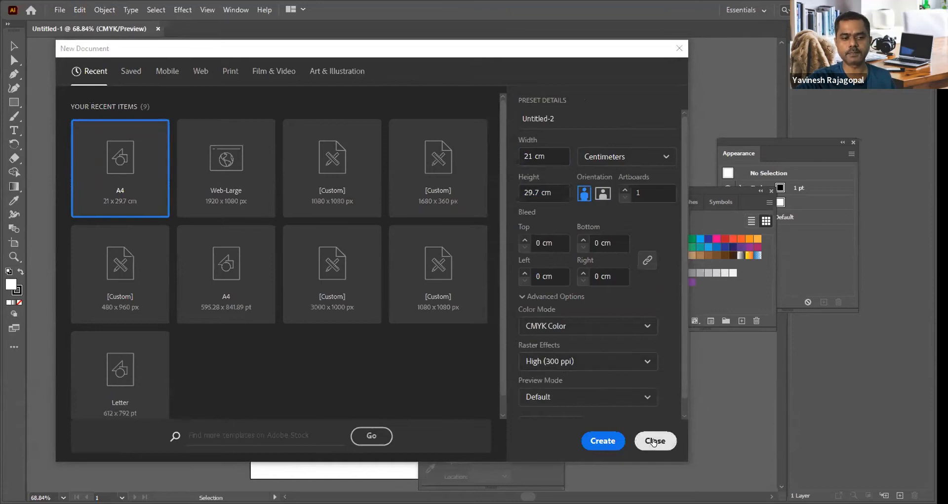
pyautogui.click(653, 440)
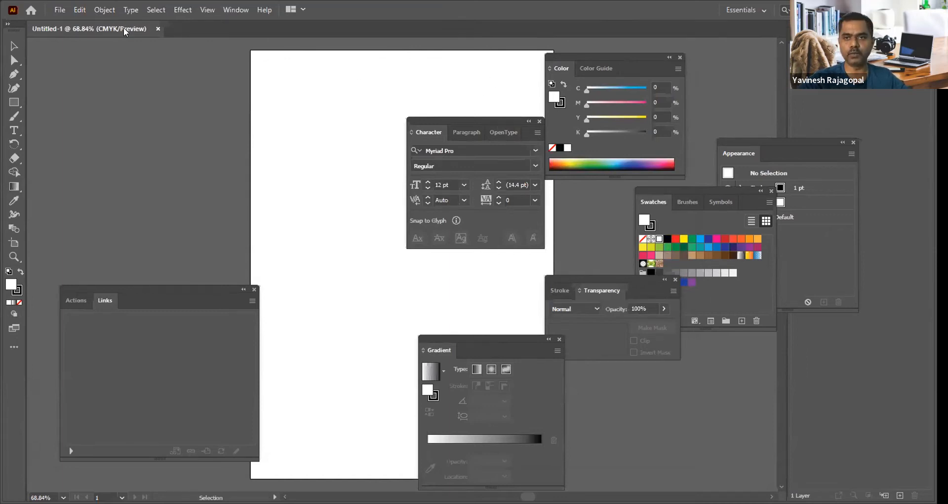
# Step: Reset the Essentials workspace to its default panel layout
pyautogui.click(230, 10)
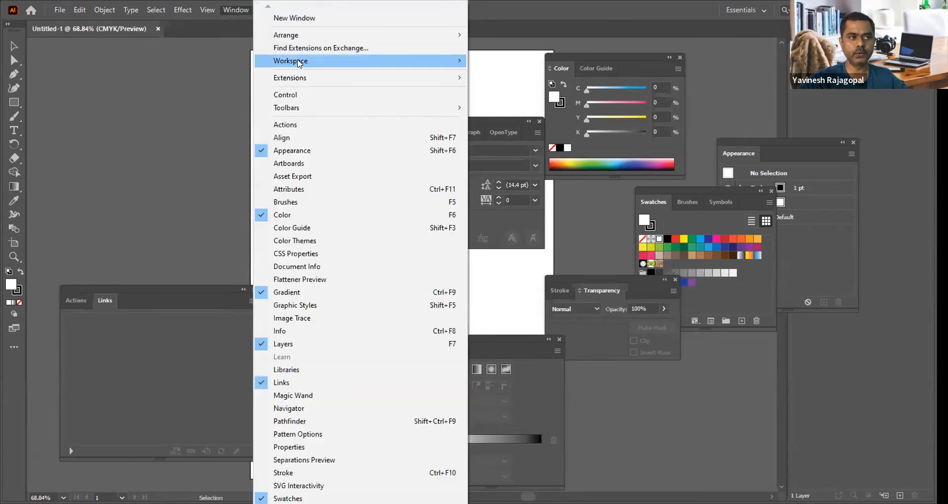
pyautogui.moveTo(300, 63)
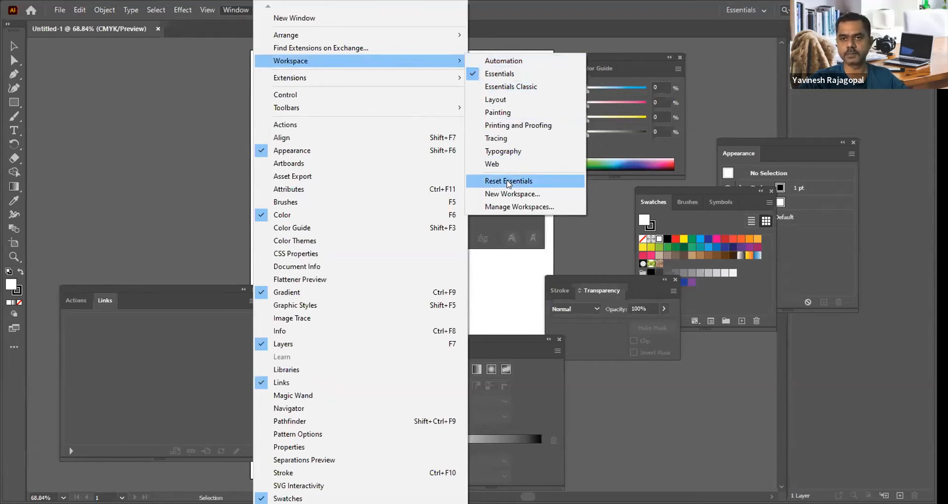
pyautogui.click(509, 184)
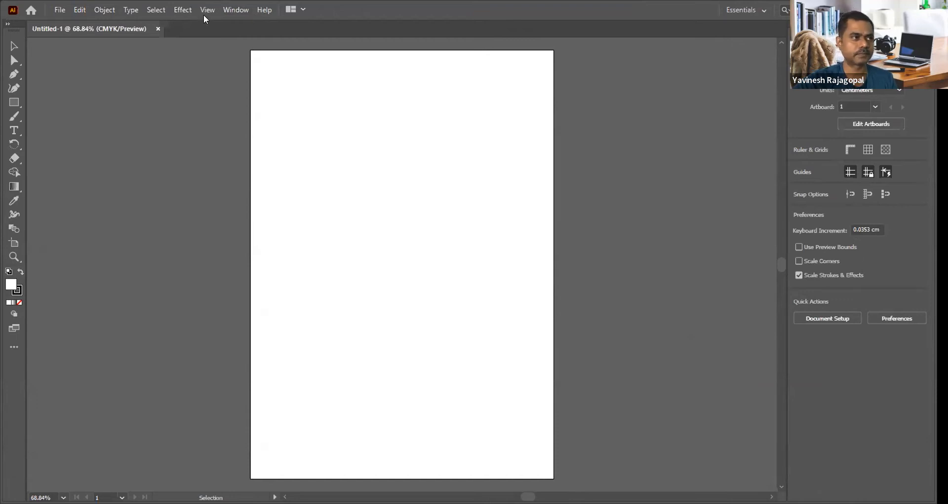
# Step: Switch the toolbar from Basic to Advanced and activate the Magic Wand tool
pyautogui.click(234, 10)
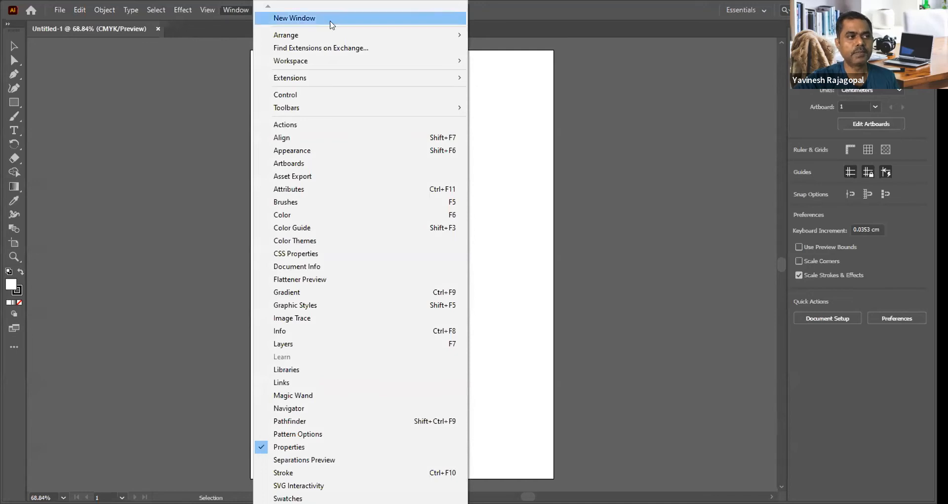
pyautogui.moveTo(363, 111)
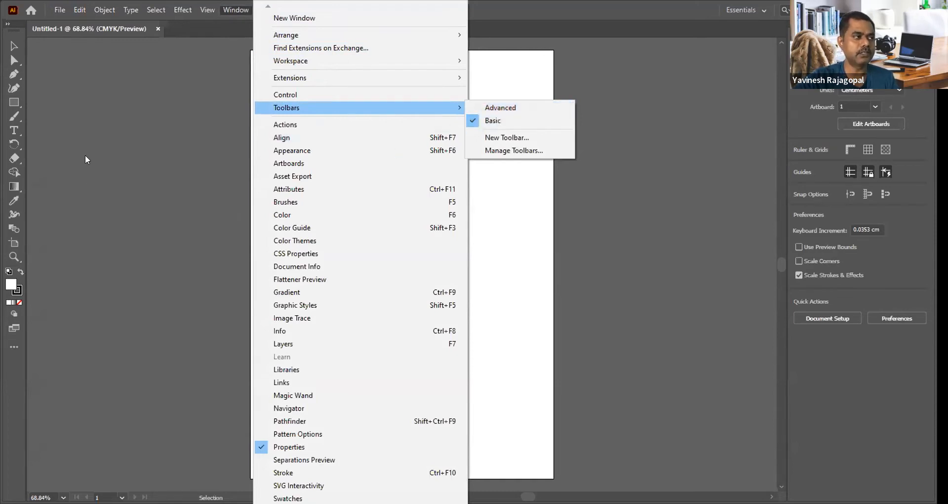
pyautogui.click(91, 111)
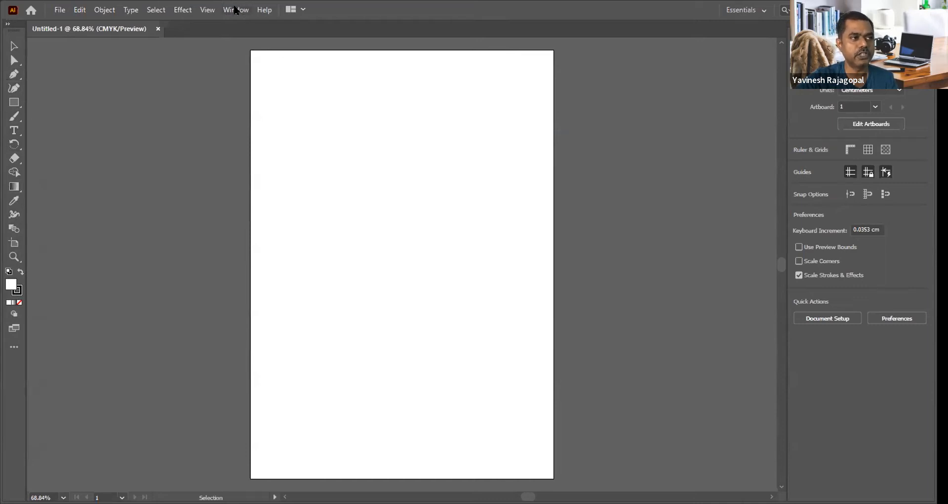
pyautogui.click(235, 10)
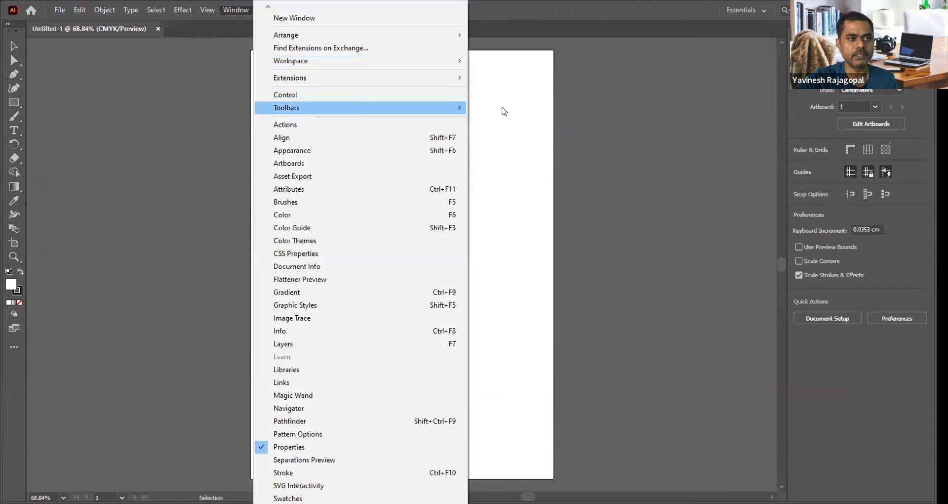
pyautogui.click(503, 109)
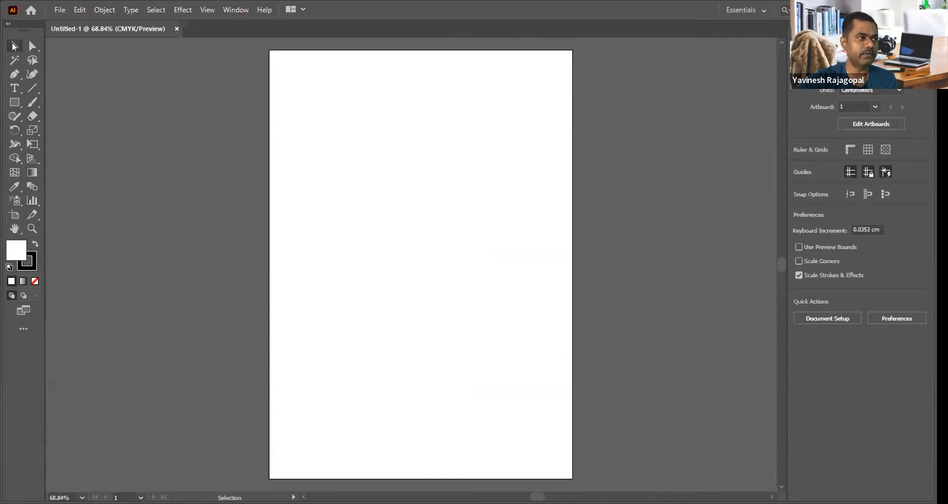
pyautogui.click(14, 58)
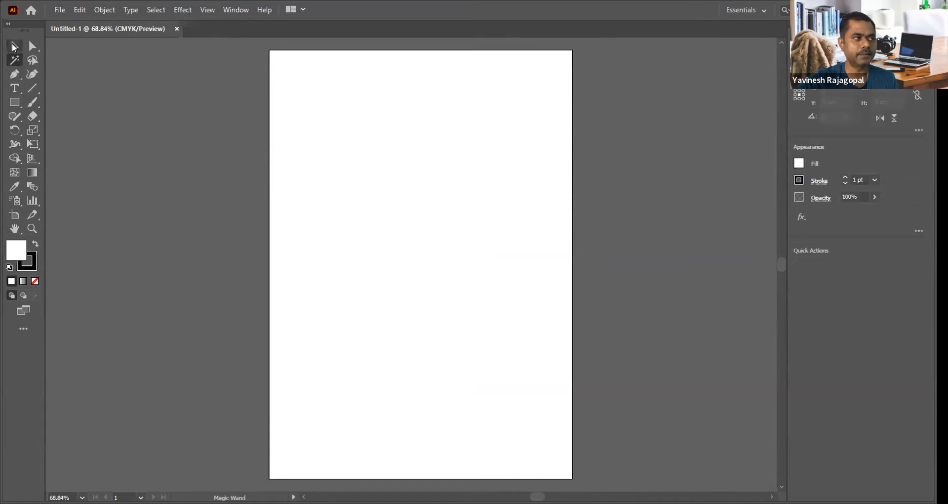
# Step: Activate the Selection tool and display the Control bar above the document
pyautogui.click(14, 47)
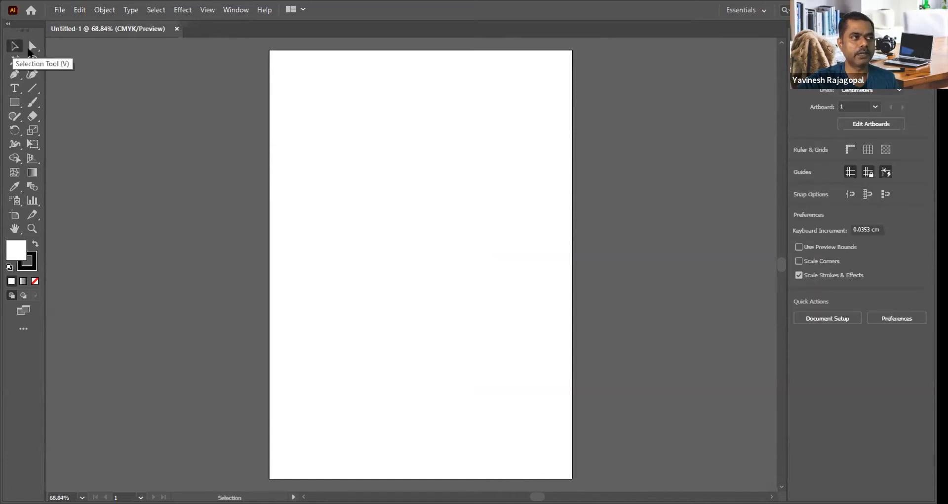
pyautogui.click(235, 8)
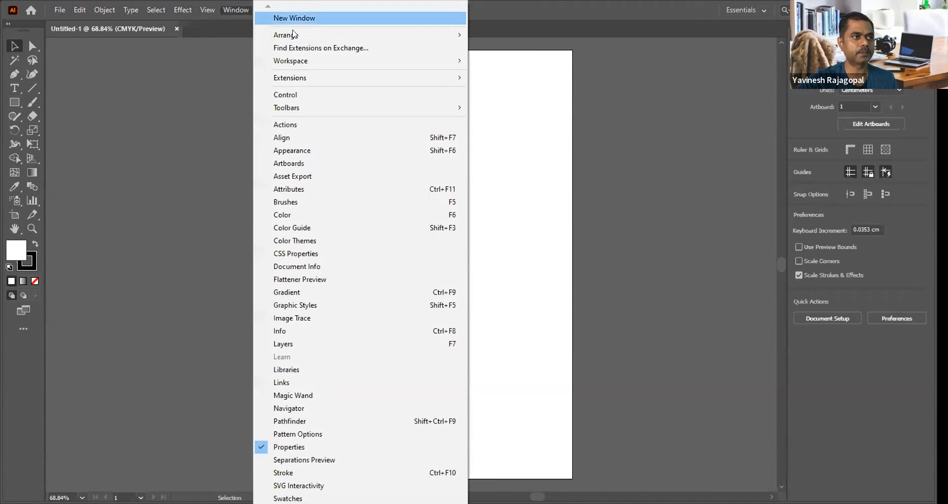
pyautogui.click(294, 97)
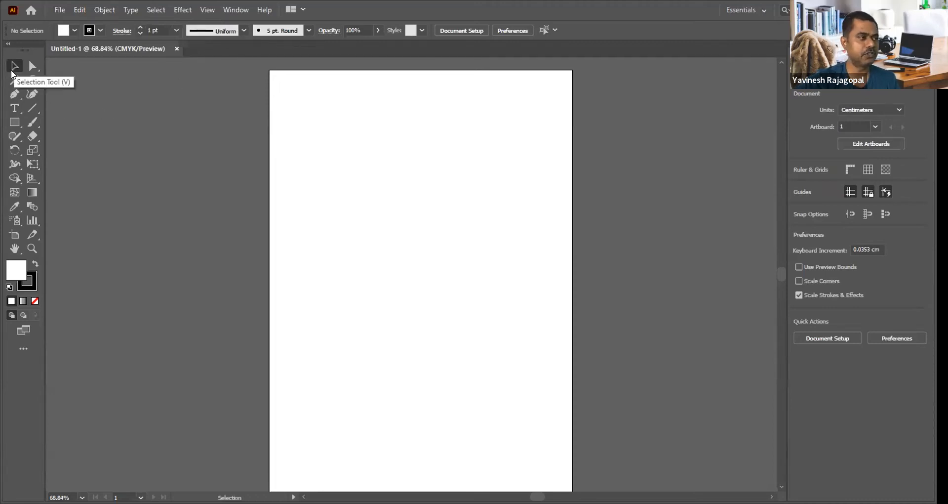
# Step: Compare the Control bar options of the Rectangle and Gradient tools, and return to the Selection tool
pyautogui.click(14, 122)
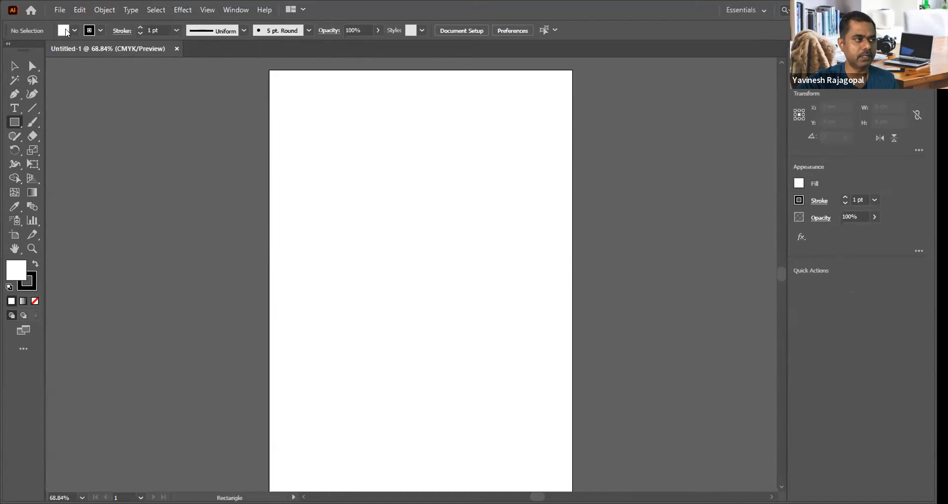
pyautogui.click(32, 193)
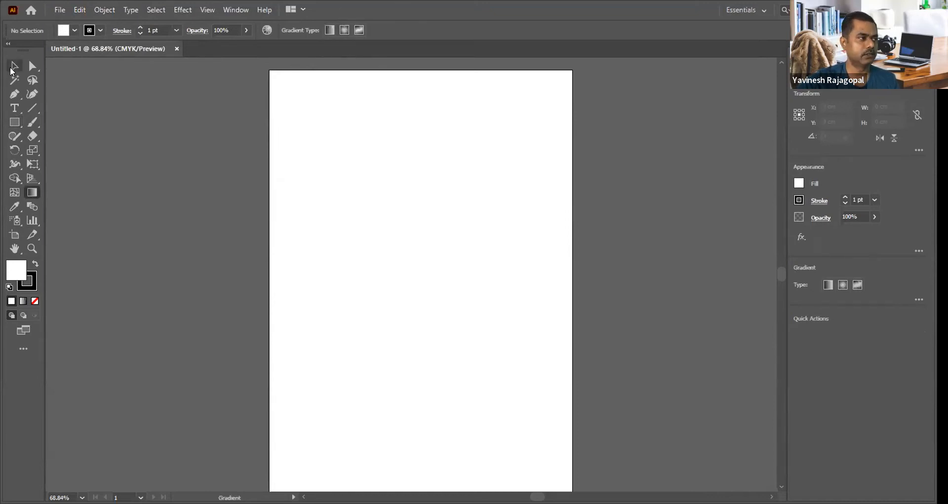
pyautogui.press('v')
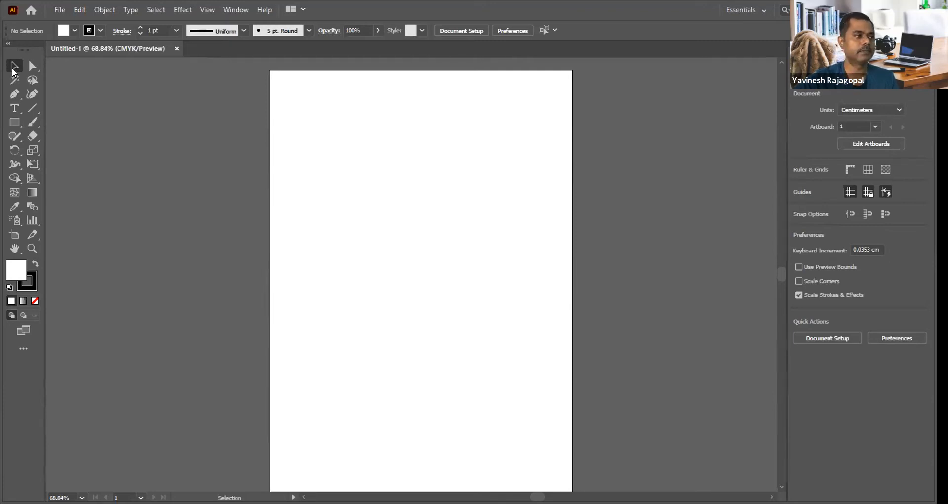
# Step: Draw a rectangle about 10.3 × 6.2 cm in the artboard's upper part and scale it down to about 9.65 × 5.07 cm
pyautogui.click(14, 122)
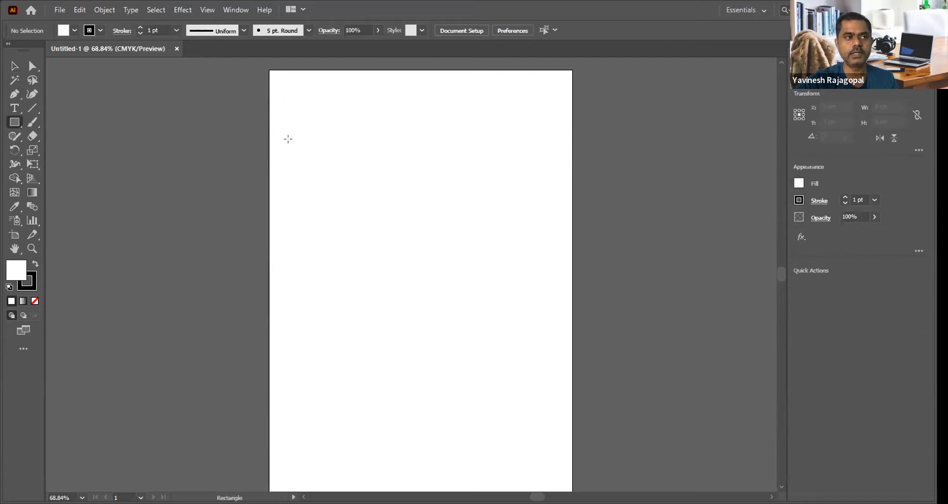
pyautogui.moveTo(313, 126); pyautogui.dragTo(464, 217)
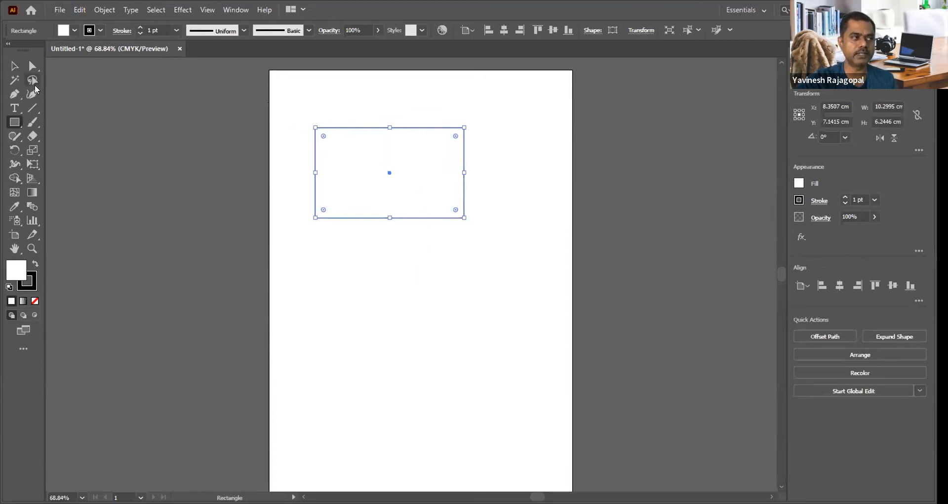
pyautogui.click(13, 66)
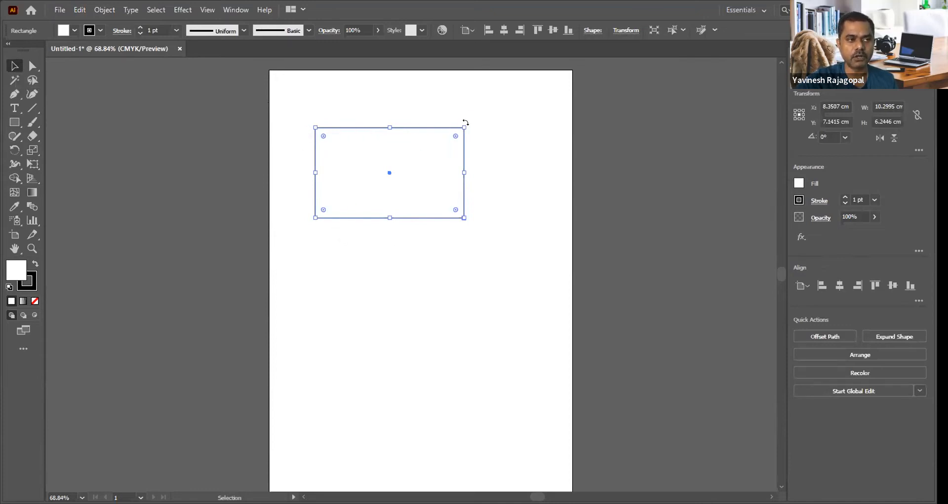
pyautogui.moveTo(463, 126); pyautogui.dragTo(453, 144)
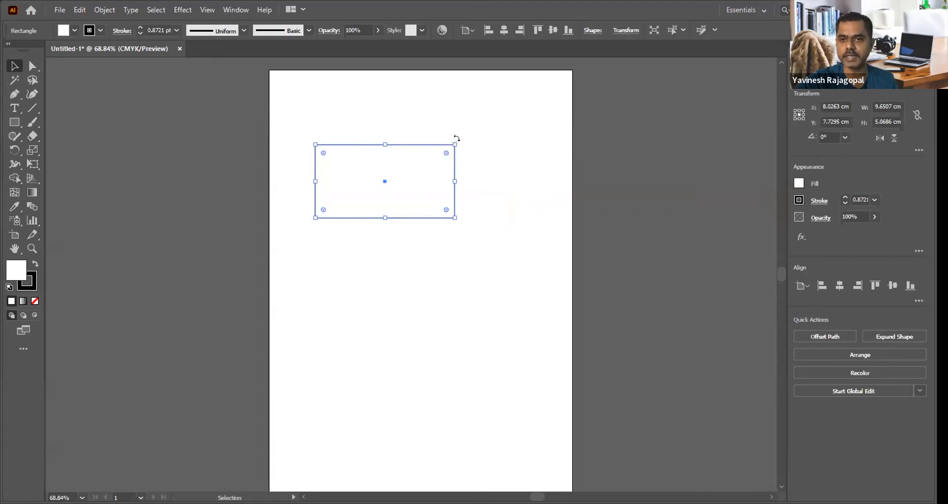
# Step: Rotate the rectangle about 42° clockwise around its centre and undo the rotation
pyautogui.moveTo(454, 140); pyautogui.dragTo(491, 205)
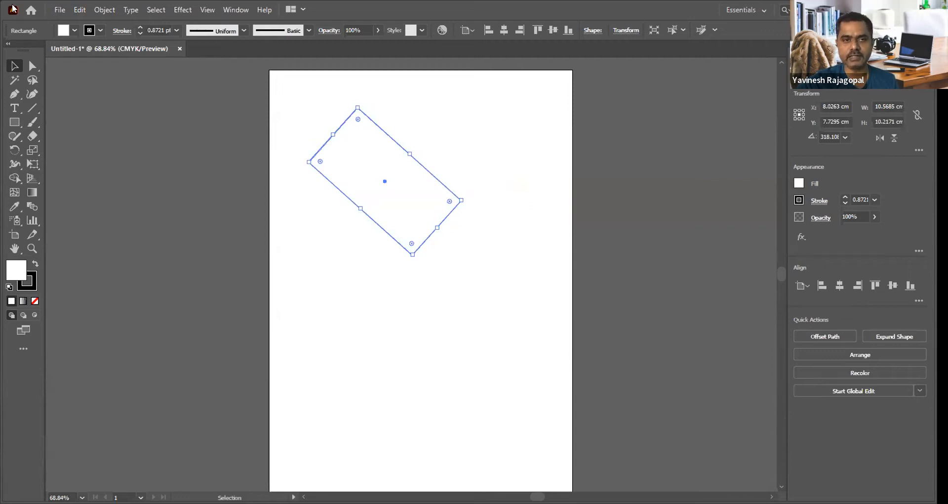
pyautogui.click(79, 11)
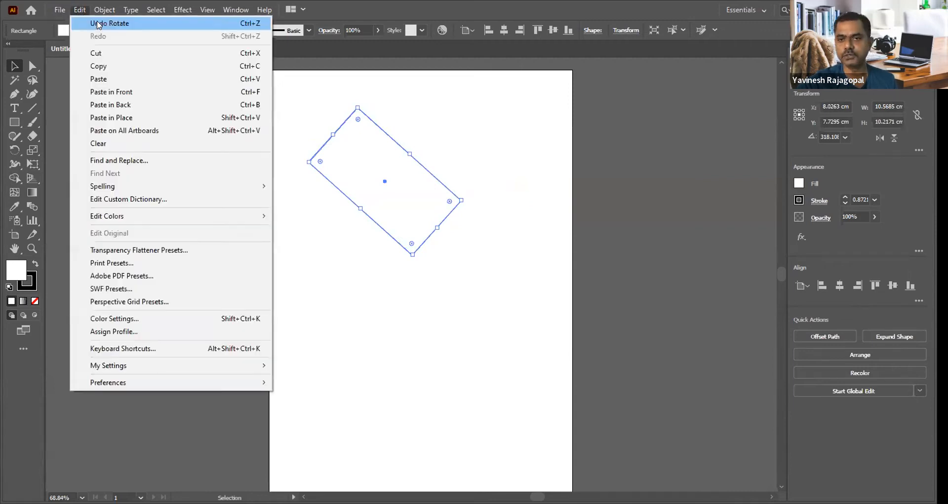
pyautogui.click(97, 24)
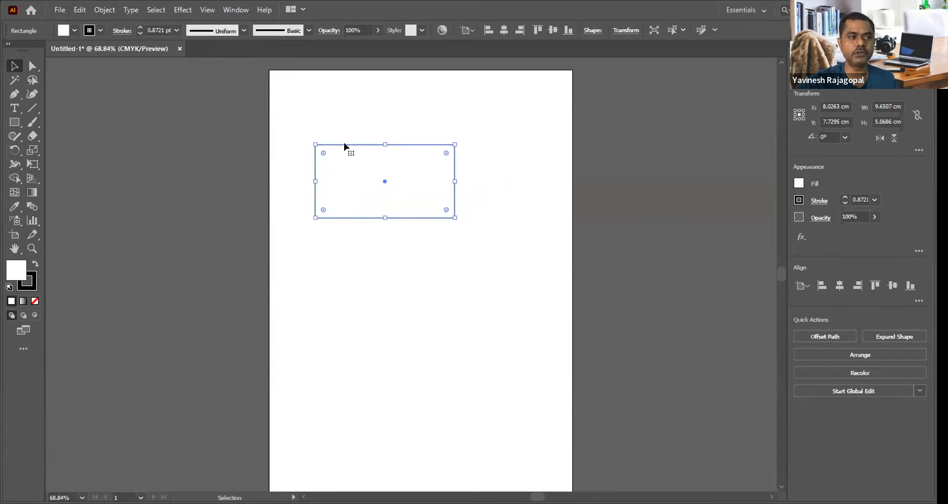
# Step: Move the rectangle slightly up and right by its outline, and practise deselecting it and selecting it through its filled interior
pyautogui.moveTo(343, 143)
pyautogui.mouseDown()
pyautogui.moveTo(408, 209)
pyautogui.moveTo(434, 284)
pyautogui.moveTo(360, 140)
pyautogui.moveTo(379, 167)
pyautogui.moveTo(400, 280)
pyautogui.moveTo(353, 133)
pyautogui.mouseUp()
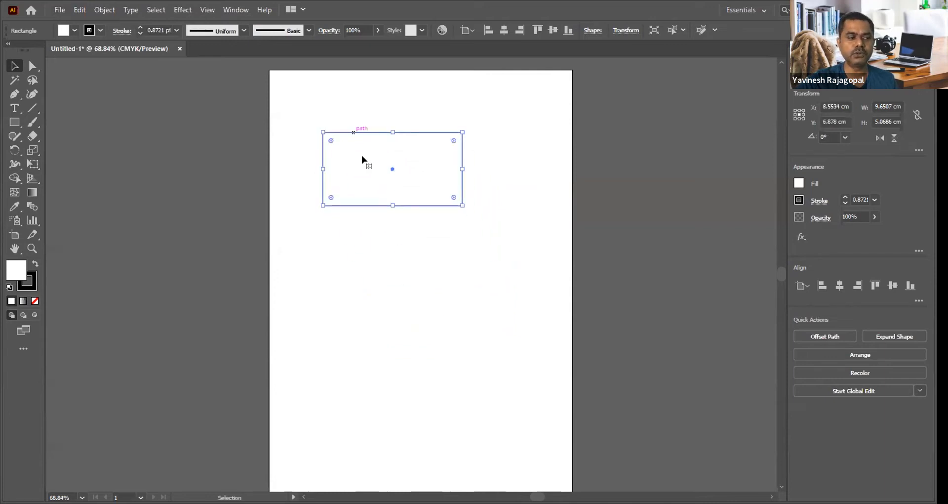
pyautogui.click(381, 240)
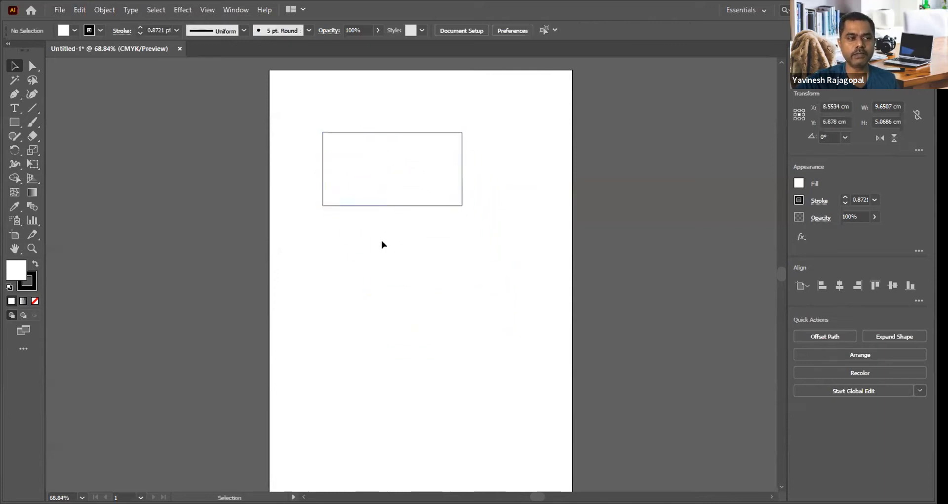
pyautogui.click(355, 164)
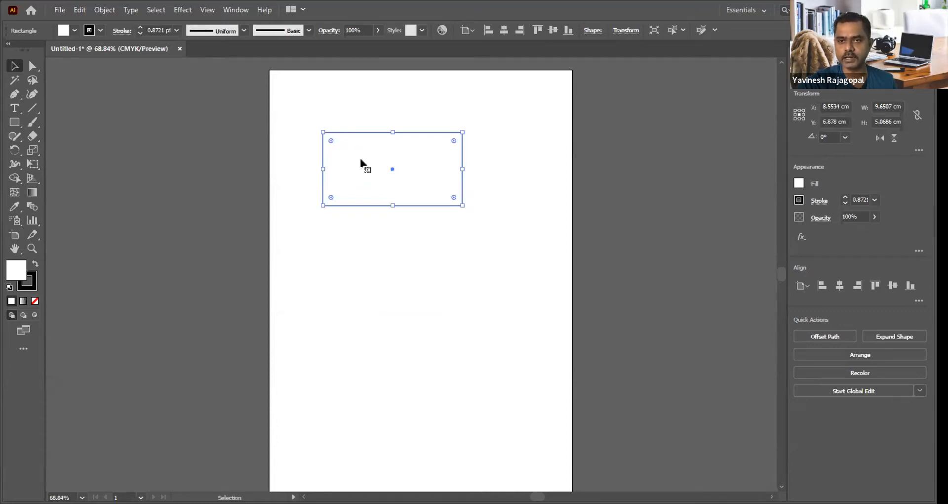
pyautogui.click(360, 104)
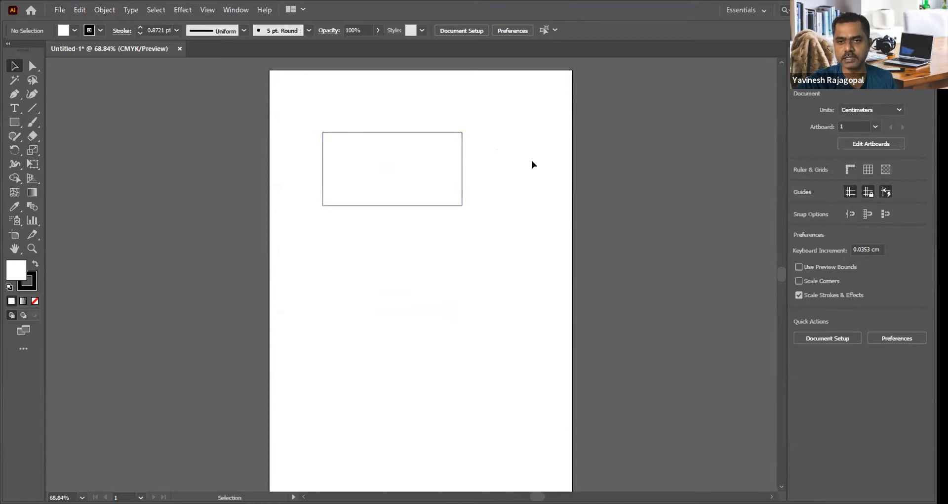
# Step: Set the rectangle's fill to None and deselect it
pyautogui.click(357, 159)
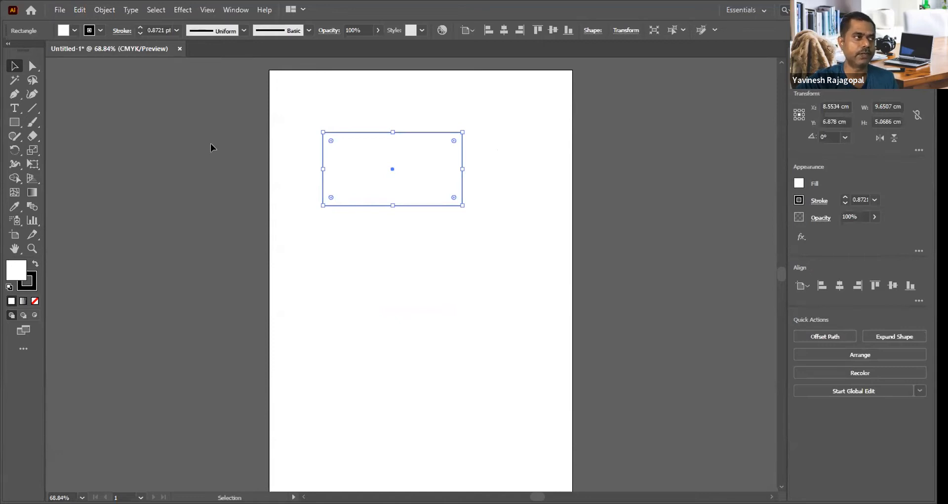
pyautogui.click(74, 31)
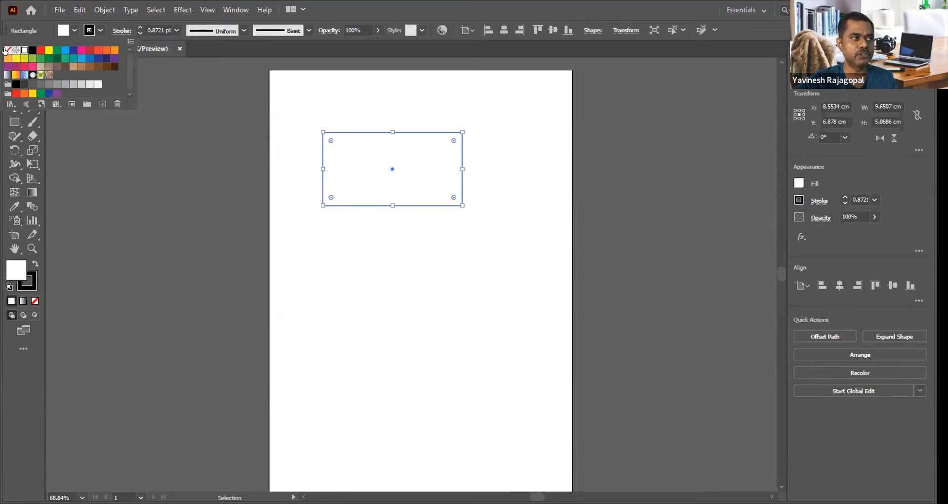
pyautogui.click(7, 50)
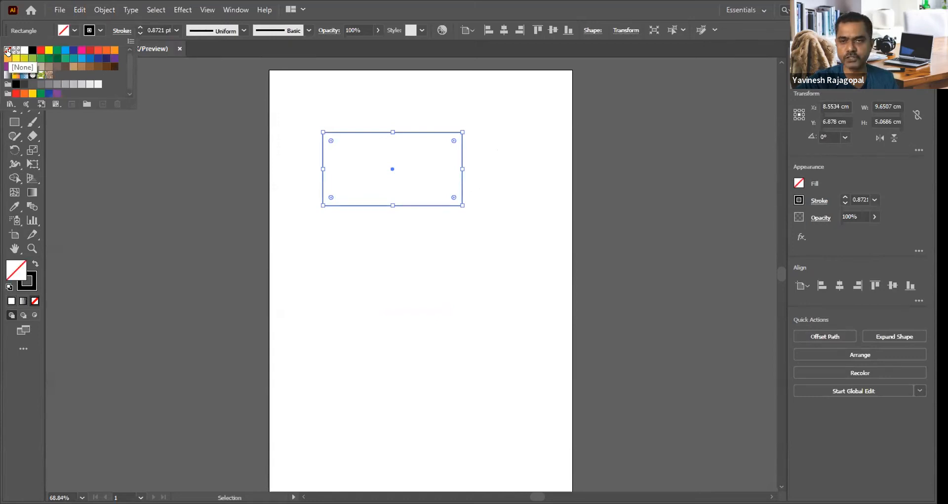
pyautogui.click(401, 269)
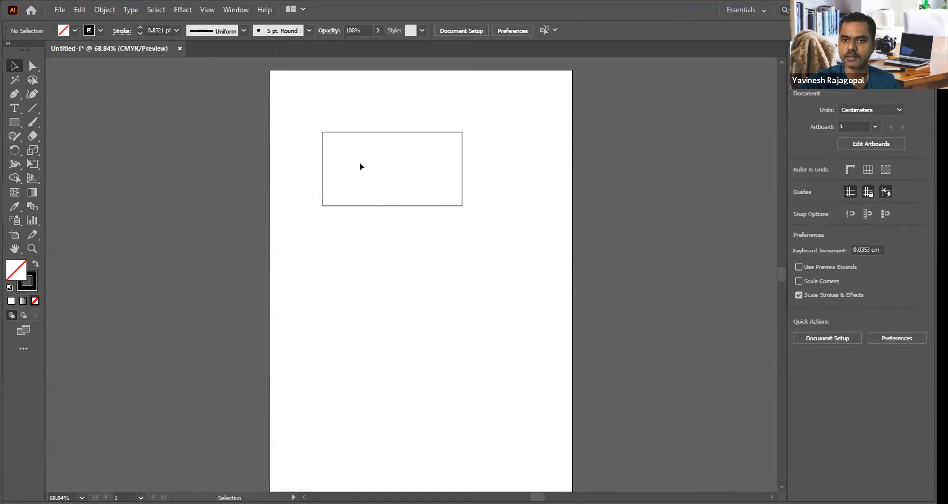
# Step: Move the unfilled rectangle slightly down and right by its outline, and delete it
pyautogui.click(348, 134)
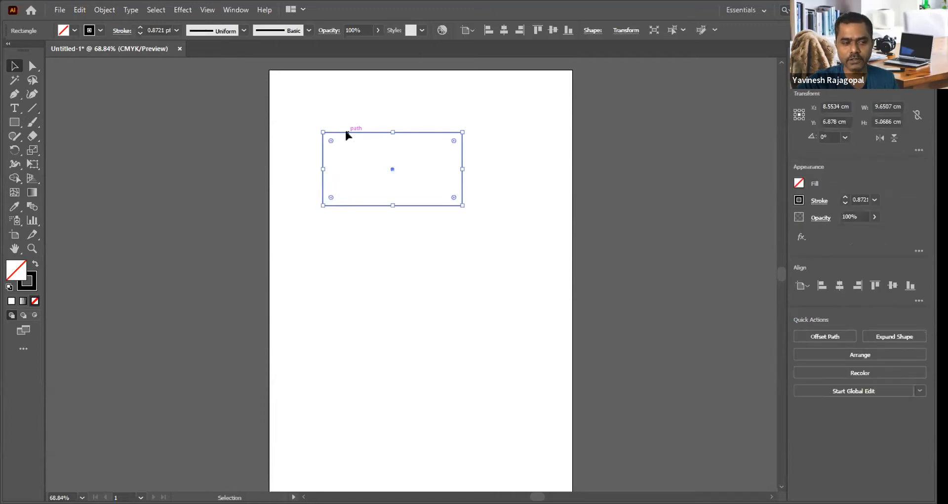
pyautogui.moveTo(347, 135)
pyautogui.mouseDown()
pyautogui.moveTo(400, 205)
pyautogui.moveTo(359, 144)
pyautogui.mouseUp()
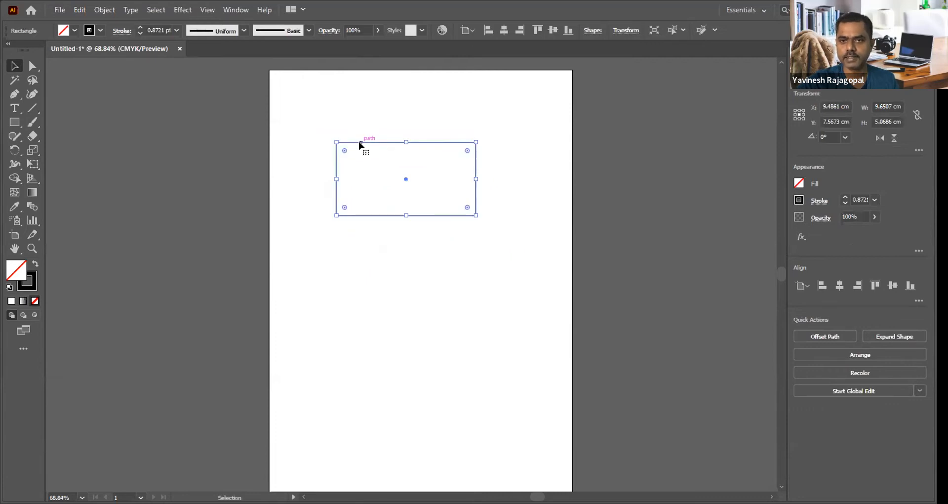
pyautogui.moveTo(293, 106); pyautogui.dragTo(511, 268)
pyautogui.press('Delete')
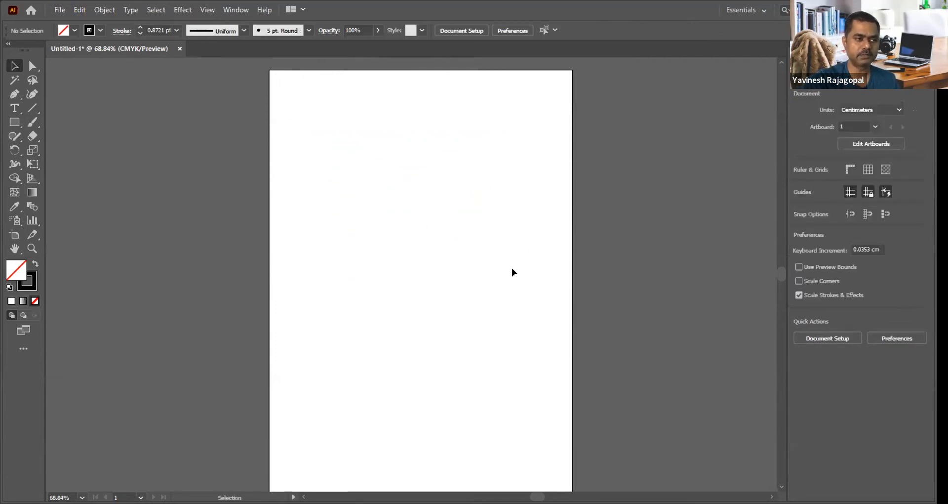
# Step: Draw a rectangle about 10.5 × 4.6 cm near the artboard's top and two squares about 6.5 cm wide side by side below it
pyautogui.click(14, 123)
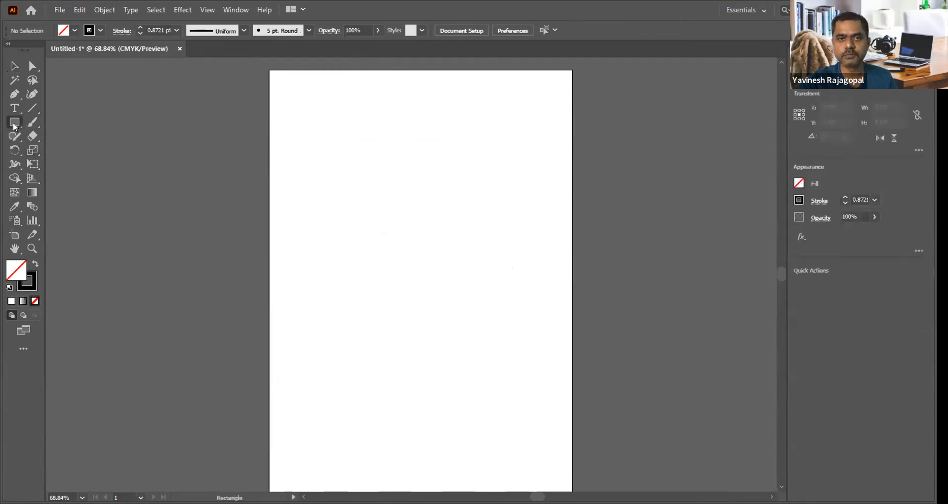
pyautogui.moveTo(310, 128); pyautogui.dragTo(462, 194)
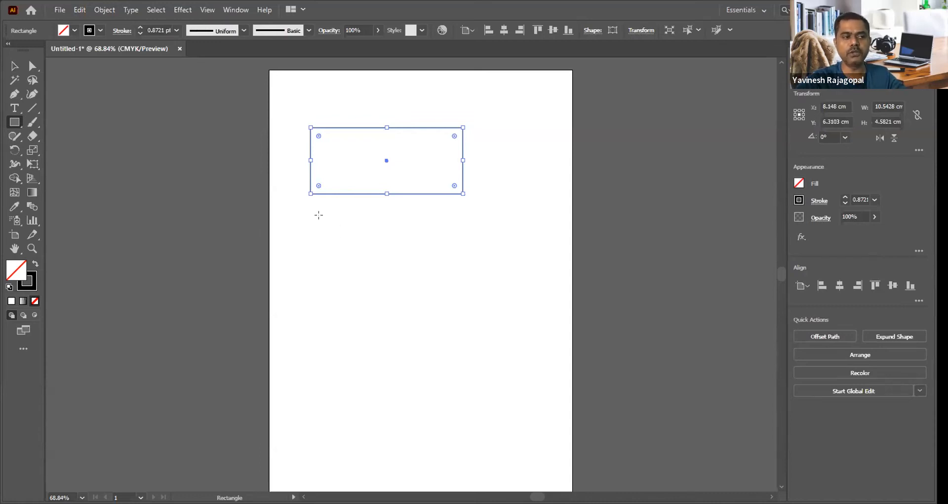
pyautogui.moveTo(311, 218); pyautogui.dragTo(404, 312)
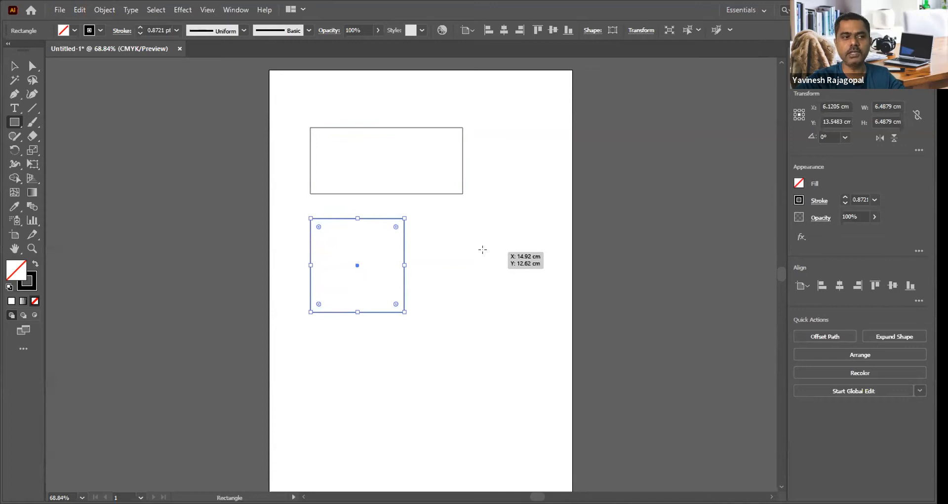
pyautogui.moveTo(434, 210); pyautogui.dragTo(530, 305)
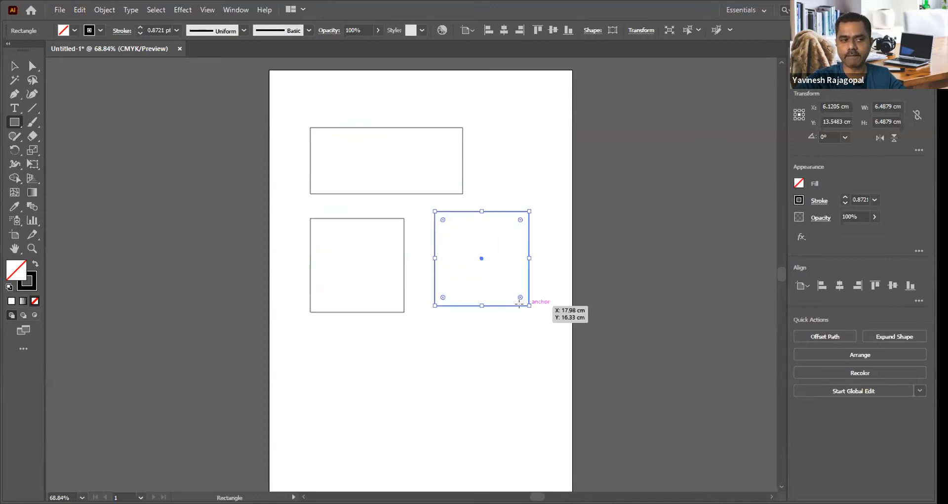
# Step: Draw a square about 5.5 cm wide below the others, with a tall narrow rectangle and one about 3.2 × 1.2 cm to its right
pyautogui.moveTo(364, 347); pyautogui.dragTo(445, 428)
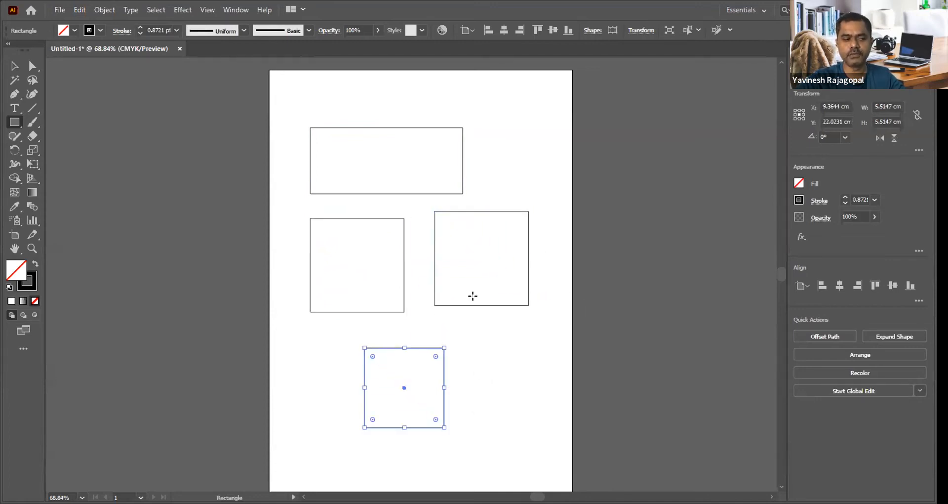
pyautogui.scroll(-2, 472, 296)
pyautogui.moveTo(478, 284); pyautogui.dragTo(501, 399)
pyautogui.moveTo(512, 284); pyautogui.dragTo(560, 301)
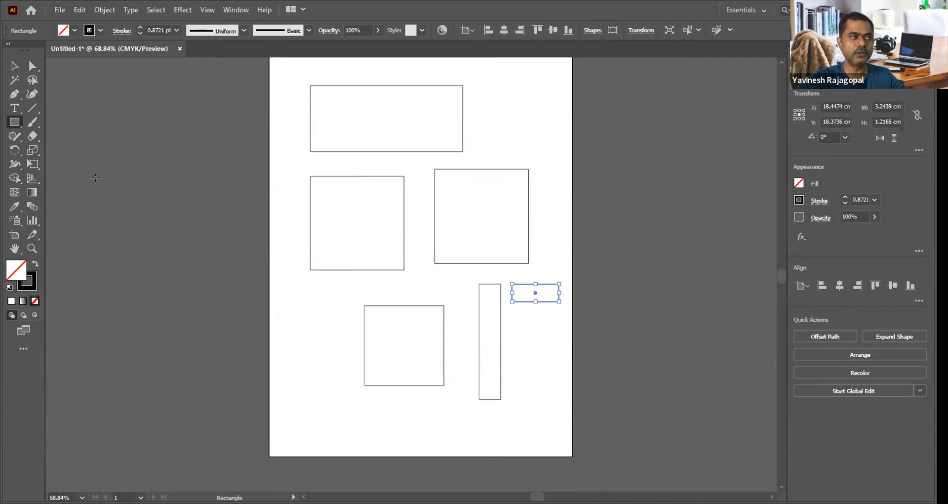
# Step: Widen the top rectangle to about 14.7 cm by extending its right side, keeping its height
pyautogui.click(14, 67)
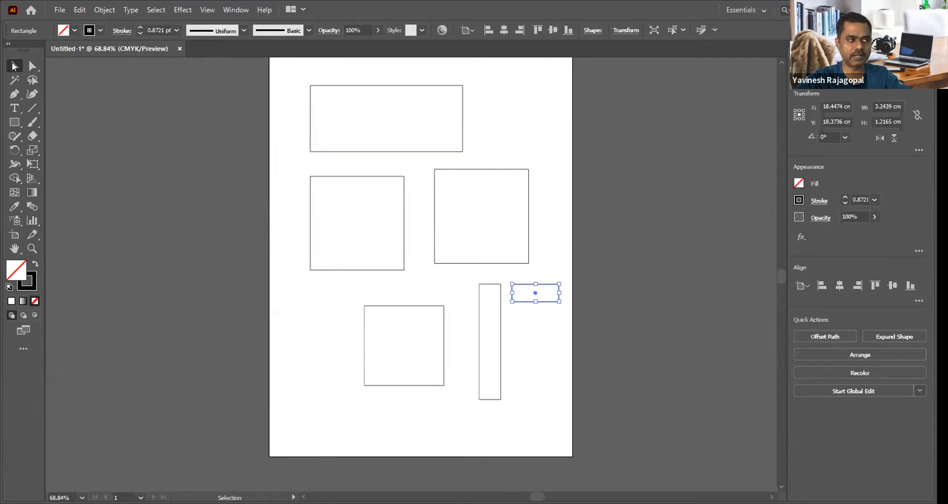
pyautogui.click(338, 85)
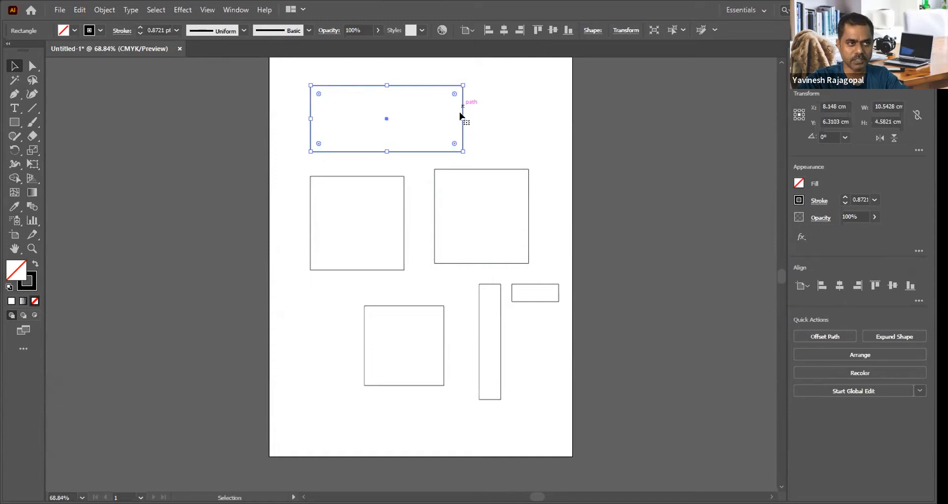
pyautogui.moveTo(463, 118); pyautogui.dragTo(522, 118)
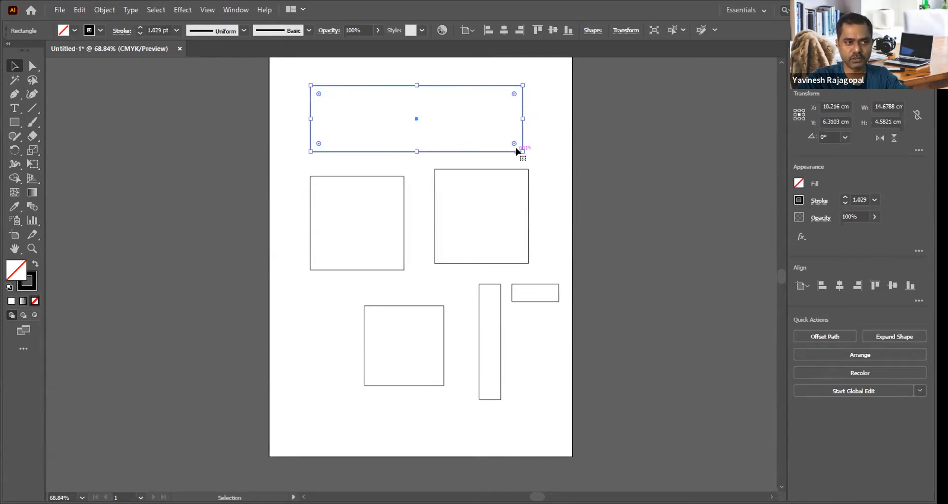
# Step: Centre the top rectangle horizontally on the artboard at X 10.5 cm and rotate it 45° counterclockwise
pyautogui.moveTo(487, 148)
pyautogui.mouseDown()
pyautogui.moveTo(461, 135)
pyautogui.moveTo(454, 156)
pyautogui.moveTo(492, 131)
pyautogui.moveTo(511, 135)
pyautogui.moveTo(491, 150)
pyautogui.mouseUp()
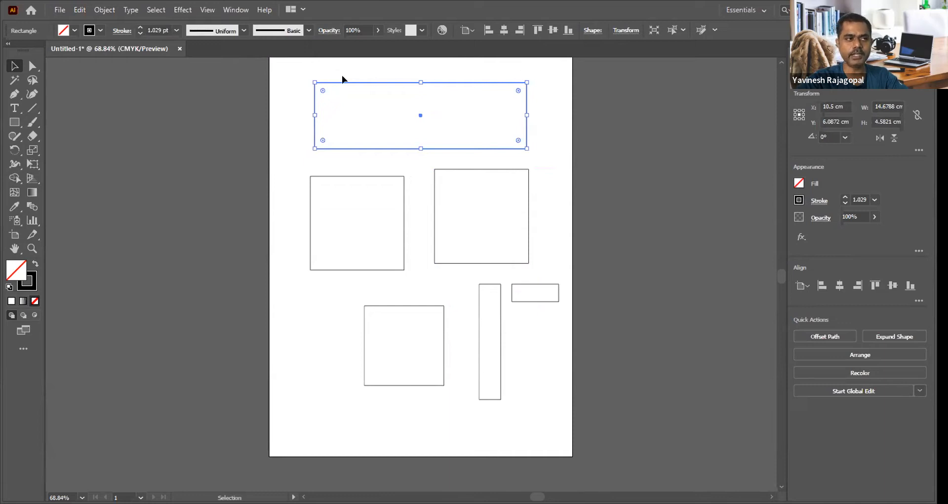
pyautogui.moveTo(307, 75); pyautogui.dragTo(337, 188)
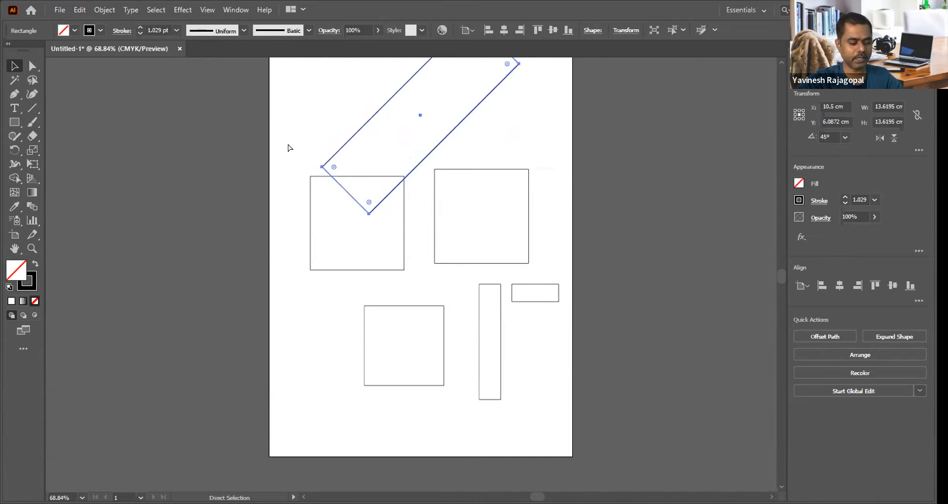
# Step: Undo the top rectangle's 45° rotation and moderately round all four of its corners
pyautogui.hotkey('ctrl', 'z')
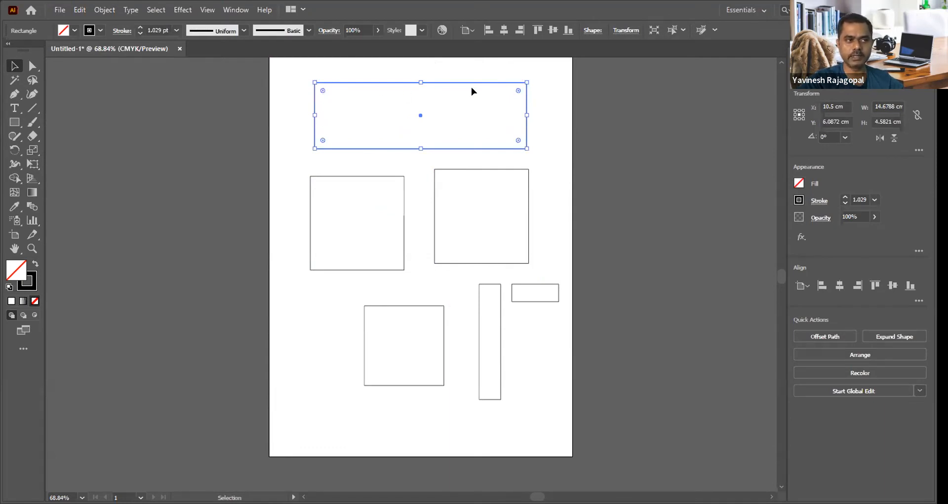
pyautogui.moveTo(323, 91); pyautogui.dragTo(340, 92)
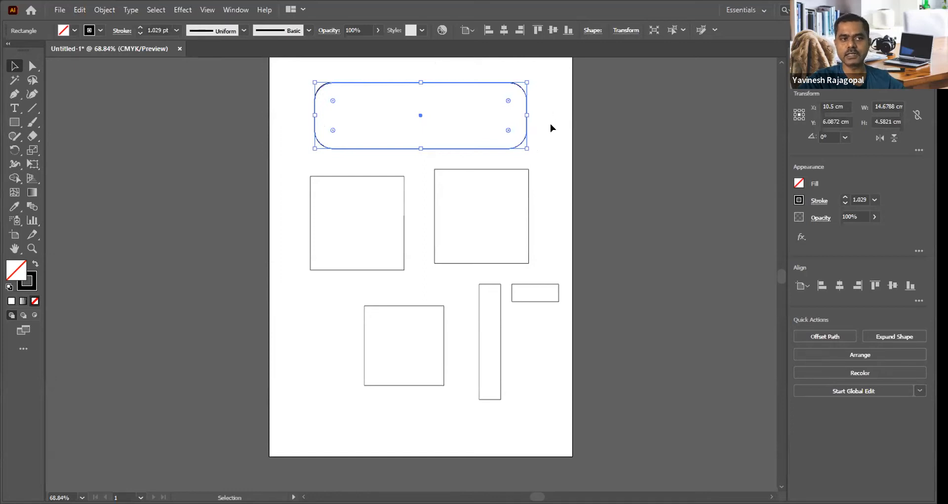
pyautogui.click(555, 109)
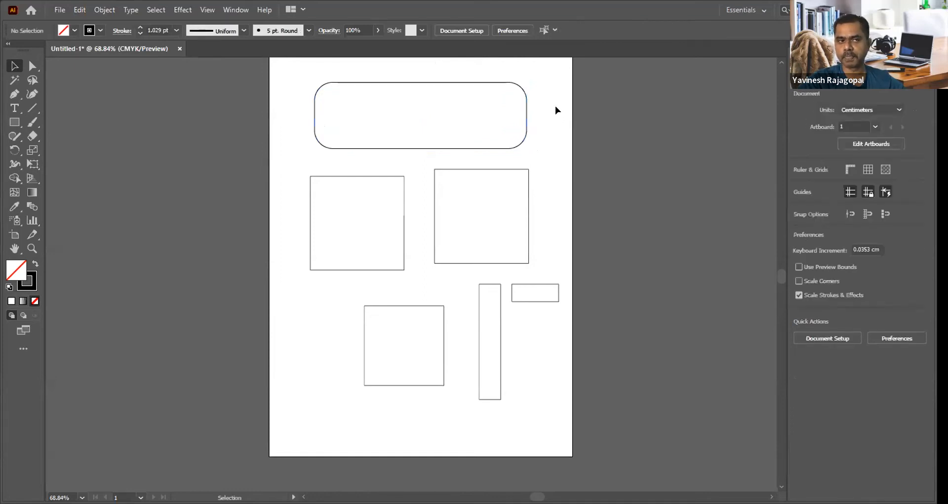
# Step: Scale the two upper squares down proportionally to half size, the left one to about 3.2 cm and the right one to about 3.3 cm
pyautogui.click(349, 176)
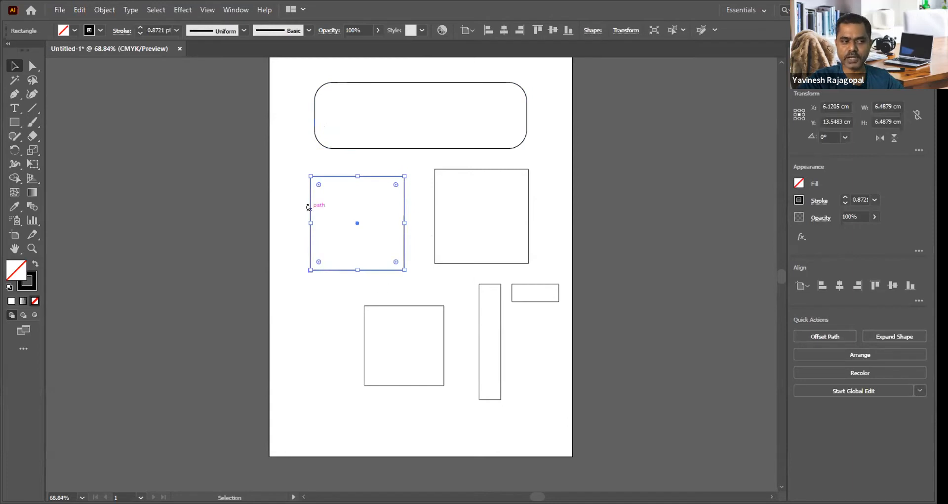
pyautogui.moveTo(404, 176); pyautogui.dragTo(358, 222)
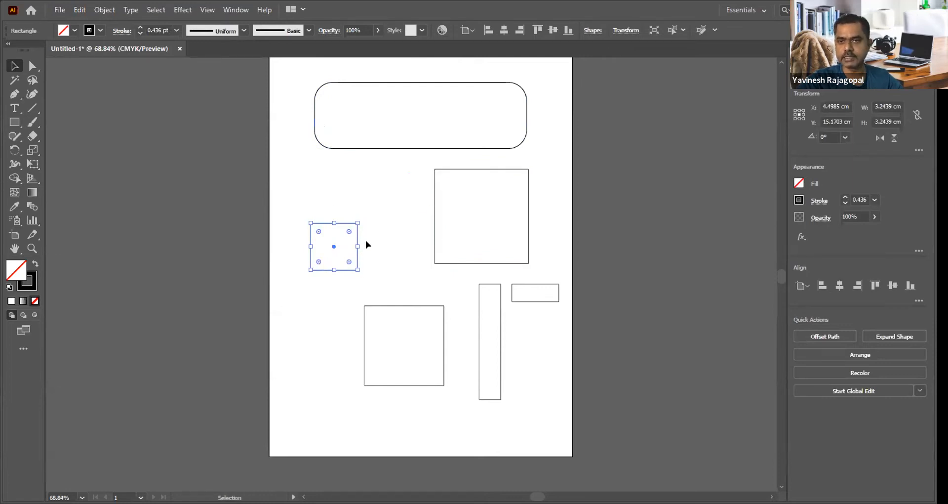
pyautogui.click(434, 192)
pyautogui.moveTo(435, 170); pyautogui.dragTo(474, 195)
pyautogui.hotkey('ctrl', 'z')
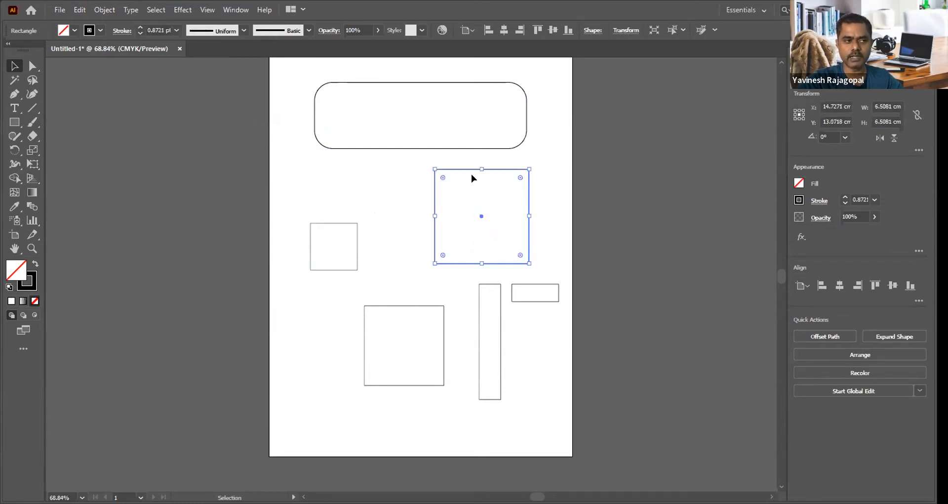
pyautogui.moveTo(480, 168); pyautogui.dragTo(481, 216)
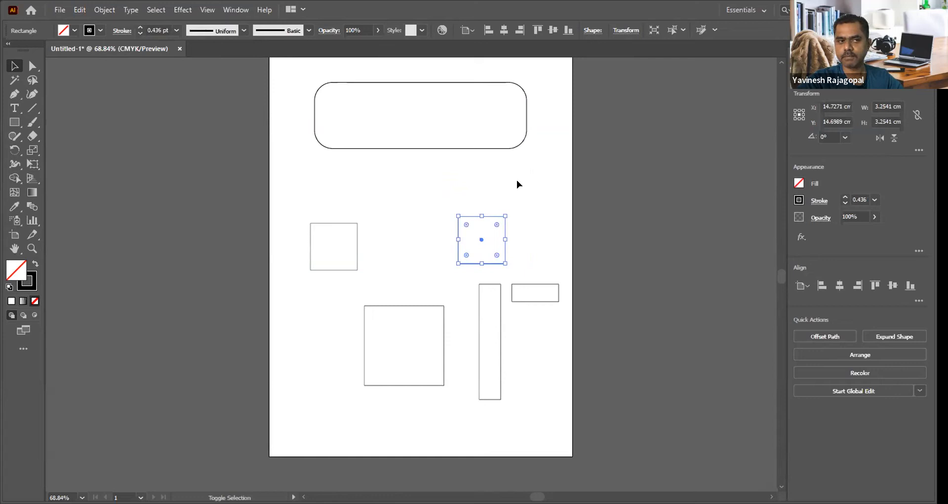
# Step: Make the rounded top rectangle narrower and taller, nearly square, keeping its upper-left corner fixed
pyautogui.click(421, 88)
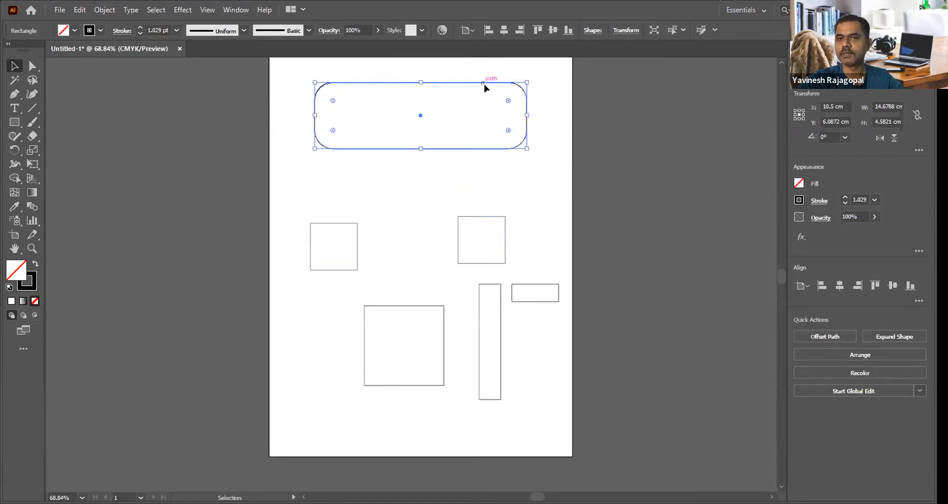
pyautogui.moveTo(526, 147); pyautogui.dragTo(439, 121)
pyautogui.click(517, 166)
pyautogui.hotkey('ctrl', 'z')
pyautogui.moveTo(527, 148); pyautogui.dragTo(404, 177)
pyautogui.click(492, 163)
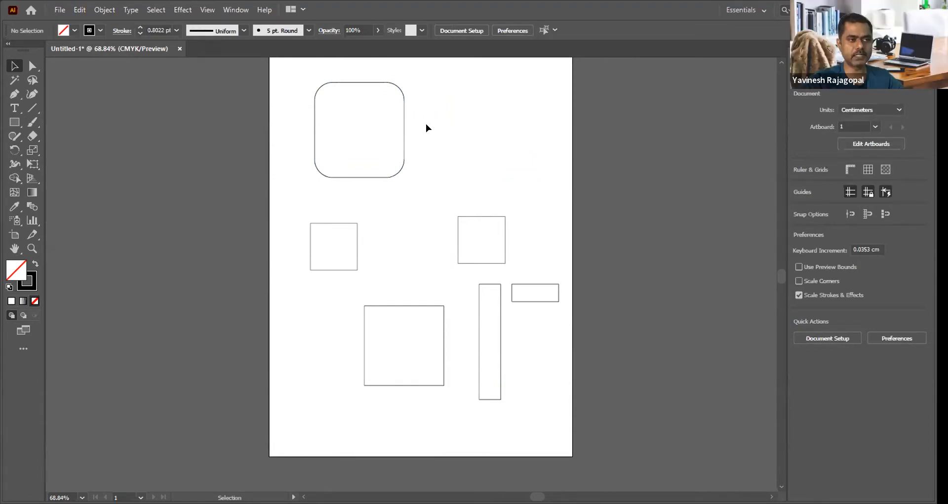
# Step: Undo the resizing of the two squares and top rectangle and its corner rounding, keeping the rectangle centred on the artboard
pyautogui.press('a')
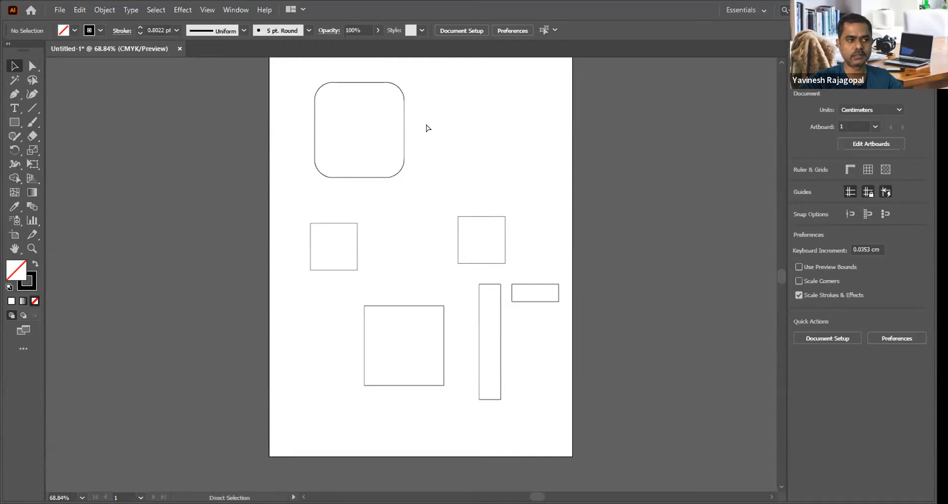
pyautogui.hotkey('ctrl', 'z')
pyautogui.hotkey('ctrl', 'z')
pyautogui.hotkey('ctrl', 'z')
pyautogui.hotkey('ctrl', 'z')
pyautogui.hotkey('ctrl', 'z')
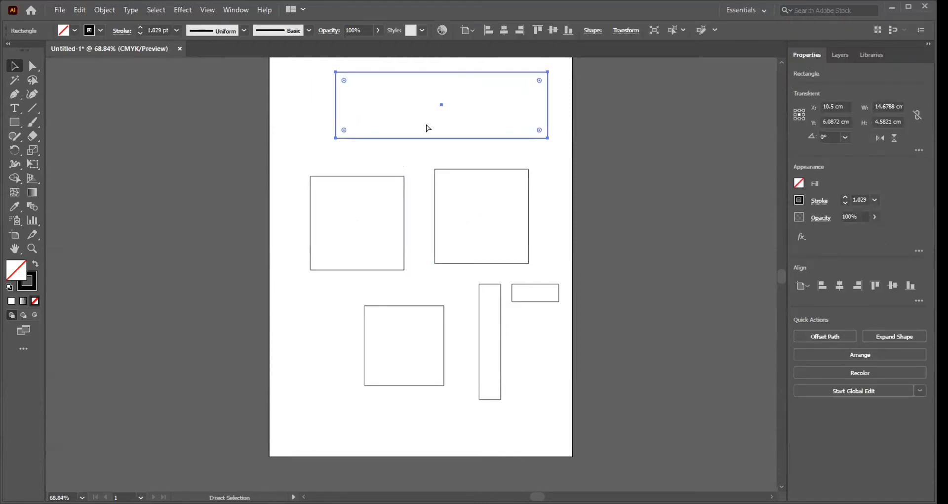
pyautogui.hotkey('ctrl', 'shift', 'z')
# Step: Delete the upper-right square, the lower square, the tall narrow rectangle and the small rectangle together
pyautogui.click(552, 132)
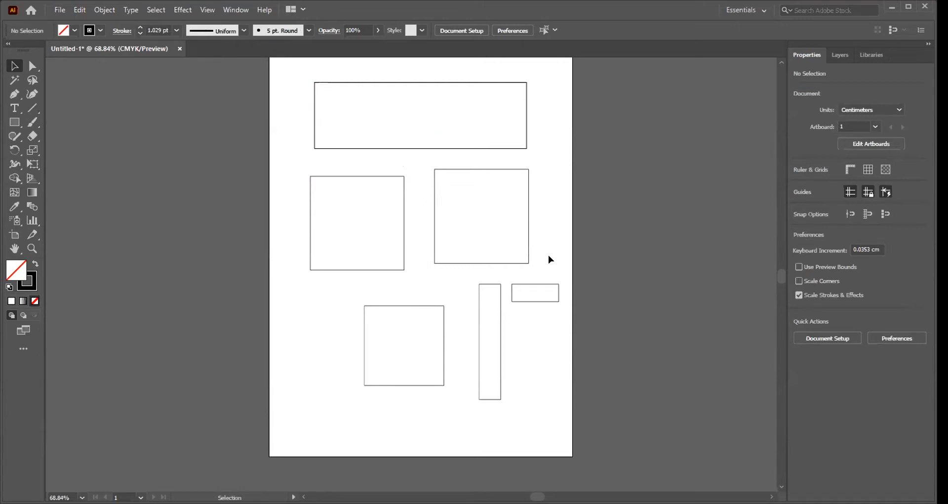
pyautogui.moveTo(550, 236); pyautogui.dragTo(423, 338)
pyautogui.press('Delete')
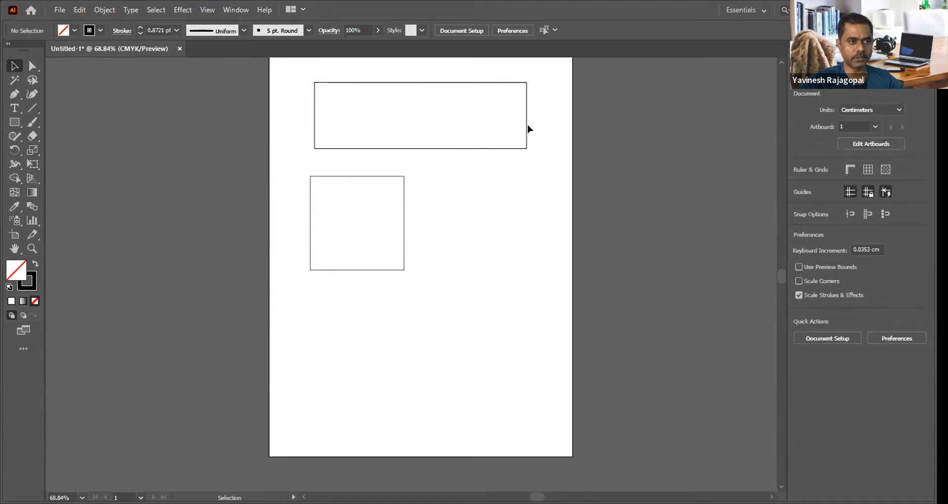
# Step: Try rounding the top rectangle's corners almost into semicircular ends with a corner widget, and undo it
pyautogui.click(478, 148)
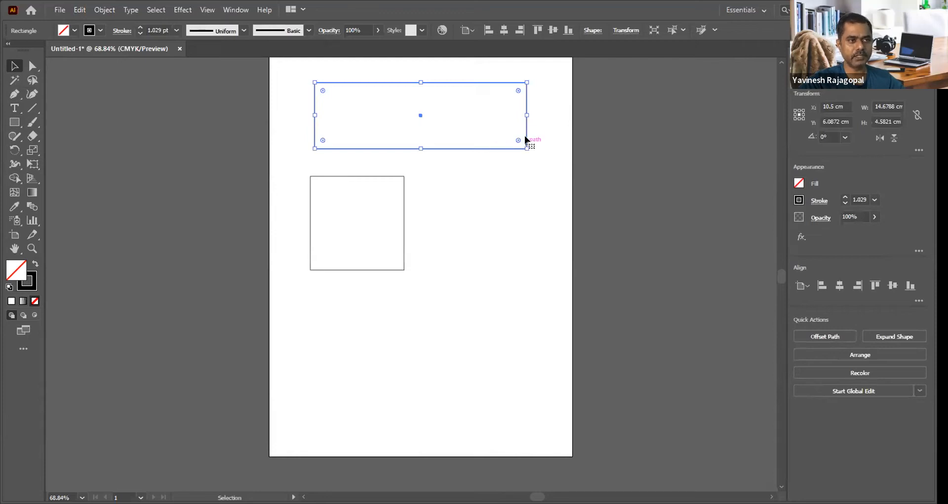
pyautogui.moveTo(518, 140); pyautogui.dragTo(480, 136)
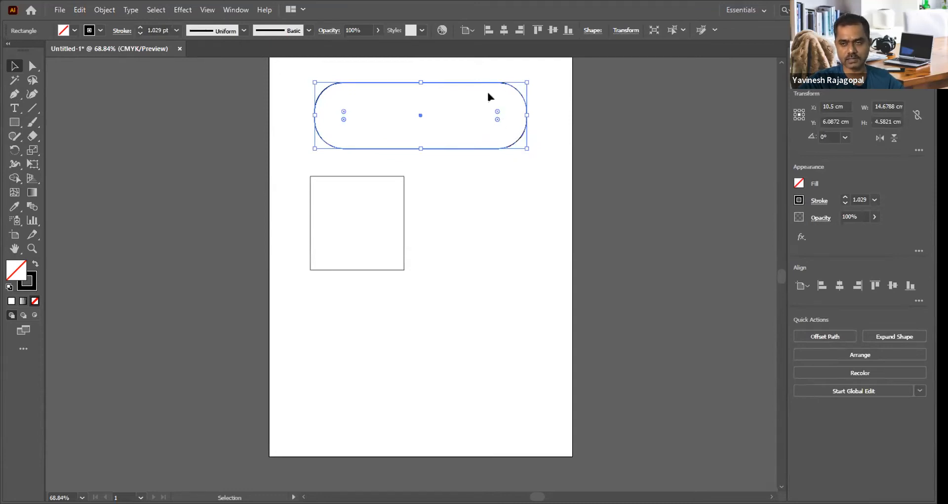
pyautogui.hotkey('ctrl', 'z')
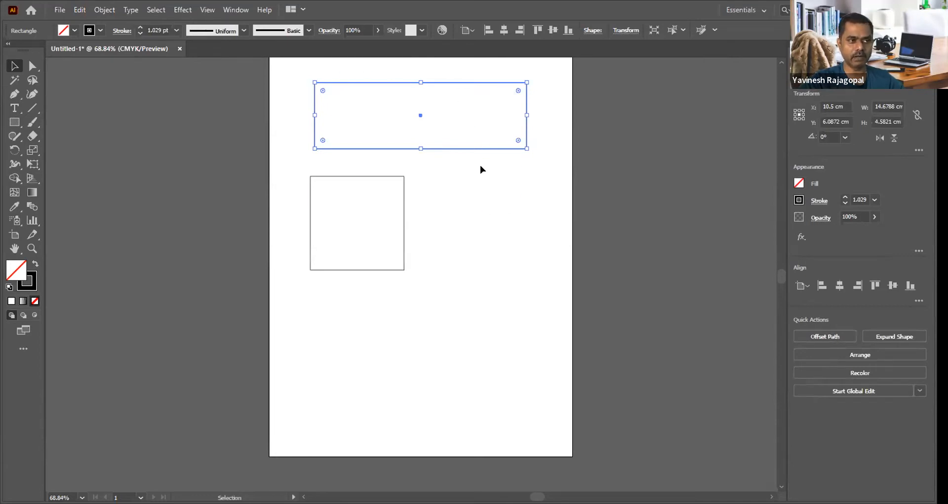
# Step: Preview the Round Corners effect on the top rectangle with radii of 3 cm and 2 cm, and cancel it
pyautogui.click(105, 11)
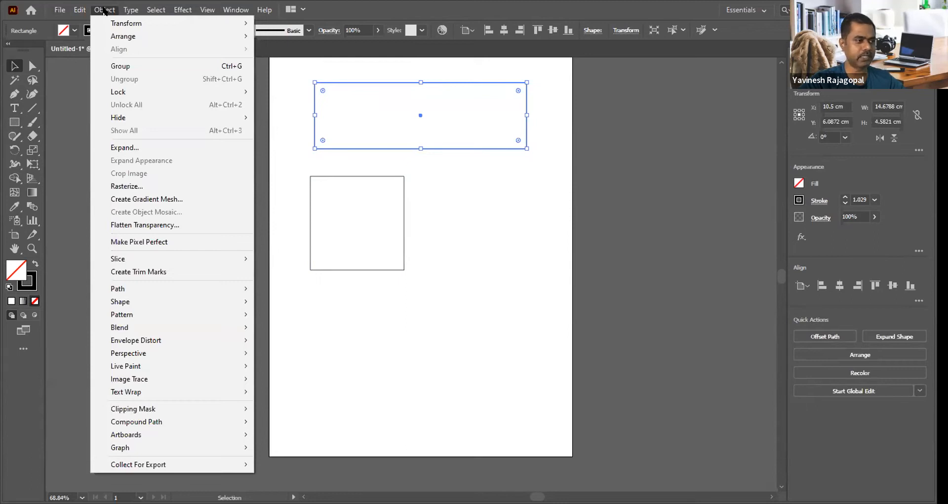
pyautogui.click(105, 11)
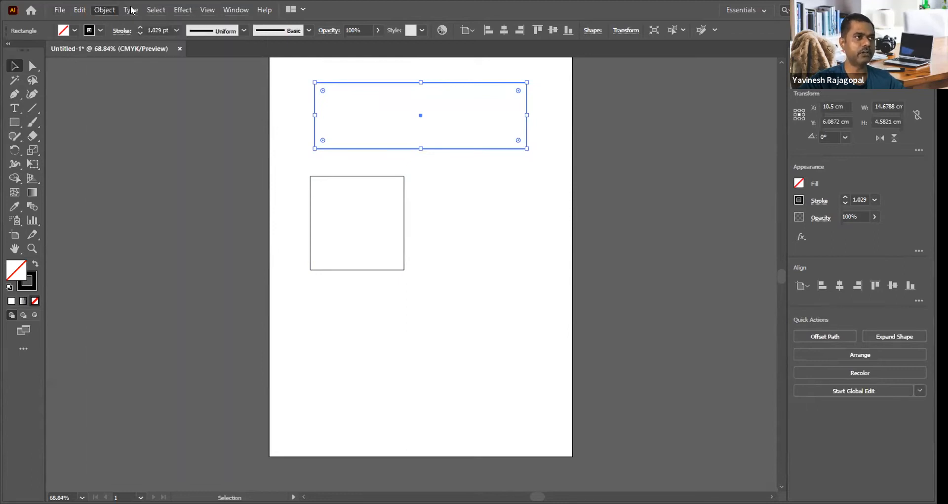
pyautogui.click(183, 10)
pyautogui.moveTo(213, 143)
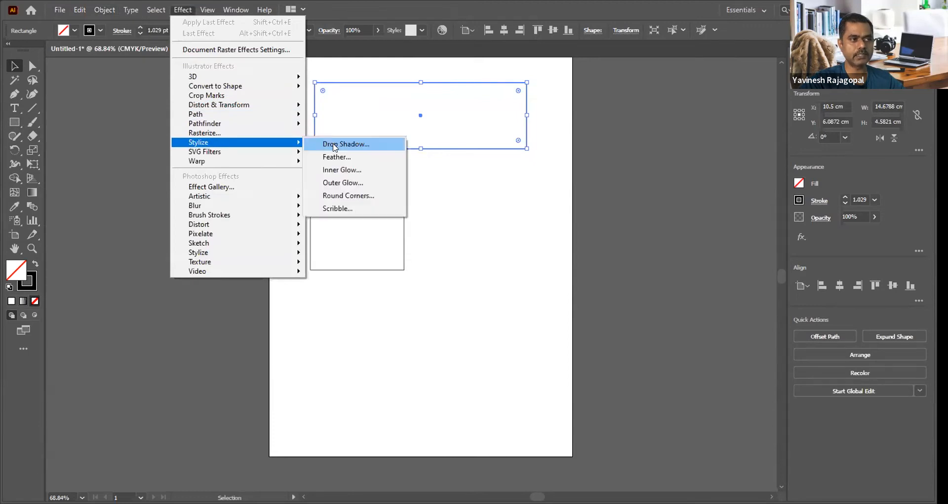
pyautogui.click(360, 196)
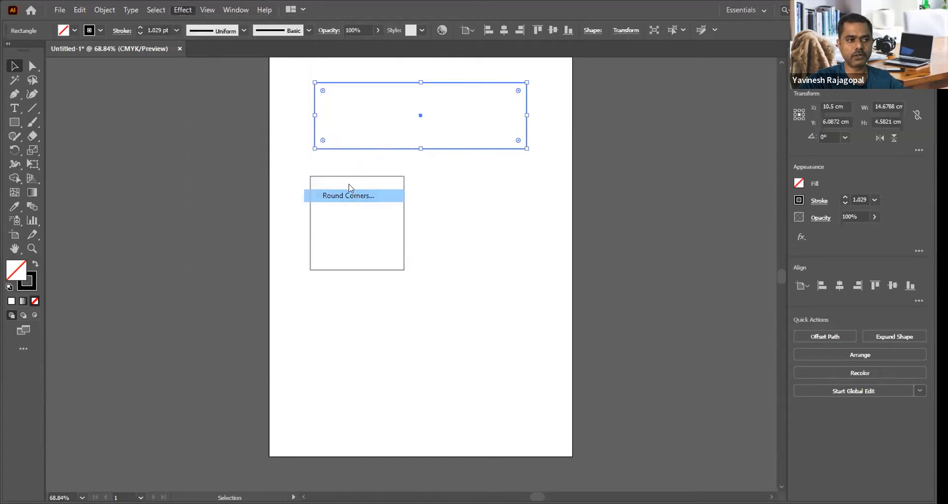
pyautogui.click(441, 242)
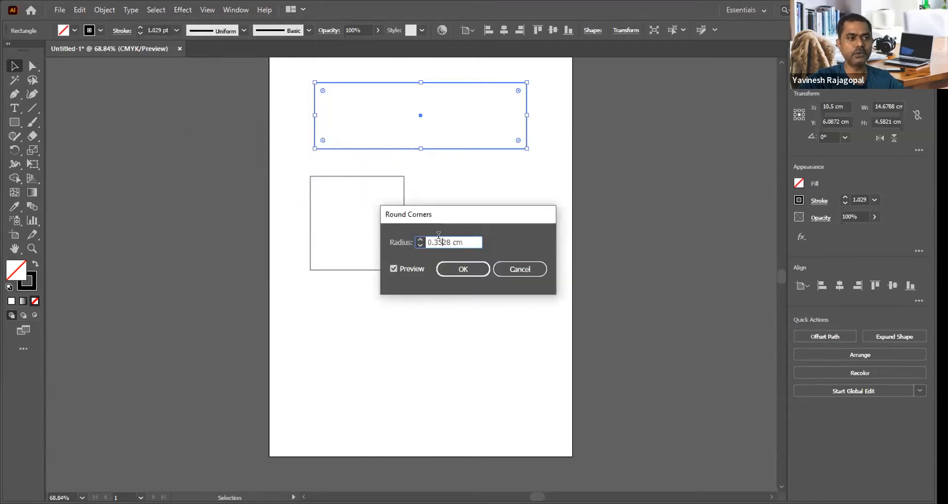
pyautogui.press('Up')
pyautogui.press('Up')
pyautogui.press('Up')
pyautogui.press('Up')
pyautogui.press('Down')
pyautogui.press('Down')
pyautogui.press('Down')
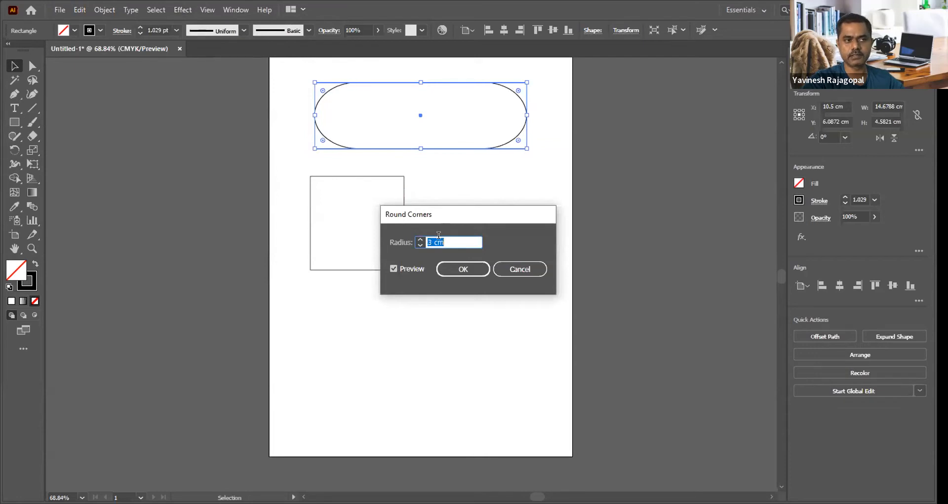
pyautogui.press('Up')
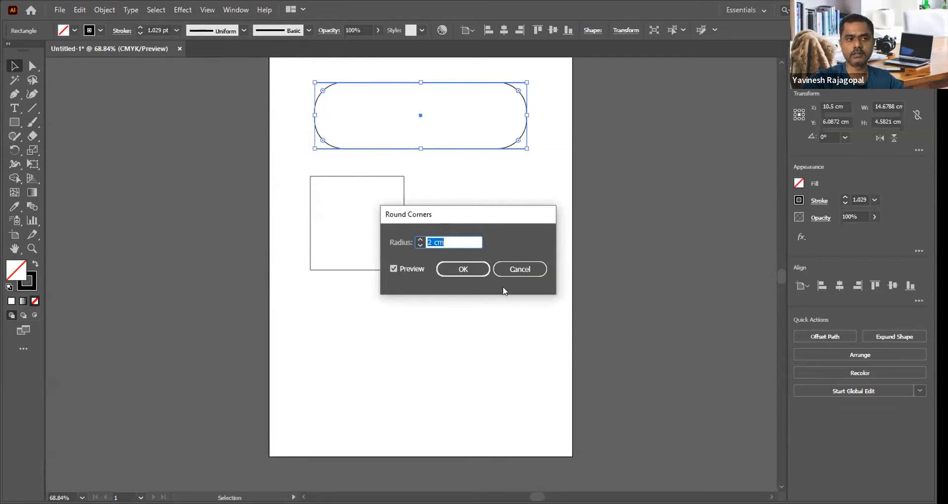
pyautogui.click(521, 269)
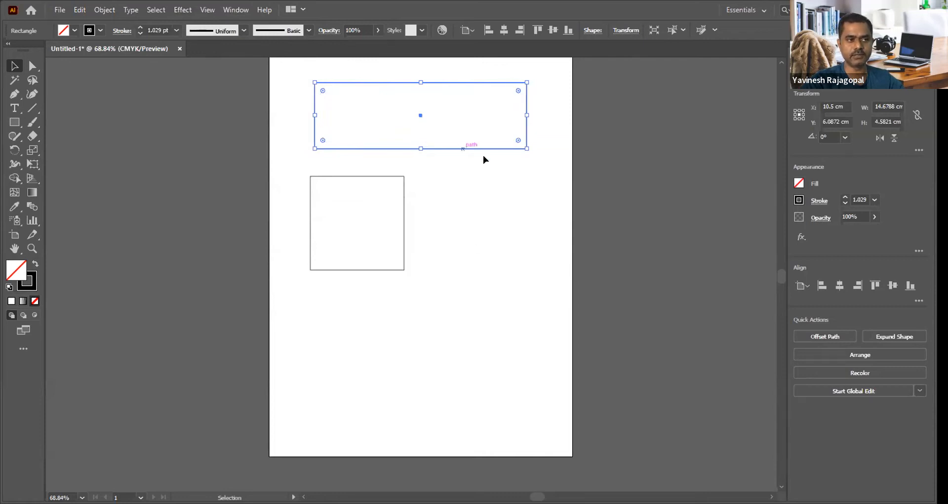
# Step: Round the top rectangle's corners moderately with a corner widget, deselect it, and undo the rounding
pyautogui.moveTo(515, 141); pyautogui.dragTo(501, 143)
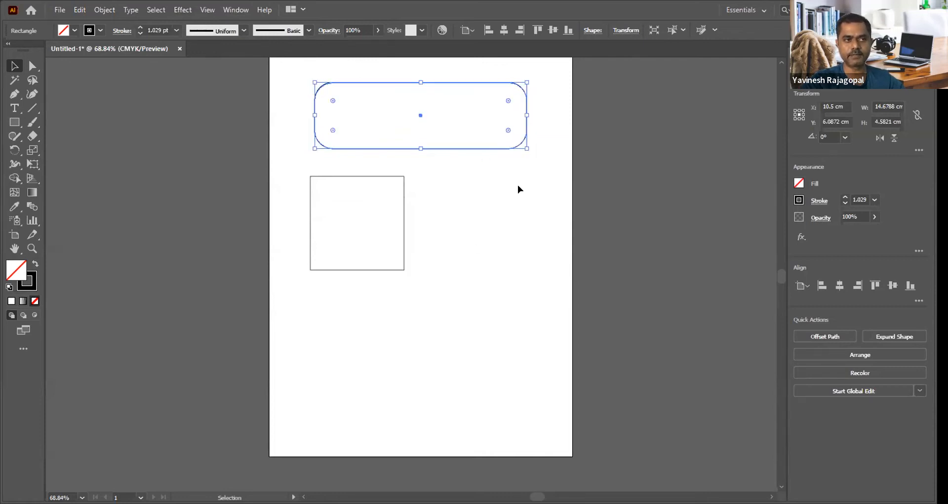
pyautogui.click(521, 187)
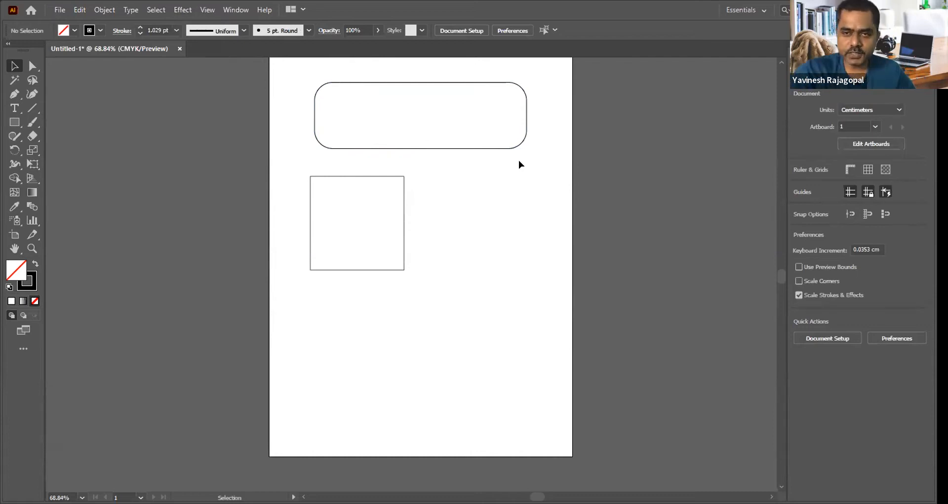
pyautogui.click(339, 176)
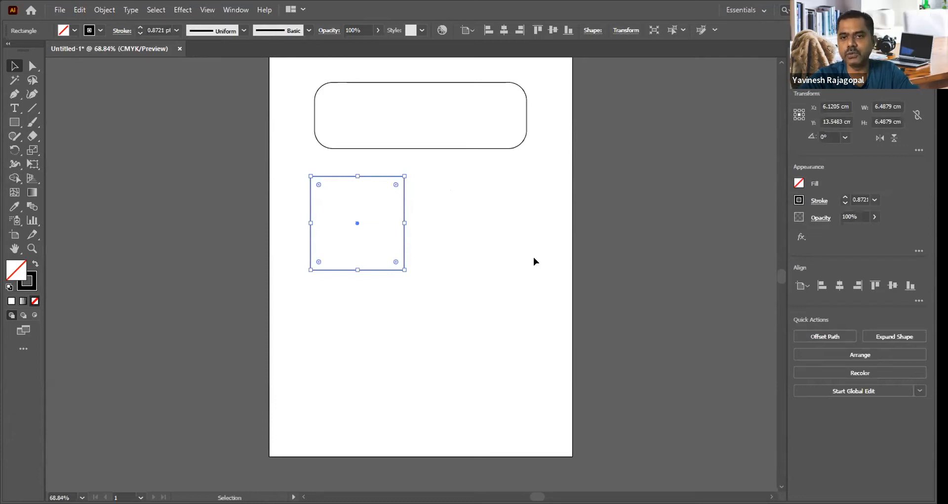
pyautogui.click(514, 227)
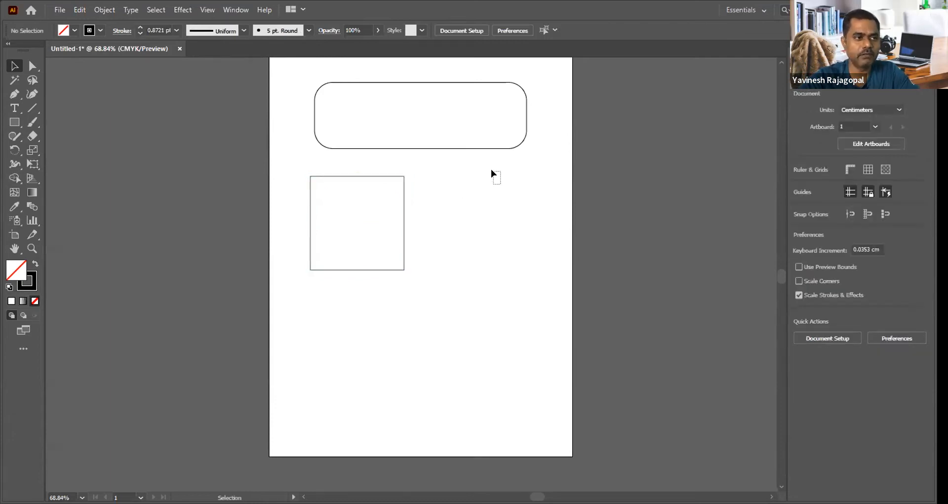
pyautogui.press('a')
pyautogui.hotkey('ctrl', 'z')
pyautogui.hotkey('ctrl', 'z')
pyautogui.hotkey('ctrl', 'z')
pyautogui.hotkey('ctrl', 'z')
pyautogui.hotkey('ctrl', 'z')
pyautogui.hotkey('ctrl', 'z')
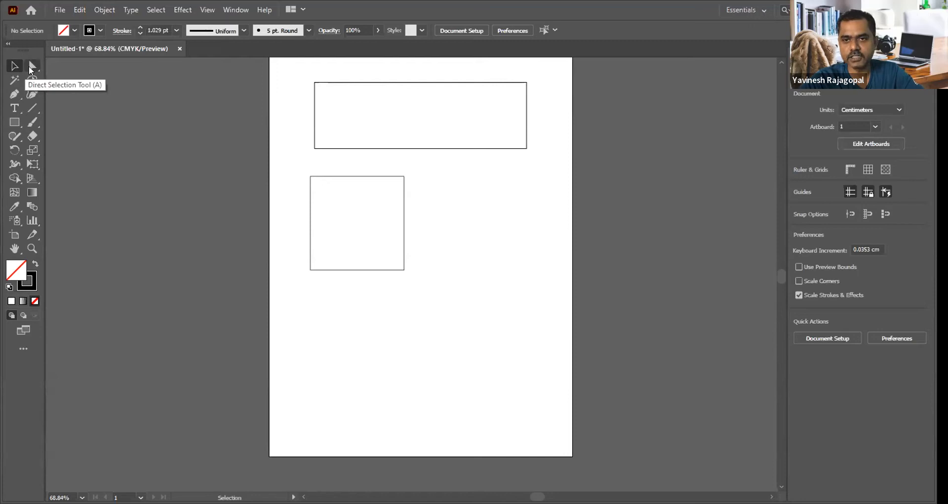
# Step: With the Direct Selection tool, move the square's two upper anchor points down and right, the left one to about X 9.6, Y 13.7 cm
pyautogui.click(29, 68)
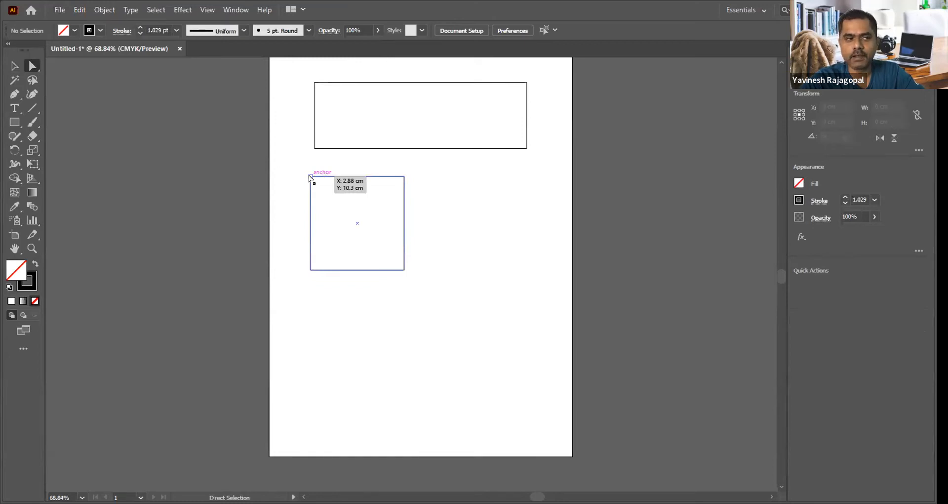
pyautogui.moveTo(310, 176); pyautogui.dragTo(350, 160)
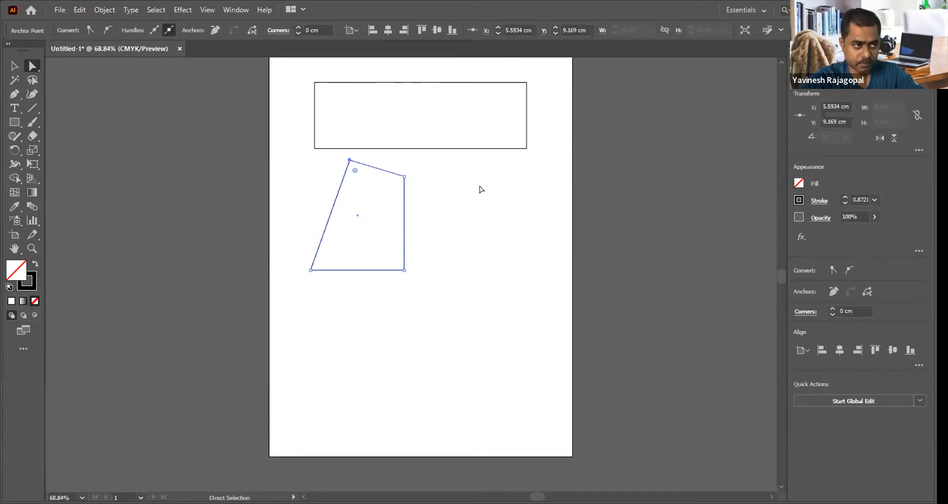
pyautogui.moveTo(403, 176); pyautogui.dragTo(497, 230)
pyautogui.moveTo(350, 159); pyautogui.dragTo(409, 226)
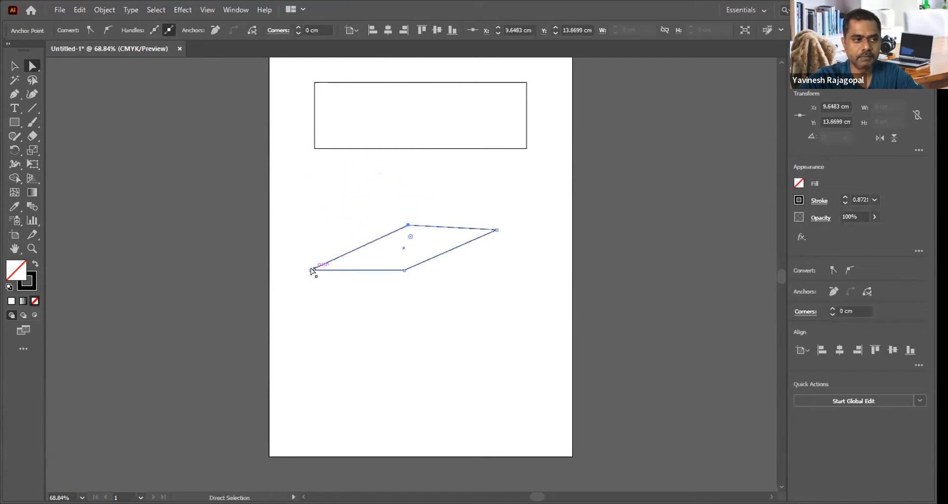
# Step: Move the shape's lower-left anchor point up, shift the lower-right one slightly right and down, and level the upper edge to form an irregular quadrilateral
pyautogui.moveTo(306, 258); pyautogui.dragTo(308, 253)
pyautogui.moveTo(404, 269); pyautogui.dragTo(417, 297)
pyautogui.moveTo(409, 225); pyautogui.dragTo(410, 229)
pyautogui.click(484, 211)
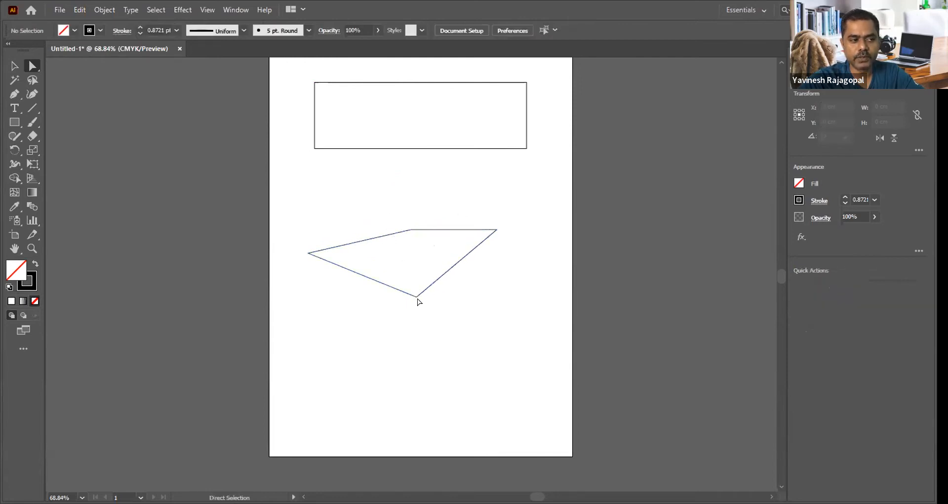
pyautogui.moveTo(418, 297); pyautogui.dragTo(414, 281)
pyautogui.click(471, 320)
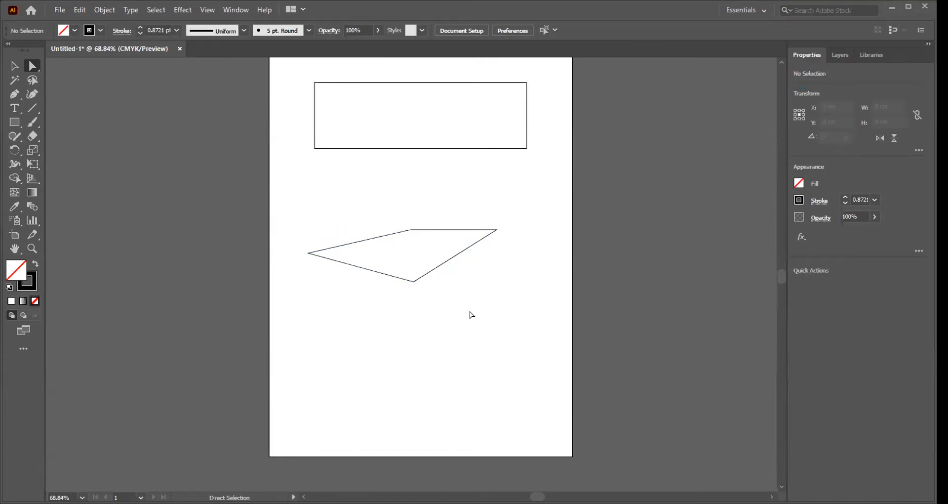
# Step: Delete the quadrilateral's lower-right edge segment to leave an open path
pyautogui.click(449, 261)
pyautogui.press('Delete')
pyautogui.press('Delete')
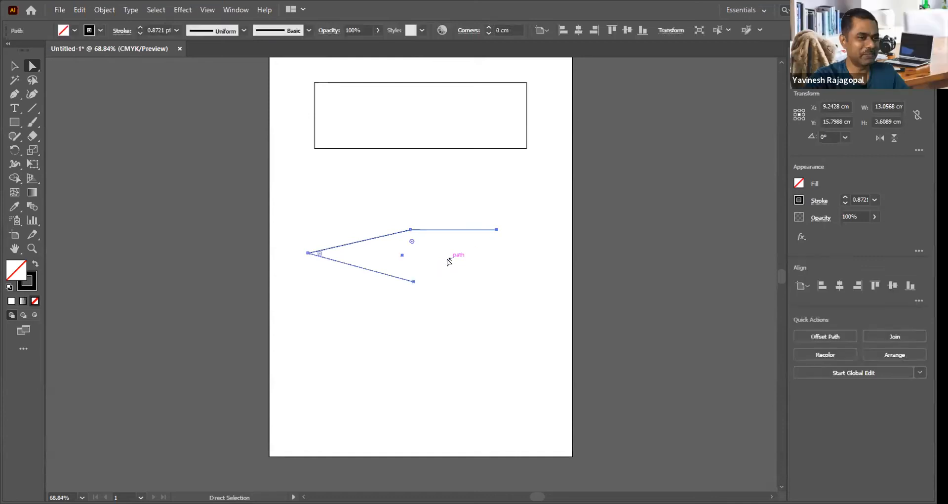
# Step: Draw three rectangles below the top one: a wide one, with two side by side beneath it, the right one about 4.5 by 6.0 cm
pyautogui.press('m')
pyautogui.moveTo(328, 190)
pyautogui.mouseDown()
pyautogui.moveTo(410, 253)
pyautogui.moveTo(458, 246)
pyautogui.mouseUp()
pyautogui.moveTo(331, 281); pyautogui.dragTo(400, 360)
pyautogui.moveTo(442, 281); pyautogui.dragTo(508, 368)
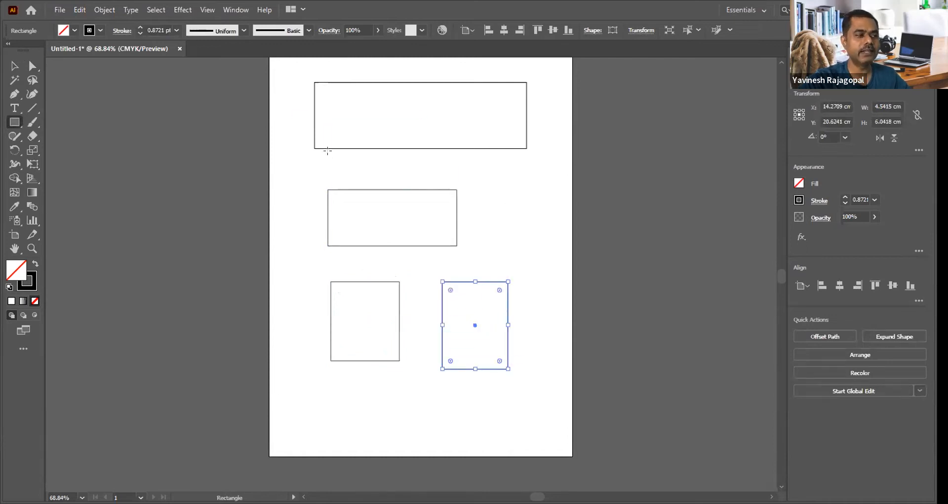
# Step: With Direct Selection, reshape the wide middle rectangle into a pointed arrow form and lower the lower-right rectangle's upper-right anchor to slant its top
pyautogui.press('a')
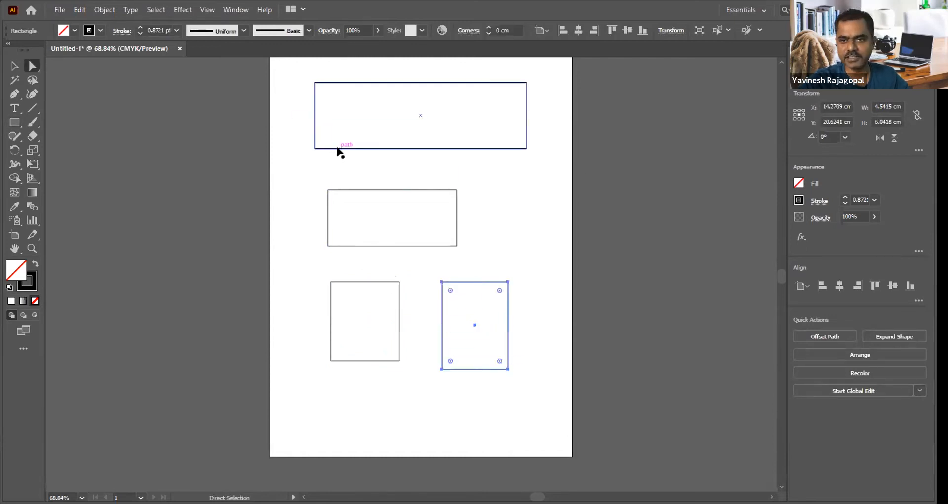
pyautogui.moveTo(327, 191); pyautogui.dragTo(445, 229)
pyautogui.moveTo(457, 190); pyautogui.dragTo(400, 182)
pyautogui.moveTo(457, 244); pyautogui.dragTo(475, 238)
pyautogui.moveTo(507, 282); pyautogui.dragTo(508, 332)
pyautogui.click(422, 262)
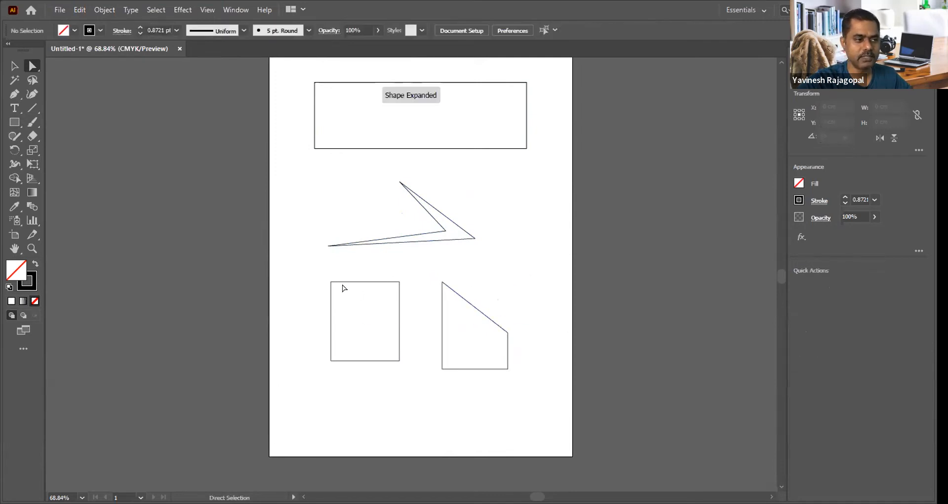
# Step: Move the lower-left rectangle's four anchor points to form a check mark, placing the inner point at about X 4.66, Y 22.10 cm
pyautogui.moveTo(330, 282); pyautogui.dragTo(371, 281)
pyautogui.moveTo(331, 361); pyautogui.dragTo(307, 325)
pyautogui.moveTo(398, 362); pyautogui.dragTo(334, 368)
pyautogui.moveTo(399, 282); pyautogui.dragTo(336, 346)
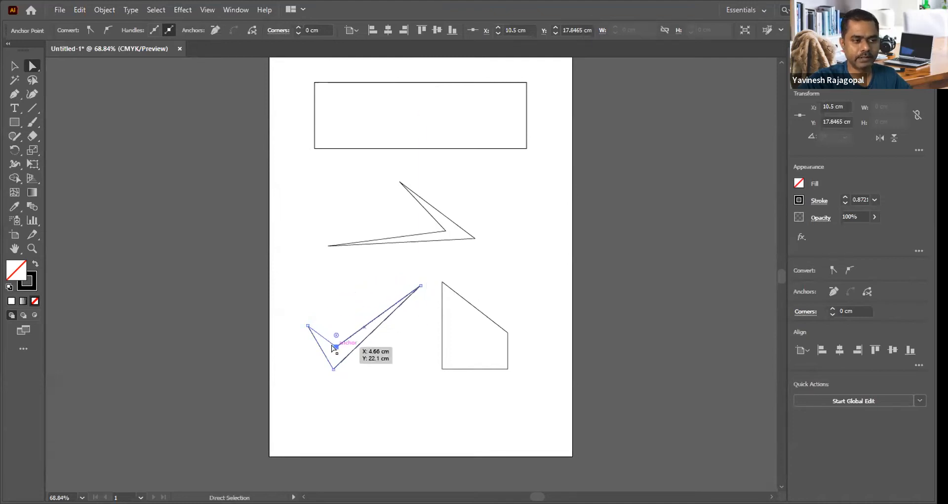
pyautogui.click(463, 261)
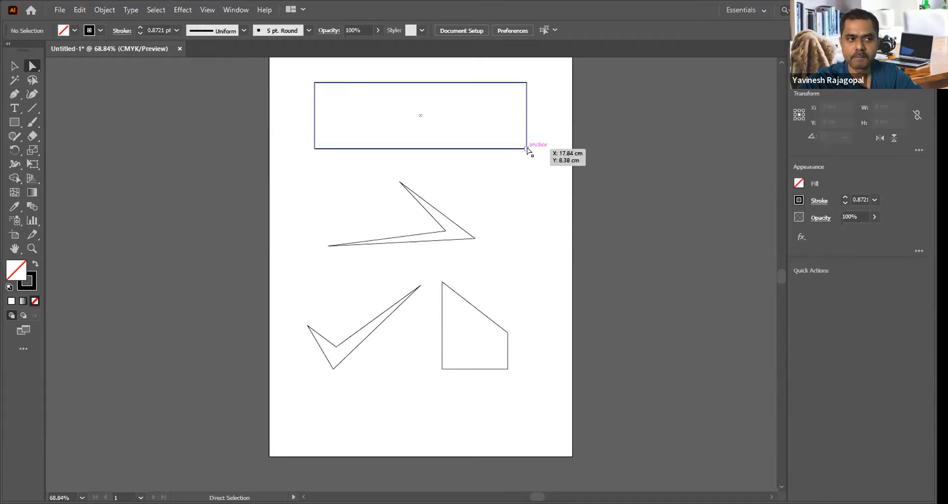
# Step: Delete the three reshaped figures and draw two rectangles side by side below the top one, the right one about 5.0 by 3.7 cm
pyautogui.moveTo(301, 184); pyautogui.dragTo(516, 381)
pyautogui.press('Delete')
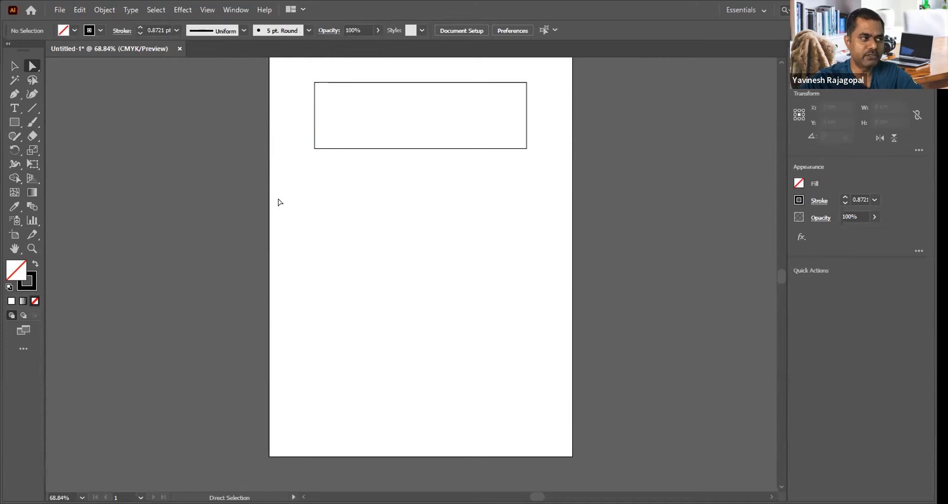
pyautogui.moveTo(320, 169); pyautogui.dragTo(400, 231)
pyautogui.moveTo(438, 170); pyautogui.dragTo(511, 225)
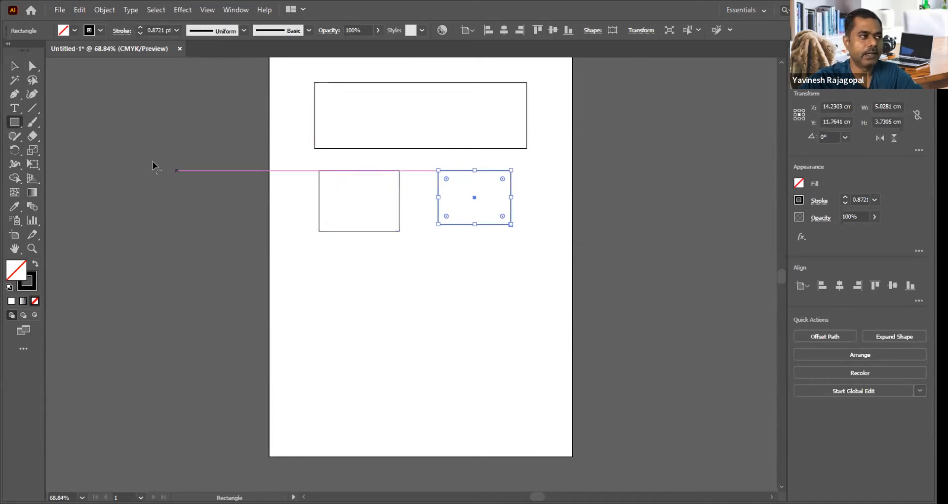
# Step: Shift the right rectangle slightly down and right, and pull its lower-right anchor point inward near the upper-left corner to make an angled bracket
pyautogui.click(31, 67)
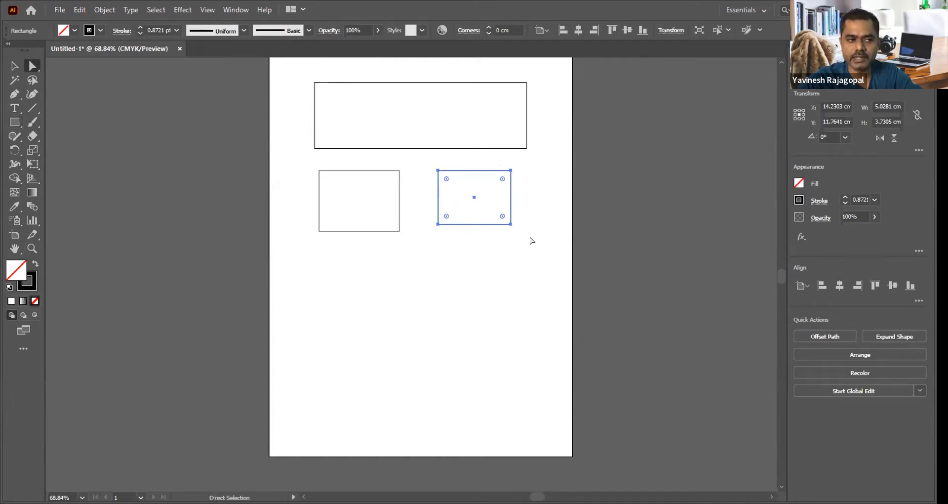
pyautogui.moveTo(511, 229)
pyautogui.mouseDown()
pyautogui.moveTo(537, 235)
pyautogui.moveTo(508, 232)
pyautogui.moveTo(524, 221)
pyautogui.moveTo(512, 243)
pyautogui.mouseUp()
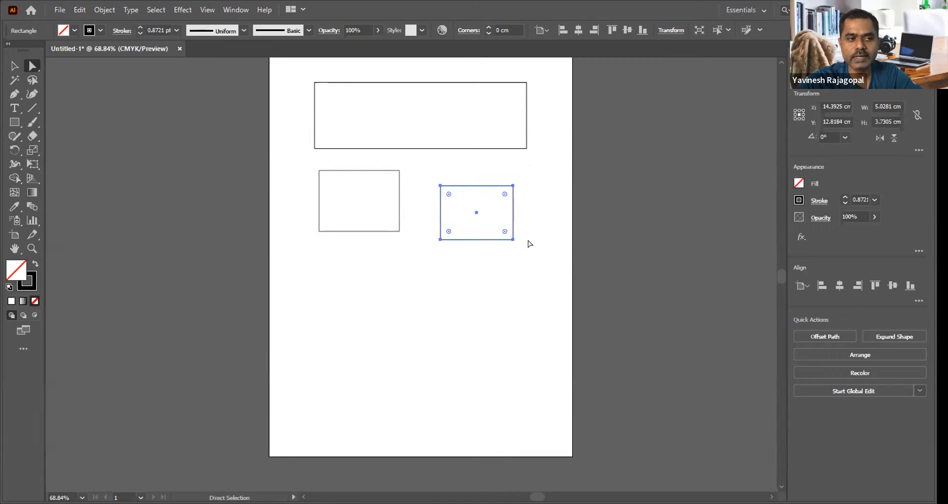
pyautogui.click(491, 277)
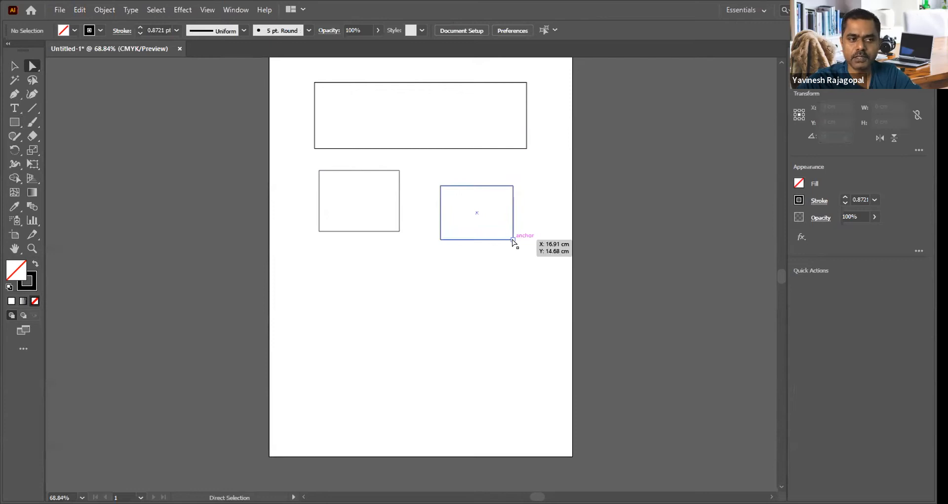
pyautogui.moveTo(512, 237); pyautogui.dragTo(454, 196)
pyautogui.click(519, 215)
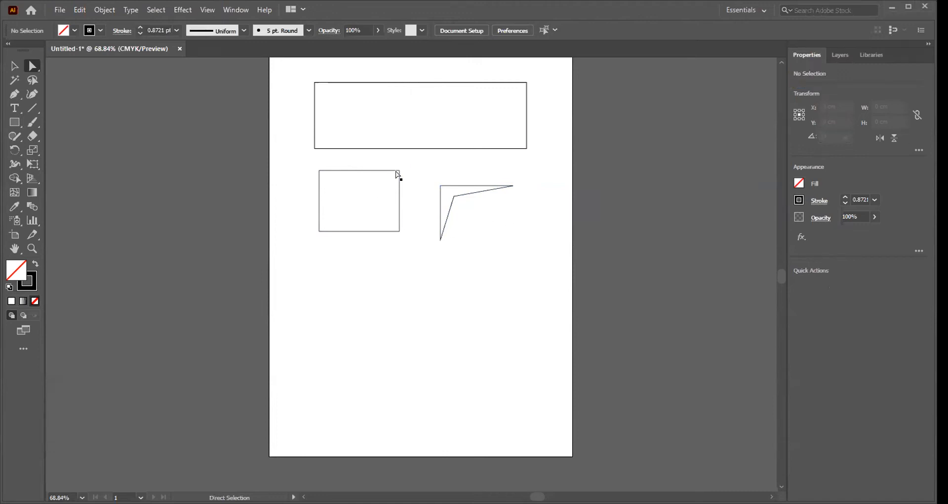
# Step: Reshape the left rectangle into a check mark by moving its anchor points with Direct Selection, the inner point to about X 4.70, Y 13.69 cm
pyautogui.moveTo(398, 171); pyautogui.dragTo(341, 218)
pyautogui.moveTo(400, 231); pyautogui.dragTo(421, 192)
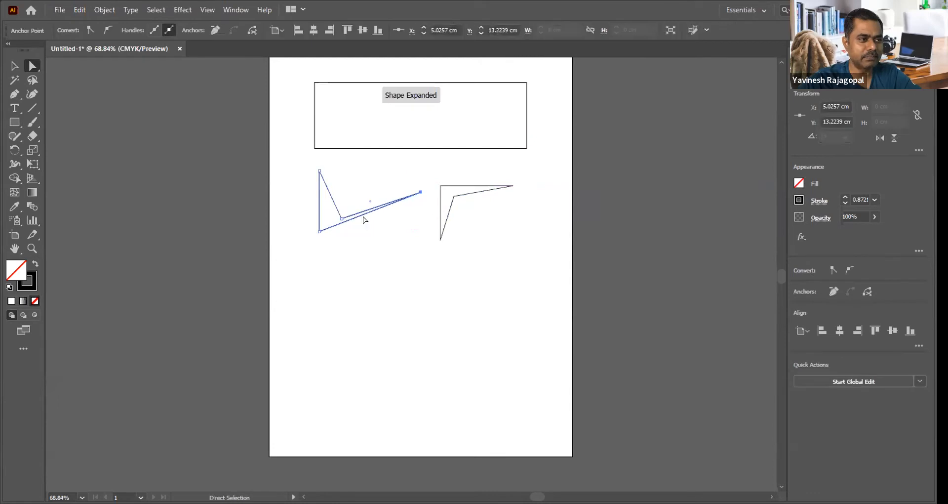
pyautogui.moveTo(319, 231); pyautogui.dragTo(334, 239)
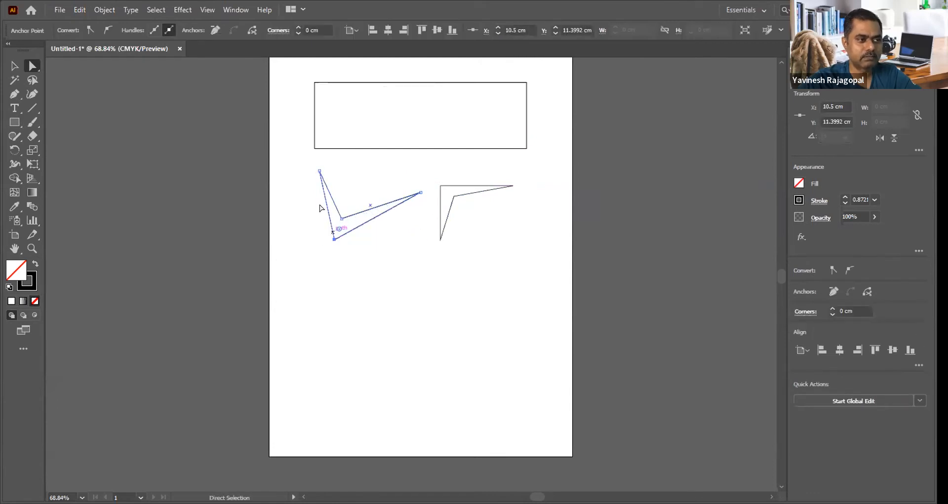
pyautogui.moveTo(321, 201); pyautogui.dragTo(326, 203)
pyautogui.moveTo(421, 192); pyautogui.dragTo(425, 175)
pyautogui.moveTo(342, 218); pyautogui.dragTo(322, 204)
pyautogui.moveTo(340, 234); pyautogui.dragTo(336, 229)
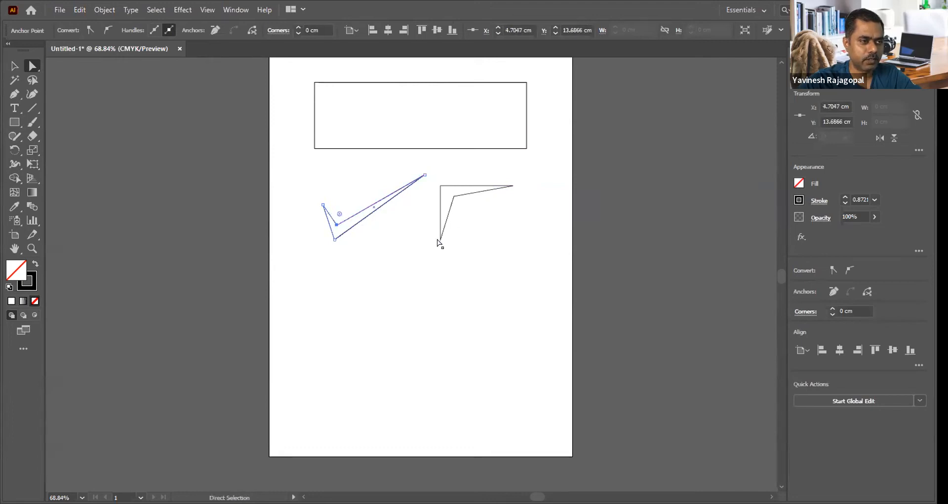
# Step: Move the bracket shape's four anchor points to turn it into a symmetrical, downward-pointing V, and deselect it
pyautogui.moveTo(437, 238); pyautogui.dragTo(409, 218)
pyautogui.moveTo(454, 197); pyautogui.dragTo(451, 235)
pyautogui.moveTo(514, 185); pyautogui.dragTo(488, 210)
pyautogui.moveTo(452, 235); pyautogui.dragTo(451, 301)
pyautogui.moveTo(451, 237); pyautogui.dragTo(451, 280)
pyautogui.moveTo(488, 211); pyautogui.dragTo(487, 219)
pyautogui.click(530, 213)
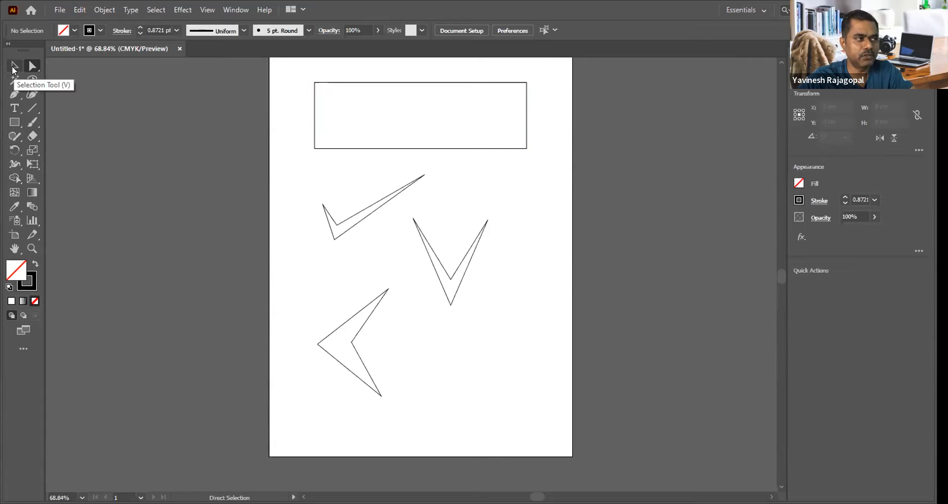
# Step: Draw a rectangle about 6.0 by 5.1 cm below the V shape and round all its corners to about 1.24 cm
pyautogui.click(14, 122)
pyautogui.moveTo(434, 326); pyautogui.dragTo(522, 400)
pyautogui.hotkey('ctrl', 'space')
pyautogui.moveTo(413, 310); pyautogui.dragTo(581, 432)
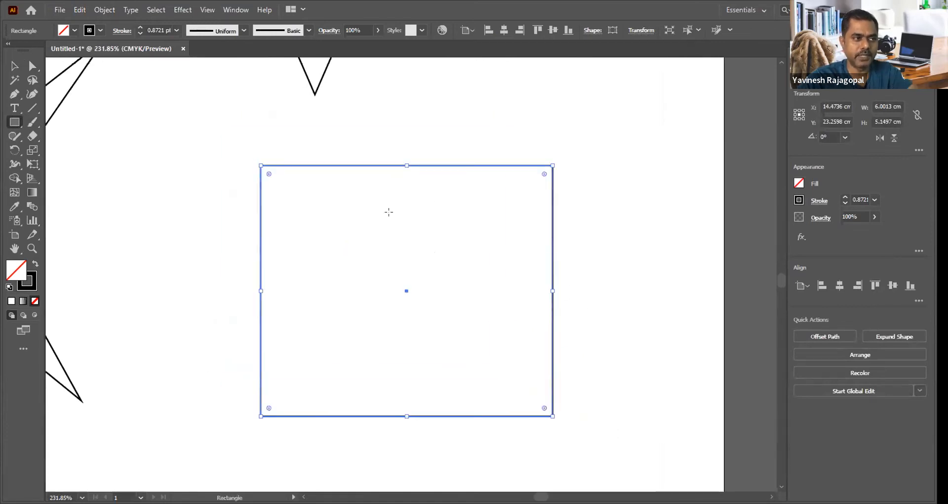
pyautogui.click(14, 67)
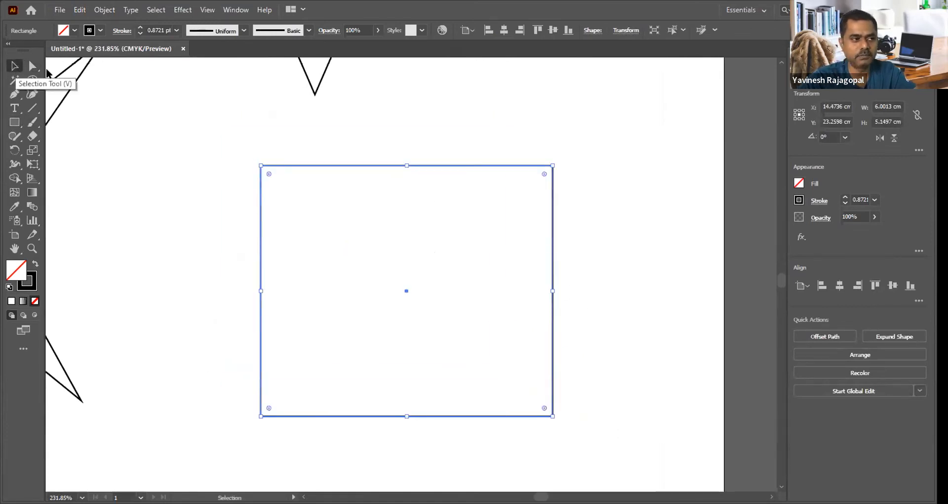
pyautogui.moveTo(269, 174); pyautogui.dragTo(340, 202)
pyautogui.click(197, 196)
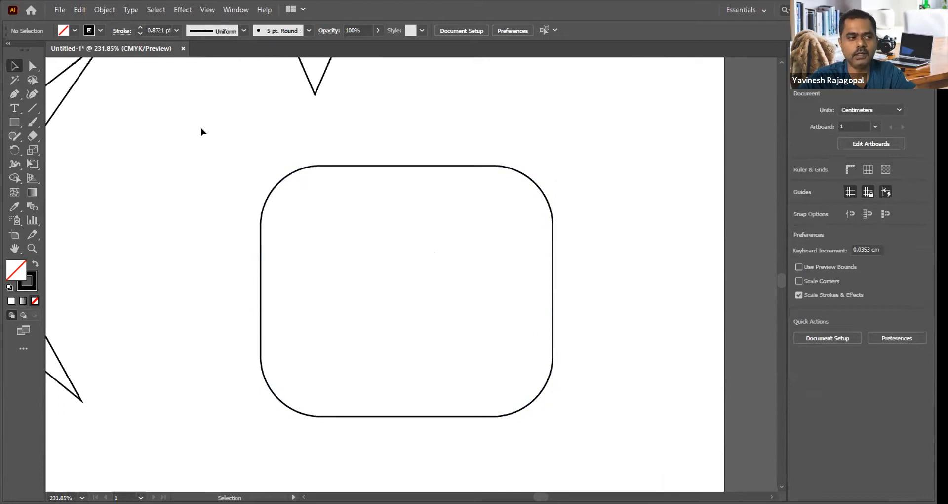
# Step: With Direct Selection, pull the direction handles of the rounded rectangle's upper-left corner outward so the curve bulges into an ear shape
pyautogui.click(31, 66)
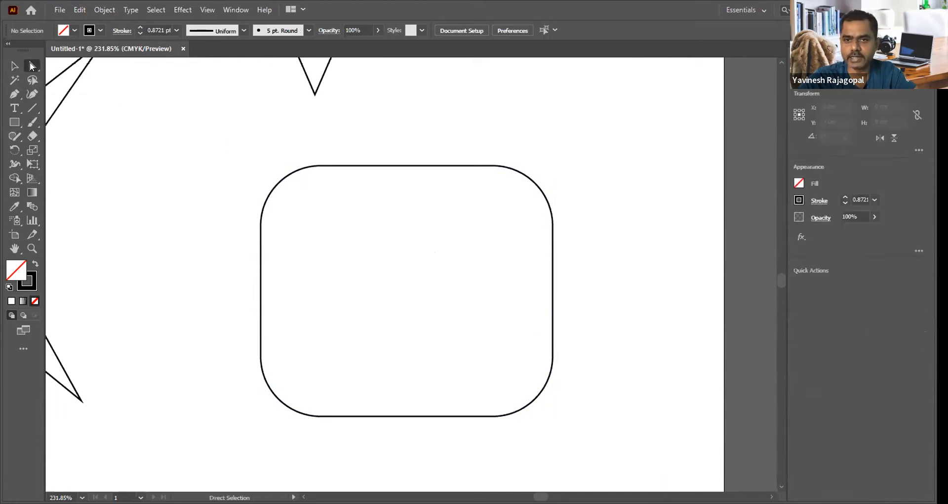
pyautogui.click(319, 166)
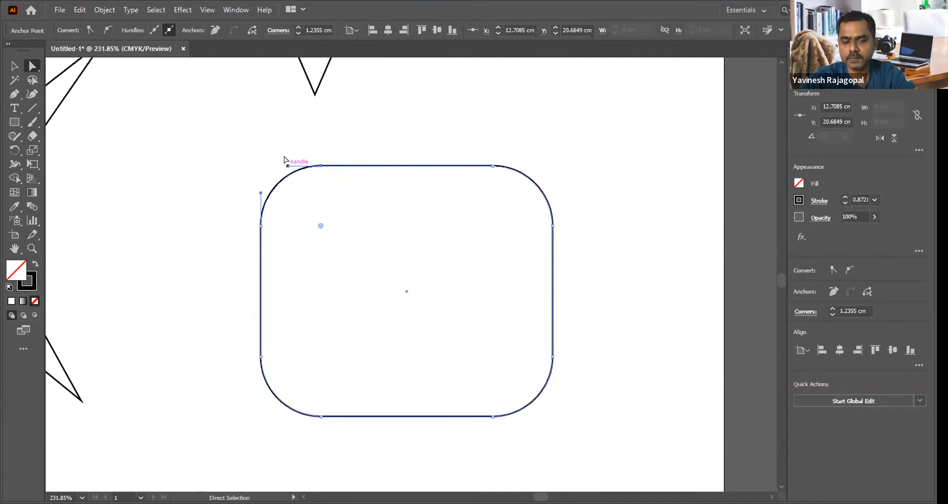
pyautogui.moveTo(286, 167); pyautogui.dragTo(265, 121)
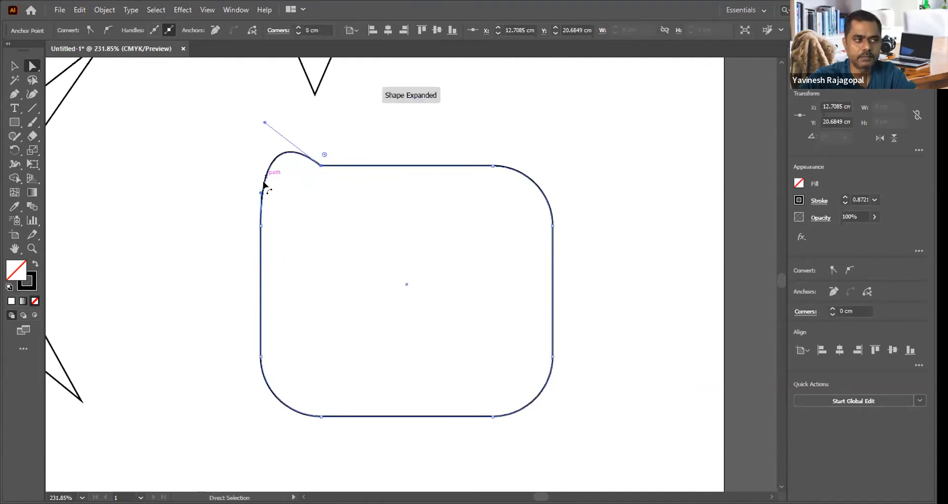
pyautogui.moveTo(262, 191); pyautogui.dragTo(206, 198)
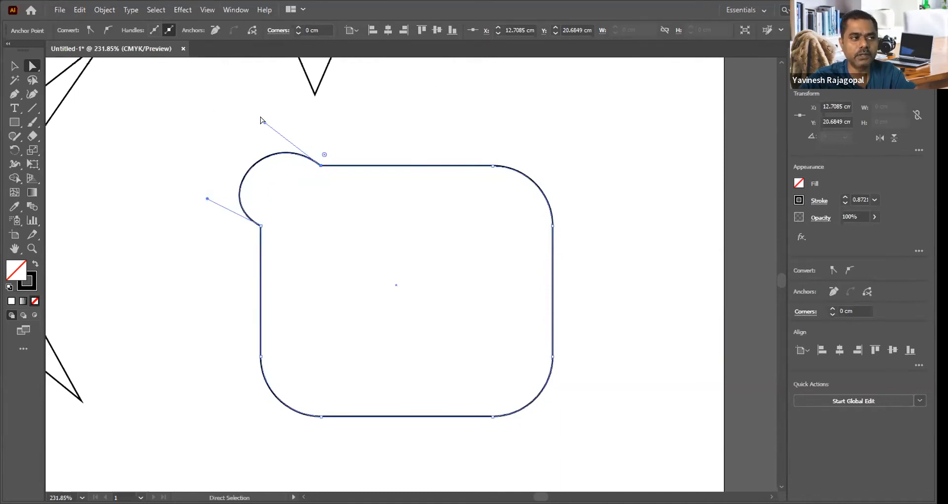
pyautogui.moveTo(262, 121); pyautogui.dragTo(272, 104)
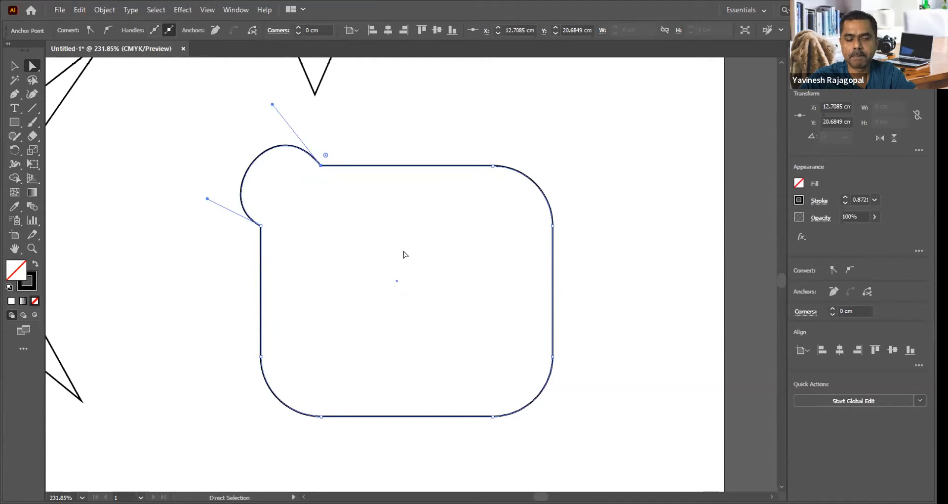
pyautogui.click(450, 138)
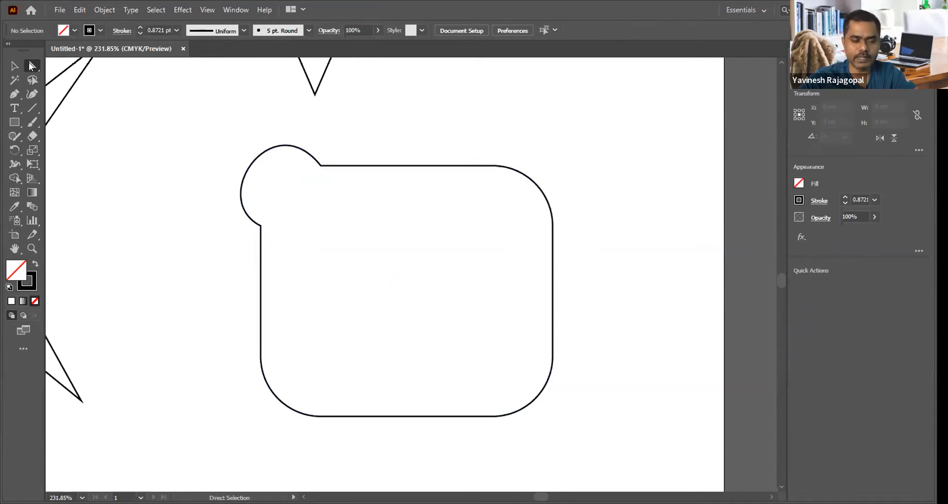
# Step: Pull the upper-right corner's direction handles outward to form a second ear, and shorten the upper handle
pyautogui.click(491, 166)
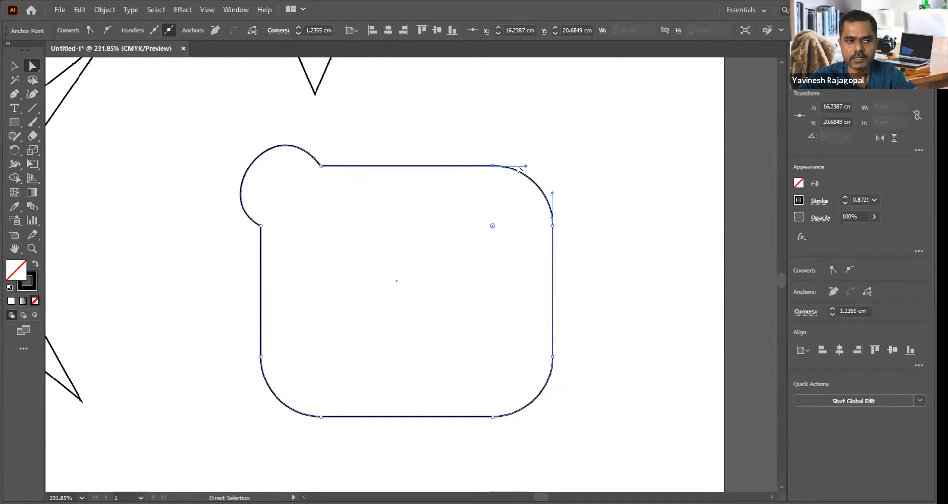
pyautogui.moveTo(525, 166); pyautogui.dragTo(624, 83)
pyautogui.moveTo(553, 193); pyautogui.dragTo(583, 211)
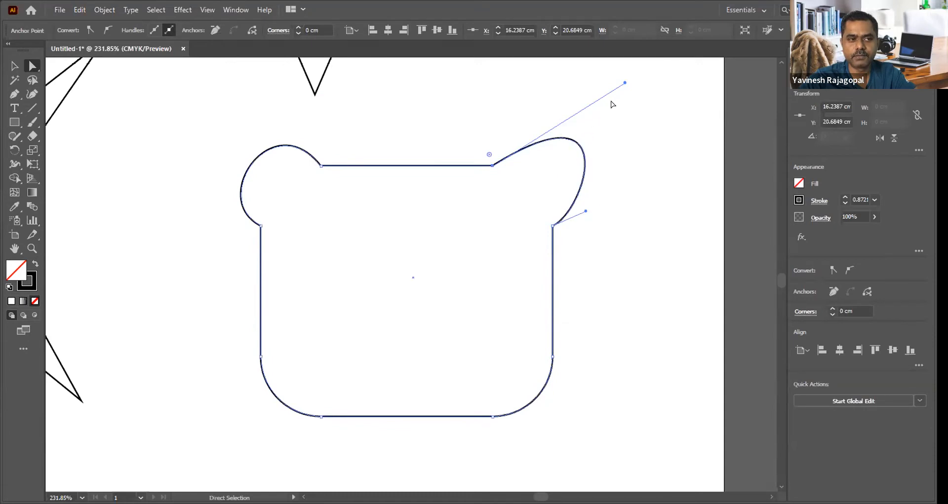
pyautogui.moveTo(624, 83); pyautogui.dragTo(538, 113)
pyautogui.moveTo(549, 114); pyautogui.dragTo(563, 104)
pyautogui.click(654, 167)
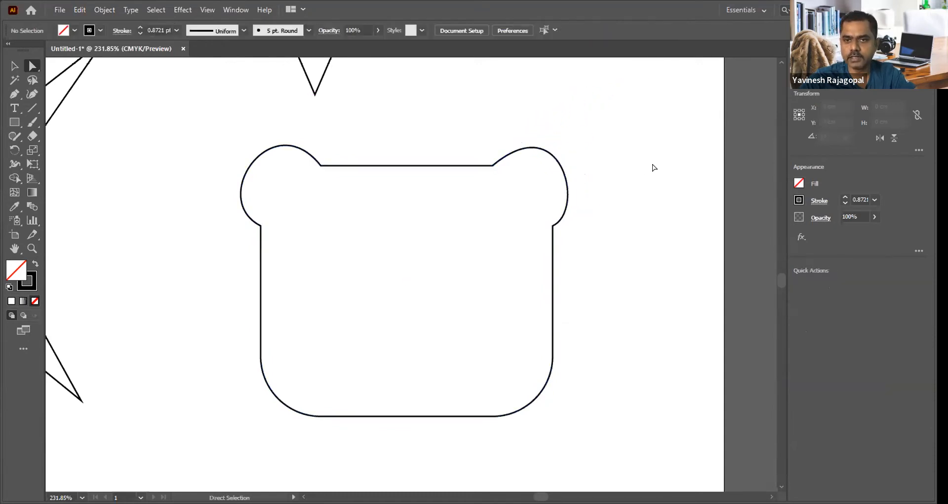
# Step: Refine both direction handles of the right ear so its curve is rounder and matches the left ear
pyautogui.click(552, 225)
pyautogui.moveTo(586, 210); pyautogui.dragTo(606, 207)
pyautogui.moveTo(563, 105); pyautogui.dragTo(548, 99)
pyautogui.click(596, 131)
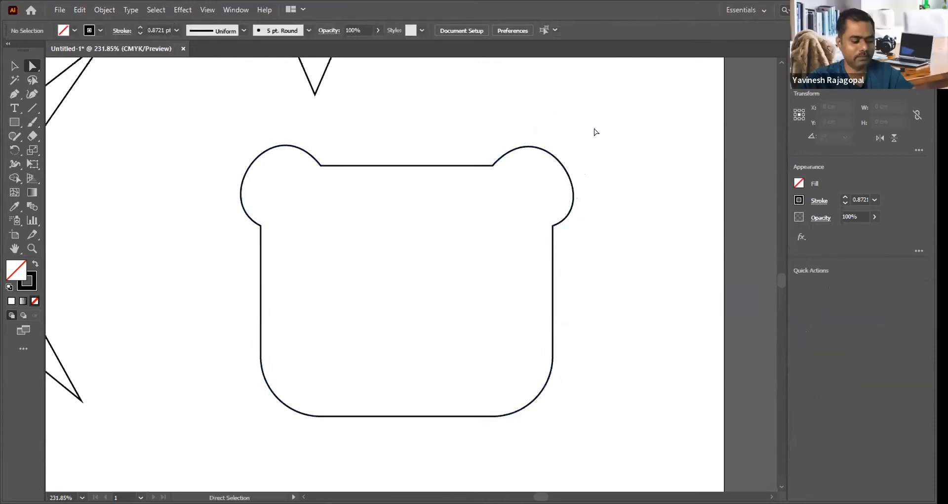
# Step: Delete the bear-head shape and fit the artboard in the window
pyautogui.press('v')
pyautogui.click(456, 167)
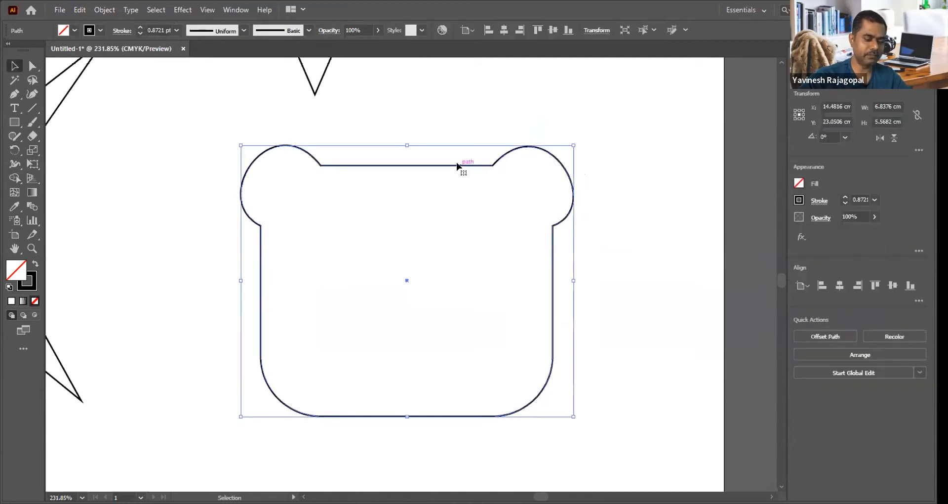
pyautogui.press('Delete')
pyautogui.hotkey('ctrl', '0')
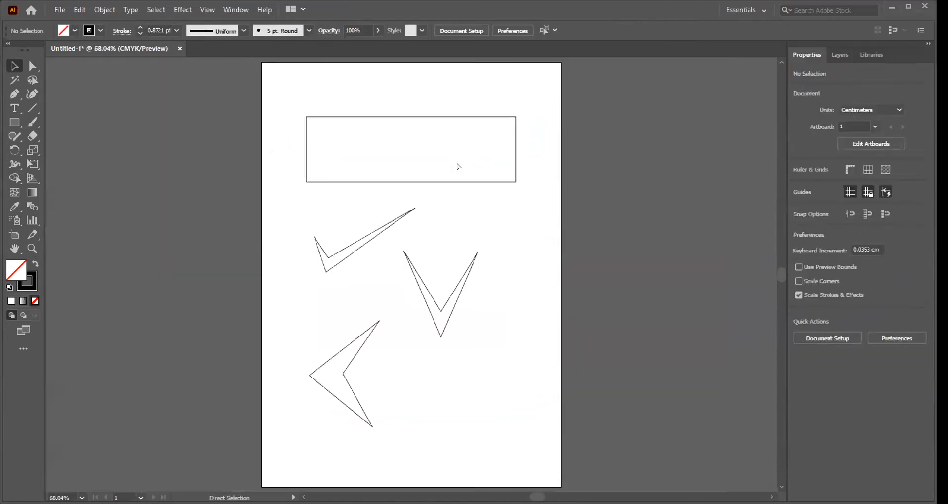
# Step: Show the Pen tool's group of anchor point tools, switch briefly to the Anchor Point tool, and reactivate the Pen tool
pyautogui.moveTo(263, 201); pyautogui.dragTo(553, 441)
pyautogui.moveTo(548, 260); pyautogui.dragTo(551, 231)
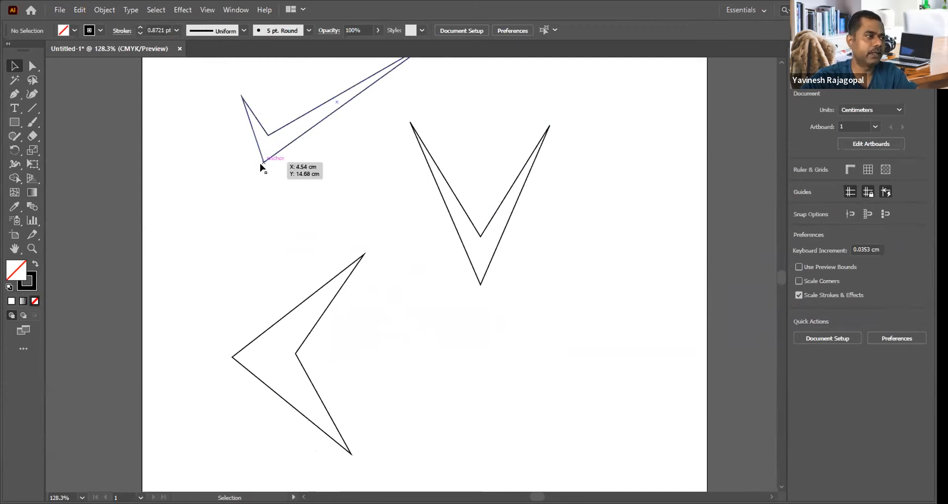
pyautogui.click(14, 97)
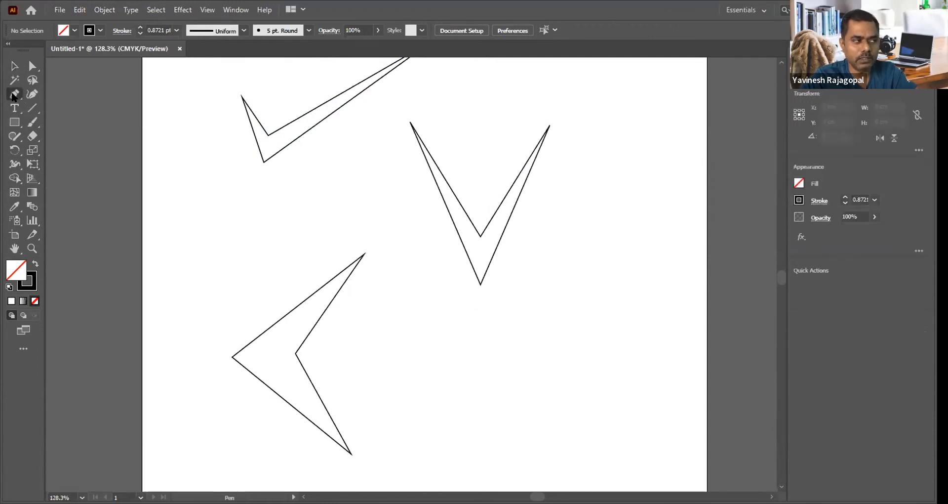
pyautogui.rightClick(14, 96)
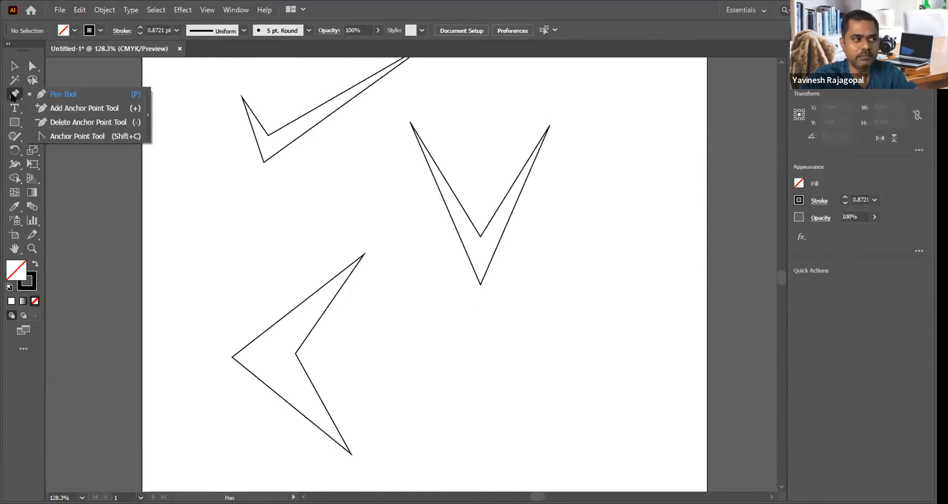
pyautogui.click(77, 136)
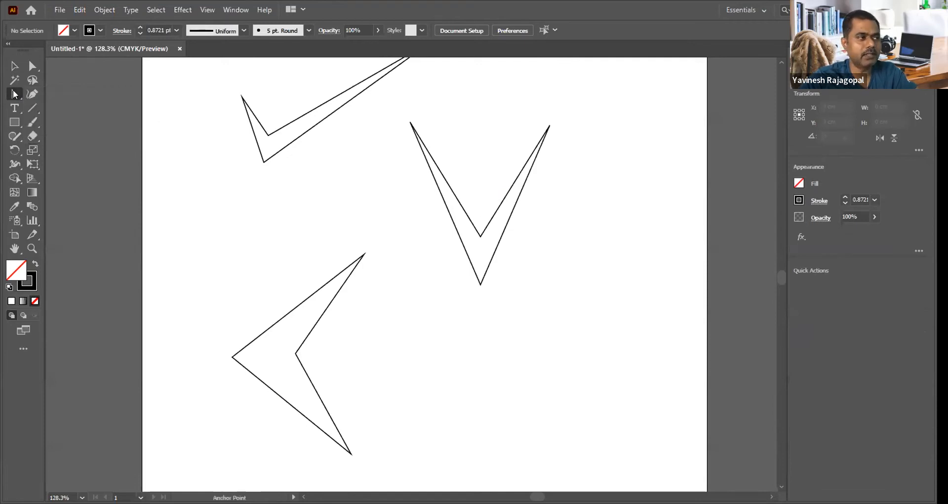
pyautogui.rightClick(15, 94)
pyautogui.click(37, 93)
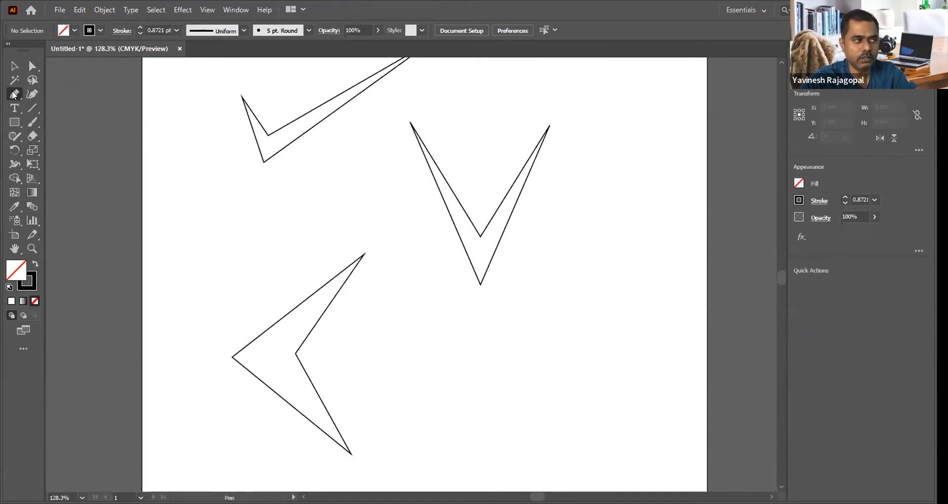
# Step: Round the check-mark shape's lower outer corner and inner corner into curves with the Anchor Point tool, and deselect it
pyautogui.rightClick(13, 95)
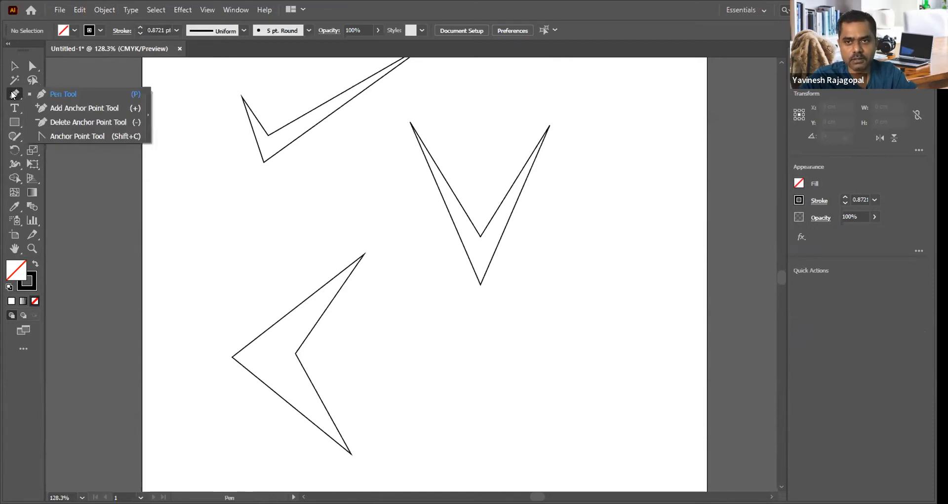
pyautogui.click(72, 137)
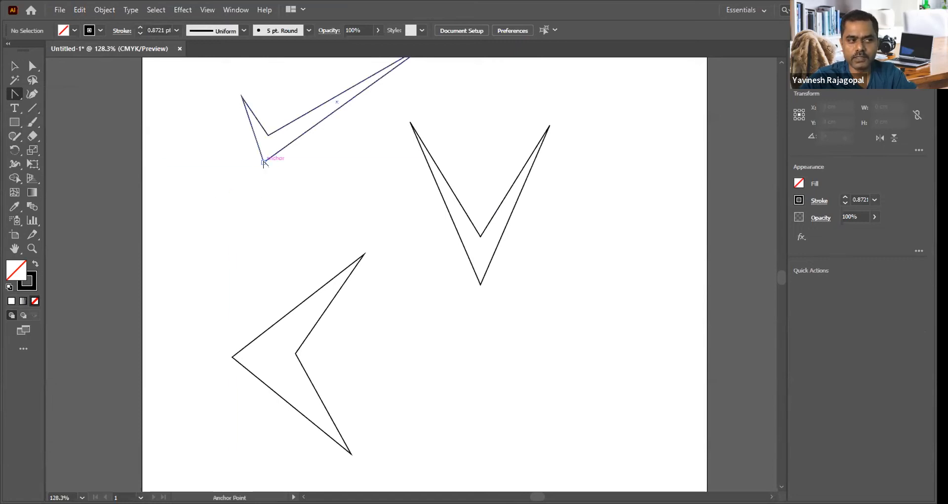
pyautogui.moveTo(263, 161); pyautogui.dragTo(227, 151)
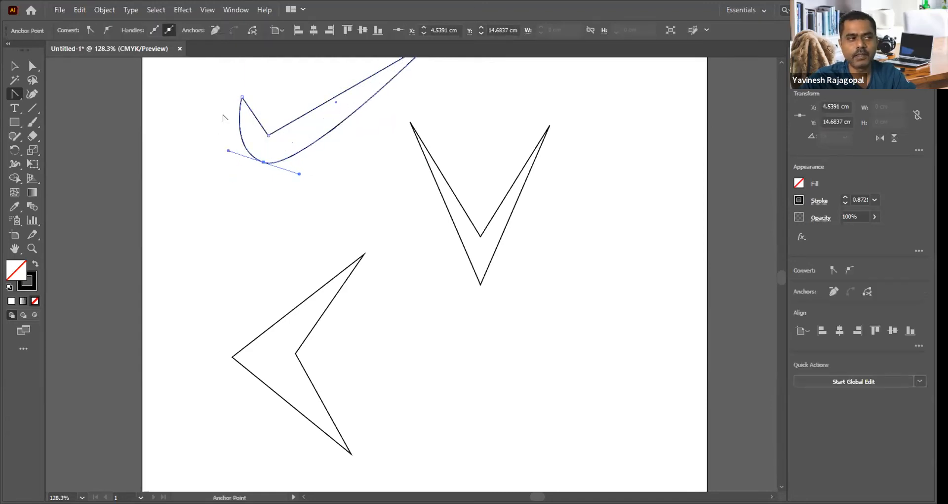
pyautogui.moveTo(269, 136); pyautogui.dragTo(295, 144)
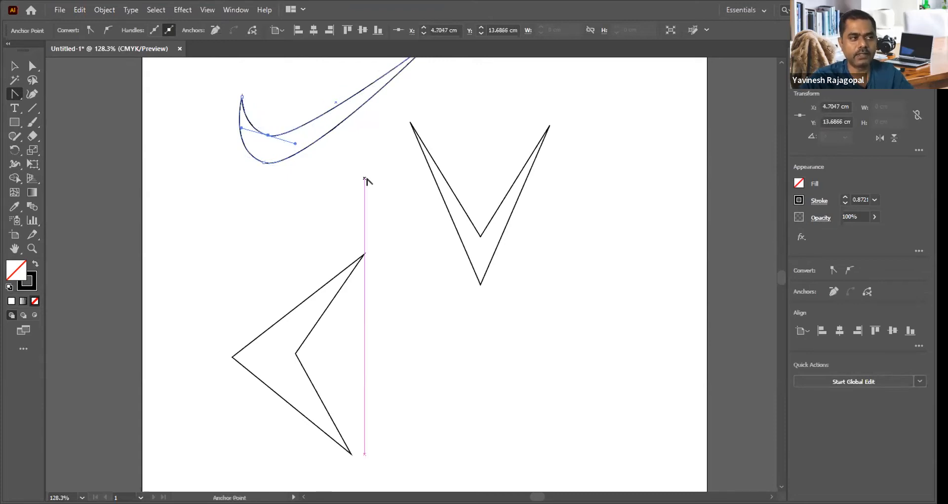
pyautogui.scroll(3, 366, 180)
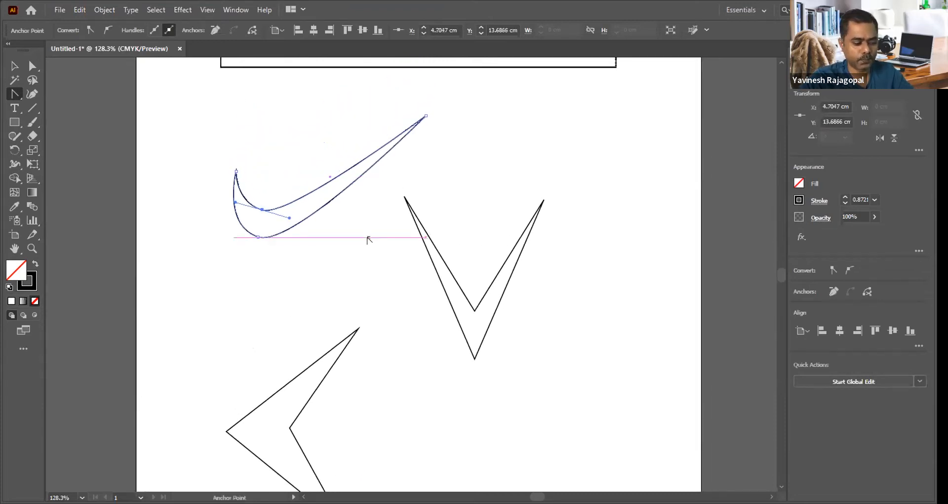
pyautogui.press('v')
pyautogui.click(366, 236)
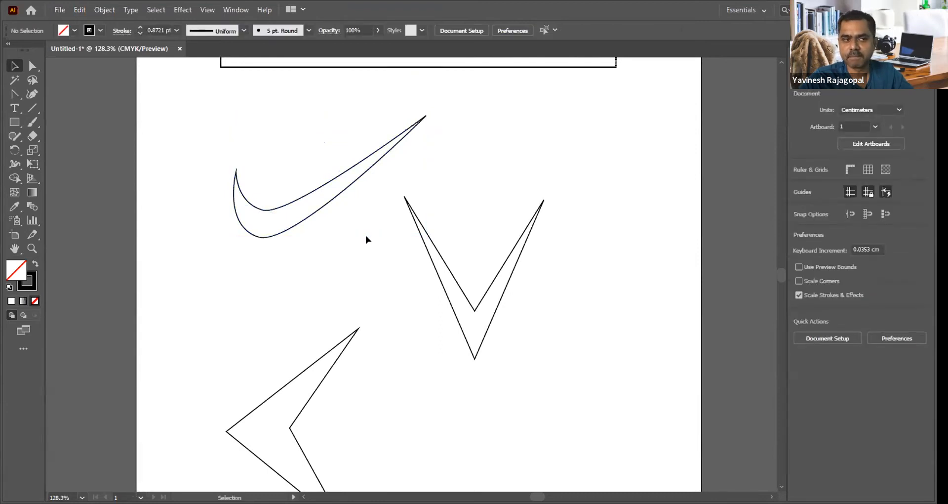
# Step: Turn the left-pointing arrowhead into a crescent moon by curving its outer and inner corners with the Anchor Point tool
pyautogui.moveTo(337, 314); pyautogui.dragTo(389, 130)
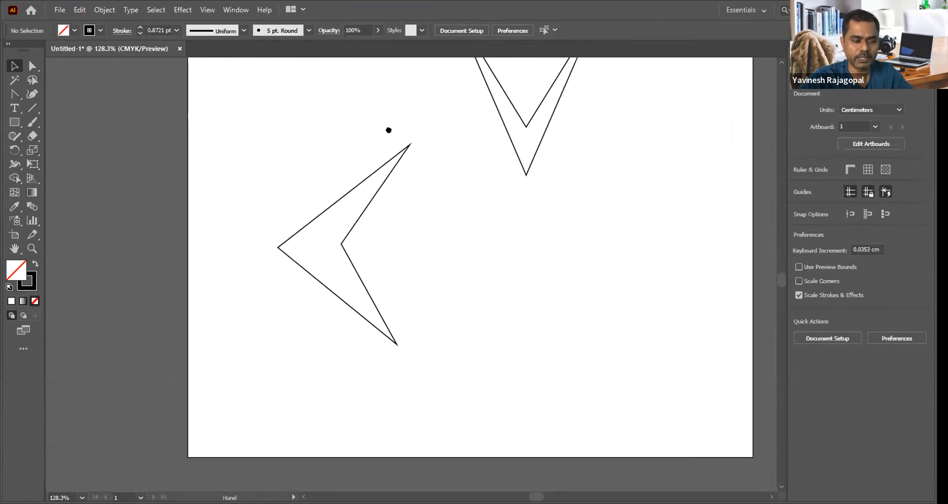
pyautogui.moveTo(422, 225); pyautogui.dragTo(451, 211)
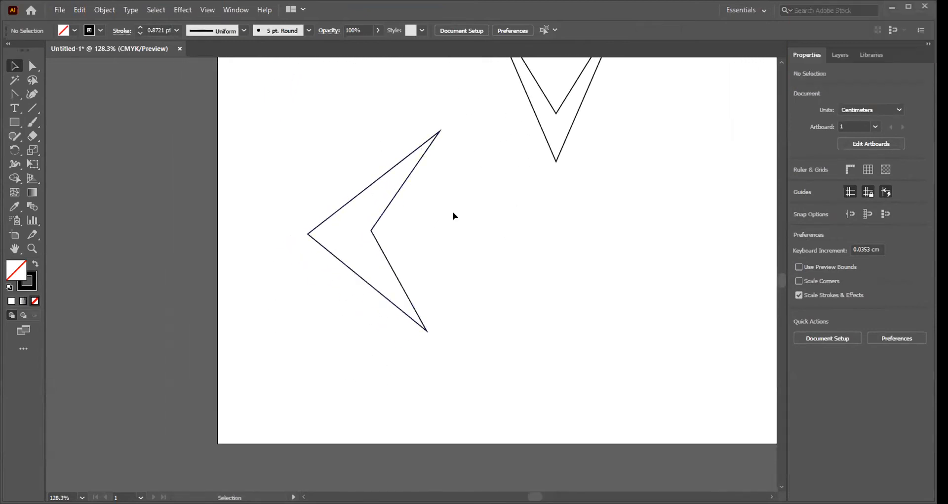
pyautogui.click(13, 94)
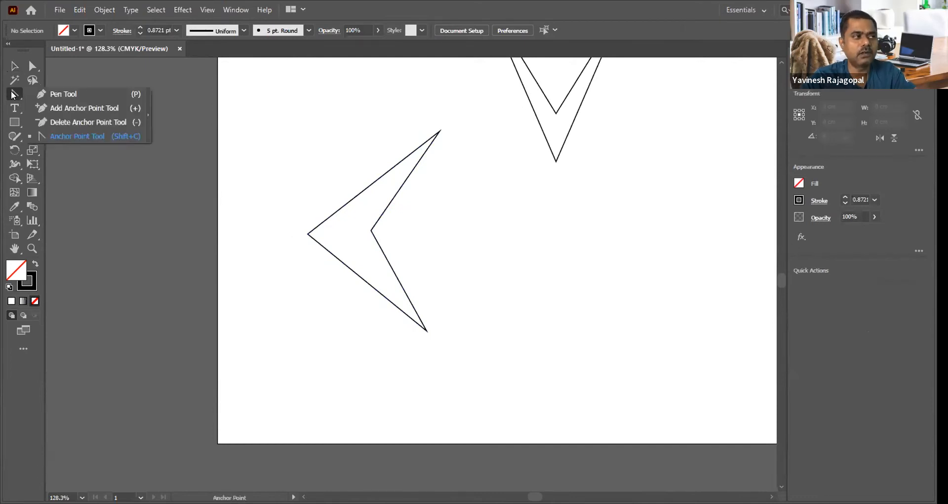
pyautogui.click(86, 134)
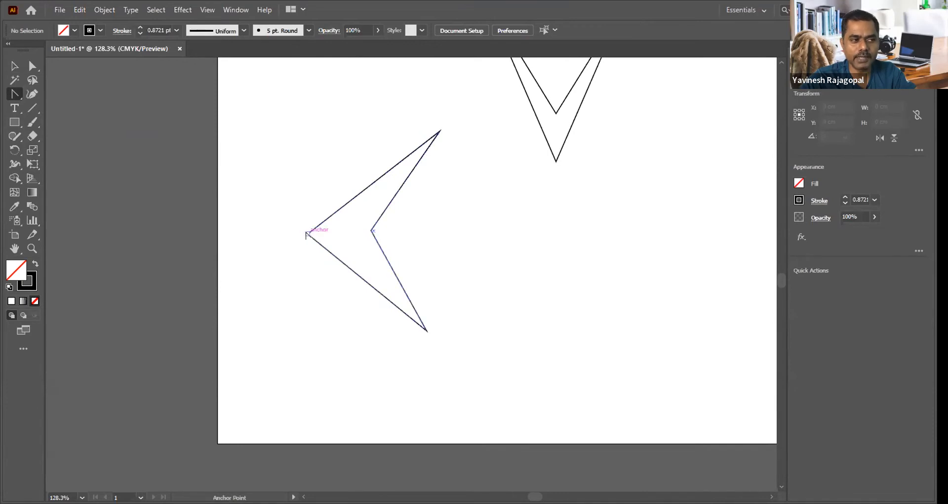
pyautogui.moveTo(307, 234)
pyautogui.mouseDown()
pyautogui.moveTo(306, 319)
pyautogui.moveTo(307, 301)
pyautogui.mouseUp()
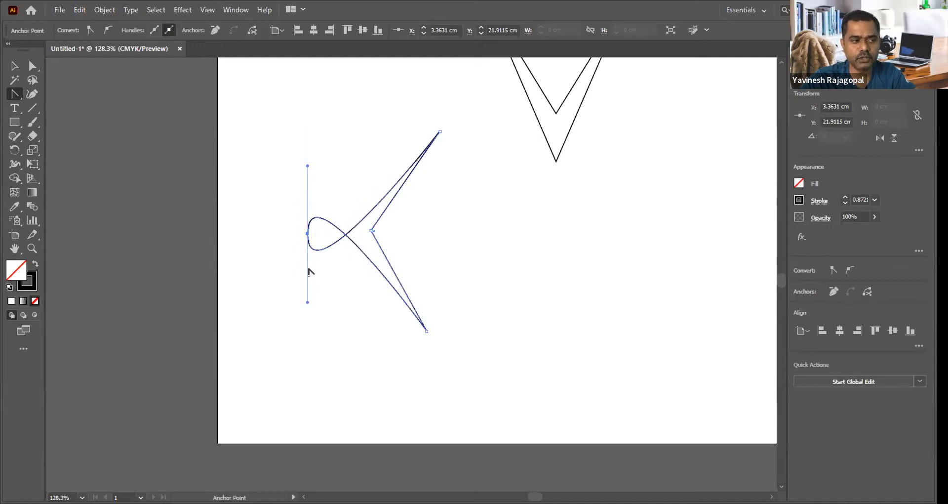
pyautogui.hotkey('ctrl', 'z')
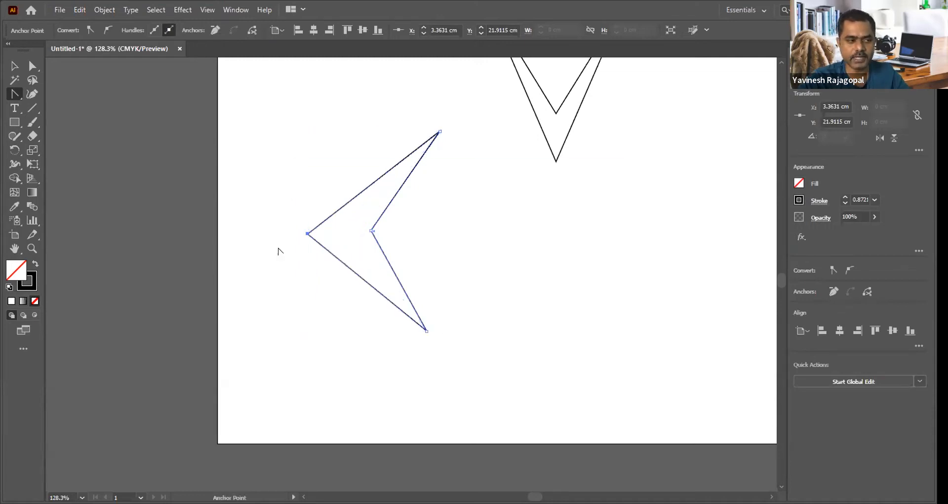
pyautogui.moveTo(307, 233); pyautogui.dragTo(310, 135)
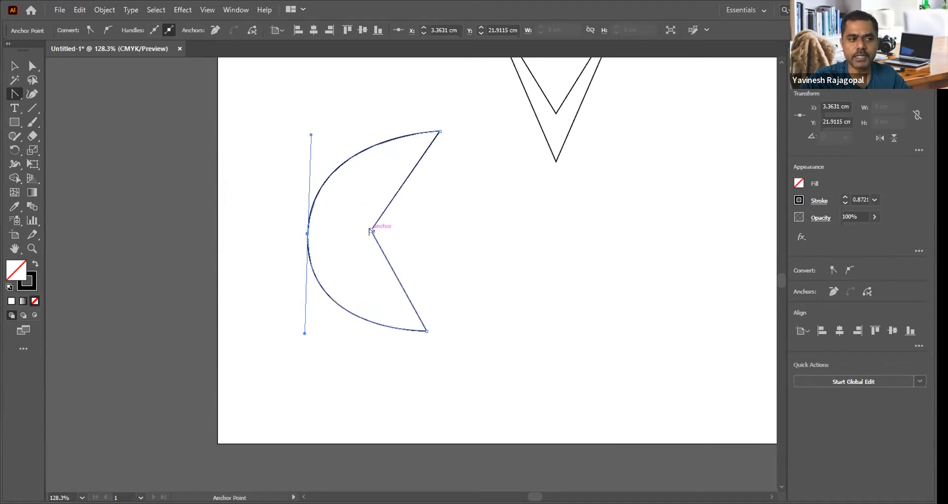
pyautogui.moveTo(371, 231); pyautogui.dragTo(371, 294)
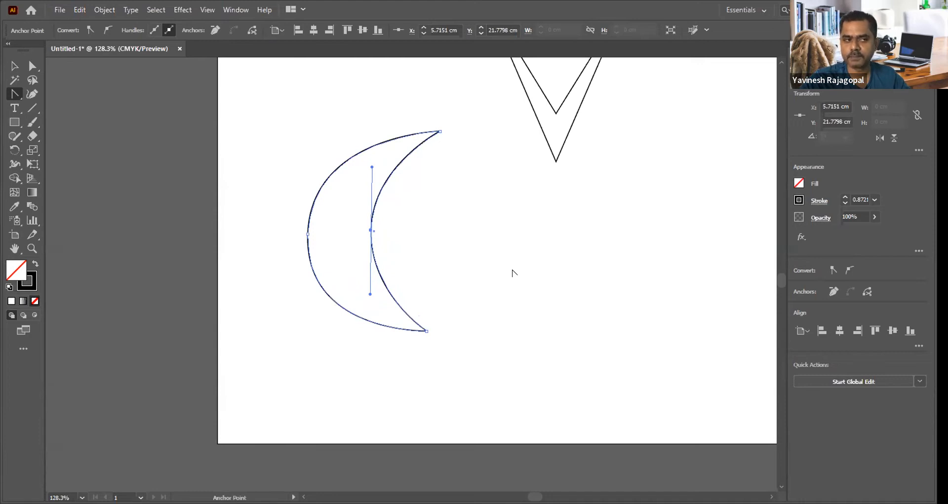
# Step: Round the V shape's lower outer corner into a smooth U curve with the Anchor Point tool
pyautogui.scroll(5, 436, 317)
pyautogui.hscroll(3, 413, 332)
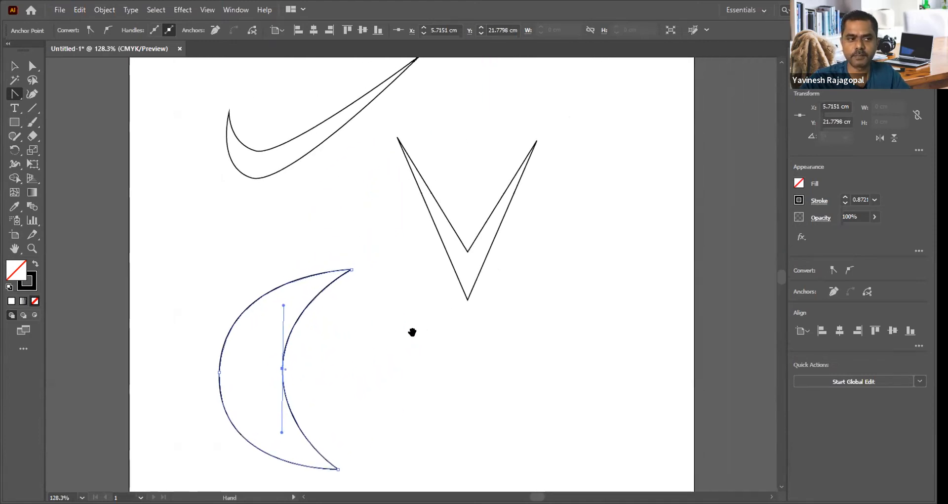
pyautogui.moveTo(464, 301); pyautogui.dragTo(500, 300)
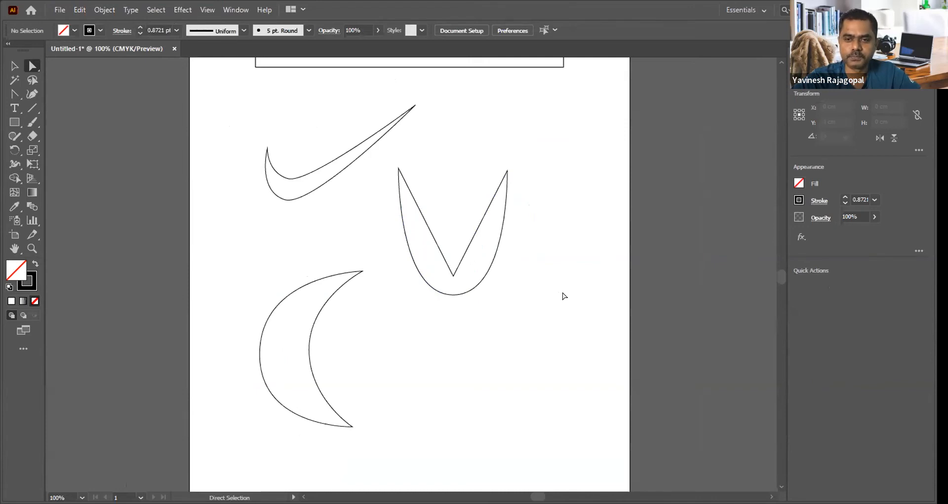
# Step: Convert the corners of the small shape below the V to smooth curves with the Anchor Point tool
pyautogui.moveTo(427, 263)
pyautogui.mouseDown()
pyautogui.moveTo(455, 264)
pyautogui.moveTo(445, 282)
pyautogui.mouseUp()
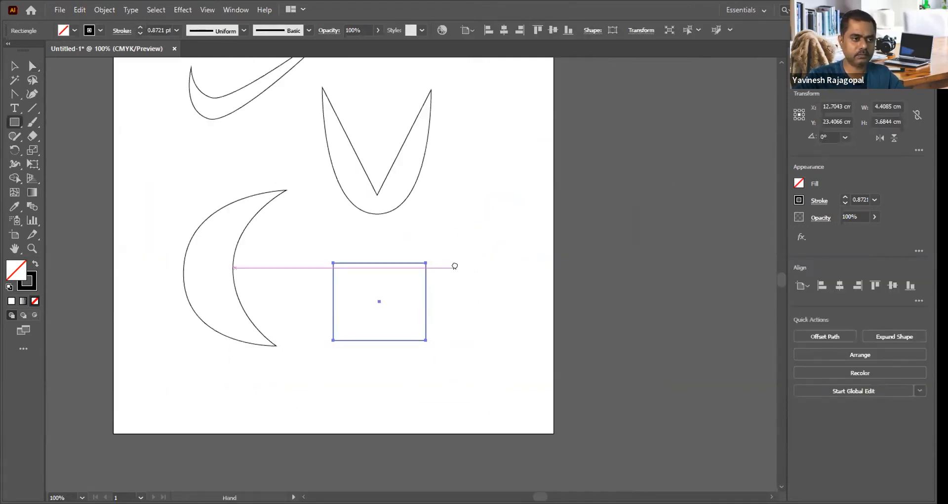
pyautogui.moveTo(426, 340); pyautogui.dragTo(451, 322)
pyautogui.moveTo(333, 340); pyautogui.dragTo(312, 317)
pyautogui.moveTo(333, 262); pyautogui.dragTo(389, 306)
# Step: Reshape the small rounded form into a slanted bean with Direct Selection by moving its anchor points and adjusting the direction handles
pyautogui.press('a')
pyautogui.moveTo(426, 263); pyautogui.dragTo(459, 242)
pyautogui.moveTo(389, 306); pyautogui.dragTo(401, 291)
pyautogui.moveTo(426, 340); pyautogui.dragTo(420, 326)
pyautogui.moveTo(445, 308); pyautogui.dragTo(458, 301)
pyautogui.click(400, 291)
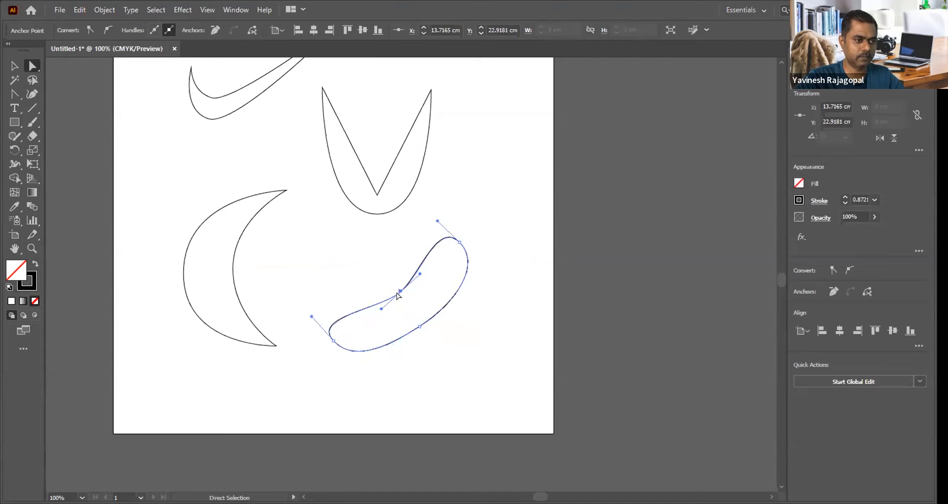
pyautogui.click(397, 290)
pyautogui.moveTo(400, 292); pyautogui.dragTo(394, 297)
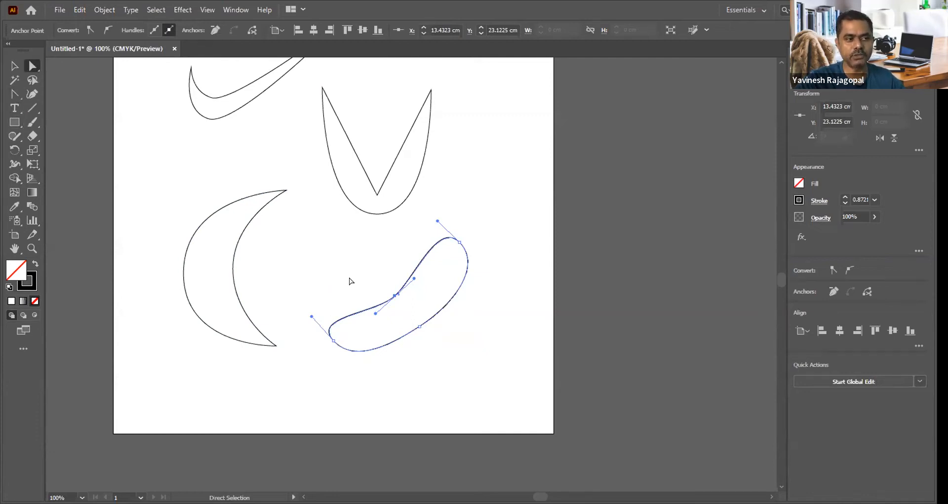
pyautogui.moveTo(389, 292); pyautogui.dragTo(442, 269)
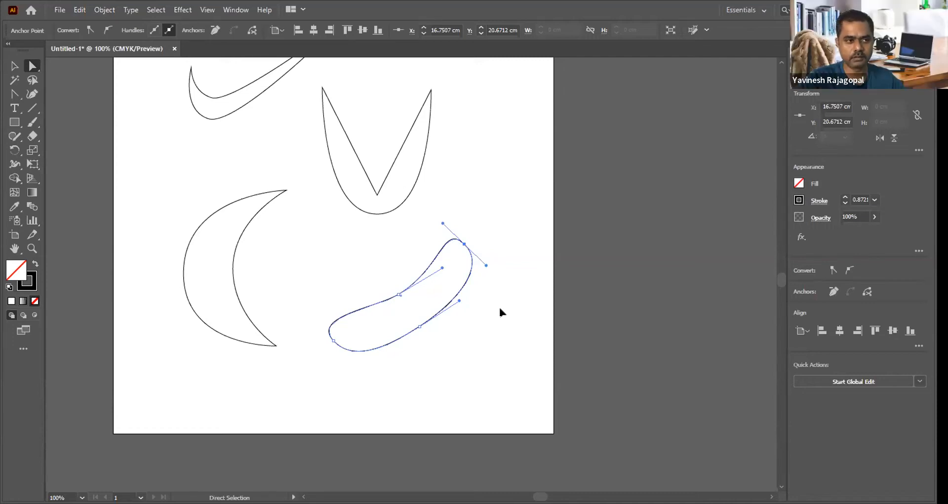
# Step: Show the anchor point tools grouped with the Pen tool and activate the Pen tool
pyautogui.click(14, 94)
pyautogui.click(13, 94)
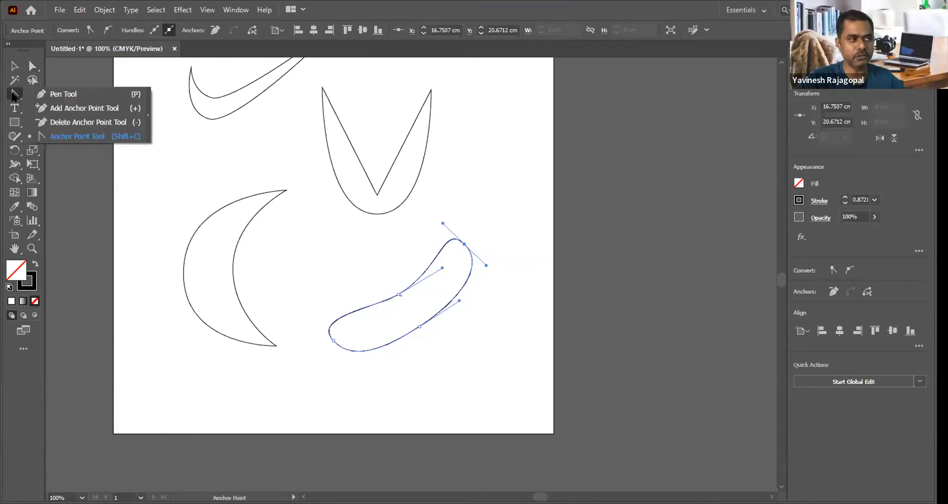
pyautogui.click(63, 94)
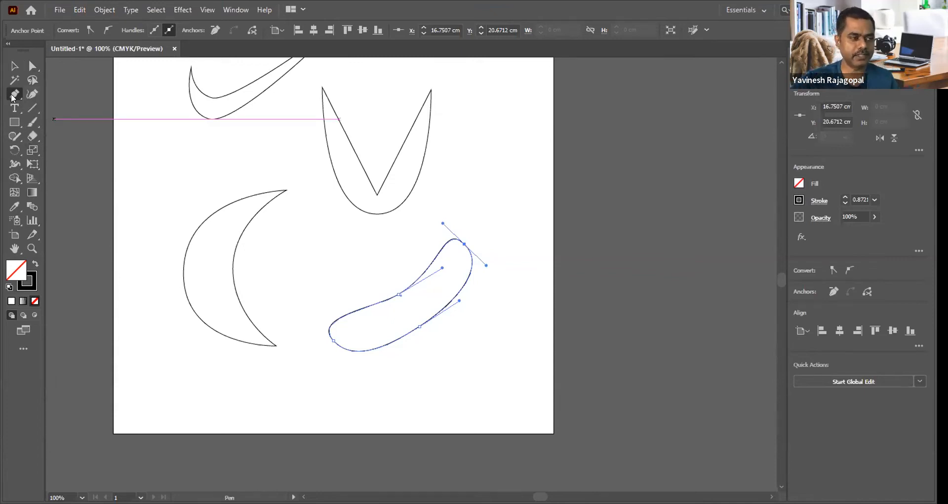
# Step: Slightly lengthen the right-hand direction handles of the swoosh's inner and outer bend anchor points with Direct Selection, and deselect the shape
pyautogui.press('space')
pyautogui.moveTo(282, 102); pyautogui.dragTo(347, 227)
pyautogui.moveTo(231, 121); pyautogui.dragTo(470, 264)
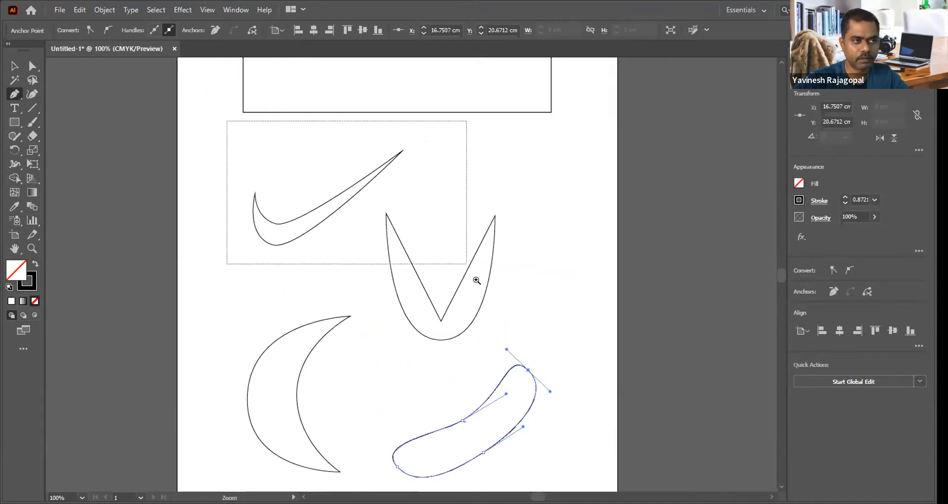
pyautogui.moveTo(414, 178); pyautogui.dragTo(413, 140)
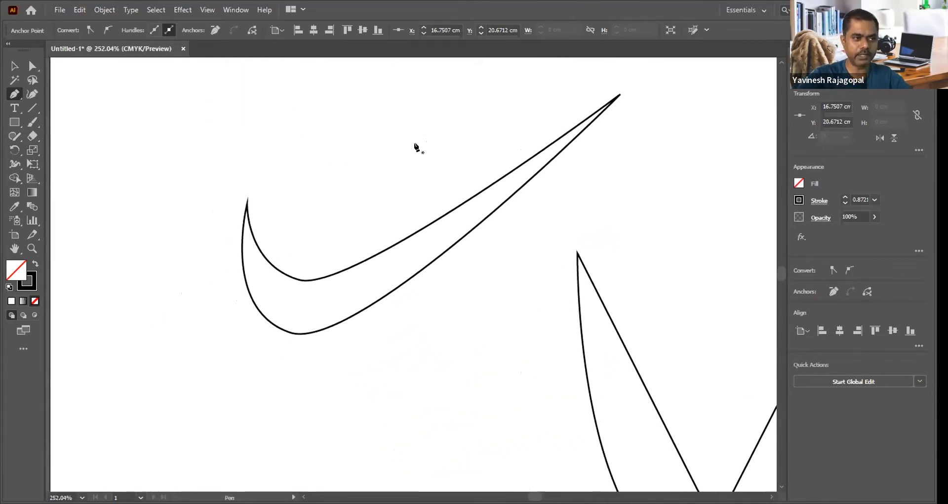
pyautogui.click(32, 66)
pyautogui.click(299, 280)
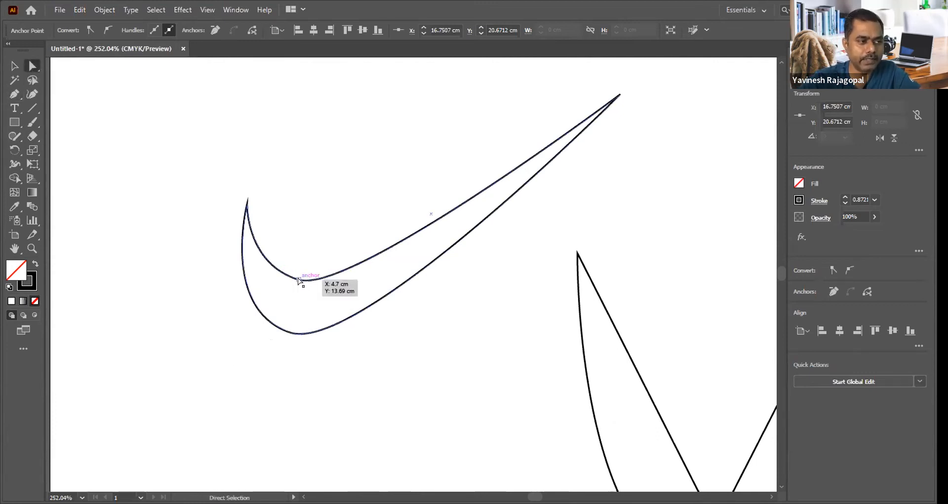
pyautogui.moveTo(352, 296); pyautogui.dragTo(359, 298)
pyautogui.click(291, 332)
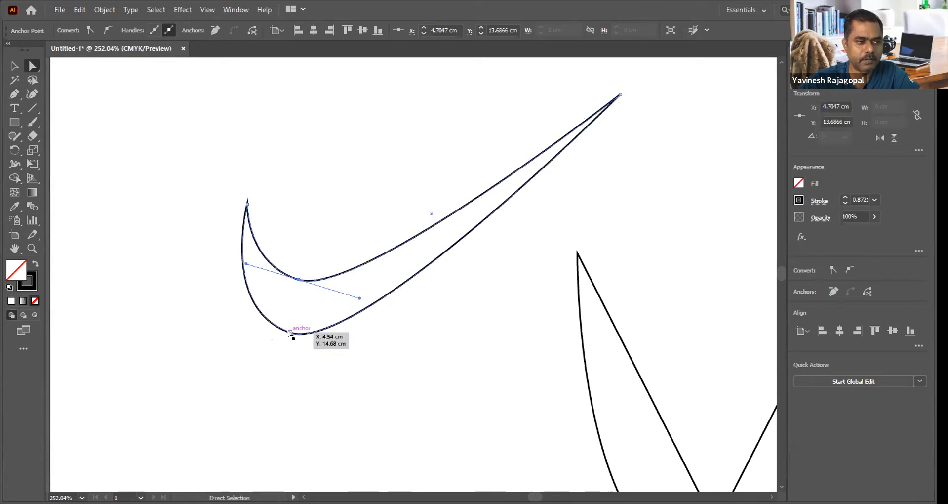
pyautogui.moveTo(359, 354); pyautogui.dragTo(368, 359)
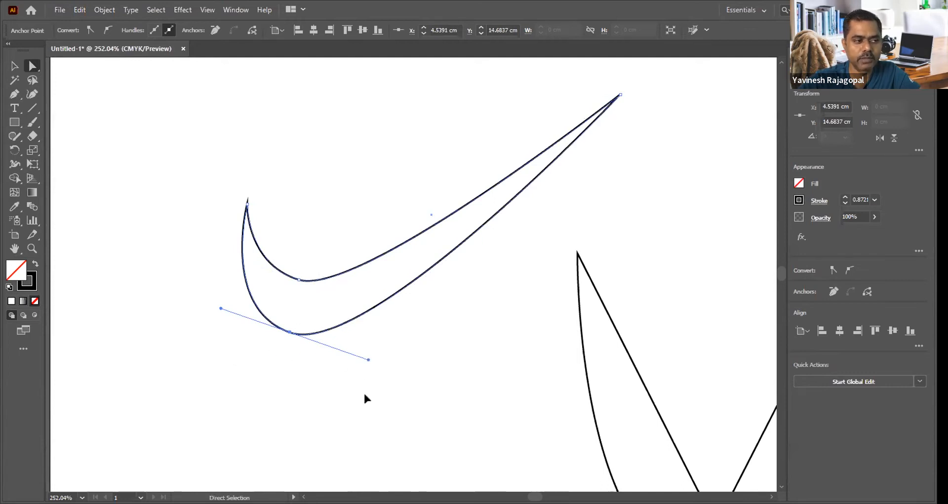
pyautogui.click(260, 342)
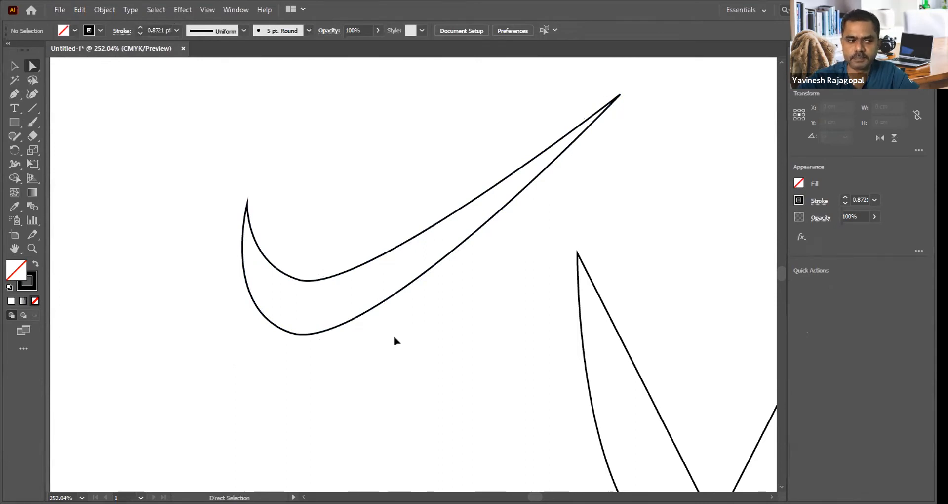
# Step: Move the swoosh's inner bend anchor point lower and its outer one down and left to deepen the bend, and deselect it
pyautogui.click(298, 280)
pyautogui.moveTo(299, 280); pyautogui.dragTo(303, 292)
pyautogui.click(286, 329)
pyautogui.moveTo(286, 329); pyautogui.dragTo(265, 368)
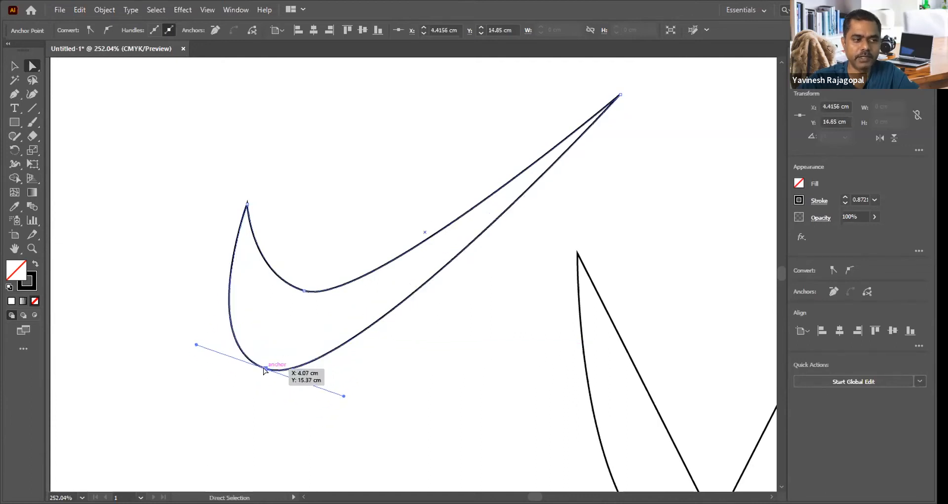
pyautogui.moveTo(304, 291); pyautogui.dragTo(294, 314)
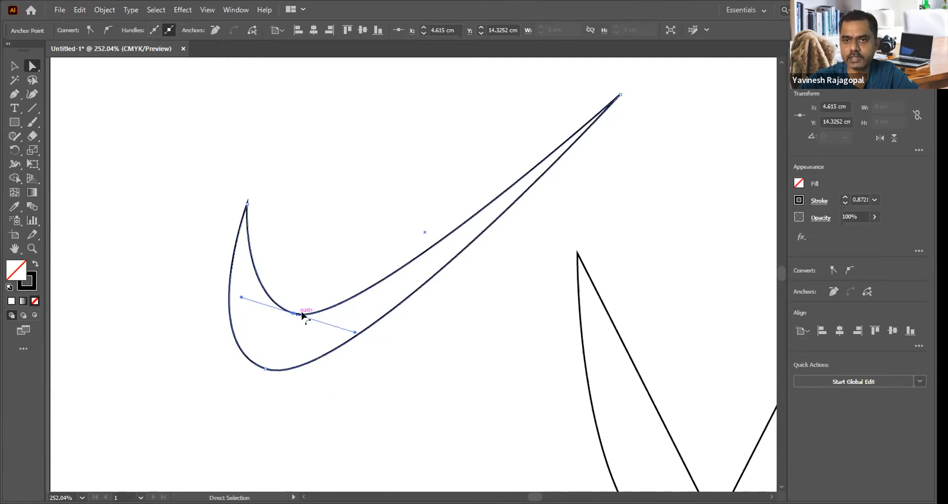
pyautogui.click(454, 324)
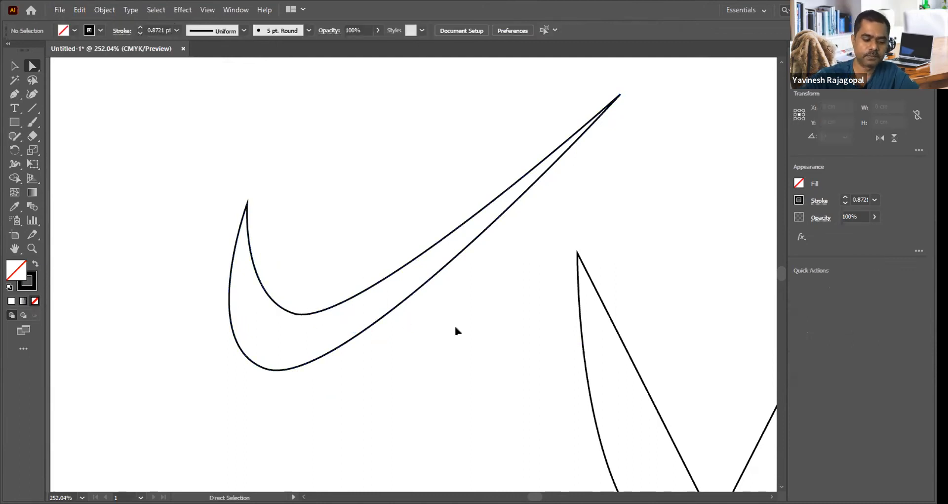
# Step: Look over the reshaped forms at 100% view, and enlarge the view to 300% around the shapes
pyautogui.hotkey('ctrl', '1')
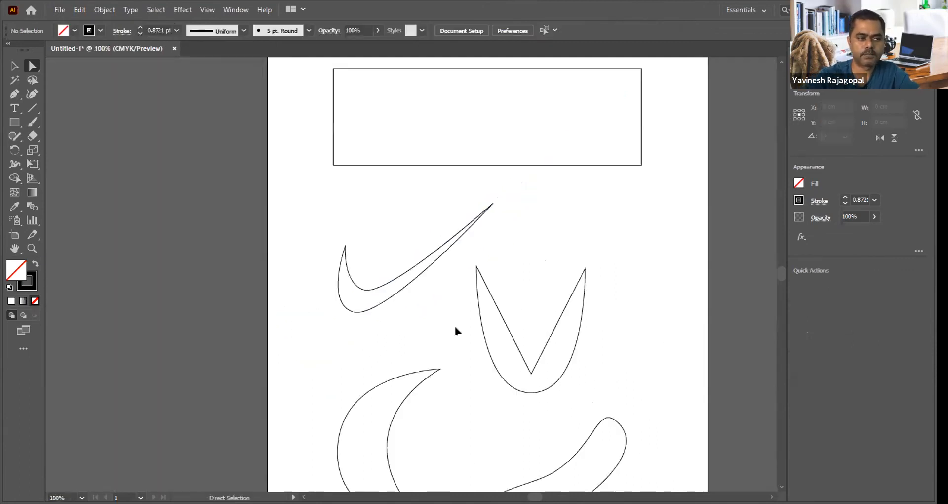
pyautogui.moveTo(449, 332); pyautogui.dragTo(408, 239)
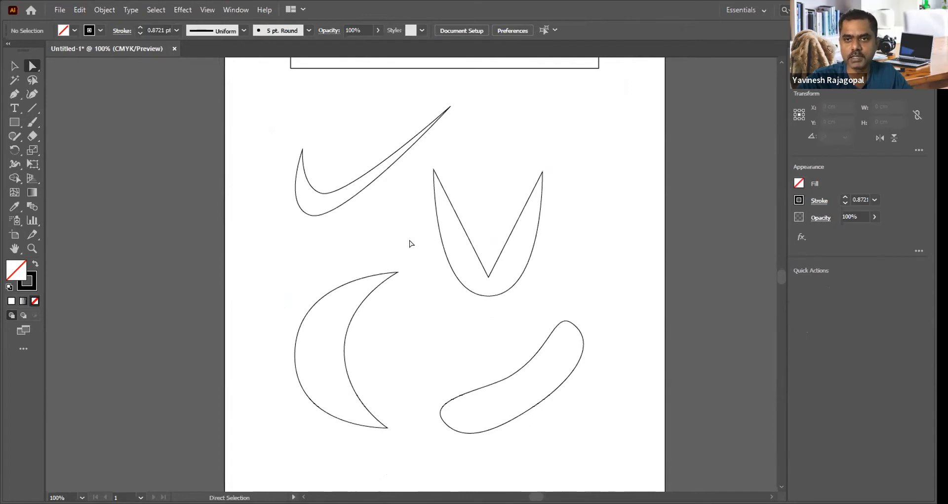
pyautogui.press('ctrl')
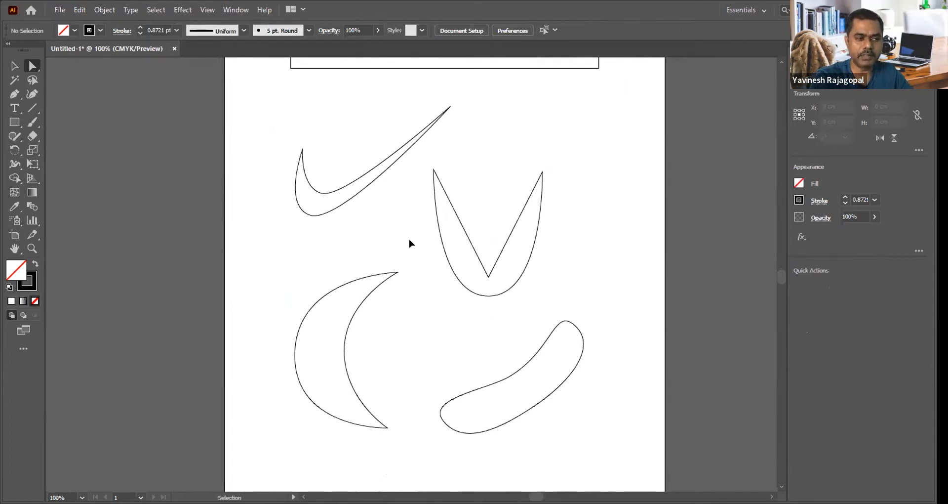
pyautogui.hotkey('ctrl', '=')
pyautogui.hotkey('ctrl', '=')
pyautogui.hotkey('ctrl', '=')
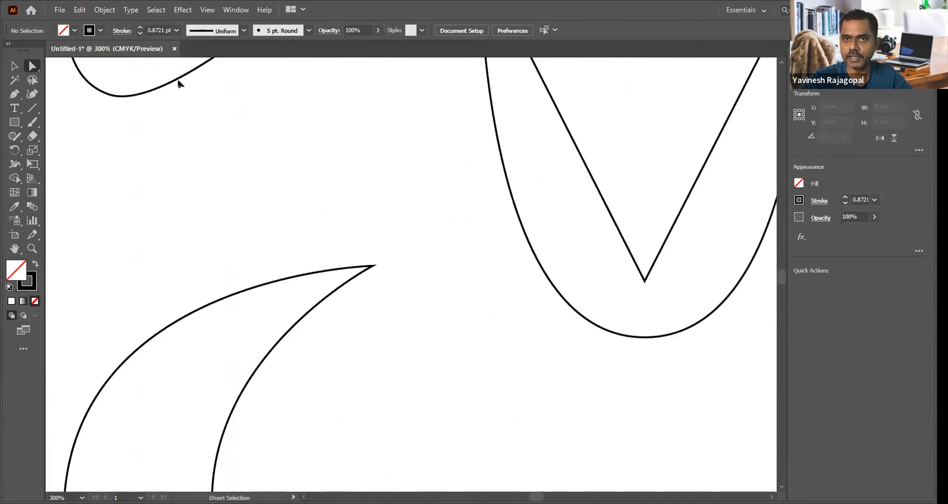
pyautogui.press('space')
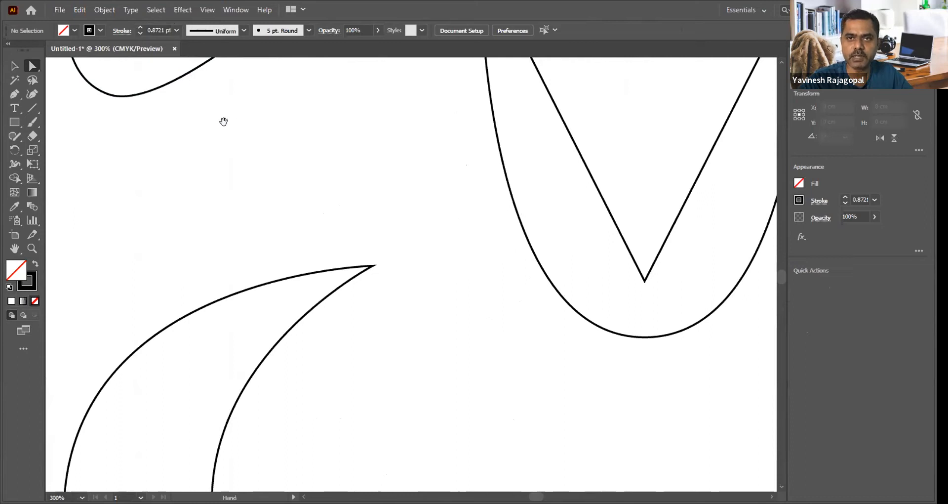
# Step: Look over the swoosh outline up close, and view all four curved shapes together at 100%
pyautogui.moveTo(259, 214); pyautogui.dragTo(338, 438)
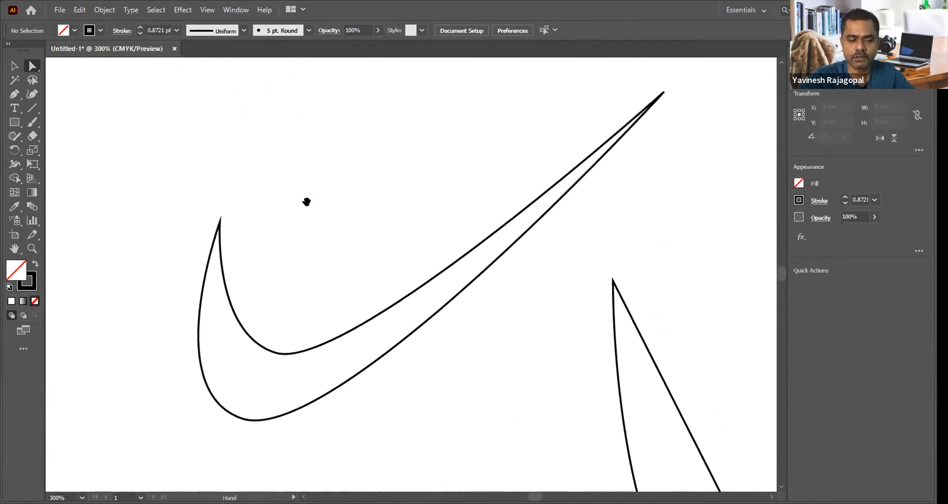
pyautogui.hotkey('ctrl', '-')
pyautogui.hotkey('ctrl', '-')
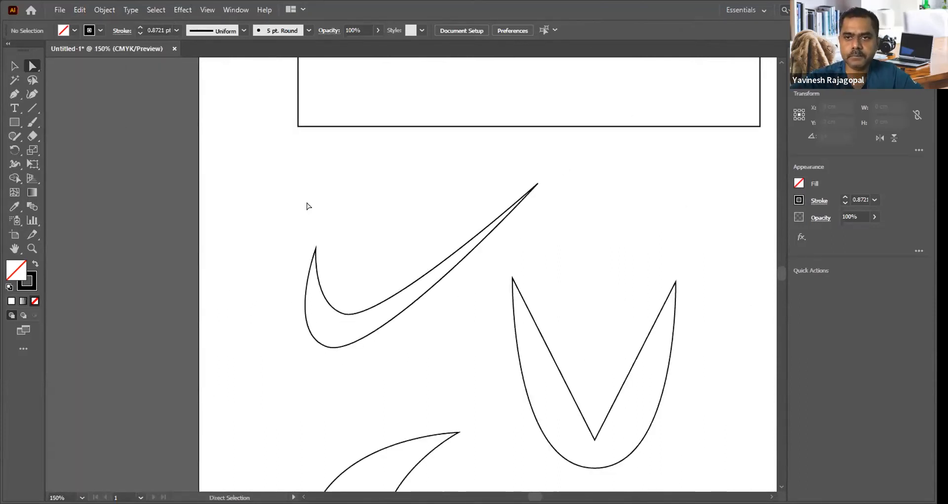
pyautogui.scroll(-3, 390, 232)
pyautogui.hotkey('ctrl', '-')
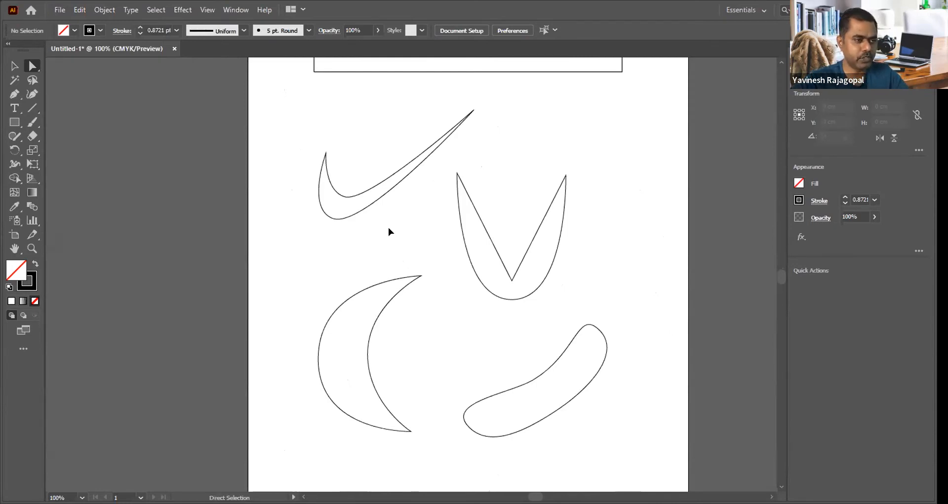
pyautogui.press('v')
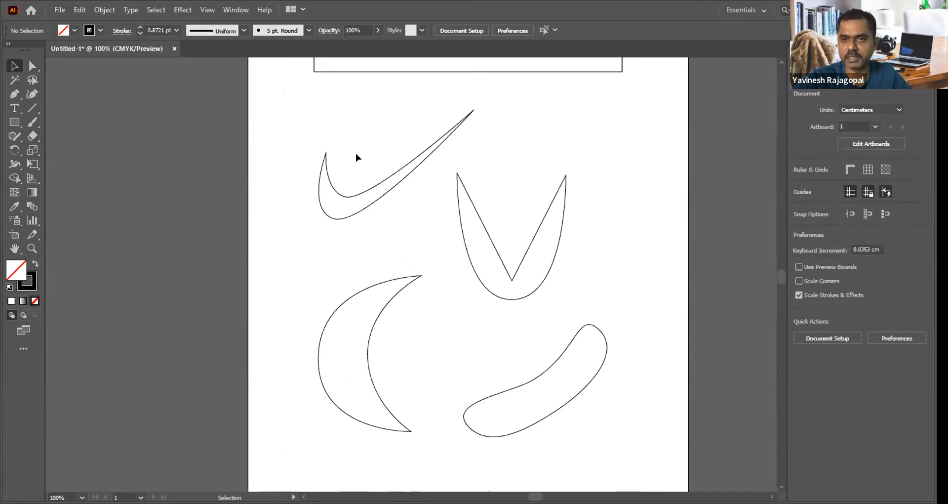
# Step: Magnify the swoosh's bend repeatedly with the Zoom tool until its stroke fills the view, and fit the whole artboard in view
pyautogui.press('z')
pyautogui.moveTo(323, 186); pyautogui.dragTo(389, 238)
pyautogui.moveTo(285, 121); pyautogui.dragTo(427, 232)
pyautogui.moveTo(270, 140); pyautogui.dragTo(446, 269)
pyautogui.moveTo(248, 163); pyautogui.dragTo(441, 381)
pyautogui.press('a')
pyautogui.press('v')
pyautogui.press('a')
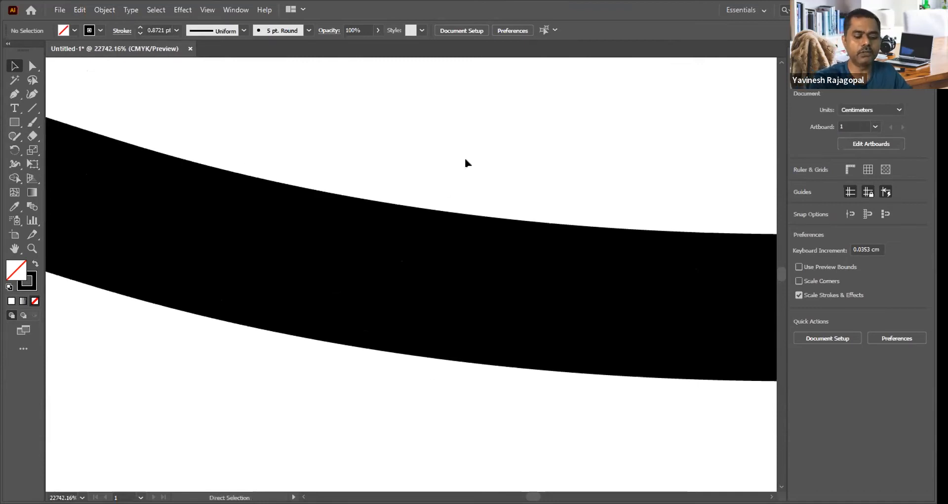
pyautogui.hotkey('ctrl', '0')
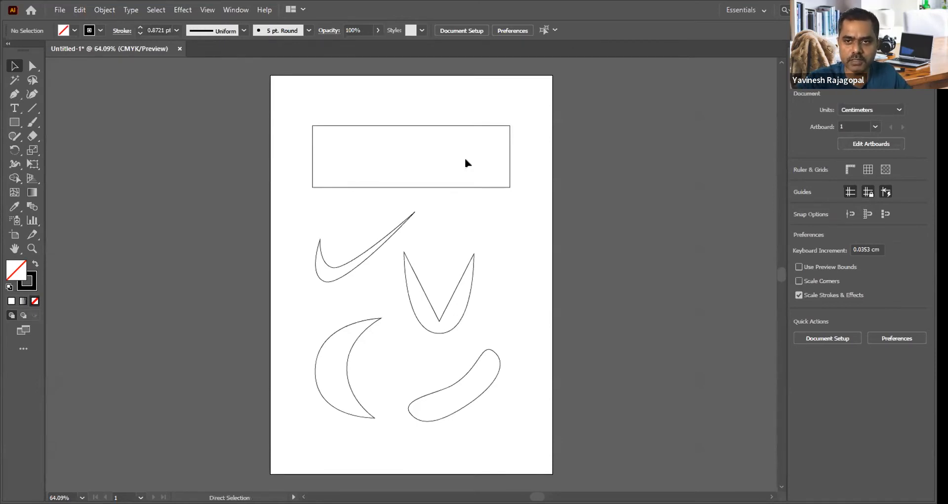
# Step: Zoom in on the swoosh's lower curve in two stages, and return to the full artboard view
pyautogui.press('z')
pyautogui.moveTo(332, 255); pyautogui.dragTo(382, 289)
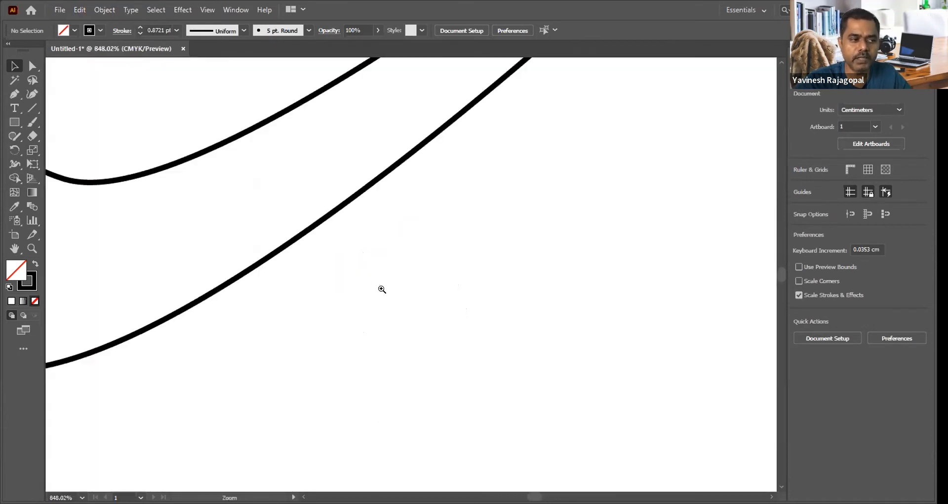
pyautogui.moveTo(212, 119); pyautogui.dragTo(374, 281)
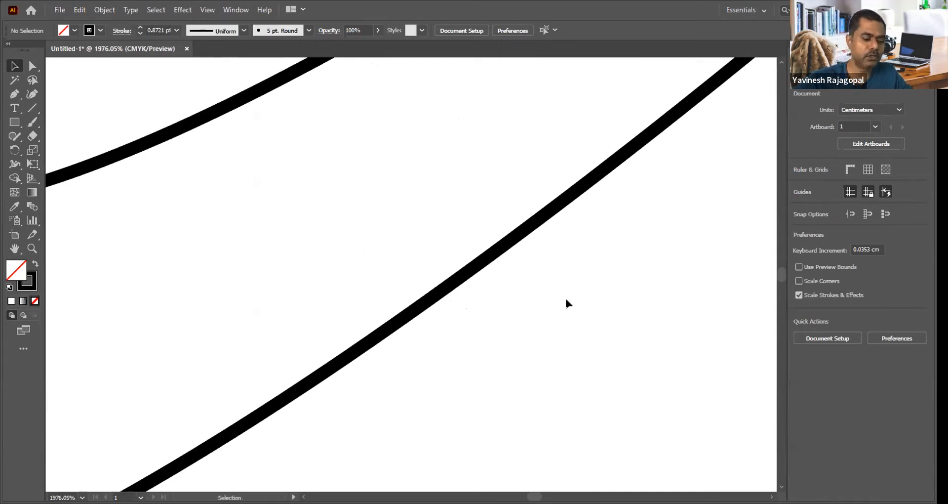
pyautogui.hotkey('ctrl', '0')
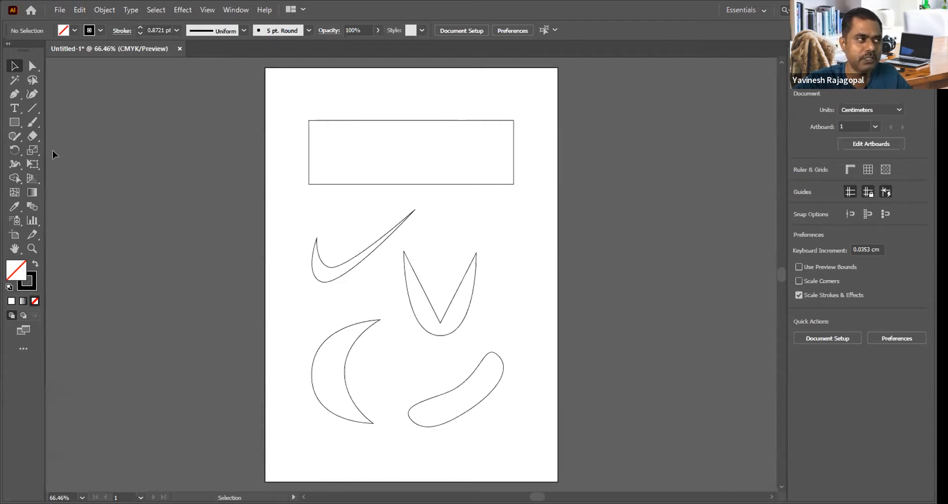
# Step: Enlarge the area around the four curved shapes, and show the anchor point tools grouped with the Pen tool
pyautogui.hotkey('ctrl', 'space')
pyautogui.moveTo(267, 180); pyautogui.dragTo(564, 433)
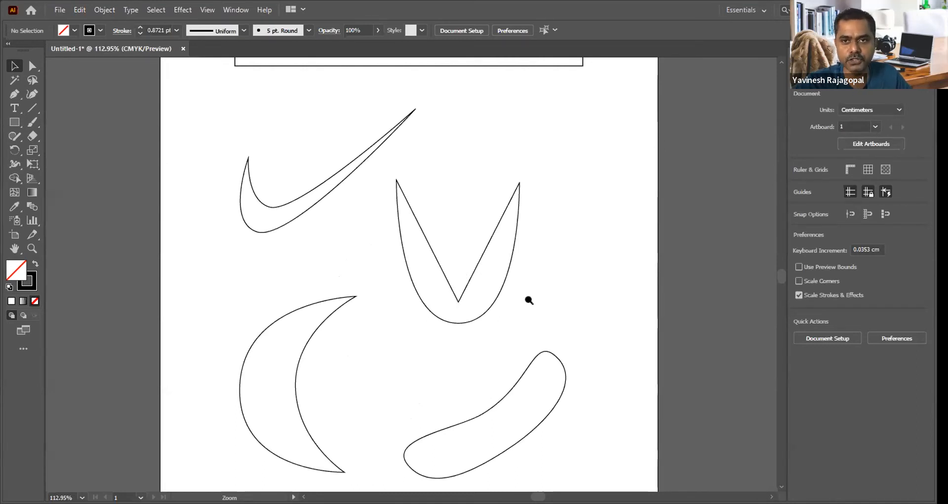
pyautogui.click(13, 94)
pyautogui.click(11, 96)
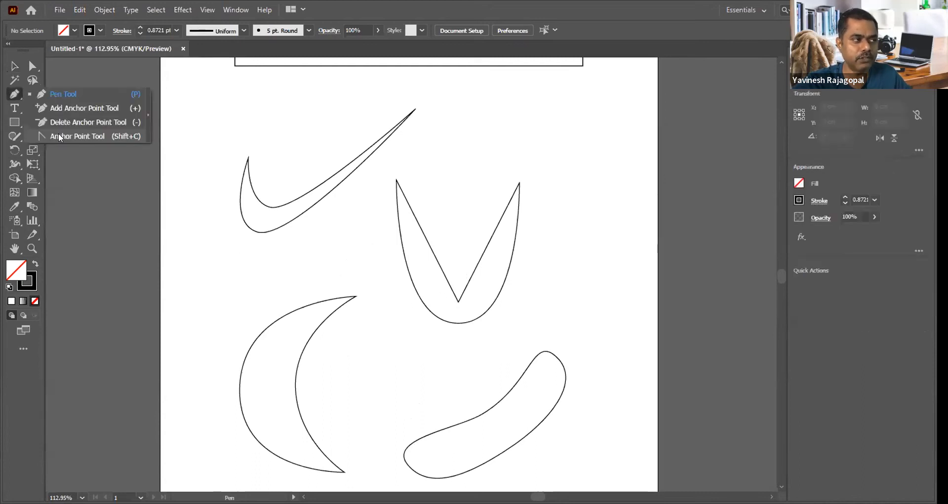
# Step: Move the bean shape's lower middle anchor point inward to about X 13.96 cm, Y 24.15 cm with Direct Selection, and lengthen its right-hand handle
pyautogui.click(31, 66)
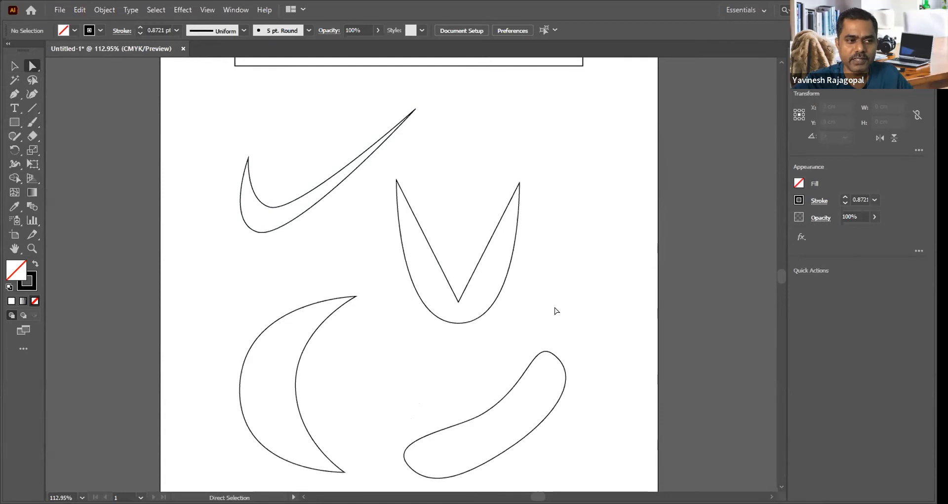
pyautogui.scroll(-3, 556, 311)
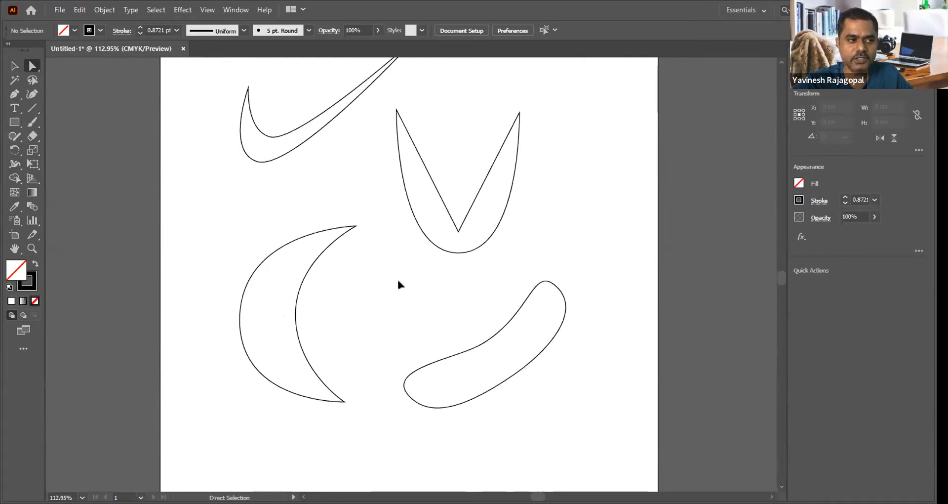
pyautogui.click(506, 379)
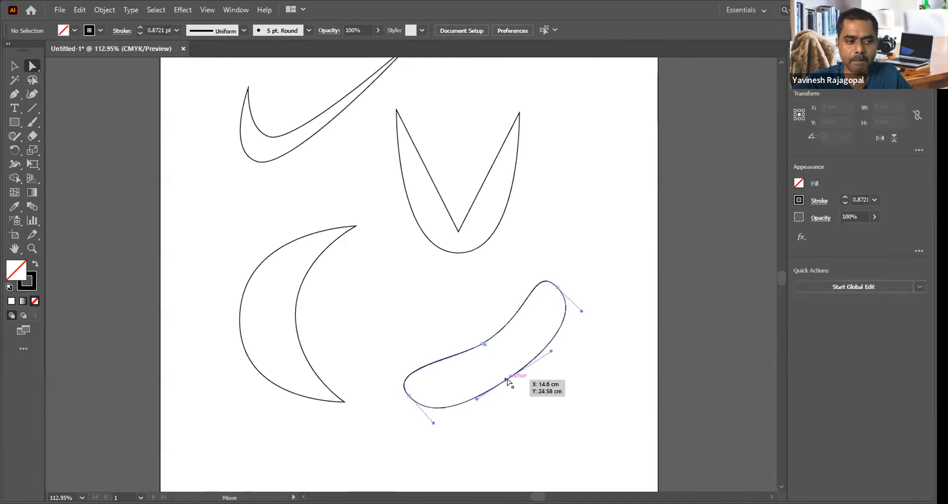
pyautogui.moveTo(506, 379); pyautogui.dragTo(491, 370)
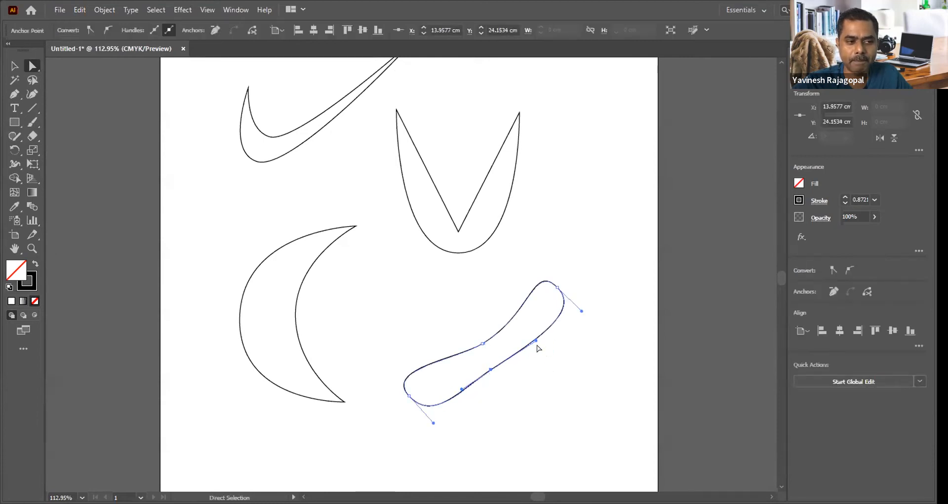
pyautogui.moveTo(537, 340); pyautogui.dragTo(564, 338)
# Step: Shift the bean shape's upper-right end anchor to about X 17.19 cm, steepen and lengthen the lower-left end anchor's direction handles, and deselect the shape
pyautogui.moveTo(557, 287); pyautogui.dragTo(566, 288)
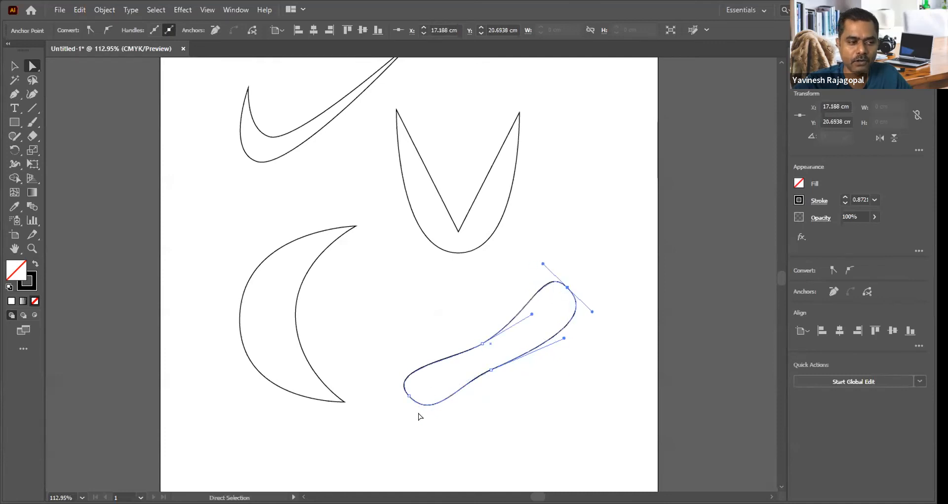
pyautogui.click(408, 395)
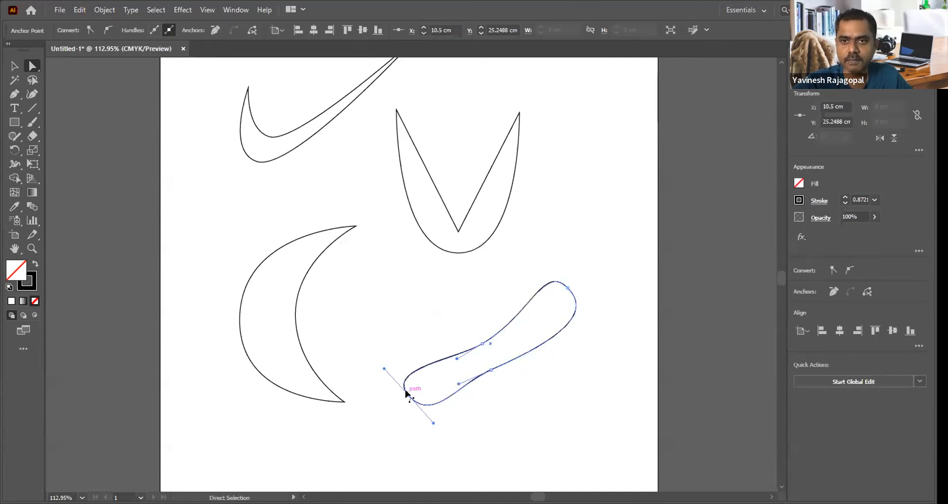
pyautogui.moveTo(434, 423); pyautogui.dragTo(430, 436)
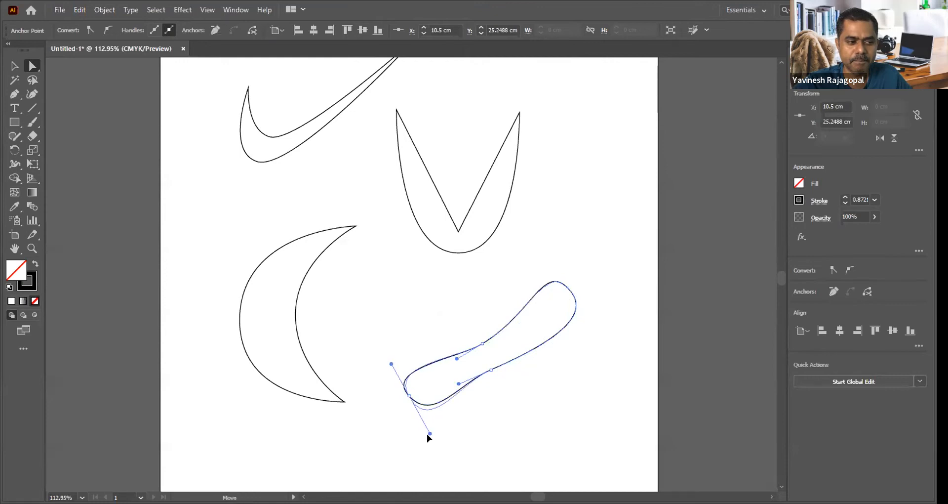
pyautogui.moveTo(392, 363); pyautogui.dragTo(388, 351)
pyautogui.click(437, 318)
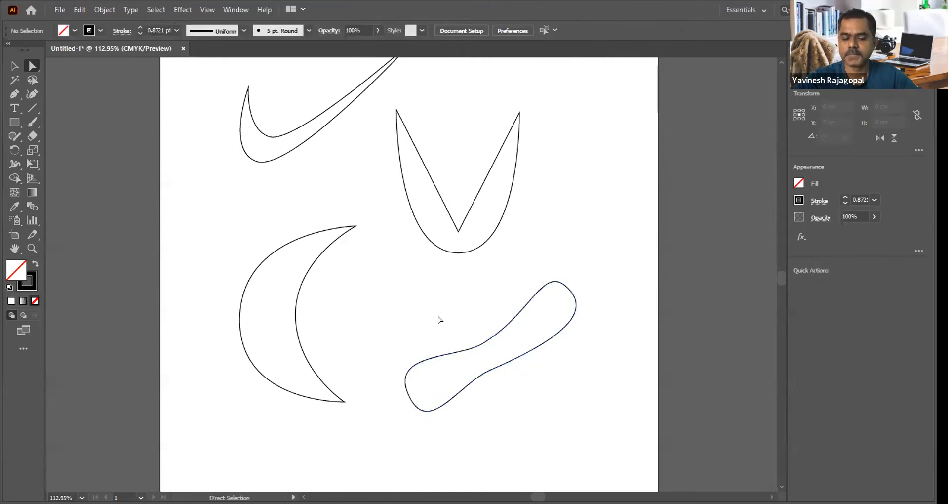
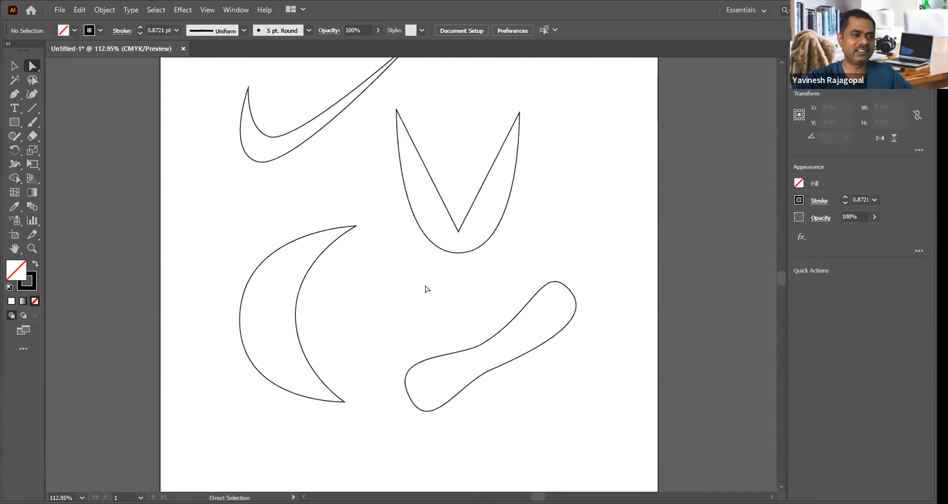
# Step: Draw a tilted hexagon about 2.9 cm wide and 2.7 cm high between the swoosh and the crescent with the Polygon tool
pyautogui.hotkey('ctrl', '1')
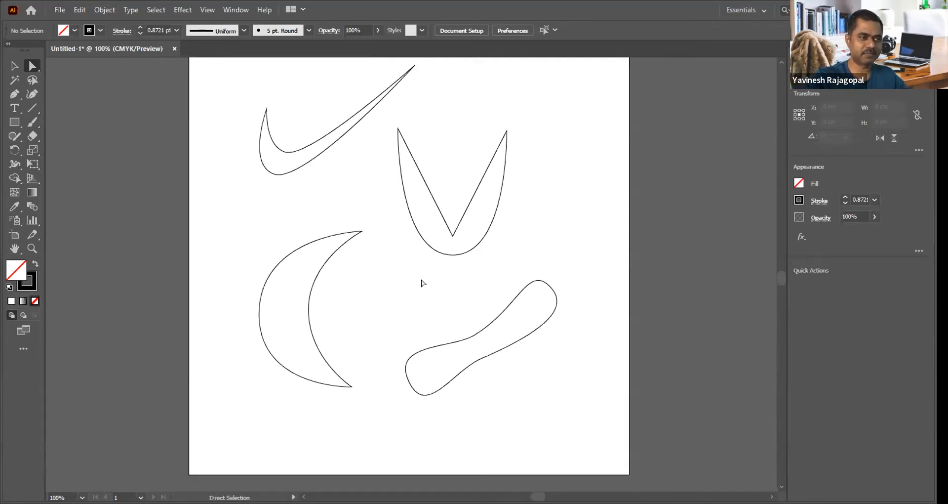
pyautogui.moveTo(377, 227); pyautogui.dragTo(372, 254)
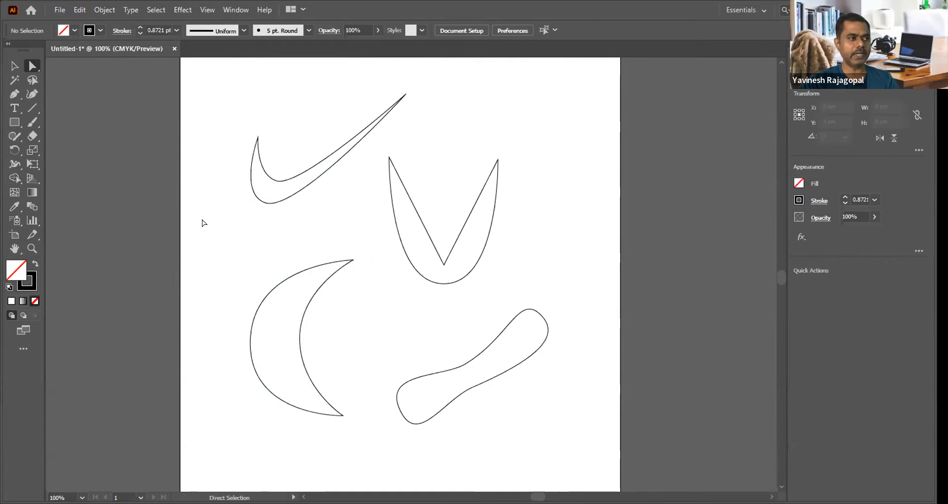
pyautogui.click(14, 123)
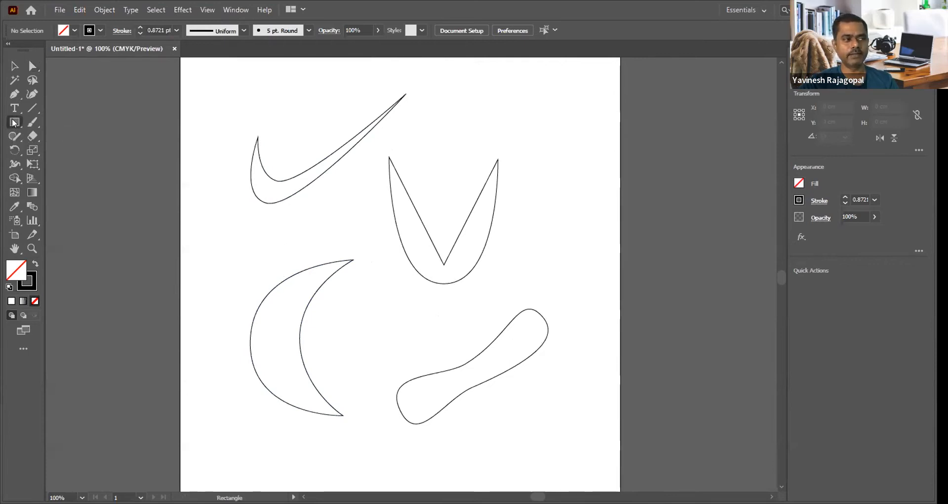
pyautogui.click(14, 122)
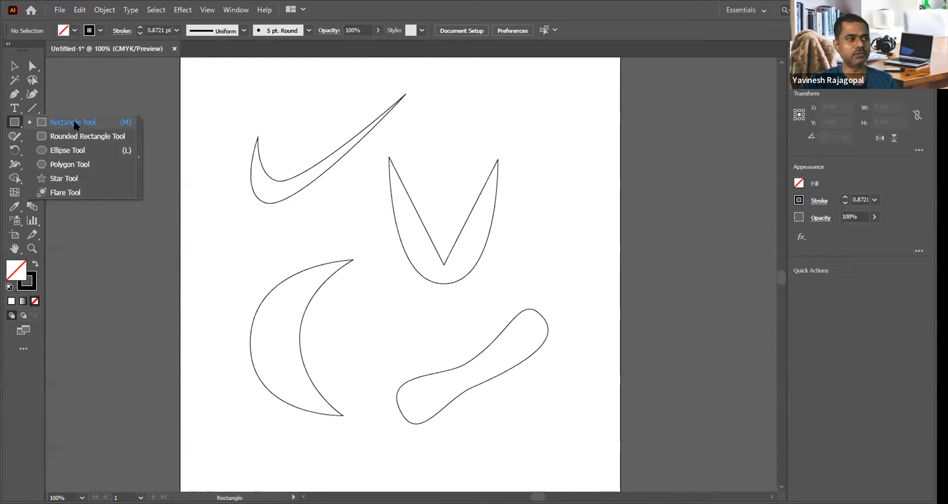
pyautogui.click(69, 163)
pyautogui.moveTo(330, 212)
pyautogui.mouseDown()
pyautogui.moveTo(360, 234)
pyautogui.moveTo(351, 239)
pyautogui.mouseUp()
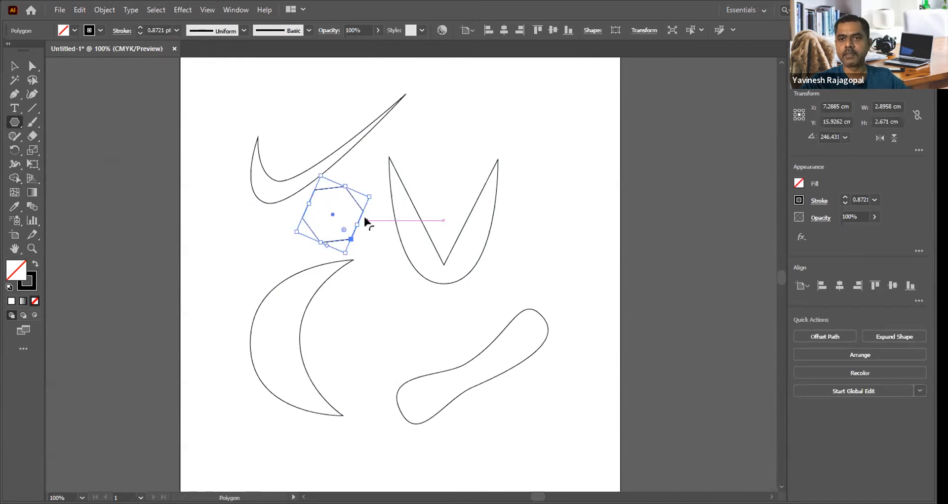
# Step: Pull the hexagon's upper-right corner point out to about X 10.34 cm, Y 11.46 cm with Direct Selection
pyautogui.press('a')
pyautogui.click(368, 201)
pyautogui.moveTo(344, 186); pyautogui.dragTo(397, 120)
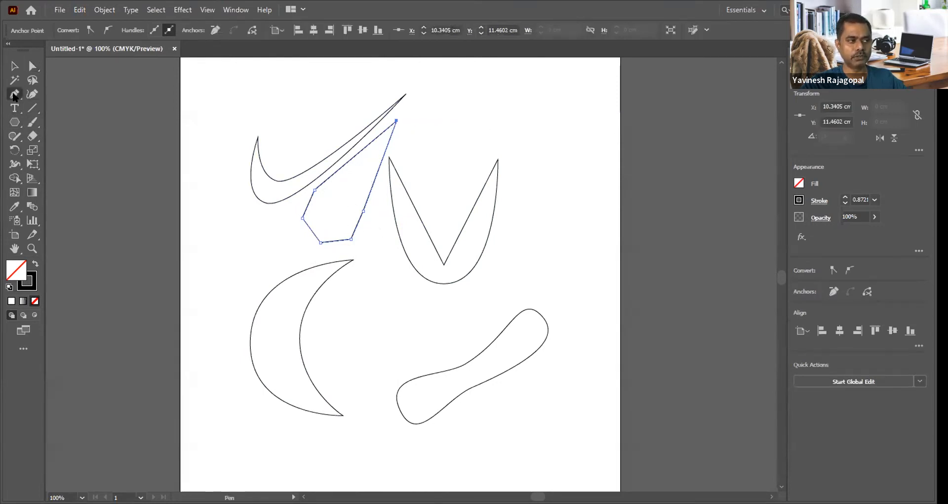
# Step: Convert the hexagon's stretched corner into a smooth point with long direction handles using the Anchor Point tool
pyautogui.moveTo(15, 95); pyautogui.dragTo(85, 139)
pyautogui.click(85, 138)
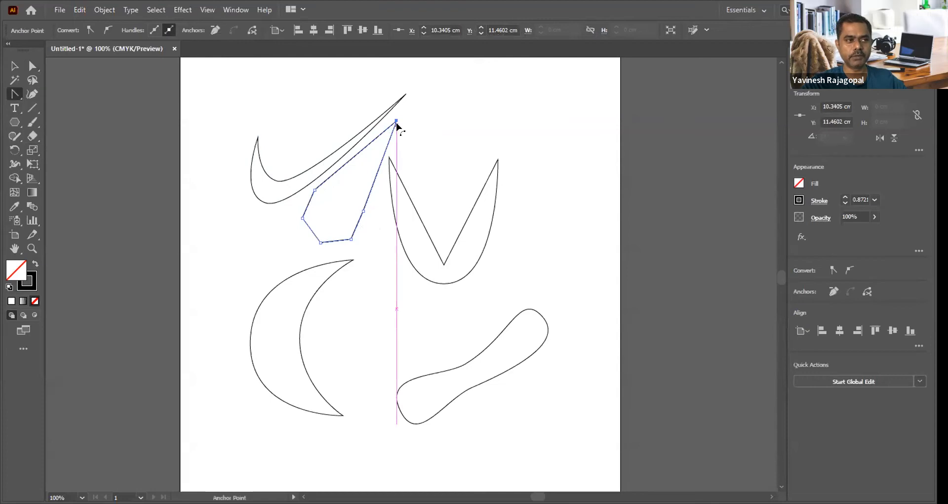
pyautogui.moveTo(396, 120); pyautogui.dragTo(451, 157)
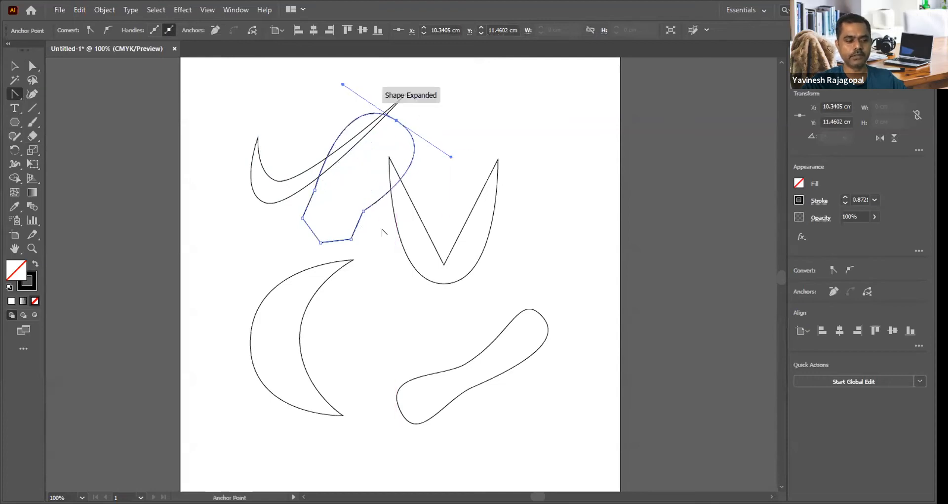
# Step: Move the reshaped hexagon down beside the crescent to about X 9.54 cm, Y 20.87 cm, scale it down and deselect it
pyautogui.press('v')
pyautogui.click(379, 240)
pyautogui.moveTo(354, 227); pyautogui.dragTo(375, 367)
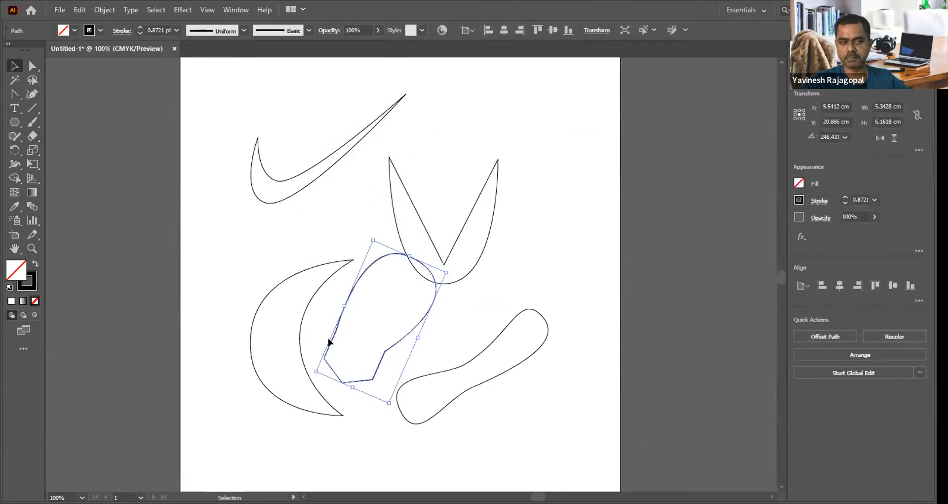
pyautogui.moveTo(442, 272); pyautogui.dragTo(431, 304)
pyautogui.click(447, 295)
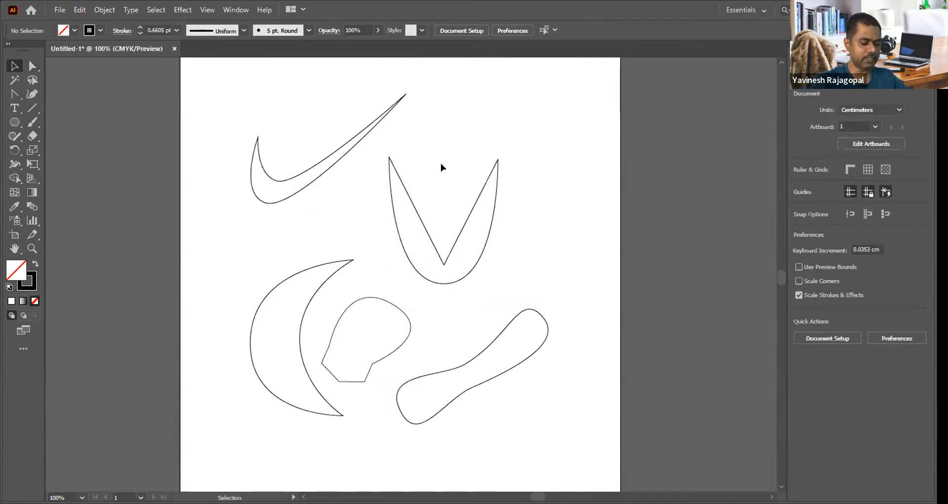
# Step: Delete all the shapes on the artboard
pyautogui.hotkey('ctrl', '0')
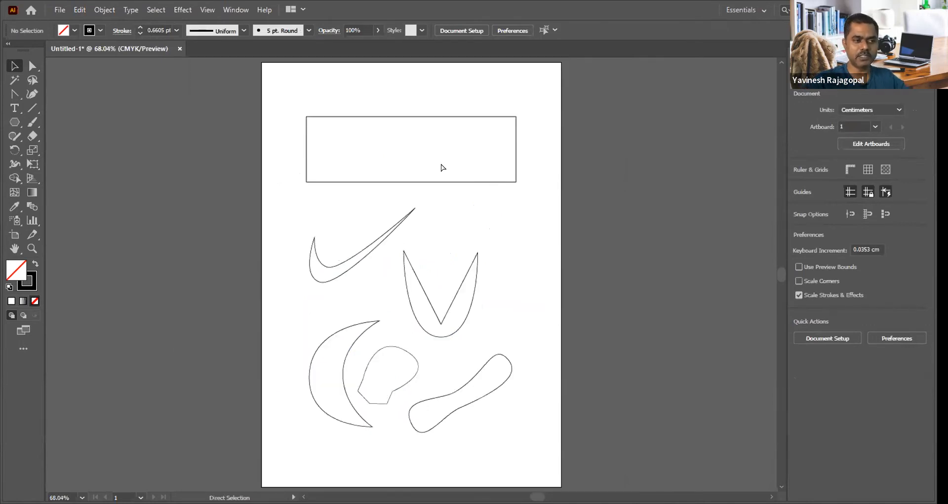
pyautogui.hotkey('ctrl', 'a')
pyautogui.press('Delete')
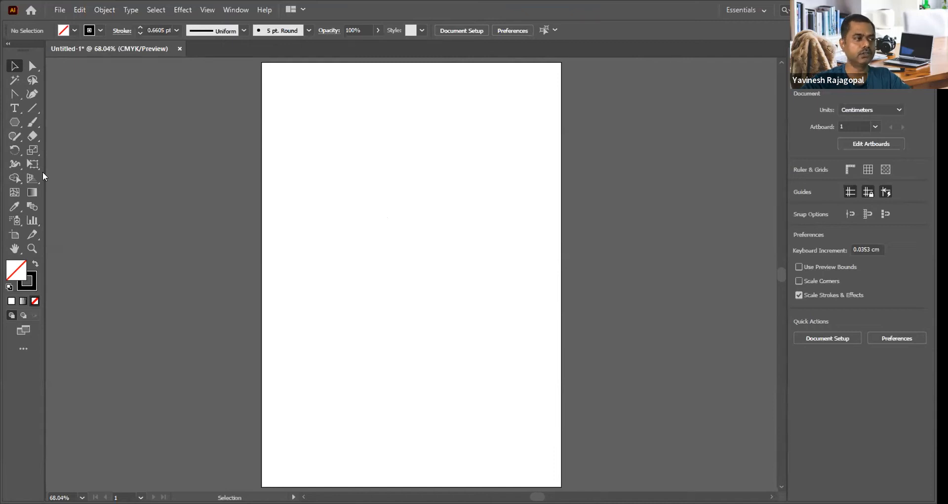
# Step: Draw a tall ellipse about 7.59 by 13.41 cm and two circles about 7.01 cm and 5.31 cm in diameter
pyautogui.click(14, 124)
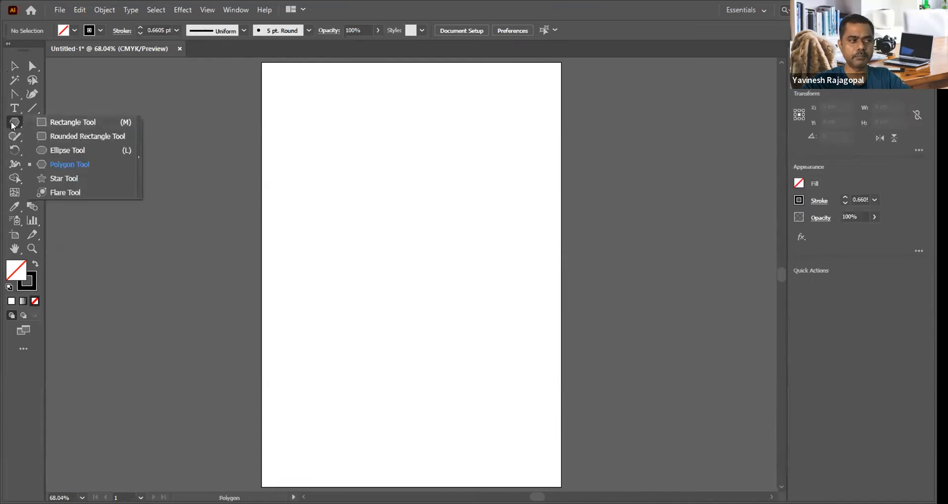
pyautogui.click(70, 148)
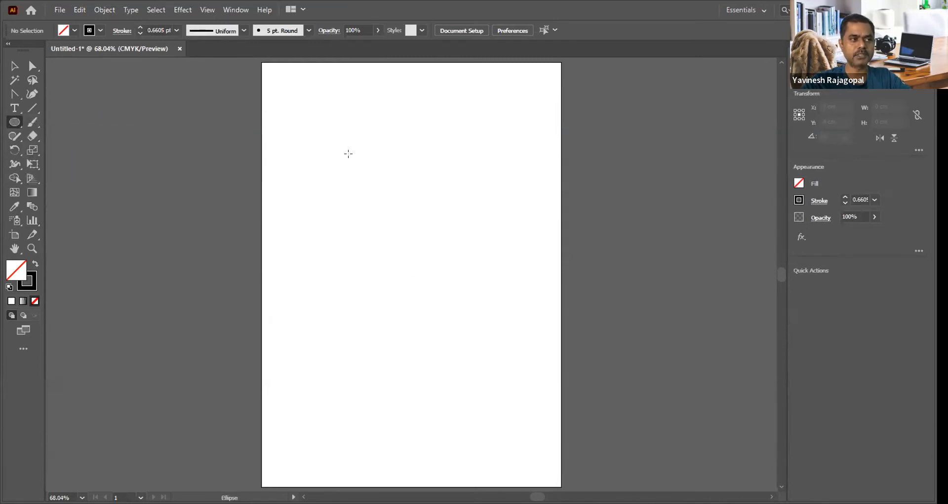
pyautogui.moveTo(328, 112); pyautogui.dragTo(434, 298)
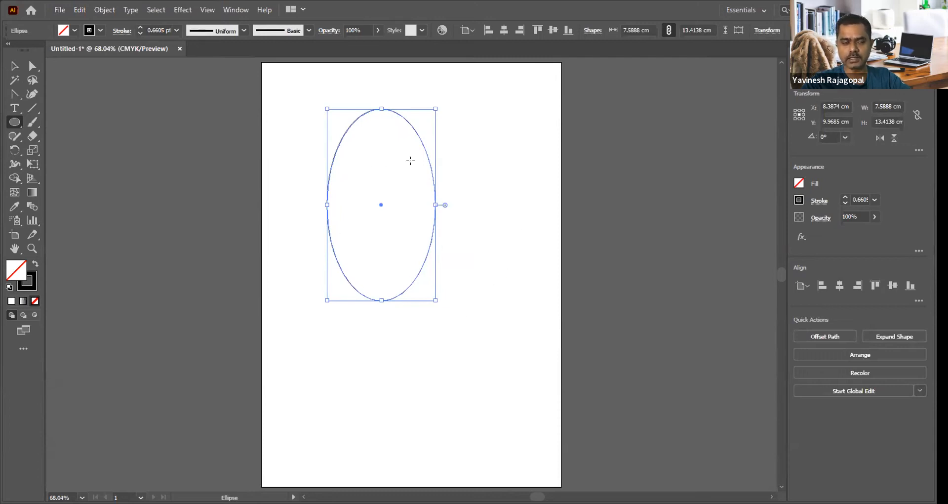
pyautogui.moveTo(362, 334); pyautogui.dragTo(473, 385)
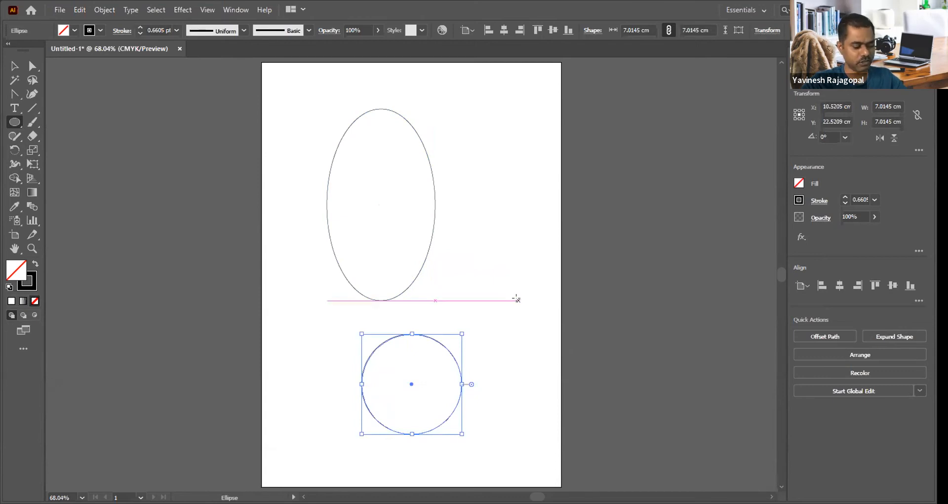
pyautogui.moveTo(465, 177); pyautogui.dragTo(540, 253)
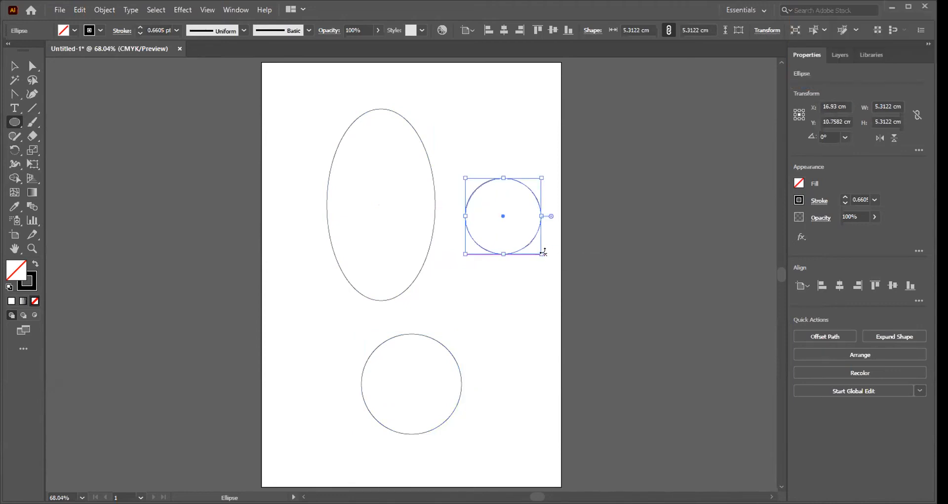
# Step: Delete the tall ellipse and both circles together
pyautogui.press('v')
pyautogui.click(461, 300)
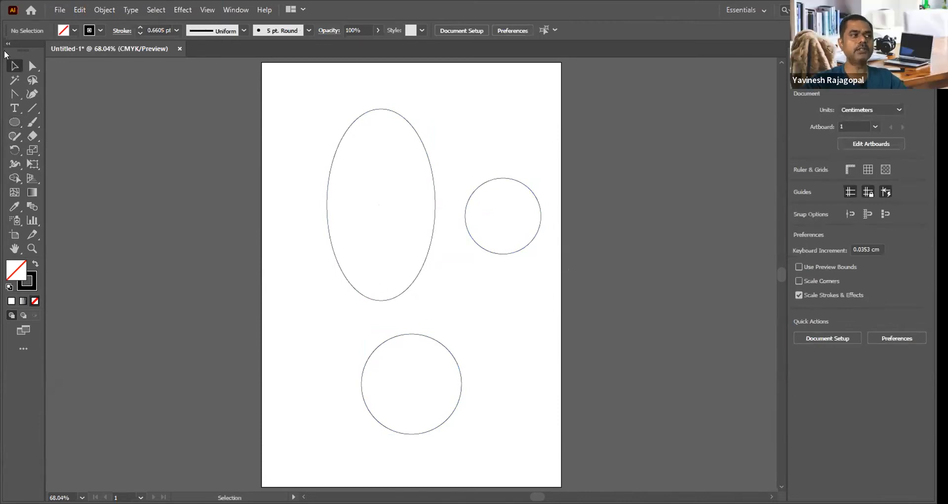
pyautogui.moveTo(266, 80); pyautogui.dragTo(576, 387)
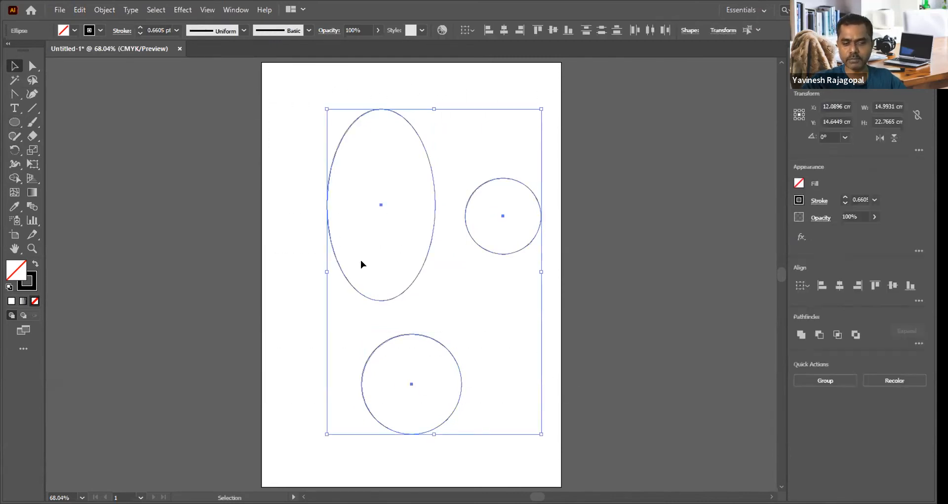
pyautogui.press('Delete')
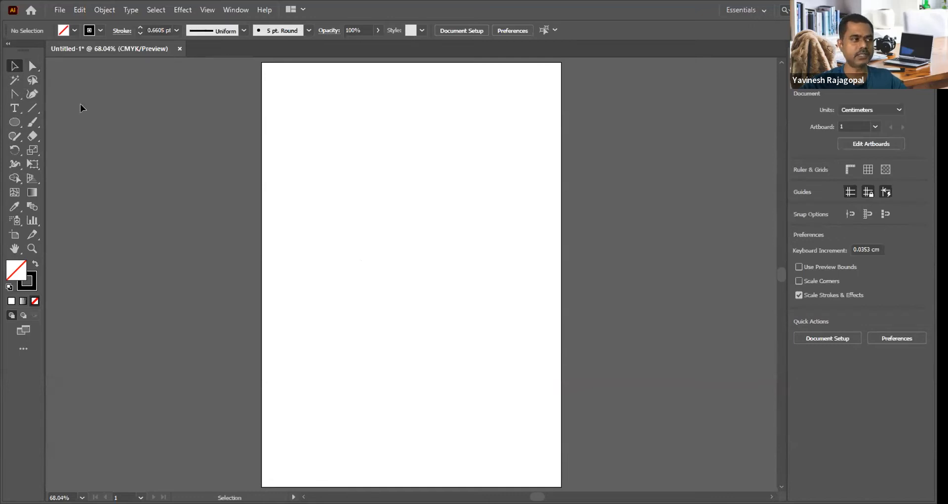
# Step: Draw five rectangles of different sizes across the artboard, making the last one about 3.61 by 2.79 cm
pyautogui.press('m')
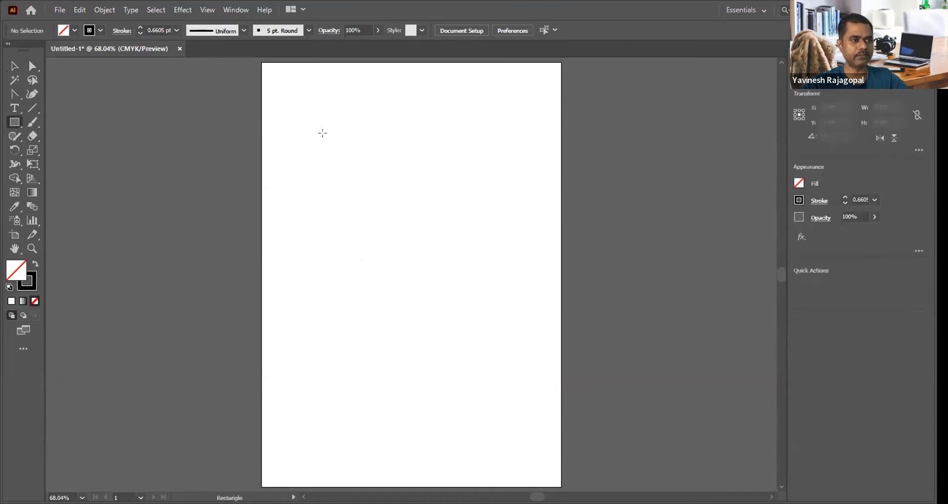
pyautogui.moveTo(324, 134); pyautogui.dragTo(441, 234)
pyautogui.moveTo(347, 274); pyautogui.dragTo(471, 382)
pyautogui.moveTo(478, 291); pyautogui.dragTo(525, 328)
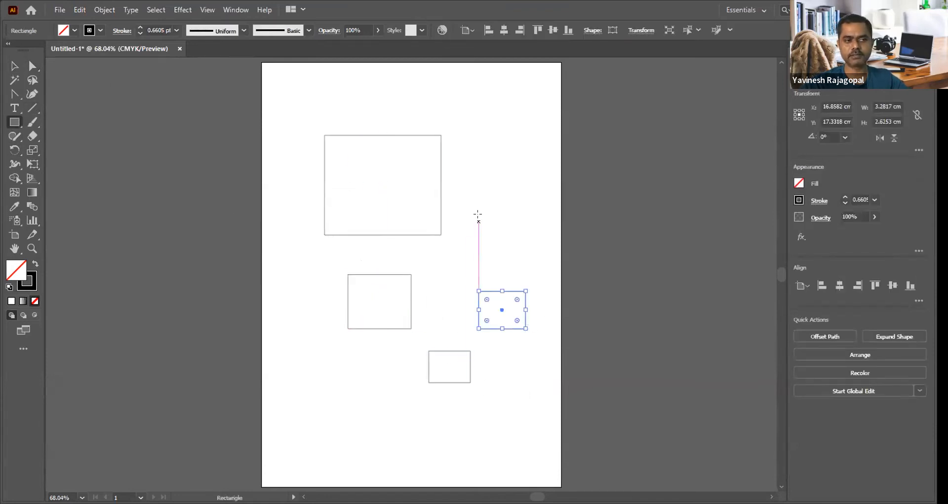
pyautogui.moveTo(478, 217); pyautogui.dragTo(531, 256)
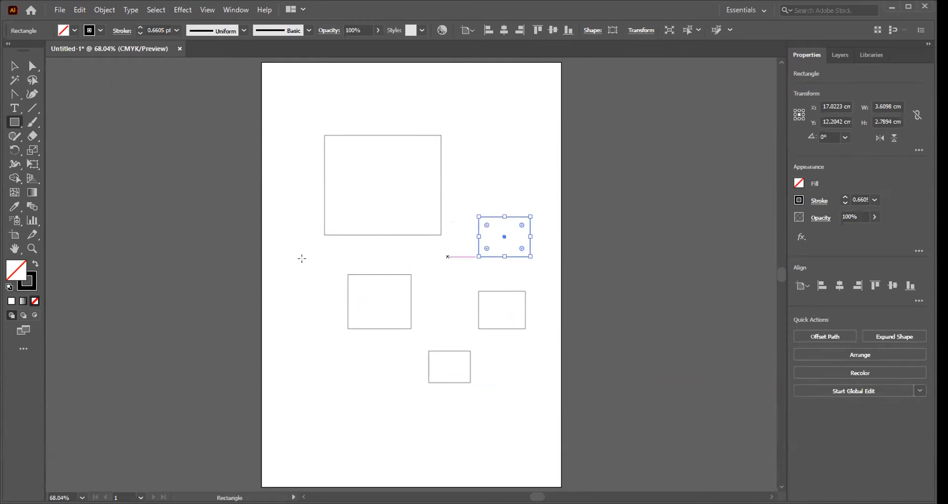
# Step: Select all five rectangles and delete them
pyautogui.click(14, 64)
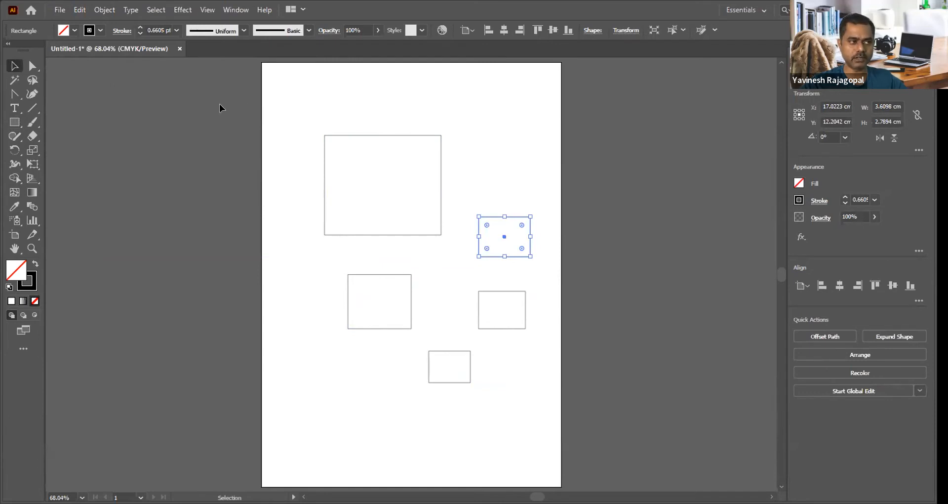
pyautogui.moveTo(228, 92); pyautogui.dragTo(590, 400)
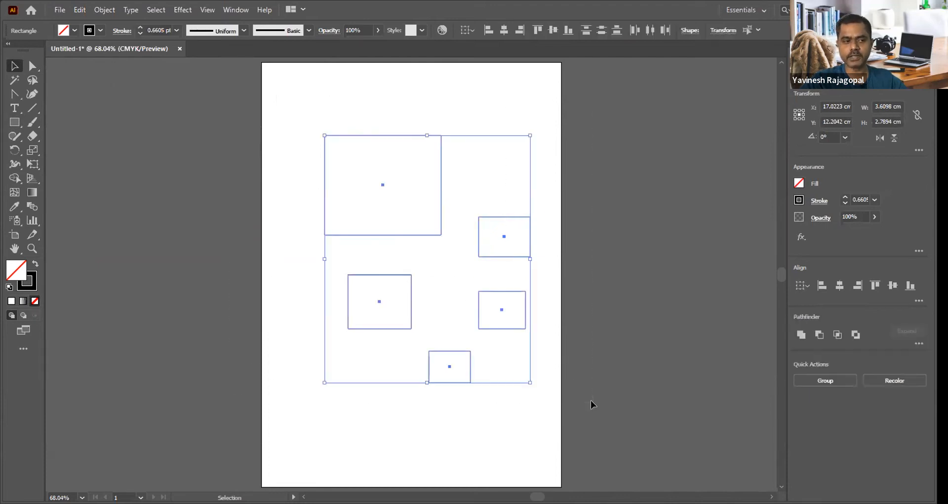
pyautogui.press('Delete')
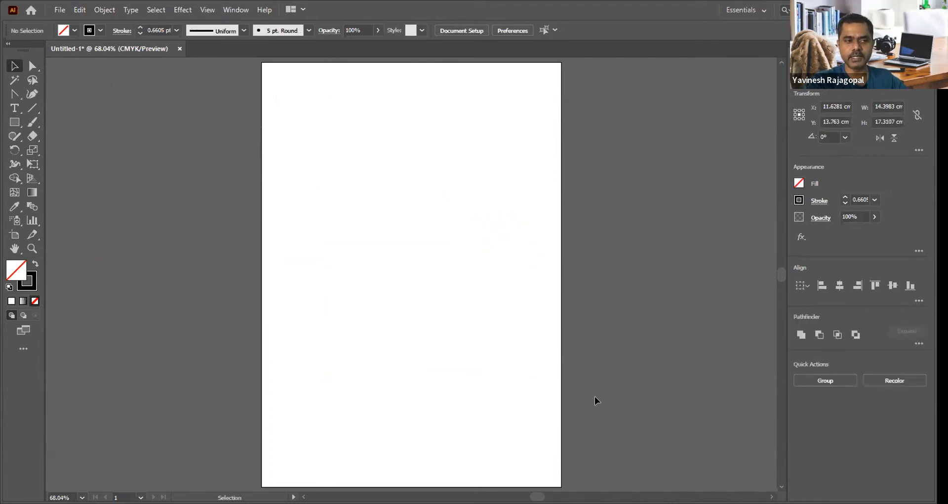
# Step: Draw a circle about 6.81 cm in diameter outward from its centre in the upper half of the artboard, and deselect it
pyautogui.moveTo(14, 122); pyautogui.dragTo(60, 153)
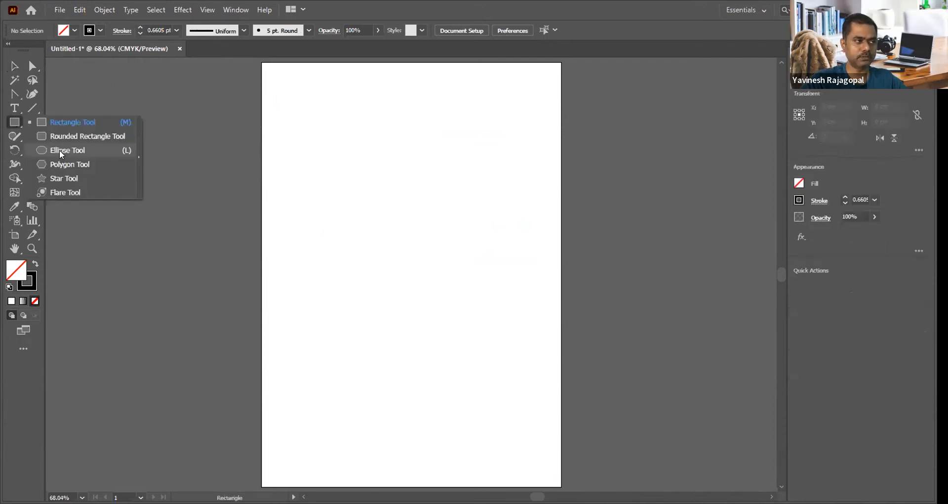
pyautogui.click(59, 149)
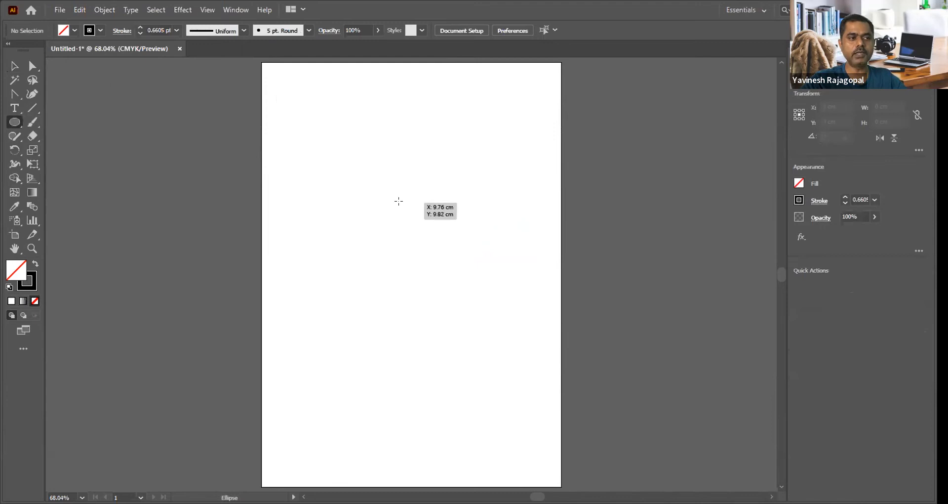
pyautogui.moveTo(401, 204); pyautogui.dragTo(451, 252)
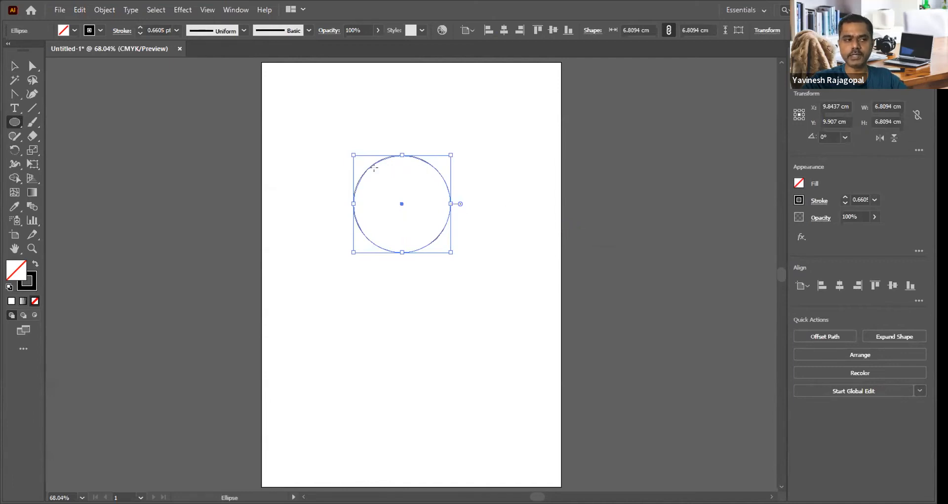
pyautogui.click(14, 67)
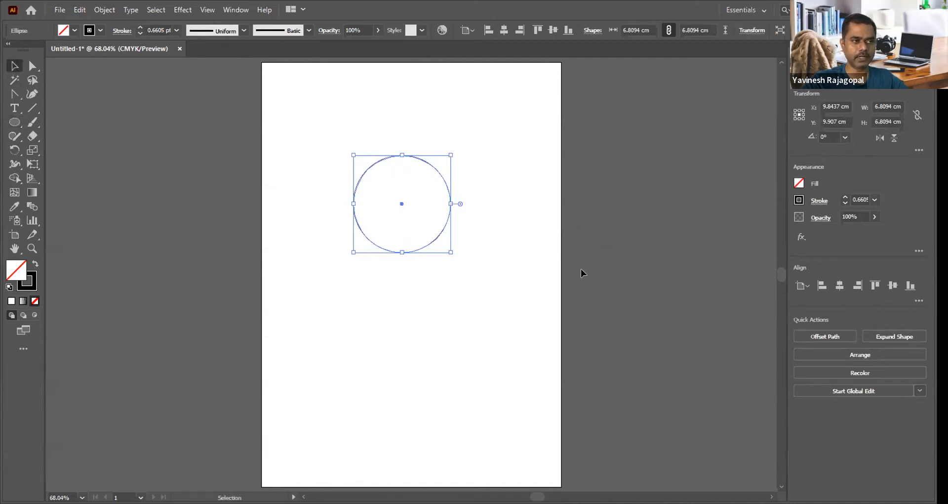
pyautogui.click(613, 230)
# Step: Examine the circle in an enlarged view, and delete it
pyautogui.hotkey('ctrl', 'space')
pyautogui.moveTo(362, 152); pyautogui.dragTo(544, 303)
pyautogui.moveTo(402, 194); pyautogui.dragTo(479, 232)
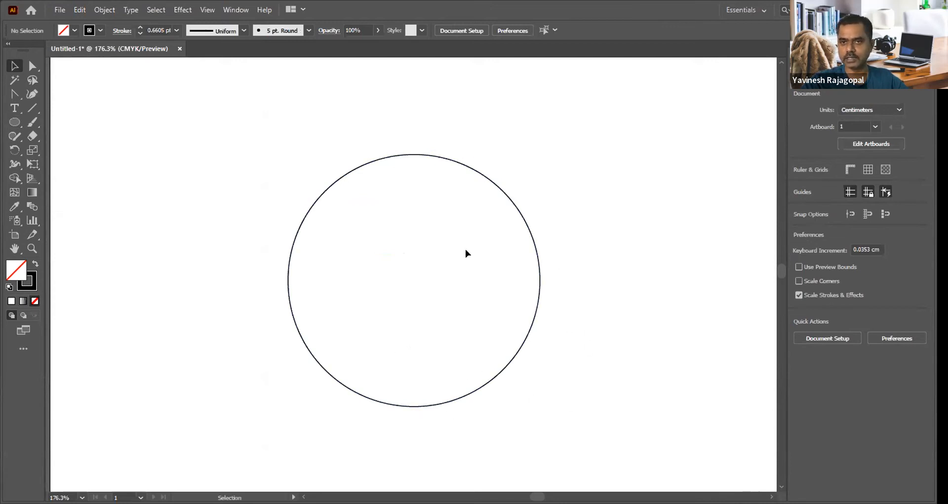
pyautogui.moveTo(533, 168); pyautogui.dragTo(445, 210)
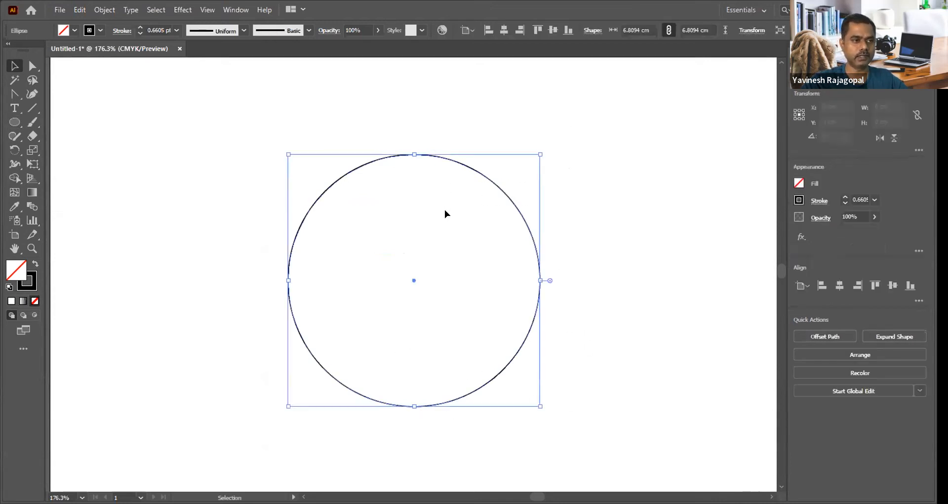
pyautogui.press('Delete')
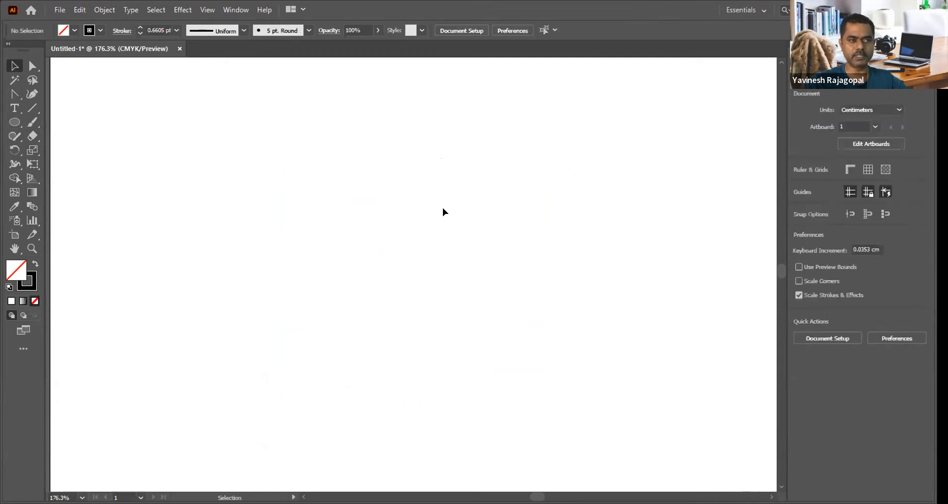
# Step: Create a circle of exactly 5 cm width and 5 cm height with the Ellipse tool near the artboard's middle
pyautogui.click(15, 123)
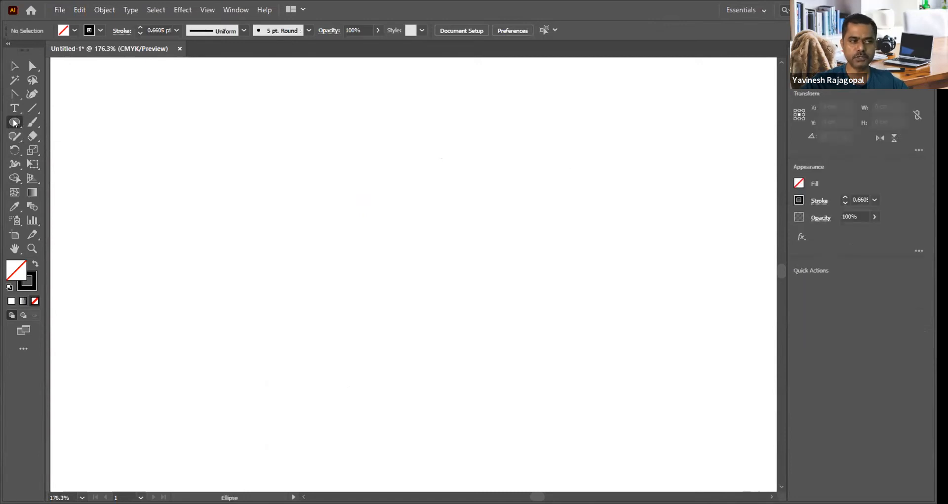
pyautogui.click(391, 244)
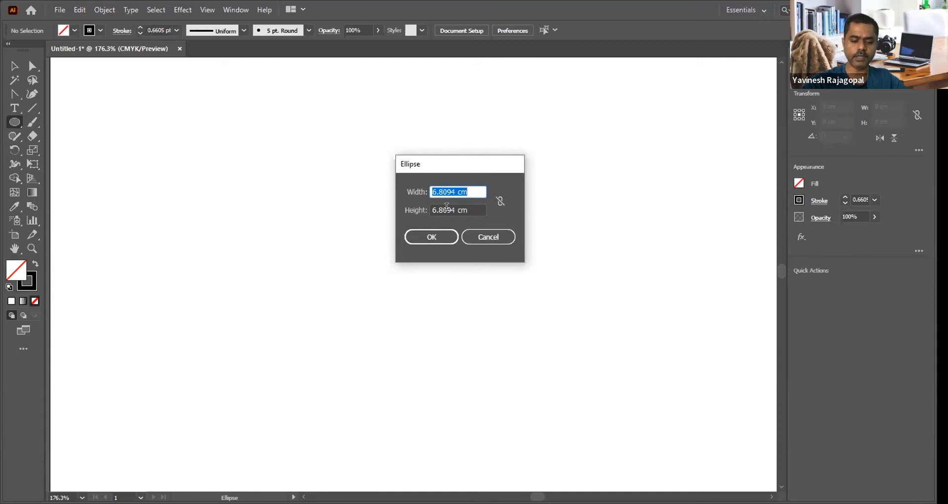
pyautogui.write('5')
pyautogui.press('Tab')
pyautogui.write('5')
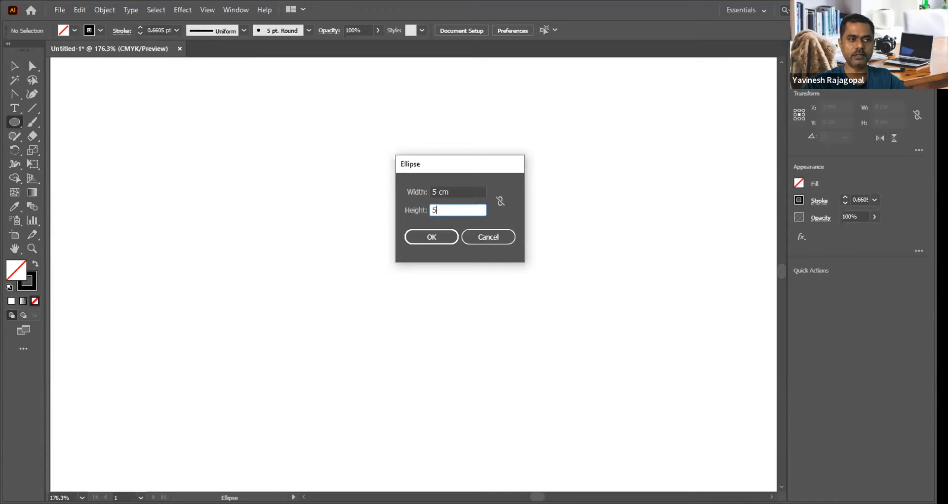
pyautogui.press('Tab')
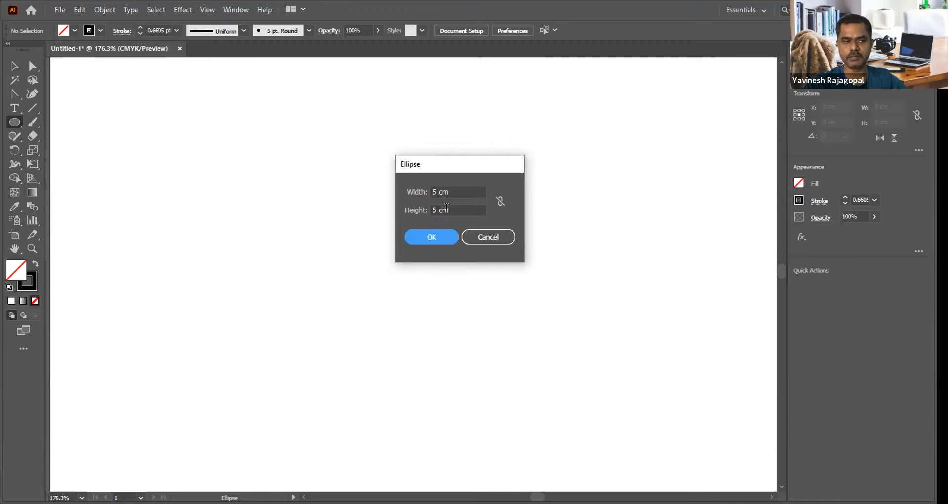
pyautogui.click(430, 237)
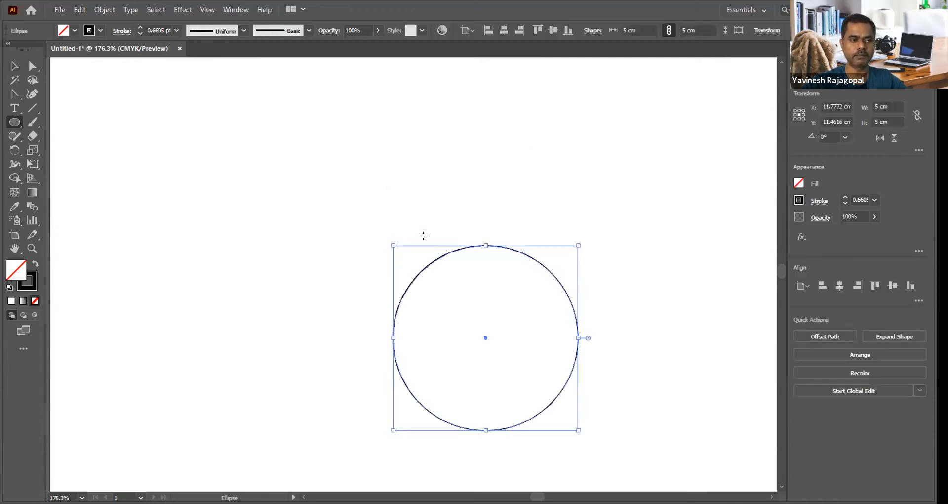
# Step: Examine the 5 cm circle at different magnifications, from an enlarged view to the whole artboard
pyautogui.press('space')
pyautogui.moveTo(488, 307); pyautogui.dragTo(422, 240)
pyautogui.hotkey('ctrl', 'space')
pyautogui.moveTo(320, 165); pyautogui.dragTo(591, 408)
pyautogui.moveTo(408, 232); pyautogui.dragTo(482, 254)
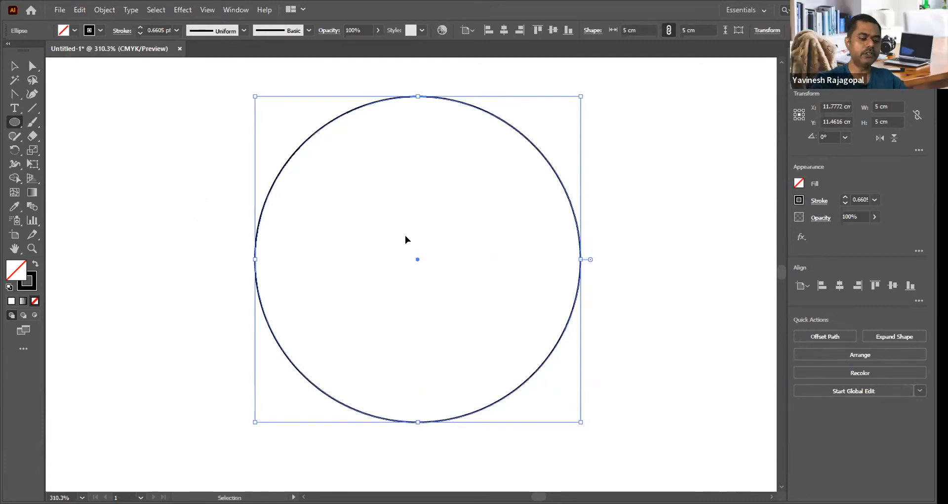
pyautogui.hotkey('ctrl', '-')
pyautogui.hotkey('ctrl', '-')
pyautogui.hotkey('ctrl', '-')
pyautogui.hotkey('ctrl', '-')
pyautogui.hotkey('ctrl', '-')
pyautogui.hotkey('ctrl', '+')
pyautogui.hotkey('ctrl', '+')
pyautogui.hotkey('ctrl', '+')
pyautogui.hotkey('ctrl', '+')
pyautogui.hotkey('ctrl', '-')
pyautogui.hotkey('ctrl', '-')
pyautogui.hotkey('ctrl', '-')
pyautogui.hotkey('ctrl', '-')
pyautogui.hotkey('ctrl', '-')
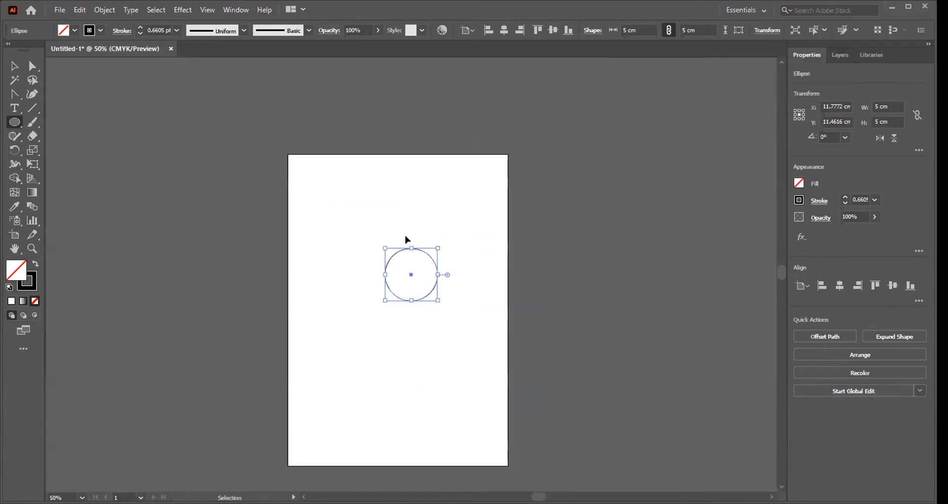
pyautogui.hotkey('ctrl', '-')
pyautogui.hotkey('ctrl', '-')
pyautogui.hotkey('ctrl', '+')
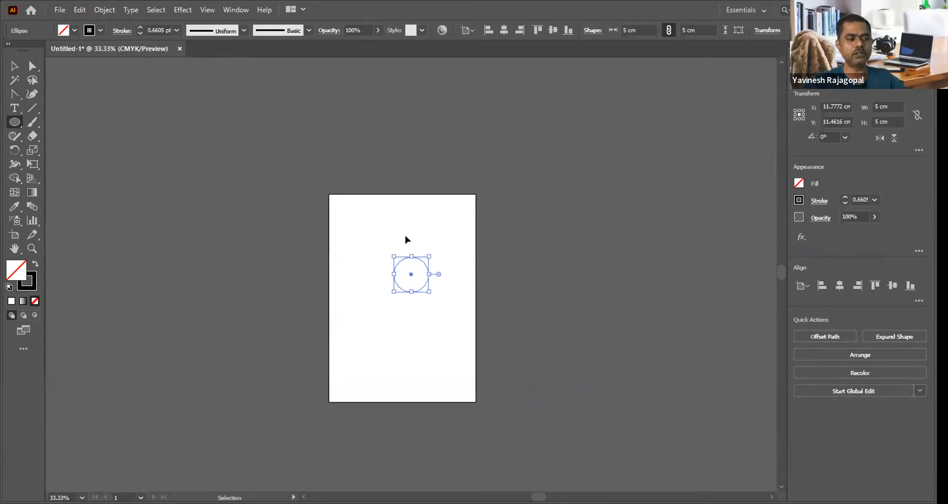
# Step: Inspect the circle's outline up close, compare it with the full artboard view, and enlarge the circle again
pyautogui.hotkey('ctrl', 'space')
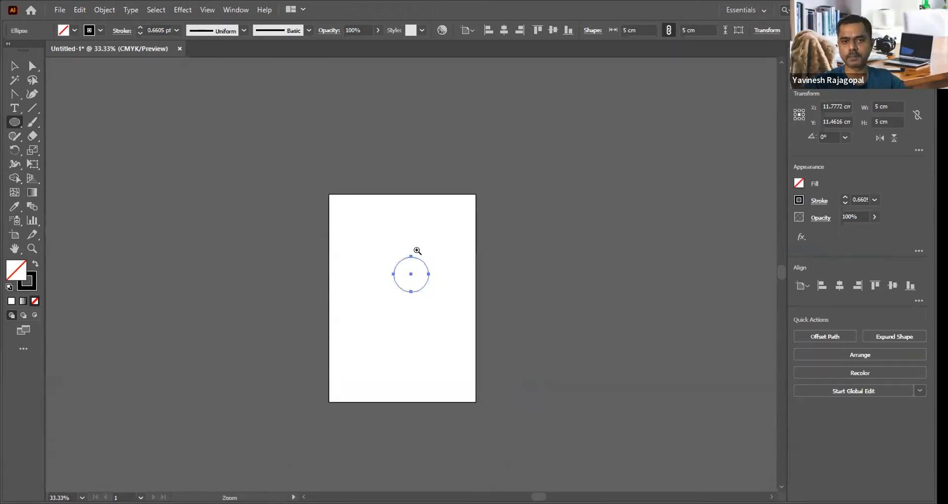
pyautogui.moveTo(389, 245); pyautogui.dragTo(444, 306)
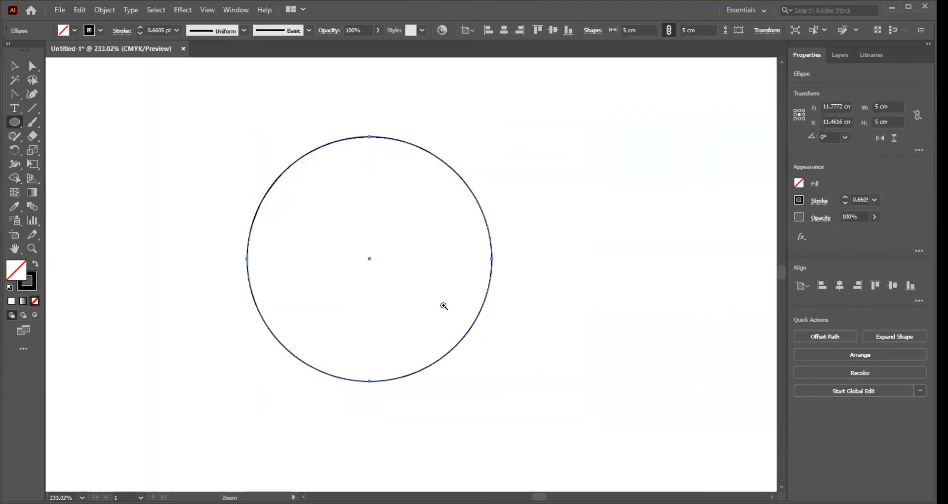
pyautogui.moveTo(218, 100); pyautogui.dragTo(549, 421)
pyautogui.moveTo(472, 353); pyautogui.dragTo(189, 139)
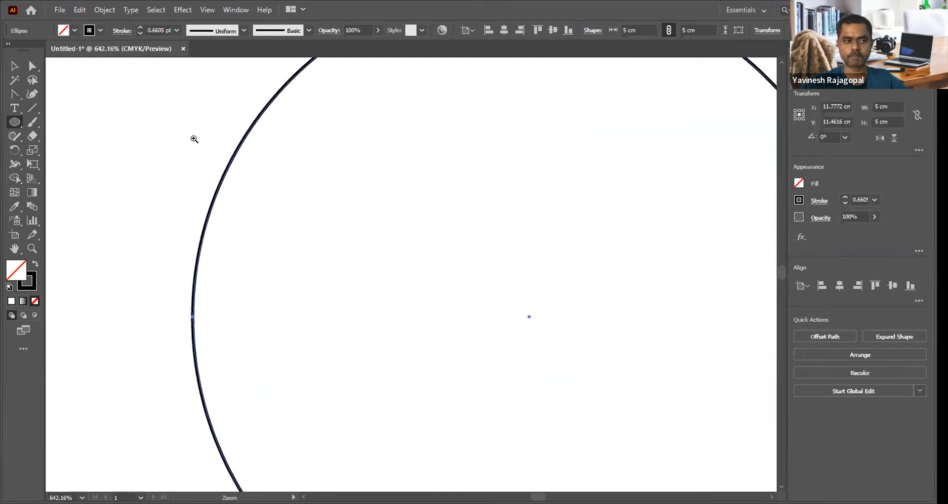
pyautogui.hotkey('ctrl', '0')
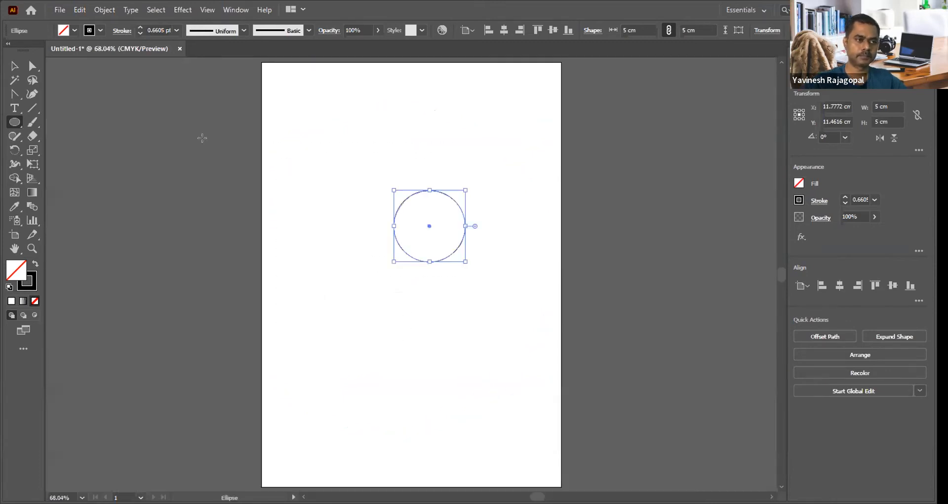
pyautogui.press('ctrl')
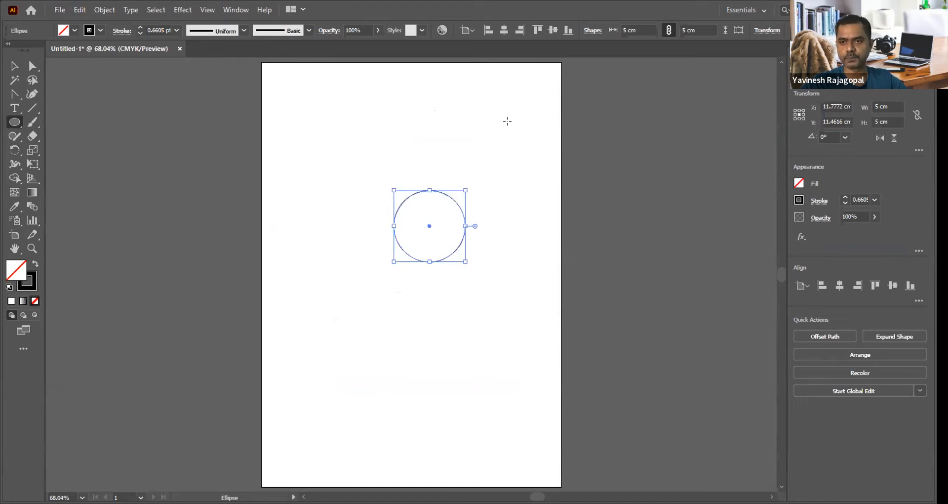
pyautogui.press('v')
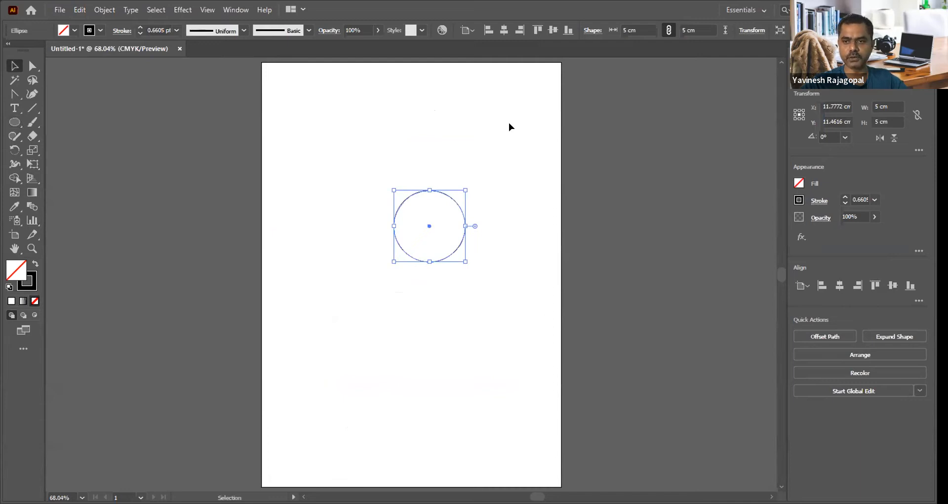
pyautogui.press('z')
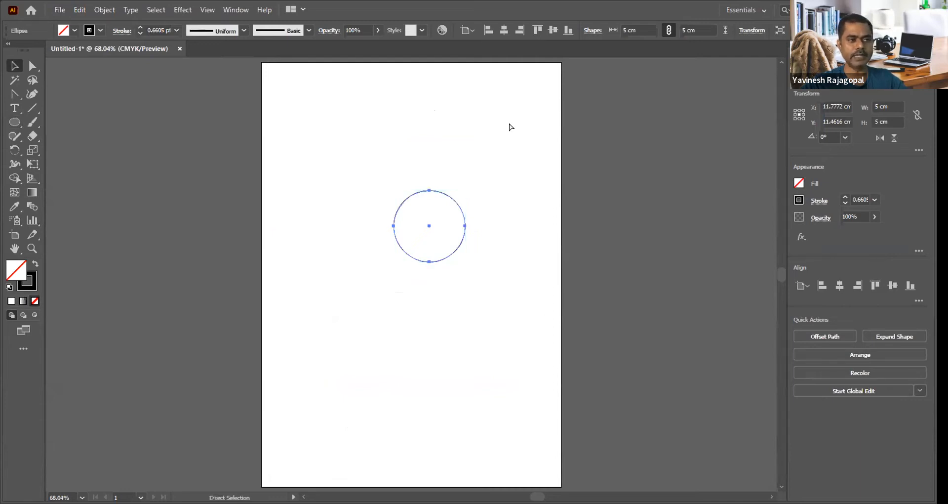
pyautogui.moveTo(398, 173); pyautogui.dragTo(502, 308)
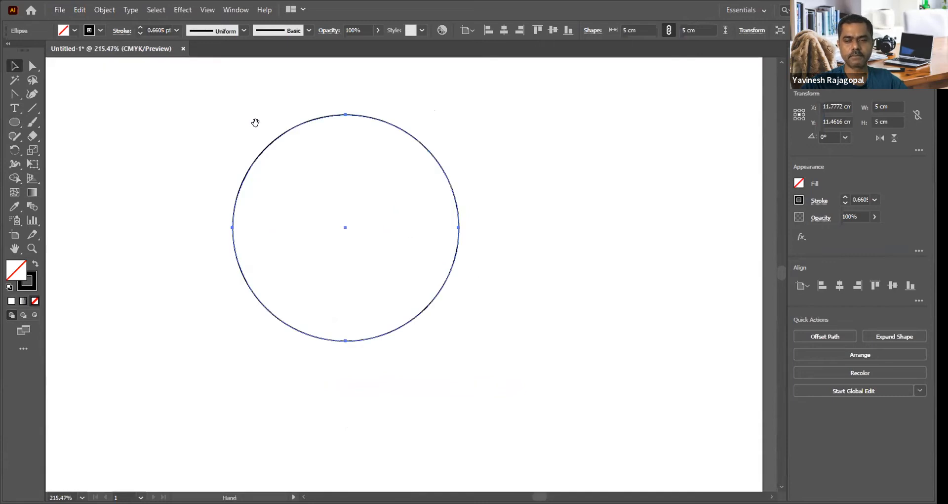
pyautogui.moveTo(186, 89); pyautogui.dragTo(570, 439)
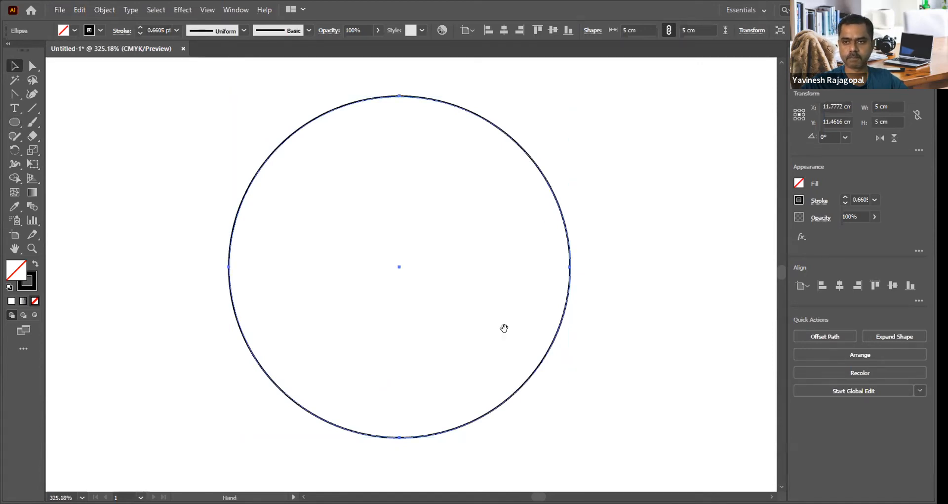
# Step: Select everything on the artboard and delete the 5 cm circle
pyautogui.click(590, 307)
pyautogui.hotkey('ctrl', 'a')
pyautogui.press('Delete')
# Step: Create another 5 by 5 cm circle with the Ellipse tool and move it near the artboard's upper edge
pyautogui.click(13, 123)
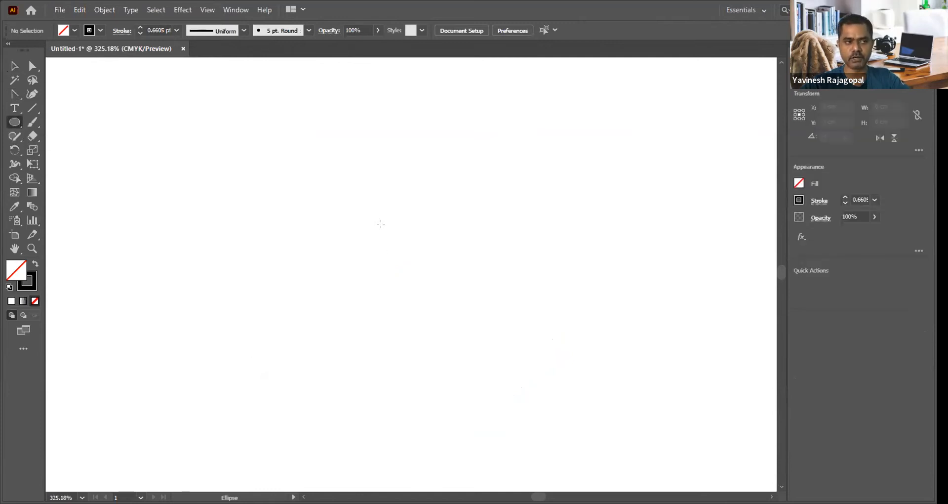
pyautogui.click(381, 223)
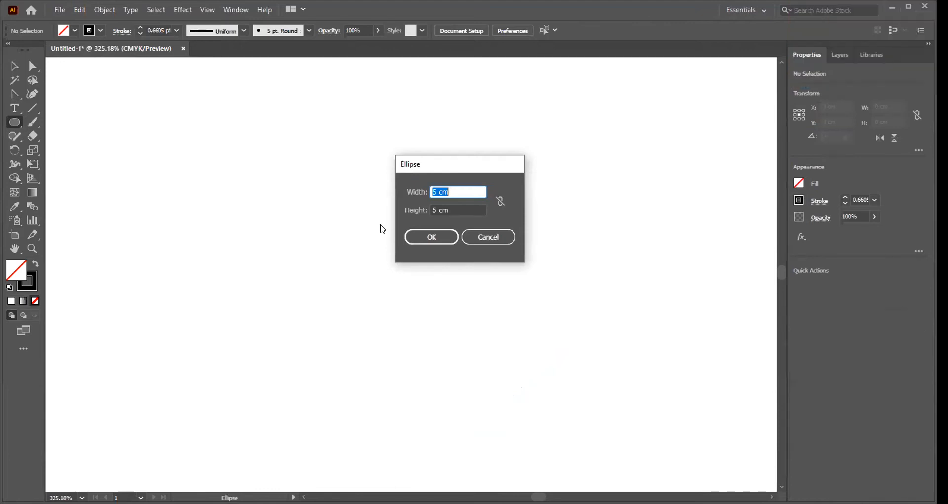
pyautogui.click(432, 234)
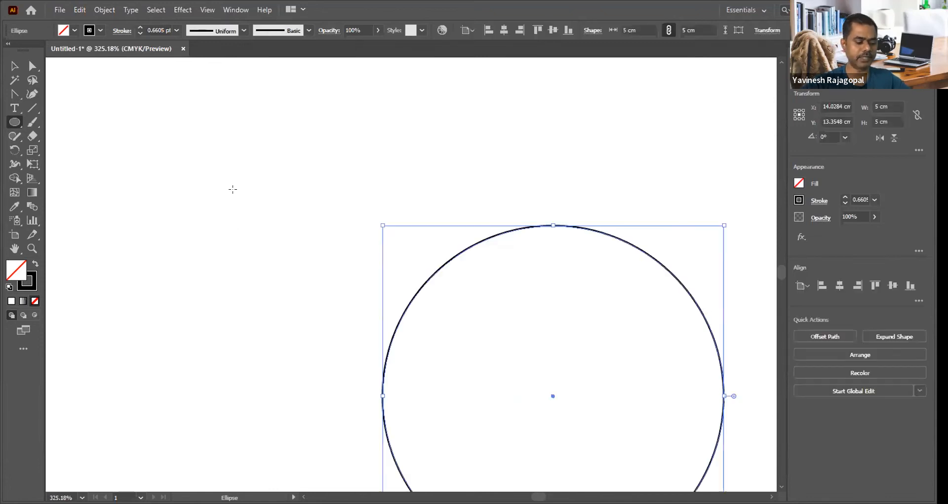
pyautogui.hotkey('ctrl', '0')
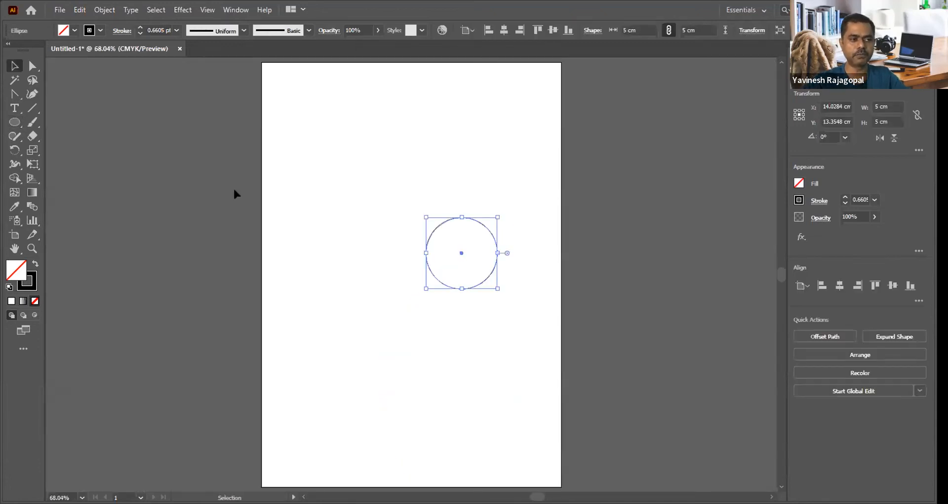
pyautogui.moveTo(439, 224); pyautogui.dragTo(377, 110)
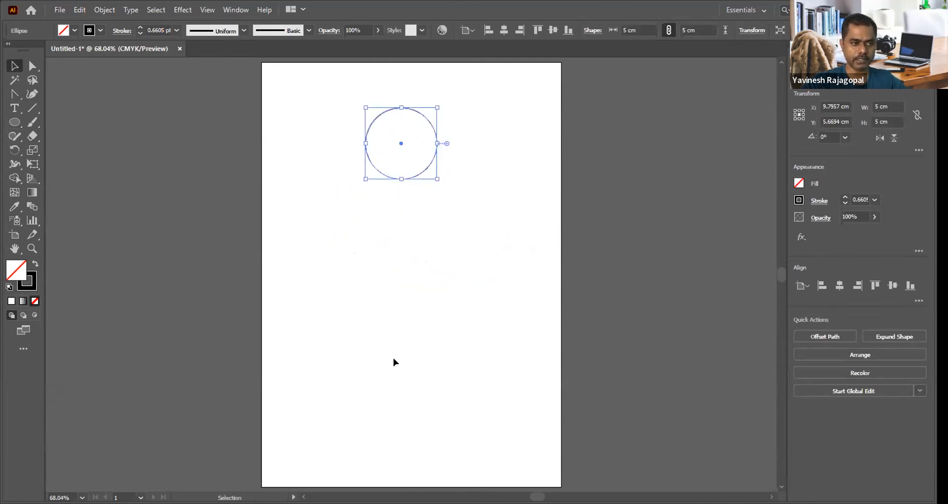
# Step: Copy the 5 cm circle and paste the duplicate in front, exactly over the original
pyautogui.hotkey('ctrl', 'space')
pyautogui.moveTo(338, 86); pyautogui.dragTo(474, 208)
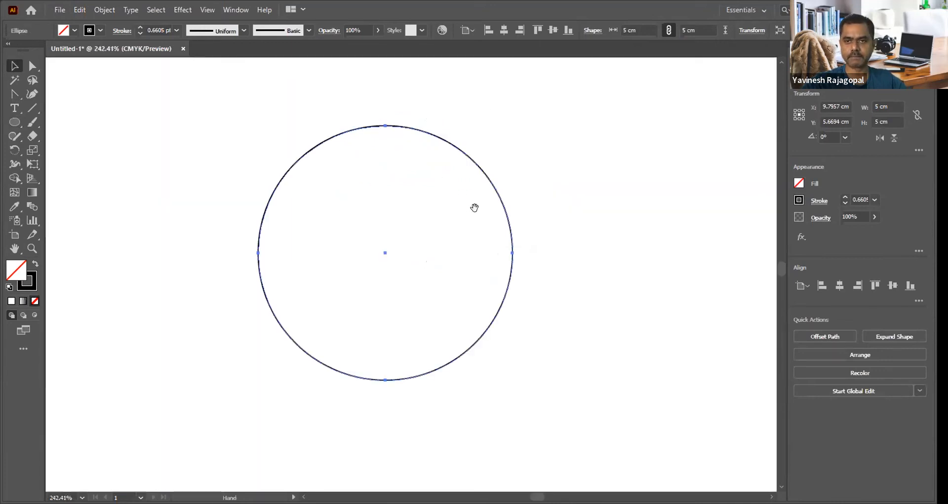
pyautogui.moveTo(419, 183); pyautogui.dragTo(438, 198)
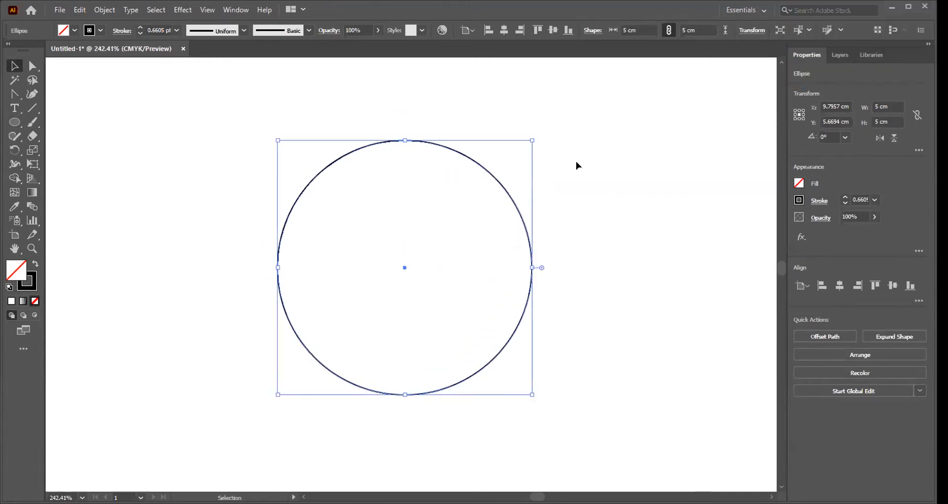
pyautogui.click(576, 161)
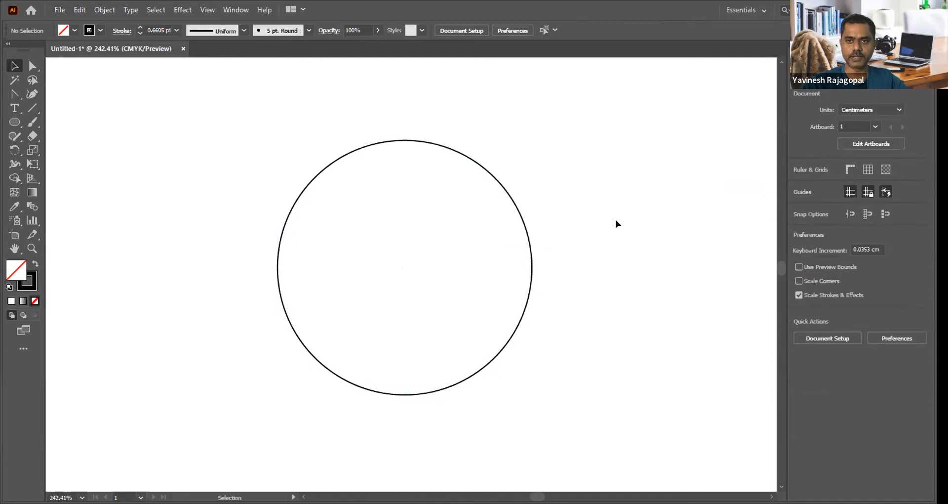
pyautogui.press('a')
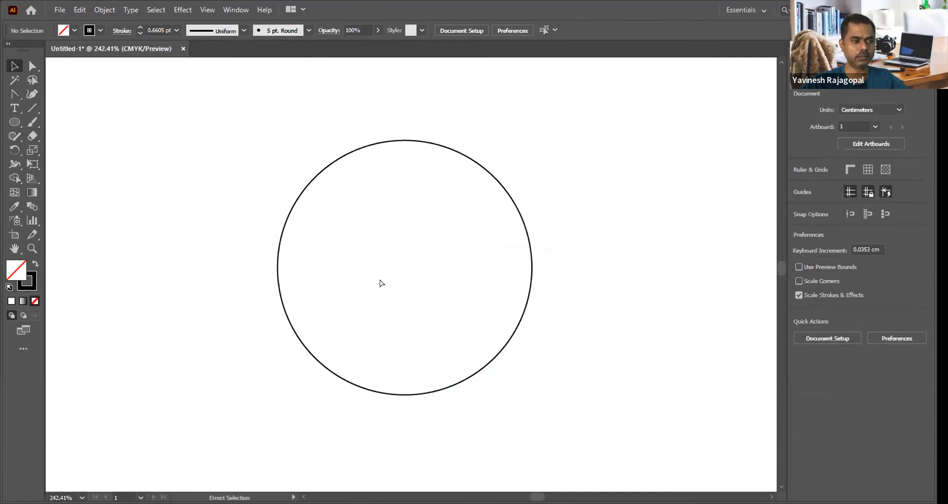
pyautogui.press('v')
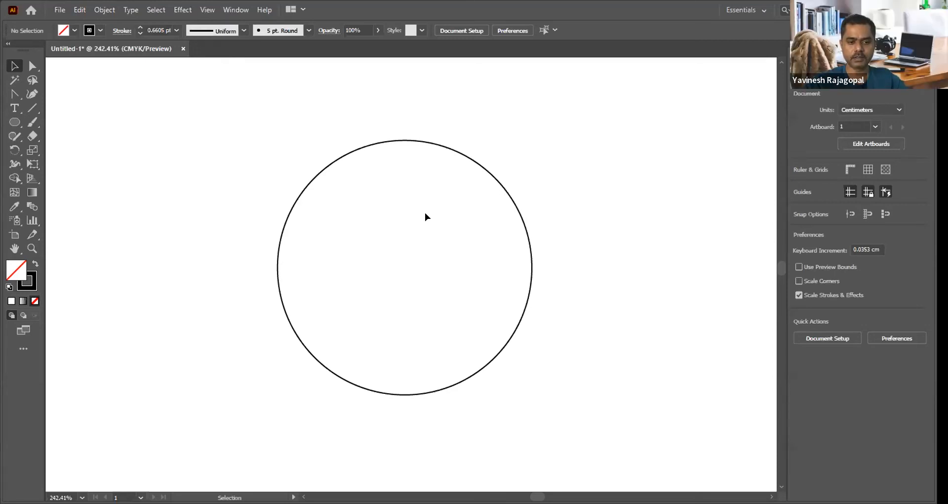
pyautogui.click(443, 145)
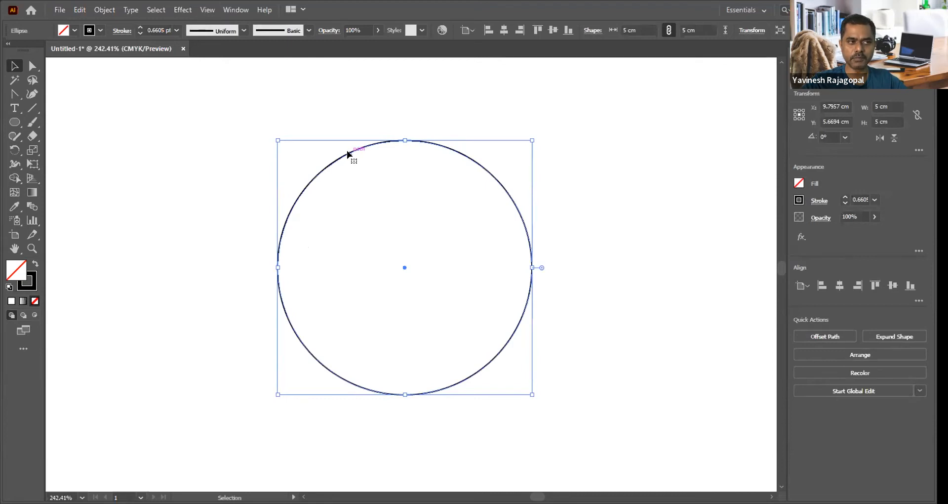
pyautogui.click(77, 10)
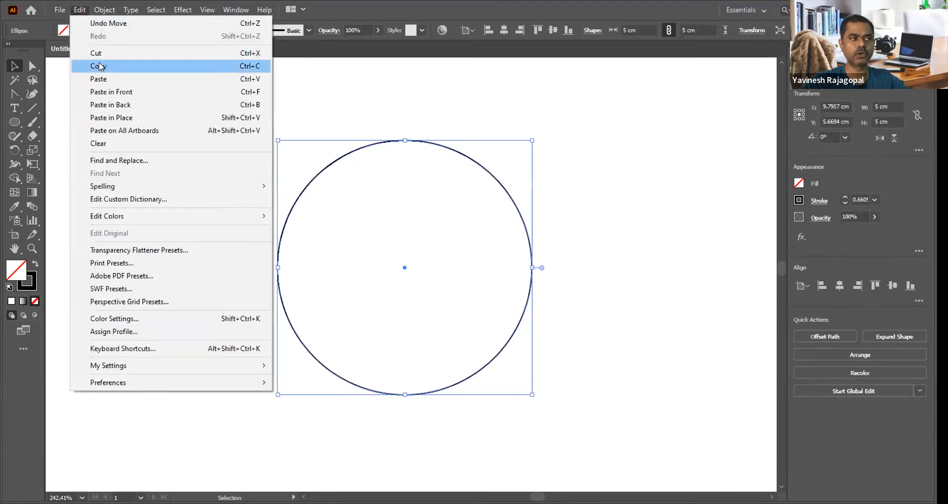
pyautogui.click(251, 66)
pyautogui.click(78, 10)
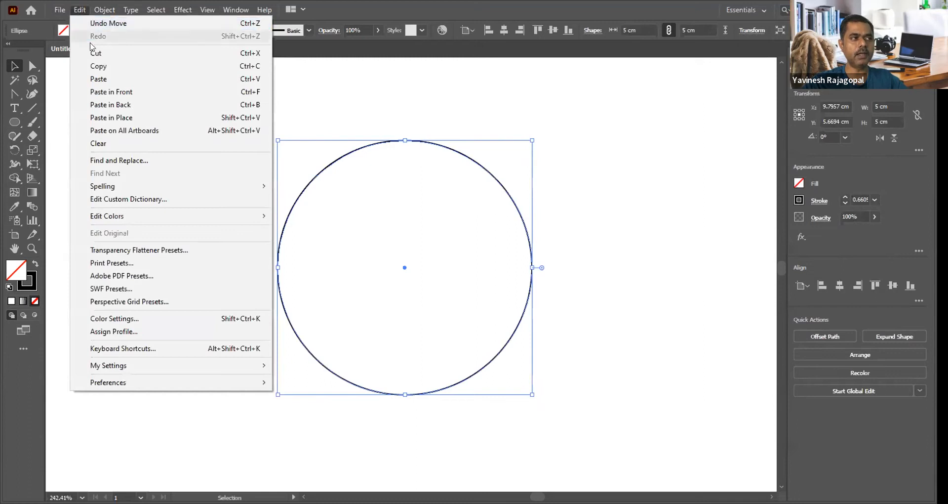
pyautogui.click(253, 93)
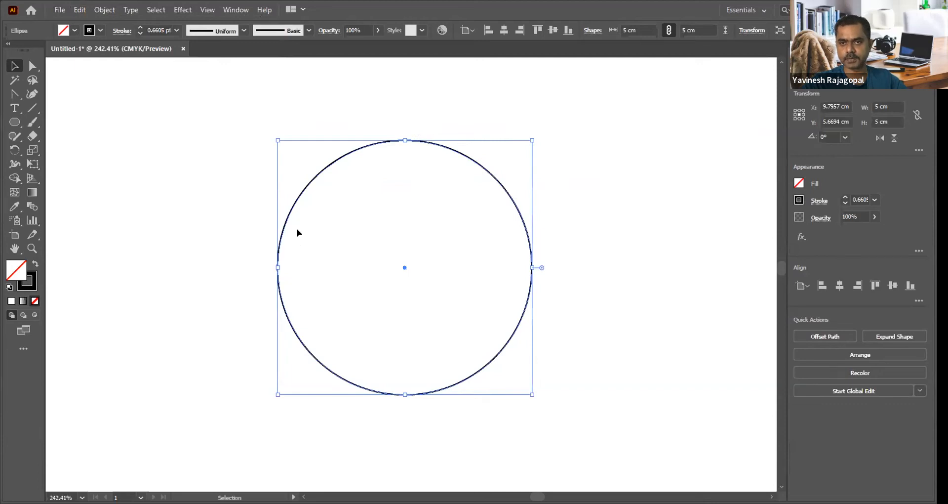
# Step: Move the front circle about 0.54 cm right and 0.8 cm down so it partly overlaps the original
pyautogui.click(595, 168)
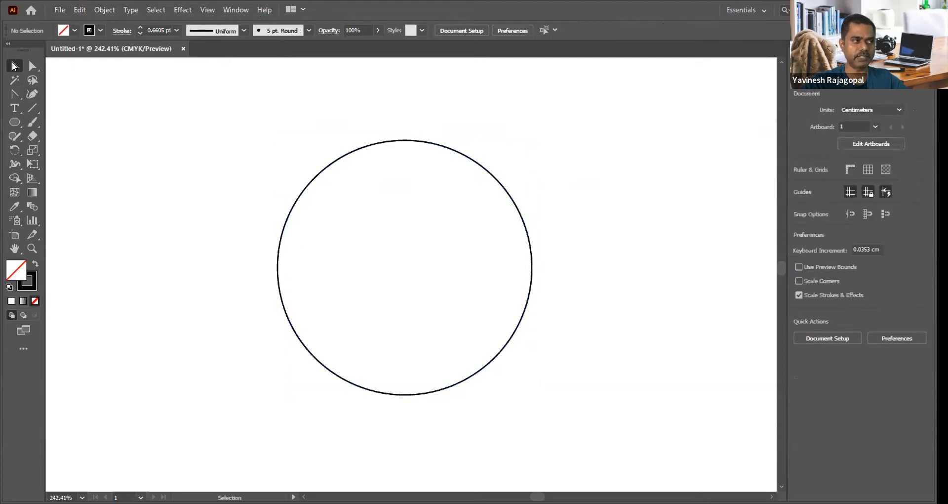
pyautogui.moveTo(322, 176); pyautogui.dragTo(349, 214)
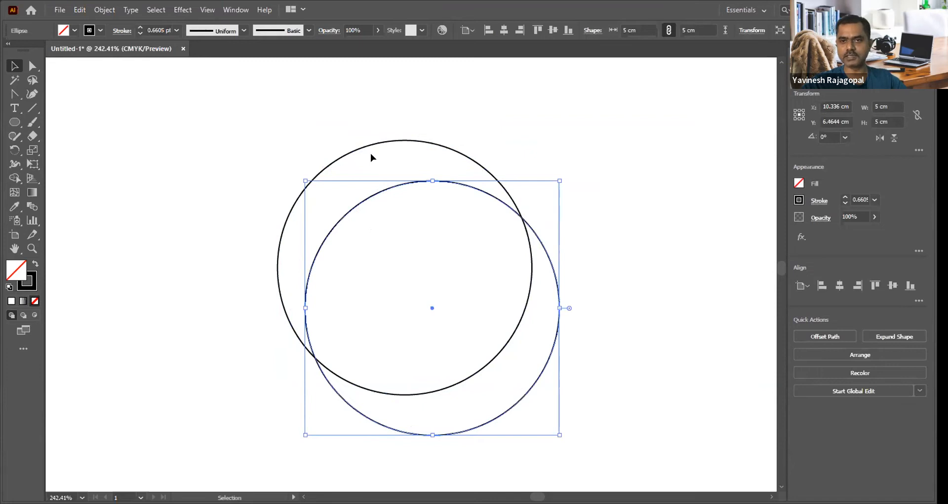
pyautogui.press('a')
pyautogui.hotkey('ctrl', '-')
pyautogui.hotkey('ctrl', '-')
pyautogui.hotkey('ctrl', '-')
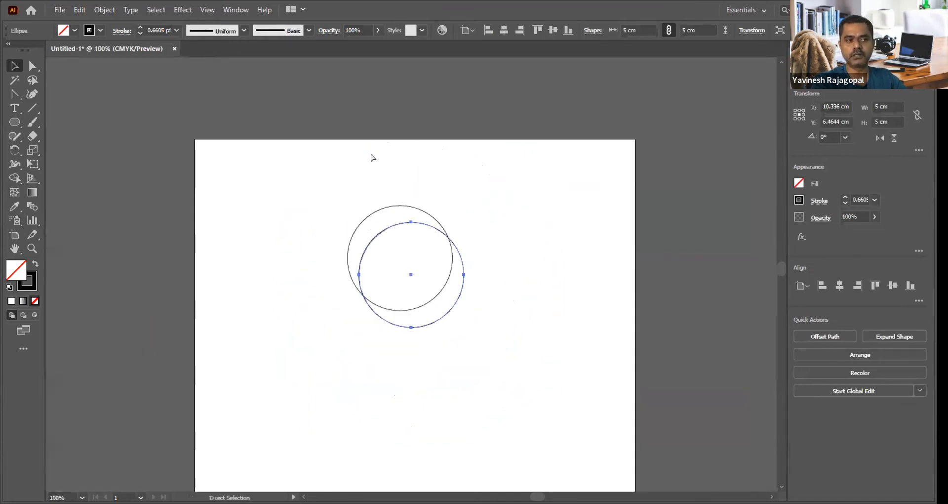
pyautogui.hotkey('ctrl', '+')
# Step: Examine the two overlapping circles at several zoom levels, finishing on a close-up framing both of them
pyautogui.hotkey('ctrl', '+')
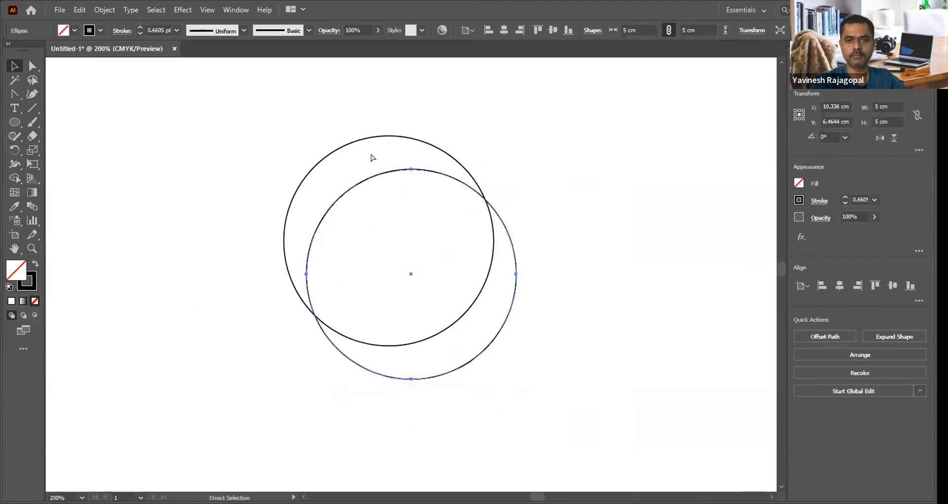
pyautogui.hotkey('ctrl', '+')
pyautogui.hotkey('ctrl', '+')
pyautogui.hotkey('ctrl', '-')
pyautogui.hotkey('ctrl', '-')
pyautogui.hotkey('ctrl', '-')
pyautogui.hotkey('ctrl', '-')
pyautogui.hotkey('ctrl', '-')
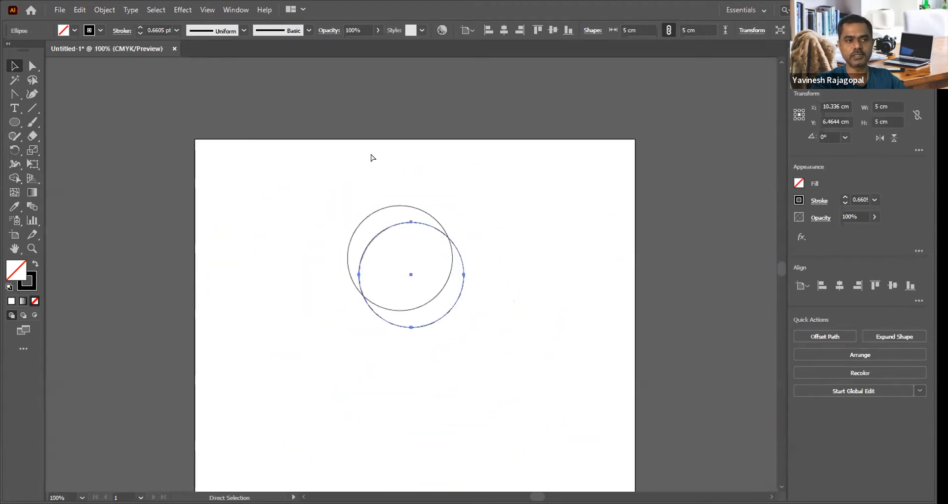
pyautogui.hotkey('ctrl', '+')
pyautogui.hotkey('ctrl', '+')
pyautogui.hotkey('ctrl', '+')
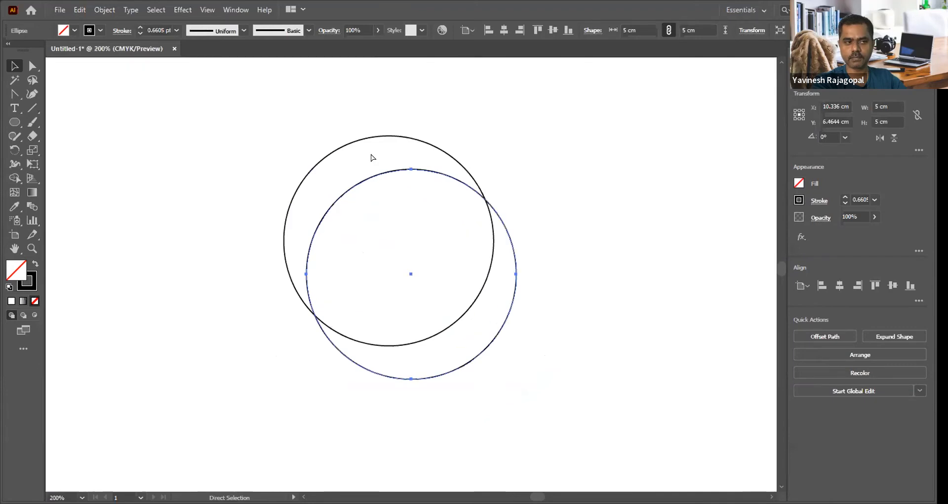
pyautogui.press('z')
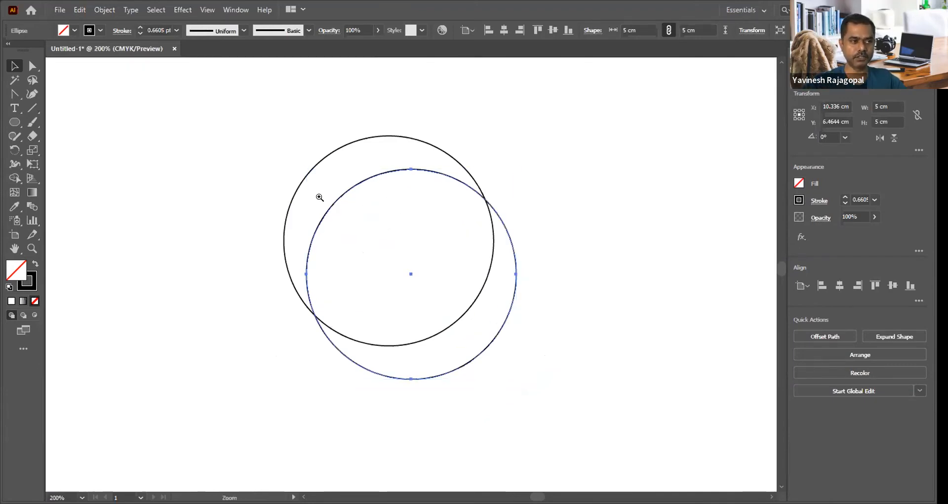
pyautogui.moveTo(312, 159); pyautogui.dragTo(582, 398)
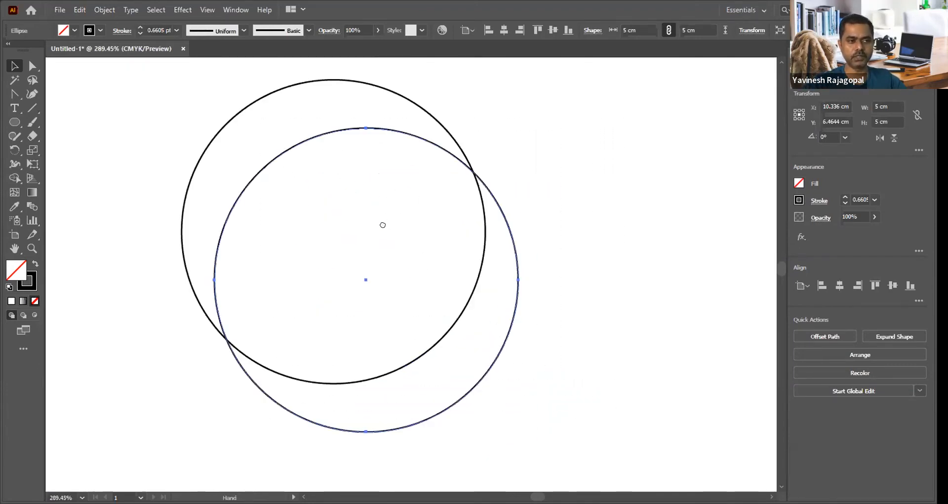
# Step: Undo the front circle's last move and select only the front circle of the stacked pair
pyautogui.press('v')
pyautogui.hotkey('ctrl', 'z')
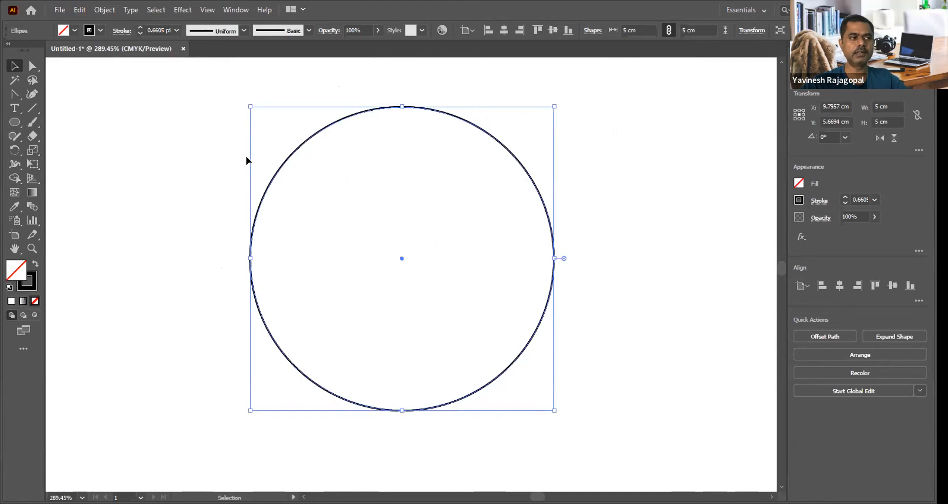
pyautogui.click(262, 157)
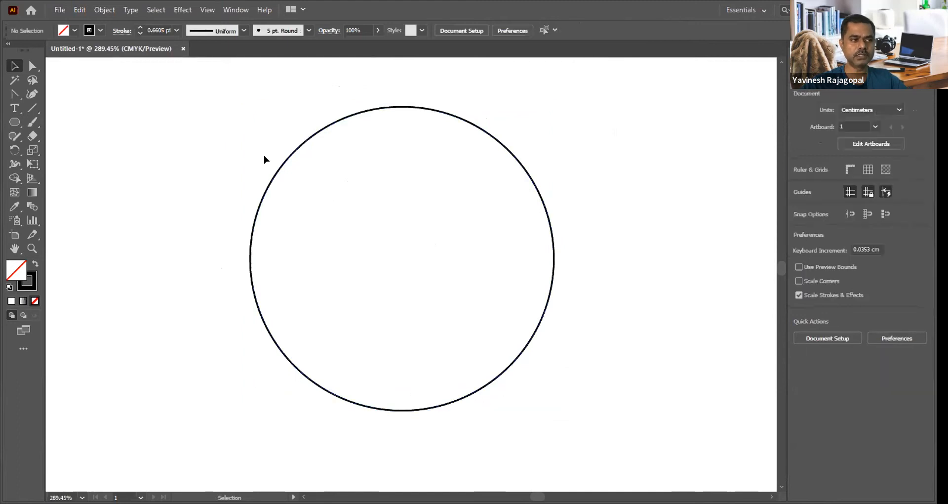
pyautogui.click(304, 145)
pyautogui.moveTo(155, 134); pyautogui.dragTo(316, 230)
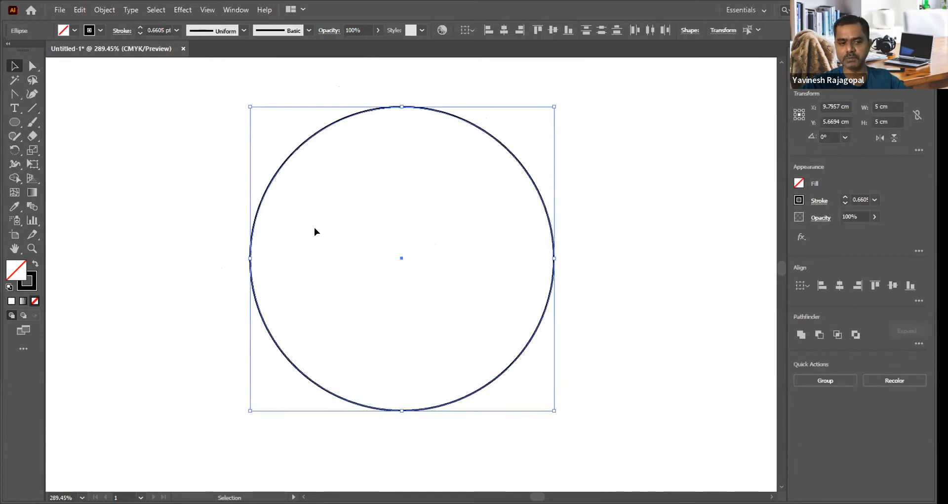
pyautogui.click(173, 198)
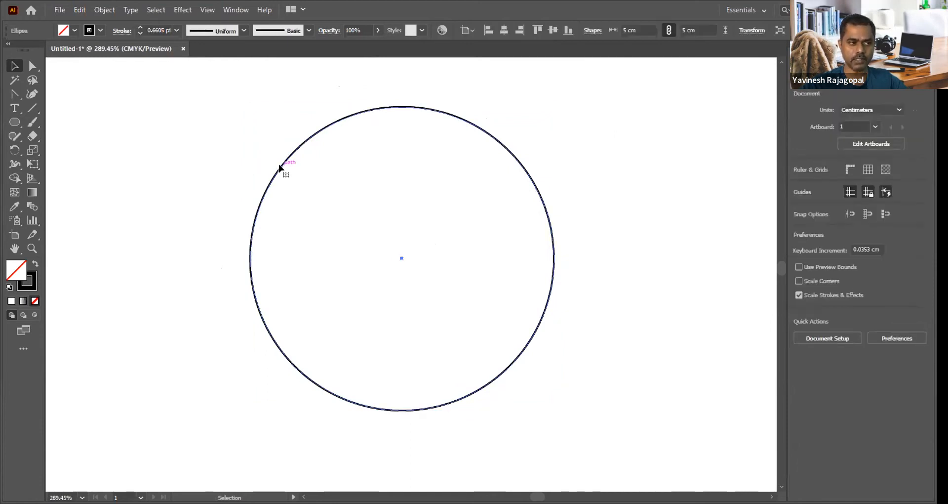
pyautogui.click(279, 168)
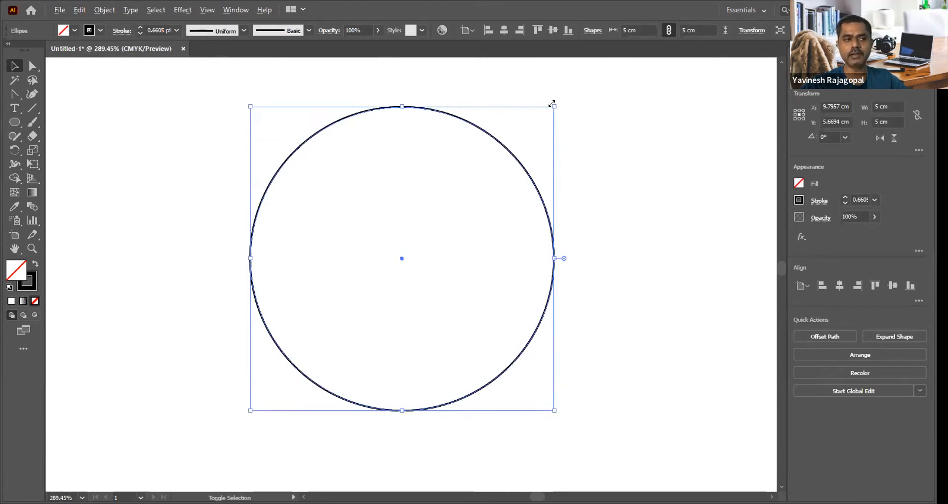
# Step: Try shrinking the front circle about its center and then freely from its corners, and delete the inner circle
pyautogui.moveTo(552, 104); pyautogui.dragTo(513, 144)
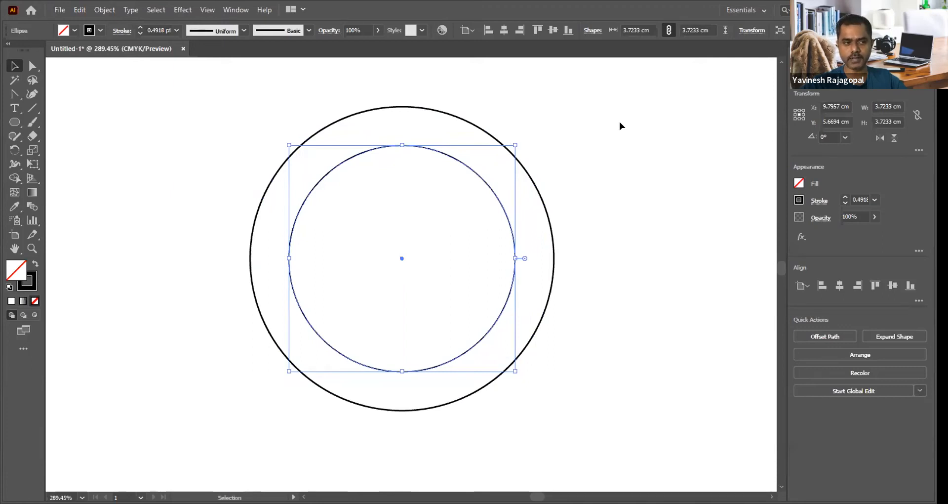
pyautogui.hotkey('ctrl', 'z')
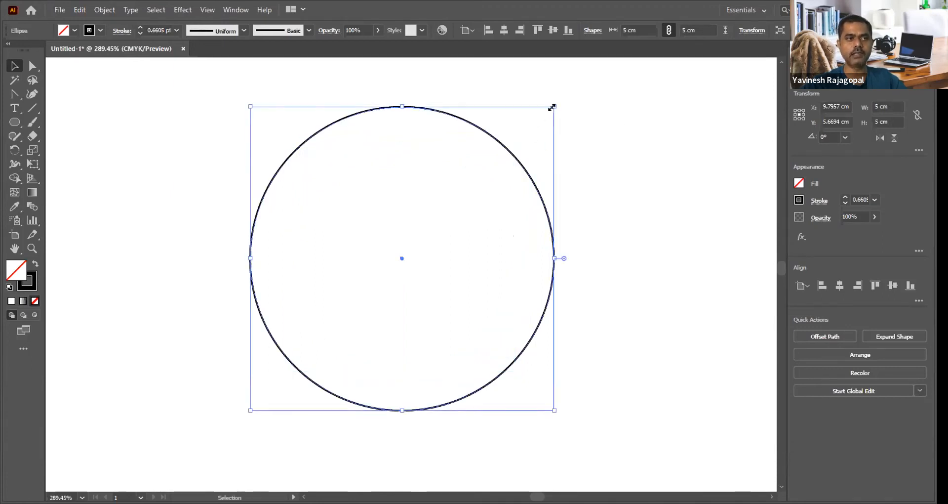
pyautogui.moveTo(552, 107); pyautogui.dragTo(522, 132)
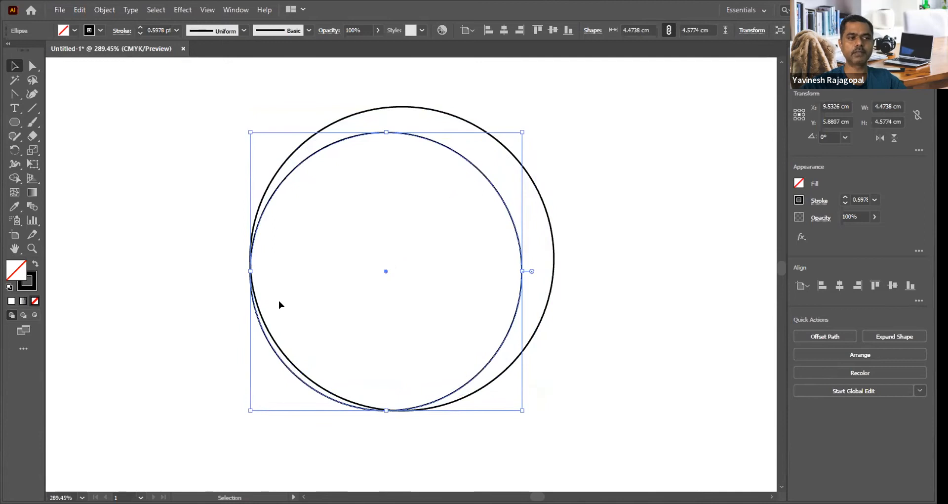
pyautogui.moveTo(250, 410); pyautogui.dragTo(281, 378)
pyautogui.moveTo(280, 133); pyautogui.dragTo(281, 140)
pyautogui.click(713, 140)
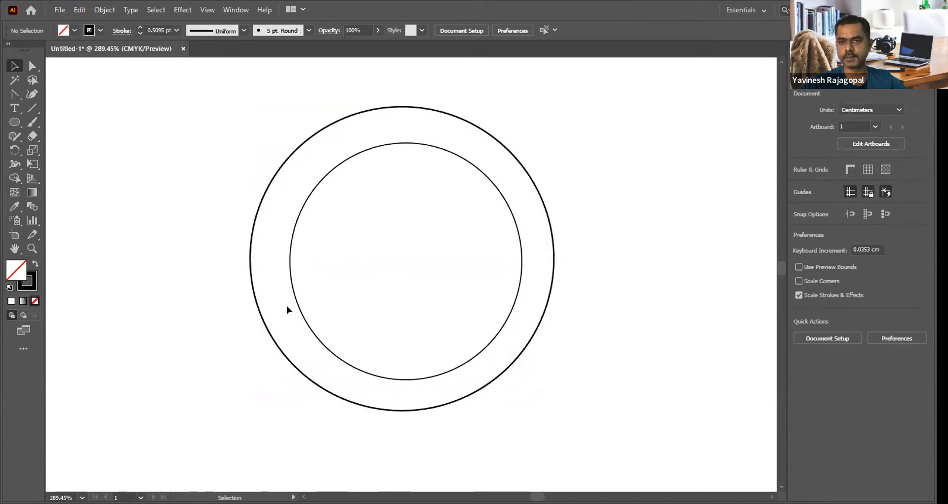
pyautogui.click(414, 142)
pyautogui.press('Delete')
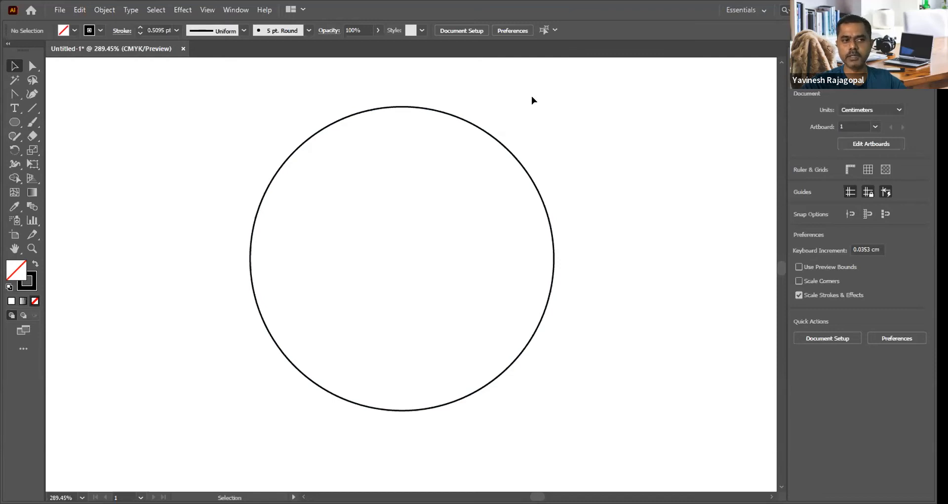
# Step: Duplicate the 5 cm circle in front and shrink the duplicate proportionally about its center to about 3.25 cm
pyautogui.click(447, 116)
pyautogui.press('v')
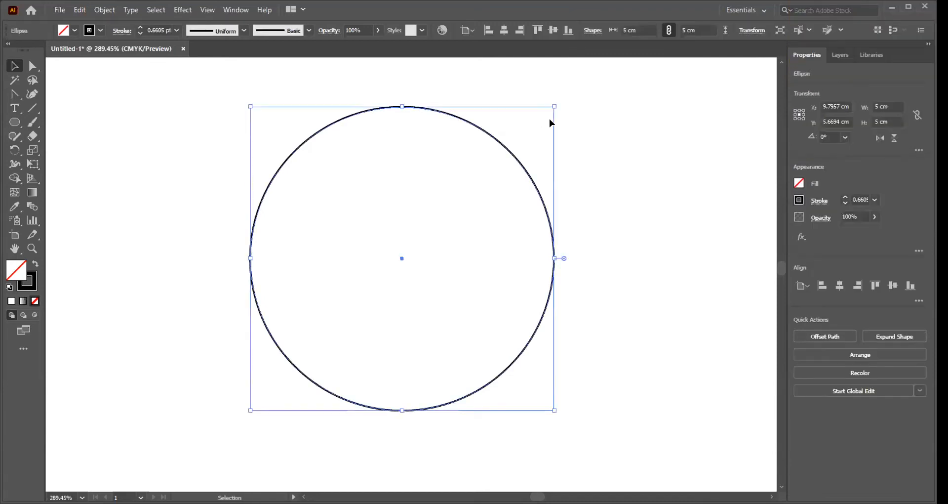
pyautogui.moveTo(554, 107); pyautogui.dragTo(499, 148)
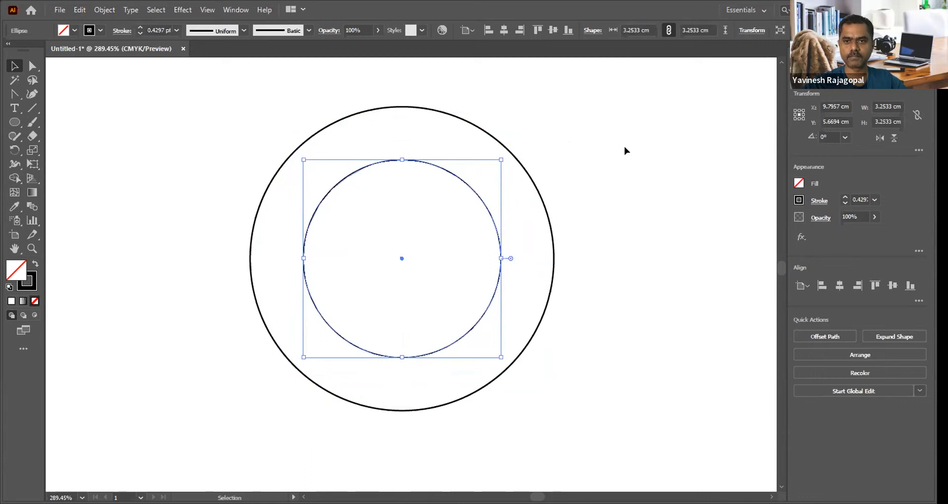
pyautogui.click(624, 146)
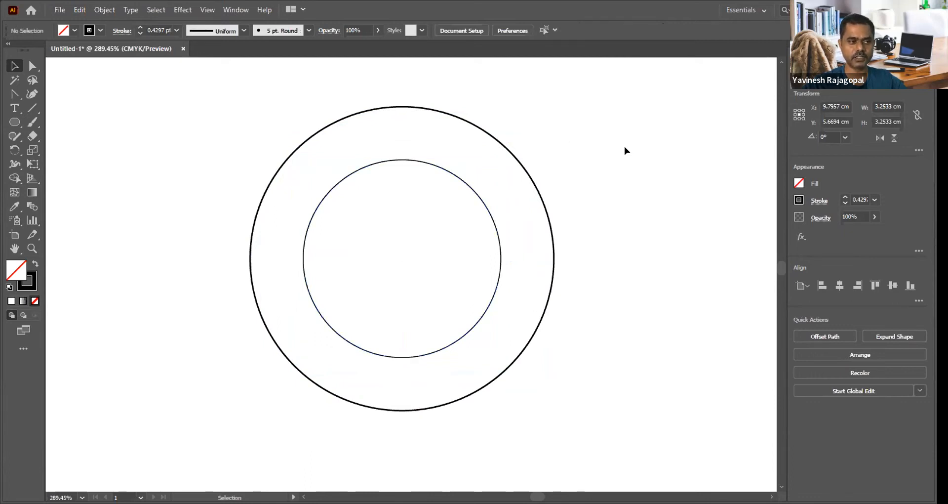
pyautogui.click(313, 206)
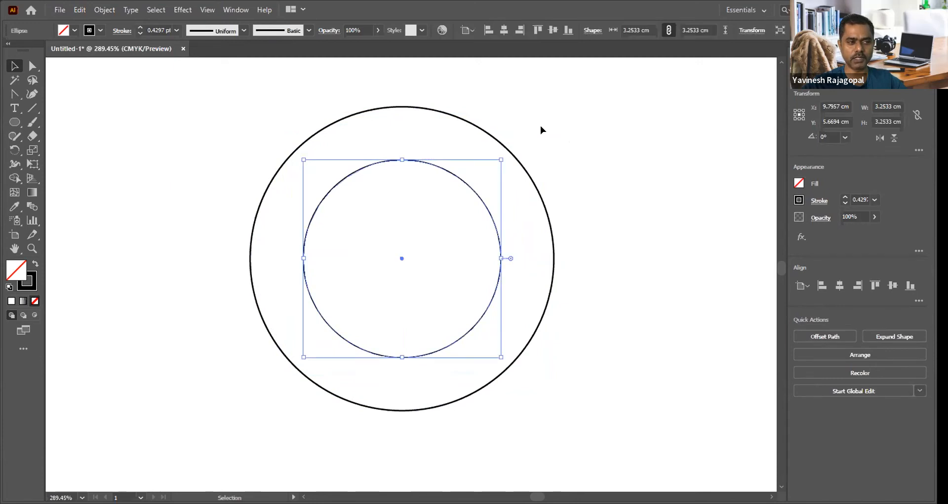
pyautogui.click(441, 144)
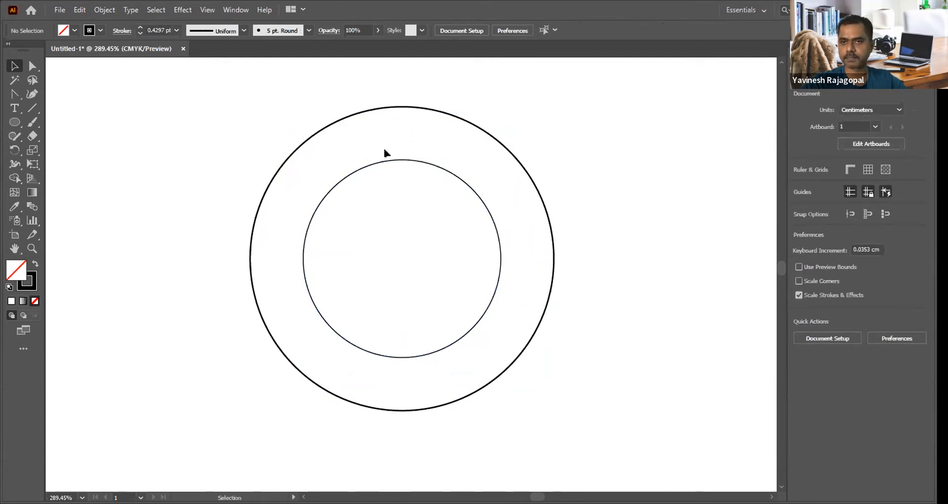
# Step: Enlarge the inner circle proportionally about its center to about 3.47 cm and deselect it
pyautogui.click(392, 161)
pyautogui.moveTo(500, 159)
pyautogui.mouseDown()
pyautogui.moveTo(514, 142)
pyautogui.moveTo(504, 148)
pyautogui.mouseUp()
pyautogui.click(618, 143)
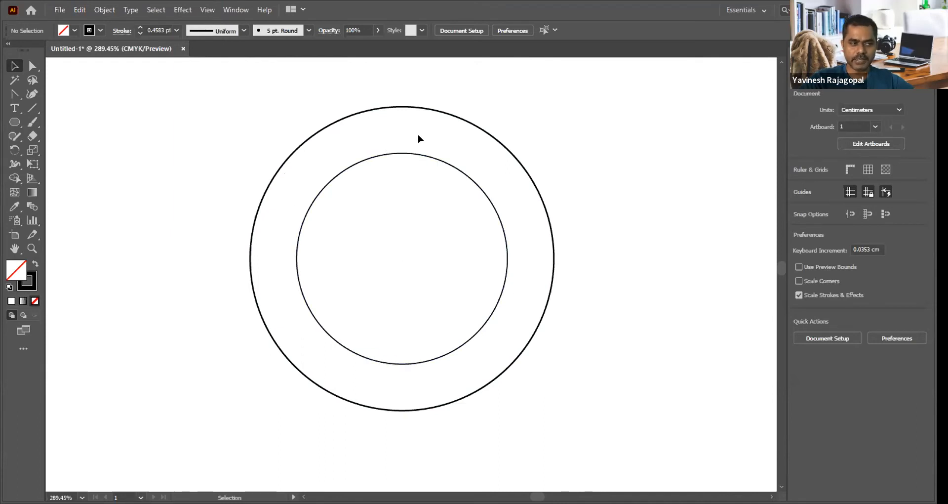
# Step: Try placing area text inside the inner circle with the Type tool, and remove the placeholder text
pyautogui.click(13, 108)
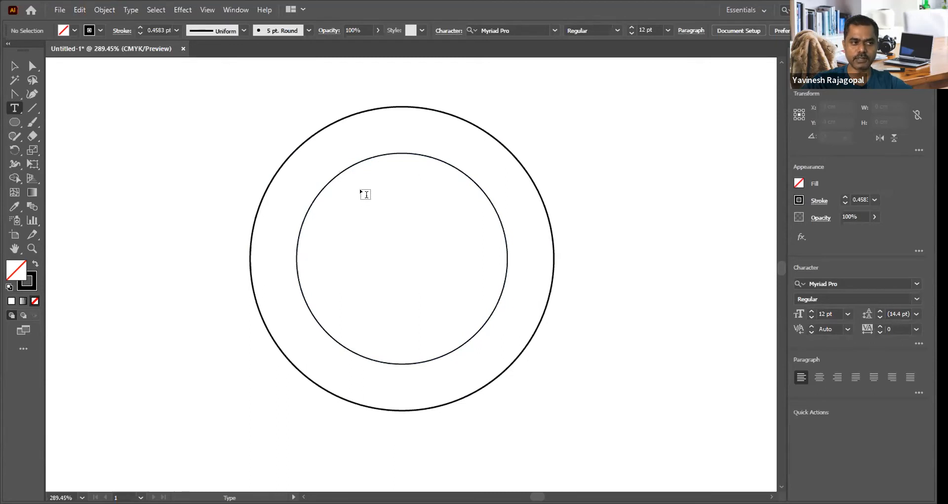
pyautogui.click(345, 167)
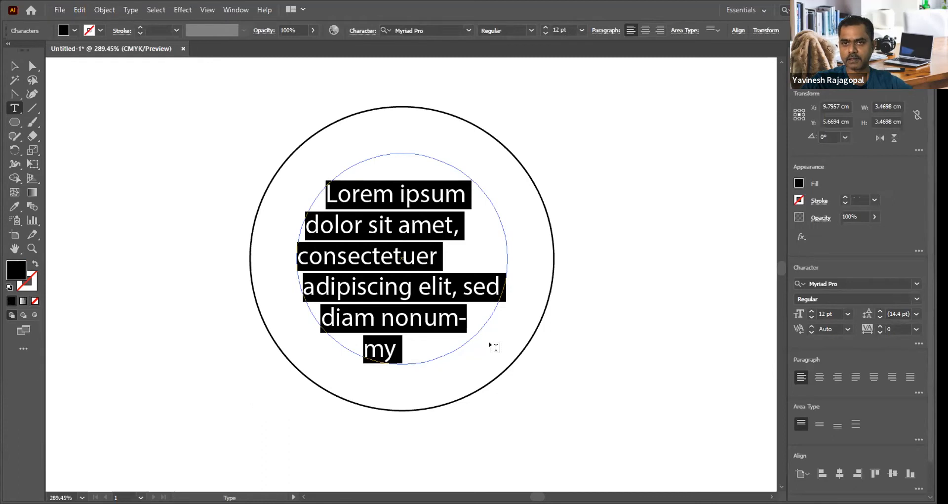
pyautogui.press('Escape')
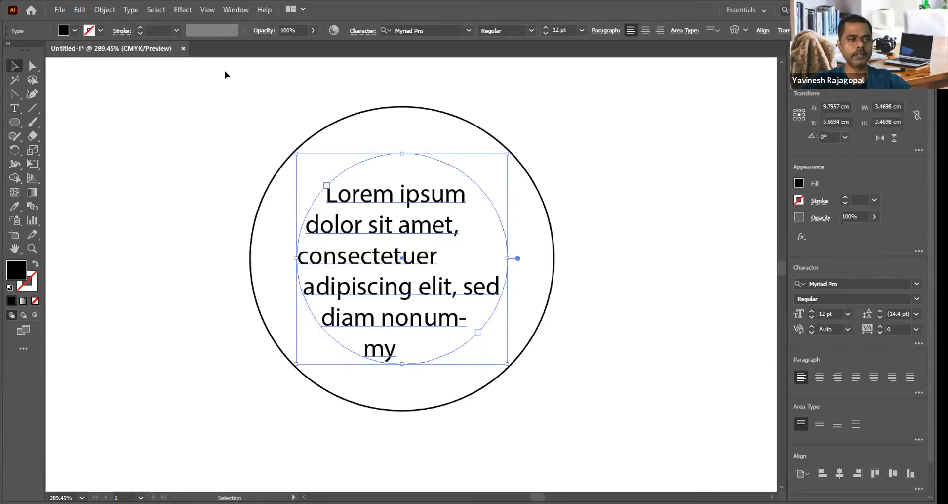
pyautogui.press('Delete')
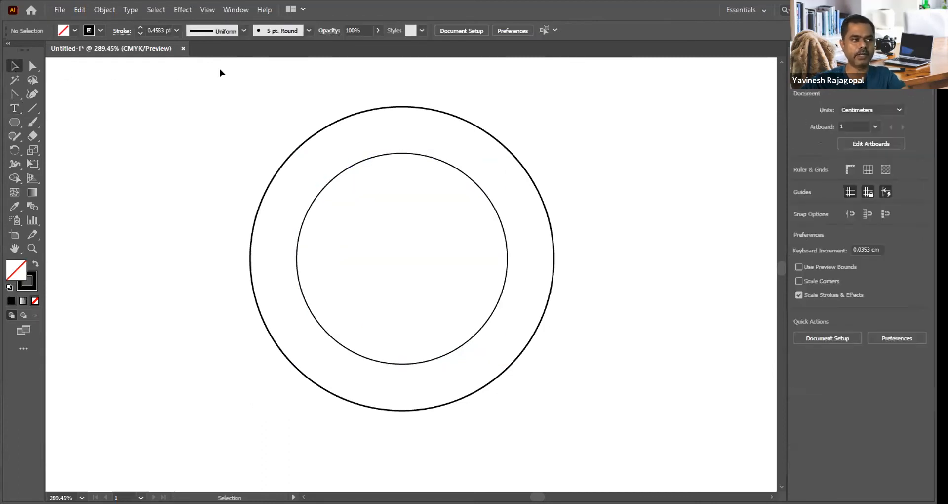
# Step: Add point text to the upper left of the circles with the lines "lskdjflksjdflk", "slfjsldfjk" and "sdlfkslkdfjlskjdfkl"
pyautogui.click(13, 108)
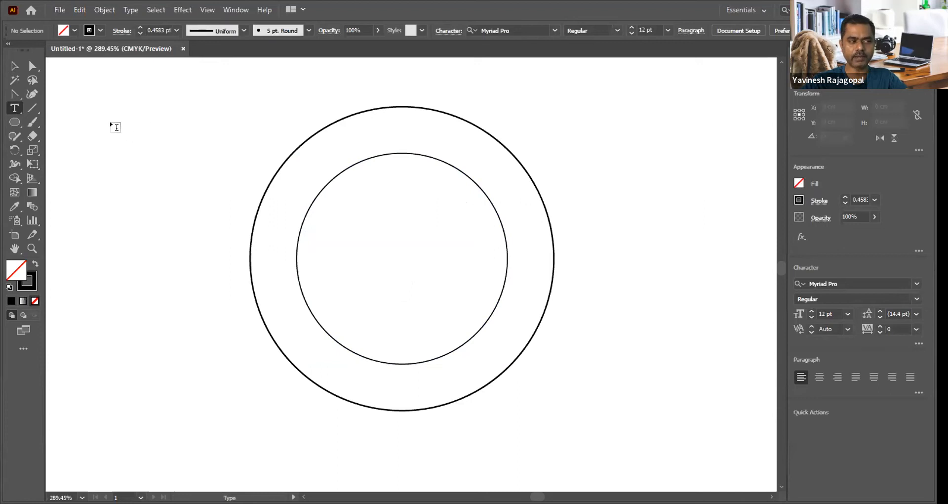
pyautogui.click(127, 120)
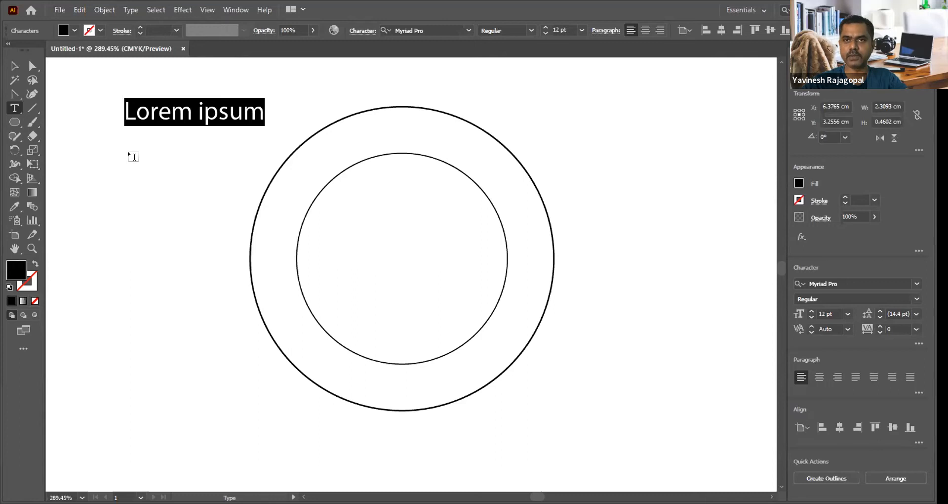
pyautogui.write('lskdjflksjdflk')
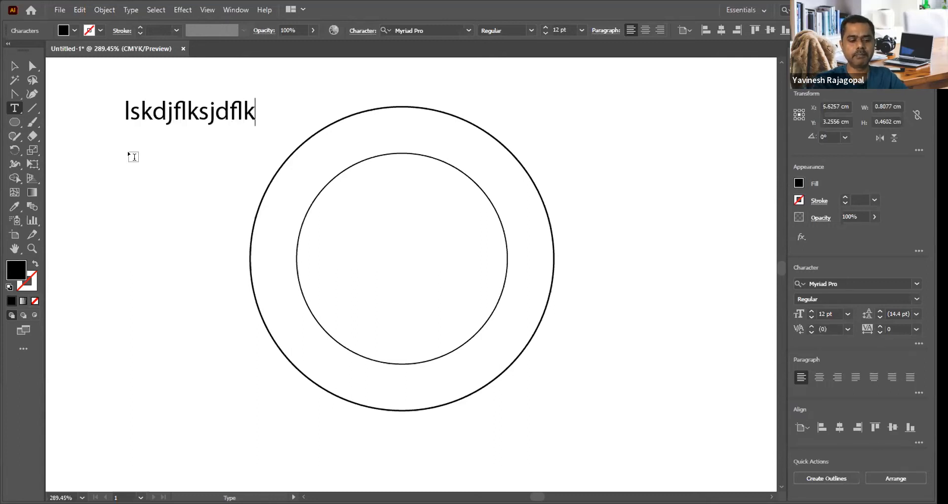
pyautogui.press('Return')
pyautogui.write('slfjsldfjk')
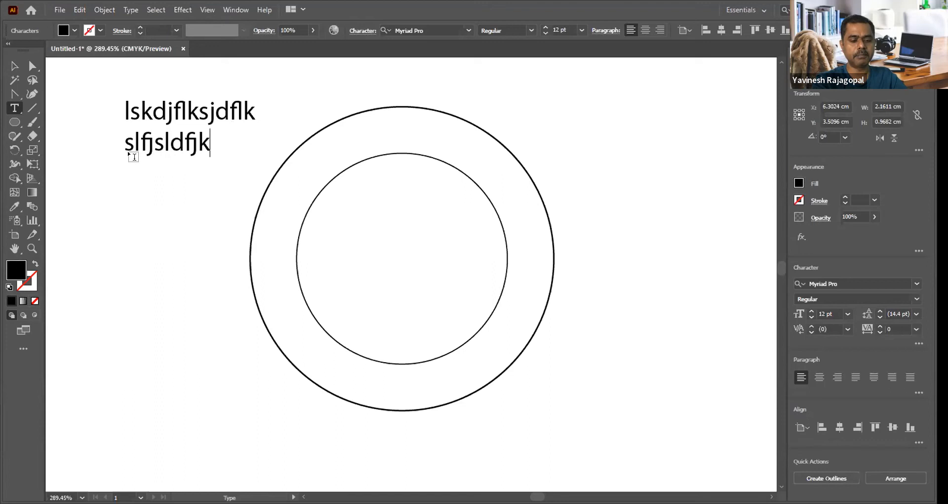
pyautogui.press('Return')
pyautogui.write('sdlfkslkdfjlskjdfkl')
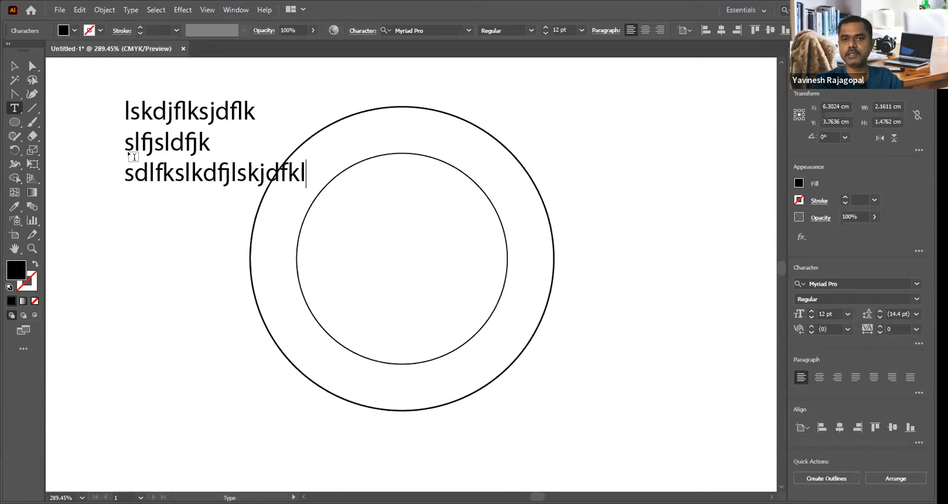
pyautogui.press('Escape')
pyautogui.click(123, 265)
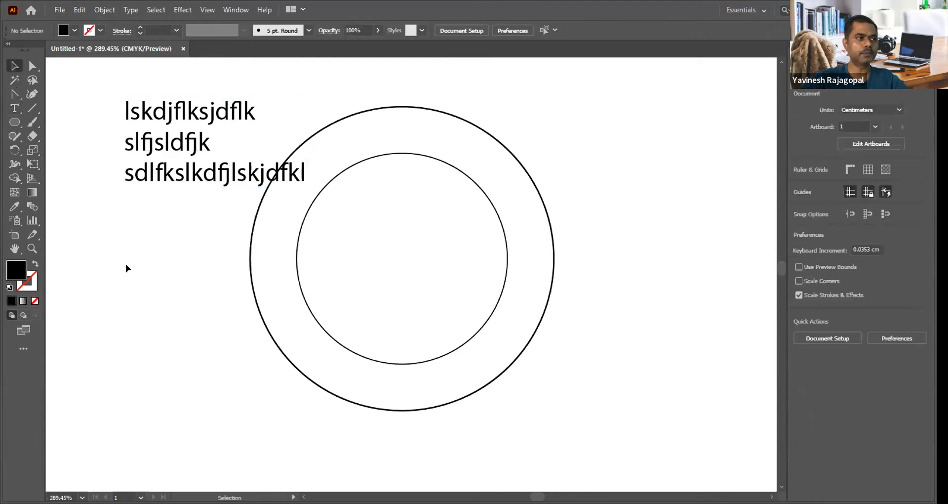
# Step: Create an area text box about 2.18 by 3.34 cm below the point text and fill it with "aksjdakjsdasda sd asd as d" style sample text
pyautogui.click(14, 108)
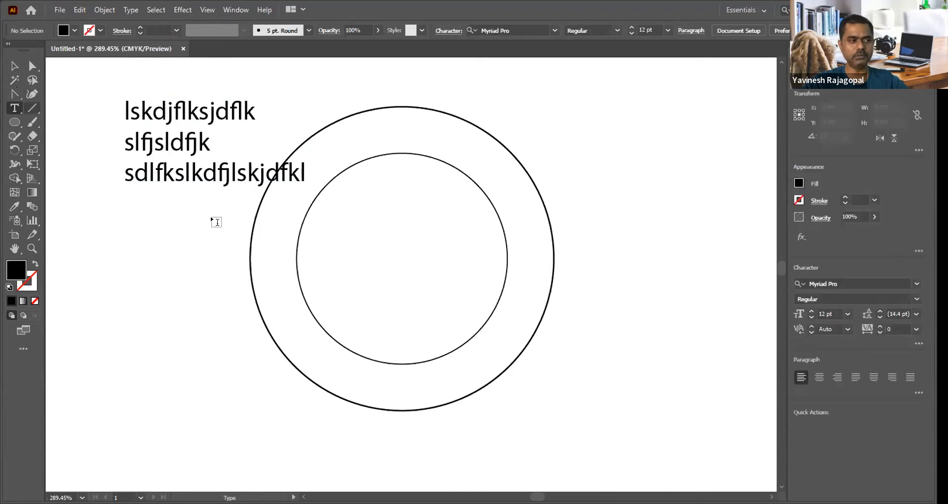
pyautogui.moveTo(108, 218); pyautogui.dragTo(240, 420)
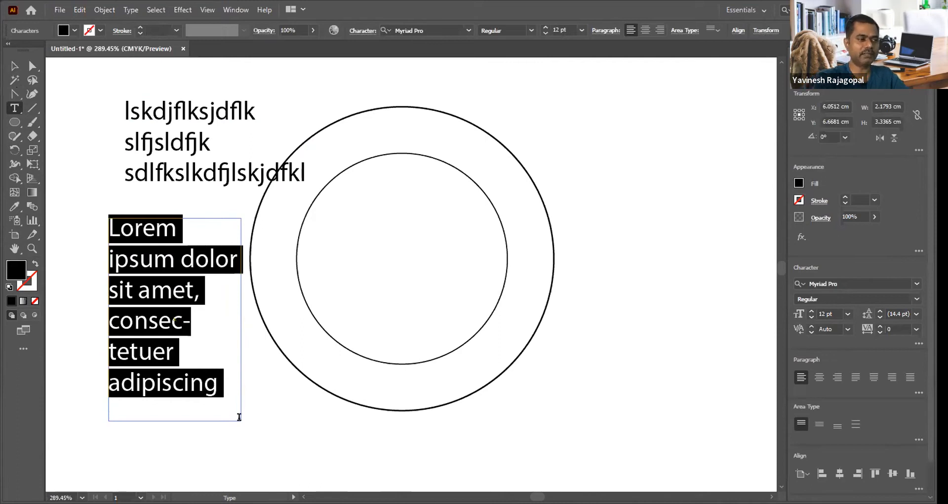
pyautogui.write('aksjdakjsdasda sd asd as d ')
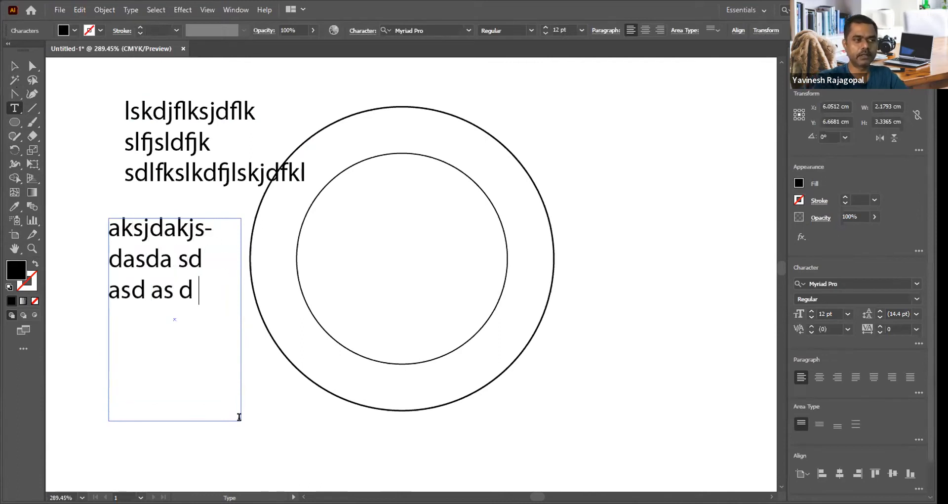
pyautogui.write('asd as d asd a sd asd as da sd ')
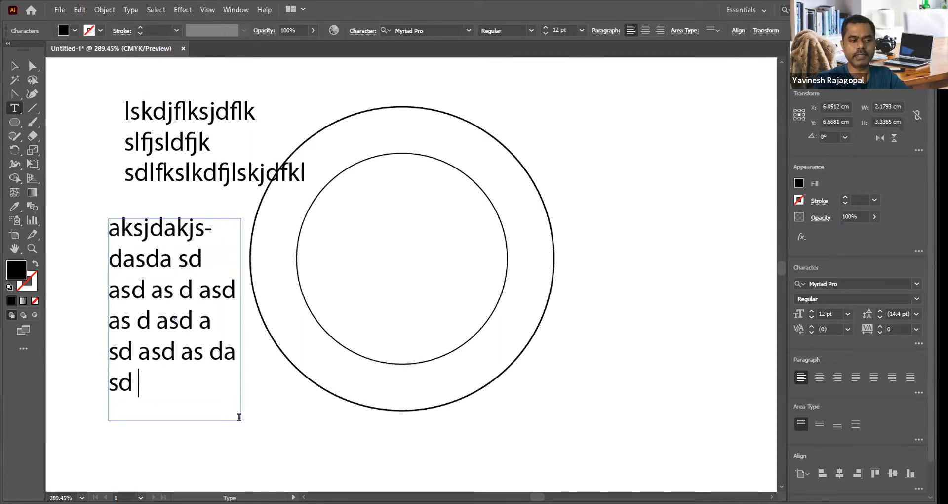
pyautogui.write('asd a sd')
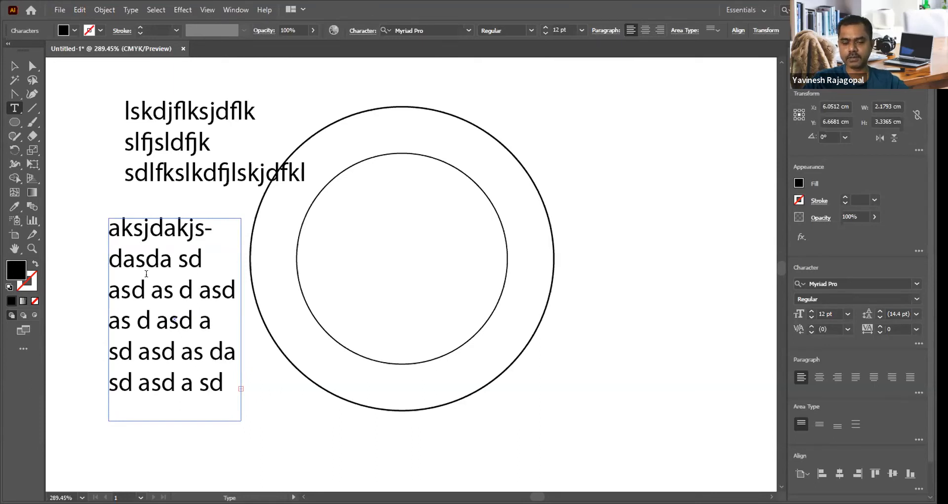
# Step: Delete the area text box of sample text below the three-line point text
pyautogui.click(14, 66)
pyautogui.click(72, 111)
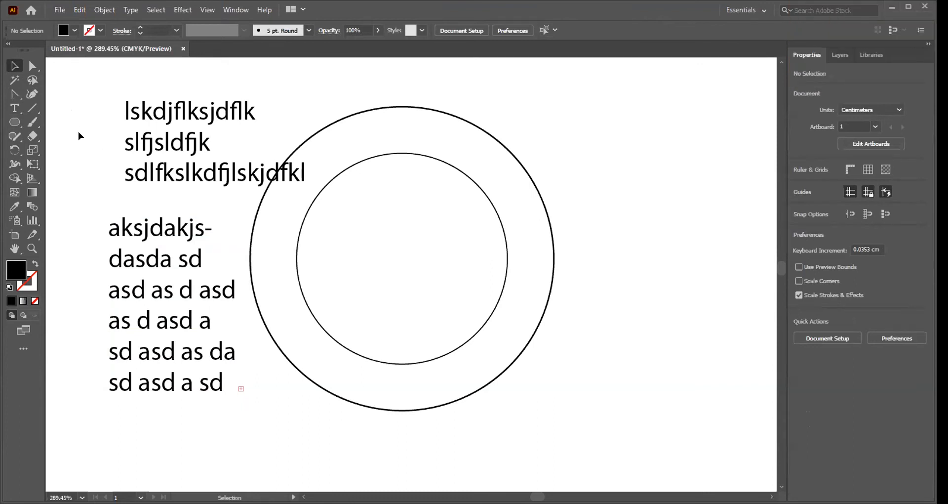
pyautogui.moveTo(80, 133); pyautogui.dragTo(90, 181)
pyautogui.click(134, 255)
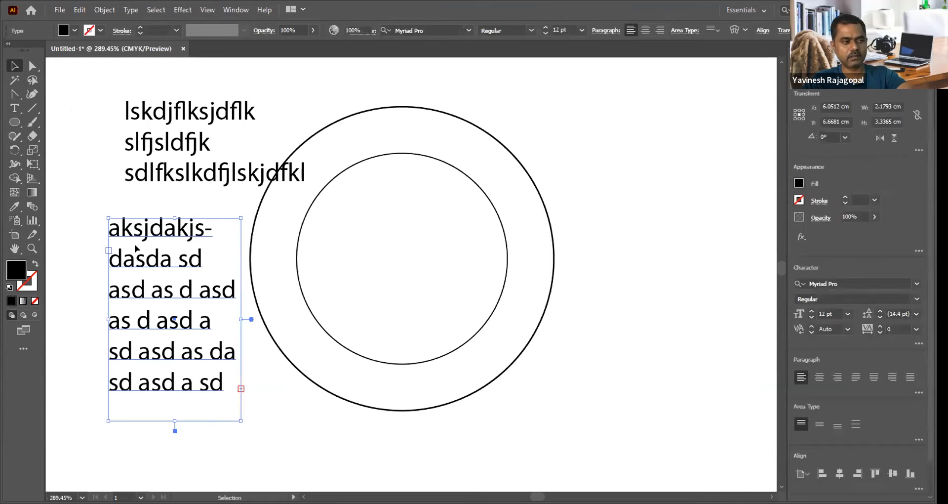
pyautogui.press('Delete')
# Step: Create an area text box about 2.38 by 3.55 cm below the point text, keeping its Lorem ipsum placeholder text
pyautogui.click(14, 108)
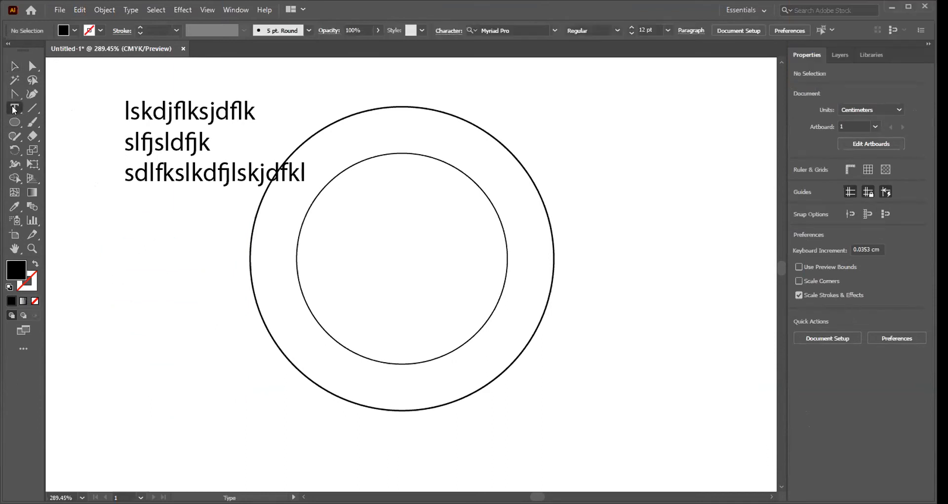
pyautogui.moveTo(92, 218); pyautogui.dragTo(237, 431)
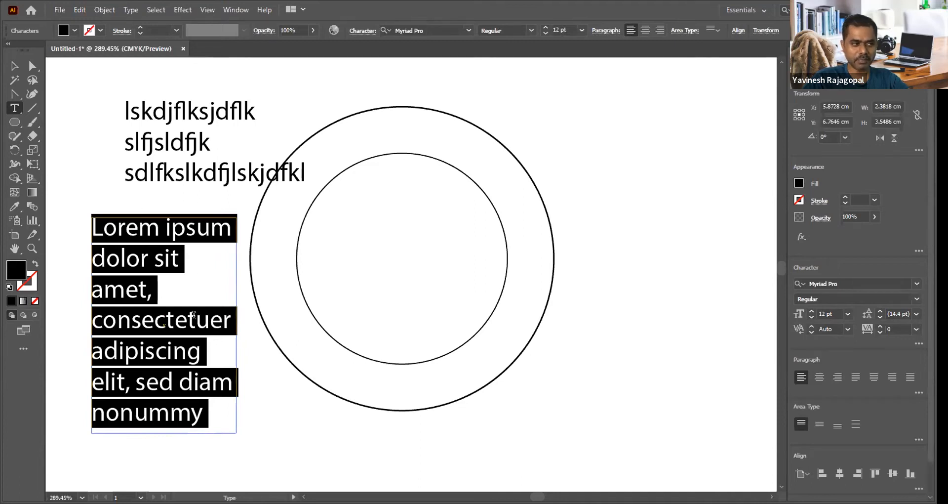
pyautogui.click(14, 66)
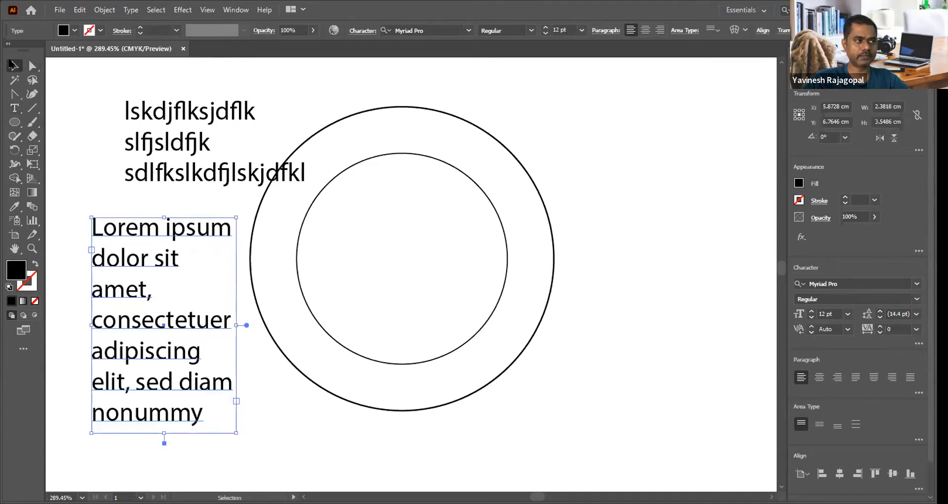
# Step: Move the three-line point text up and to the left, clear of the circles, and deselect it
pyautogui.click(201, 66)
pyautogui.moveTo(222, 121); pyautogui.dragTo(170, 99)
pyautogui.click(394, 200)
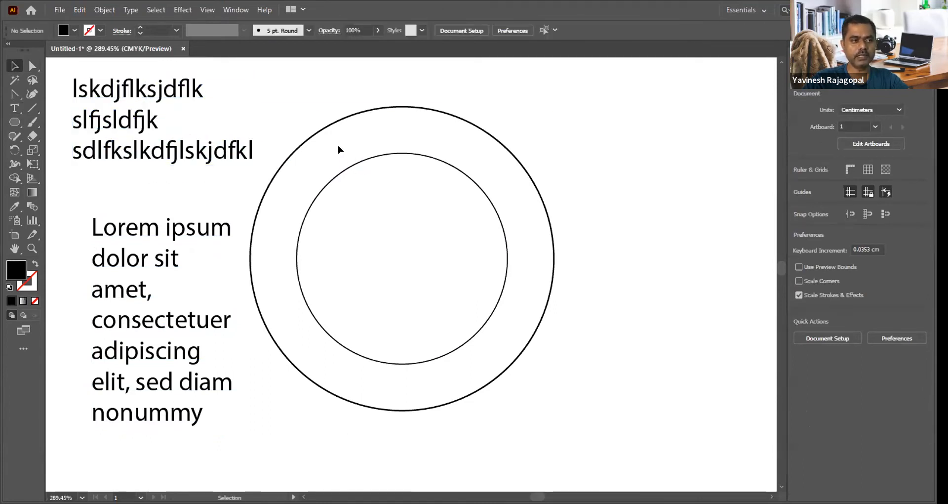
# Step: Draw a rectangle about 1.77 by 3.35 cm to the right of the circles
pyautogui.click(15, 108)
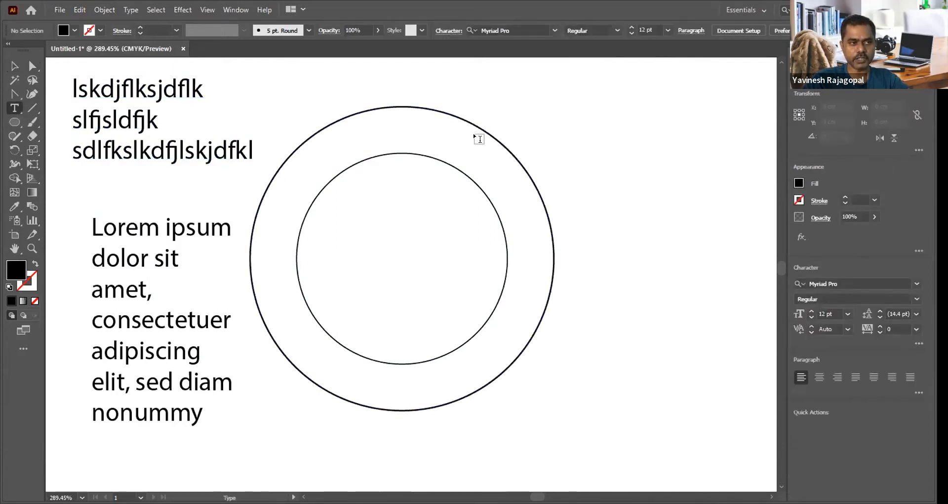
pyautogui.click(14, 122)
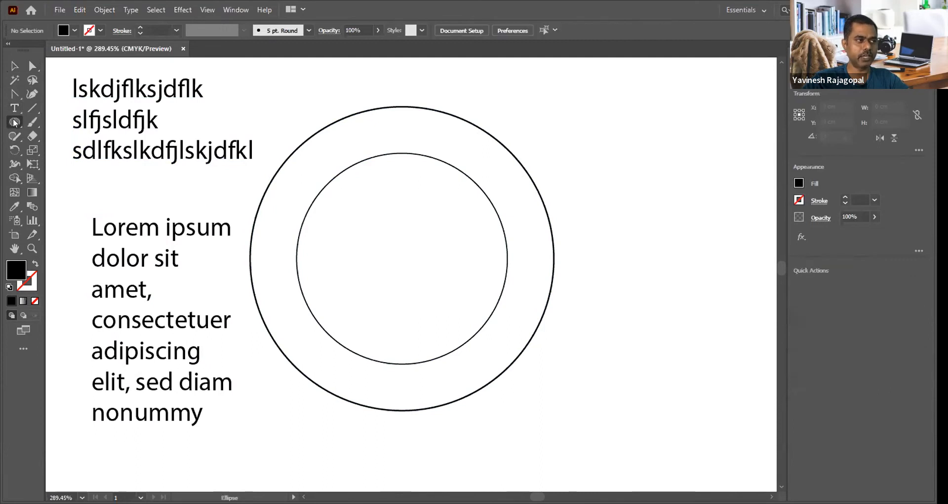
pyautogui.press('m')
pyautogui.moveTo(610, 121); pyautogui.dragTo(718, 324)
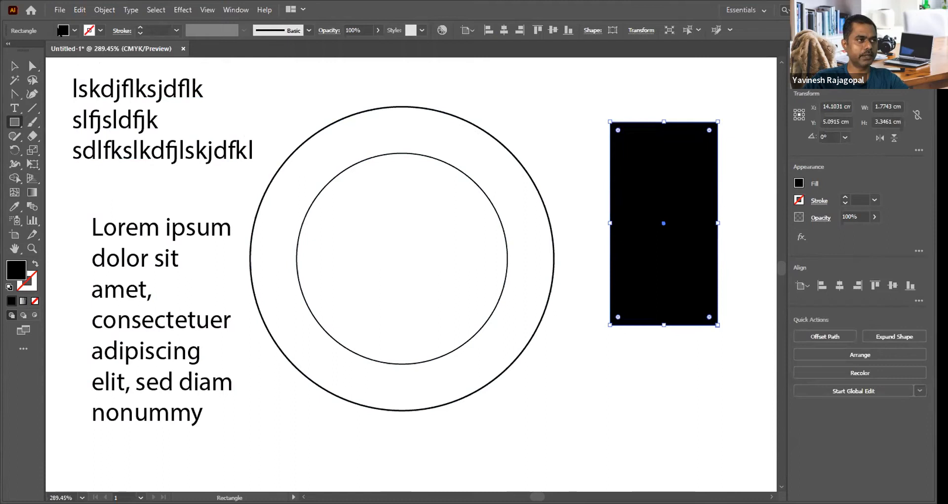
# Step: Give the rectangle no fill and a black stroke, and deselect it
pyautogui.click(74, 31)
pyautogui.click(7, 50)
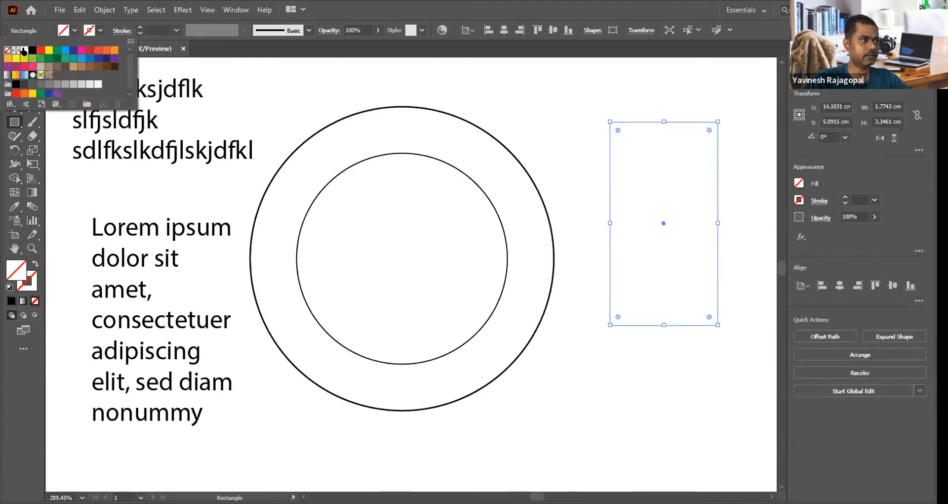
pyautogui.click(101, 32)
pyautogui.click(100, 31)
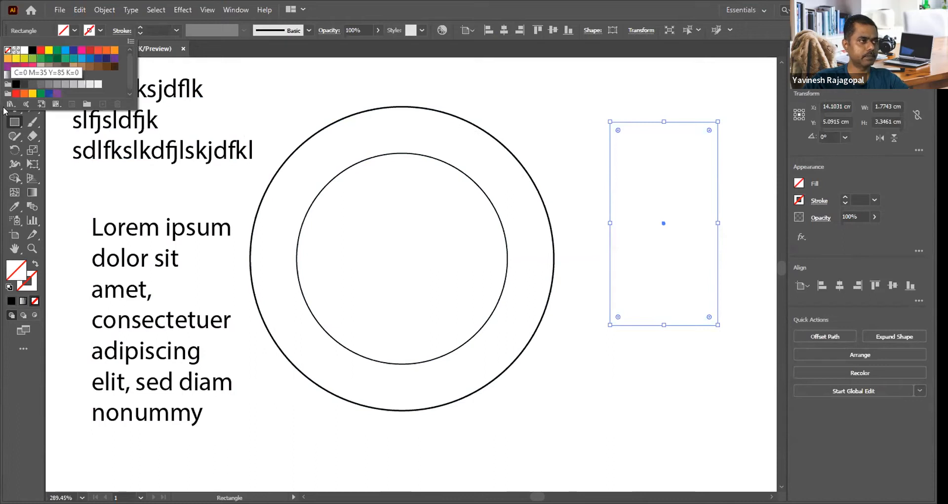
pyautogui.click(32, 50)
pyautogui.click(543, 77)
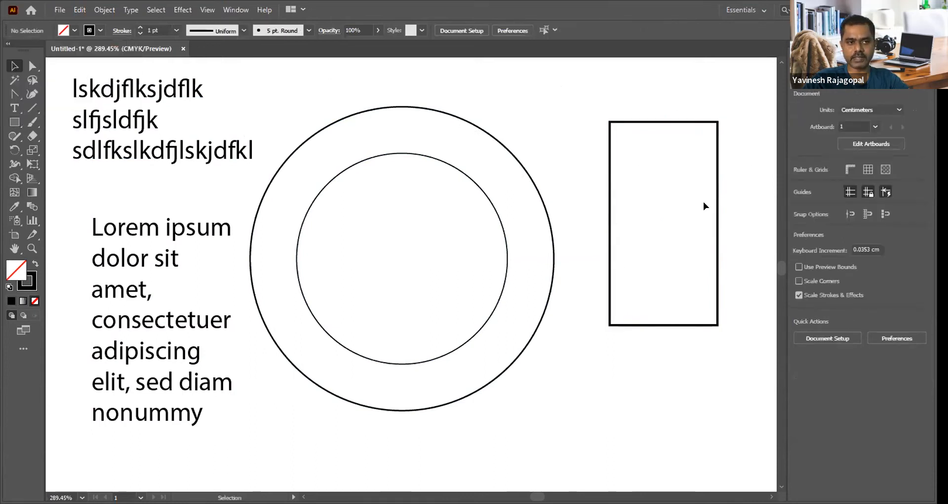
# Step: Convert the rectangle to area text at 6 pt and fill it with repeated "Lorem ipsum dolor sit amet, consectetuer" text
pyautogui.click(14, 108)
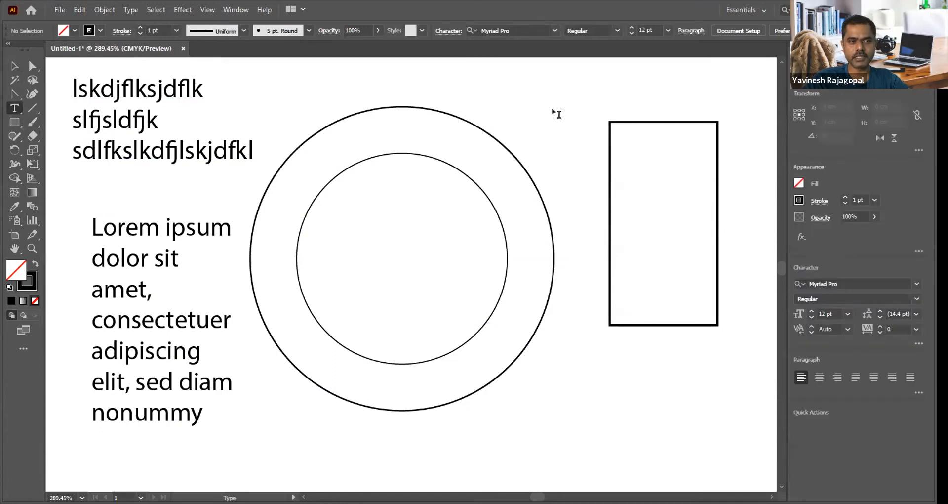
pyautogui.click(618, 125)
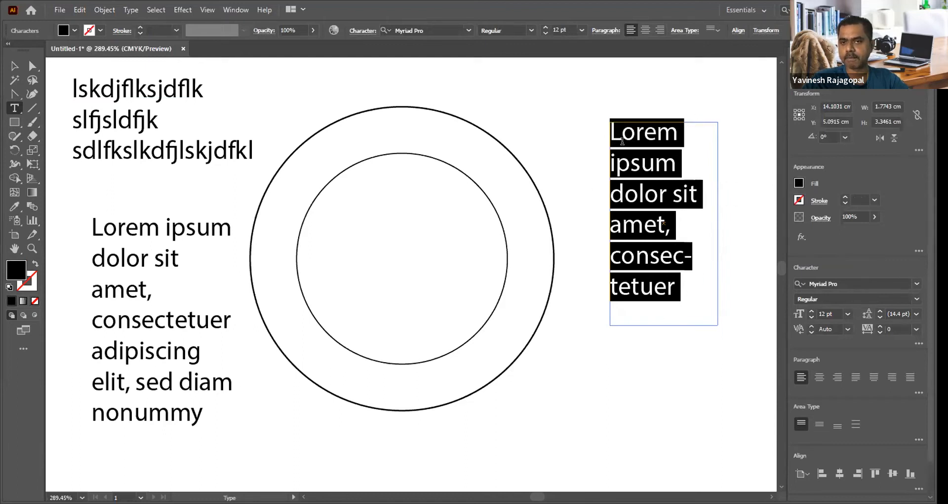
pyautogui.hotkey('ctrl', 'shift', ',')
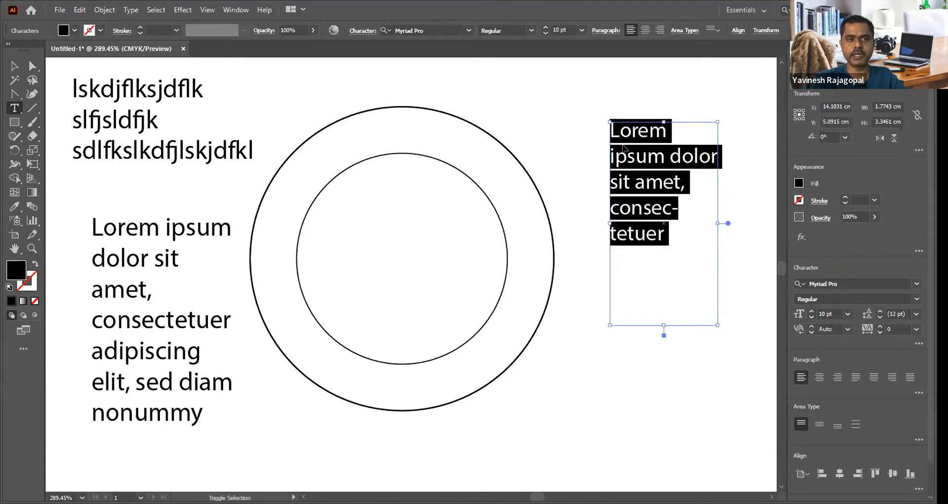
pyautogui.hotkey('ctrl', 'shift', ',')
pyautogui.hotkey('ctrl', 'shift', ',')
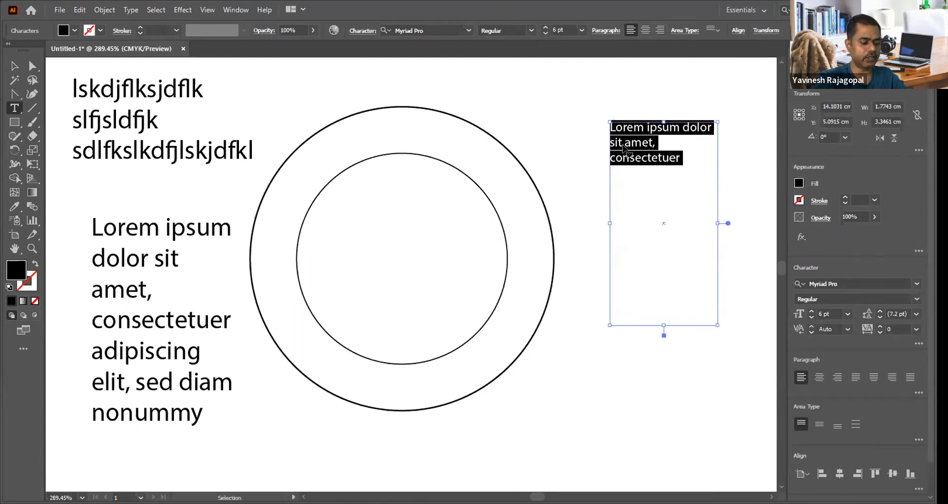
pyautogui.press('Escape')
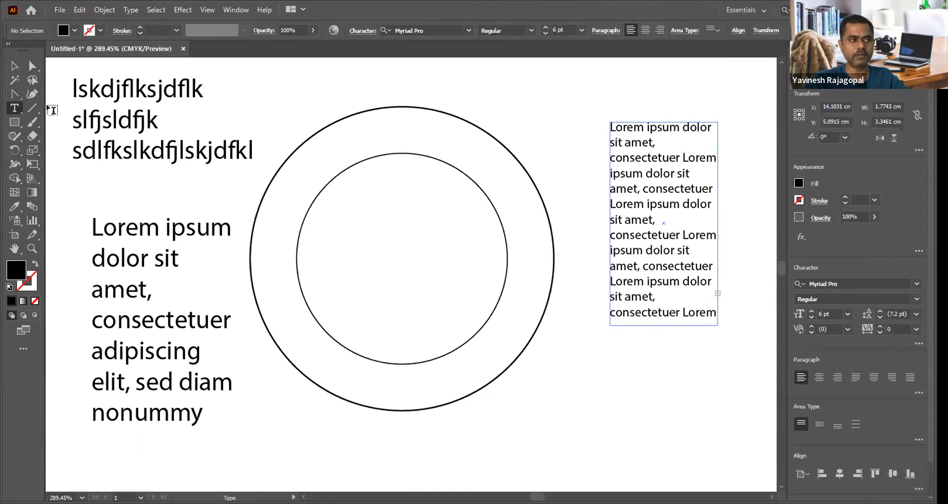
# Step: Try filling the inner circle with placeholder area text justified with the last line aligned left, and undo it
pyautogui.click(370, 154)
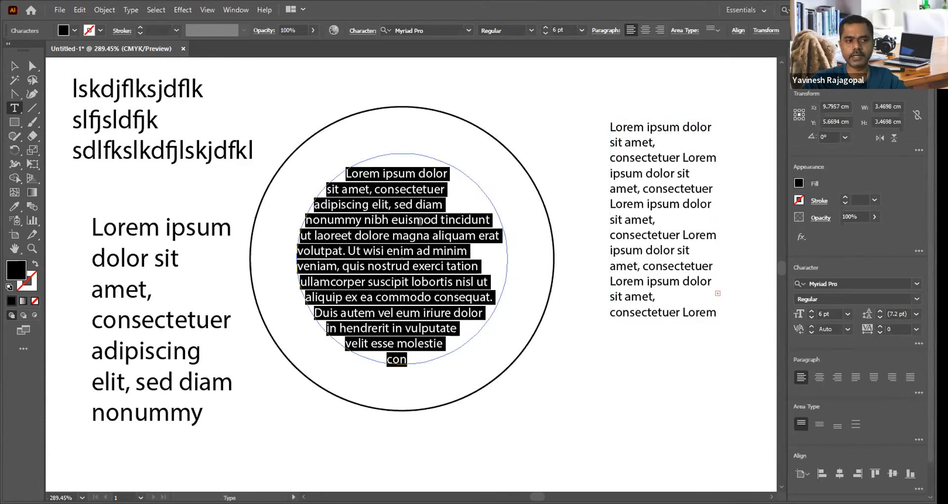
pyautogui.click(428, 232)
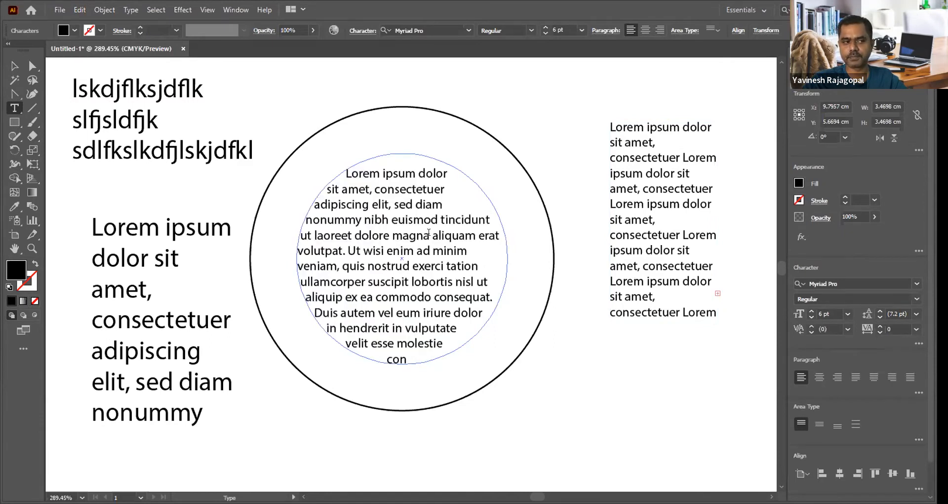
pyautogui.hotkey('ctrl', 'a')
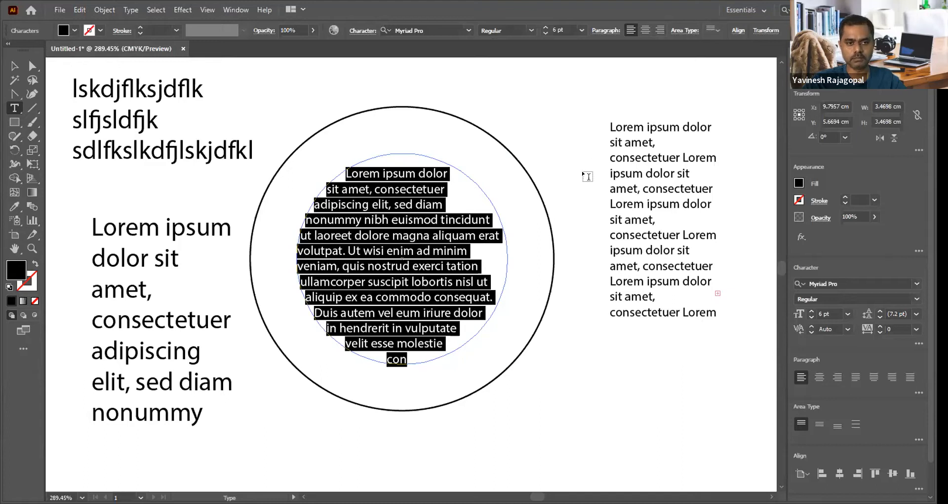
pyautogui.click(856, 377)
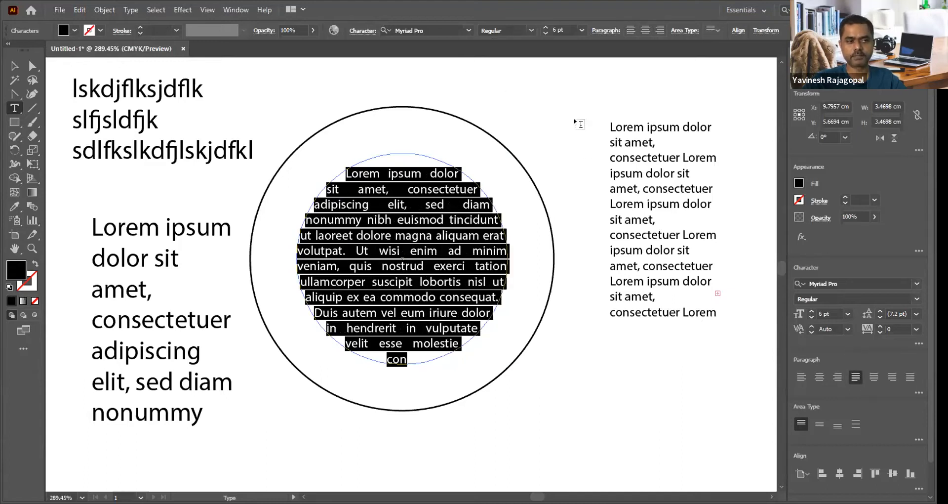
pyautogui.keyDown('ctrl'); pyautogui.click(548, 106); pyautogui.keyUp('ctrl')
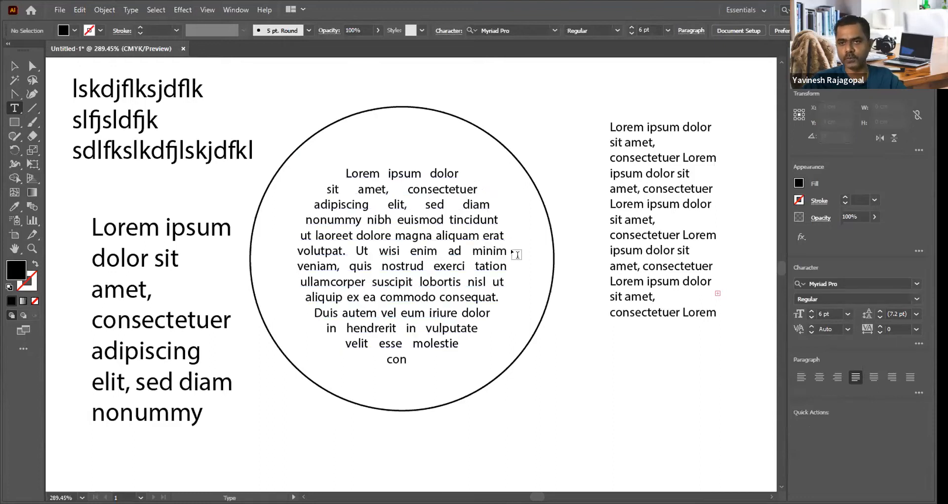
pyautogui.hotkey('ctrl', 'z')
pyautogui.hotkey('ctrl', 'z')
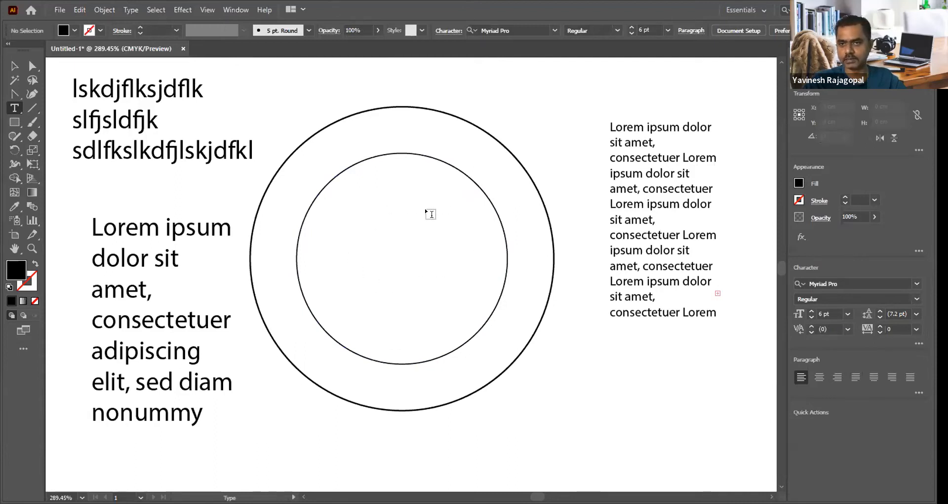
# Step: Run Lorem ipsum placeholder text around the inner circle with the Type on a Path tool
pyautogui.click(14, 108)
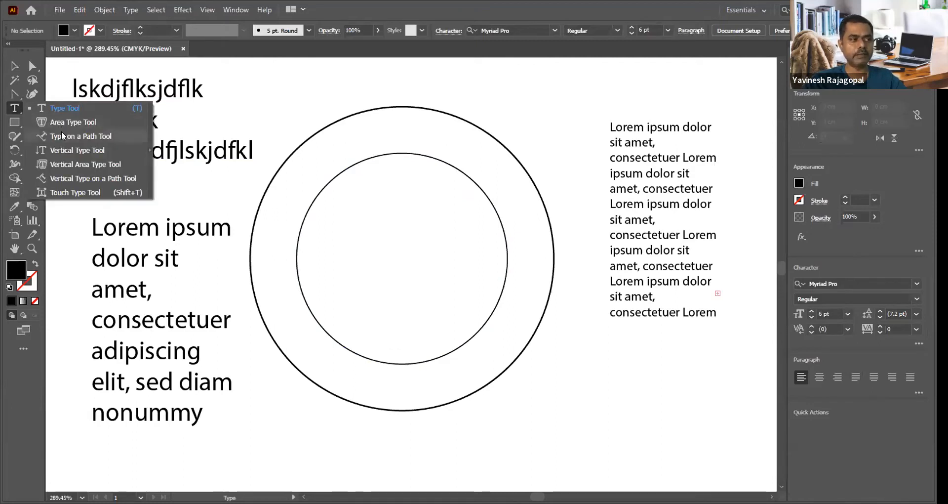
pyautogui.click(91, 134)
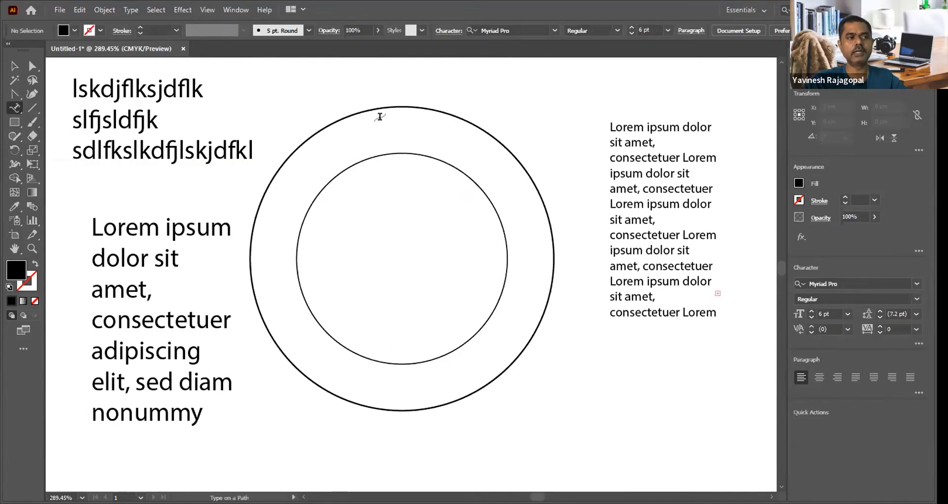
pyautogui.click(380, 151)
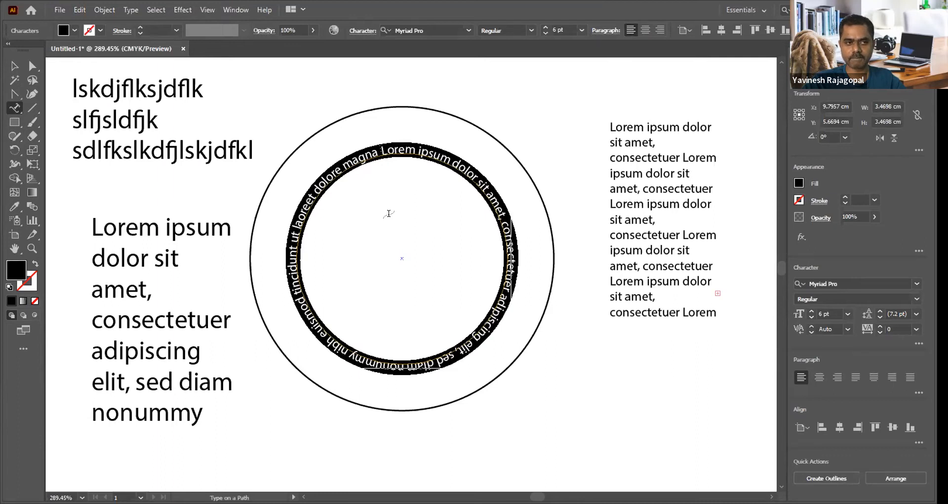
pyautogui.click(14, 66)
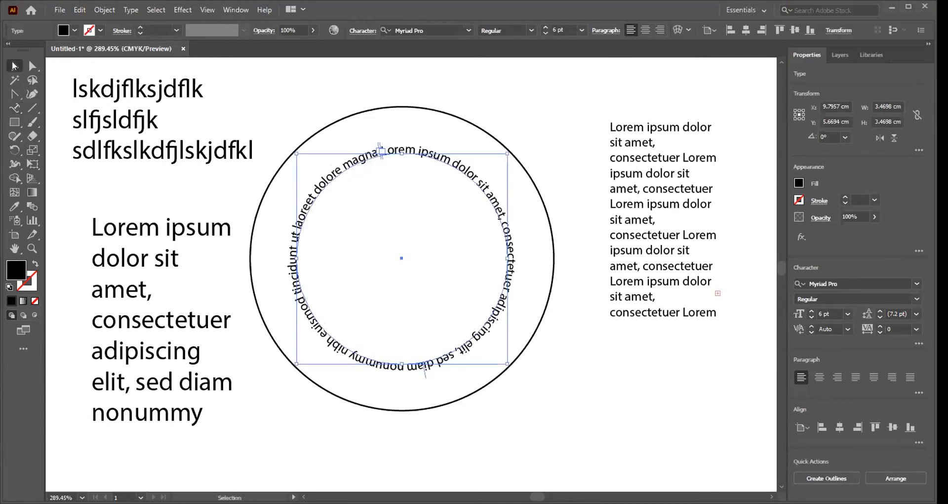
# Step: Delete the point text, both area text boxes and the circular path text, keeping only the outer circle
pyautogui.click(107, 138)
pyautogui.click(116, 151)
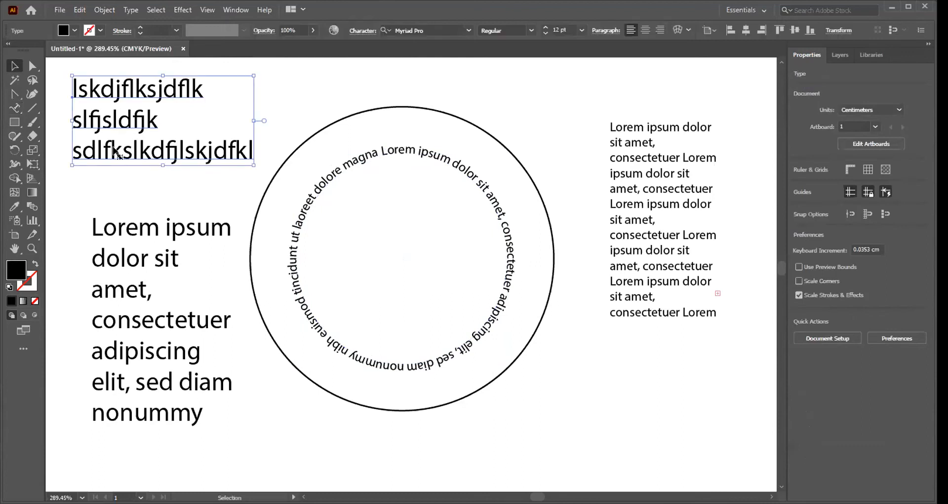
pyautogui.click(136, 232)
pyautogui.press('Delete')
pyautogui.click(656, 171)
pyautogui.press('Delete')
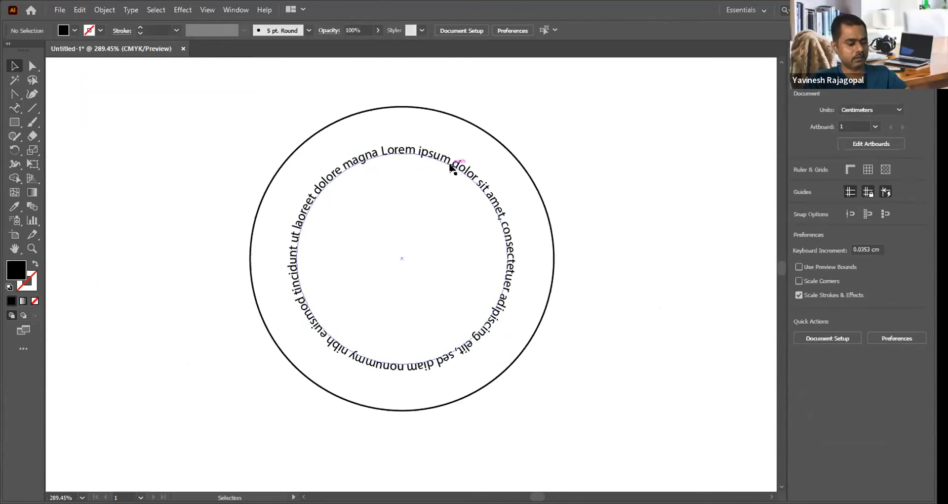
pyautogui.click(451, 166)
pyautogui.press('Delete')
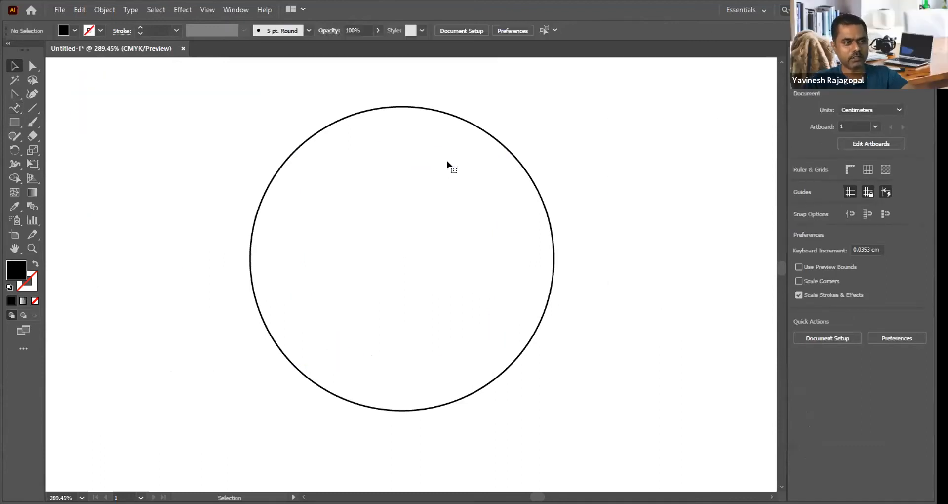
# Step: Duplicate the 5 cm circle concentrically, scaling the copy proportionally to about 3.52 cm
pyautogui.click(427, 108)
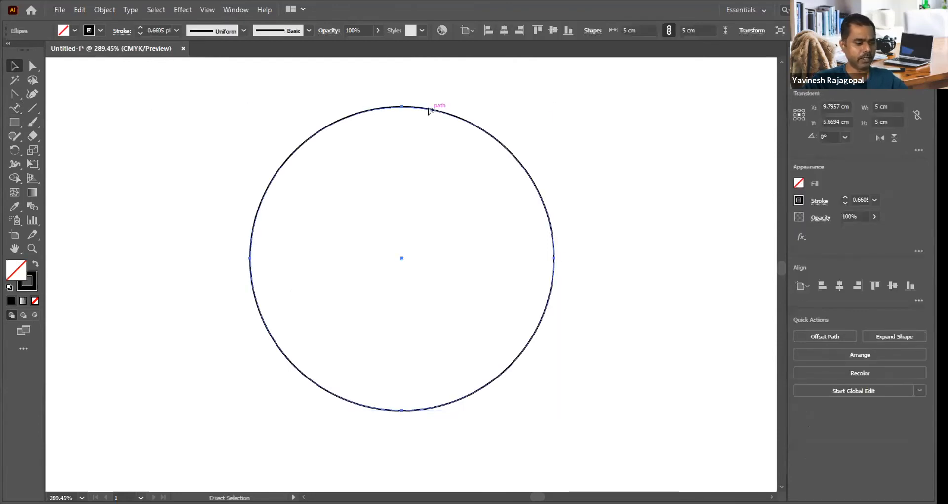
pyautogui.press('v')
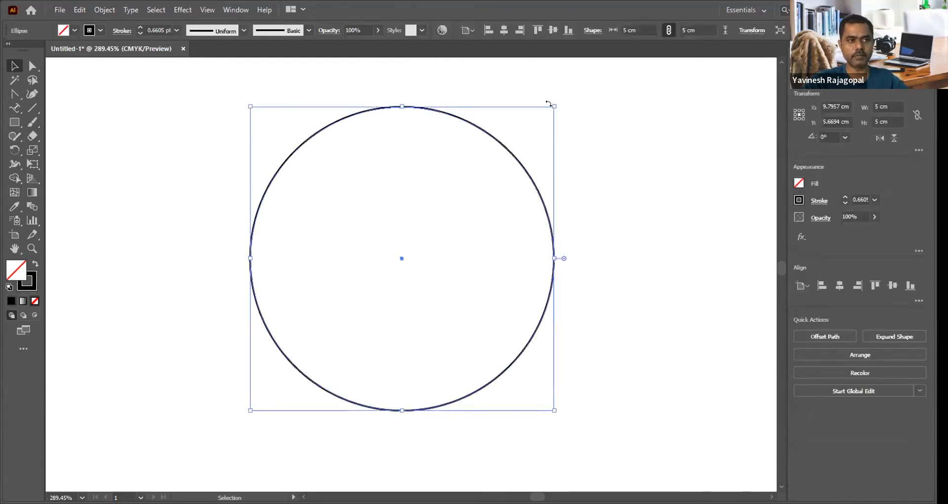
pyautogui.moveTo(552, 102); pyautogui.dragTo(509, 134)
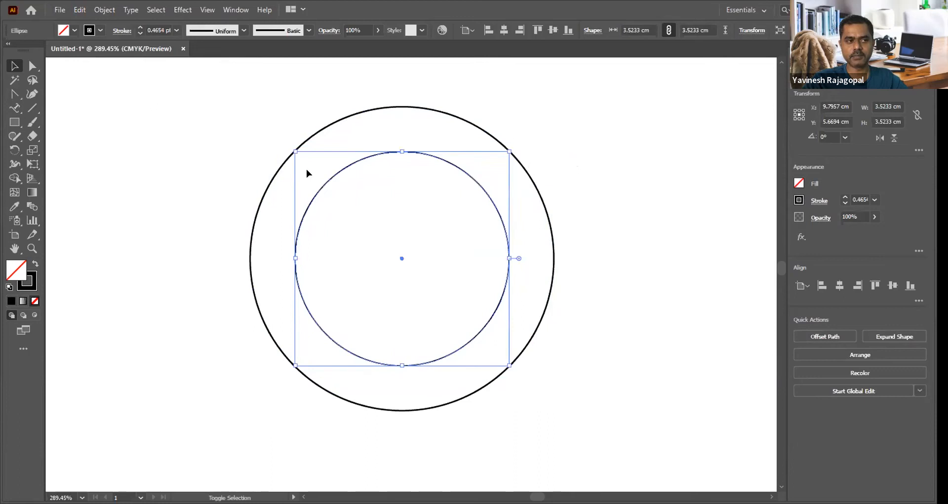
# Step: Run Lorem ipsum placeholder text around the inner circle with the Type on a Path tool
pyautogui.click(14, 110)
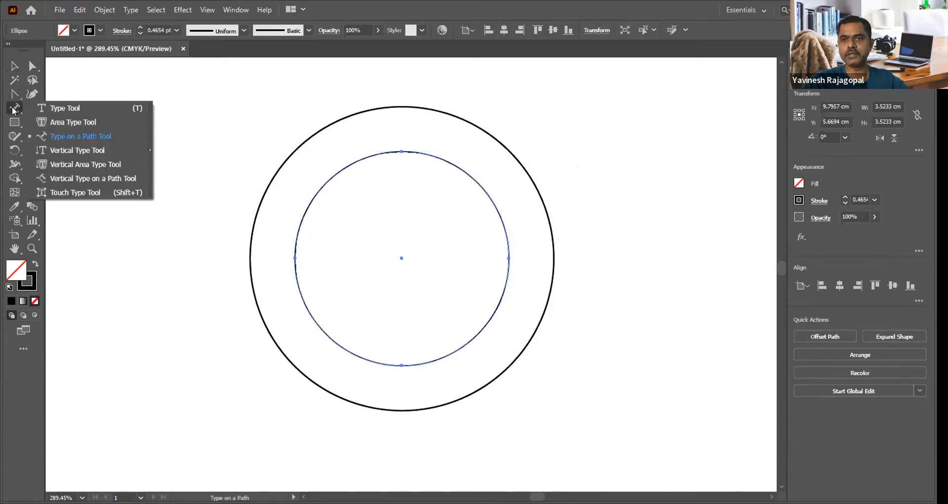
pyautogui.click(77, 134)
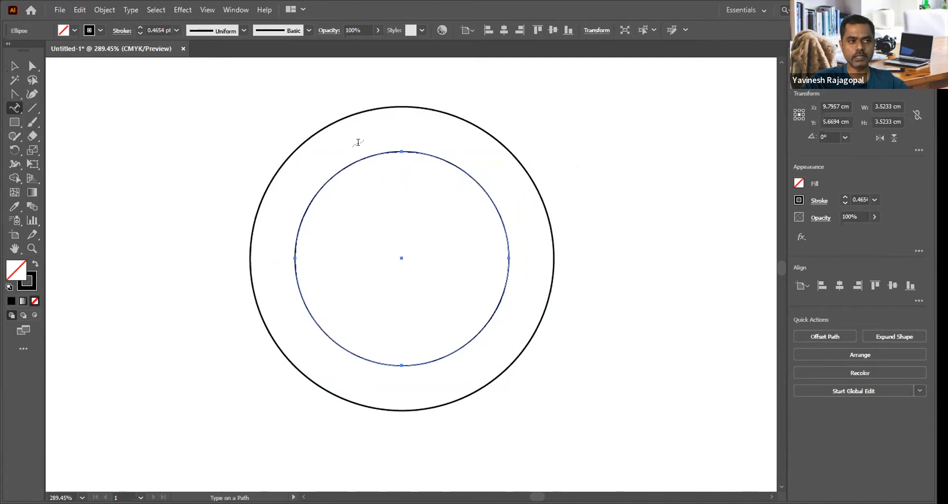
pyautogui.click(361, 155)
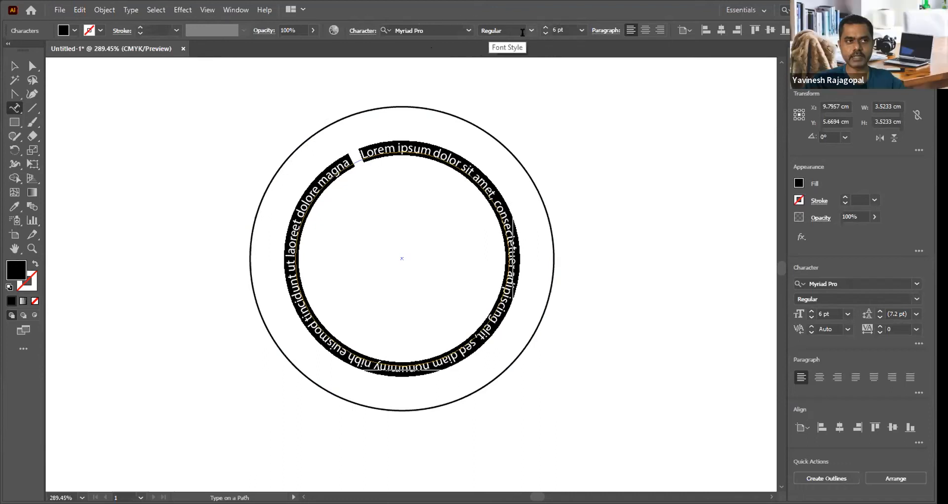
# Step: Set the font size of the circular path text to 21 pt and deselect it
pyautogui.click(566, 29)
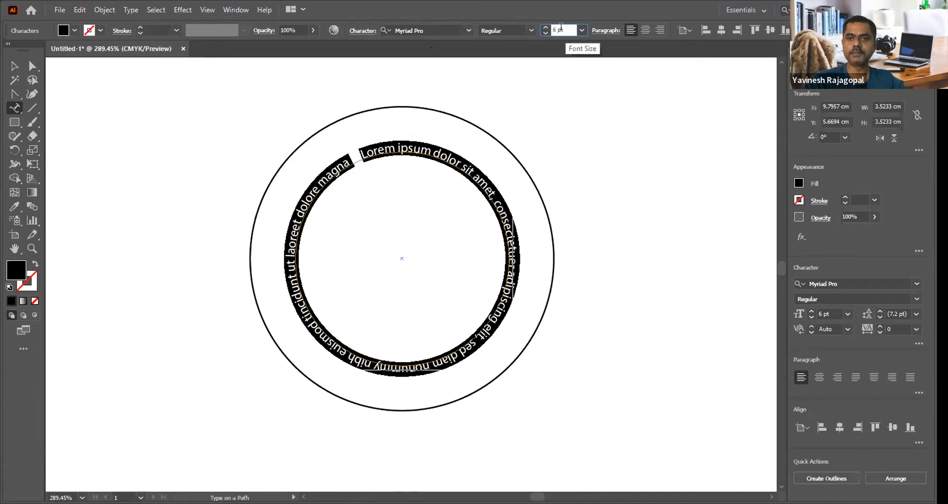
pyautogui.press('Up')
pyautogui.press('Up')
pyautogui.press('Up')
pyautogui.press('Up')
pyautogui.press('Up')
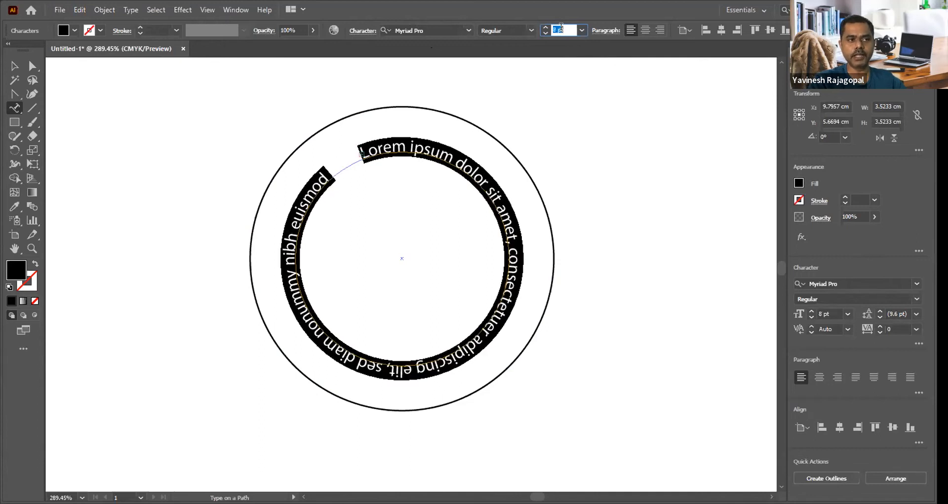
pyautogui.press('Up')
pyautogui.press('Up')
pyautogui.press('Up')
pyautogui.press('Up')
pyautogui.press('Up')
pyautogui.press('Up')
pyautogui.press('Up')
pyautogui.press('Up')
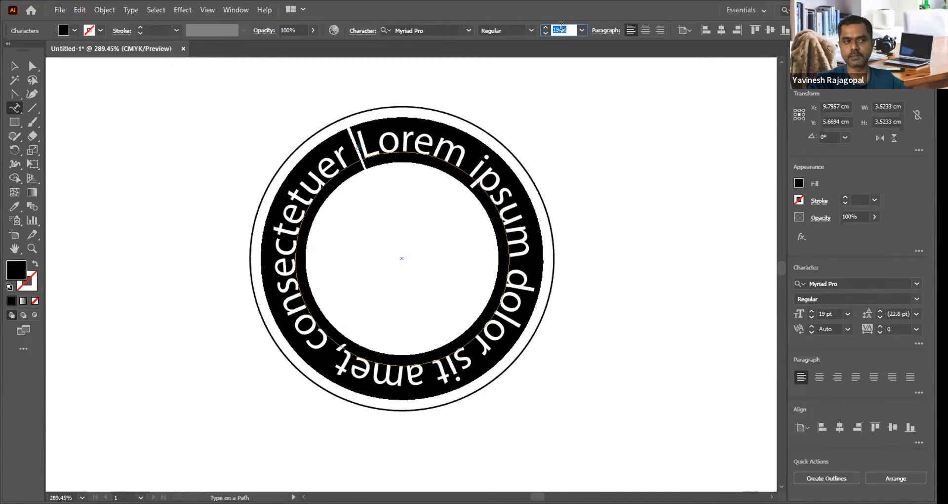
pyautogui.press('Up')
pyautogui.press('Up')
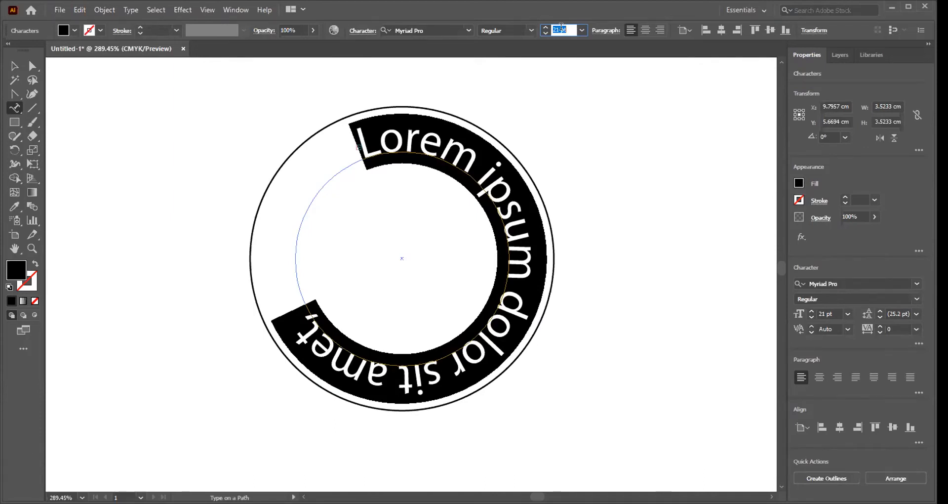
pyautogui.click(14, 66)
pyautogui.click(135, 95)
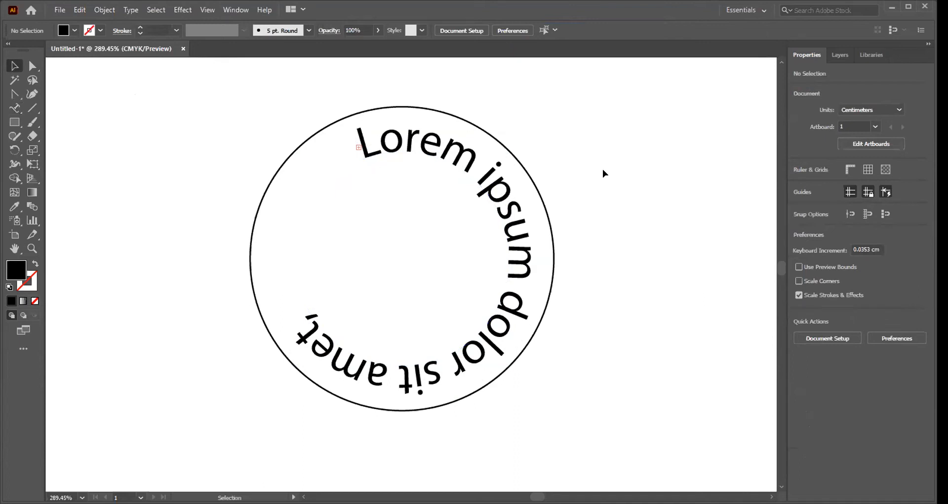
pyautogui.press('a')
pyautogui.hotkey('ctrl', 'a')
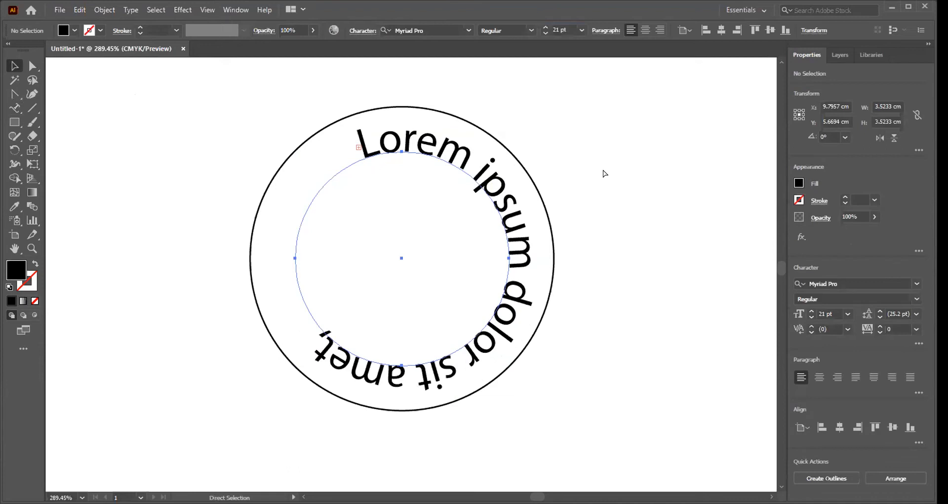
pyautogui.hotkey('ctrl', 'shift', 'z')
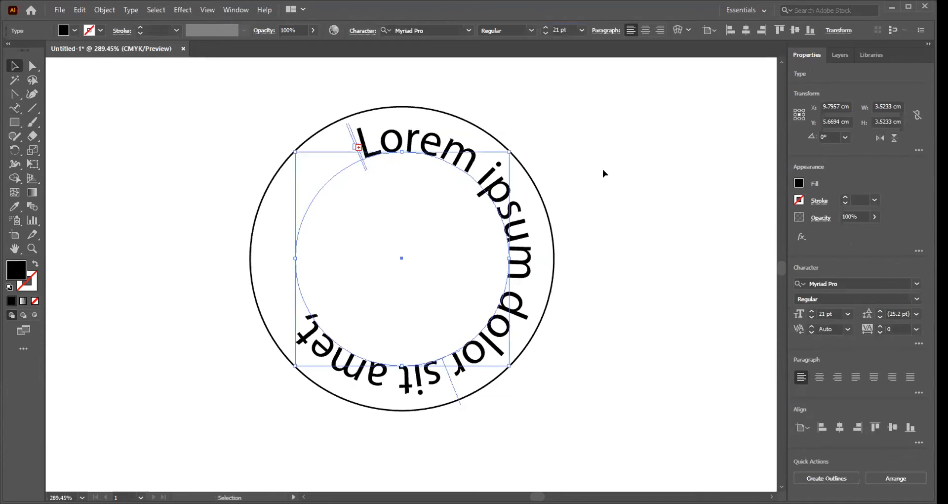
pyautogui.click(588, 148)
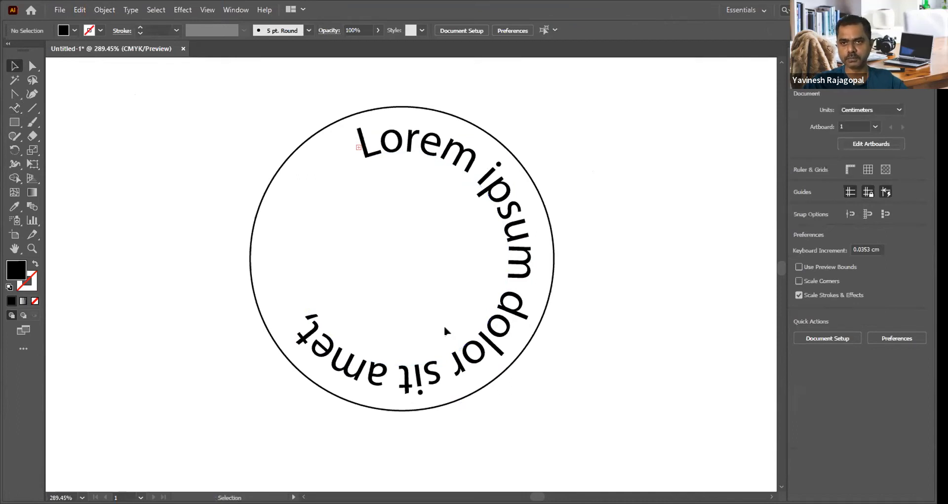
pyautogui.click(14, 108)
pyautogui.rightClick(12, 108)
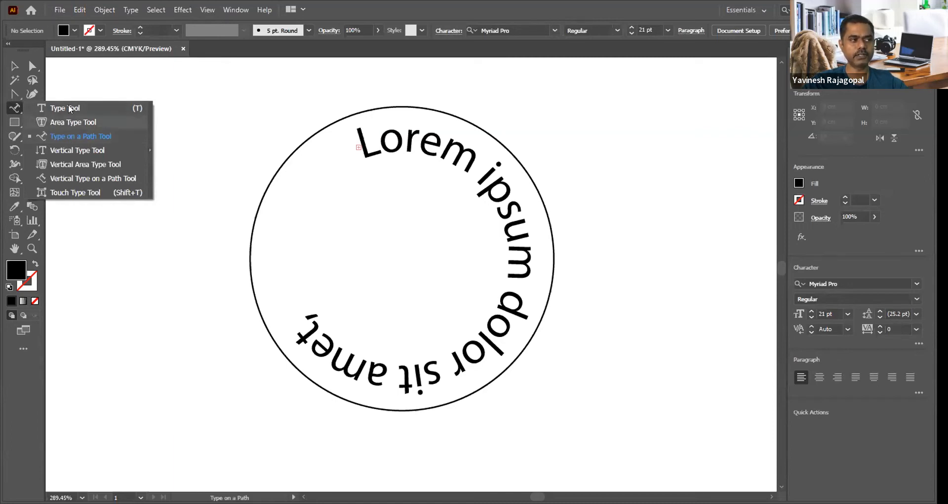
pyautogui.click(68, 134)
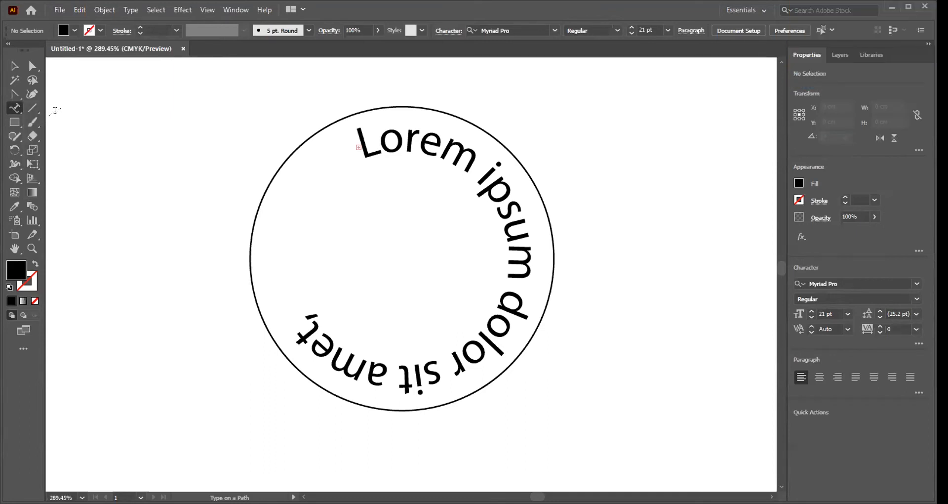
pyautogui.click(14, 66)
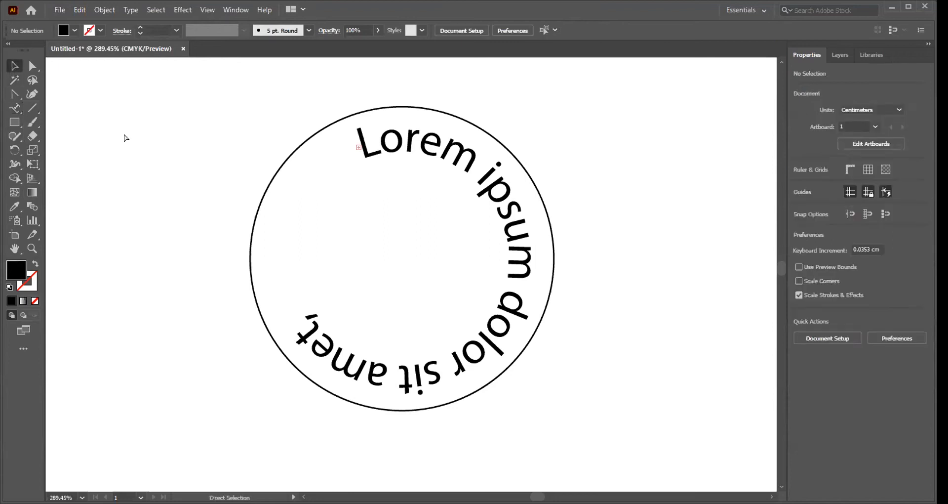
# Step: Undo all the font size increases and the placeholder path text on the inner circle
pyautogui.hotkey('ctrl', 'z')
pyautogui.hotkey('ctrl', 'z')
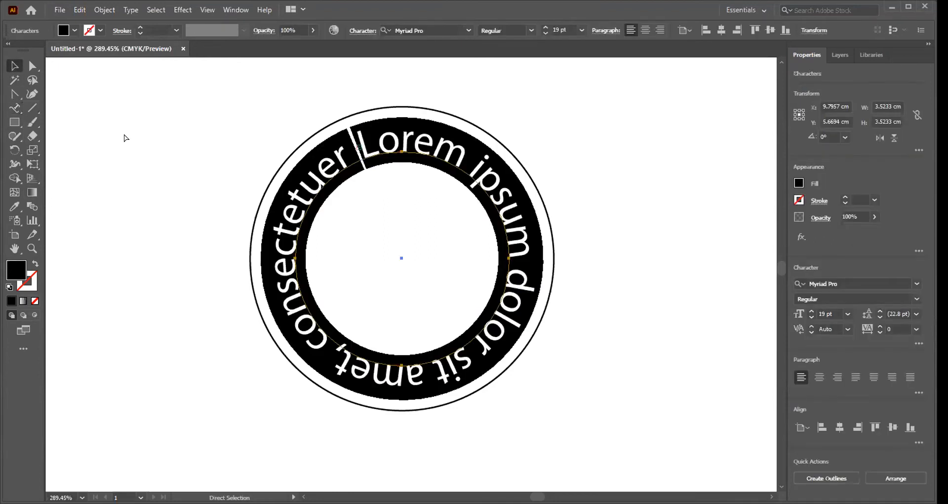
pyautogui.hotkey('ctrl', 'z')
pyautogui.hotkey('ctrl', 'z')
pyautogui.hotkey('ctrl', 'z')
pyautogui.hotkey('ctrl', 'z')
pyautogui.hotkey('ctrl', 'z')
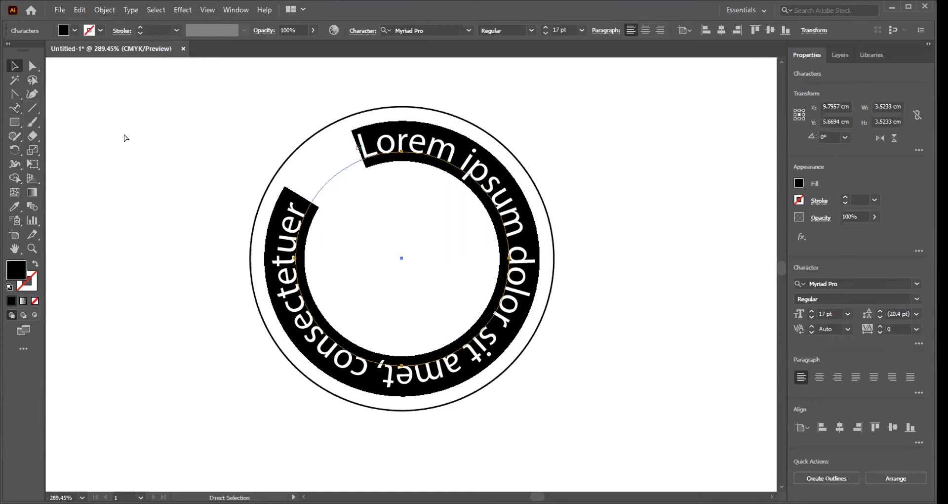
pyautogui.hotkey('ctrl', 'z')
pyautogui.hotkey('ctrl', 'z')
pyautogui.hotkey('ctrl', 'z')
pyautogui.hotkey('ctrl', 'z')
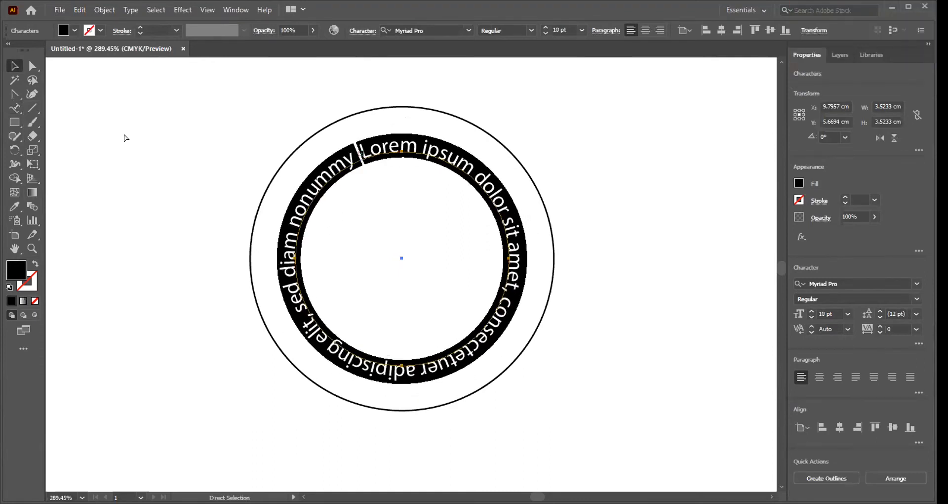
pyautogui.hotkey('ctrl', 'z')
pyautogui.hotkey('ctrl', 'z')
pyautogui.hotkey('ctrl', 'z')
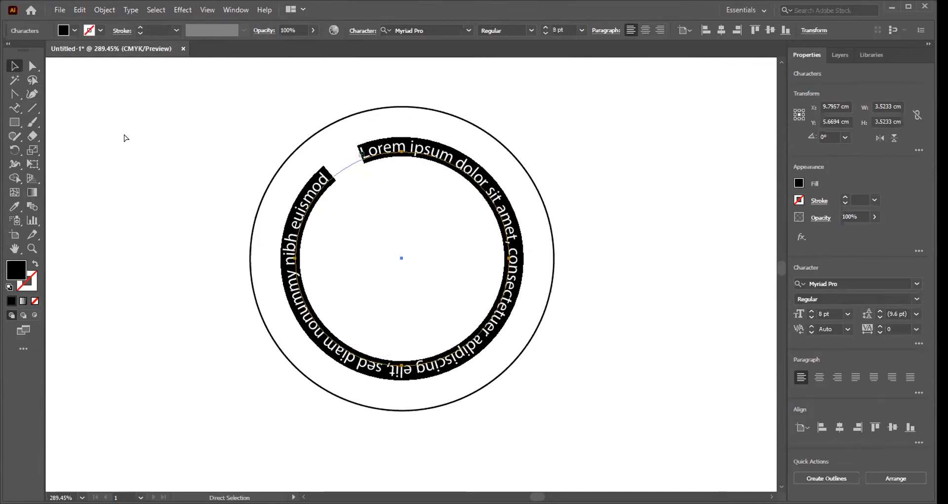
pyautogui.hotkey('ctrl', 'z')
pyautogui.hotkey('ctrl', 'z')
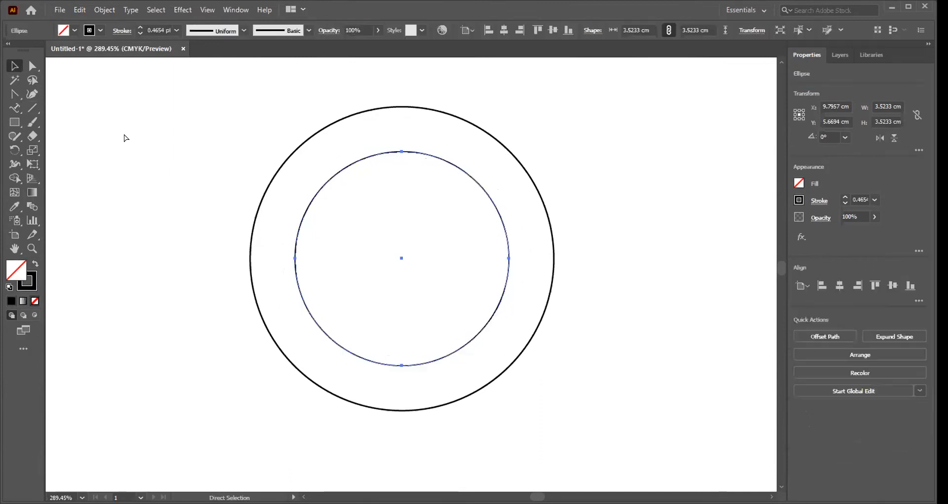
# Step: Delete the inner circle, keeping only the 5 cm outer circle
pyautogui.press('v')
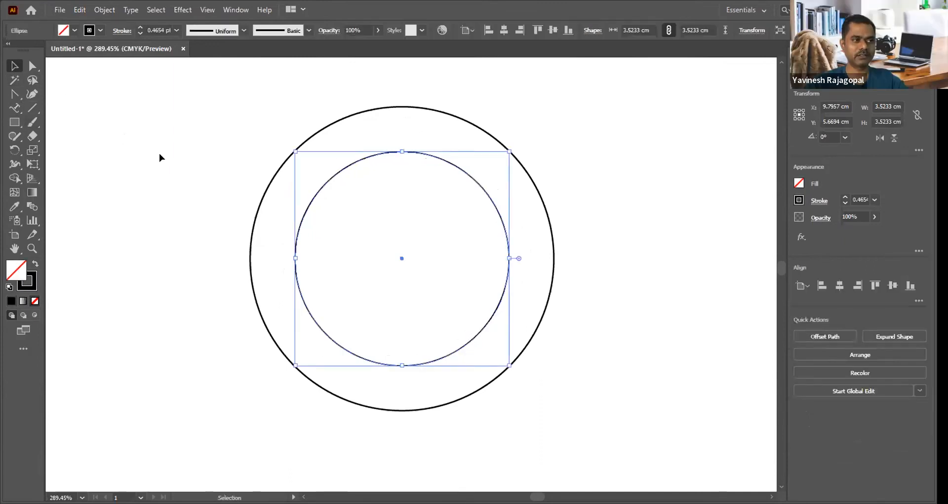
pyautogui.click(179, 166)
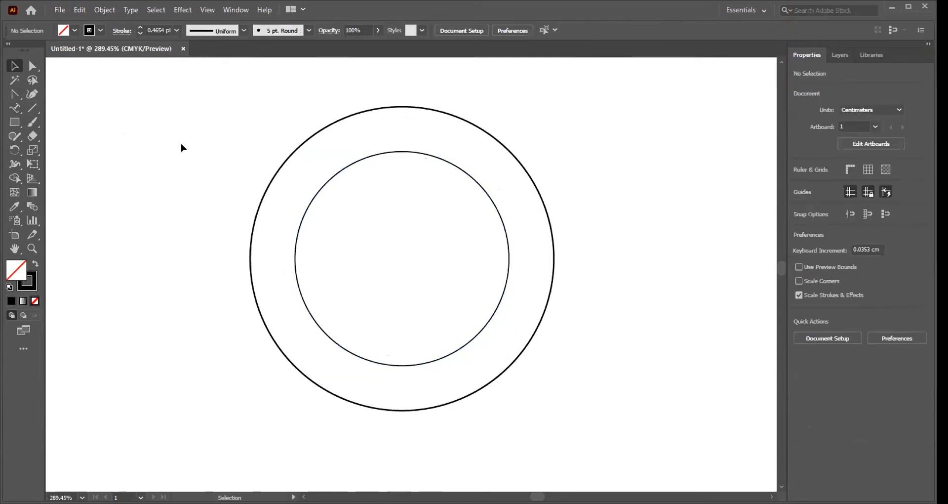
pyautogui.click(409, 152)
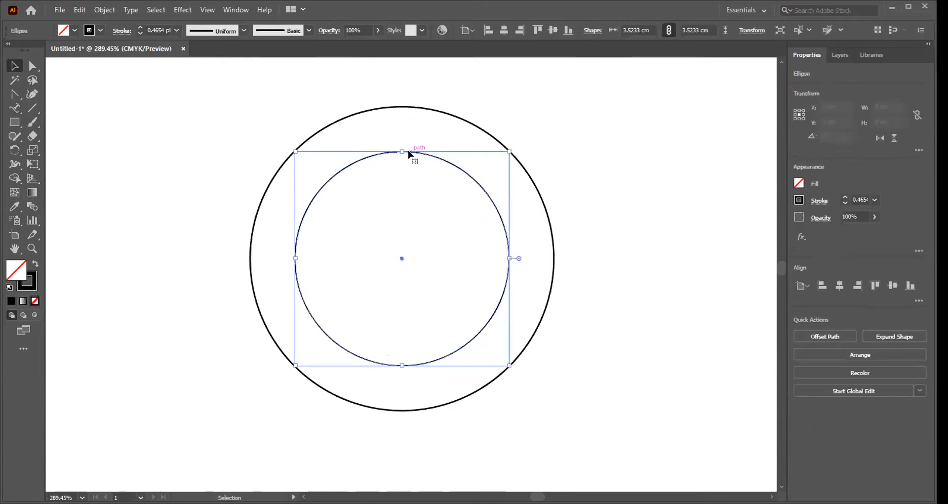
pyautogui.press('Delete')
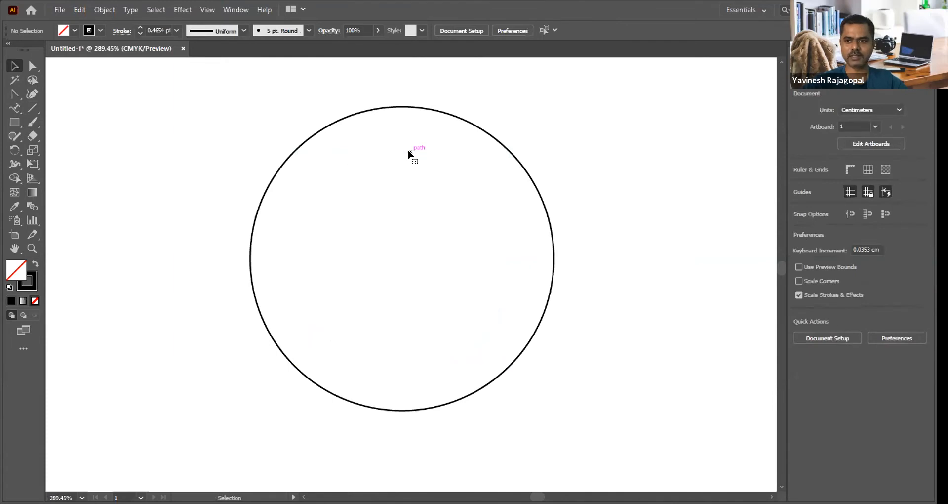
# Step: Duplicate the 5 cm circle concentrically, scaling the copy proportionally to about 3.46 cm
pyautogui.click(461, 120)
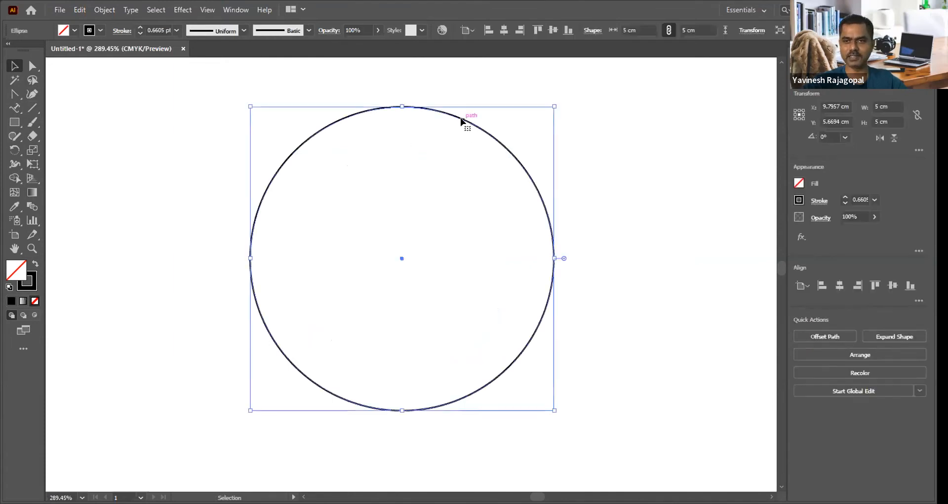
pyautogui.press('a')
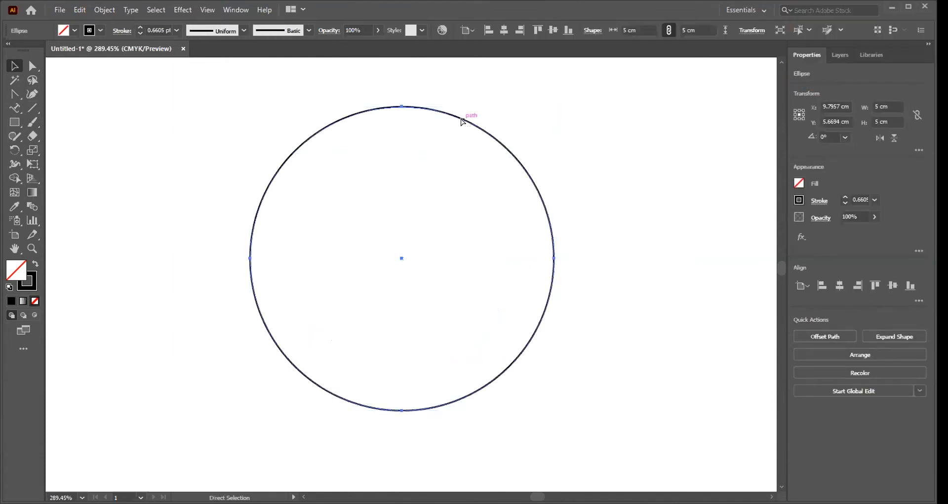
pyautogui.press('v')
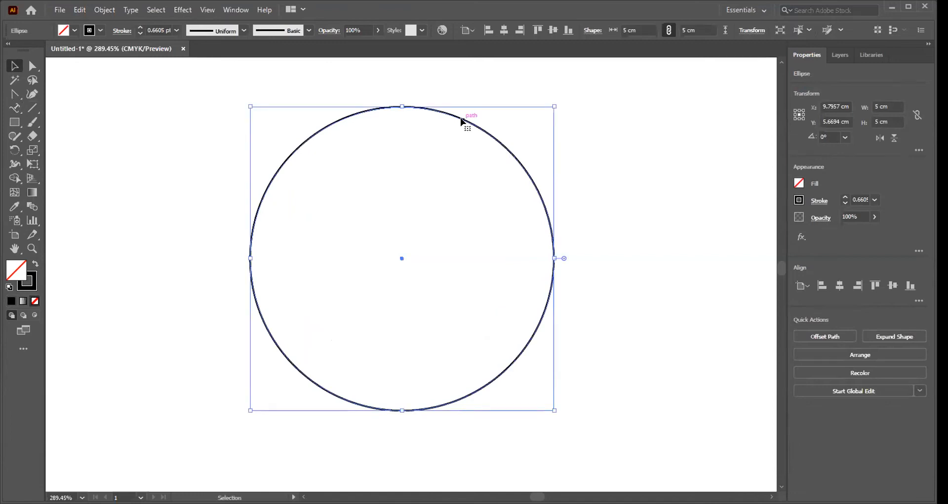
pyautogui.moveTo(553, 105); pyautogui.dragTo(490, 160)
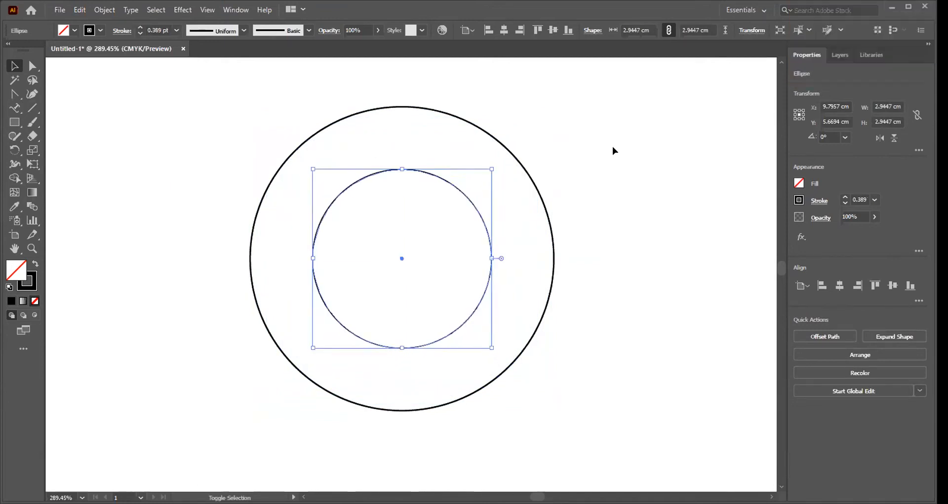
pyautogui.moveTo(492, 169); pyautogui.dragTo(507, 153)
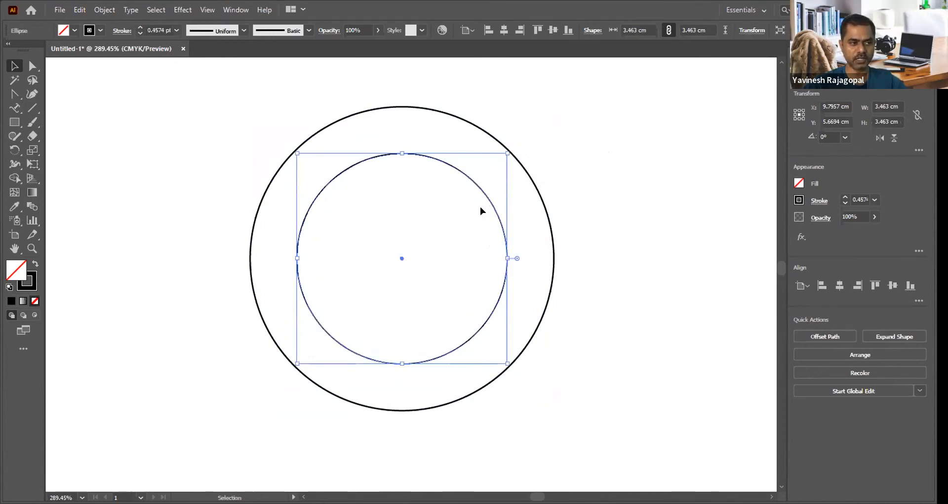
pyautogui.click(570, 131)
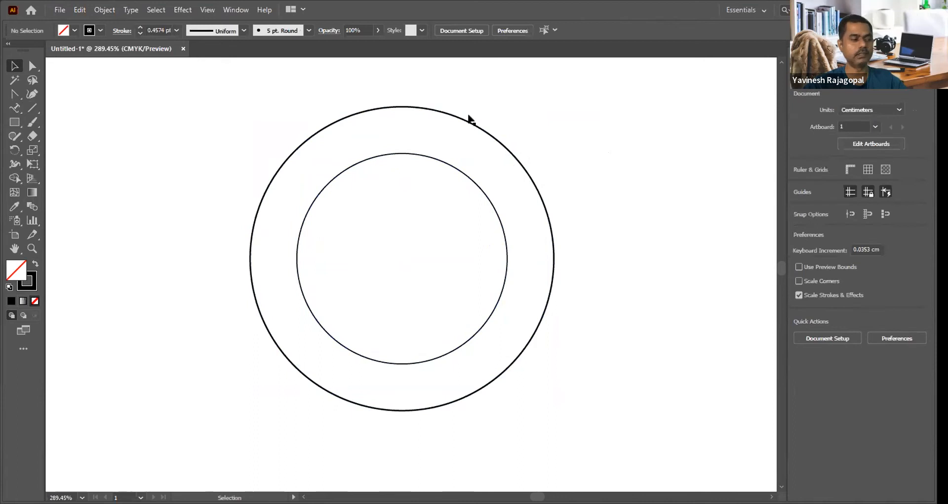
# Step: Run Lorem ipsum placeholder text around the inner circle with the Type on a Path tool and set its font size to 18 pt
pyautogui.moveTo(14, 107); pyautogui.dragTo(69, 139)
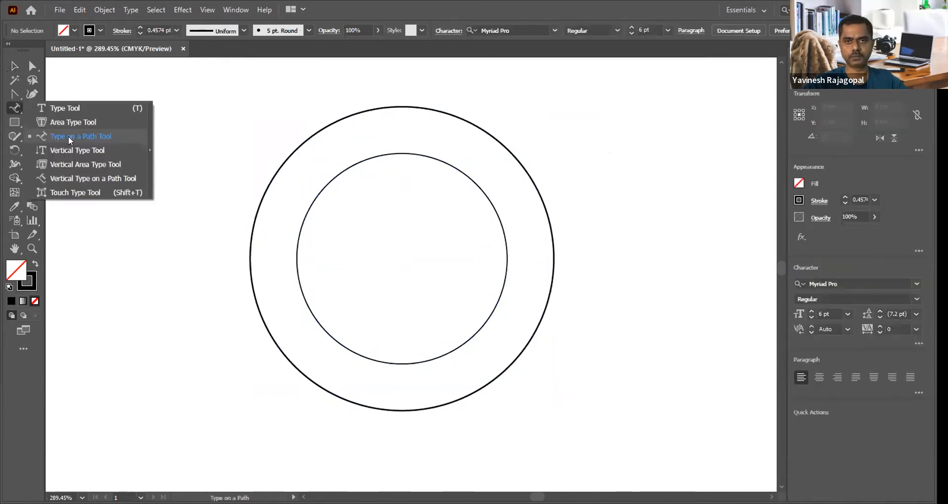
pyautogui.click(69, 141)
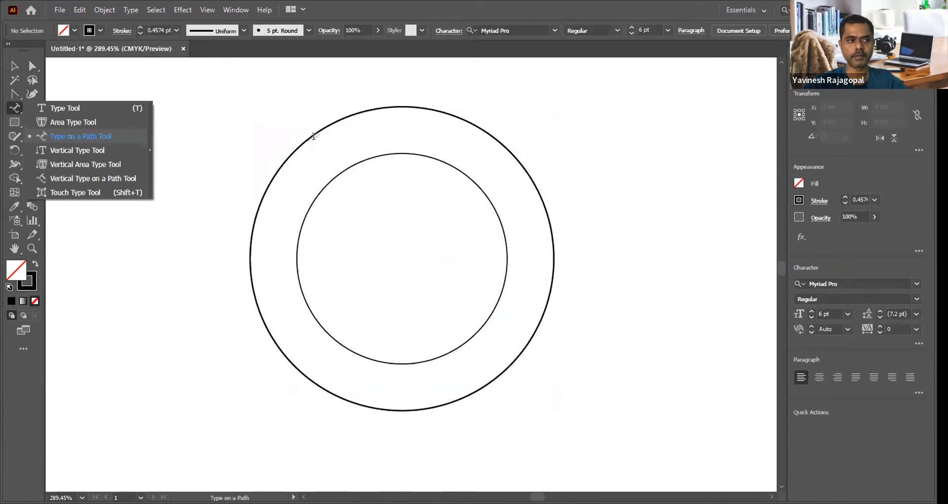
pyautogui.click(354, 158)
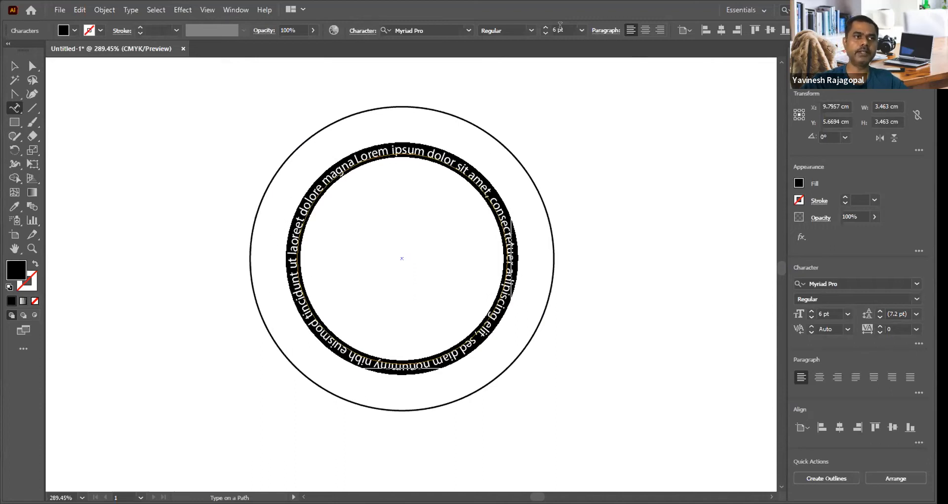
pyautogui.click(581, 30)
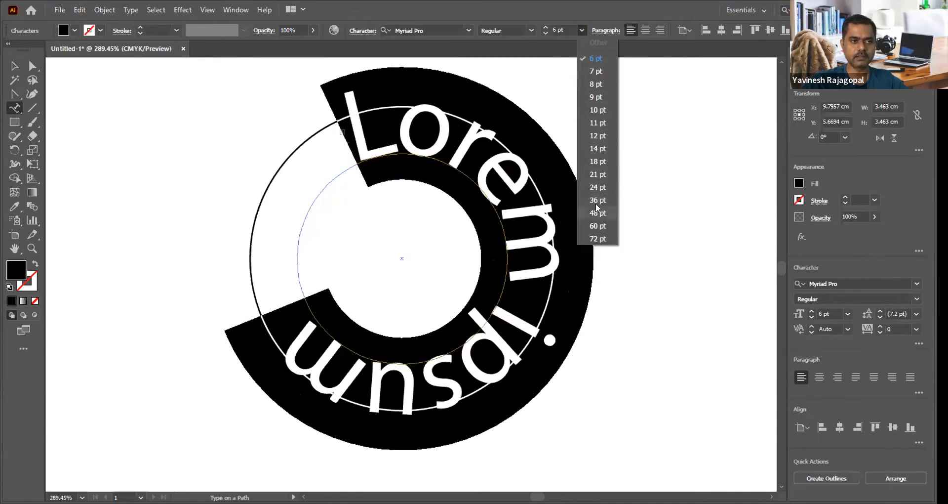
pyautogui.click(597, 162)
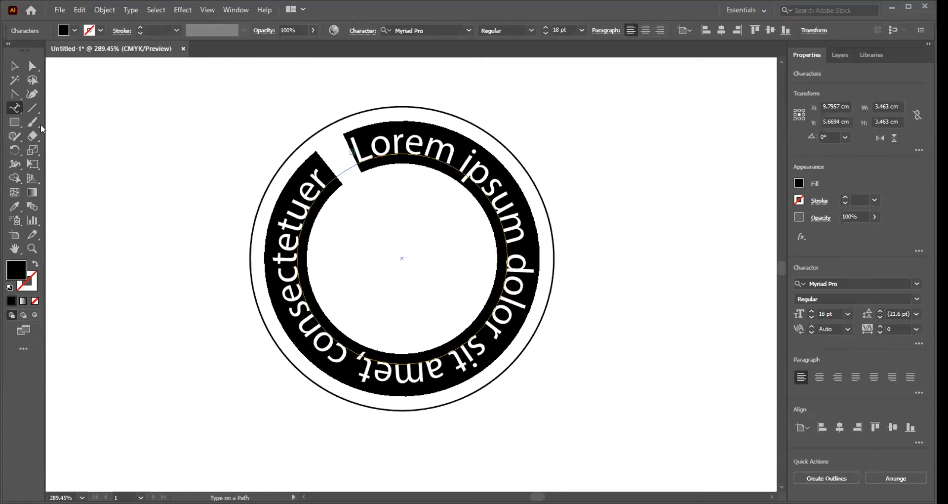
# Step: Examine the Type tool variants in the toolbox and the Advanced and Basic toolbar options
pyautogui.click(15, 109)
pyautogui.click(15, 109)
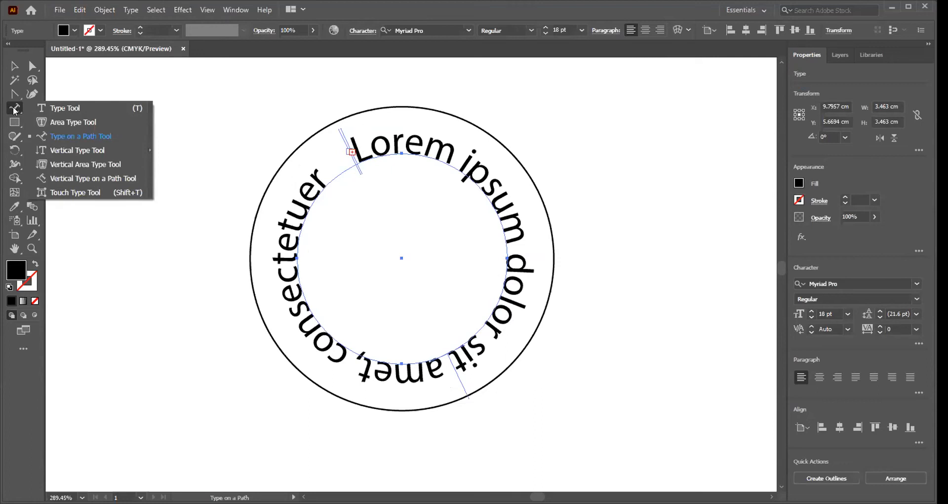
pyautogui.click(15, 110)
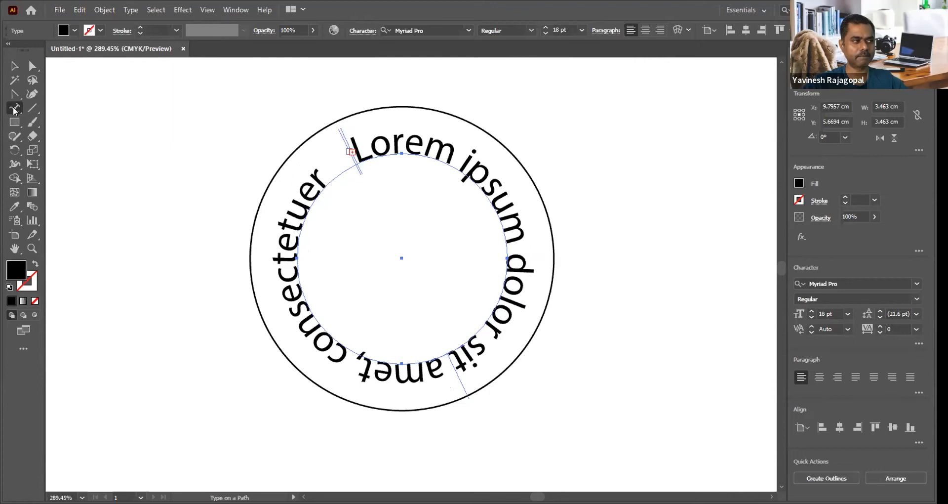
pyautogui.click(15, 110)
pyautogui.click(15, 110)
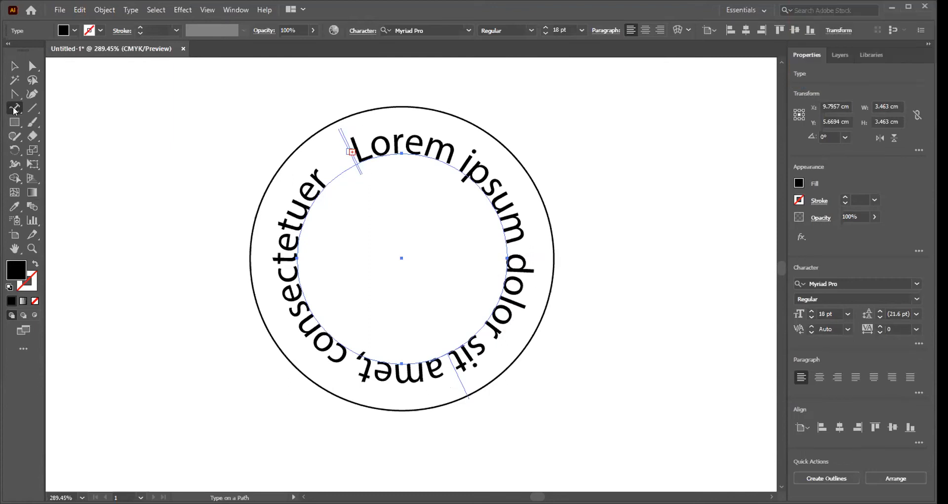
pyautogui.click(232, 12)
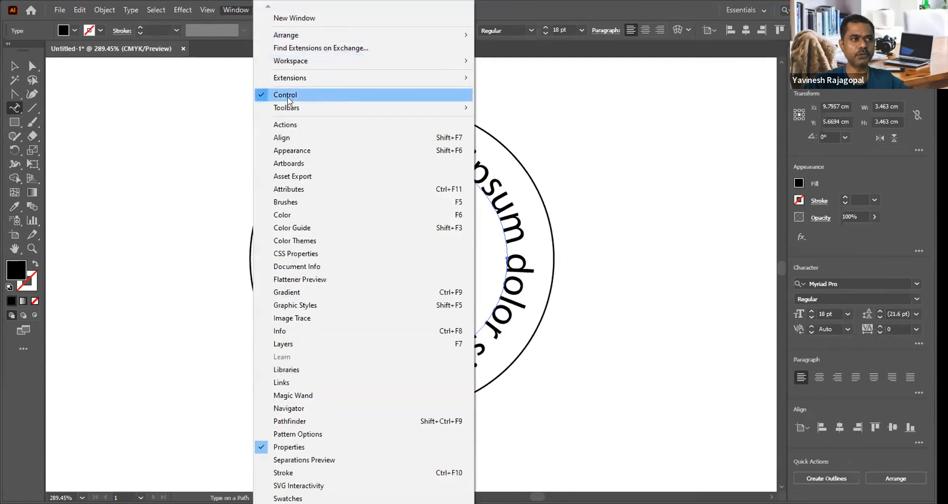
pyautogui.moveTo(289, 108)
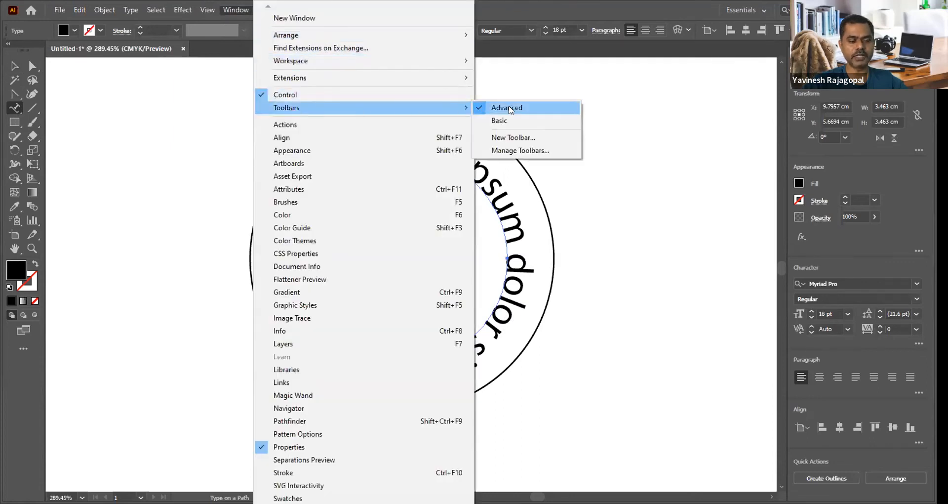
pyautogui.click(17, 109)
pyautogui.click(14, 66)
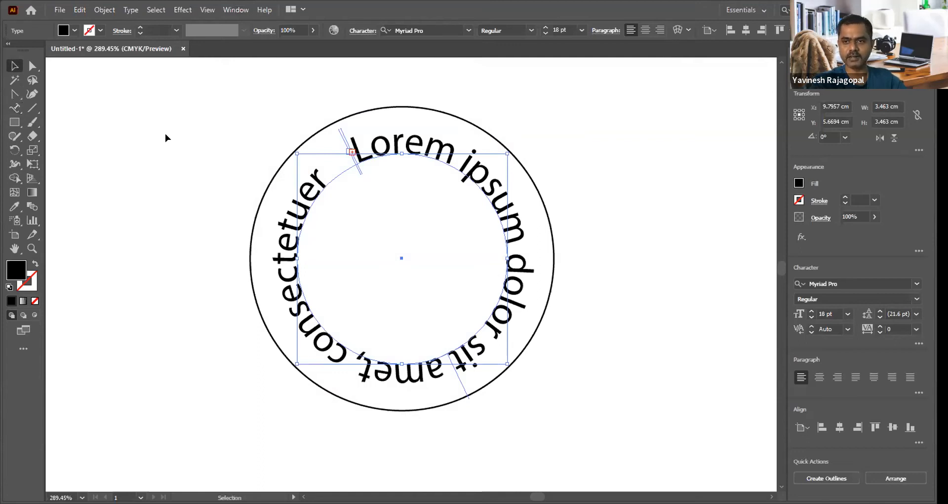
pyautogui.press('a')
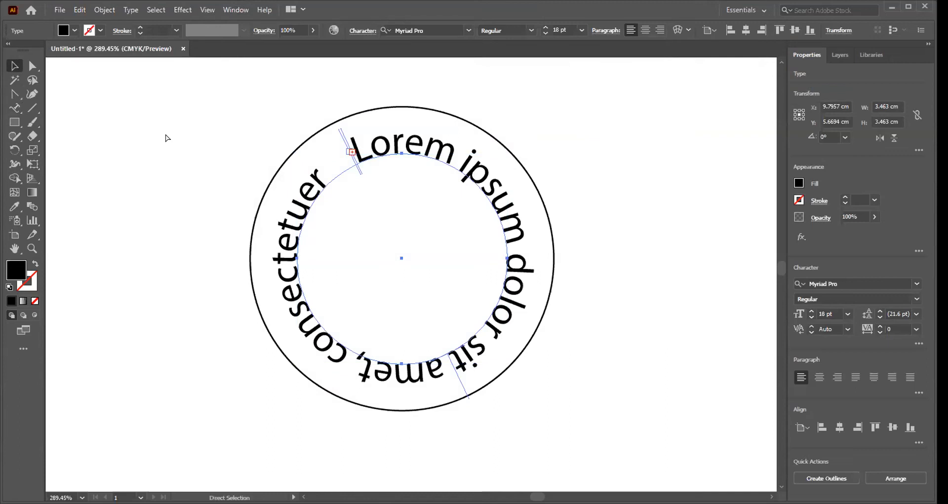
pyautogui.hotkey('ctrl', '-')
pyautogui.hotkey('ctrl', '-')
pyautogui.hotkey('ctrl', '-')
pyautogui.hotkey('ctrl', '-')
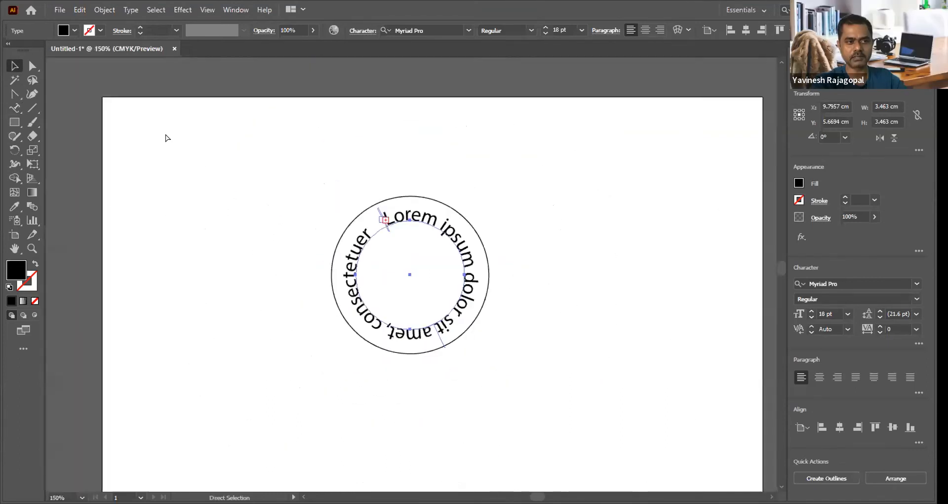
pyautogui.hotkey('ctrl', '+')
pyautogui.hotkey('ctrl', '+')
pyautogui.hotkey('ctrl', '+')
pyautogui.hotkey('ctrl', '+')
pyautogui.hotkey('ctrl', '+')
pyautogui.hotkey('ctrl', '-')
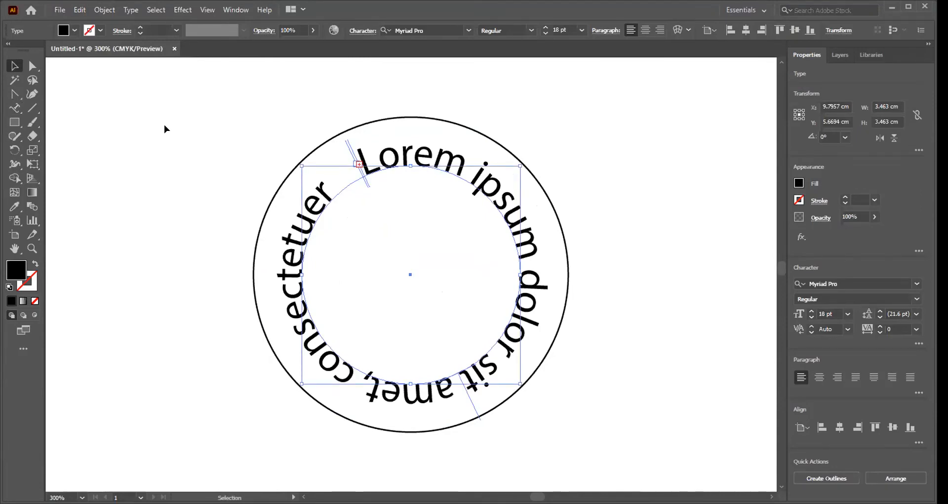
pyautogui.click(164, 124)
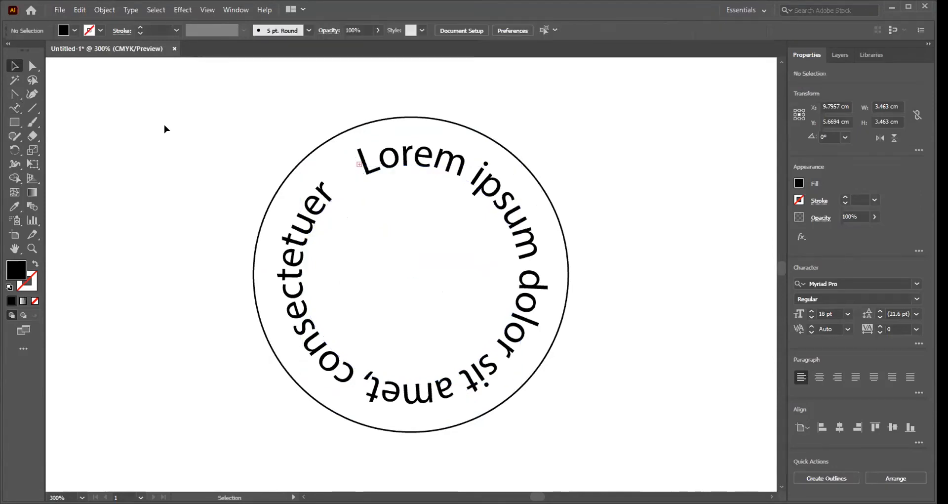
# Step: Replace the placeholder text on the inner circle with "BRAINYMATION STUDIO SDN BHD"
pyautogui.click(417, 157)
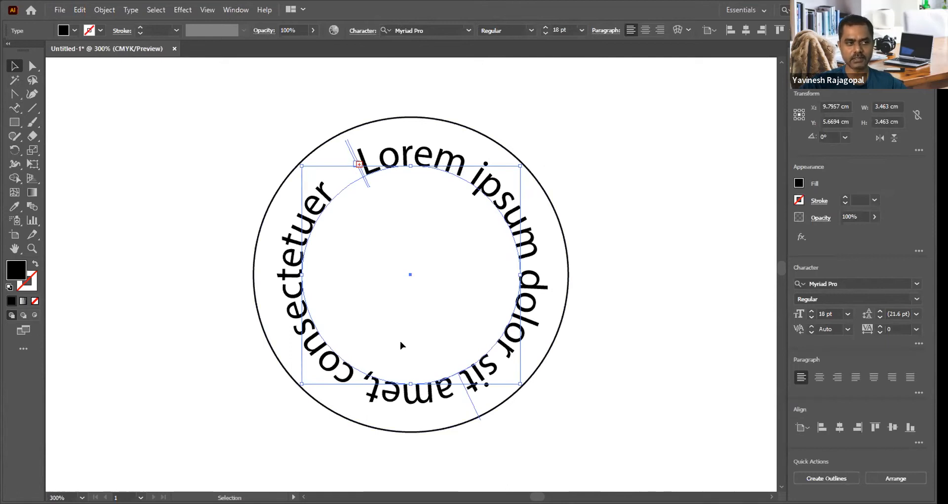
pyautogui.click(14, 108)
pyautogui.moveTo(14, 108); pyautogui.dragTo(56, 106)
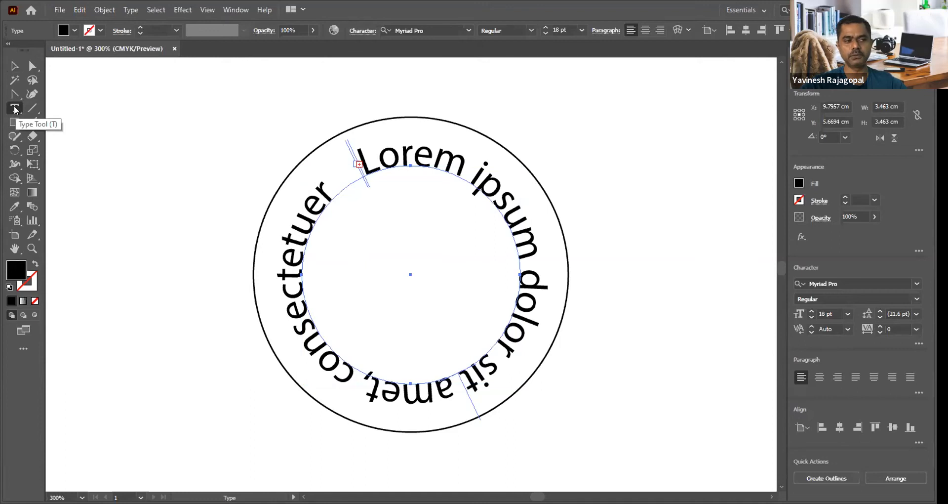
pyautogui.click(410, 153)
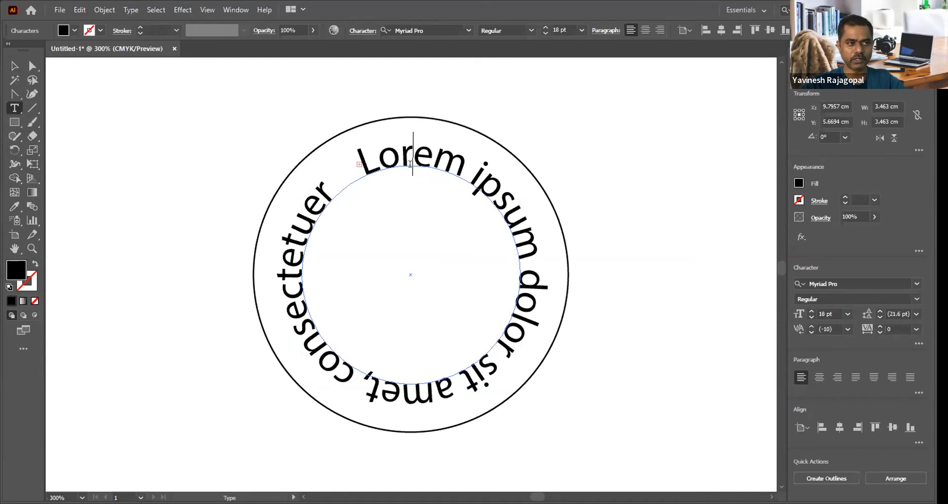
pyautogui.press('ctrl')
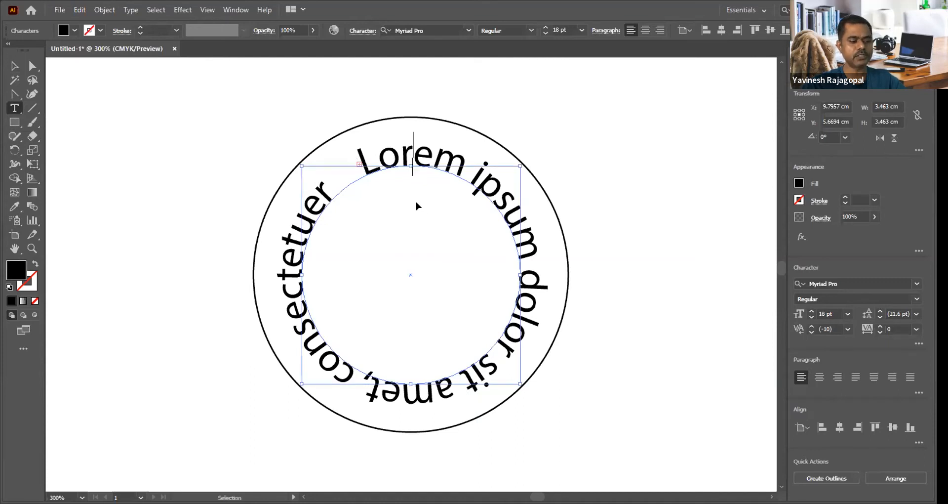
pyautogui.hotkey('ctrl', 'a')
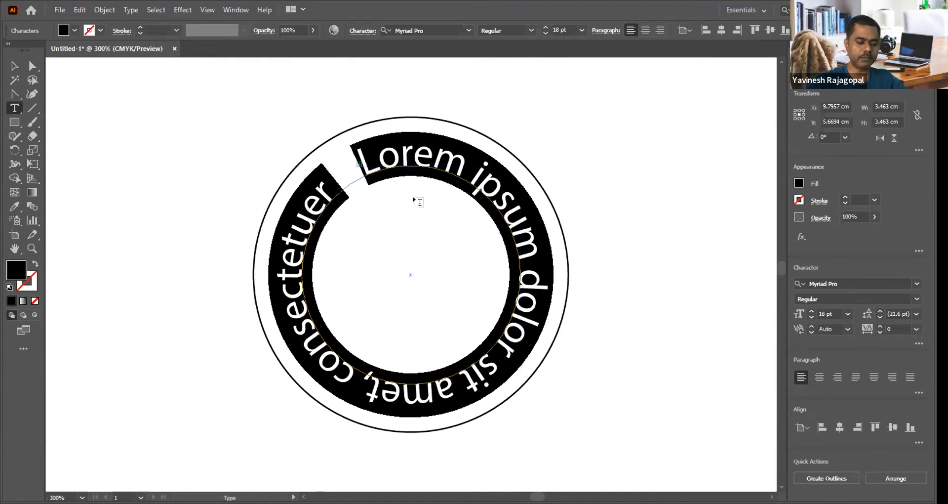
pyautogui.write('BRAINY')
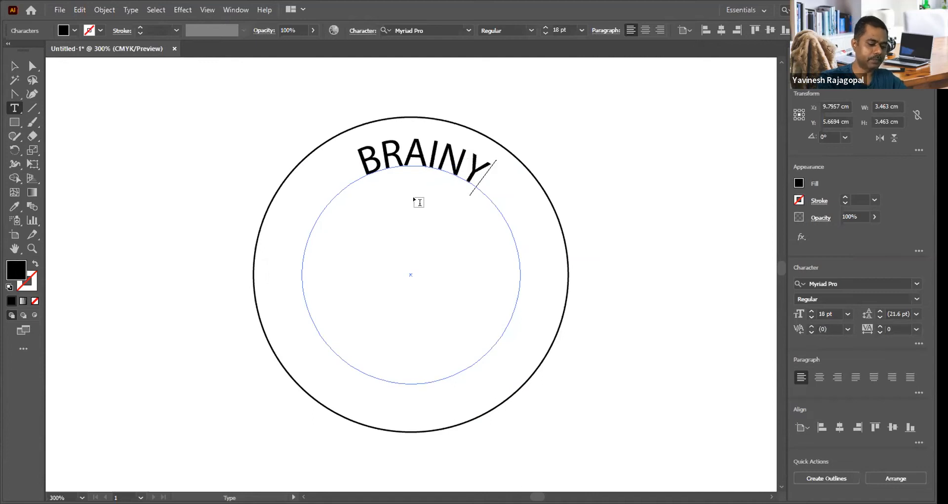
pyautogui.write('MATION')
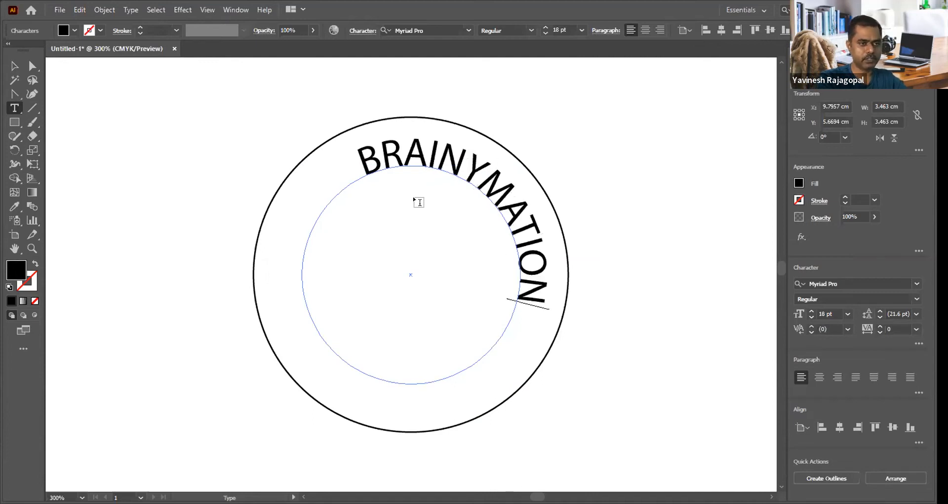
pyautogui.write(' STUD')
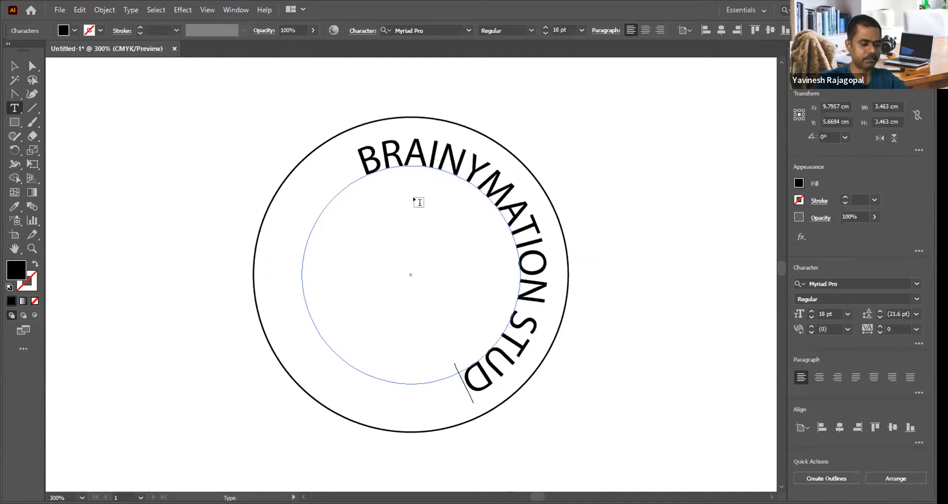
pyautogui.write('IO SD')
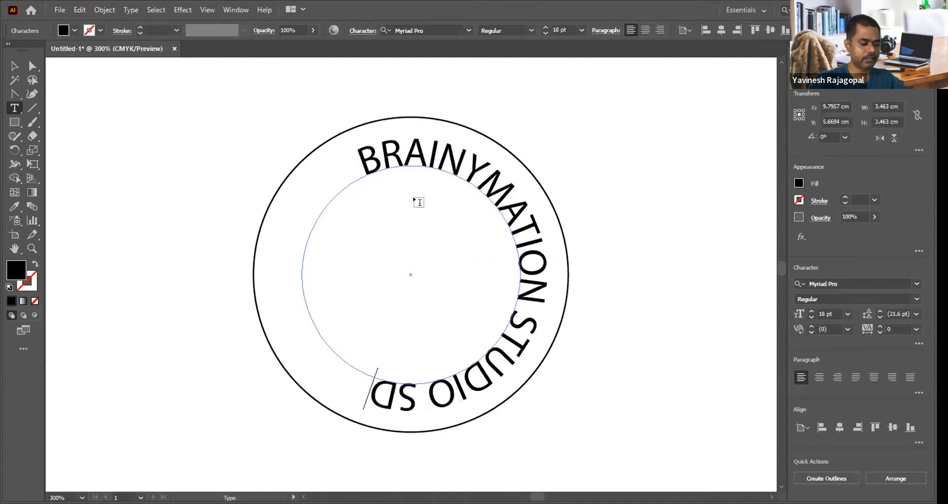
pyautogui.write('N BHD')
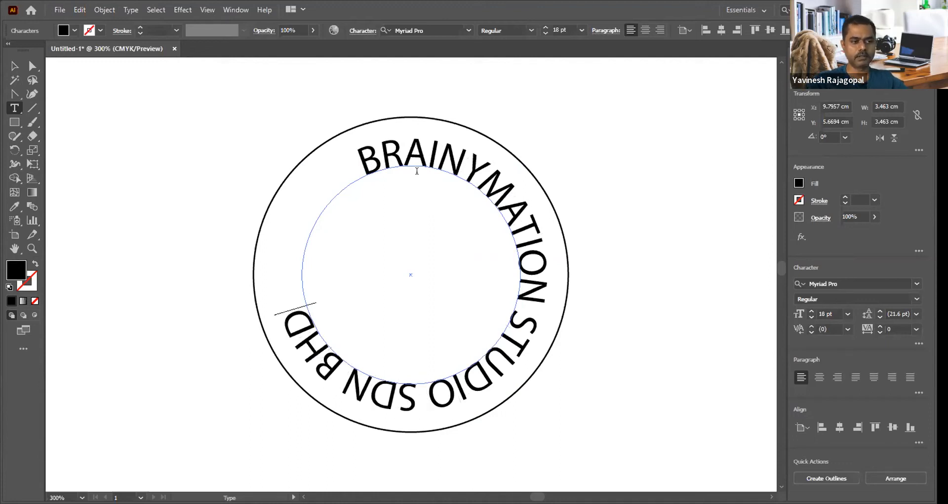
pyautogui.click(14, 69)
pyautogui.click(211, 172)
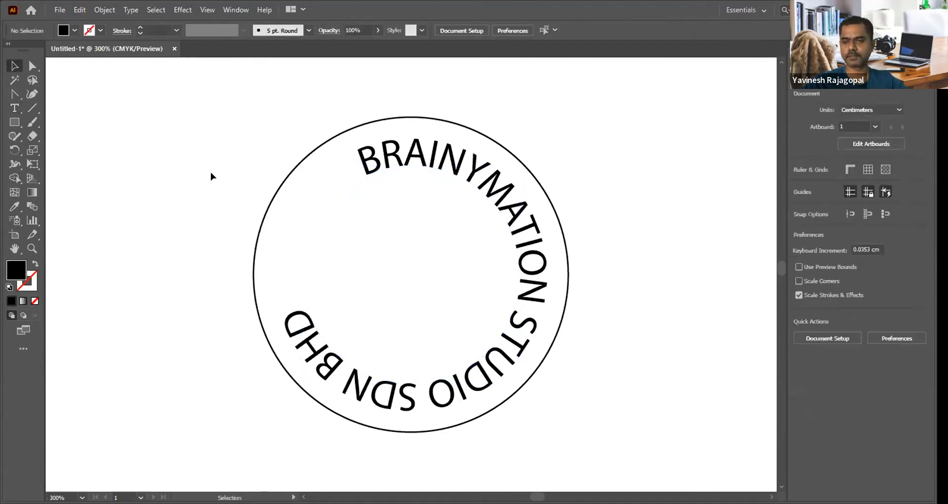
# Step: Change the font of the circular text to Roboto Black
pyautogui.click(433, 155)
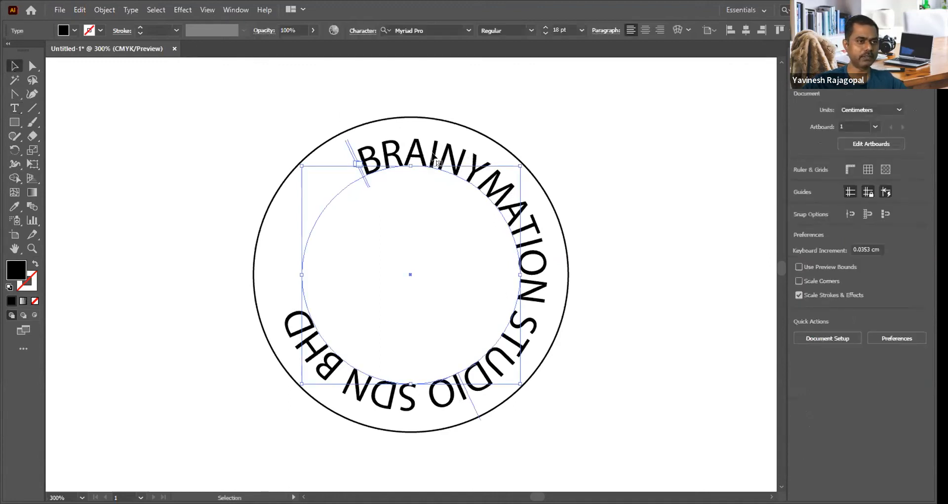
pyautogui.click(436, 26)
pyautogui.write('ARIAL')
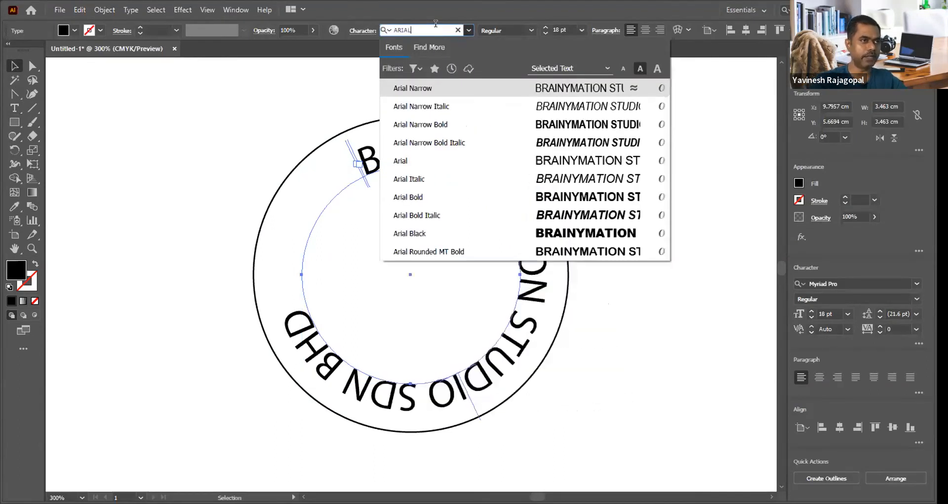
pyautogui.click(435, 23)
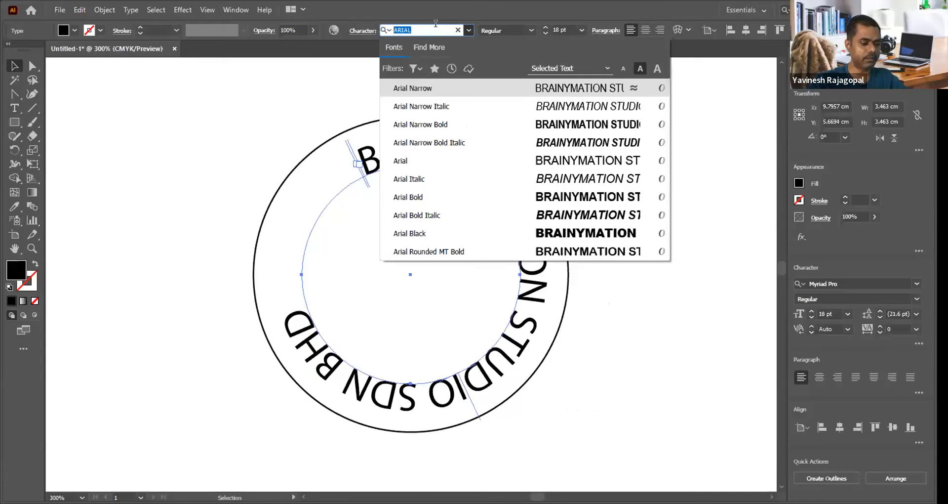
pyautogui.write('ROBOTO')
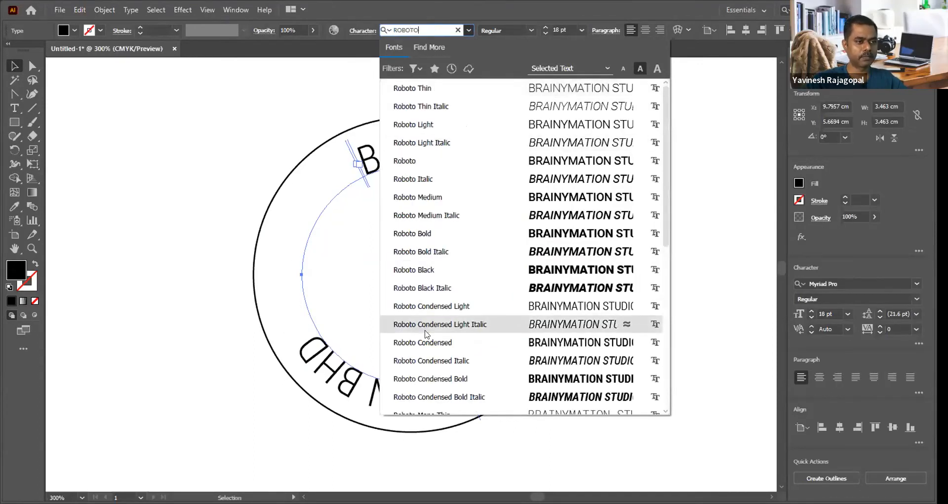
pyautogui.click(422, 271)
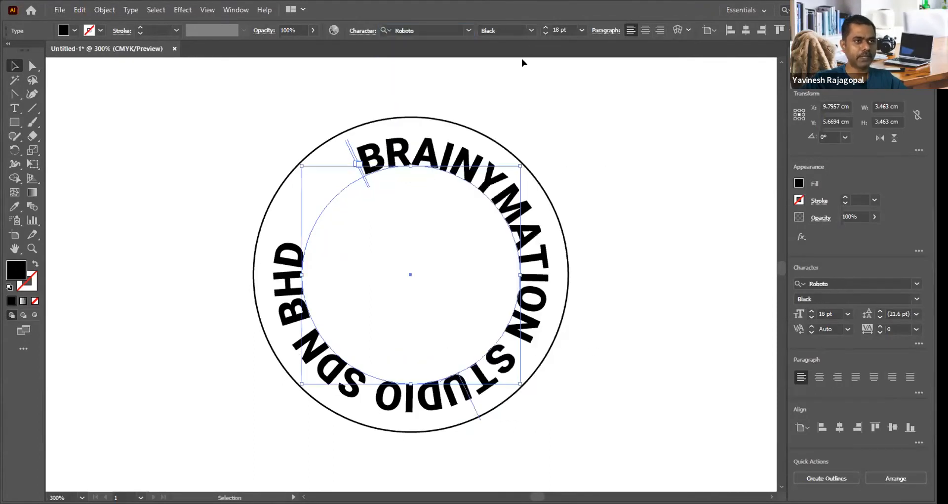
# Step: Reduce the circular text's font size to 13 pt and deselect it
pyautogui.click(563, 26)
pyautogui.press('Down')
pyautogui.press('Down')
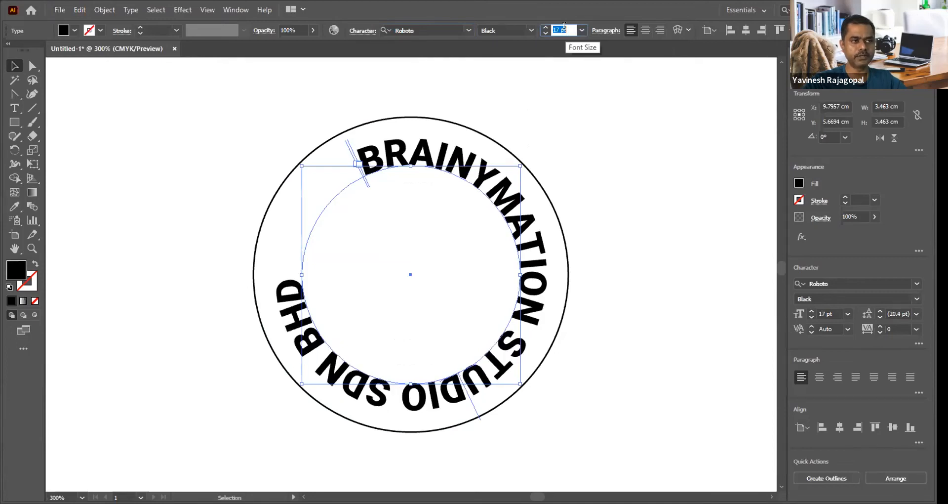
pyautogui.press('Down')
pyautogui.press('Down')
pyautogui.press('Down')
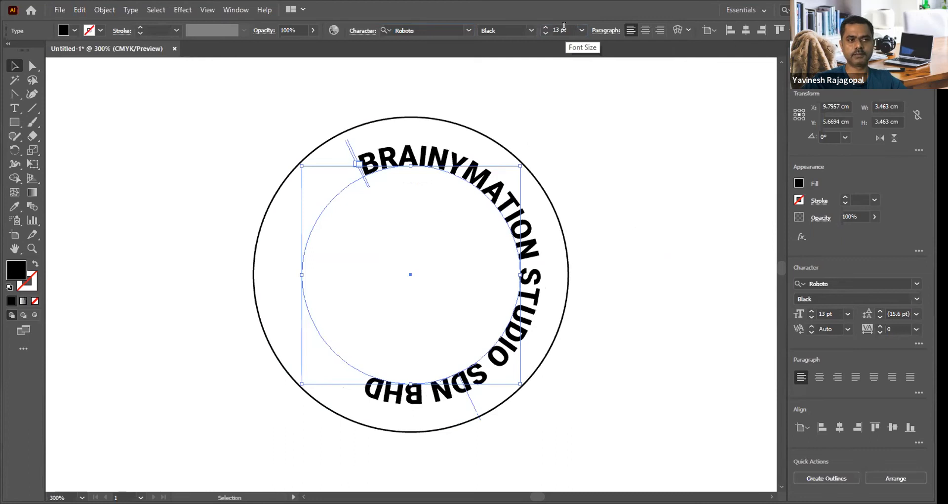
pyautogui.hotkey('ctrl', 'shift', 'a')
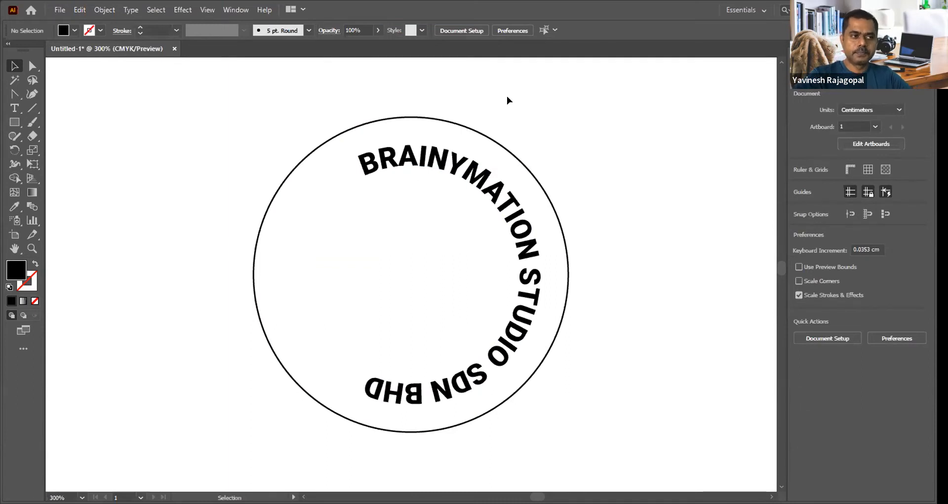
pyautogui.click(434, 162)
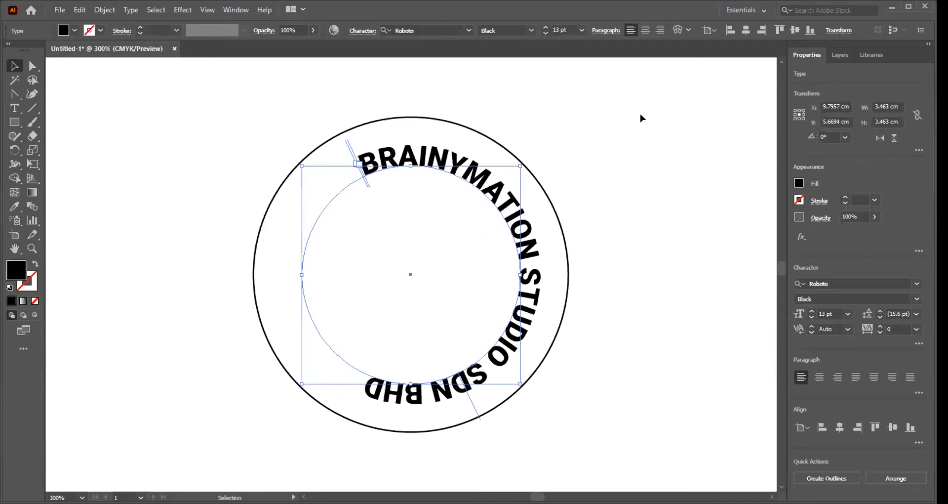
pyautogui.click(621, 148)
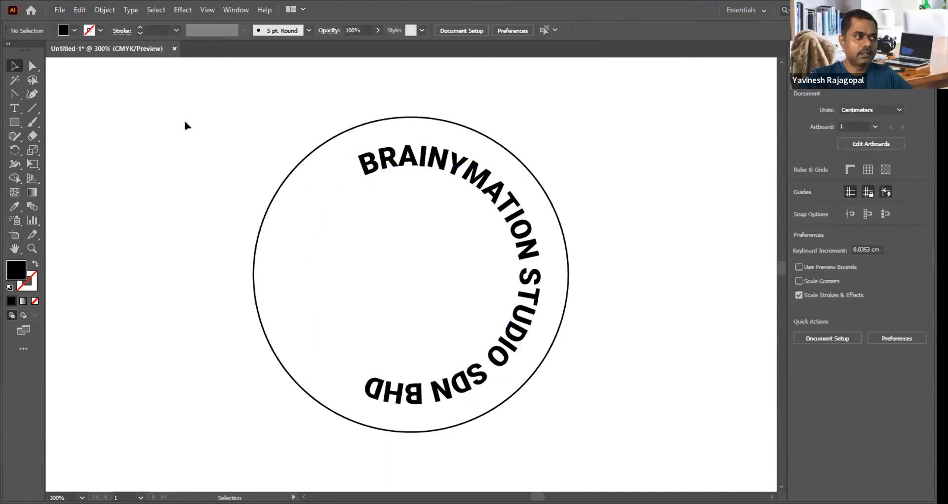
pyautogui.click(14, 107)
pyautogui.click(12, 105)
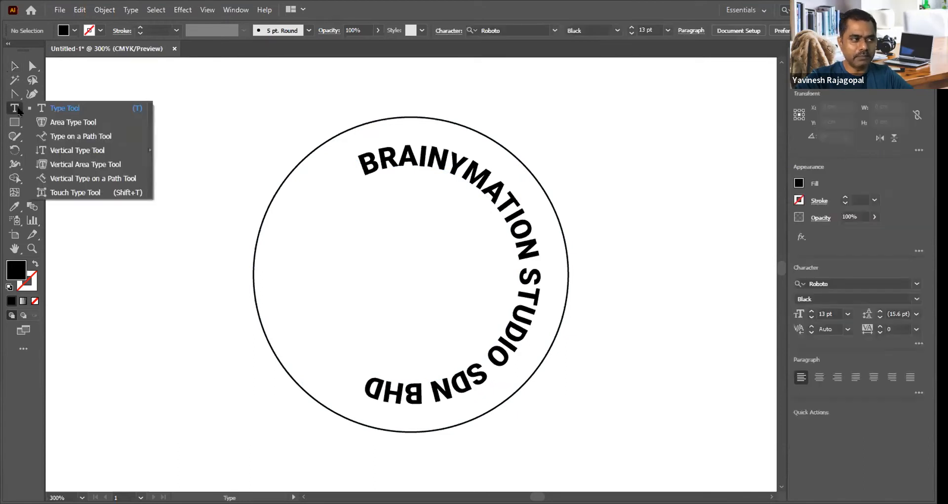
pyautogui.click(66, 135)
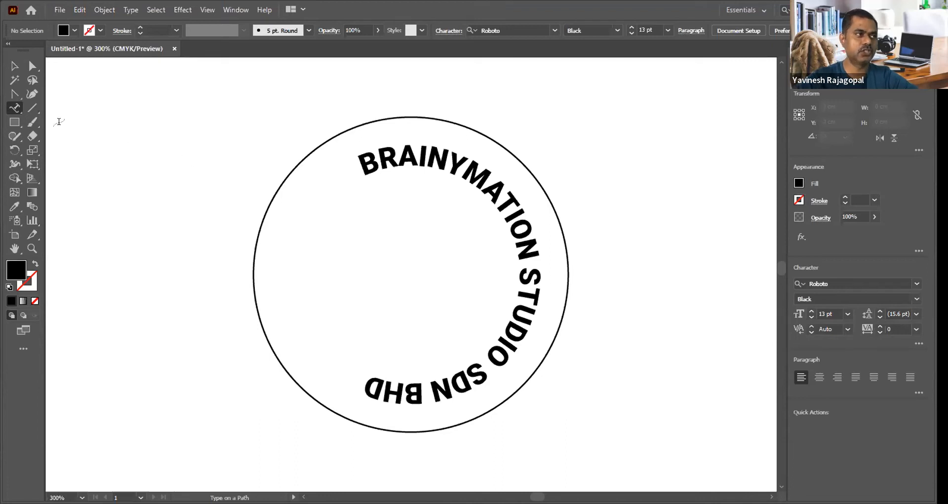
pyautogui.click(14, 66)
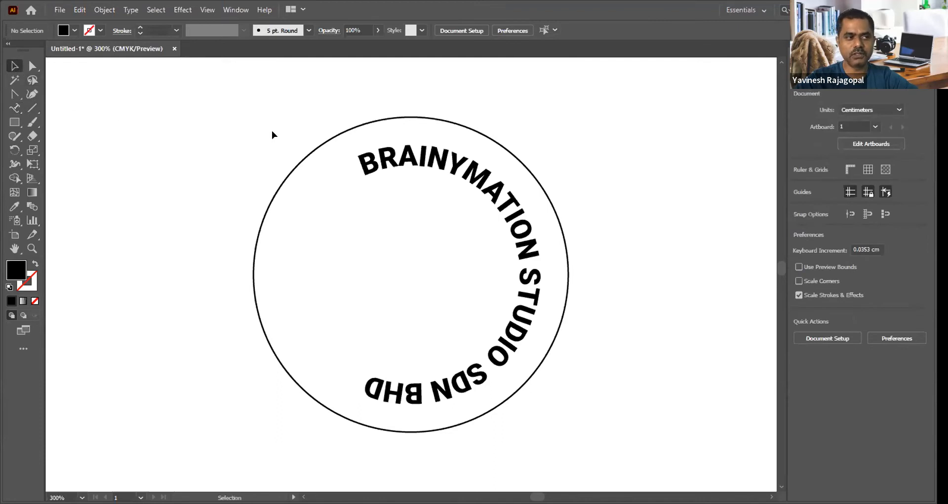
pyautogui.click(391, 157)
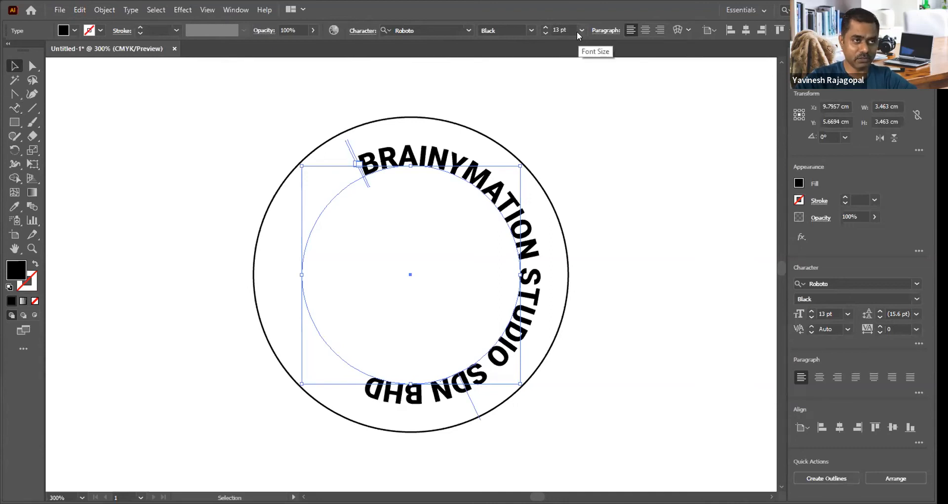
# Step: Show the floating Character panel, place it in the empty area beside the outer circle, and deselect the circular text
pyautogui.click(232, 9)
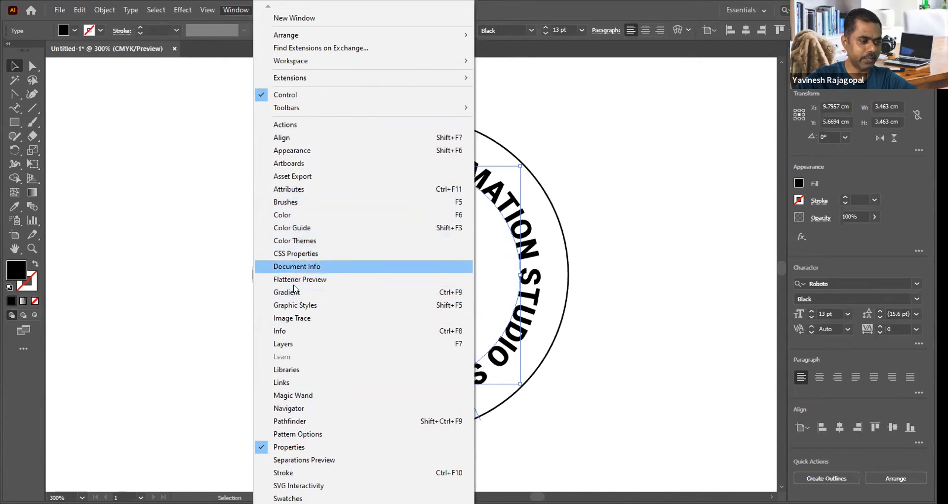
pyautogui.moveTo(363, 502)
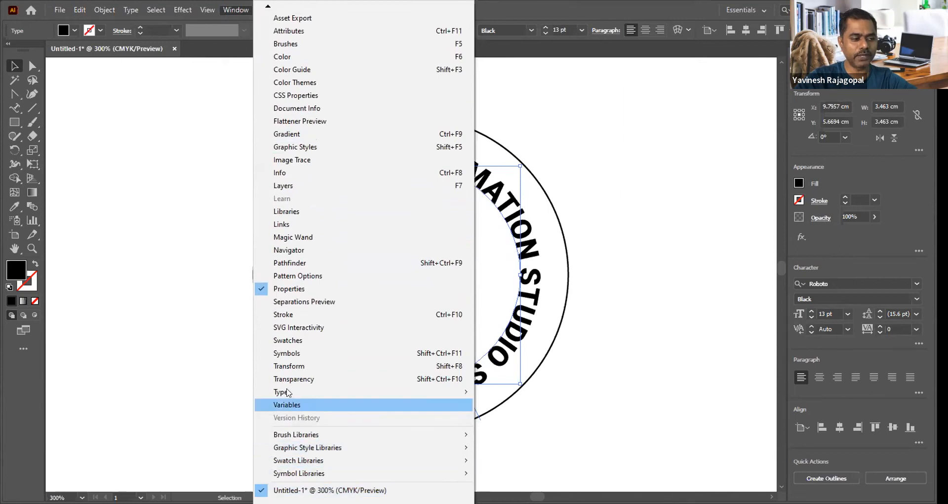
pyautogui.moveTo(294, 391)
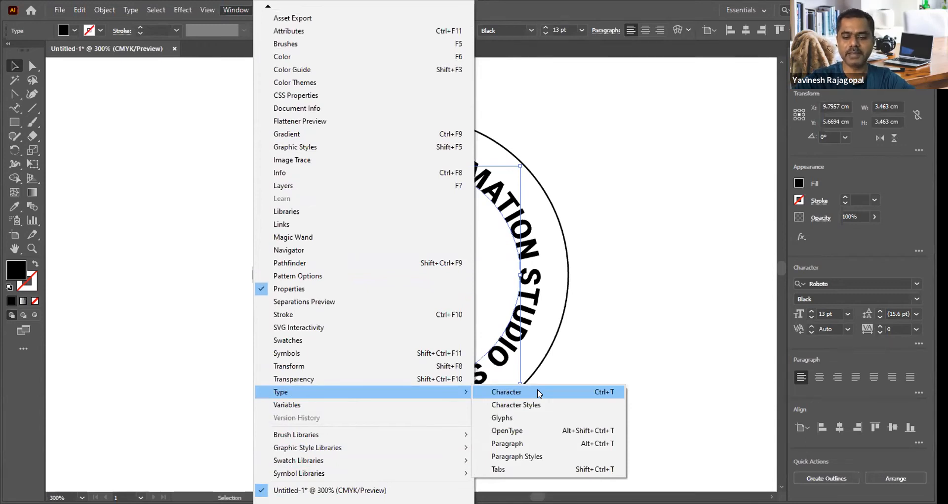
pyautogui.click(539, 393)
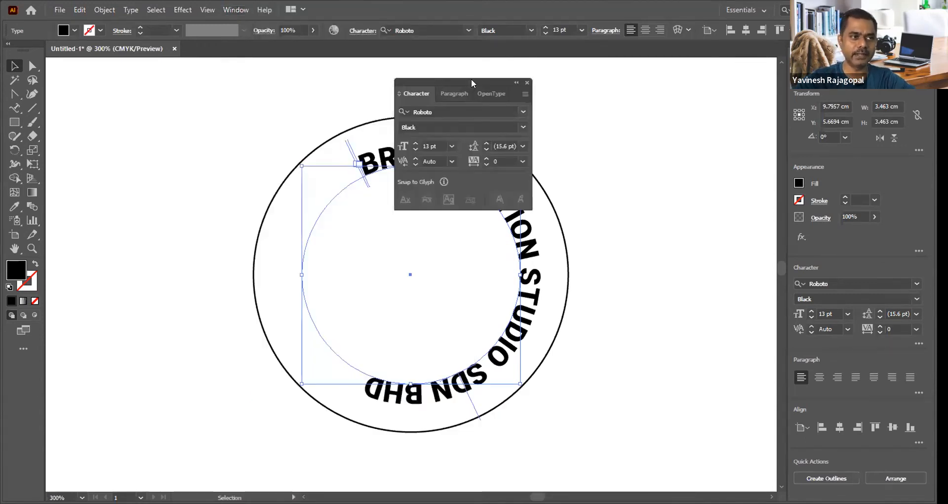
pyautogui.moveTo(469, 81); pyautogui.dragTo(668, 99)
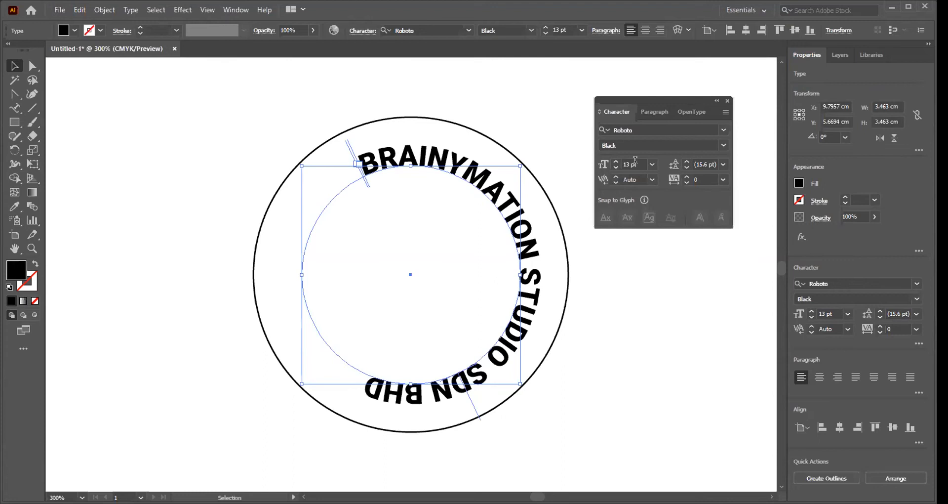
pyautogui.click(184, 165)
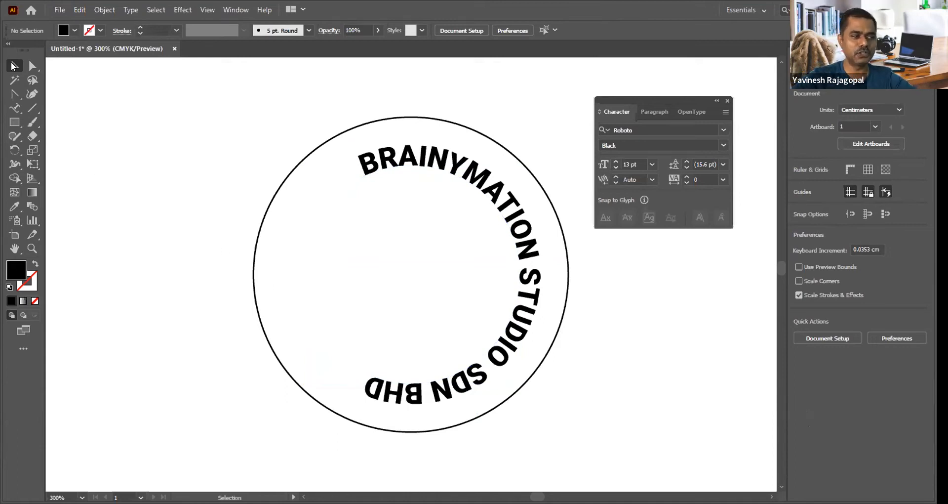
# Step: Try to span the circular text over the upper half by moving its start and end brackets to the inner circle's side points
pyautogui.click(390, 155)
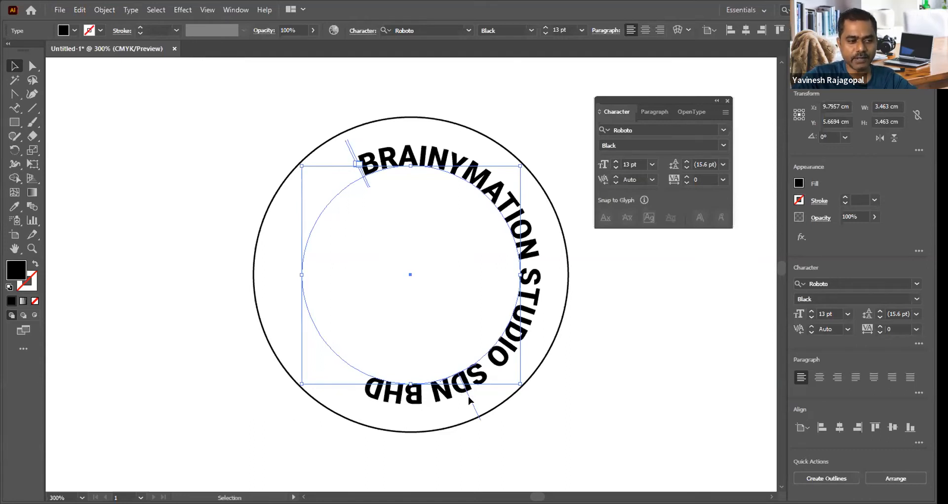
pyautogui.moveTo(469, 395); pyautogui.dragTo(479, 390)
pyautogui.moveTo(536, 251)
pyautogui.mouseDown()
pyautogui.moveTo(546, 247)
pyautogui.moveTo(546, 258)
pyautogui.moveTo(473, 258)
pyautogui.moveTo(544, 254)
pyautogui.moveTo(491, 254)
pyautogui.moveTo(534, 252)
pyautogui.mouseUp()
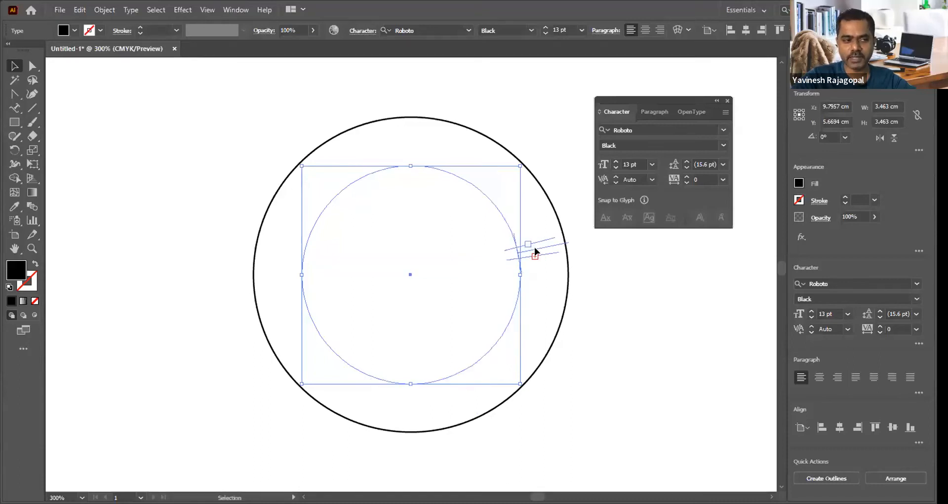
pyautogui.moveTo(538, 243); pyautogui.dragTo(302, 275)
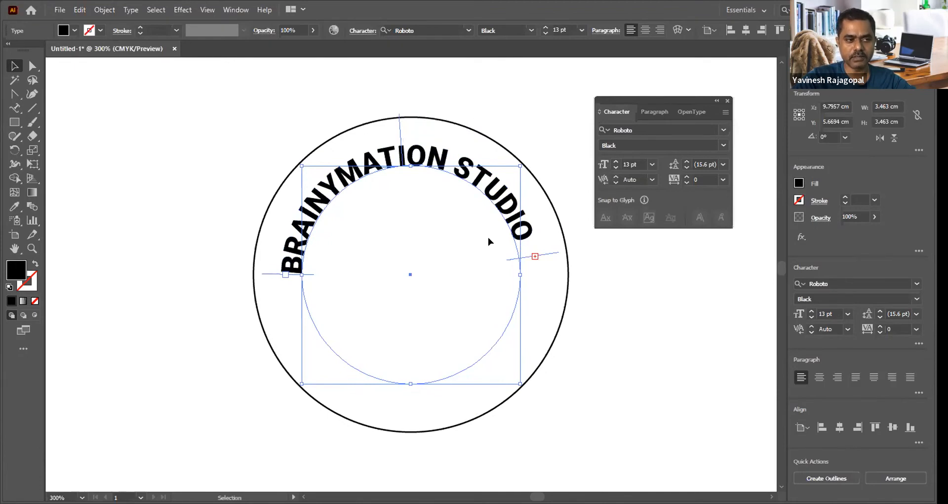
pyautogui.moveTo(550, 254); pyautogui.dragTo(550, 273)
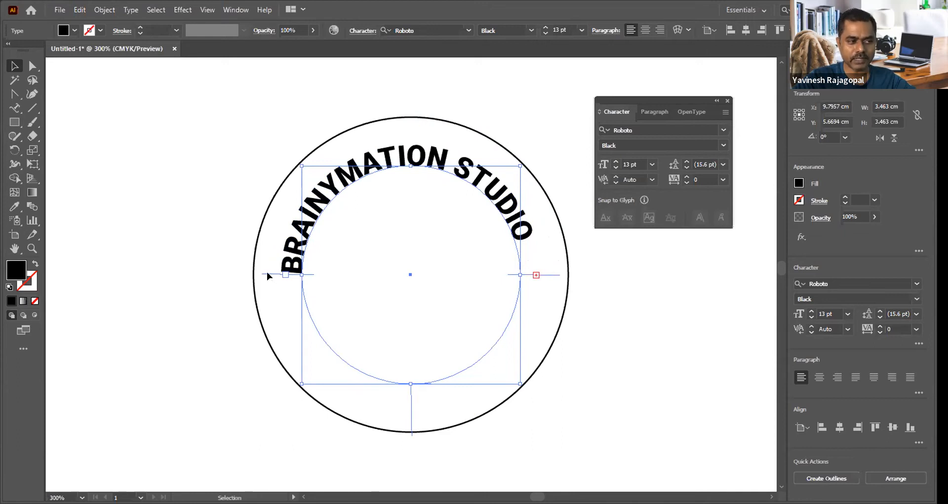
# Step: Try bringing the circular text's start and end brackets together at the inner circle's lowest point with the paragraph aligned to center
pyautogui.moveTo(267, 273); pyautogui.dragTo(408, 389)
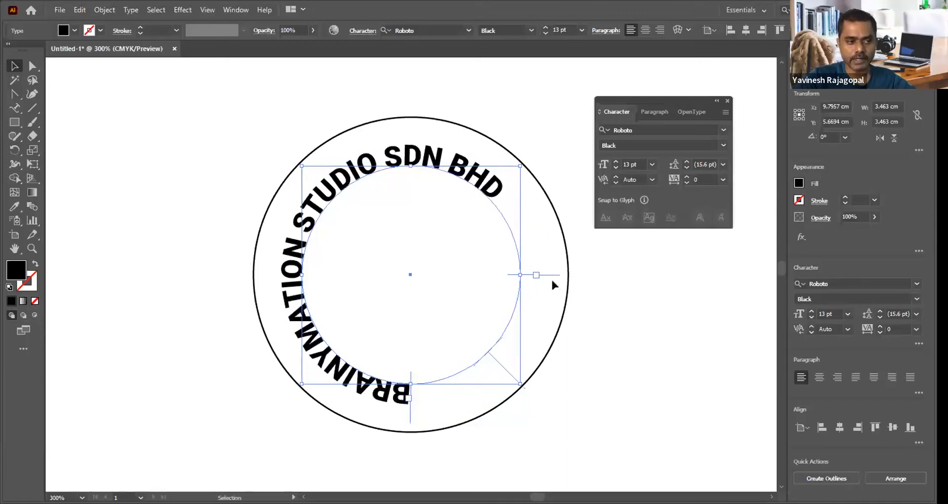
pyautogui.moveTo(551, 278); pyautogui.dragTo(409, 398)
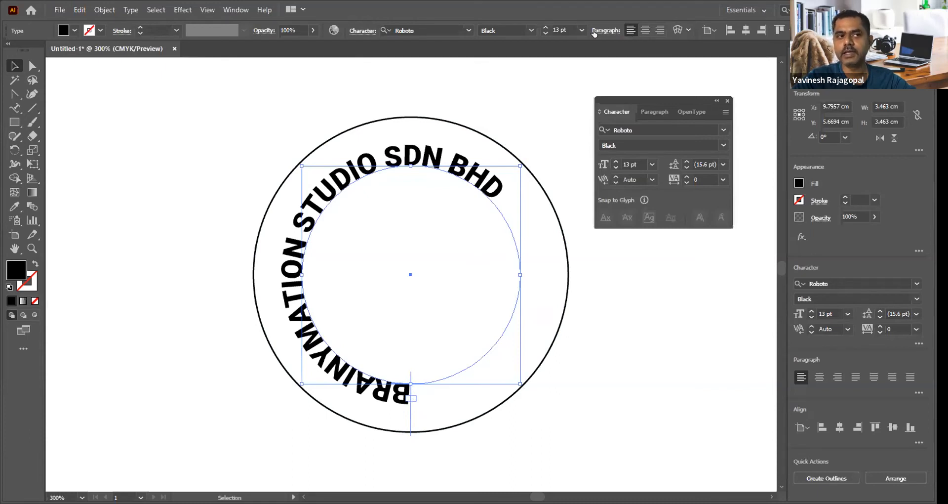
pyautogui.click(648, 112)
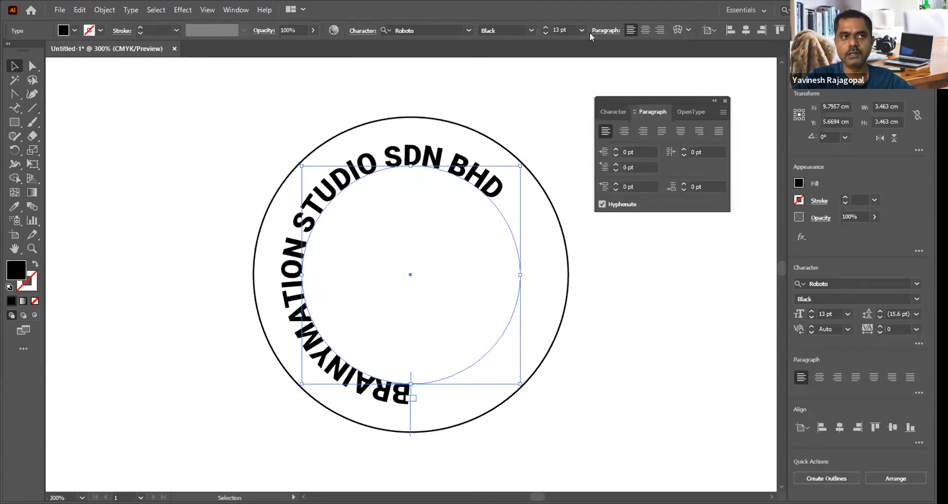
pyautogui.click(645, 30)
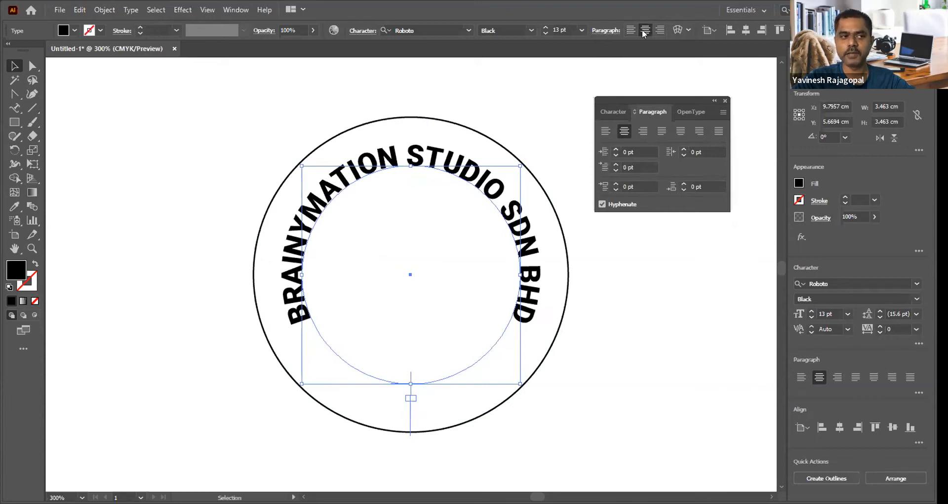
# Step: Undo the center alignment and the bracket moves on the circular text, and leave it deselected
pyautogui.click(173, 116)
pyautogui.hotkey('ctrl', 'z')
pyautogui.hotkey('ctrl', 'z')
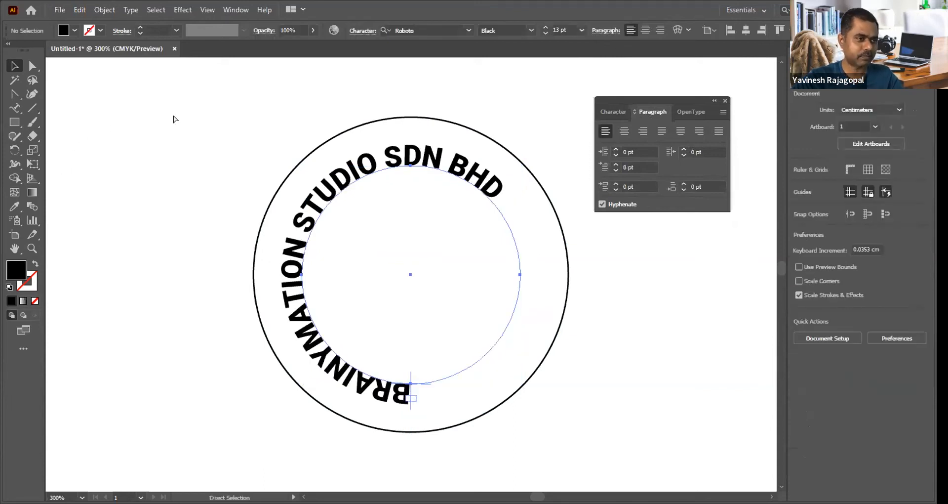
pyautogui.hotkey('ctrl', 'z')
pyautogui.click(173, 118)
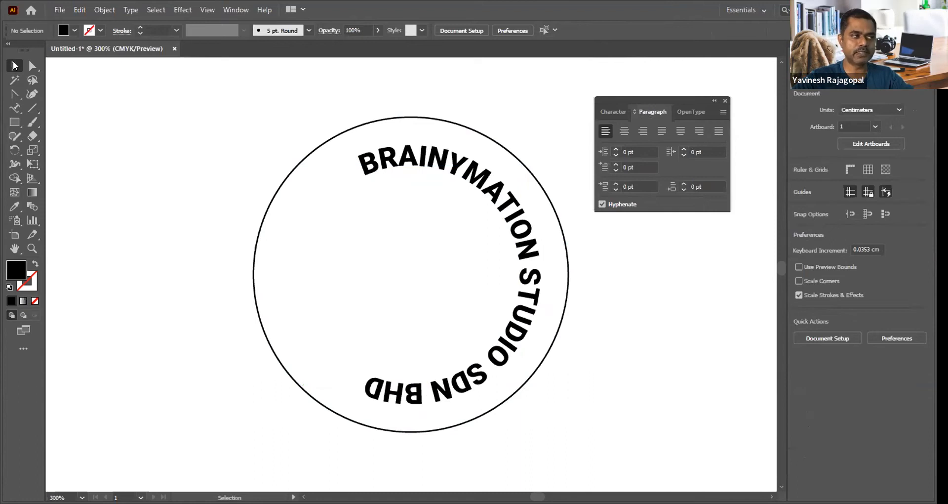
# Step: Move the circular text's end and start brackets to the inner circle's lowest point, center-align the text, and deselect it
pyautogui.click(378, 159)
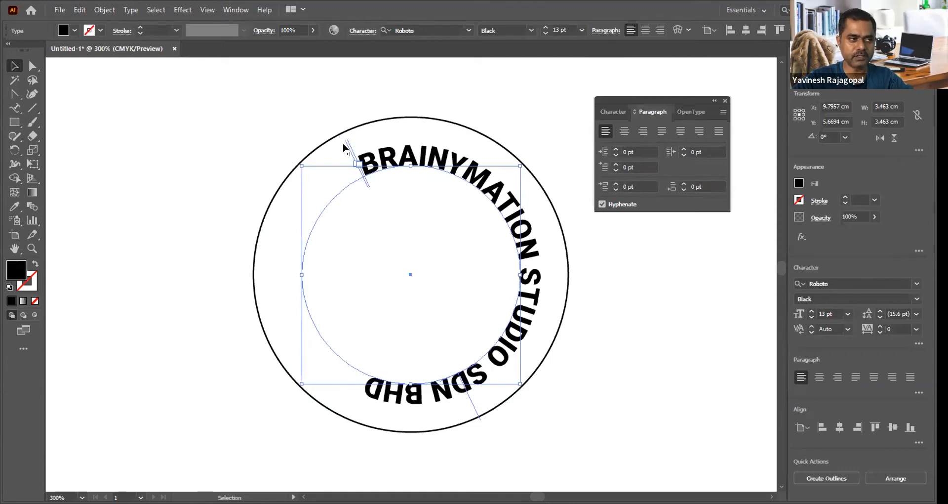
pyautogui.moveTo(343, 146); pyautogui.dragTo(407, 388)
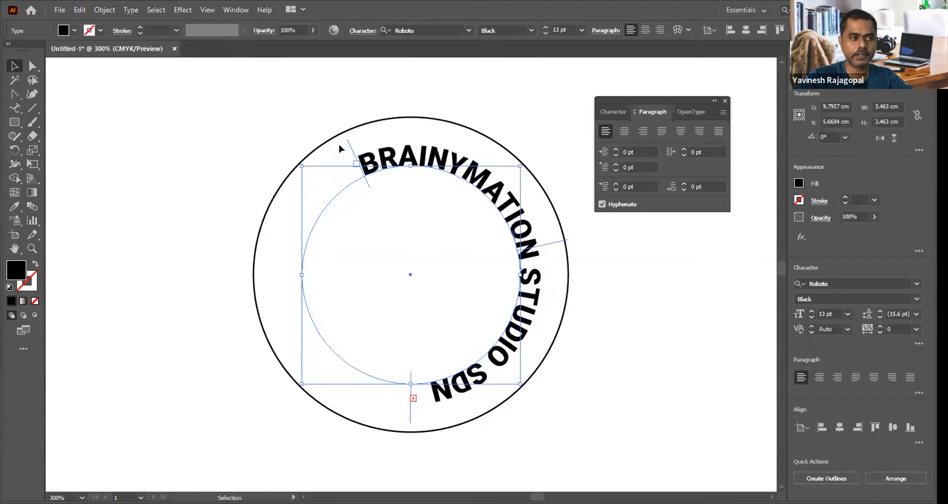
pyautogui.moveTo(345, 144); pyautogui.dragTo(410, 383)
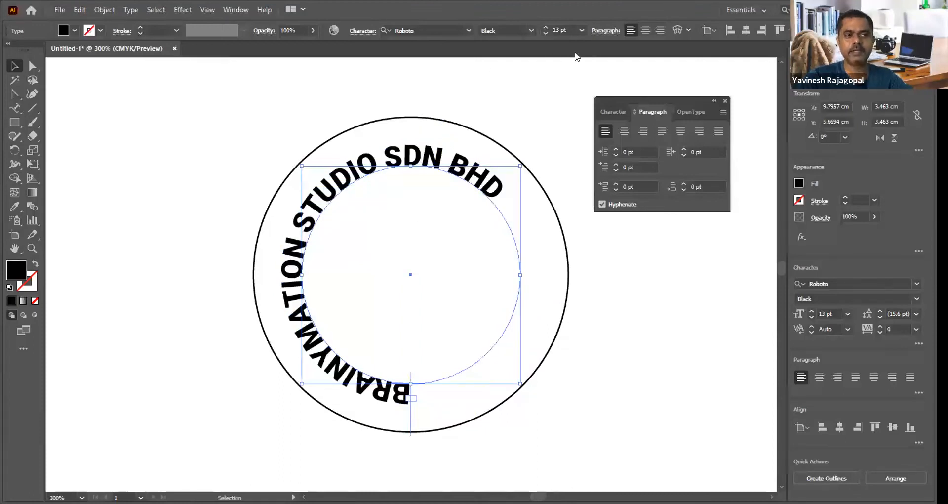
pyautogui.click(644, 29)
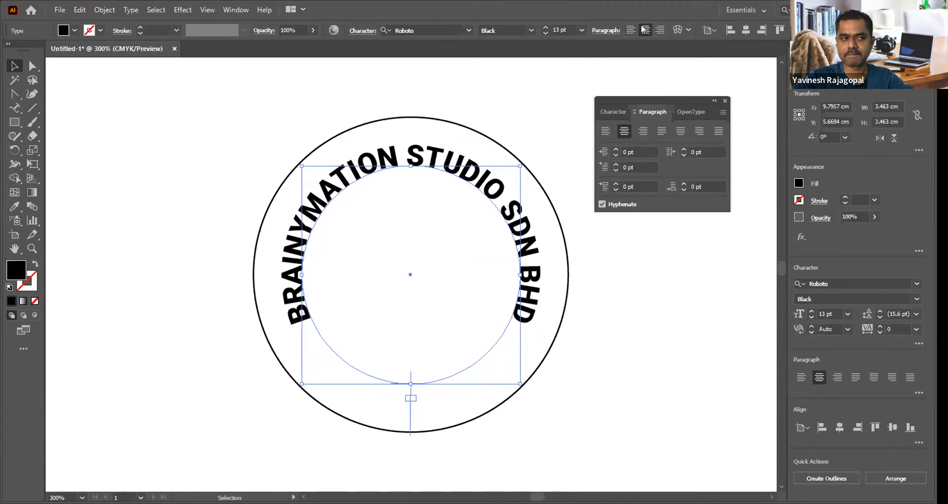
pyautogui.click(492, 86)
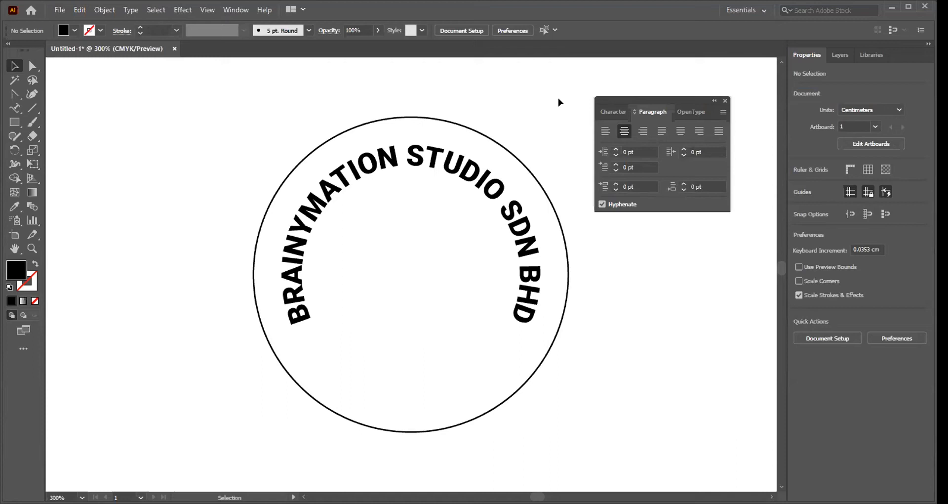
# Step: Undo the center alignment and the bracket moves on the circular text, leaving it deselected
pyautogui.hotkey('ctrl', 'z')
pyautogui.click(539, 91)
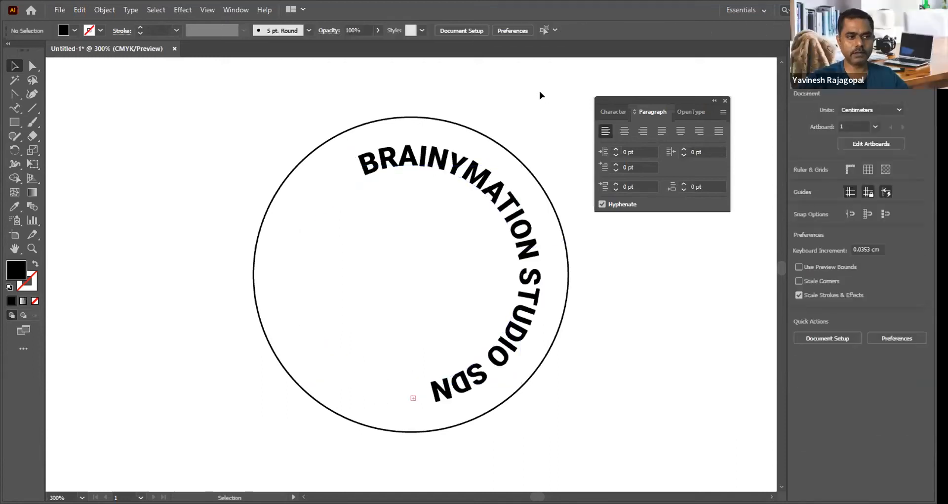
pyautogui.hotkey('ctrl', 'shift', 'z')
pyautogui.click(540, 91)
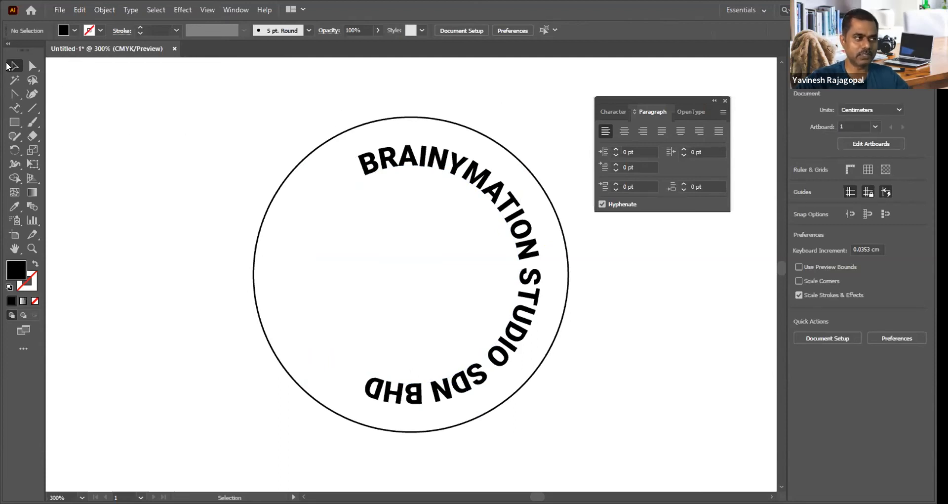
# Step: Bring both ends of the circular text's brackets to the inner circle's lowest point, center-align the paragraph, and deselect the text
pyautogui.click(386, 156)
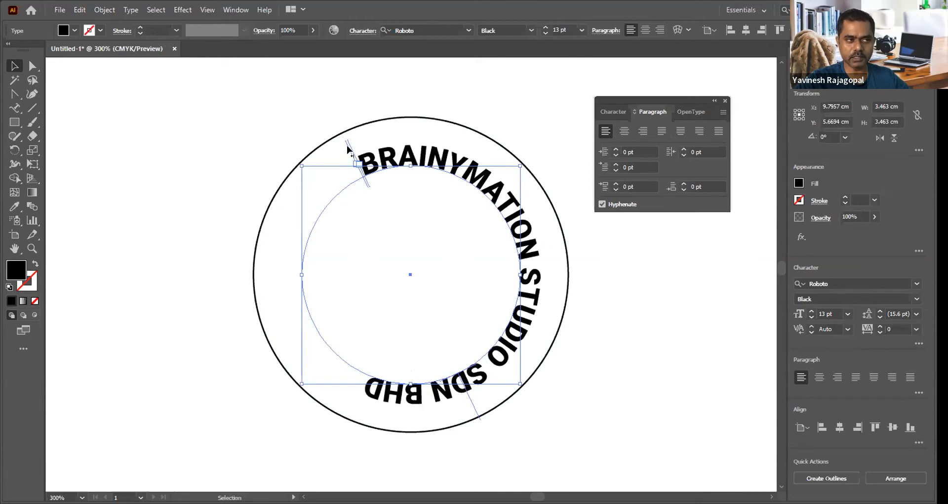
pyautogui.moveTo(348, 149); pyautogui.dragTo(409, 363)
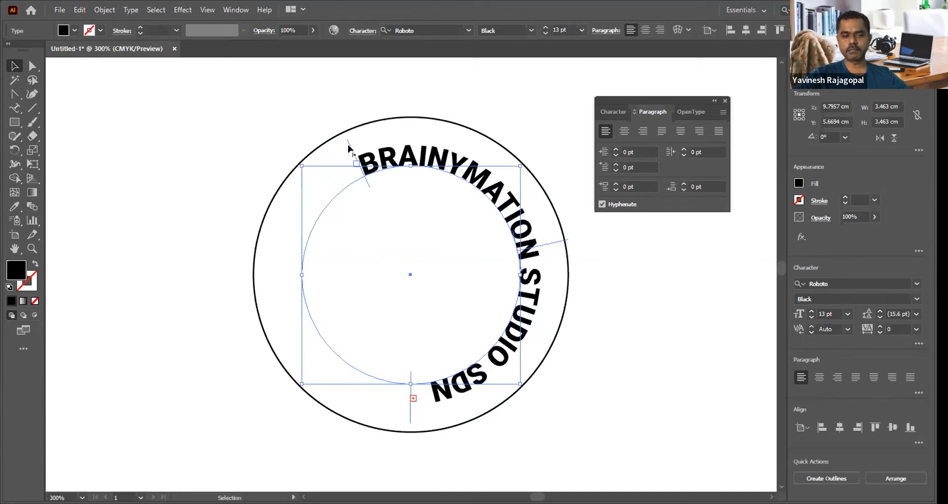
pyautogui.moveTo(349, 148); pyautogui.dragTo(408, 355)
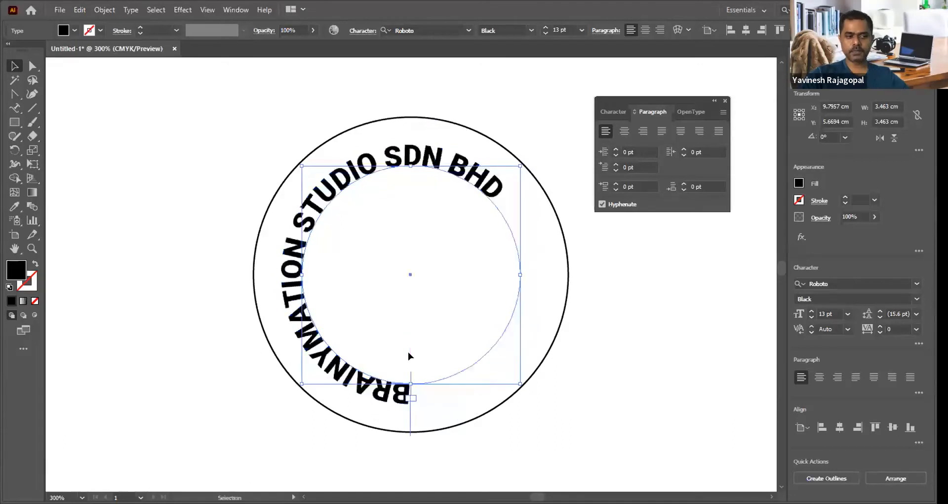
pyautogui.click(645, 31)
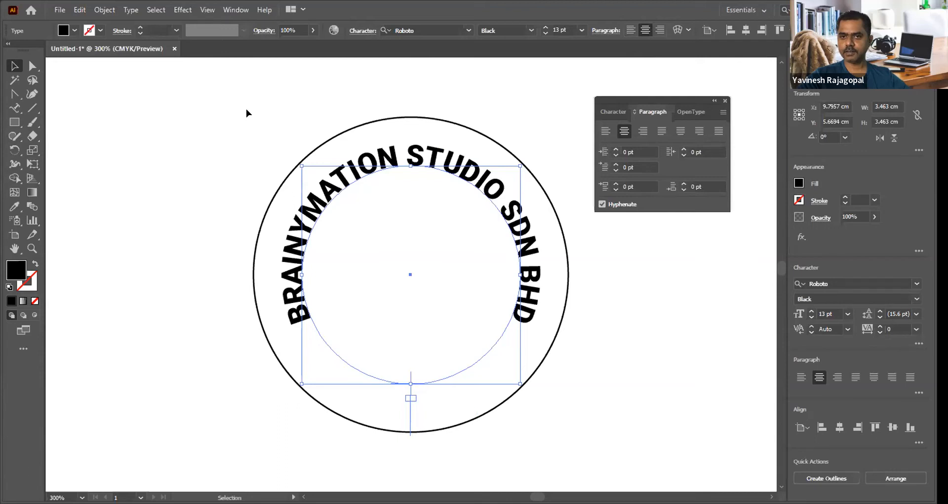
pyautogui.click(170, 220)
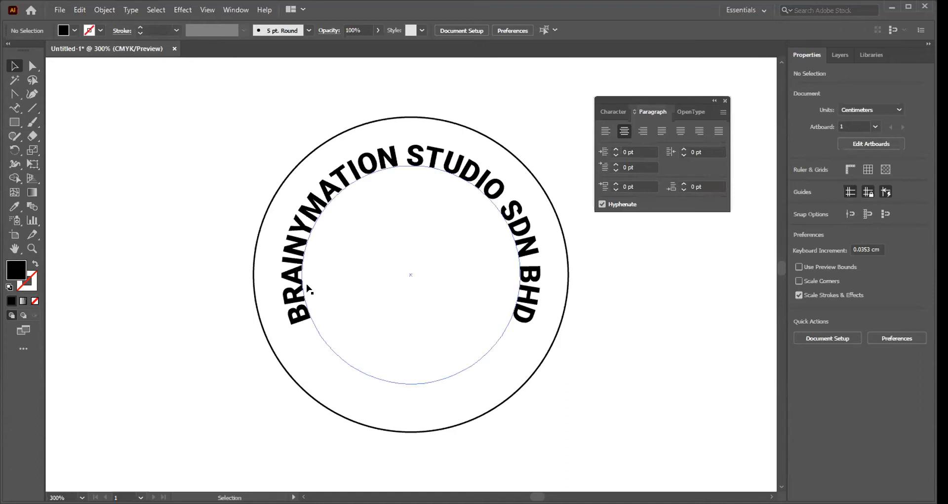
pyautogui.click(316, 331)
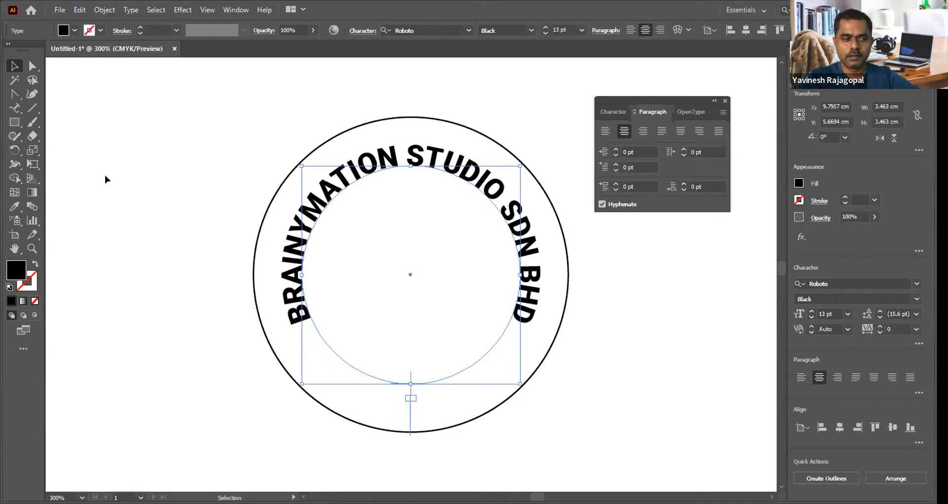
pyautogui.click(170, 175)
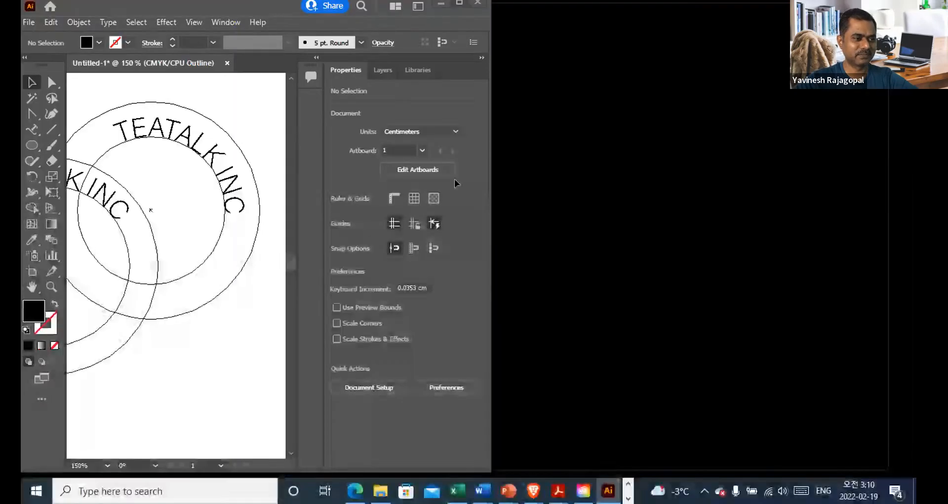
pyautogui.click(459, 2)
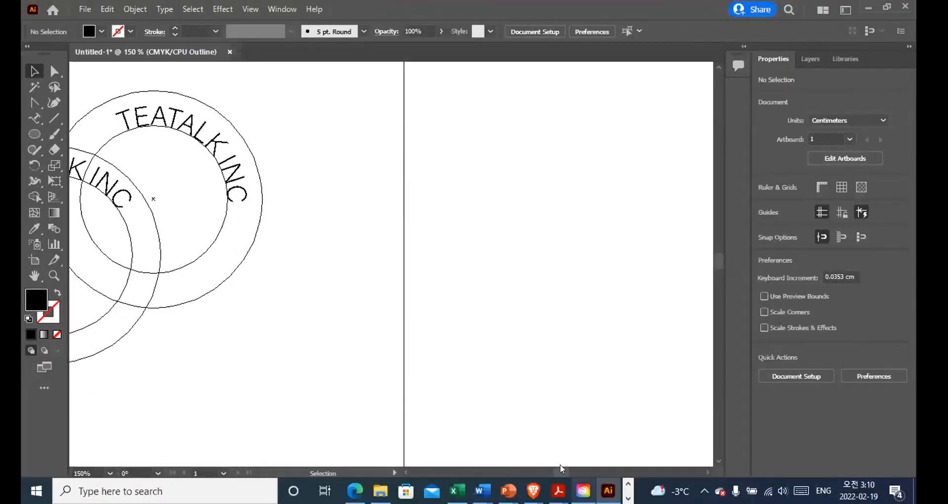
# Step: Delete the overlapping duplicate outer circle and its off-center TEATALK INC path text, keeping the other pair of circles on the artboard
pyautogui.click(534, 473)
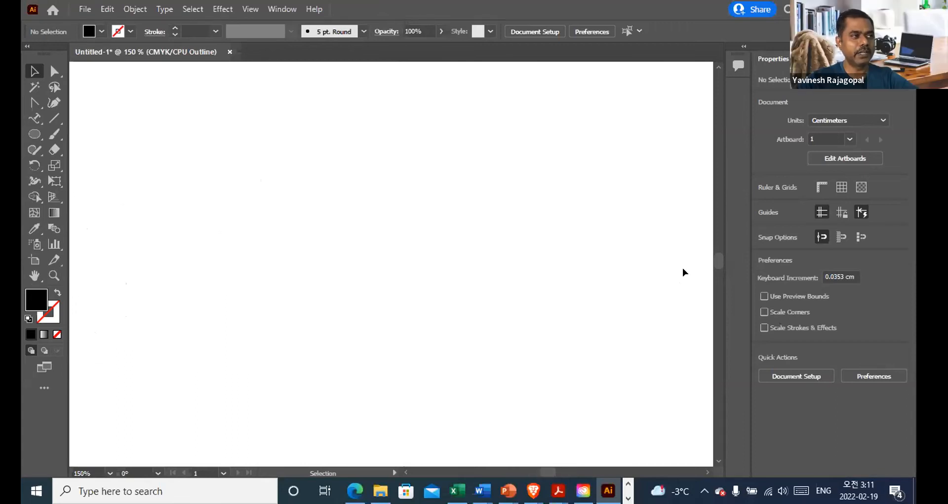
pyautogui.moveTo(717, 256); pyautogui.dragTo(719, 237)
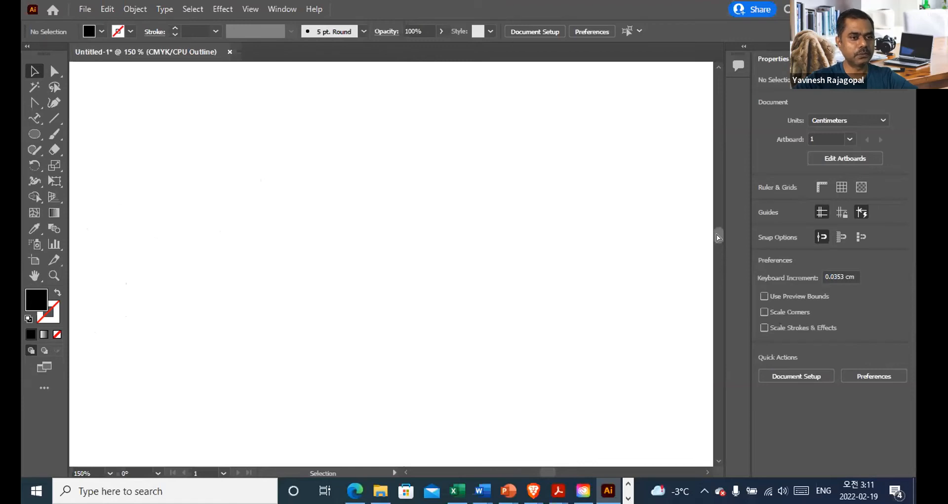
pyautogui.hotkey('ctrl', '0')
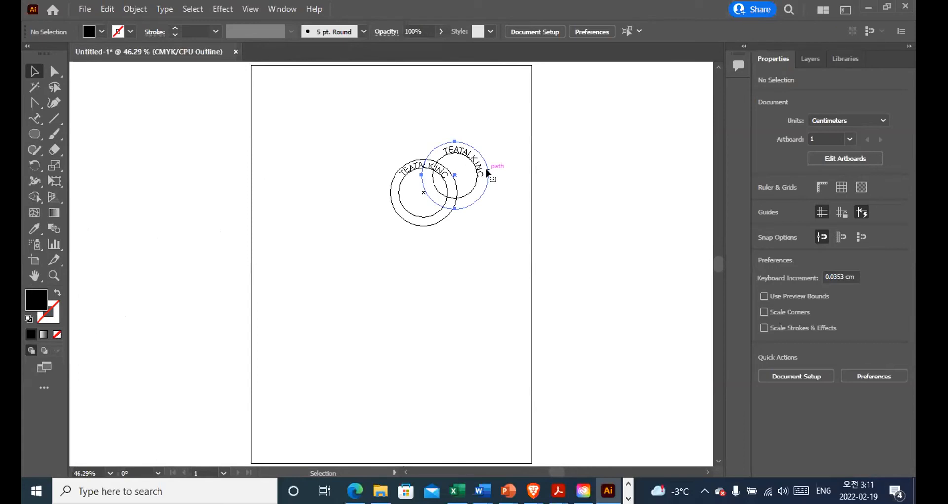
pyautogui.click(486, 170)
pyautogui.press('Delete')
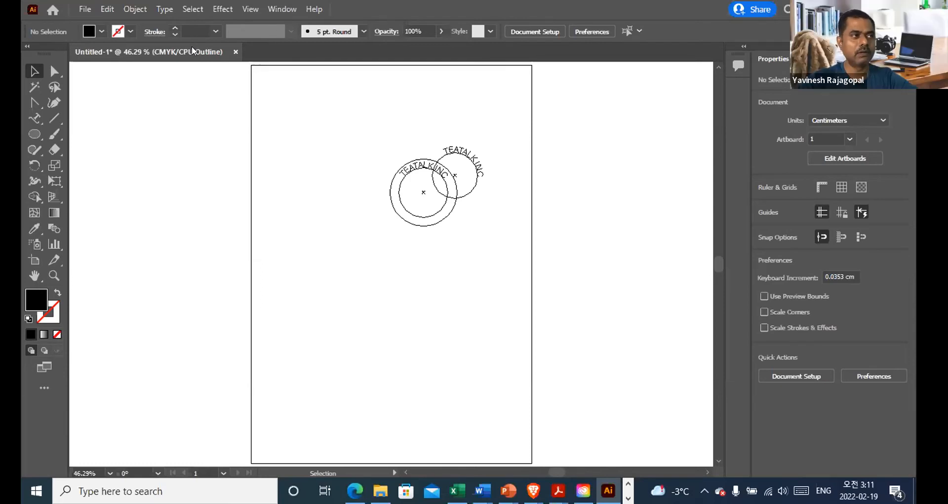
pyautogui.click(459, 154)
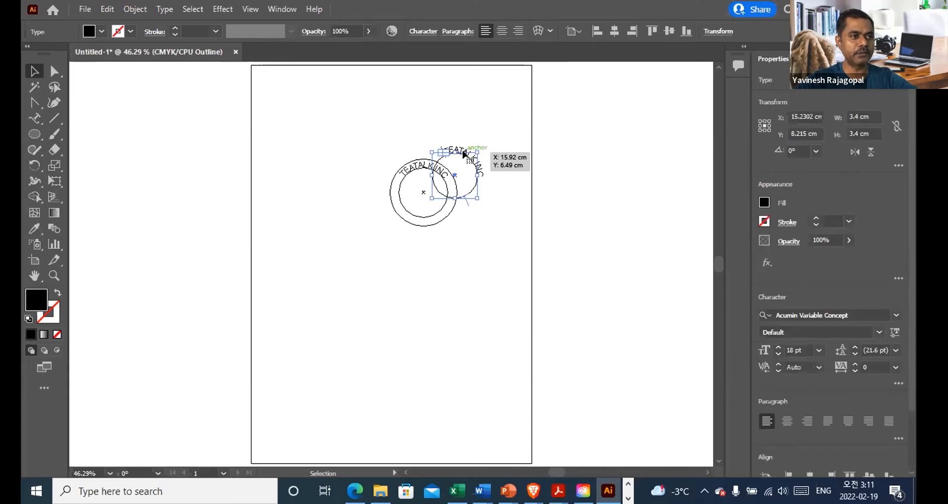
pyautogui.press('Delete')
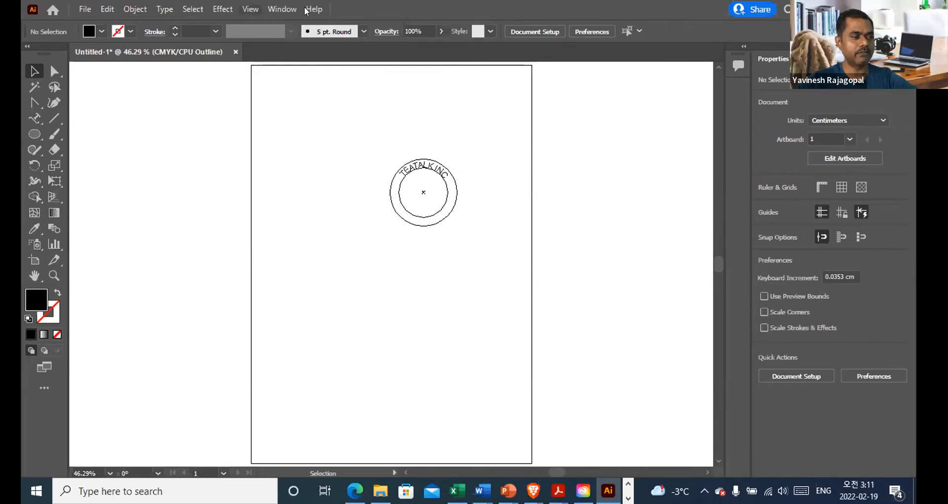
# Step: Switch the document from outline view to GPU Preview
pyautogui.hotkey('alt', 'v')
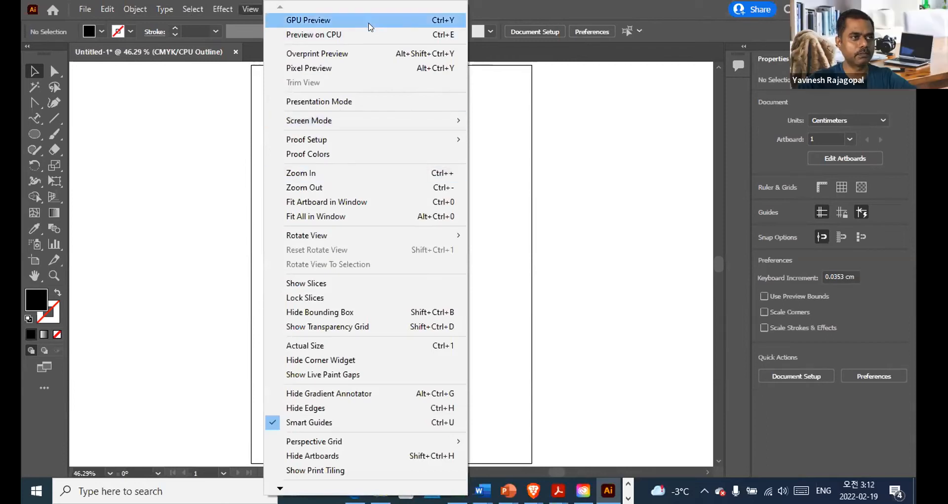
pyautogui.press('Escape')
pyautogui.hotkey('ctrl', 'y')
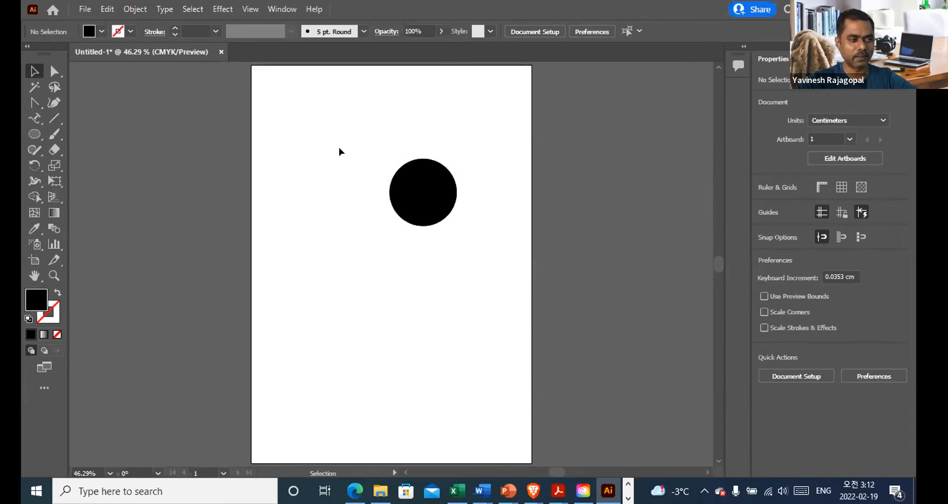
# Step: Examine the TEATALK INC text and the circle covering it by selecting both and comparing outline and preview views
pyautogui.click(415, 161)
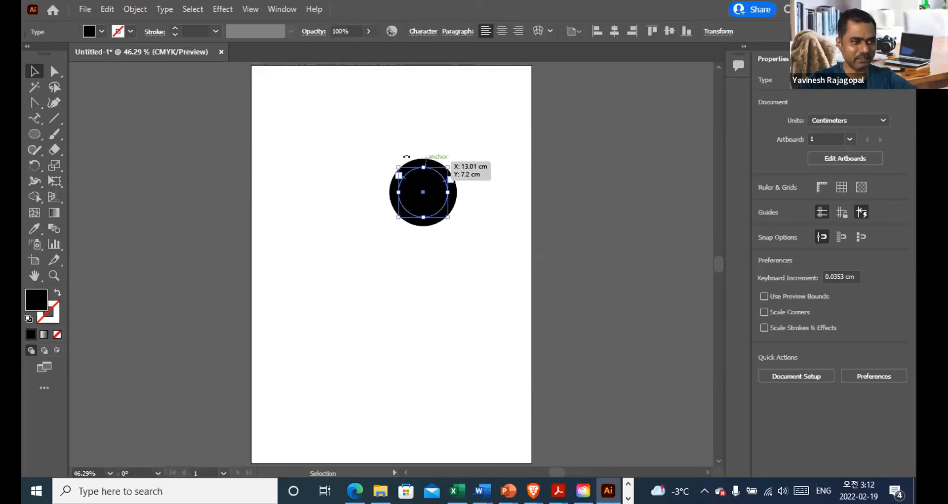
pyautogui.moveTo(357, 151); pyautogui.dragTo(482, 258)
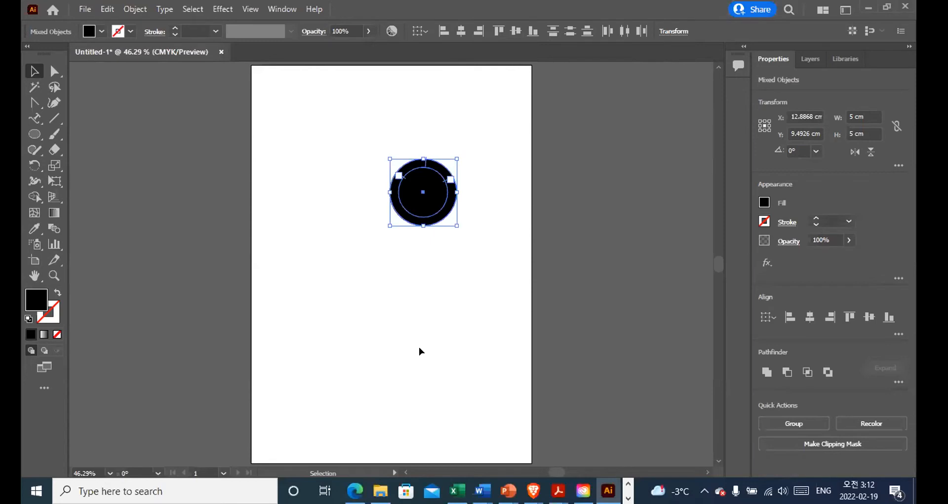
pyautogui.click(387, 348)
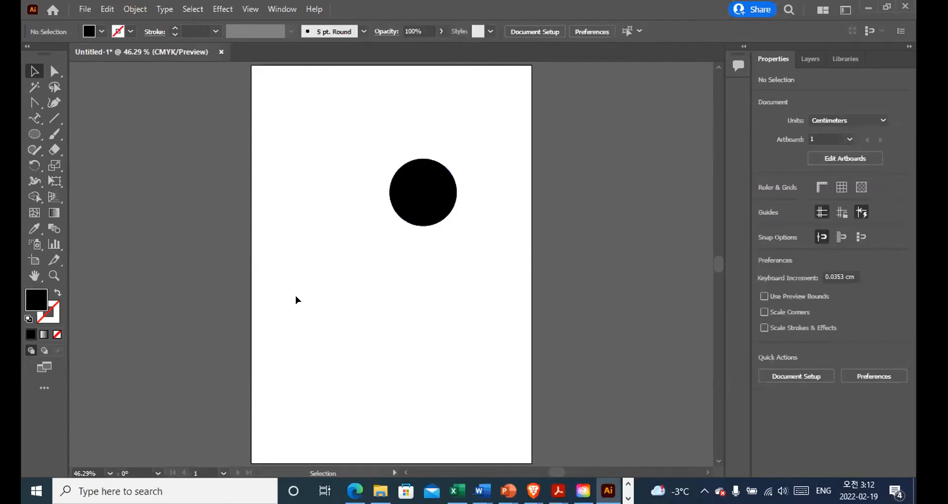
pyautogui.hotkey('ctrl', 'y')
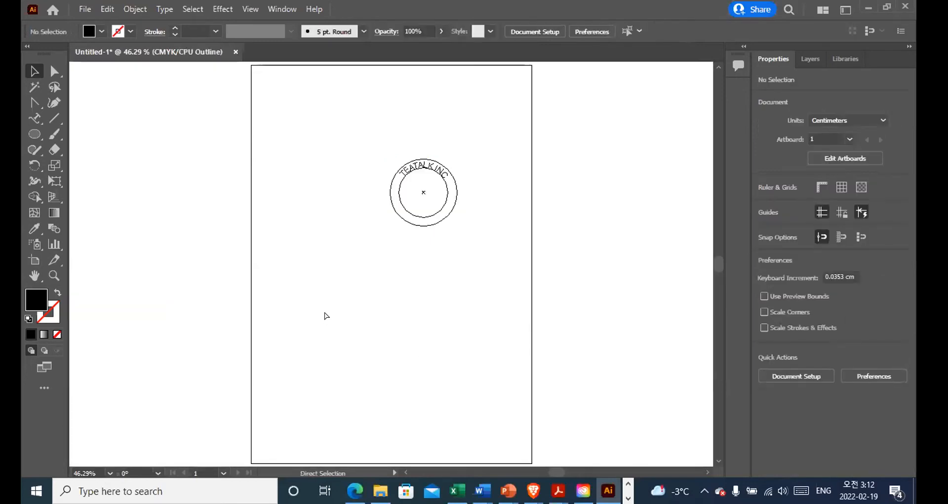
pyautogui.hotkey('ctrl', 'y')
pyautogui.hotkey('ctrl', 'y')
pyautogui.hotkey('ctrl', 'y')
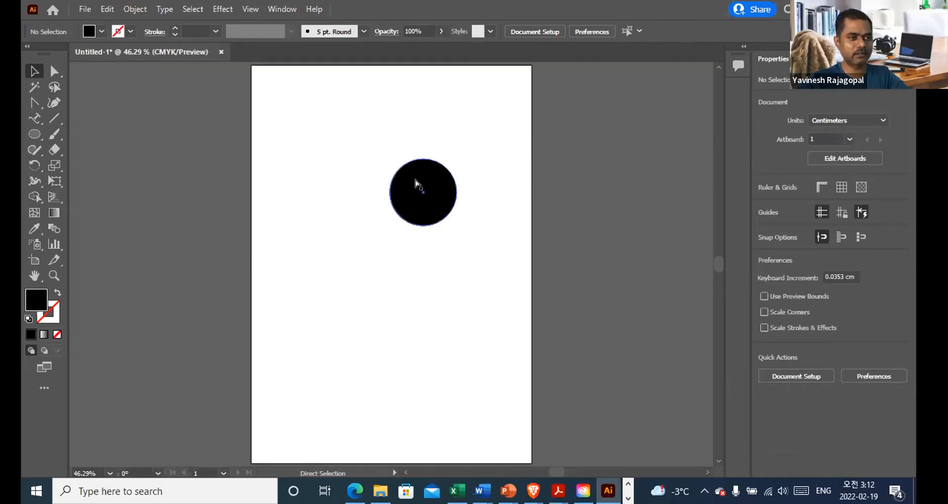
pyautogui.hotkey('ctrl', 'y')
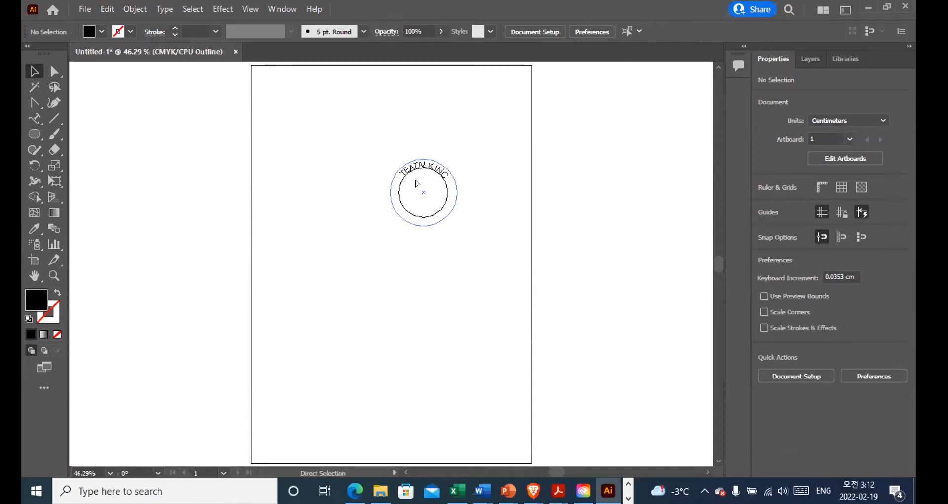
pyautogui.hotkey('ctrl', 'y')
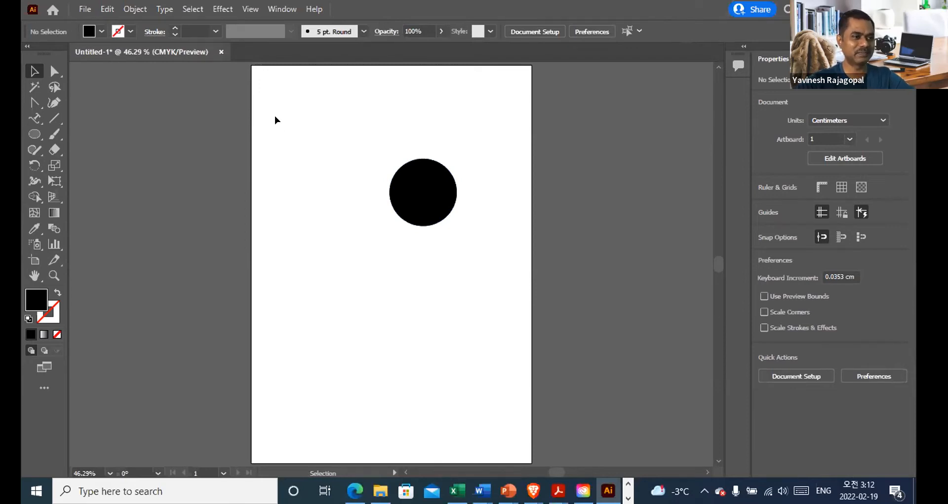
# Step: Set the 5 cm circle's fill to None and its stroke to 1 pt black, leaving it deselected
pyautogui.click(414, 186)
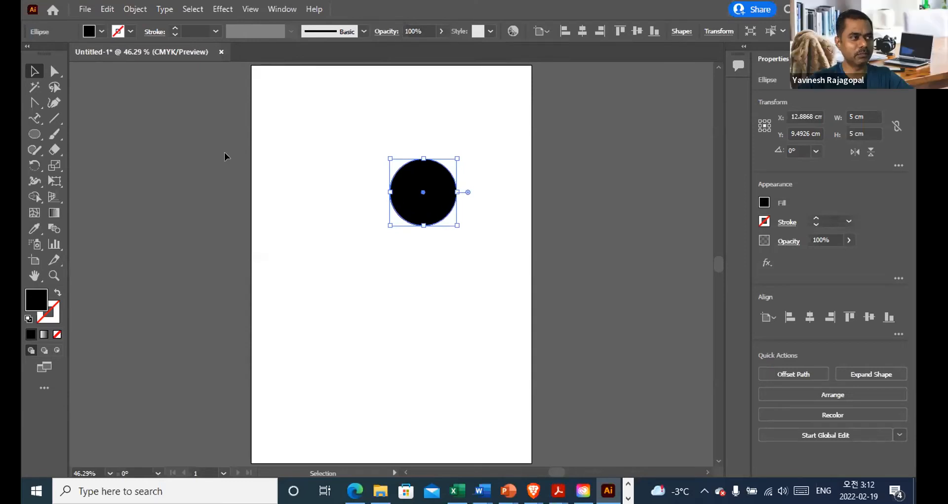
pyautogui.click(99, 31)
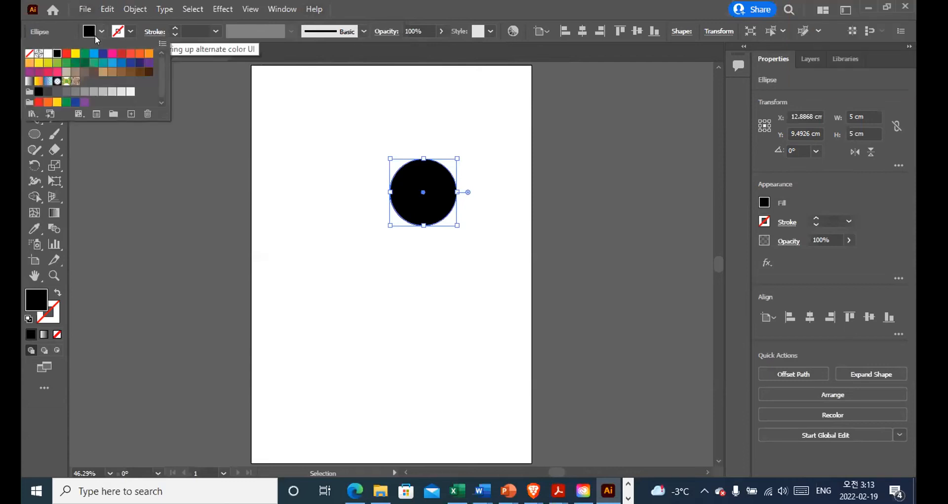
pyautogui.click(28, 52)
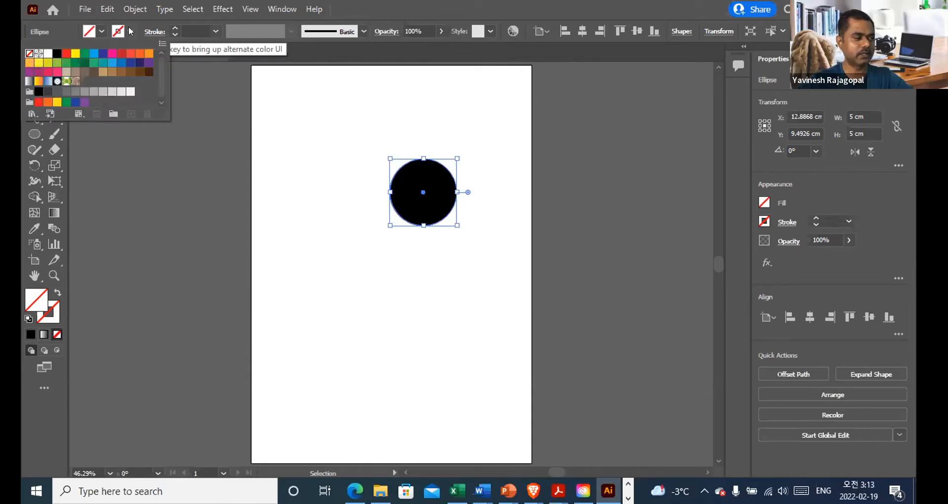
pyautogui.click(53, 53)
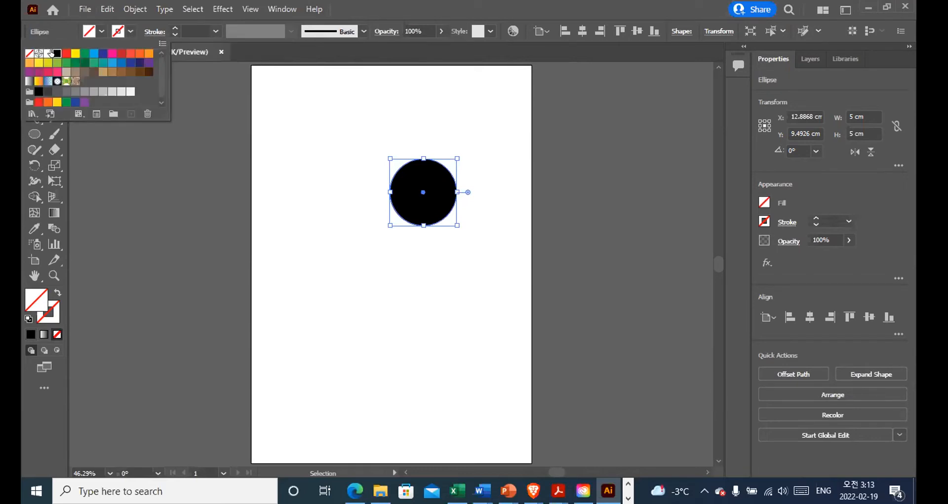
pyautogui.click(245, 129)
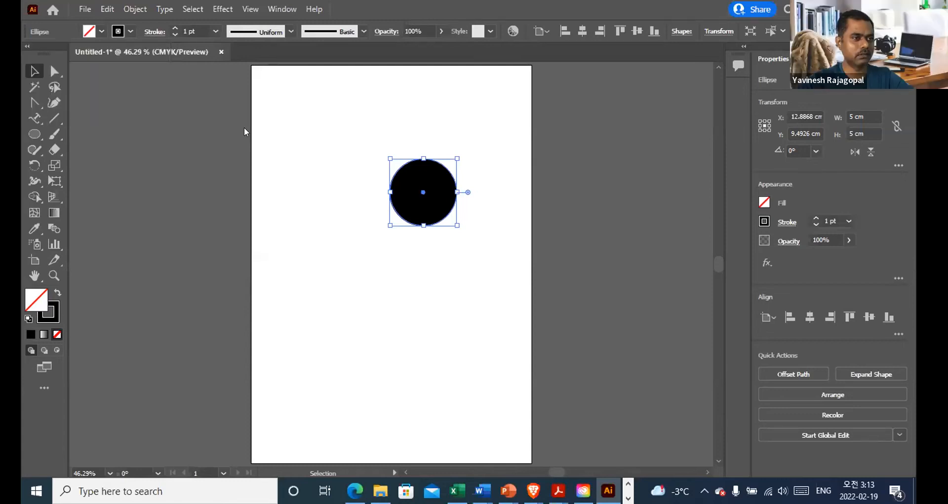
pyautogui.click(330, 147)
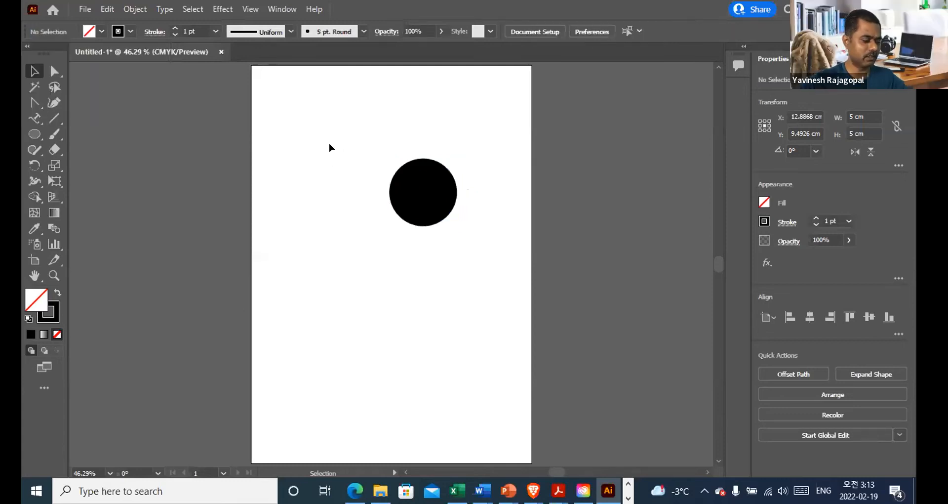
# Step: Move the black-filled 5 cm circle off the TEATALK INC text and delete it, keeping the outlined circle
pyautogui.press('z')
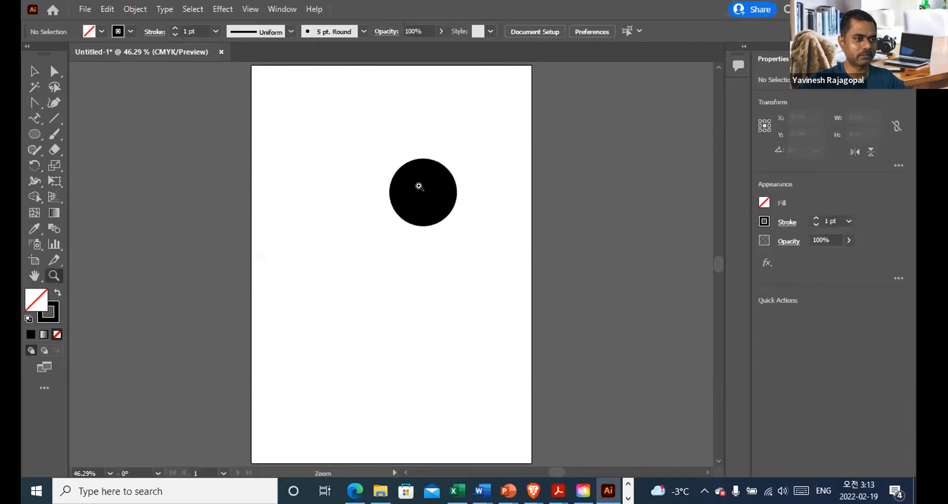
pyautogui.click(419, 186)
pyautogui.click(397, 248)
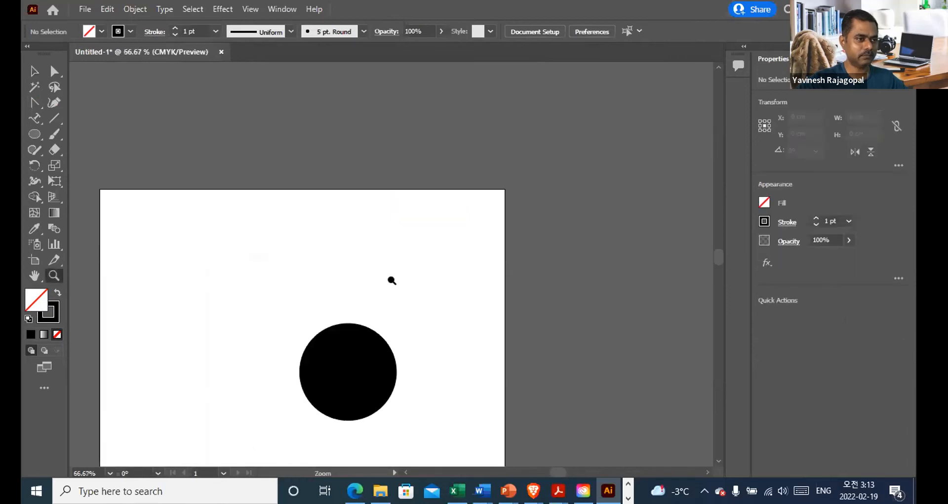
pyautogui.click(331, 333)
pyautogui.click(412, 439)
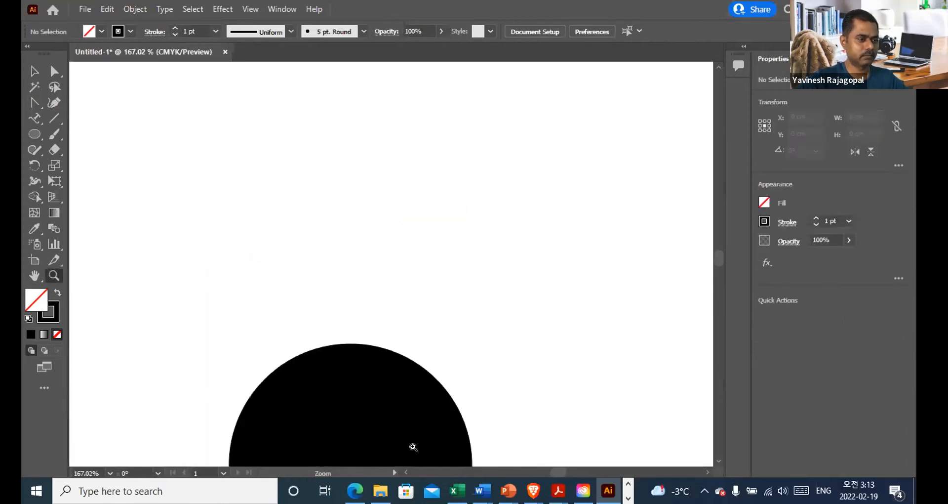
pyautogui.click(383, 287)
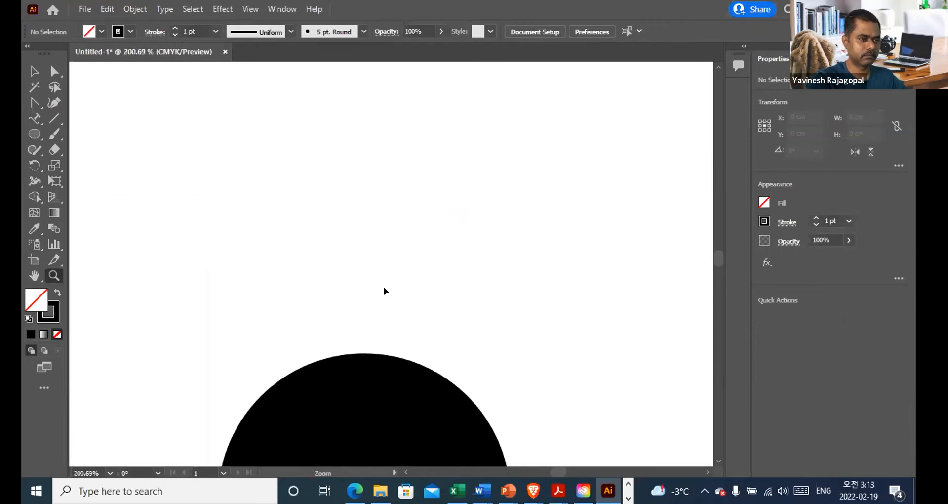
pyautogui.hotkey('ctrl', '1')
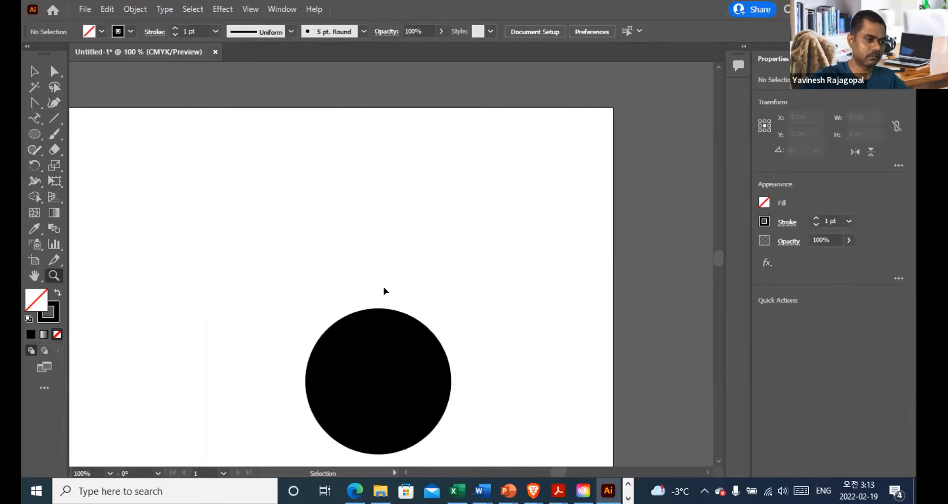
pyautogui.keyDown('ctrl'); pyautogui.click(388, 349); pyautogui.keyUp('ctrl')
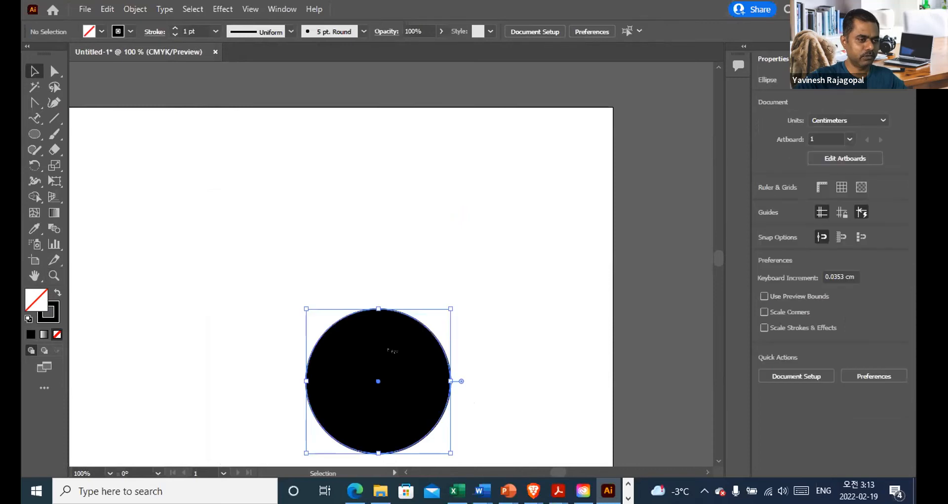
pyautogui.moveTo(378, 364); pyautogui.dragTo(532, 221)
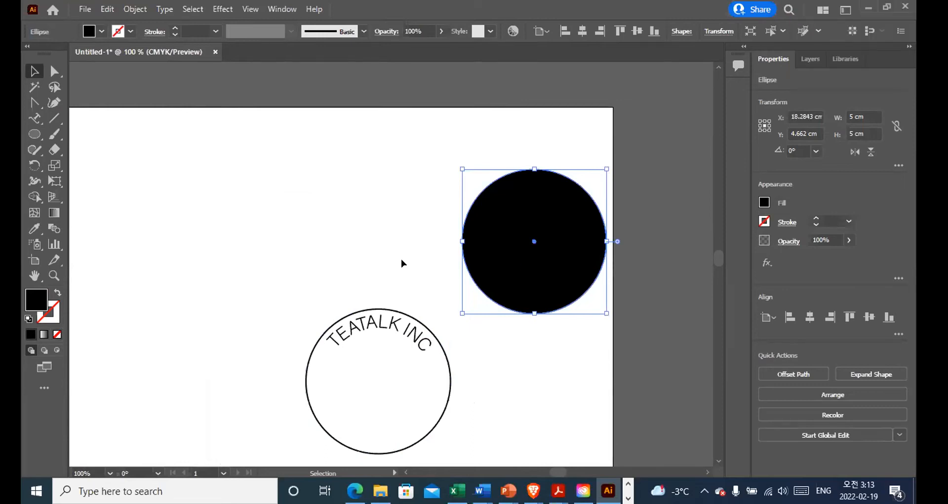
pyautogui.press('Delete')
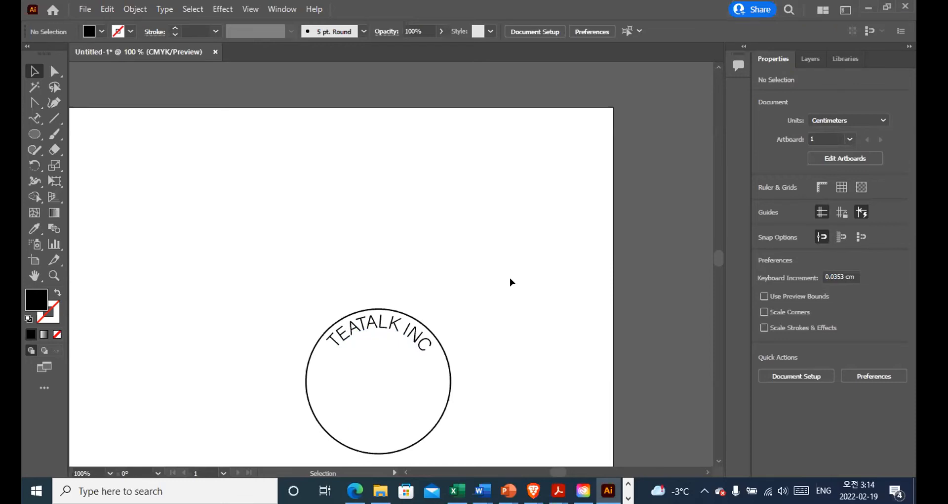
pyautogui.moveTo(476, 286); pyautogui.dragTo(458, 198)
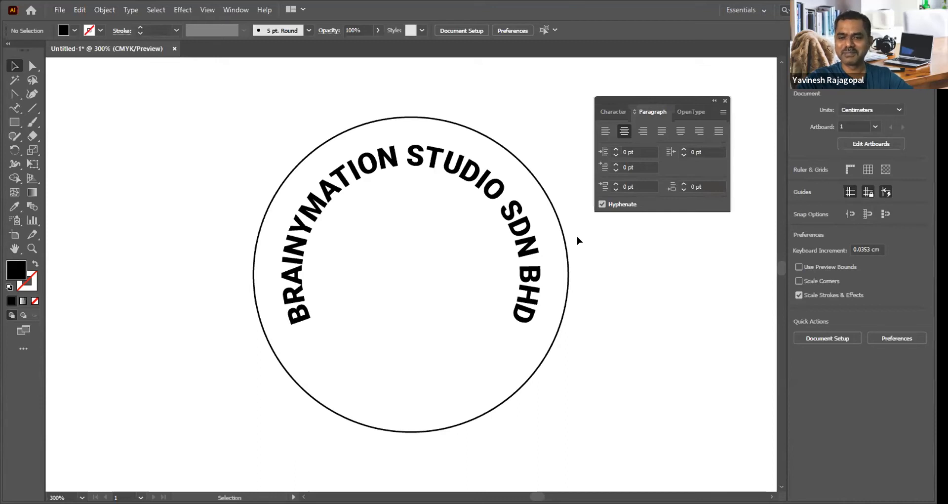
# Step: Check whether the Control bar is enabled for the workspace
pyautogui.press('space')
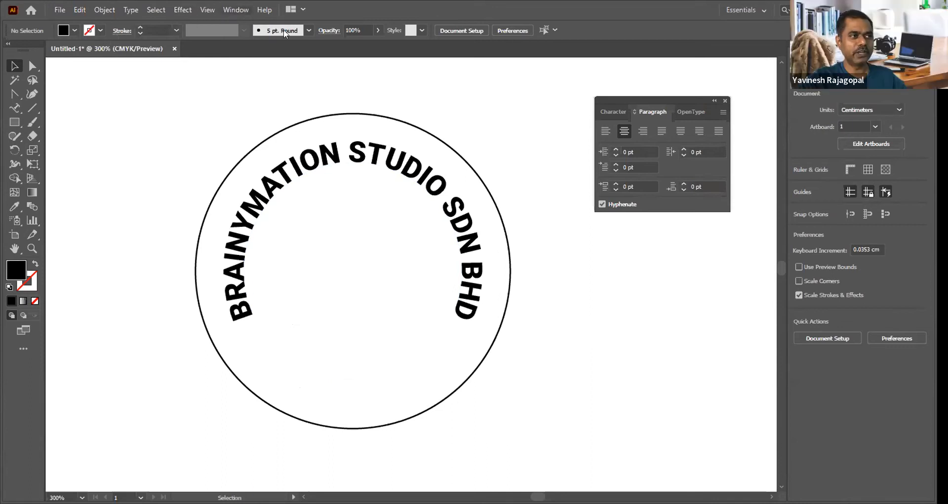
pyautogui.click(245, 8)
pyautogui.moveTo(269, 10)
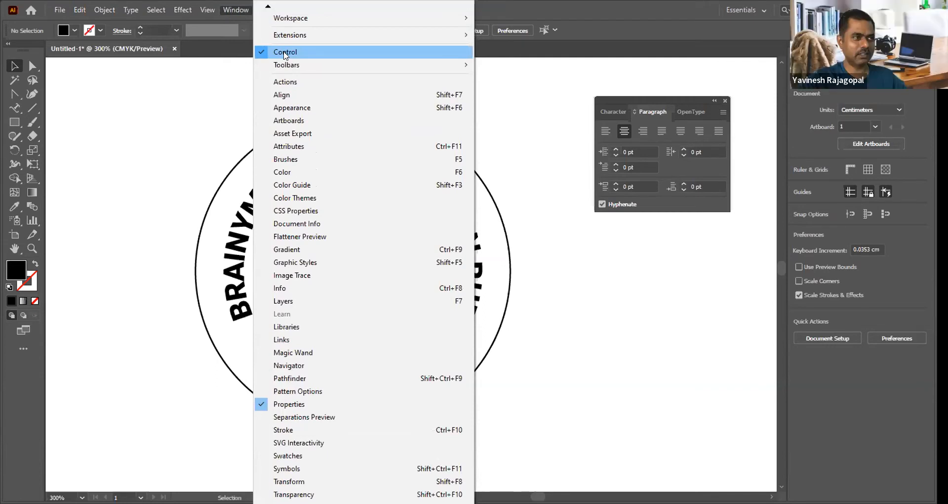
pyautogui.click(182, 127)
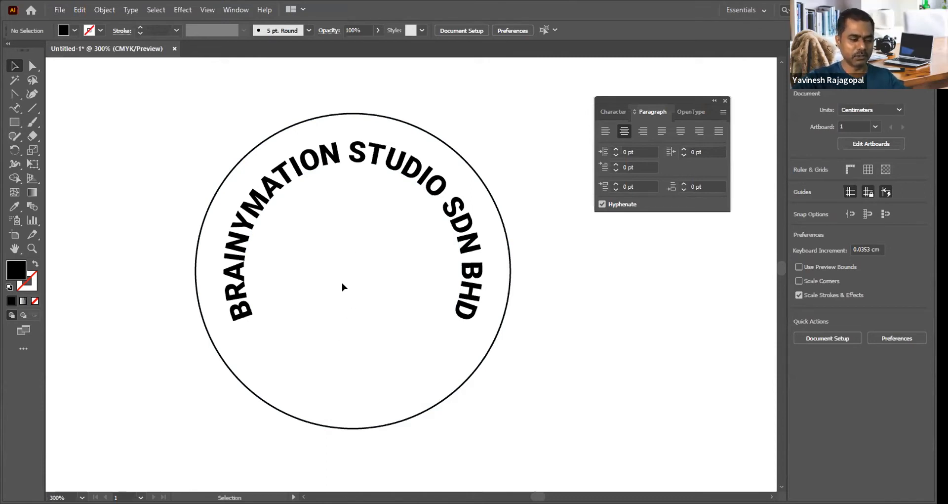
# Step: Shift the BRAINYMATION STUDIO SDN BHD text's end bracket along its circular path, restore its position at the circle's lowest point, and deselect
pyautogui.click(232, 256)
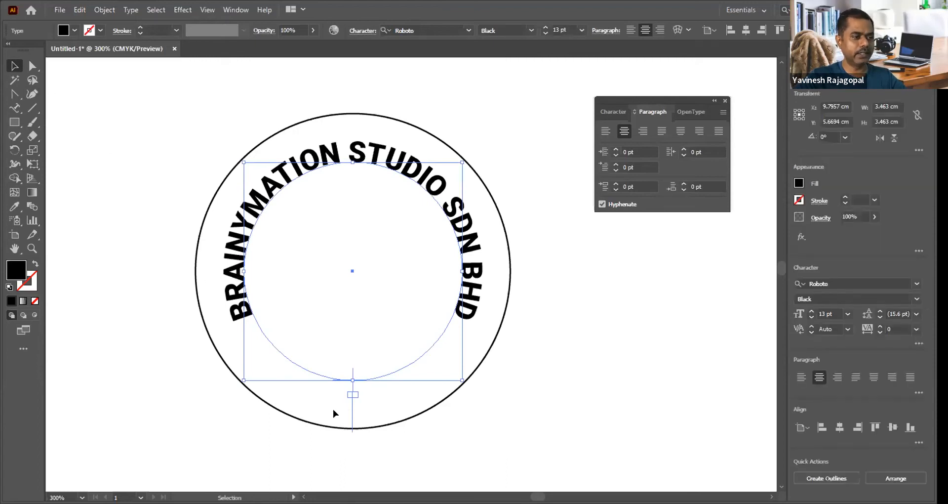
pyautogui.moveTo(352, 415); pyautogui.dragTo(464, 342)
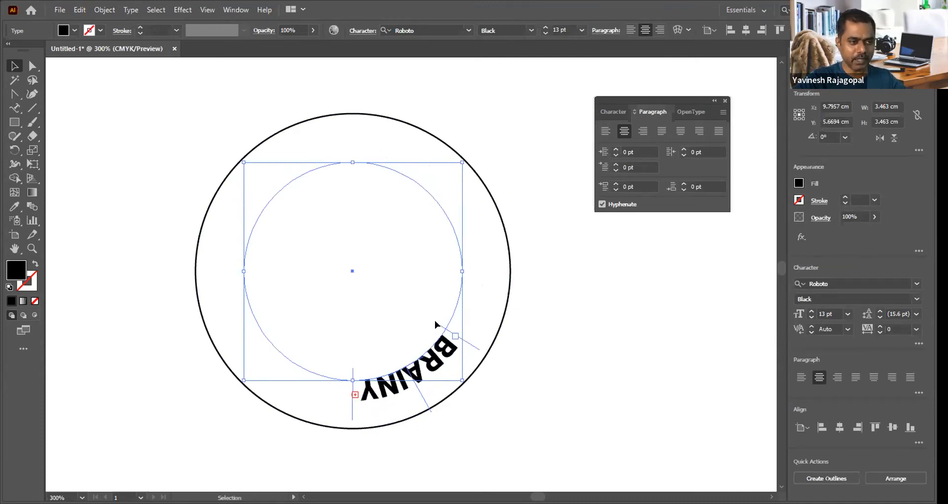
pyautogui.moveTo(466, 343); pyautogui.dragTo(351, 390)
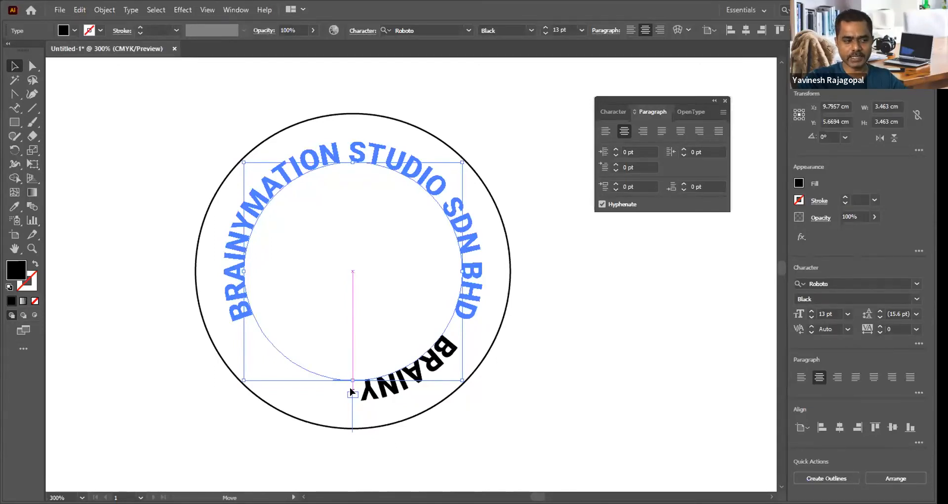
pyautogui.moveTo(351, 391); pyautogui.dragTo(350, 391)
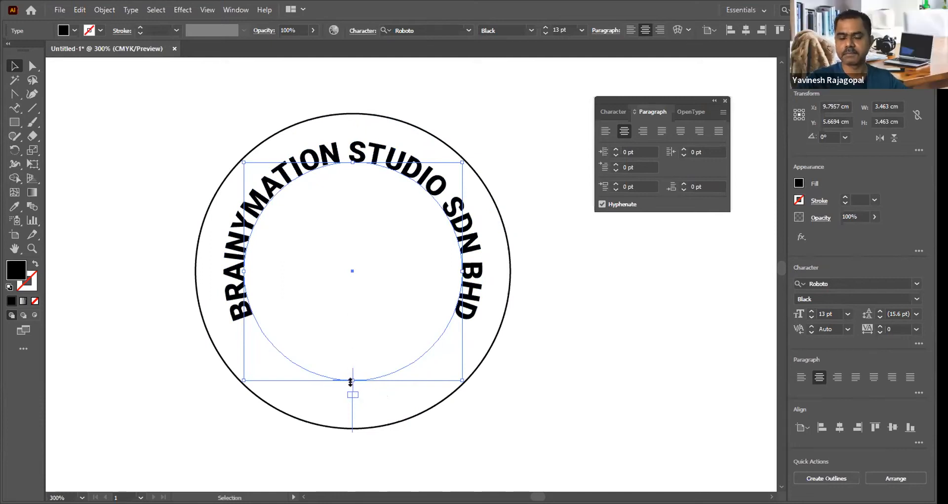
pyautogui.click(574, 321)
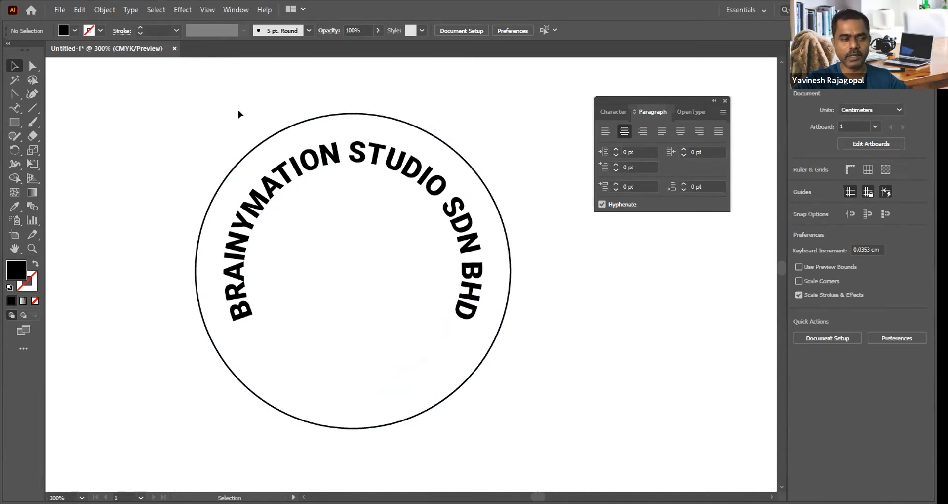
# Step: Duplicate the 5 cm outer circle in front and scale the copy about its center to about 4.46 cm
pyautogui.click(378, 116)
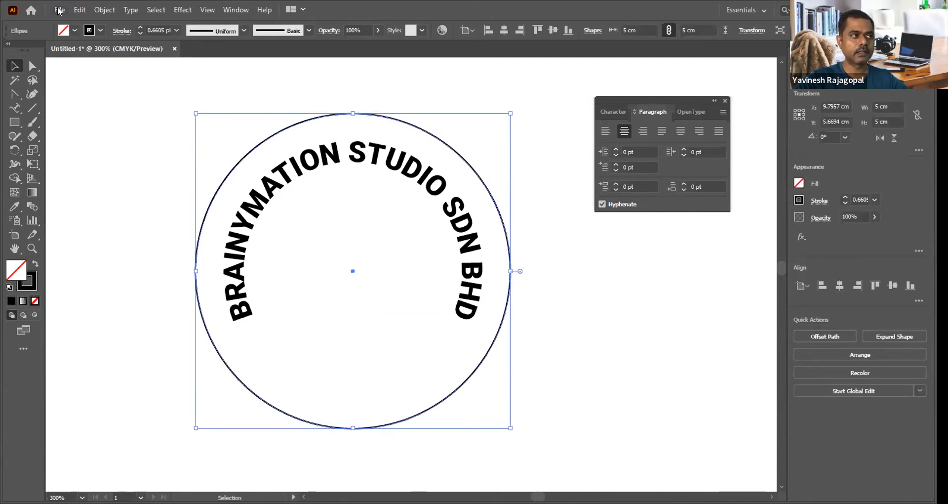
pyautogui.click(79, 10)
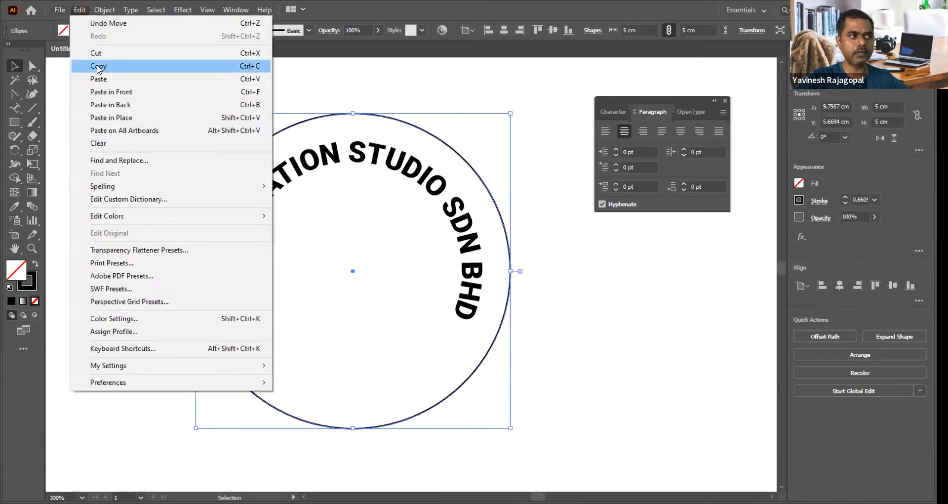
pyautogui.click(77, 10)
pyautogui.click(79, 11)
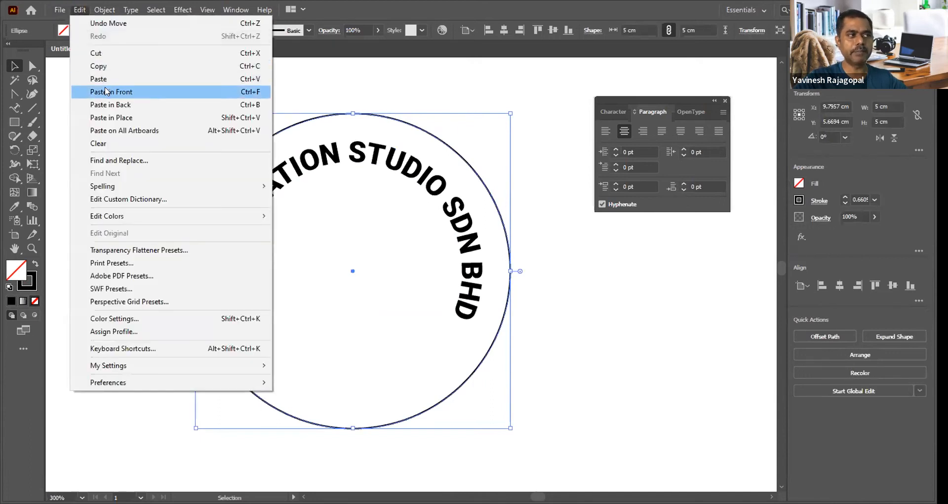
pyautogui.click(101, 91)
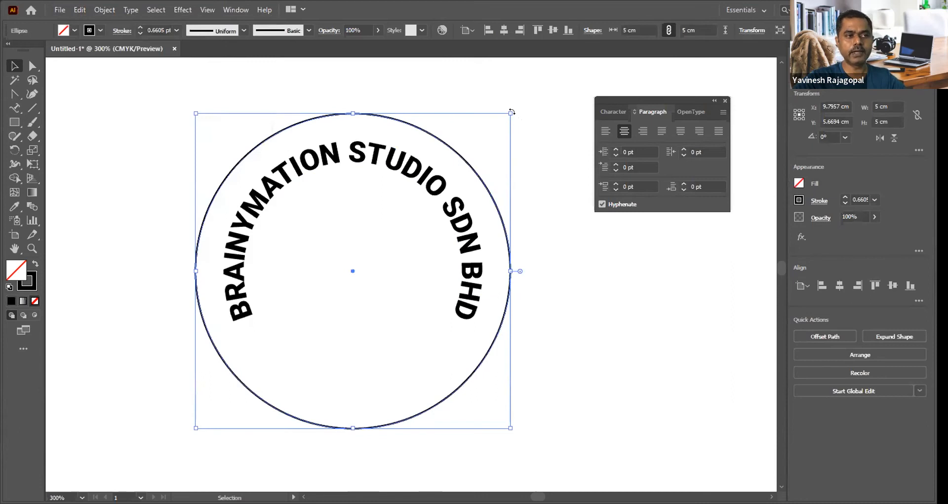
pyautogui.moveTo(511, 113); pyautogui.dragTo(491, 120)
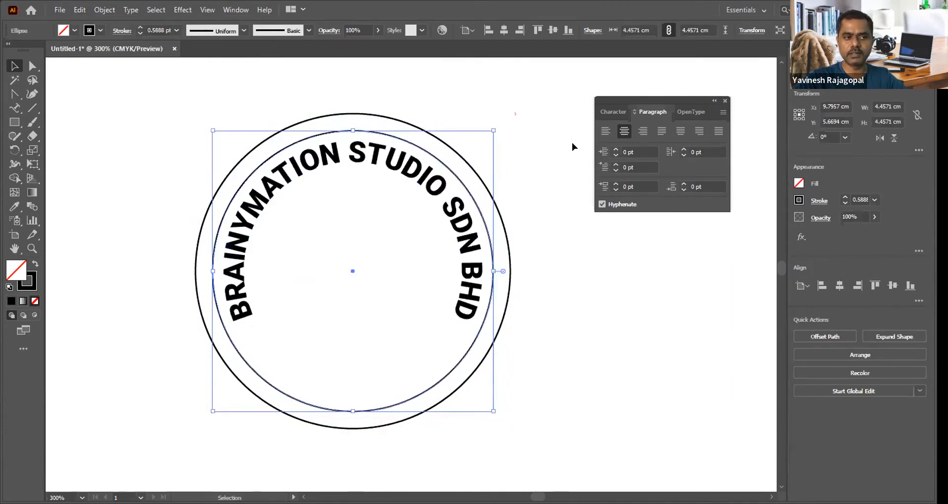
# Step: Create another concentric copy of the circle inside the text, about 3.23 cm in diameter, and deselect it
pyautogui.press('a')
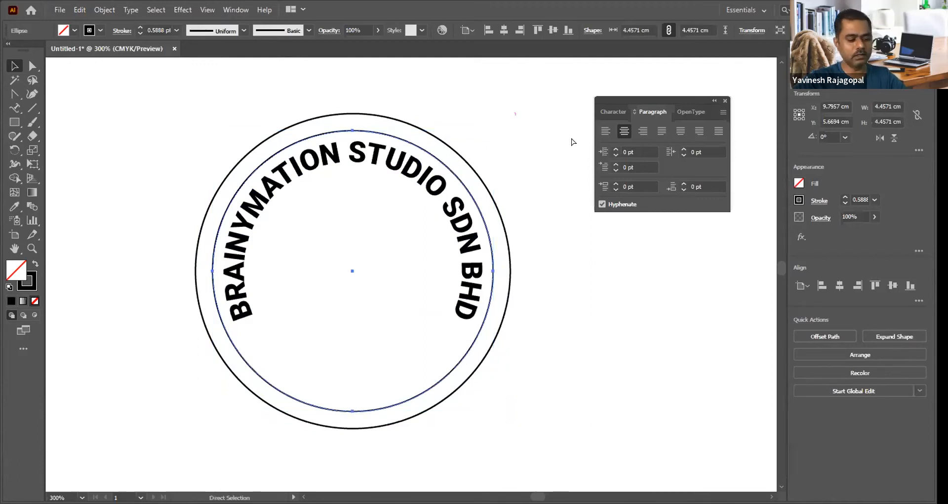
pyautogui.press('v')
pyautogui.moveTo(493, 130); pyautogui.dragTo(451, 142)
pyautogui.click(525, 91)
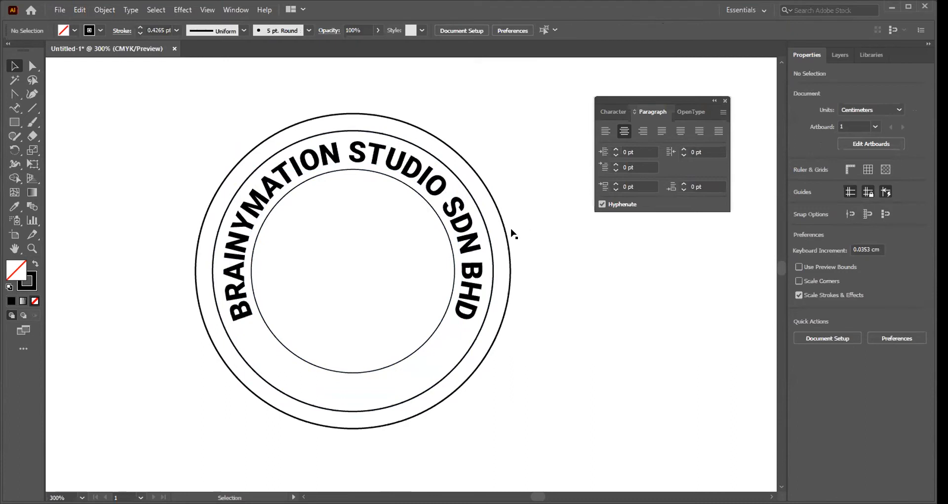
# Step: Select the inner and outer circles in turn, and select the middle and inner circles together
pyautogui.click(429, 339)
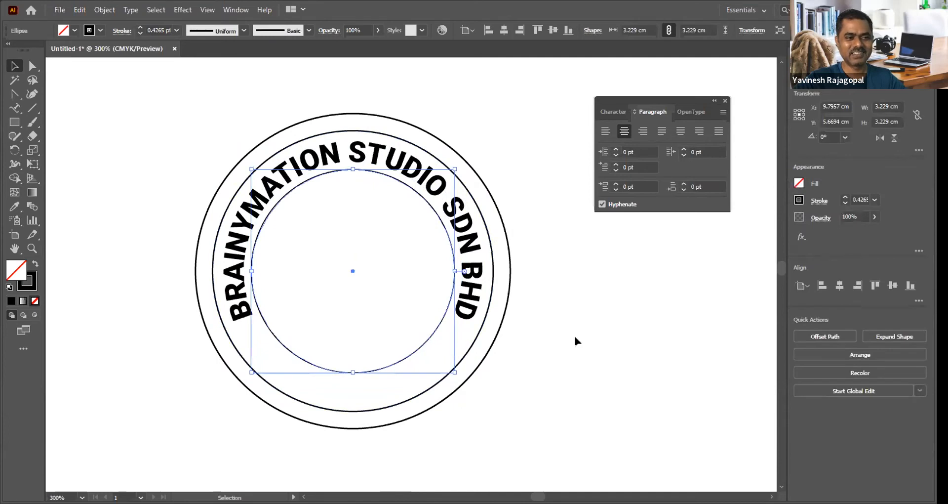
pyautogui.click(514, 338)
pyautogui.click(501, 227)
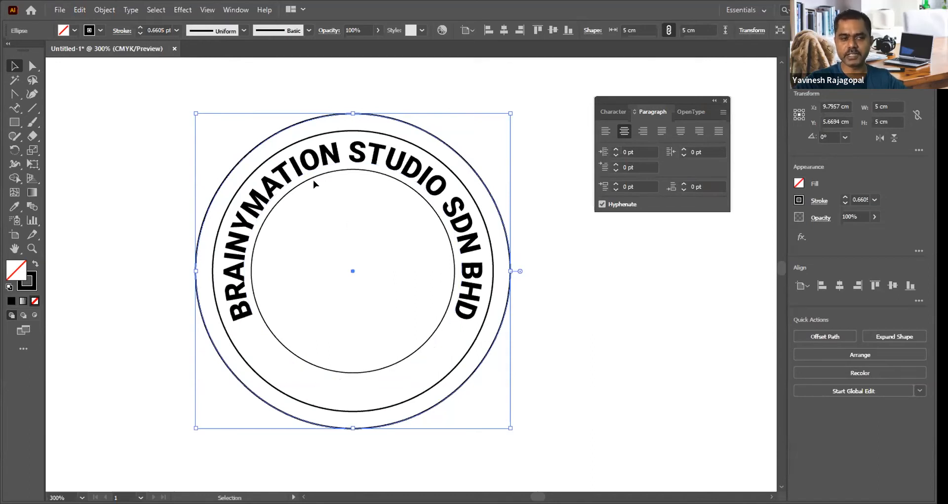
pyautogui.click(631, 302)
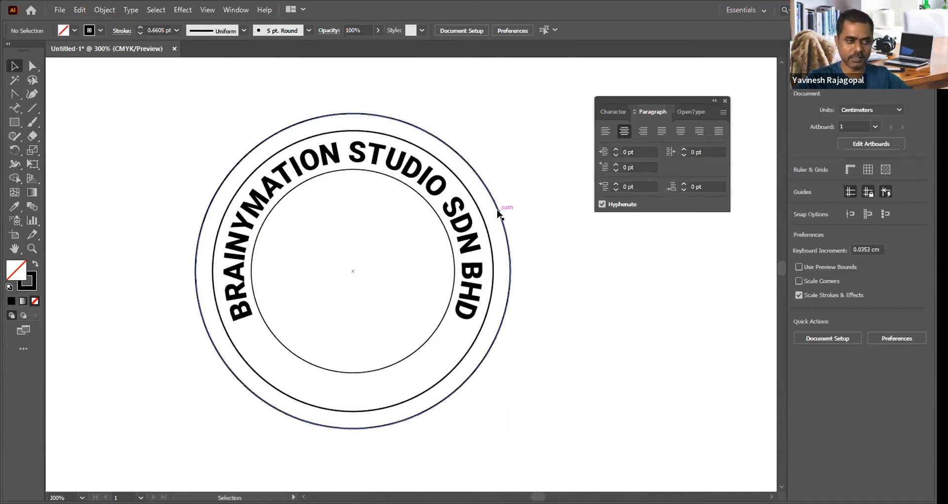
pyautogui.click(493, 254)
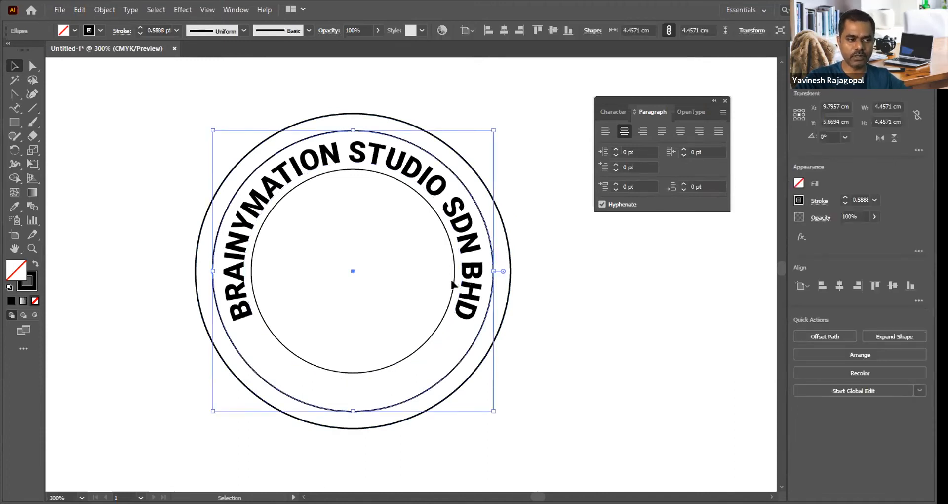
pyautogui.keyDown('shift'); pyautogui.click(404, 361); pyautogui.keyUp('shift')
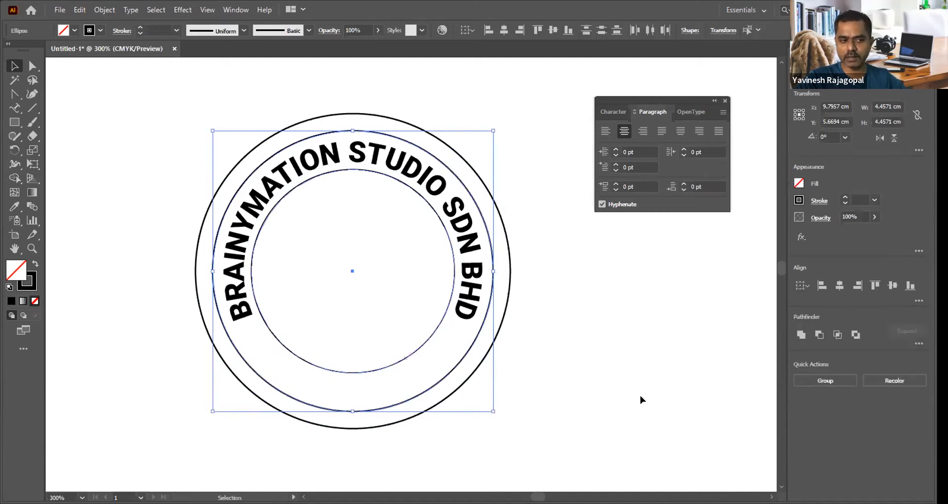
# Step: Draw four separate practice rectangles in the empty area beside the circular text, the largest about 0.81 by 1.46 cm
pyautogui.hscroll(5, 493, 286)
pyautogui.click(513, 281)
pyautogui.press('m')
pyautogui.moveTo(413, 168); pyautogui.dragTo(464, 260)
pyautogui.moveTo(536, 245); pyautogui.dragTo(571, 315)
pyautogui.moveTo(504, 342); pyautogui.dragTo(532, 398)
pyautogui.moveTo(399, 354); pyautogui.dragTo(431, 399)
pyautogui.click(13, 66)
# Step: Select all four practice rectangles together and move them slightly up and toward the circular text
pyautogui.click(424, 168)
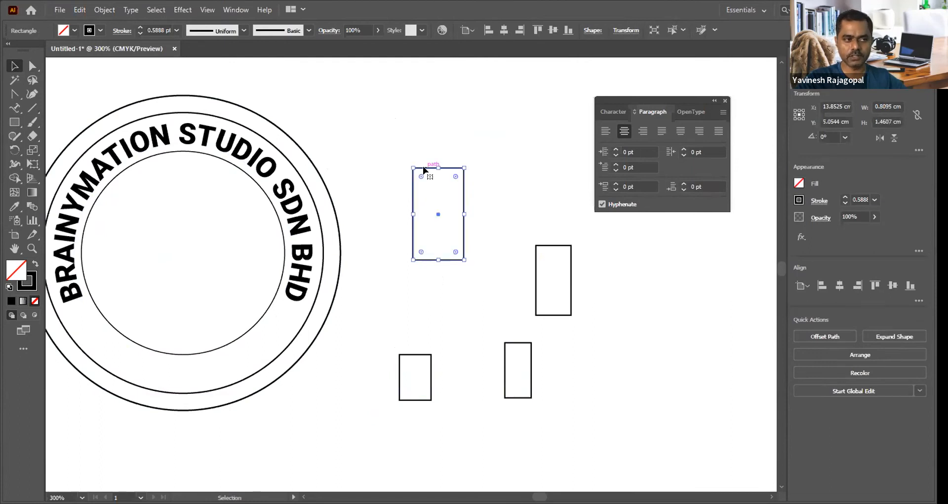
pyautogui.keyDown('shift'); pyautogui.click(553, 245); pyautogui.keyUp('shift')
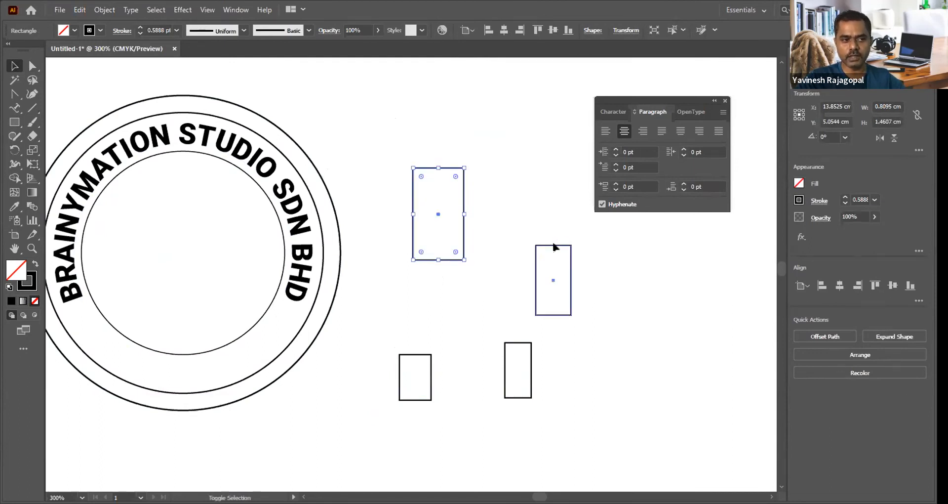
pyautogui.keyDown('shift'); pyautogui.click(511, 342); pyautogui.keyUp('shift')
pyautogui.keyDown('shift'); pyautogui.click(421, 356); pyautogui.keyUp('shift')
pyautogui.moveTo(420, 355)
pyautogui.mouseDown()
pyautogui.moveTo(461, 262)
pyautogui.moveTo(412, 343)
pyautogui.mouseUp()
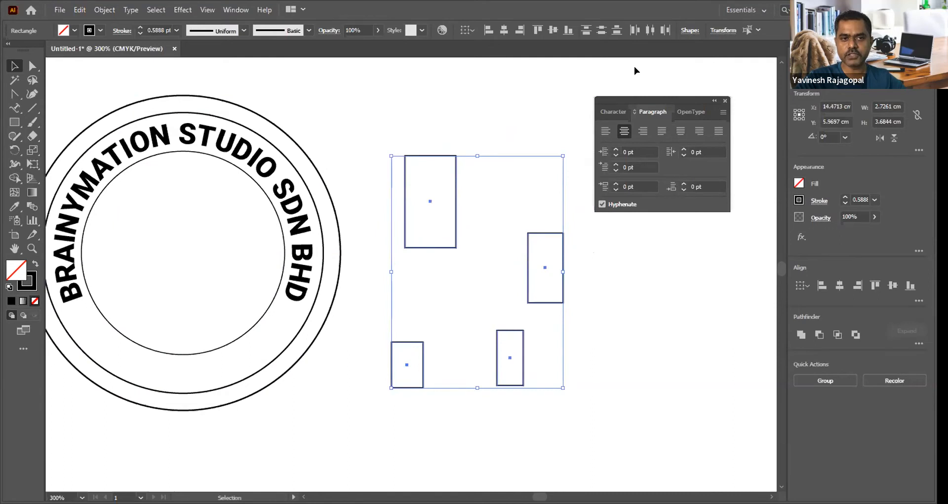
# Step: Set the stroke weight of the four selected rectangles to 3 pt, and delete the rectangles
pyautogui.click(859, 200)
pyautogui.write('6')
pyautogui.press('Return')
pyautogui.press('Up')
pyautogui.press('Up')
pyautogui.press('Down')
pyautogui.press('Down')
pyautogui.press('Down')
pyautogui.press('Down')
pyautogui.press('Down')
pyautogui.press('Up')
pyautogui.press('Up')
pyautogui.press('Up')
pyautogui.press('Up')
pyautogui.press('Up')
pyautogui.press('Down')
pyautogui.press('Down')
pyautogui.press('Down')
pyautogui.press('Down')
pyautogui.press('Down')
pyautogui.press('Return')
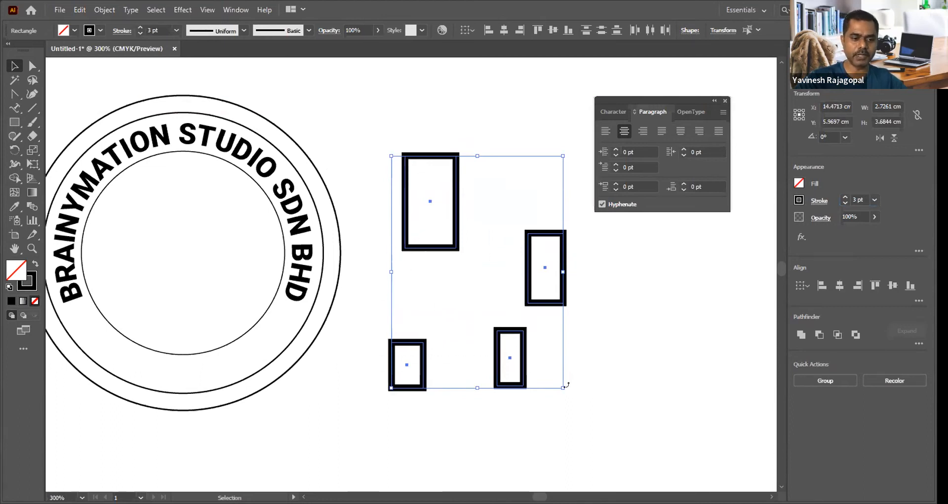
pyautogui.press('Delete')
# Step: Select the middle and inner circles together, try stroke weights of 2 pt and 5 pt, and set them to 1 pt
pyautogui.moveTo(401, 259); pyautogui.dragTo(599, 270)
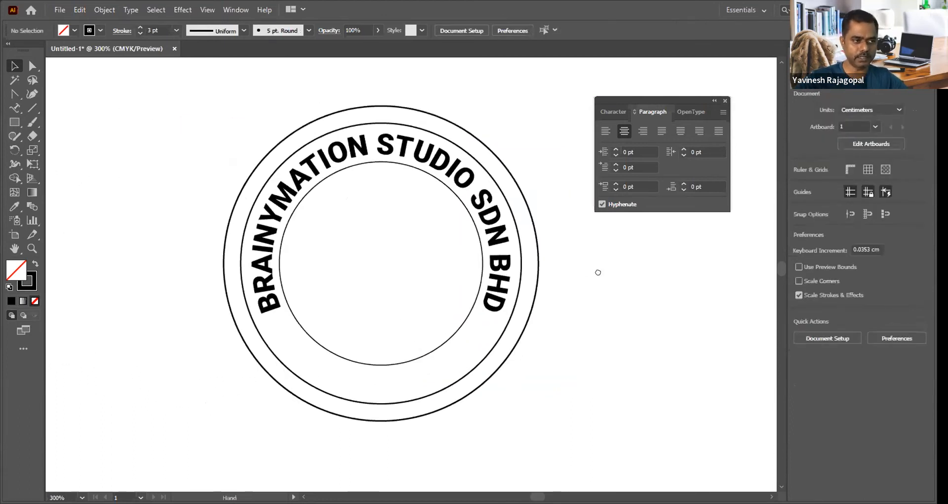
pyautogui.click(497, 342)
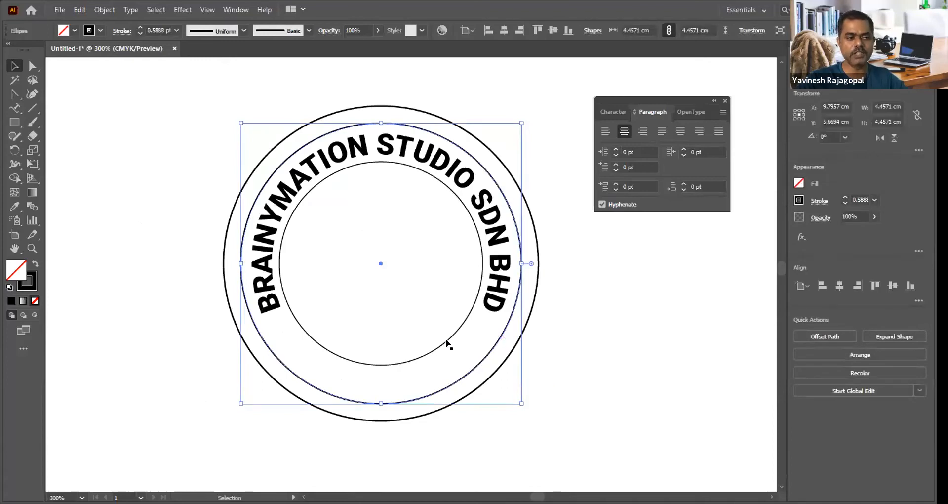
pyautogui.keyDown('shift'); pyautogui.click(426, 353); pyautogui.keyUp('shift')
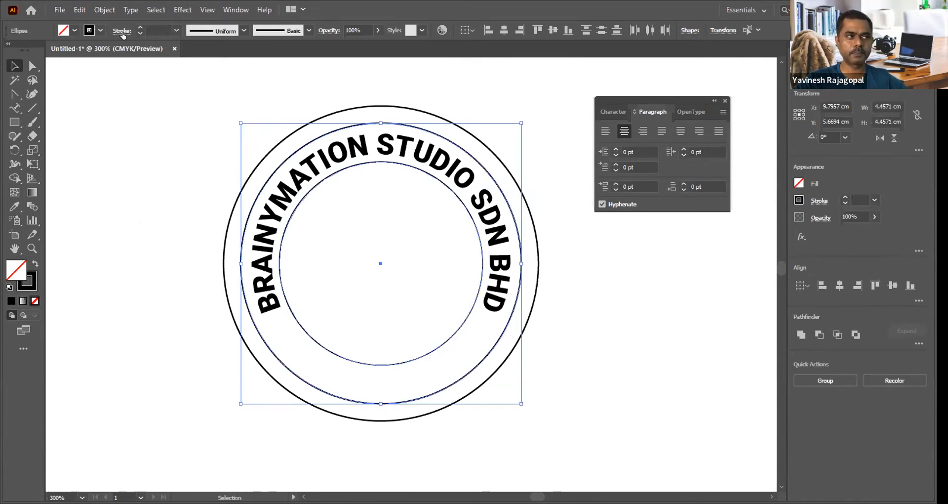
pyautogui.click(175, 32)
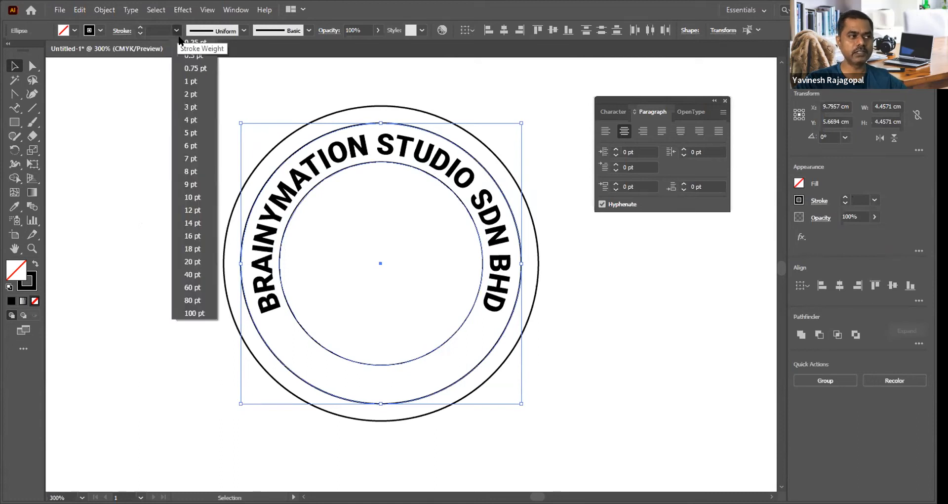
pyautogui.click(190, 93)
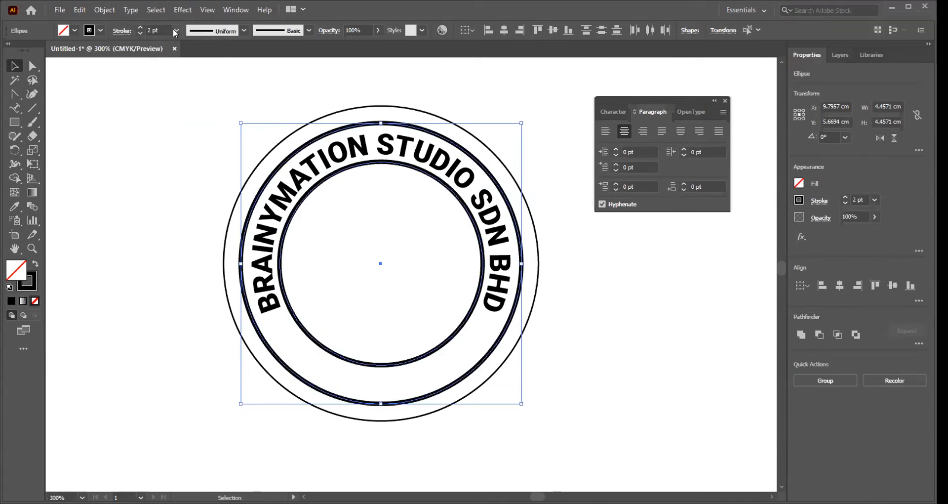
pyautogui.click(174, 29)
pyautogui.click(191, 133)
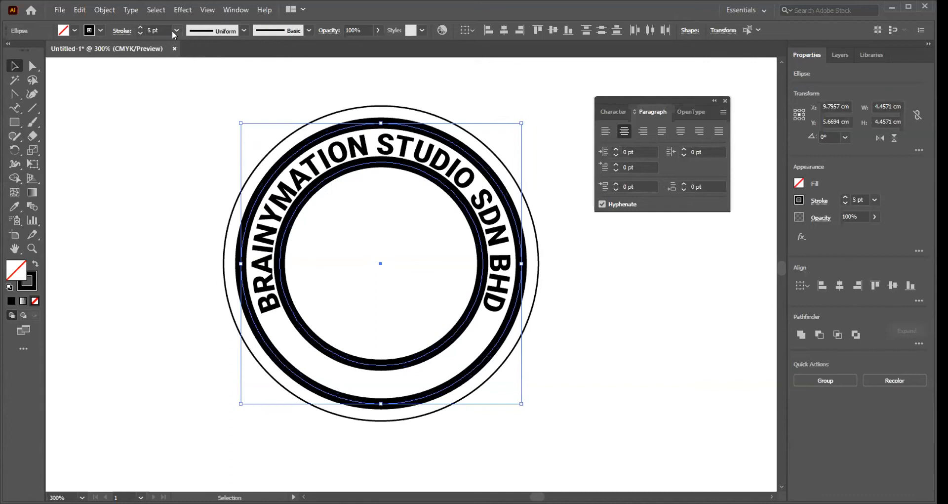
pyautogui.click(173, 31)
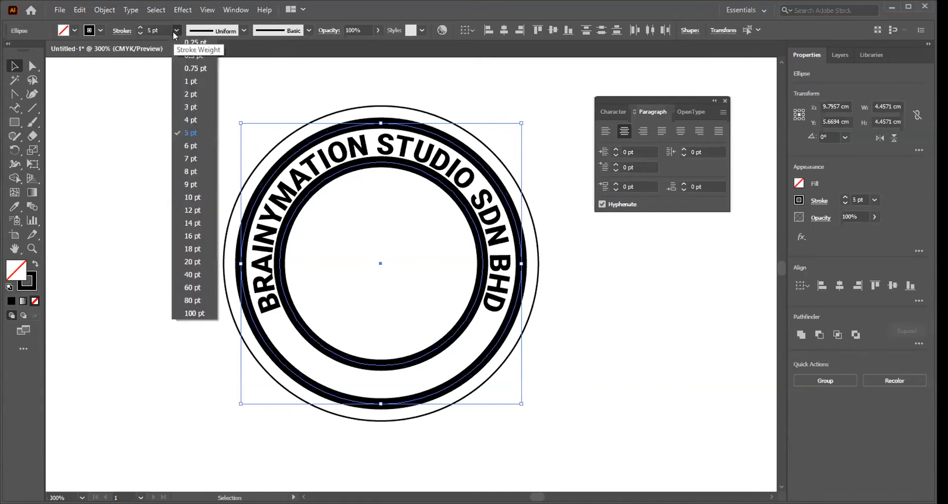
pyautogui.click(192, 81)
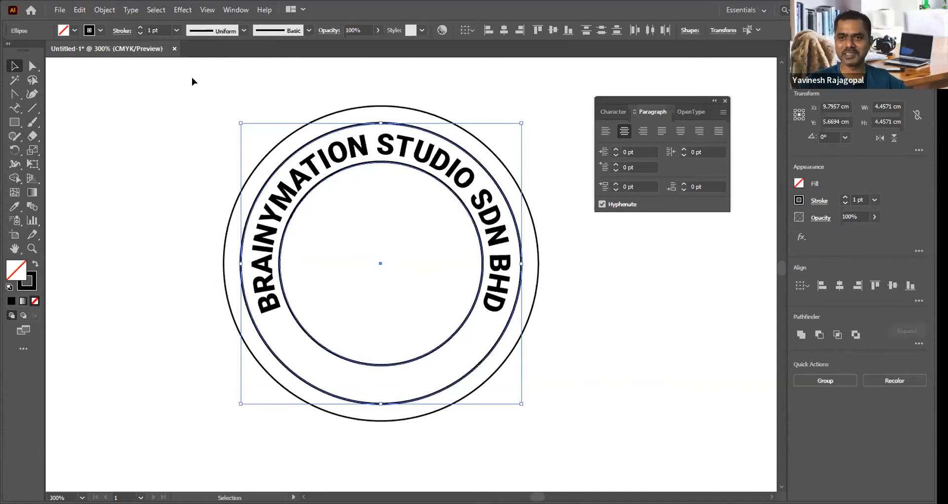
pyautogui.click(133, 125)
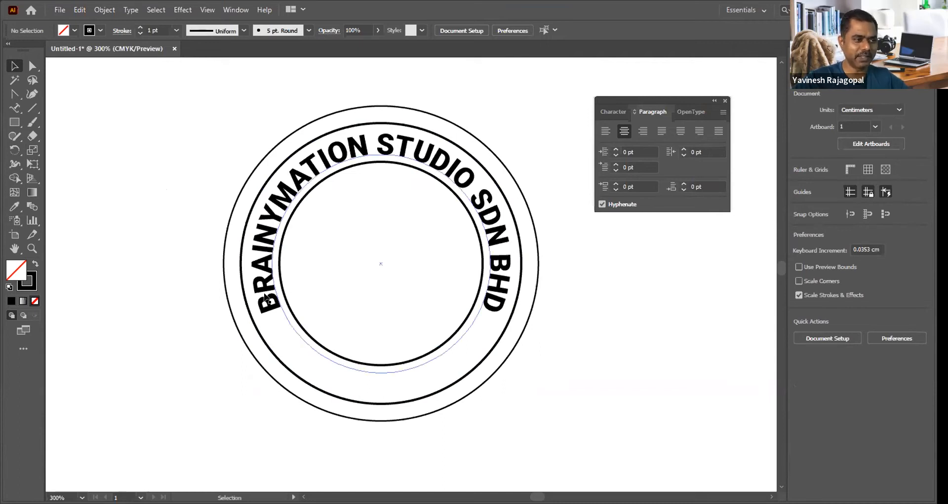
# Step: Select the BRAINYMATION STUDIO SDN BHD path text and examine how its hidden circle sits against the surrounding rings
pyautogui.click(266, 222)
pyautogui.click(207, 129)
pyautogui.moveTo(198, 112); pyautogui.dragTo(621, 427)
pyautogui.moveTo(540, 290); pyautogui.dragTo(515, 249)
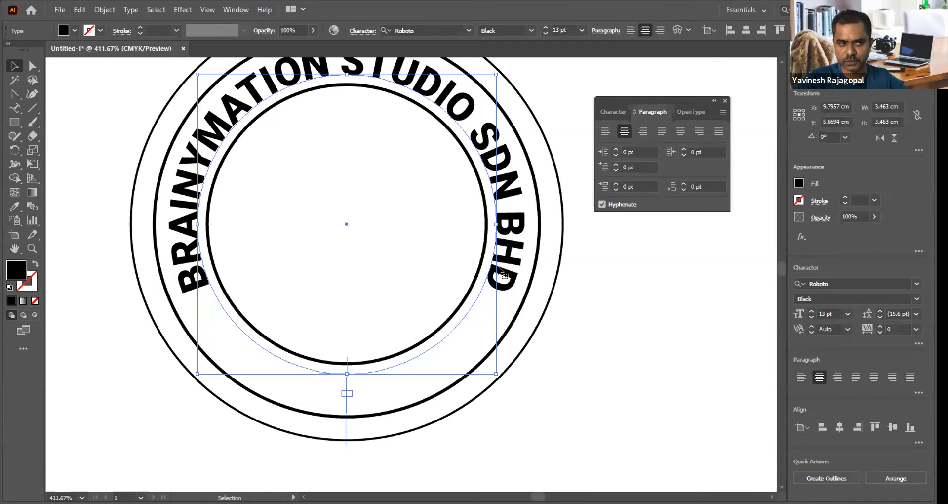
pyautogui.click(599, 315)
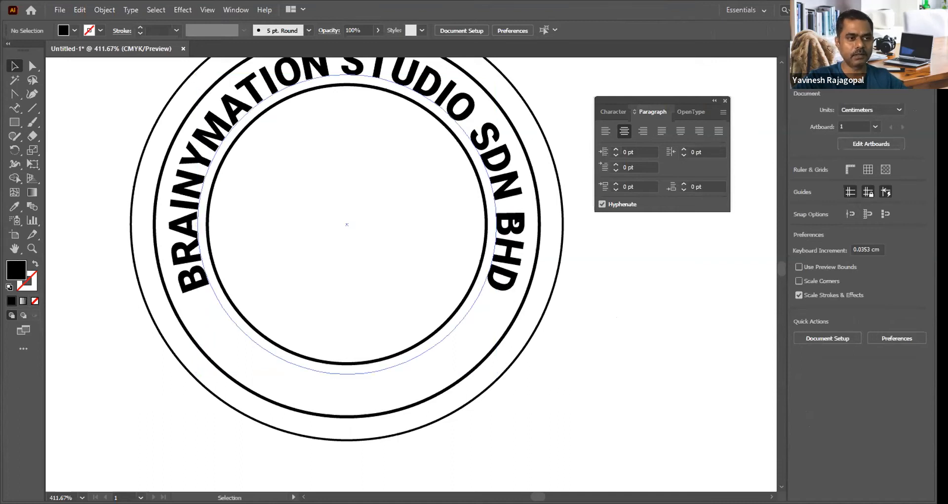
pyautogui.click(516, 229)
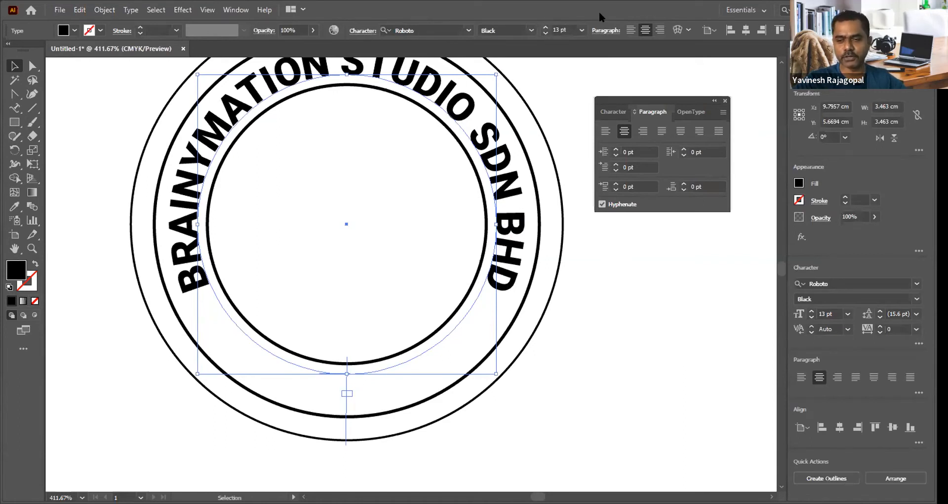
pyautogui.click(621, 341)
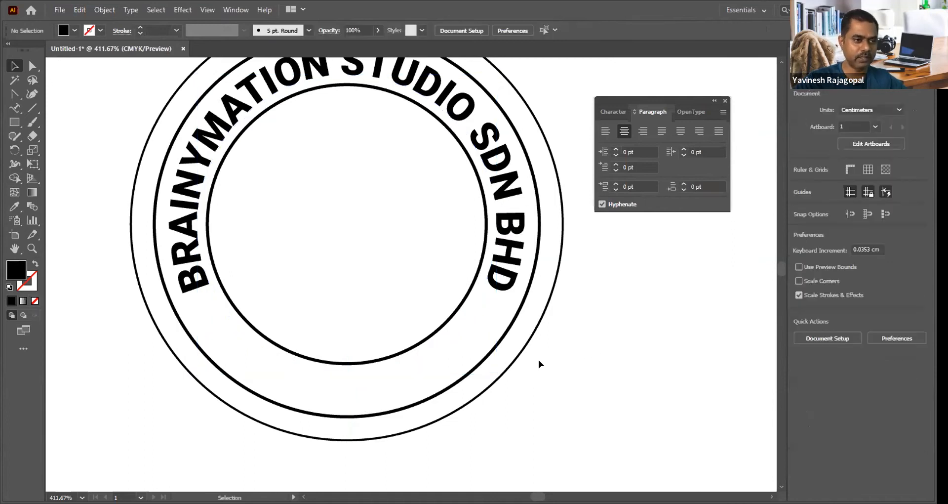
# Step: Duplicate the outer circle and scale the copy about its centre to about 4.12 cm, touching the outer edge of the curved text
pyautogui.click(522, 353)
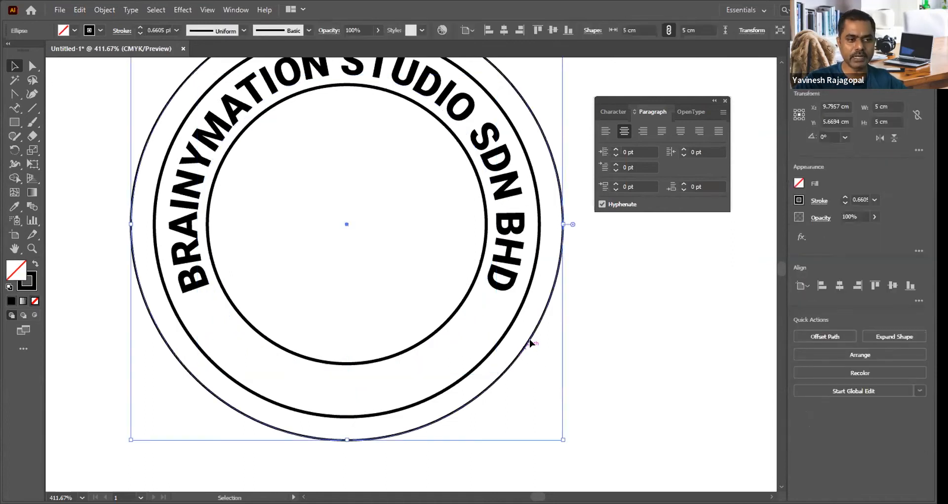
pyautogui.press('a')
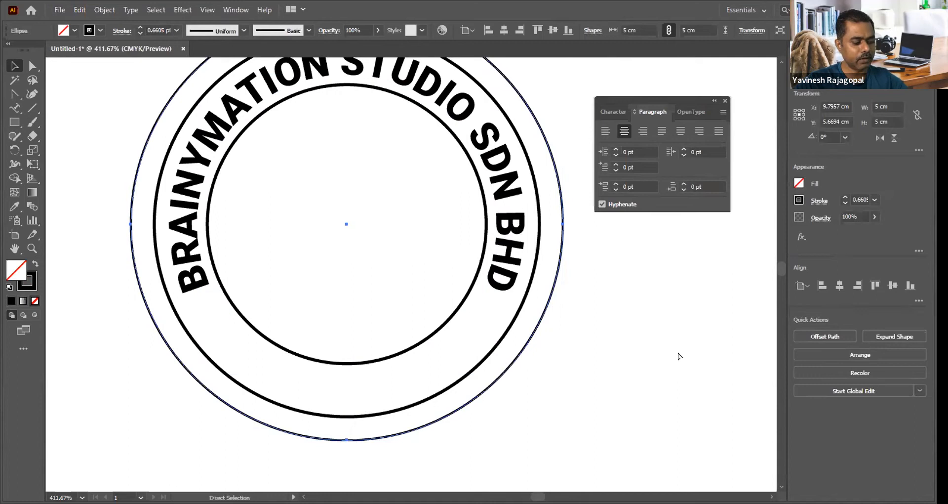
pyautogui.press('v')
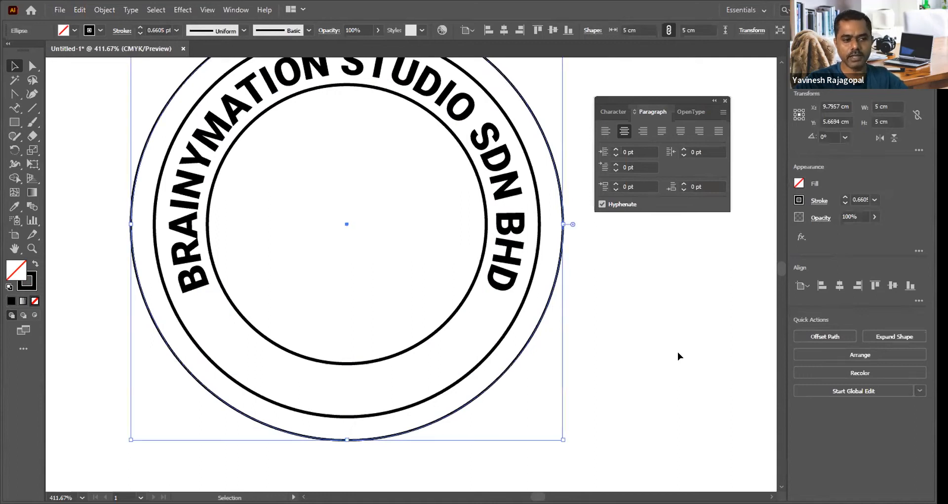
pyautogui.moveTo(562, 438); pyautogui.dragTo(523, 407)
pyautogui.hotkey('ctrl', 'space')
pyautogui.moveTo(492, 233); pyautogui.dragTo(558, 318)
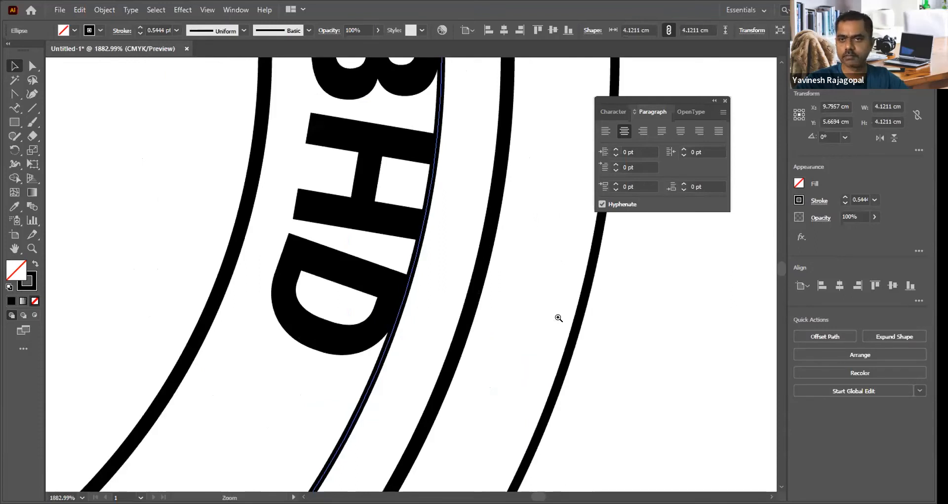
pyautogui.click(689, 340)
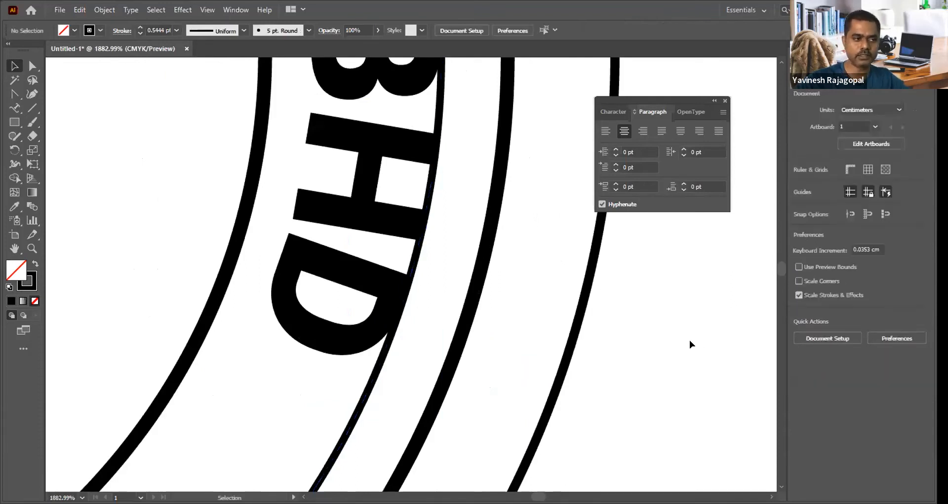
pyautogui.hotkey('ctrl', '-')
pyautogui.hotkey('ctrl', '-')
pyautogui.hotkey('ctrl', '-')
pyautogui.hotkey('ctrl', '-')
pyautogui.hotkey('ctrl', '-')
pyautogui.hotkey('ctrl', '-')
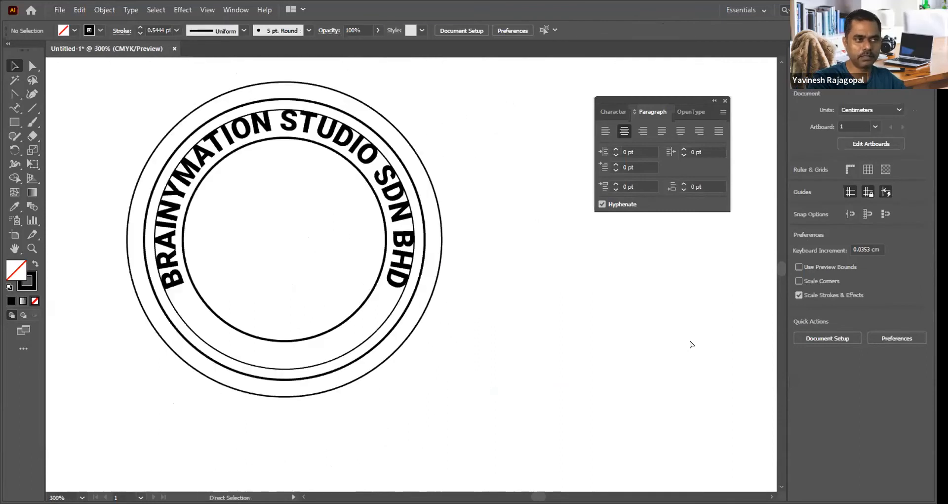
# Step: Use Type on a Path on the new 4.12 cm circle to add the text TRAINING
pyautogui.moveTo(116, 91); pyautogui.dragTo(552, 424)
pyautogui.moveTo(340, 242); pyautogui.dragTo(339, 214)
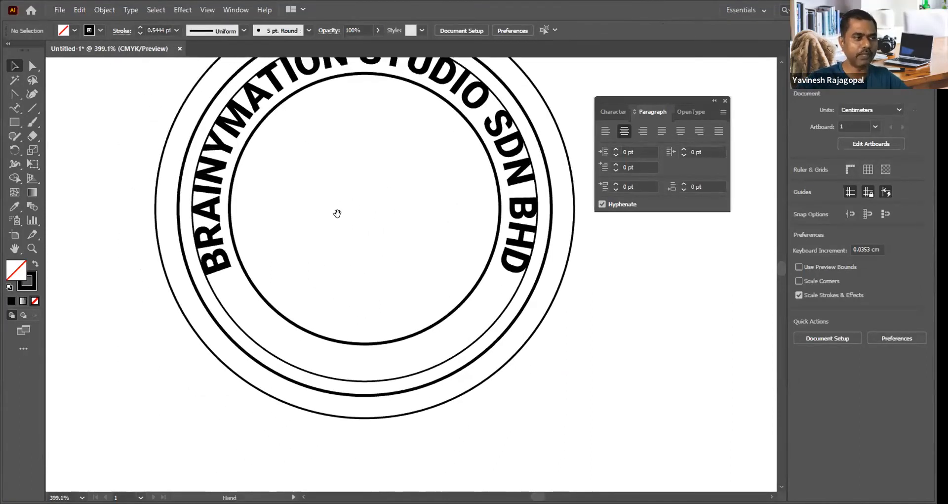
pyautogui.click(15, 108)
pyautogui.click(15, 109)
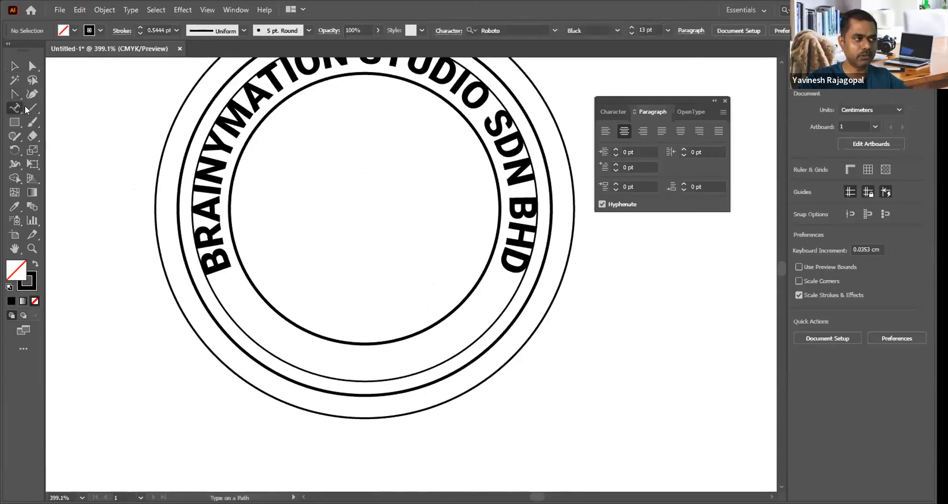
pyautogui.click(70, 140)
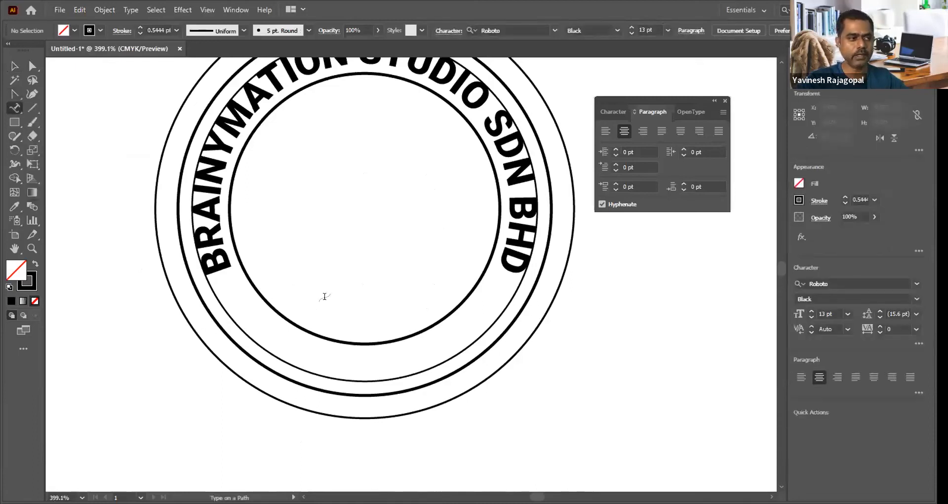
pyautogui.click(339, 374)
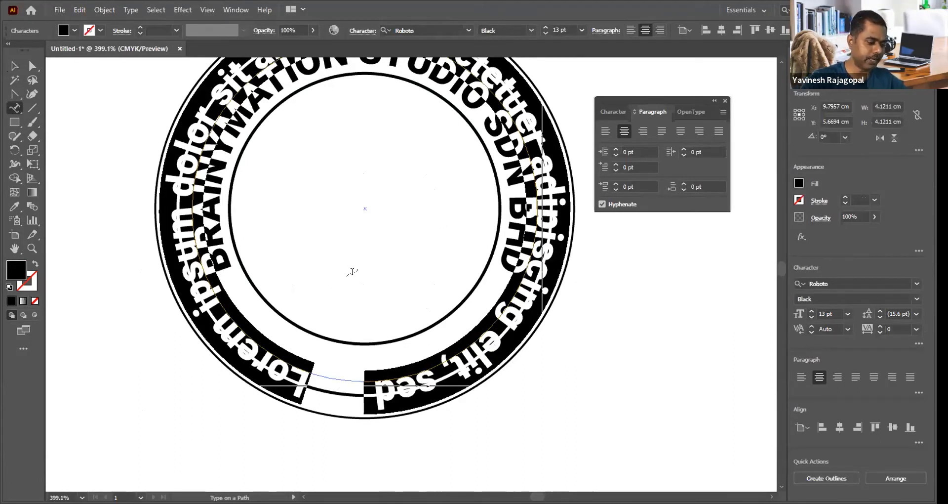
pyautogui.hotkey('ctrl', 'z')
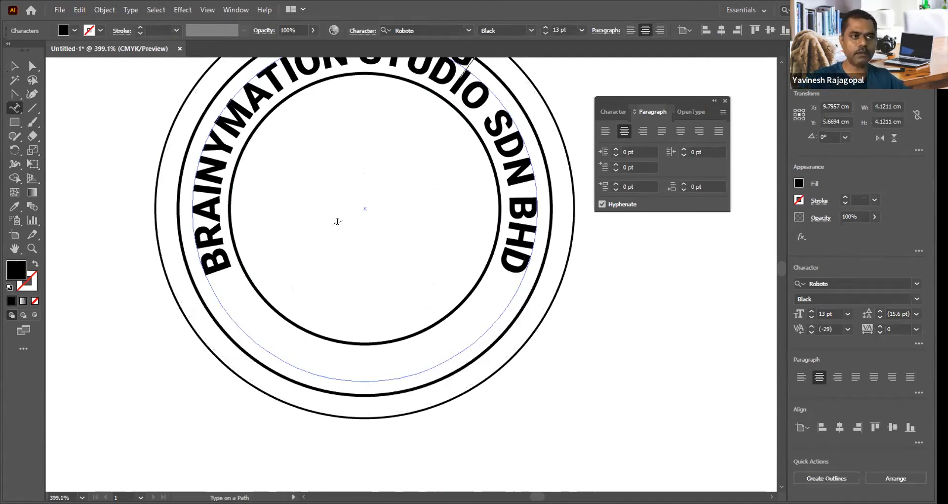
pyautogui.scroll(3, 338, 221)
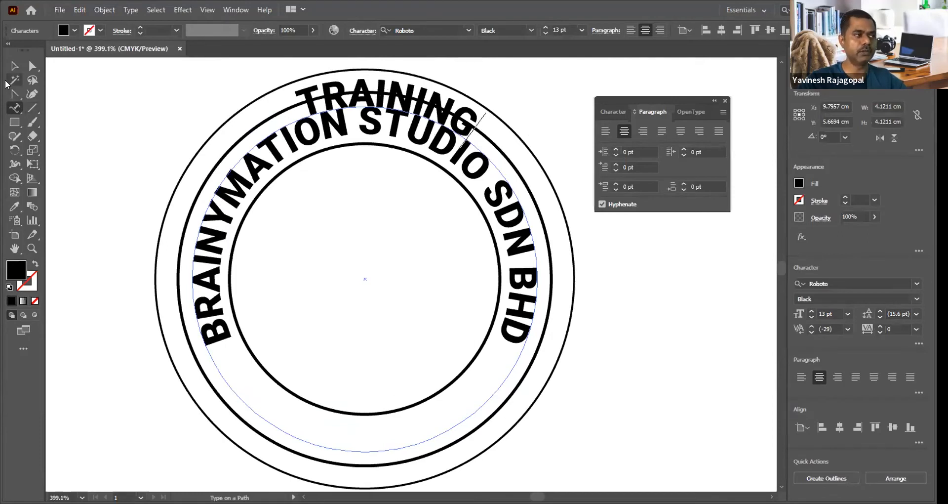
pyautogui.click(14, 66)
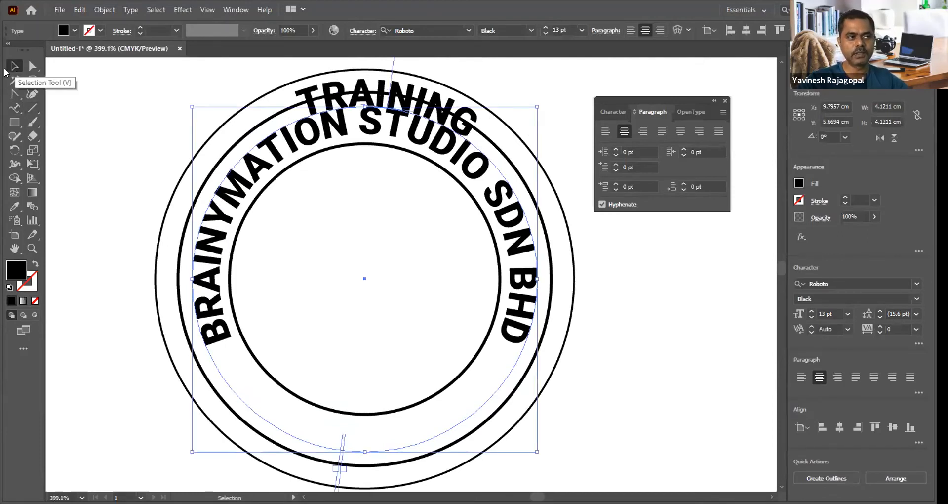
# Step: Try to flip the TRAINING text to the inside of its circle and centre it on the path
pyautogui.scroll(2, 370, 211)
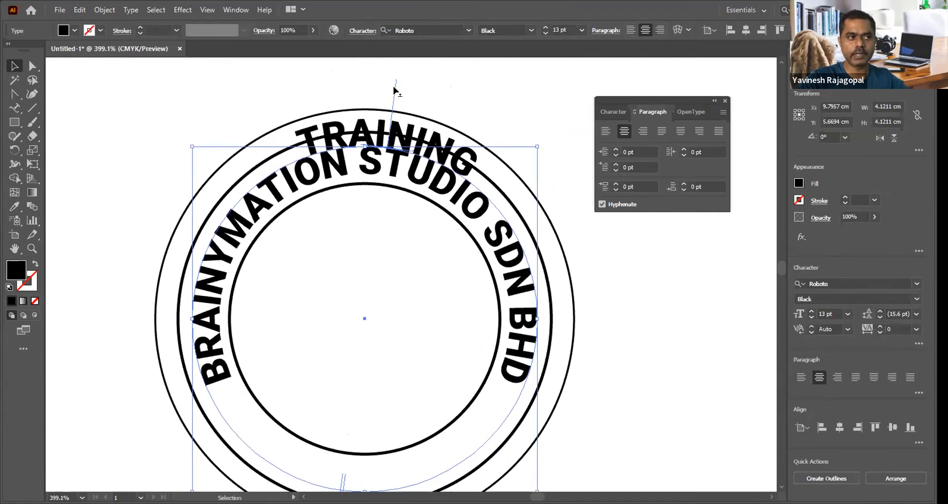
pyautogui.moveTo(394, 90); pyautogui.dragTo(362, 334)
pyautogui.moveTo(361, 432)
pyautogui.mouseDown()
pyautogui.moveTo(361, 445)
pyautogui.moveTo(361, 426)
pyautogui.mouseUp()
pyautogui.moveTo(387, 315)
pyautogui.mouseDown()
pyautogui.moveTo(388, 255)
pyautogui.moveTo(386, 312)
pyautogui.mouseUp()
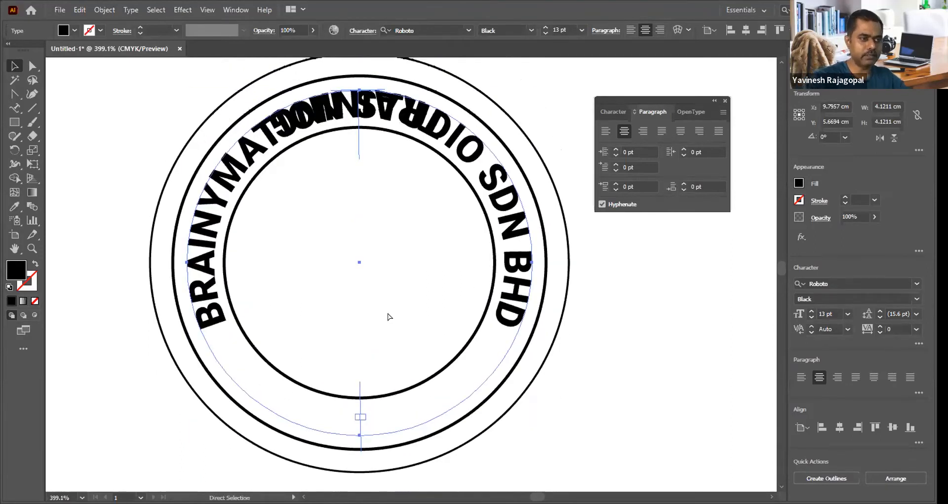
pyautogui.hotkey('ctrl', '-')
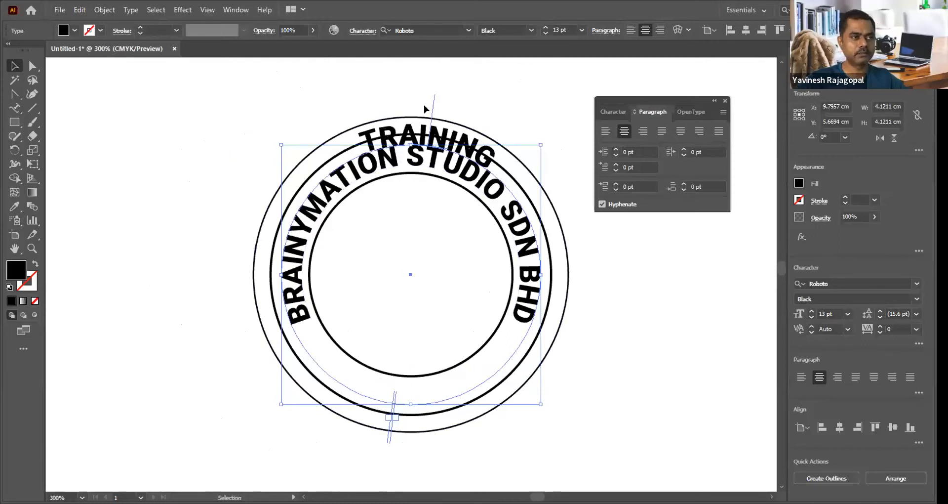
# Step: Flip the TRAINING text inside its circle and centre it upright at the bottom of the ring, and deselect it
pyautogui.moveTo(434, 99); pyautogui.dragTo(411, 190)
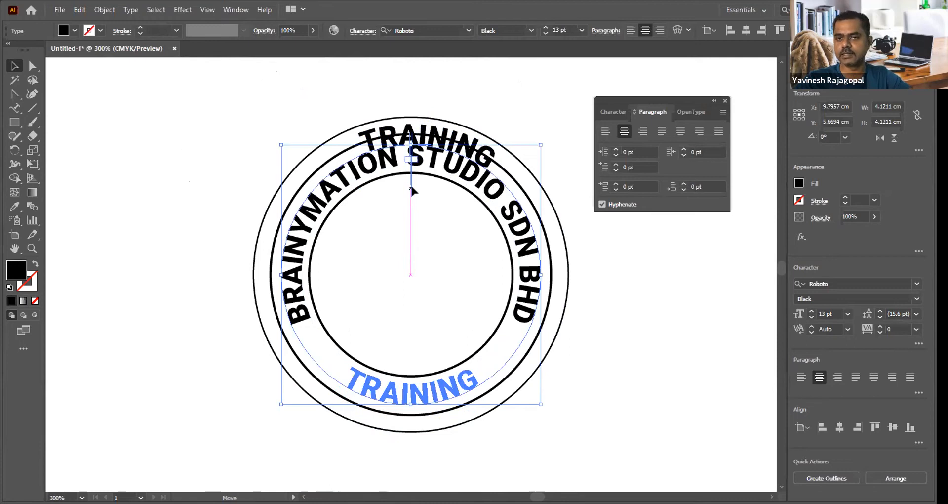
pyautogui.moveTo(413, 191); pyautogui.dragTo(414, 190)
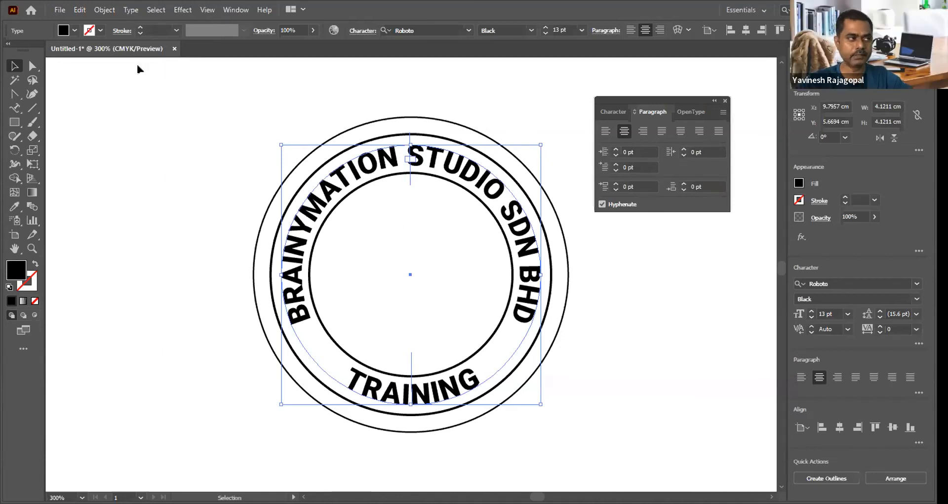
pyautogui.click(189, 164)
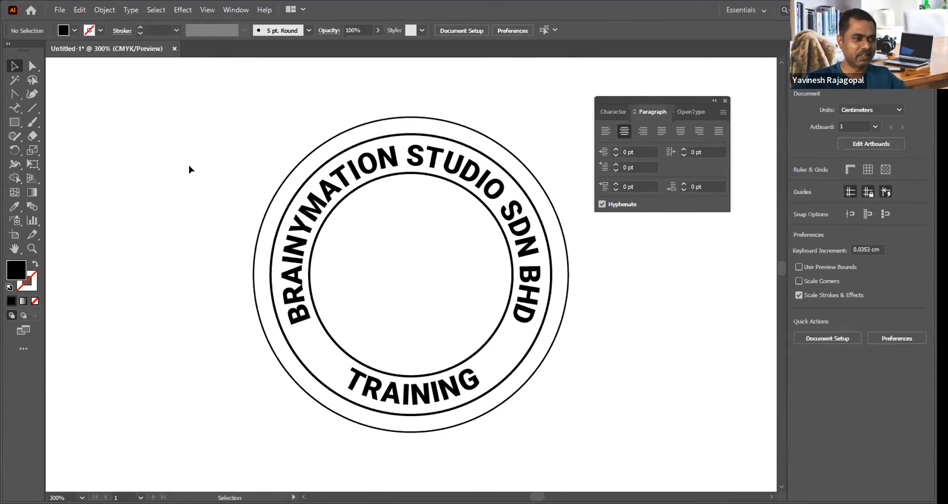
# Step: Set the stroke weight of the two rings bordering the curved text to 2.5 pt, and deselect them
pyautogui.hotkey('ctrl', 'space')
pyautogui.moveTo(208, 92); pyautogui.dragTo(691, 475)
pyautogui.moveTo(558, 258); pyautogui.dragTo(513, 261)
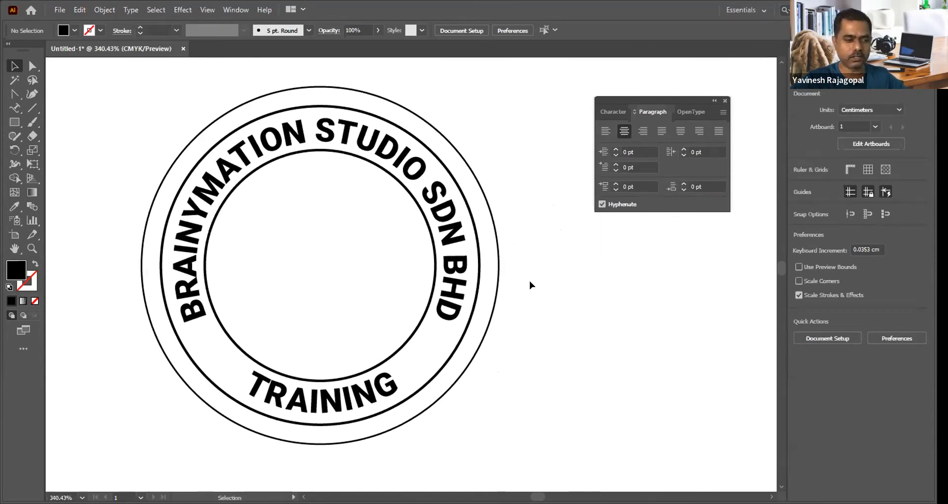
pyautogui.click(451, 355)
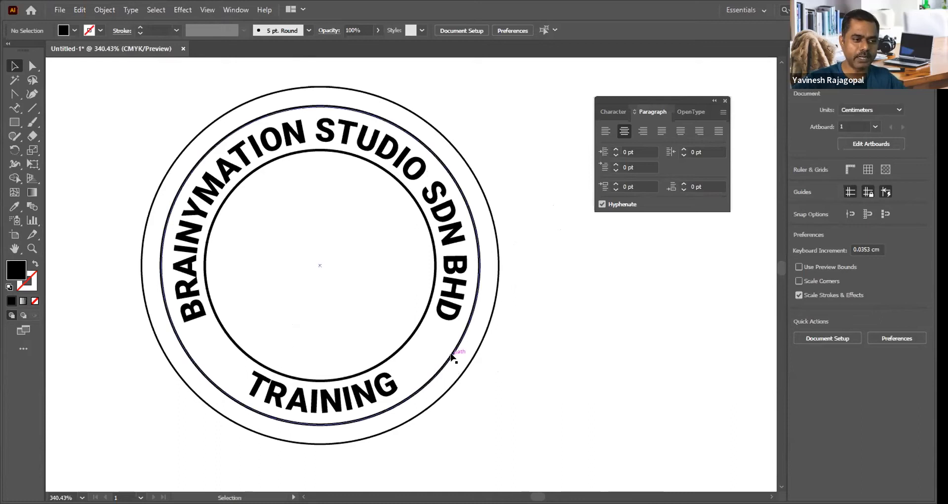
pyautogui.keyDown('shift'); pyautogui.click(404, 343); pyautogui.keyUp('shift')
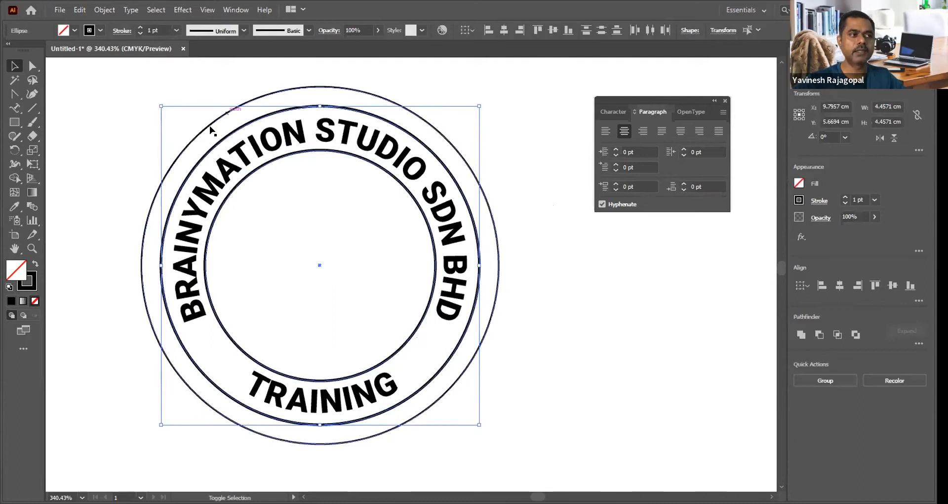
pyautogui.click(228, 11)
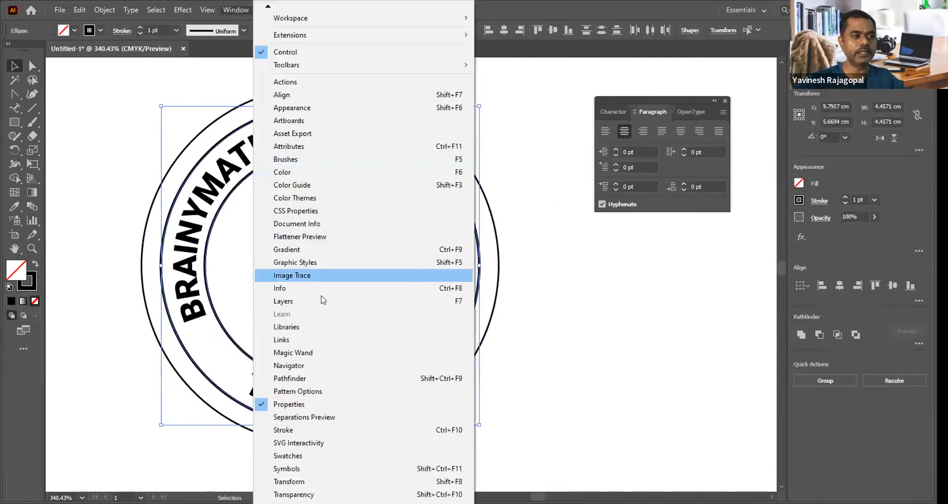
pyautogui.click(294, 428)
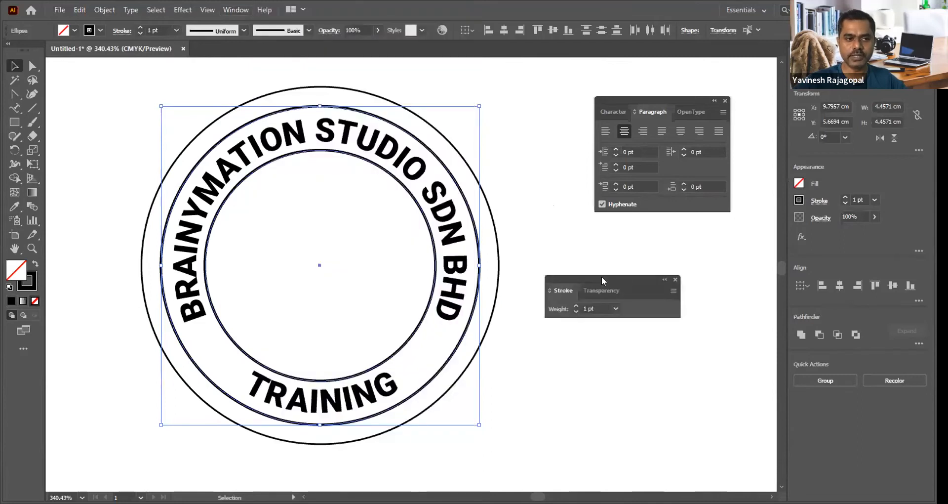
pyautogui.moveTo(563, 290); pyautogui.dragTo(606, 256)
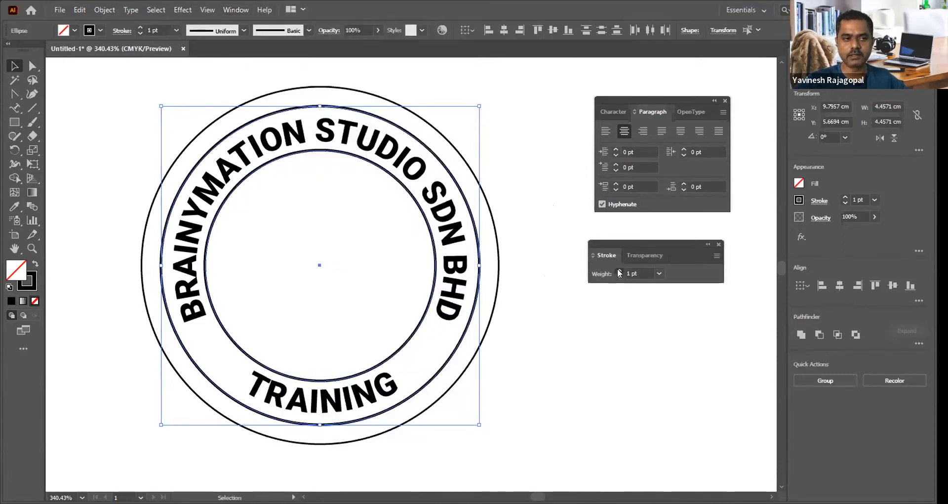
pyautogui.click(620, 271)
pyautogui.click(620, 270)
pyautogui.click(619, 271)
pyautogui.click(619, 270)
pyautogui.click(619, 277)
pyautogui.click(619, 276)
pyautogui.click(619, 277)
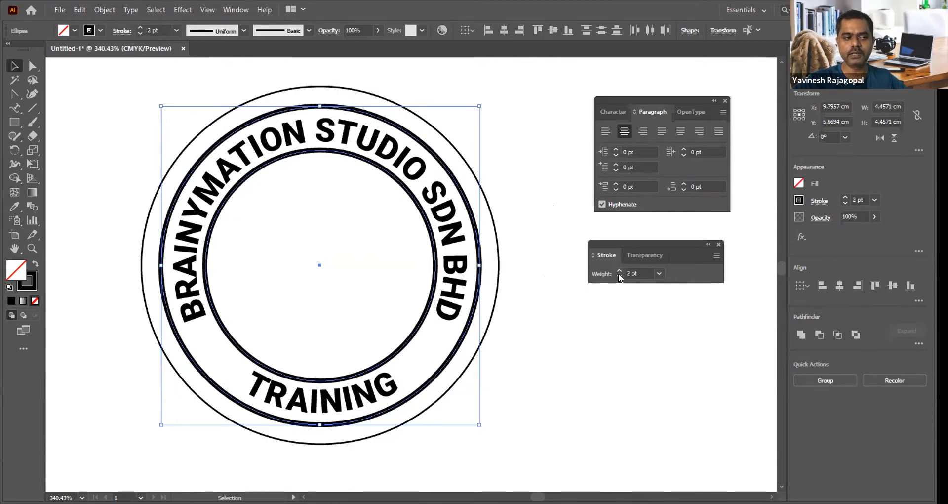
pyautogui.click(608, 276)
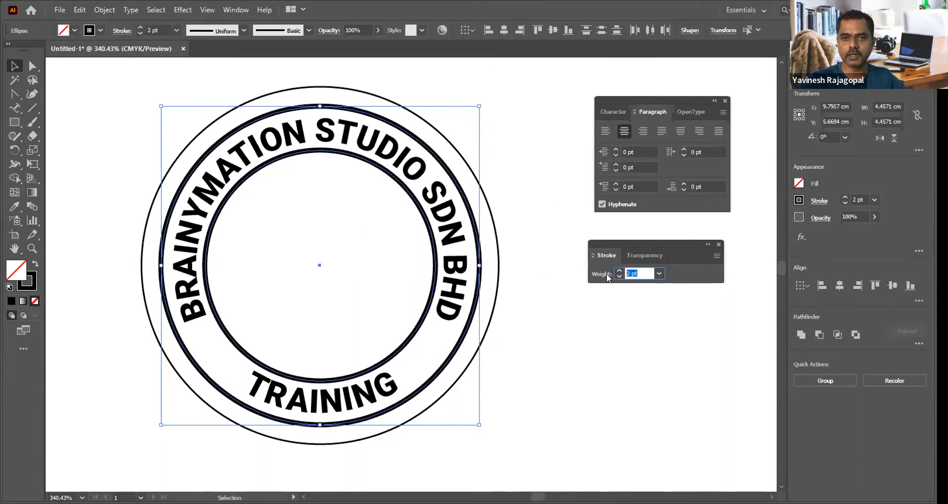
pyautogui.write('2.5')
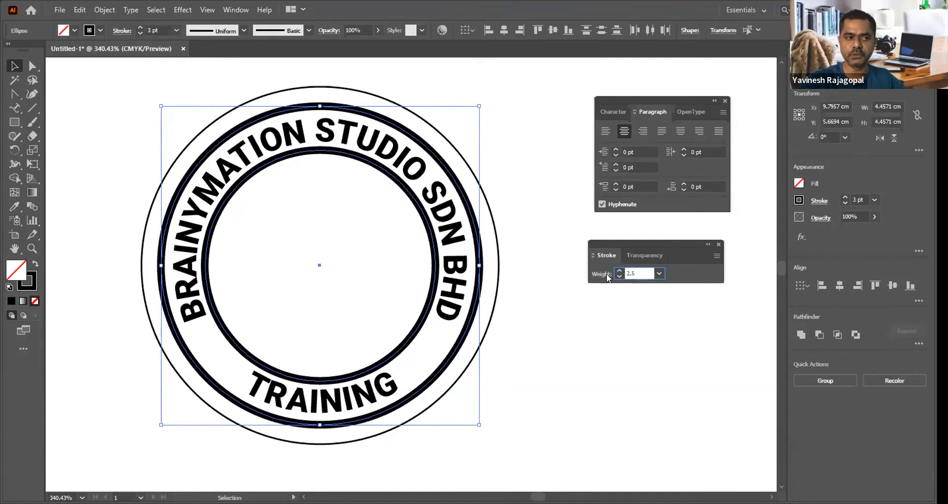
pyautogui.press('Return')
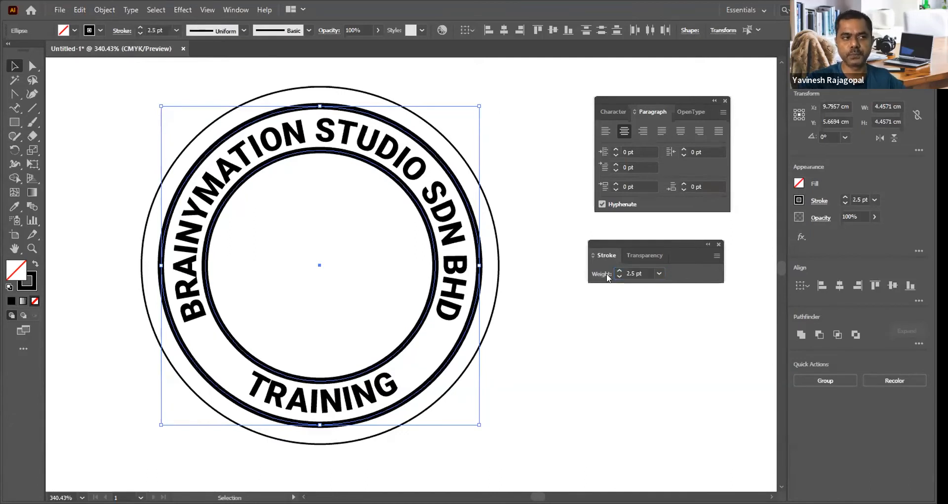
pyautogui.click(549, 224)
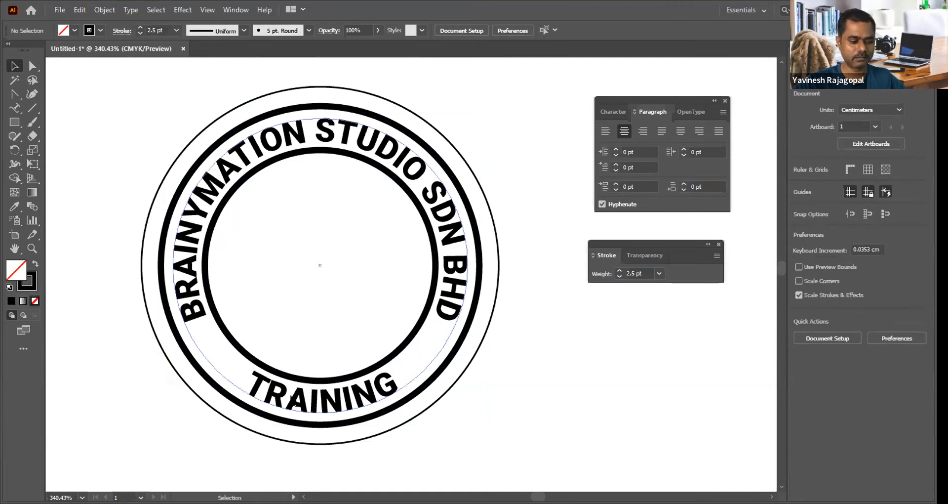
# Step: Insert SKILL before TRAINING in the bottom curved text so it reads SKILL TRAINING, and deselect it
pyautogui.doubleClick(288, 393)
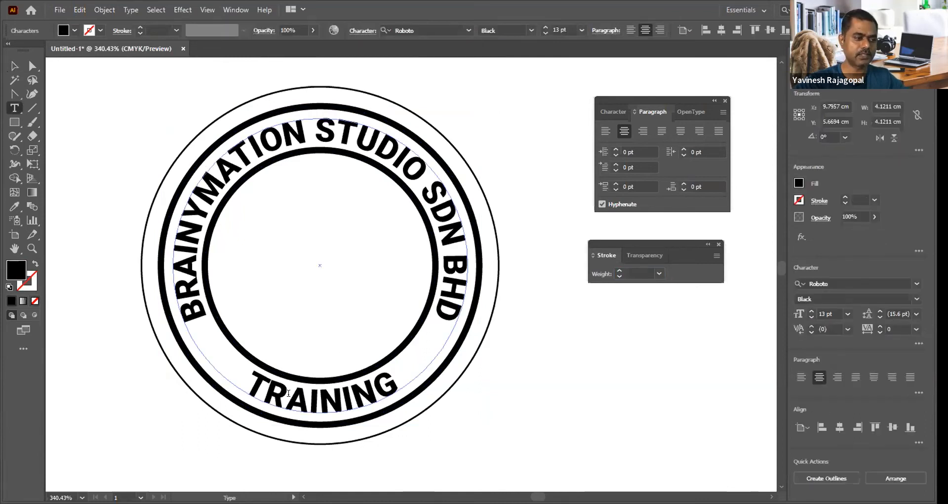
pyautogui.hotkey('ctrl', 'Left')
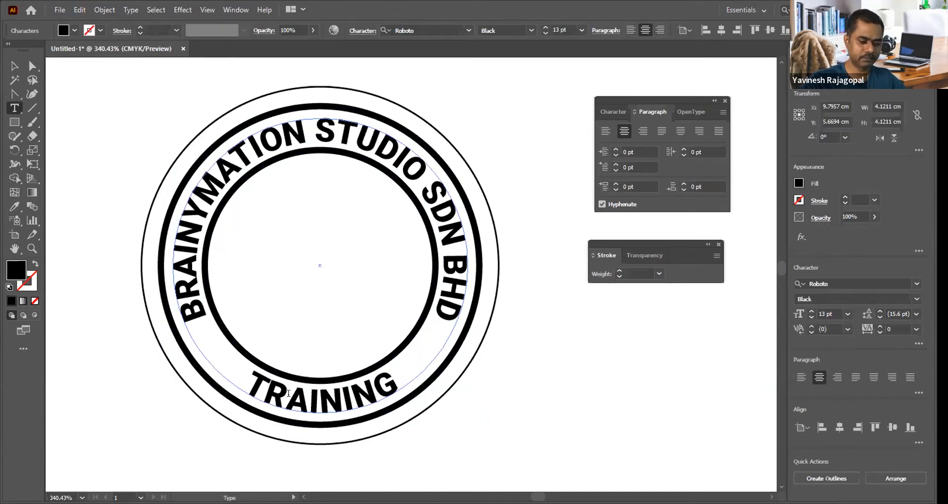
pyautogui.write('SKILL')
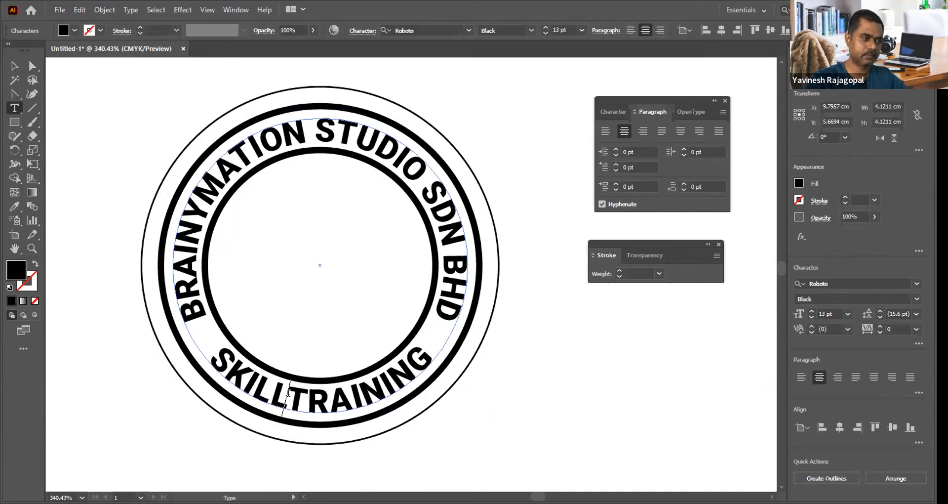
pyautogui.press('Escape')
pyautogui.click(567, 381)
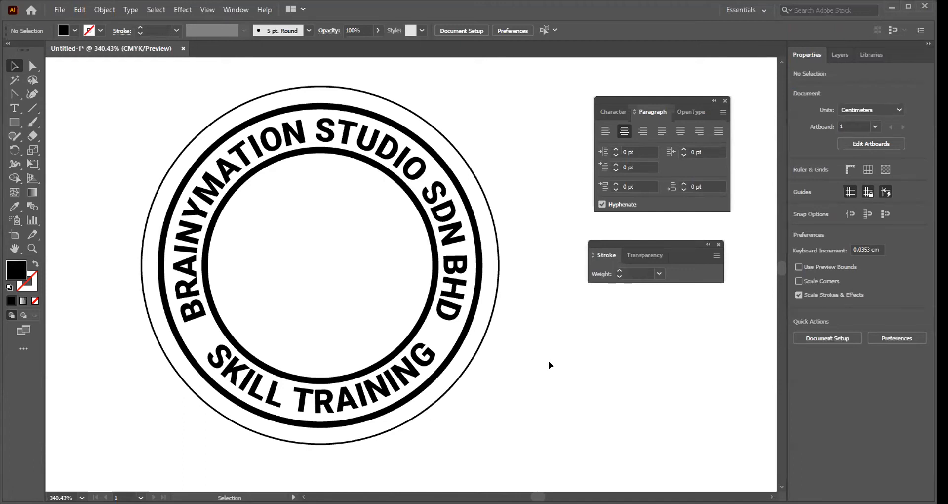
# Step: Delete the SKILL TRAINING path text from the bottom of the ring
pyautogui.click(379, 383)
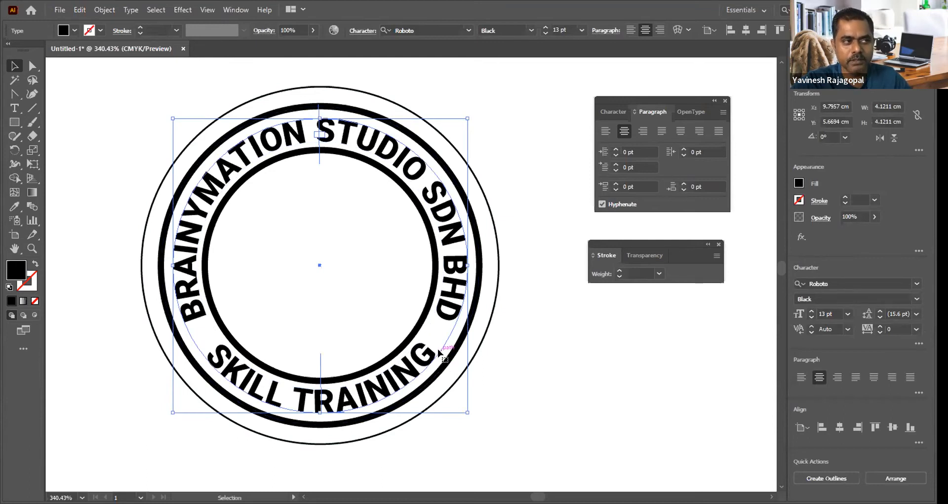
pyautogui.click(441, 305)
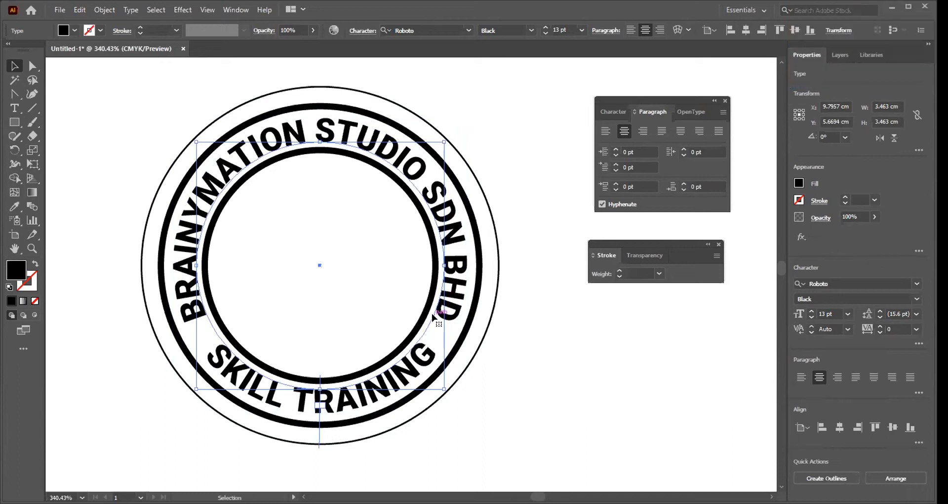
pyautogui.click(574, 337)
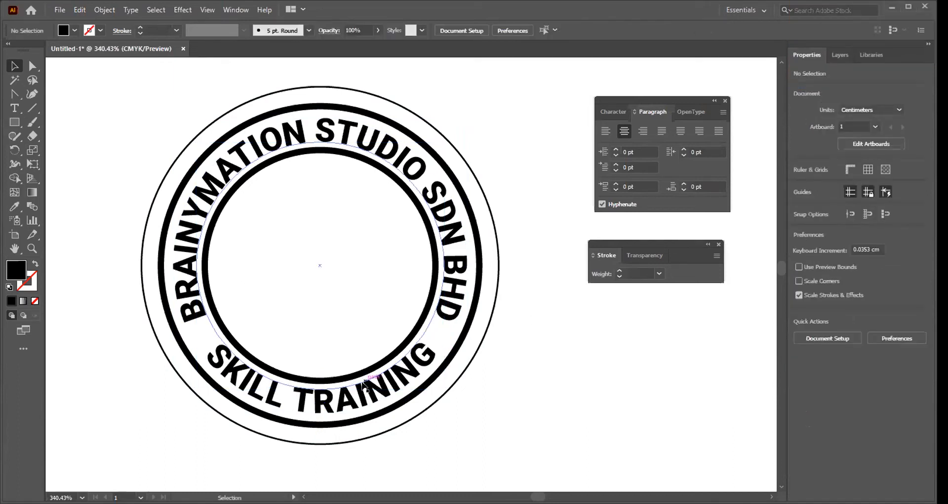
pyautogui.click(369, 394)
pyautogui.press('Delete')
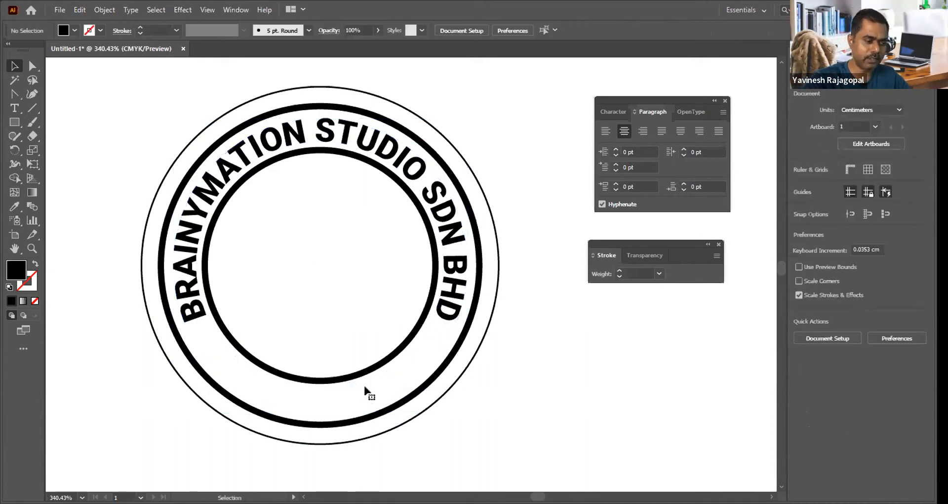
pyautogui.hotkey('ctrl', 'z')
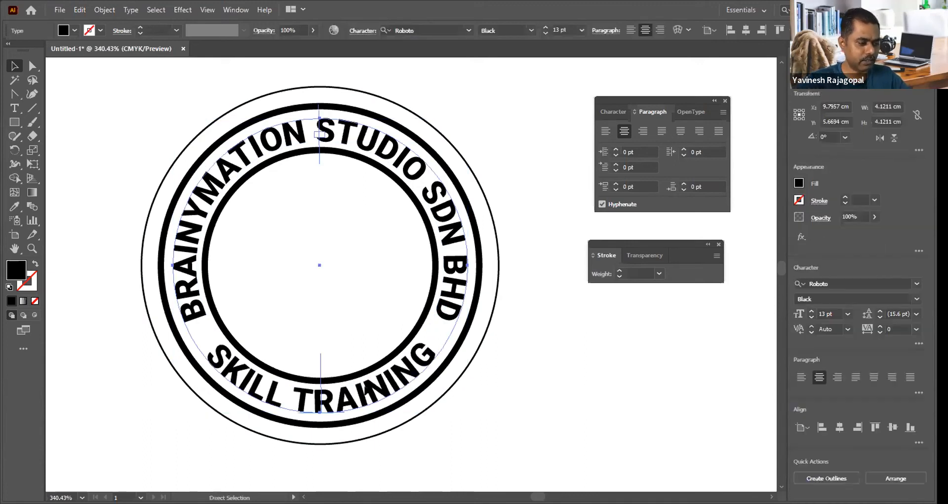
pyautogui.press('Delete')
# Step: Add SKILL TRAINING to the same path text as BRAINYMATION STUDIO SDN BHD
pyautogui.press('t')
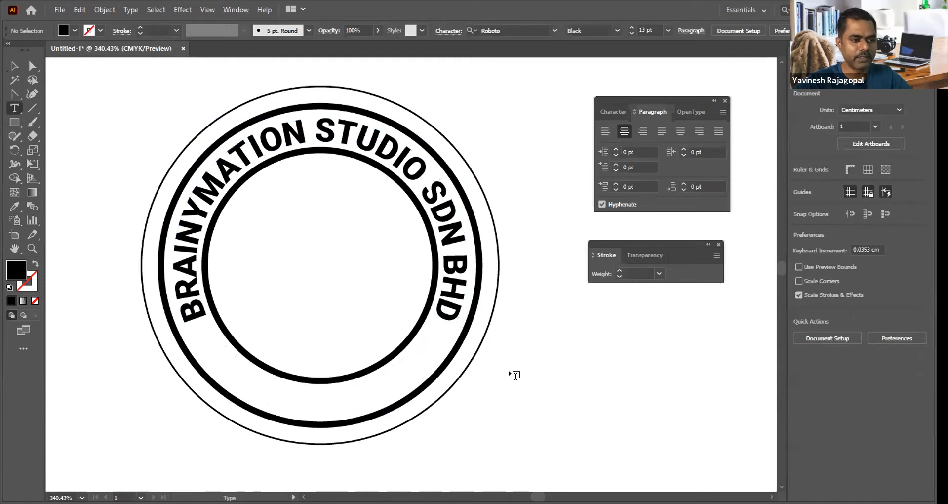
pyautogui.click(199, 325)
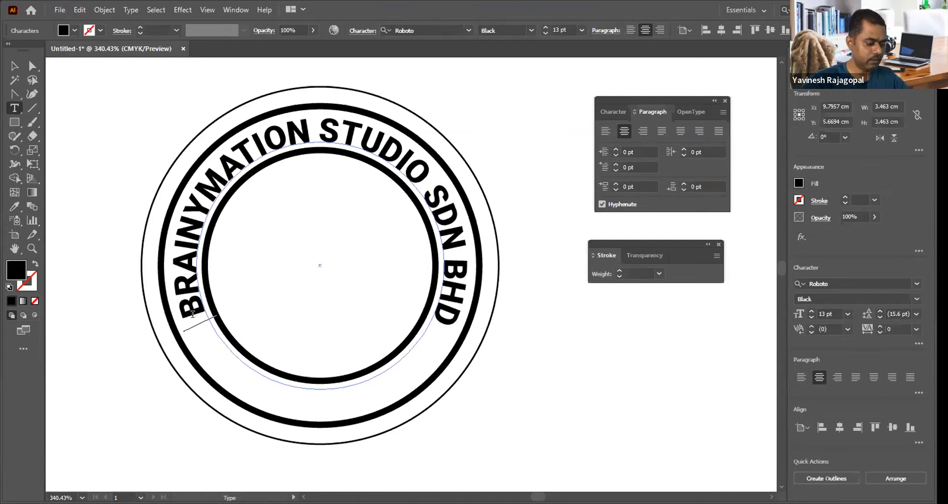
pyautogui.write('SKILL TRAINING')
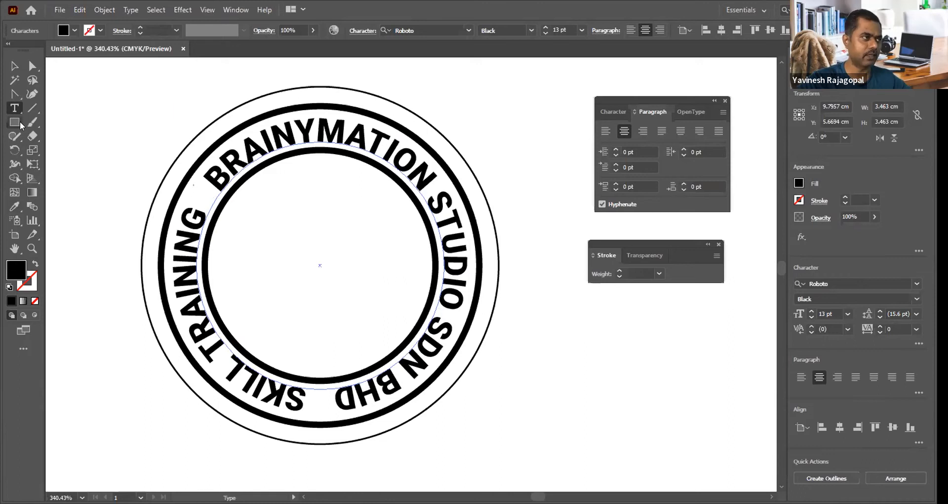
pyautogui.click(14, 65)
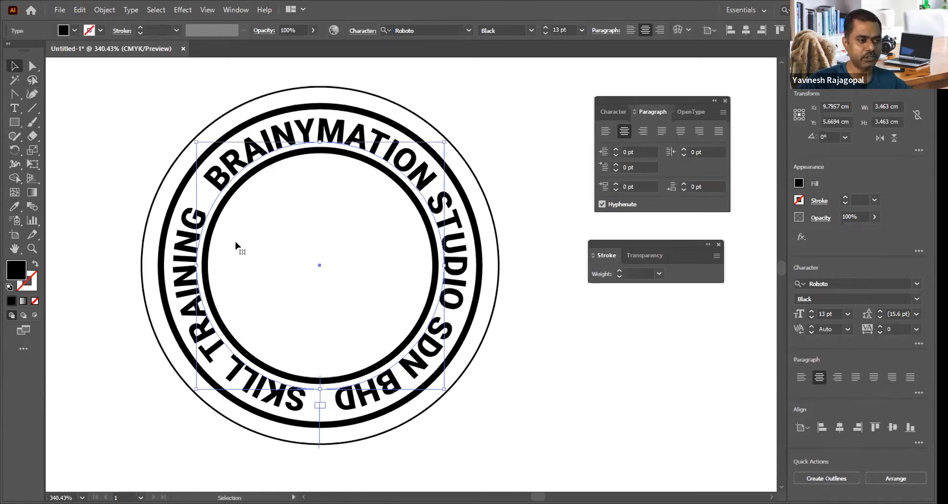
# Step: Try to slide the combined text around its circle to place SKILL TRAINING at the bottom, and flip it inside the path
pyautogui.moveTo(316, 415); pyautogui.dragTo(440, 331)
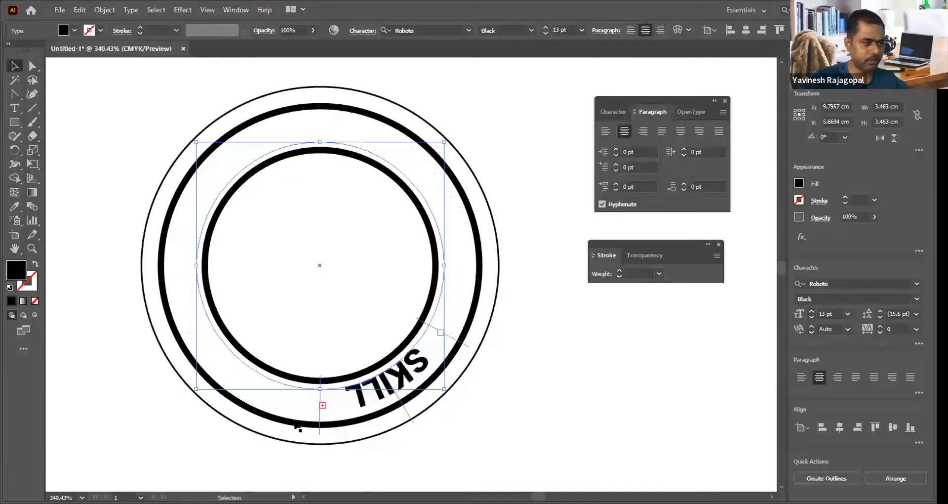
pyautogui.moveTo(318, 418); pyautogui.dragTo(455, 340)
pyautogui.click(576, 386)
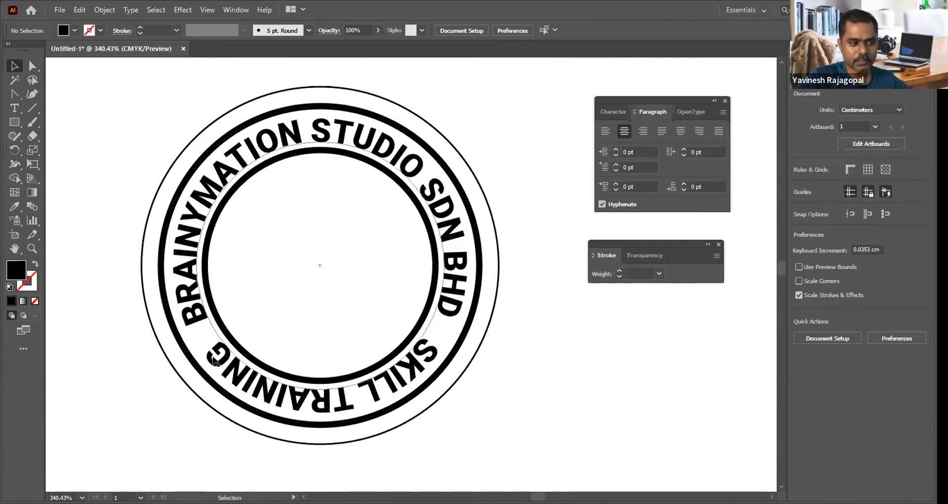
pyautogui.click(372, 399)
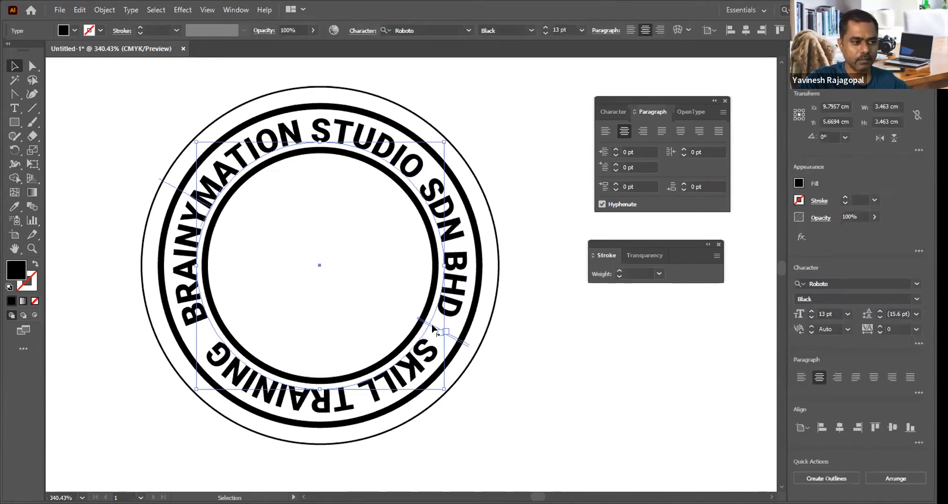
pyautogui.moveTo(173, 187); pyautogui.dragTo(227, 226)
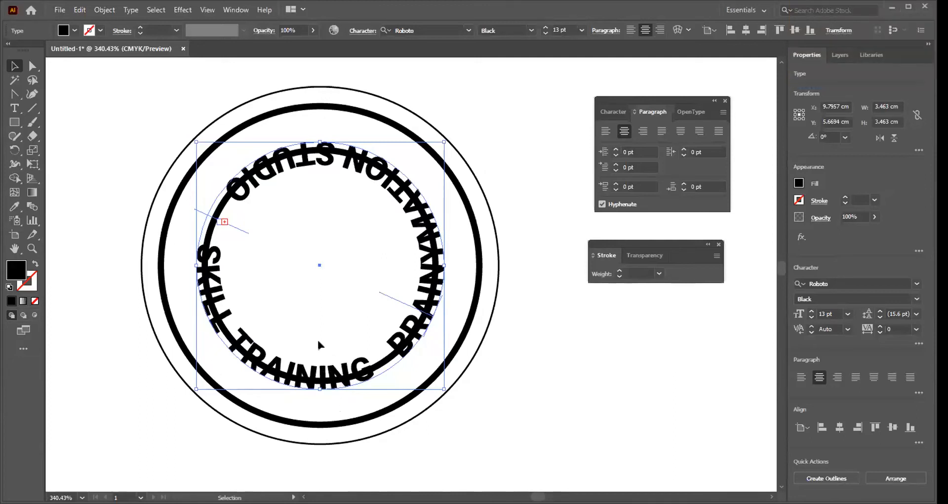
# Step: Undo the combined text's flip, repositioning and added wording, leaving only the company name along the top, and deselect everything
pyautogui.hotkey('ctrl', 'z')
pyautogui.hotkey('ctrl', 'z')
pyautogui.hotkey('ctrl', 'z')
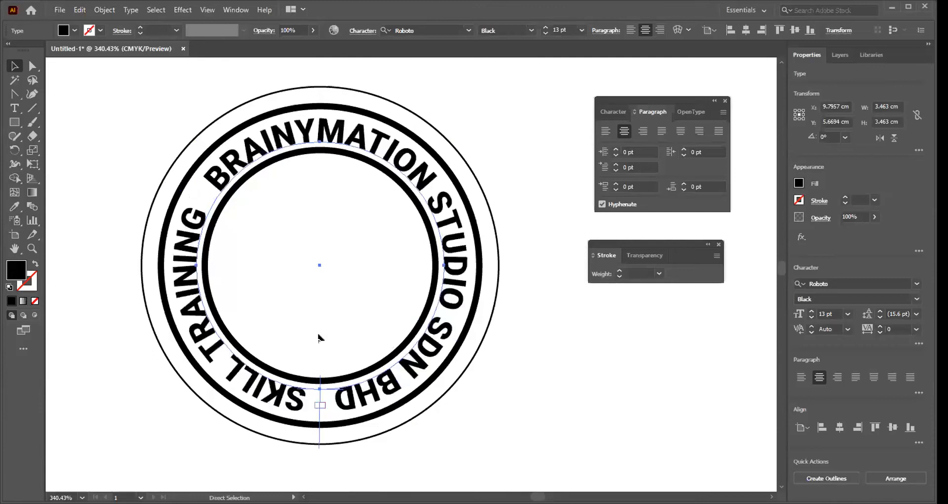
pyautogui.hotkey('ctrl', 'z')
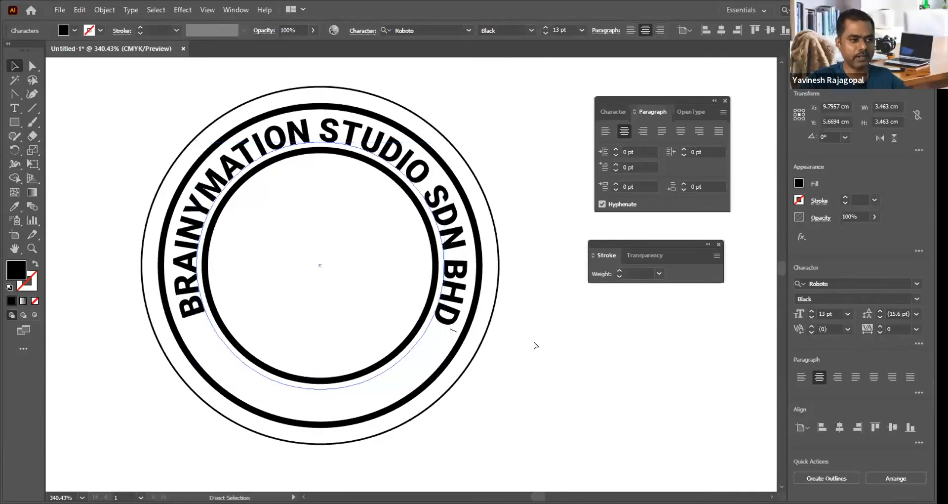
pyautogui.hotkey('ctrl', 'z')
pyautogui.hotkey('ctrl', 'z')
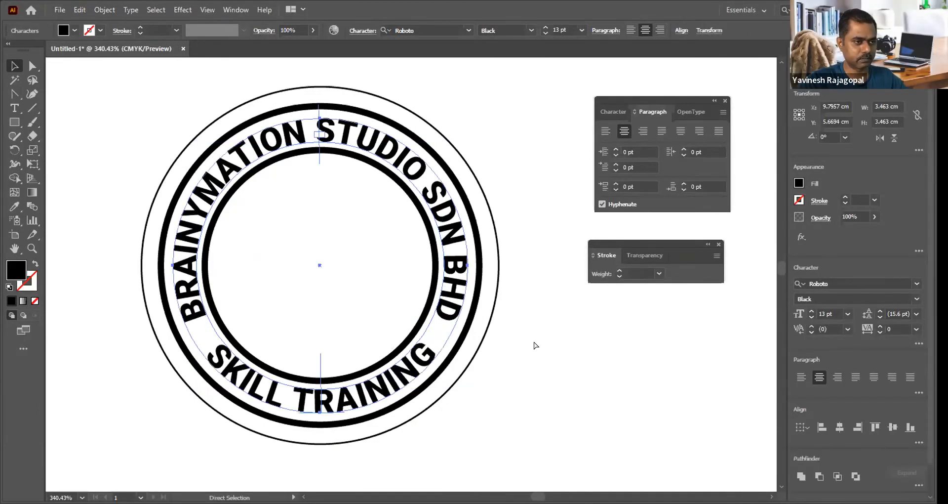
pyautogui.hotkey('ctrl', 'shift', 'z')
pyautogui.click(533, 342)
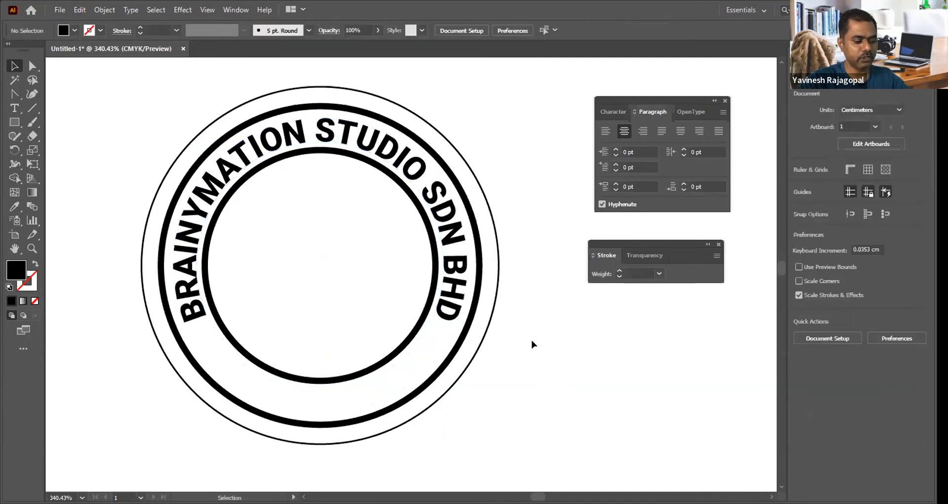
# Step: Duplicate the 5 cm outer circle in place and scale the copy about its centre to about 4.13 cm, along the curved text's outer edge
pyautogui.click(480, 344)
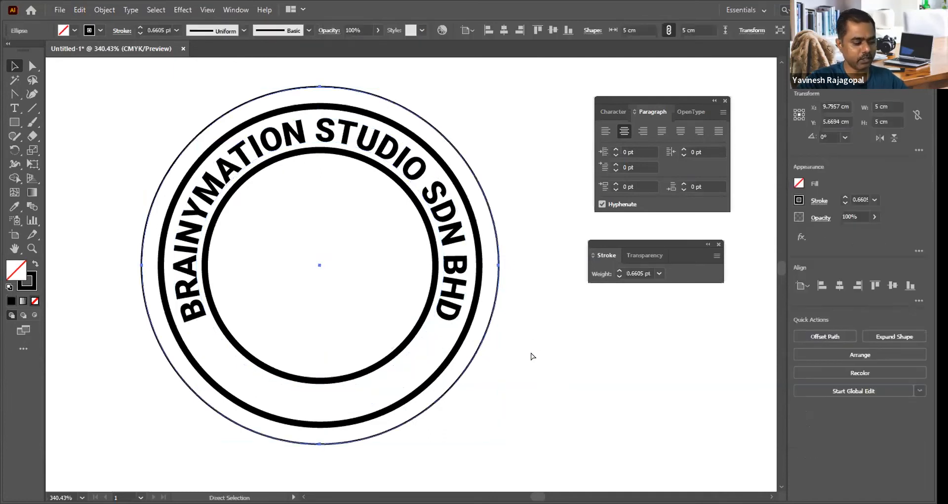
pyautogui.hotkey('ctrl', 'f')
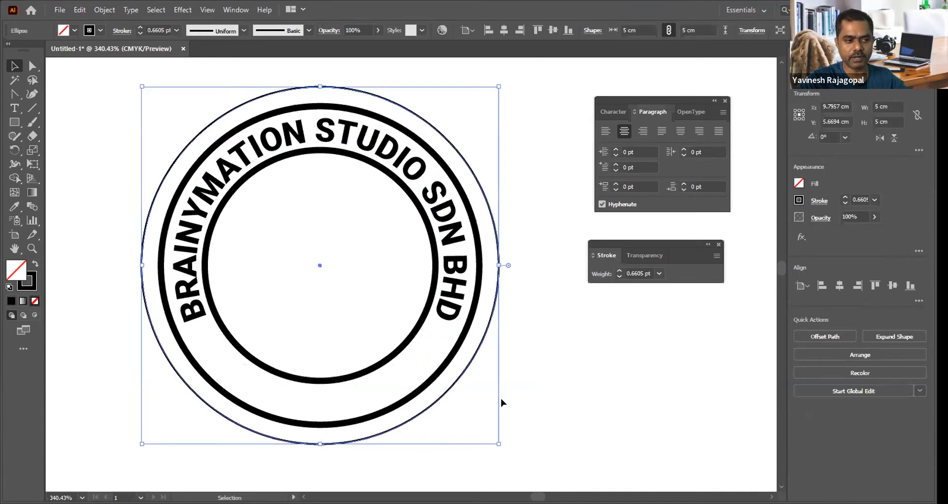
pyautogui.moveTo(494, 439); pyautogui.dragTo(467, 411)
pyautogui.hotkey('ctrl', 'space')
pyautogui.moveTo(426, 266); pyautogui.dragTo(537, 373)
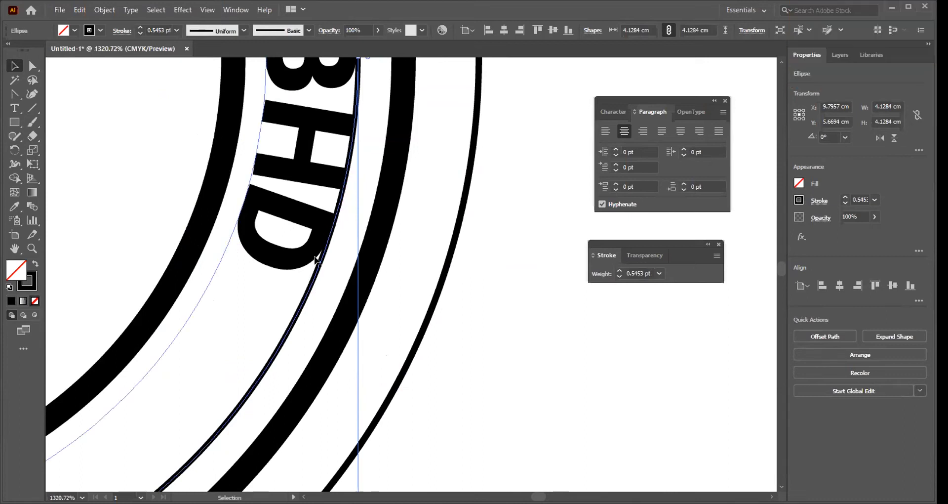
# Step: Place the path text SKILL TRAINING on the 4.13 cm circle that follows the company name's outer edge
pyautogui.hotkey('ctrl', '-')
pyautogui.hotkey('ctrl', '-')
pyautogui.hotkey('ctrl', '-')
pyautogui.hotkey('ctrl', '-')
pyautogui.hotkey('ctrl', '-')
pyautogui.hotkey('ctrl', '-')
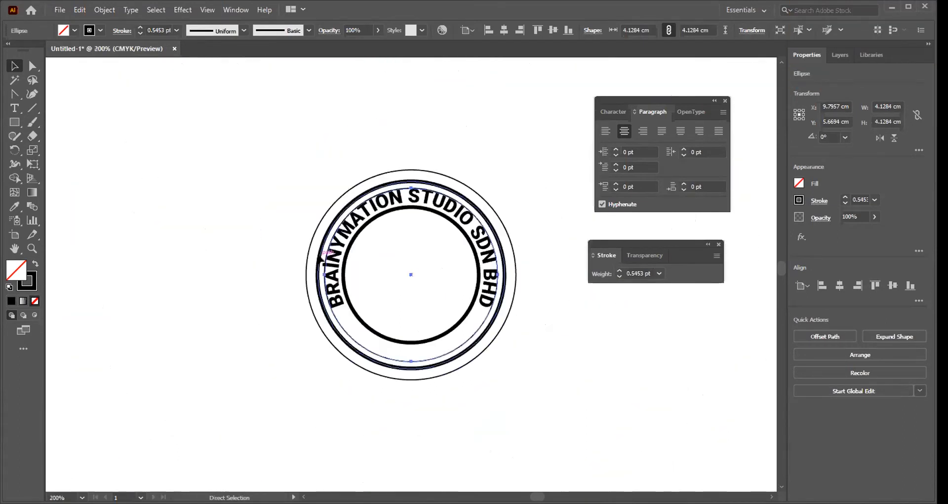
pyautogui.click(14, 108)
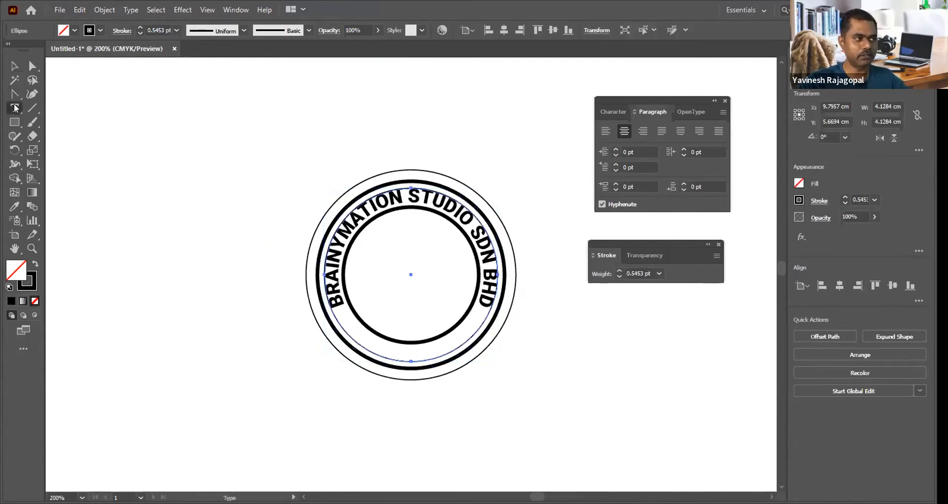
pyautogui.click(15, 107)
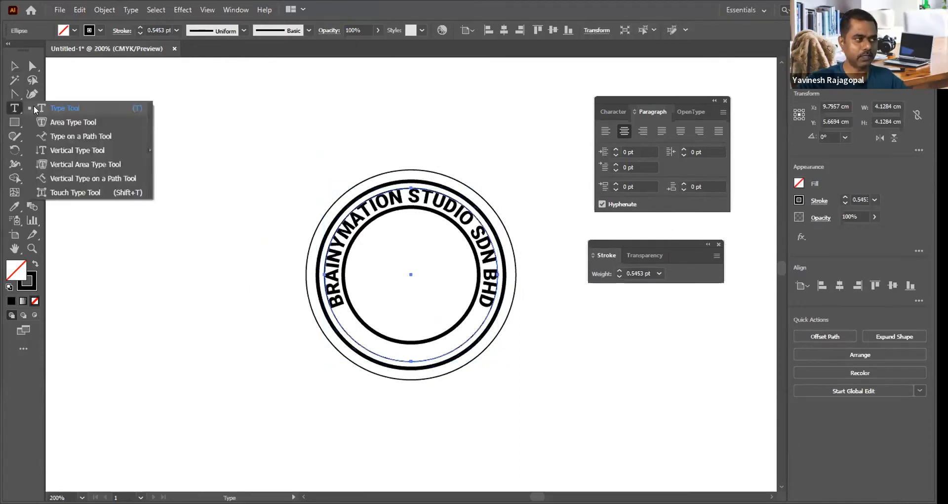
pyautogui.click(61, 138)
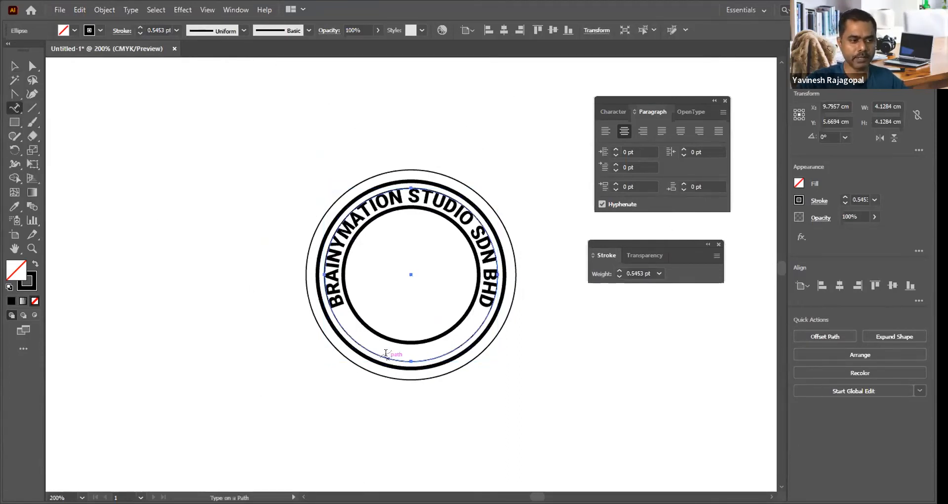
pyautogui.click(385, 353)
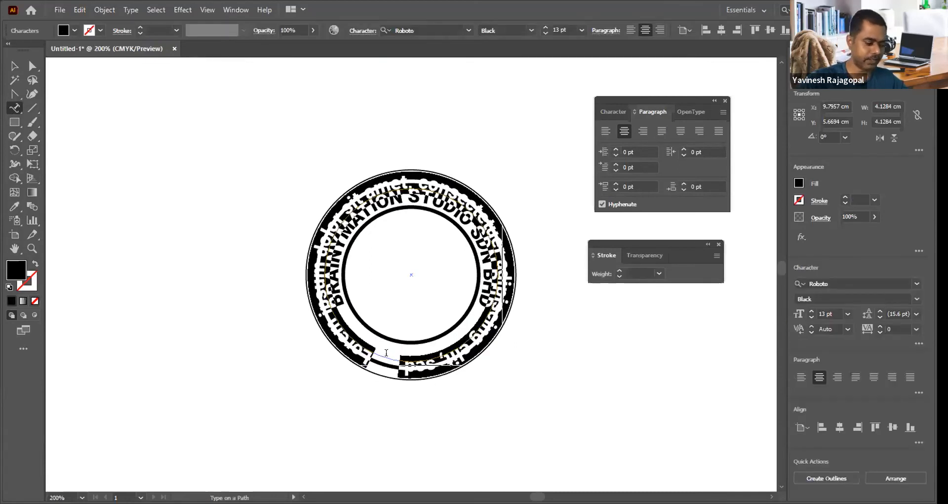
pyautogui.write('SKILL TR')
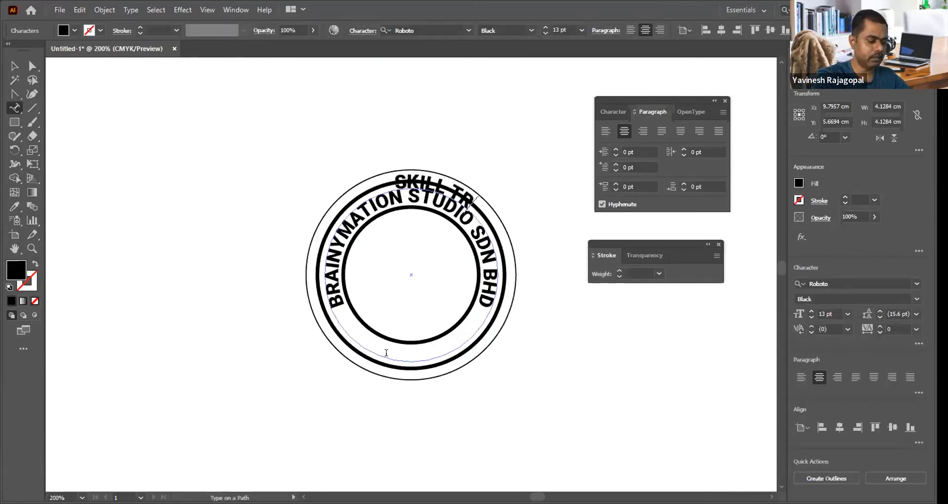
pyautogui.write('AINING')
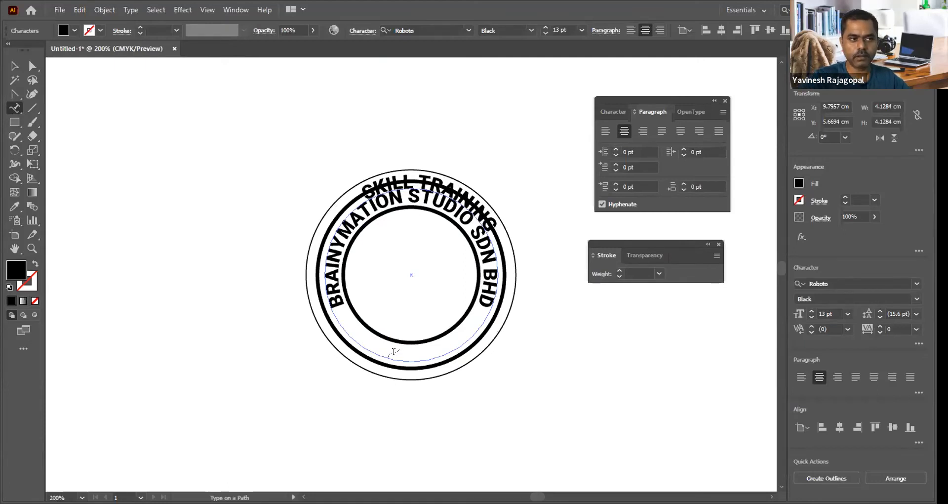
# Step: Slide SKILL TRAINING around its circle to the bottom centre, flipped to the inside so it reads upright, and deselect it
pyautogui.click(15, 66)
pyautogui.moveTo(441, 163); pyautogui.dragTo(408, 196)
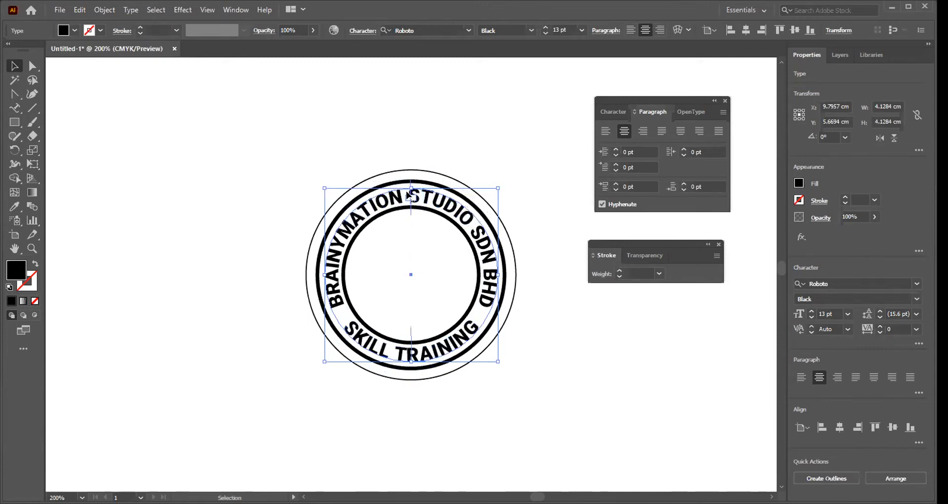
pyautogui.click(461, 132)
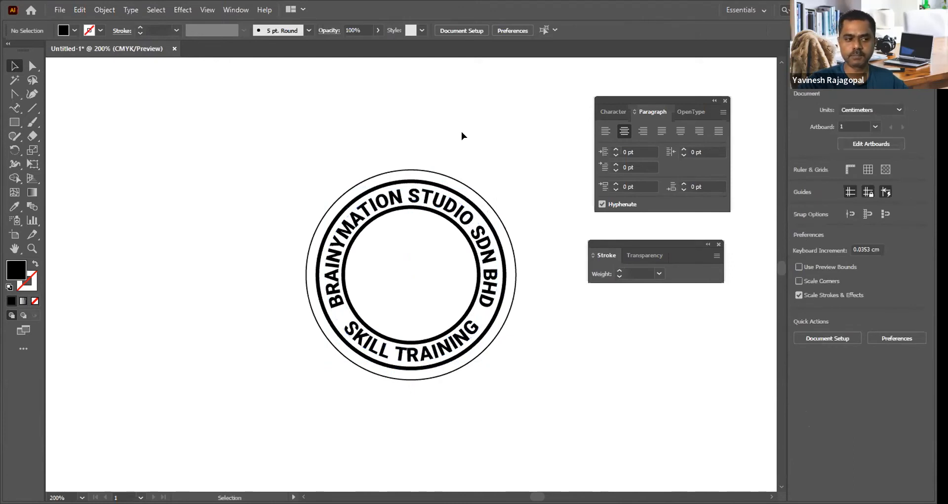
pyautogui.press('a')
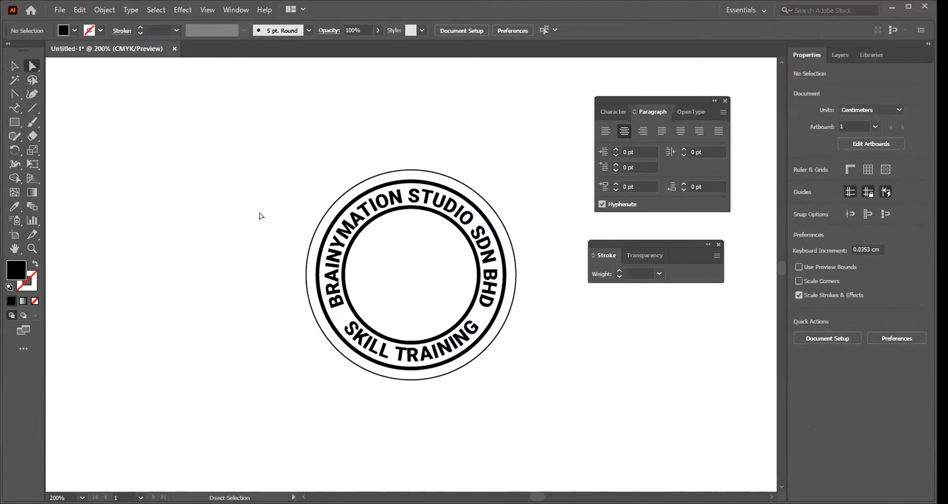
pyautogui.press('z')
pyautogui.moveTo(287, 153); pyautogui.dragTo(650, 447)
pyautogui.press('v')
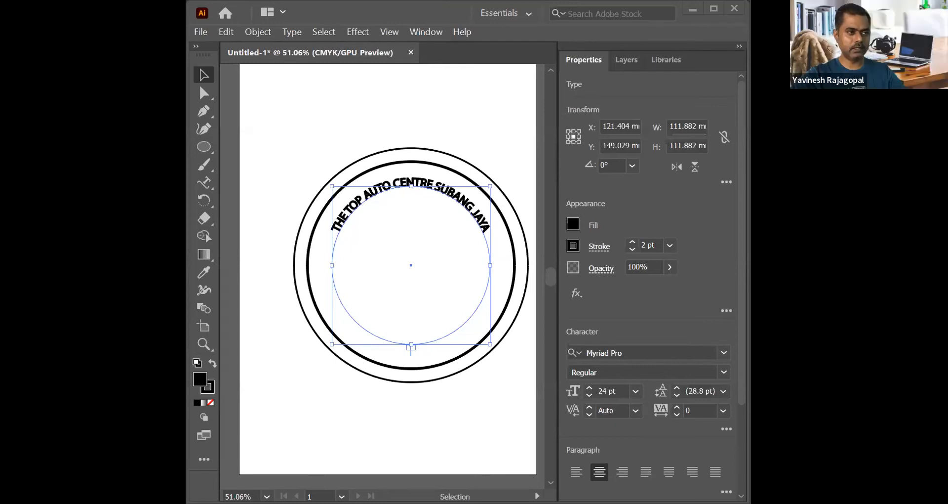
# Step: Try scaling a copy of the outer circle about its centre to about 103 mm, and undo the scaling
pyautogui.click(298, 225)
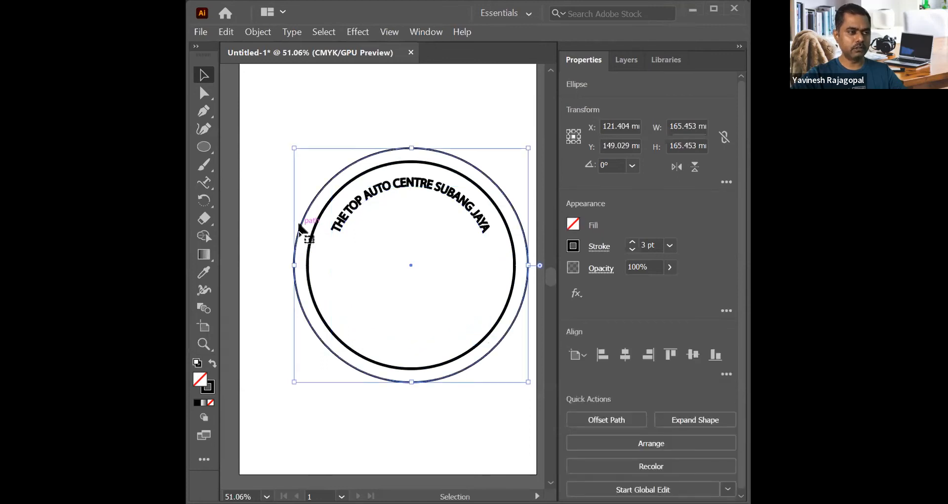
pyautogui.press('a')
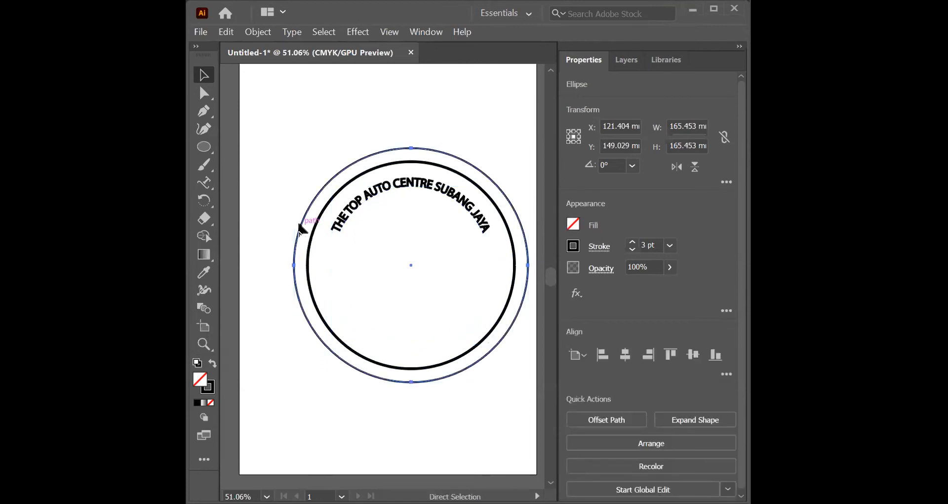
pyautogui.press('v')
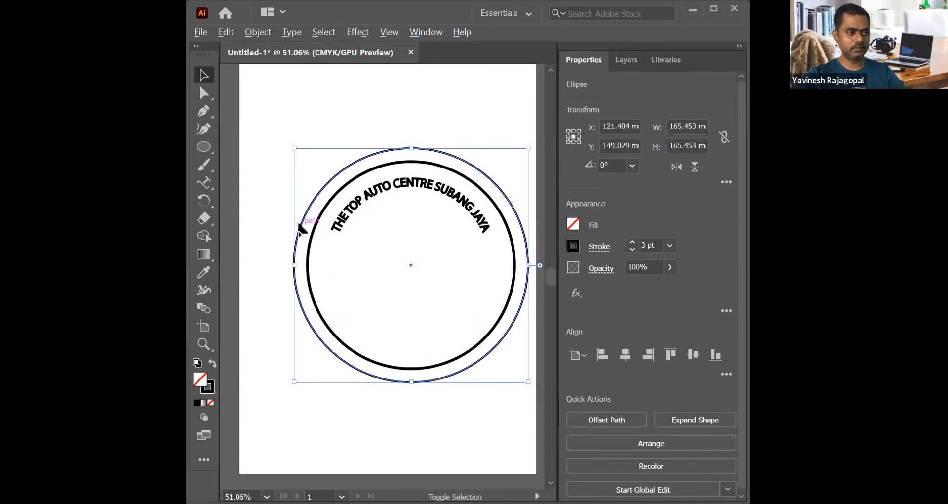
pyautogui.moveTo(294, 147); pyautogui.dragTo(293, 146)
pyautogui.moveTo(318, 174); pyautogui.dragTo(338, 192)
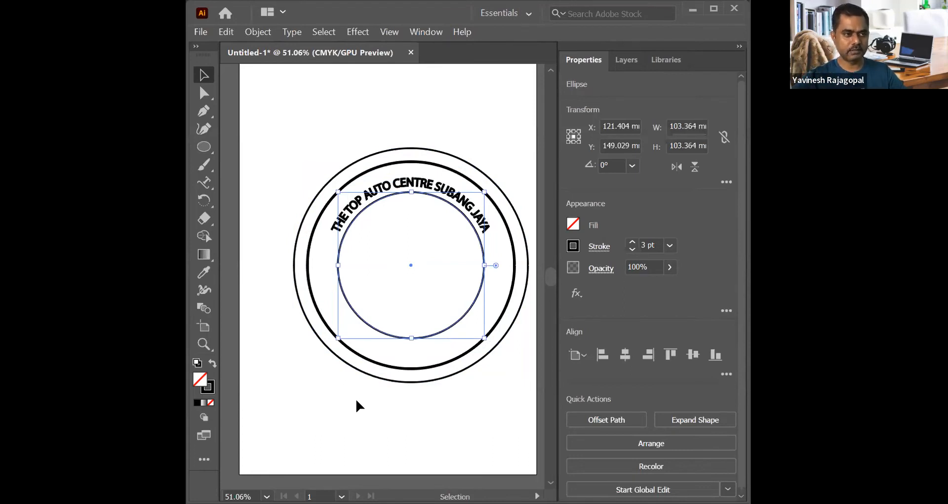
pyautogui.hotkey('ctrl', 'c')
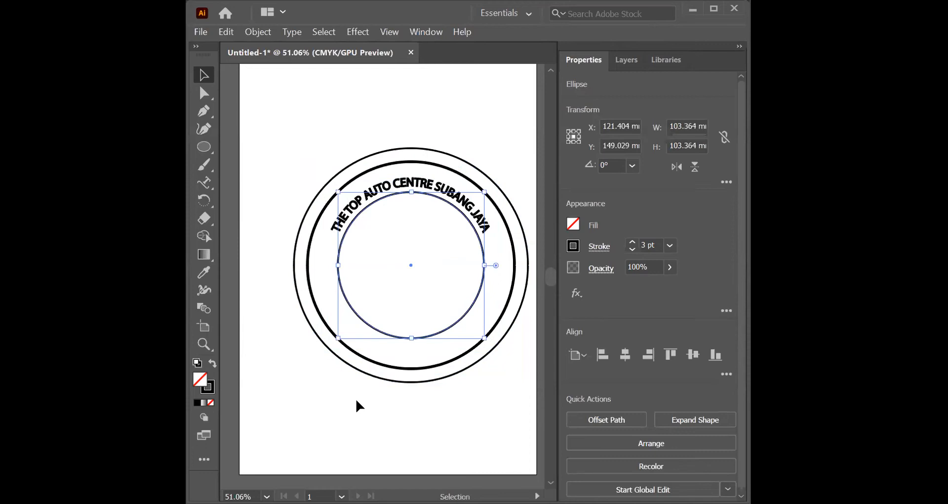
pyautogui.hotkey('ctrl', 'z')
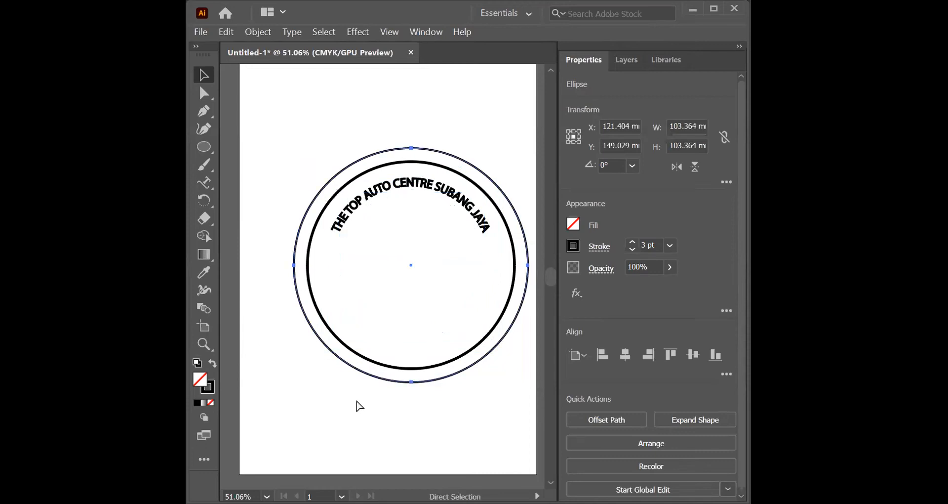
# Step: Scale the copy of the outer circle about its centre to about 124.5 mm, along the curved text's outer edge
pyautogui.hotkey('ctrl', 'c')
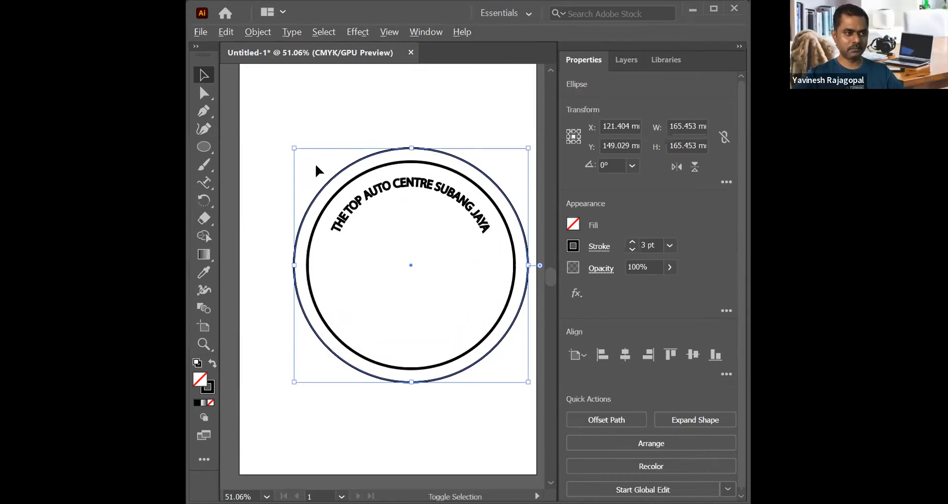
pyautogui.moveTo(295, 148); pyautogui.dragTo(318, 176)
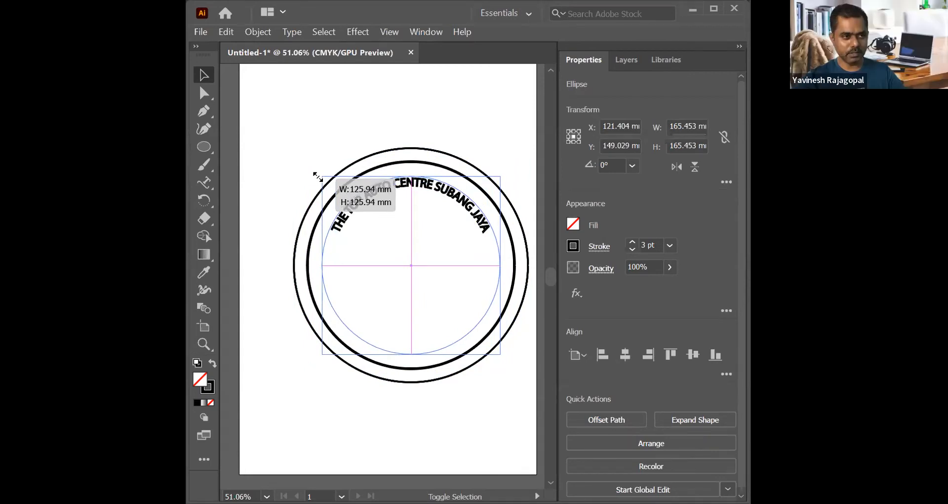
pyautogui.moveTo(318, 176)
pyautogui.mouseDown()
pyautogui.moveTo(331, 169)
pyautogui.moveTo(324, 176)
pyautogui.mouseUp()
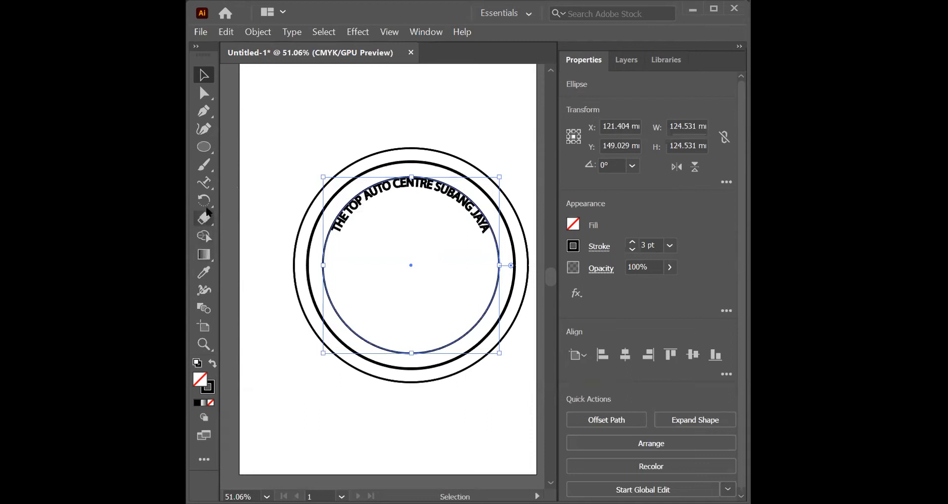
# Step: Place the path text THE TOP AUTO CENTRE on the 124.5 mm circle
pyautogui.click(208, 187)
pyautogui.moveTo(208, 188); pyautogui.dragTo(299, 209)
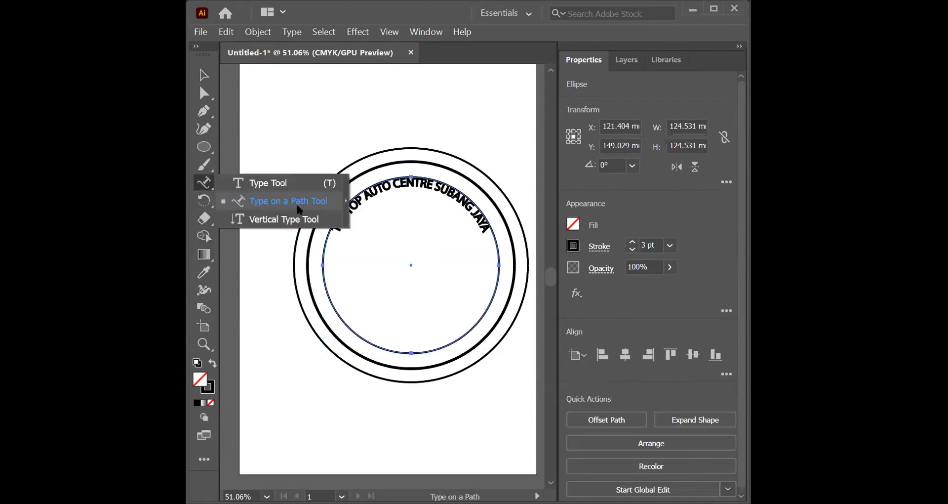
pyautogui.click(280, 201)
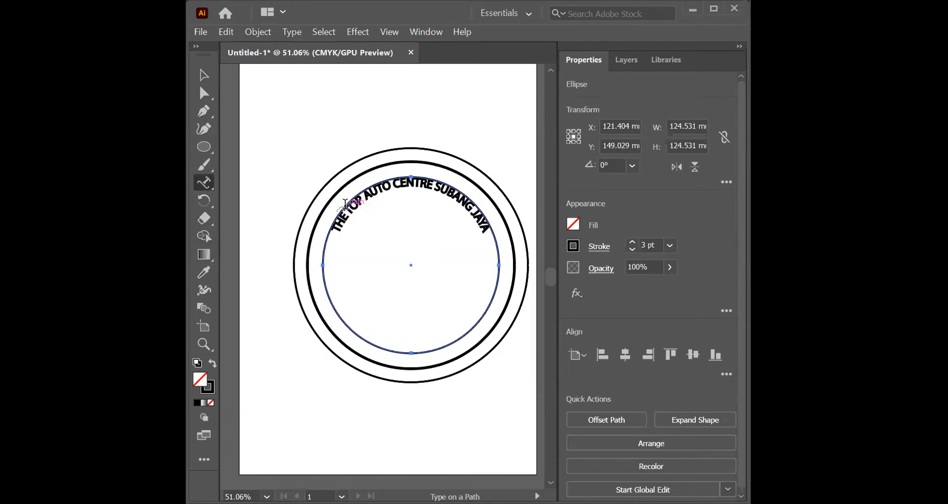
pyautogui.click(346, 200)
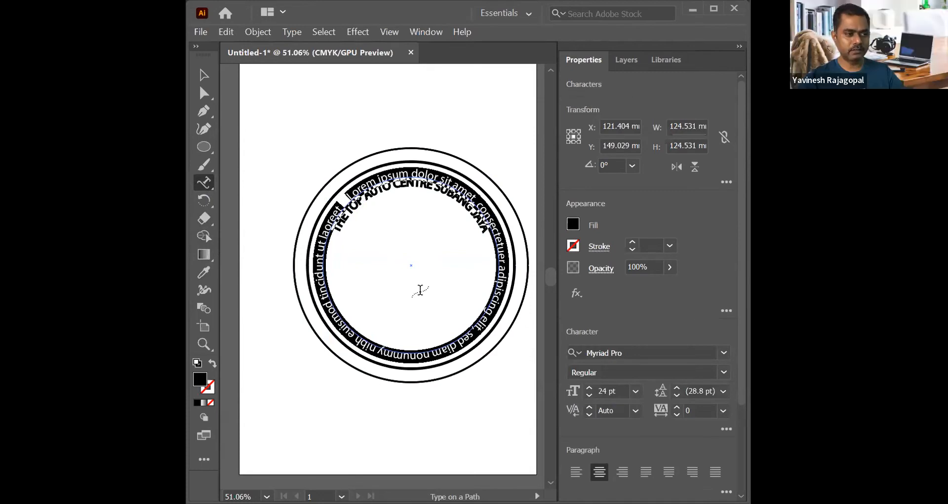
pyautogui.write('THE TOP AUT')
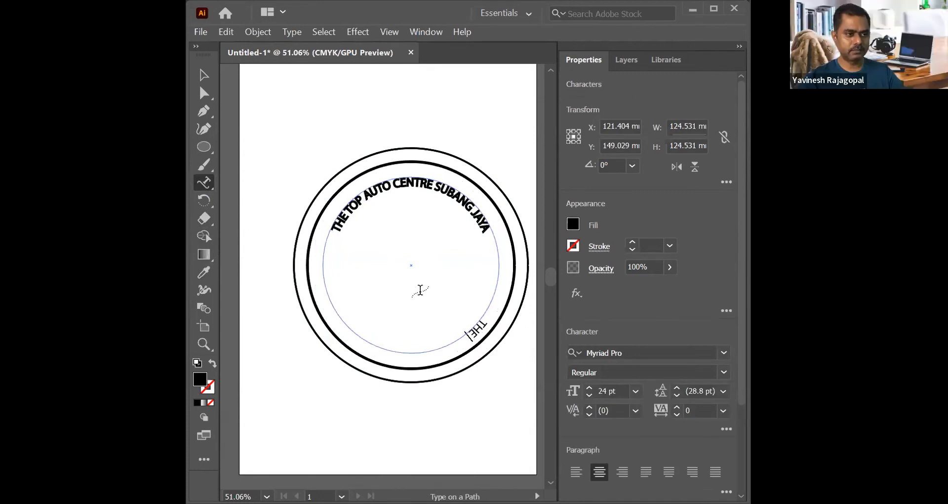
pyautogui.write('O CENTRE')
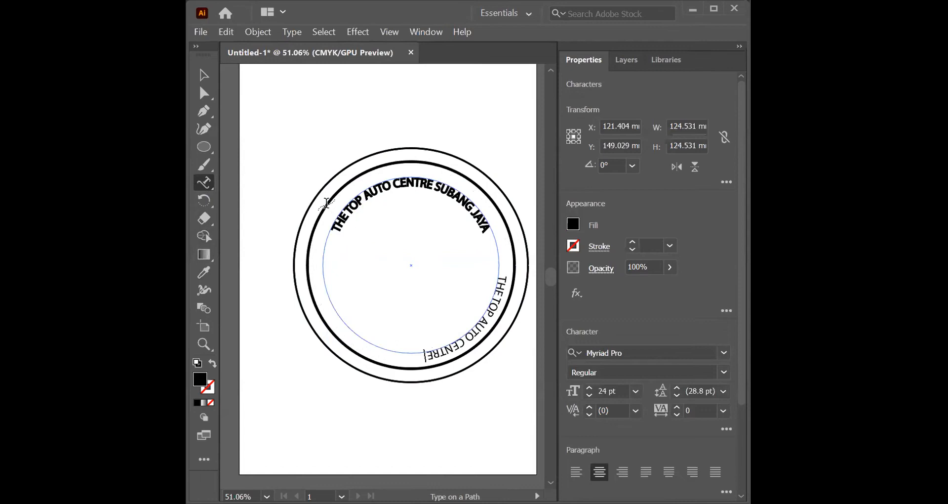
# Step: Slide THE TOP AUTO CENTRE around its circle to the bottom centre, flipped to the inside so it reads upright
pyautogui.click(204, 75)
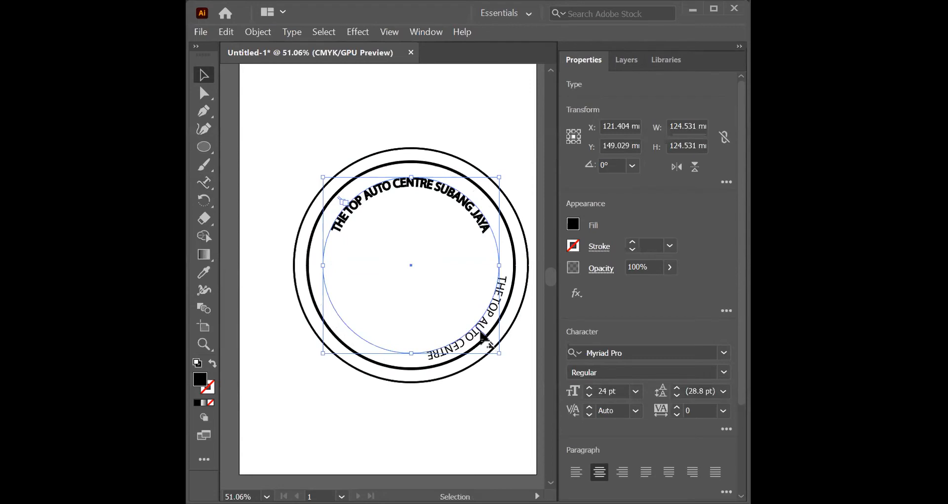
pyautogui.press('t')
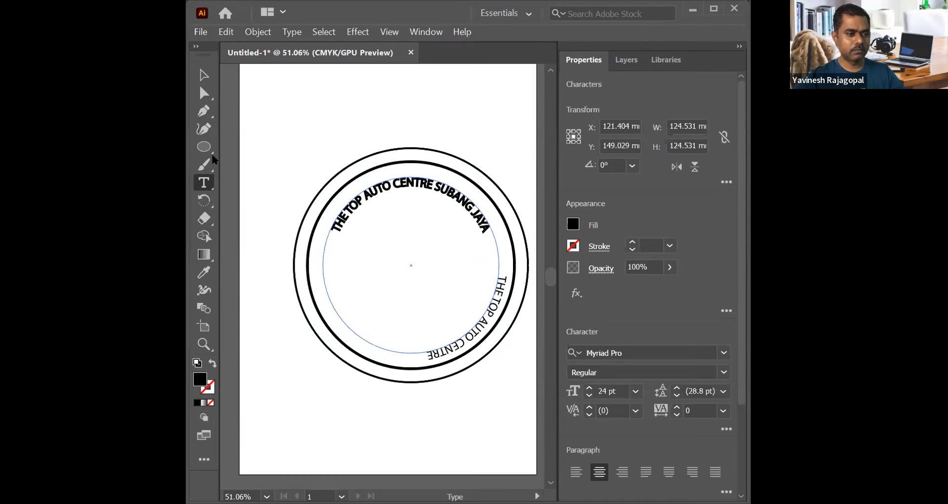
pyautogui.click(204, 75)
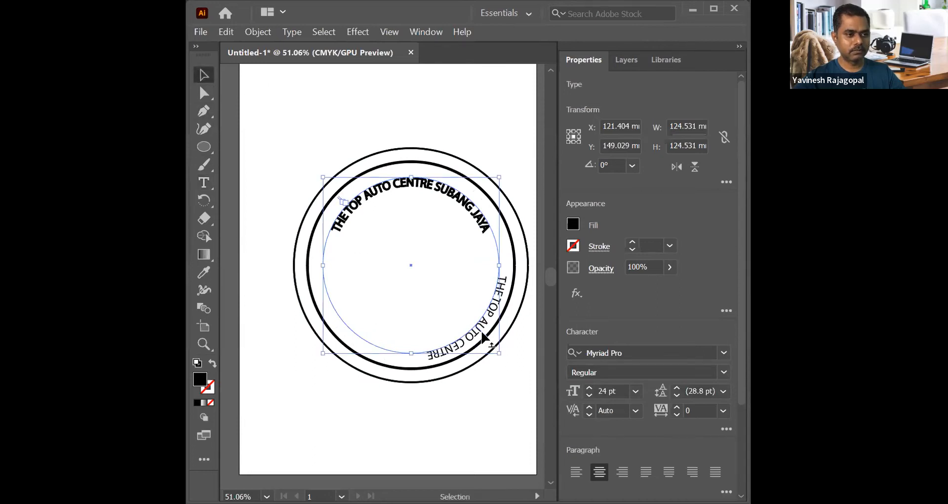
pyautogui.moveTo(482, 332); pyautogui.dragTo(410, 351)
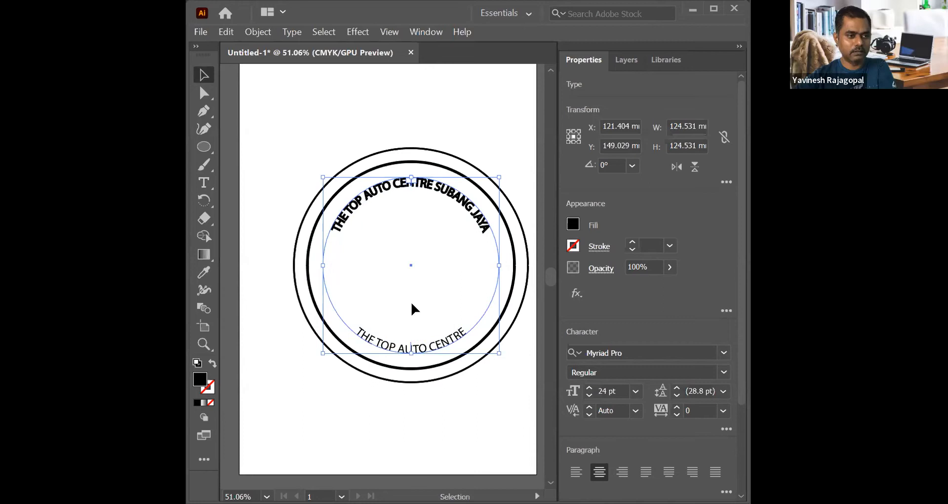
# Step: Undo the repositioning of the new THE TOP AUTO CENTRE text and redo it
pyautogui.hotkey('ctrl', 'a')
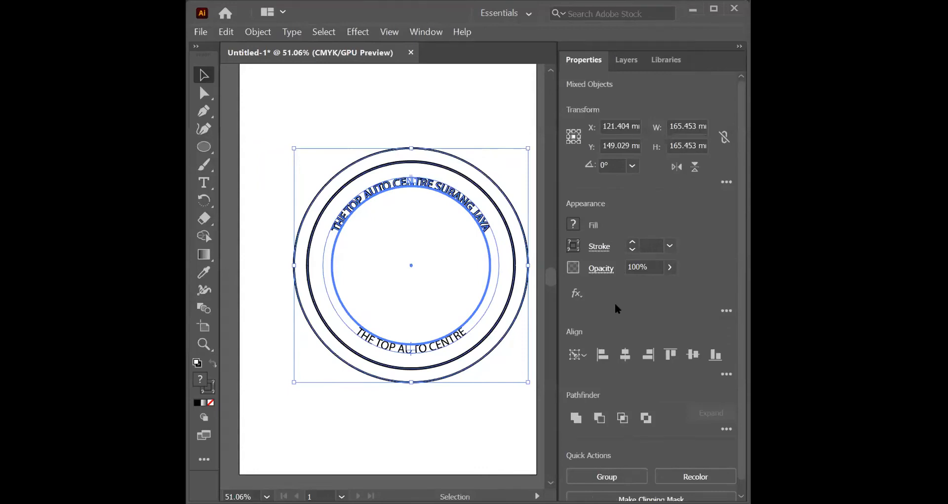
pyautogui.hotkey('ctrl', 'z')
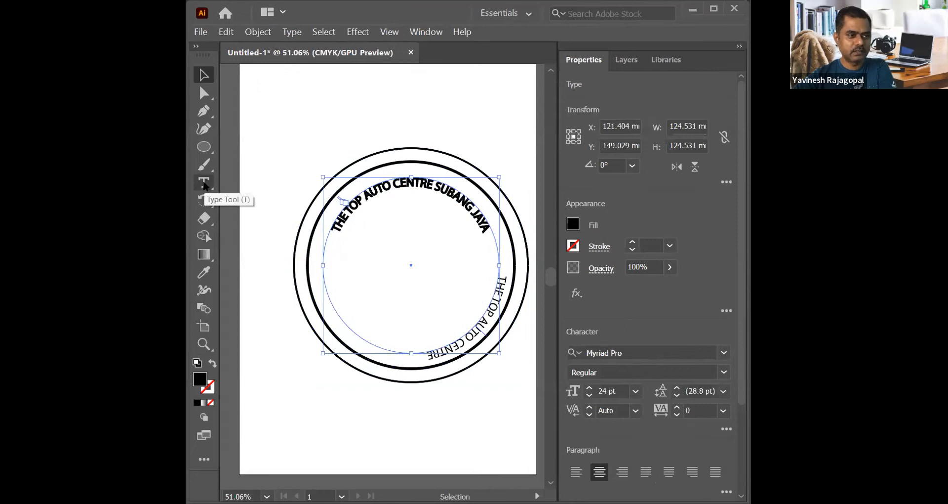
pyautogui.hotkey('ctrl', 'z')
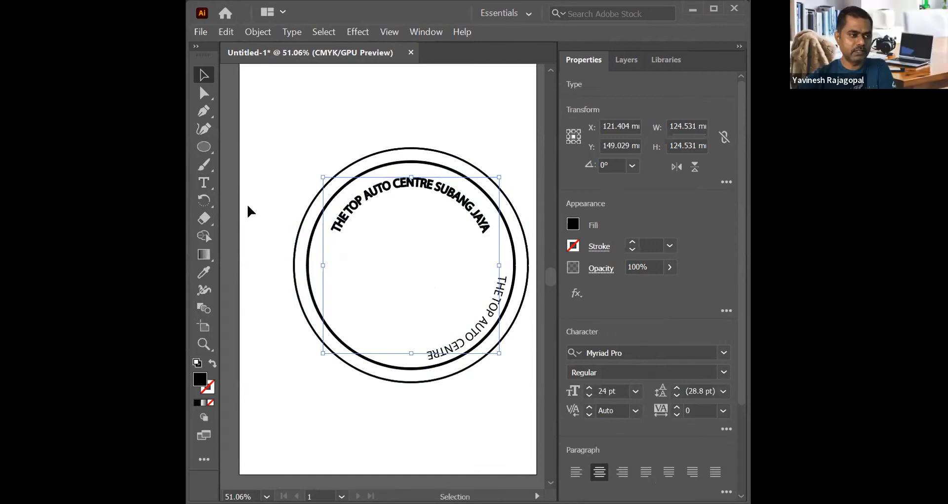
pyautogui.hotkey('ctrl', 'shift', 'z')
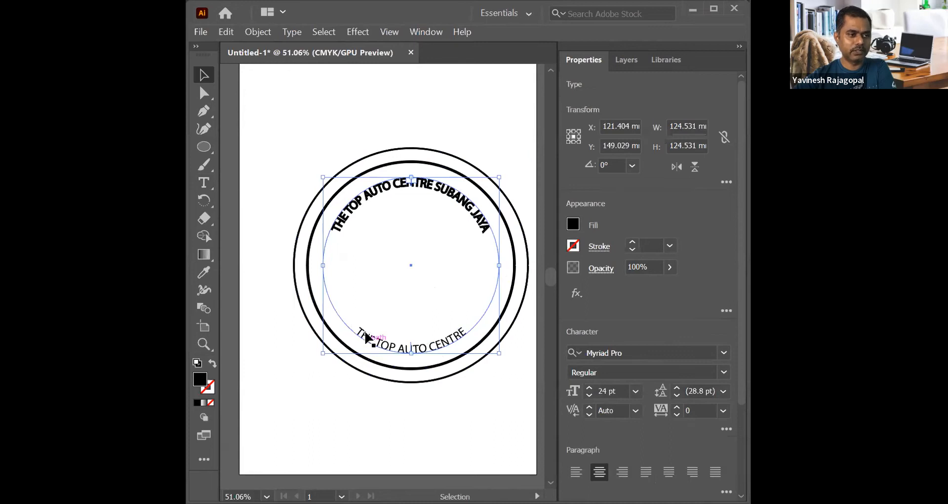
# Step: Compare the stroke and font size settings of the bottom text with the word CENTRE in the top text
pyautogui.click(203, 182)
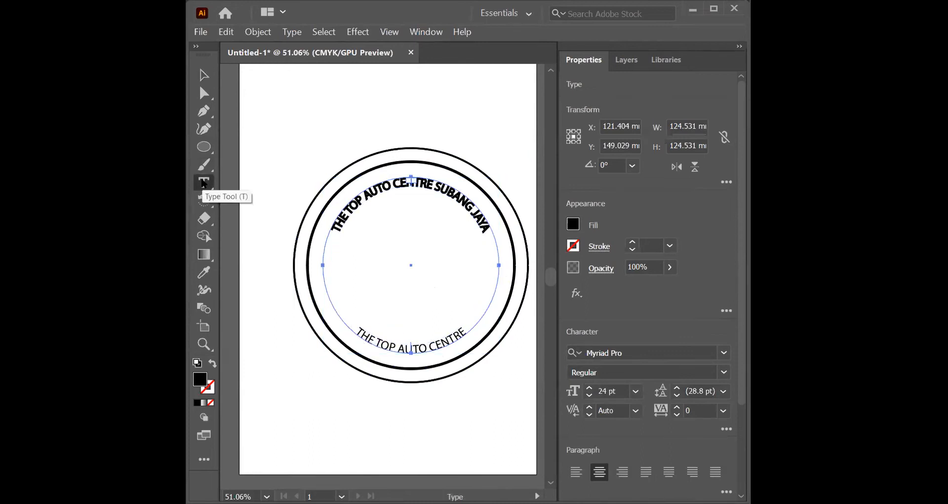
pyautogui.click(361, 333)
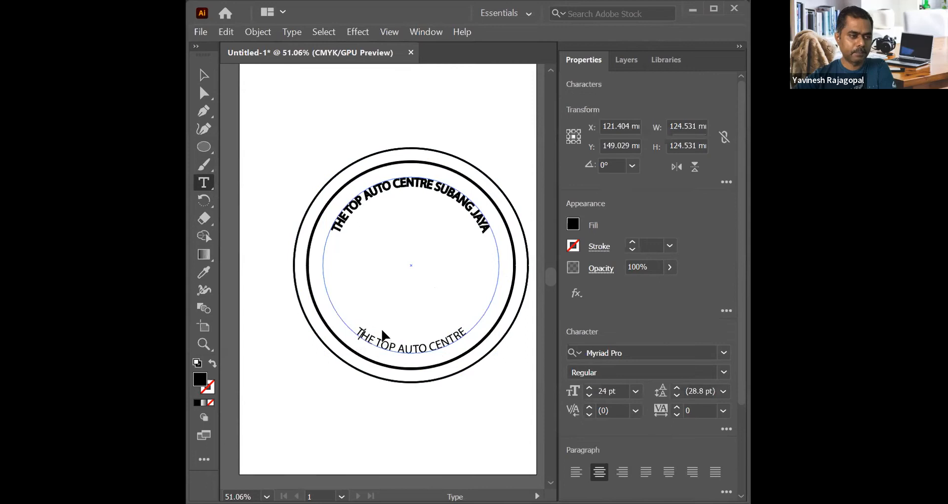
pyautogui.hotkey('ctrl', 'a')
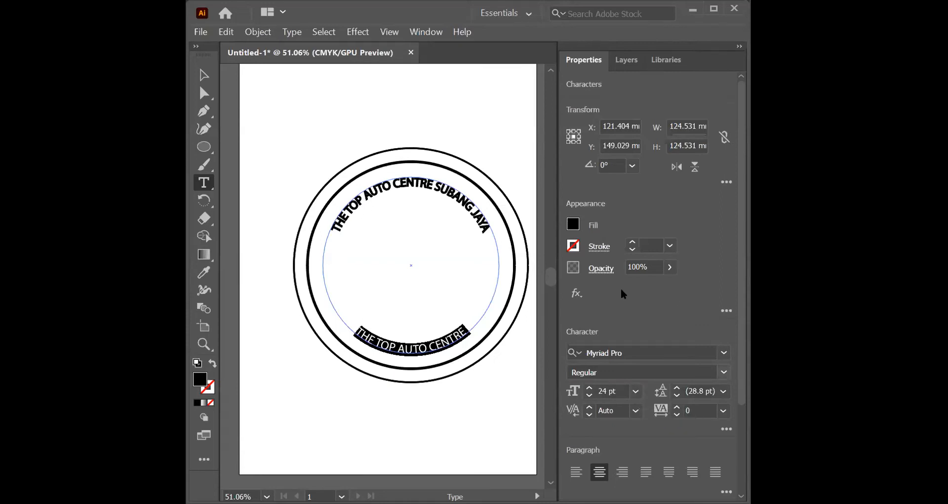
pyautogui.click(670, 245)
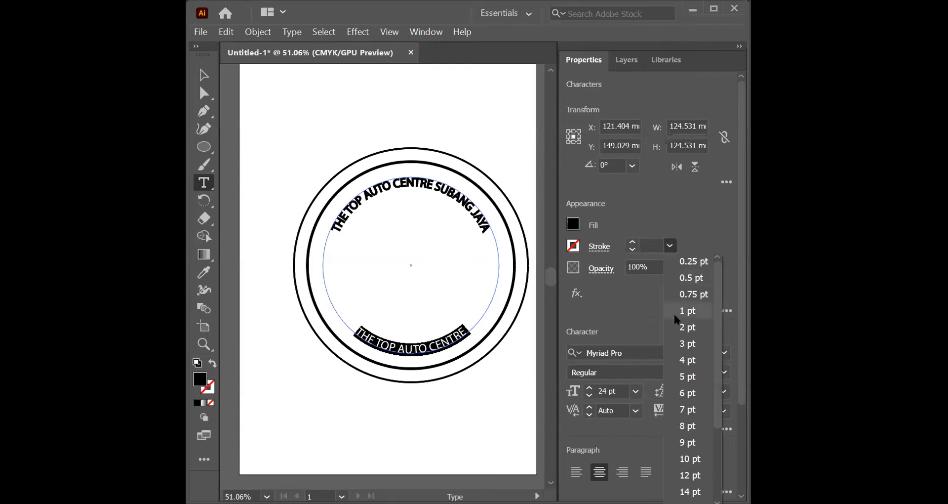
pyautogui.click(635, 392)
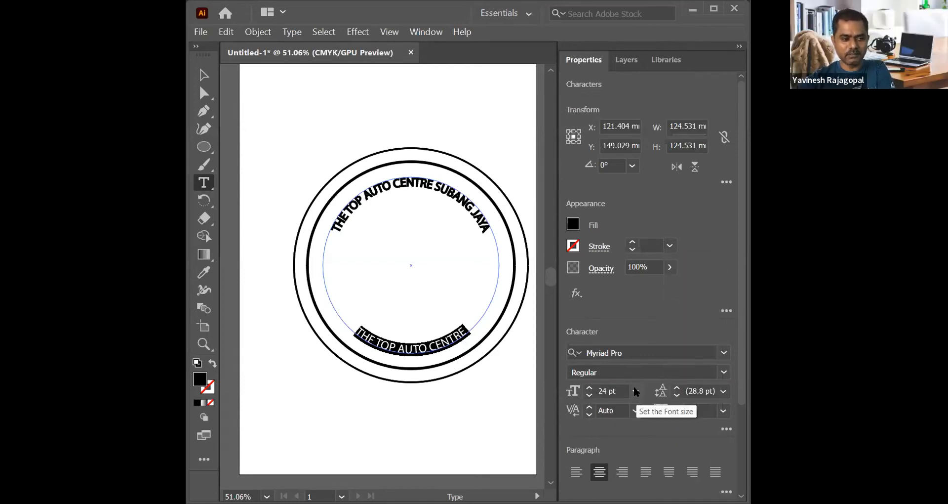
pyautogui.click(634, 391)
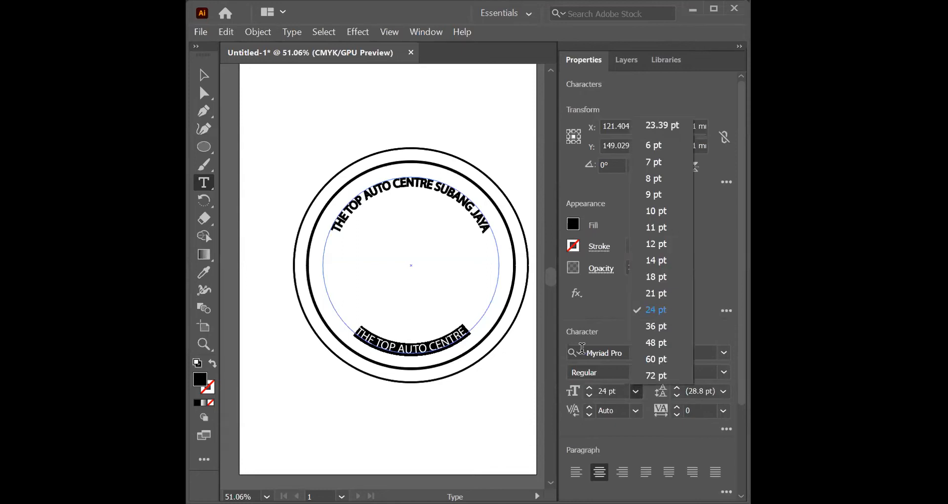
pyautogui.doubleClick(421, 183)
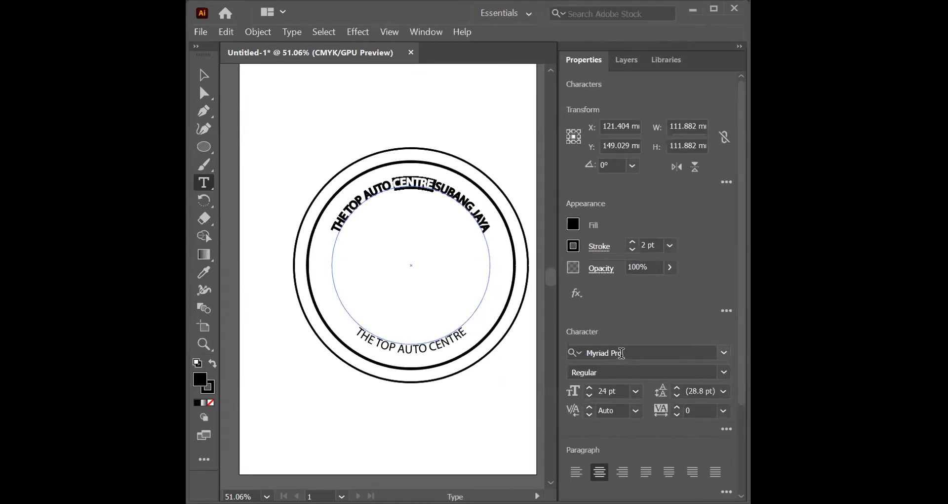
# Step: Apply a 2 pt stroke to all of the bottom text THE TOP AUTO CENTRE
pyautogui.click(388, 349)
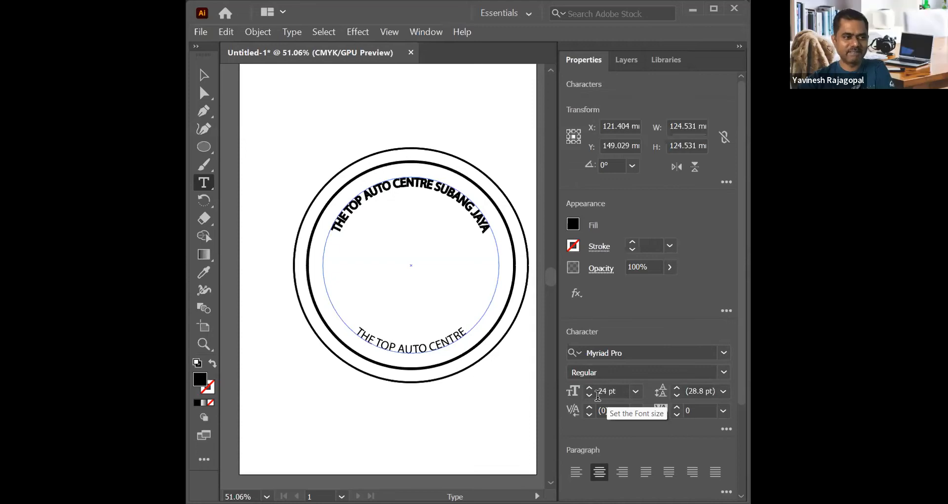
pyautogui.click(670, 246)
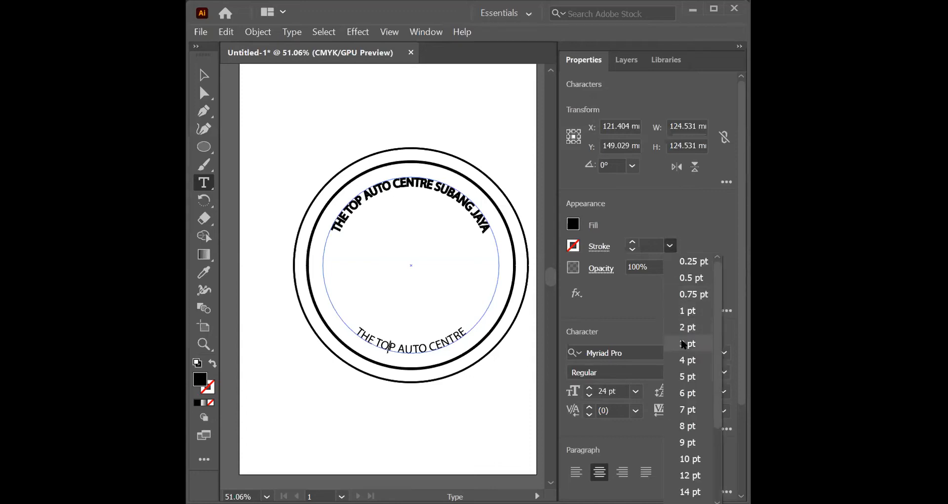
pyautogui.click(680, 328)
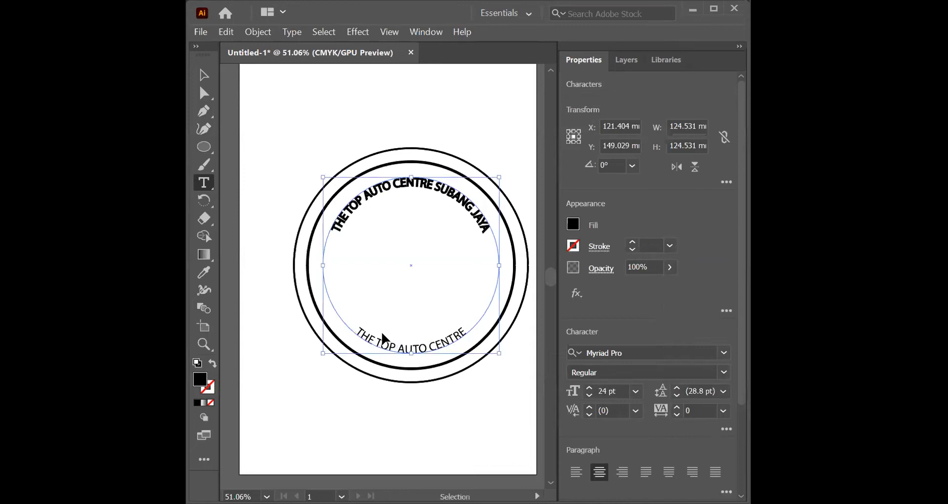
pyautogui.hotkey('ctrl', 'a')
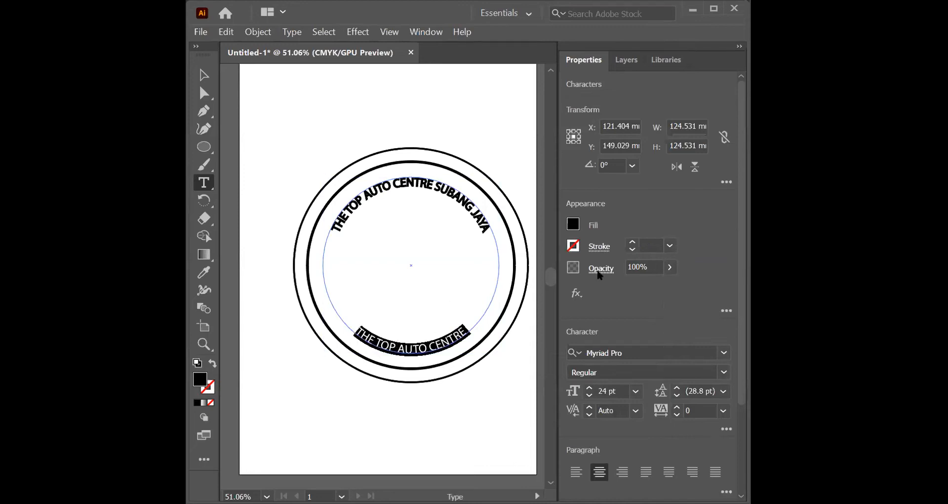
pyautogui.click(669, 245)
pyautogui.click(686, 328)
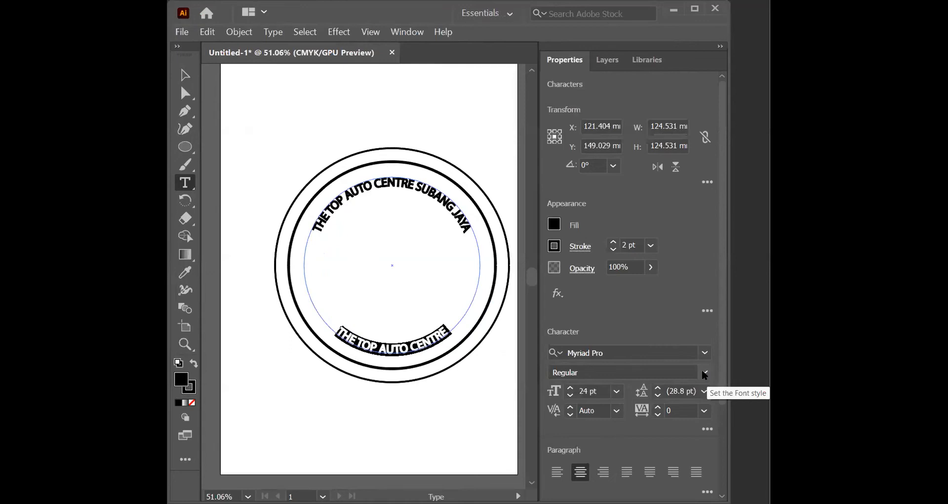
# Step: Set the stroke of the bottom text THE TOP AUTO CENTRE to none
pyautogui.click(573, 246)
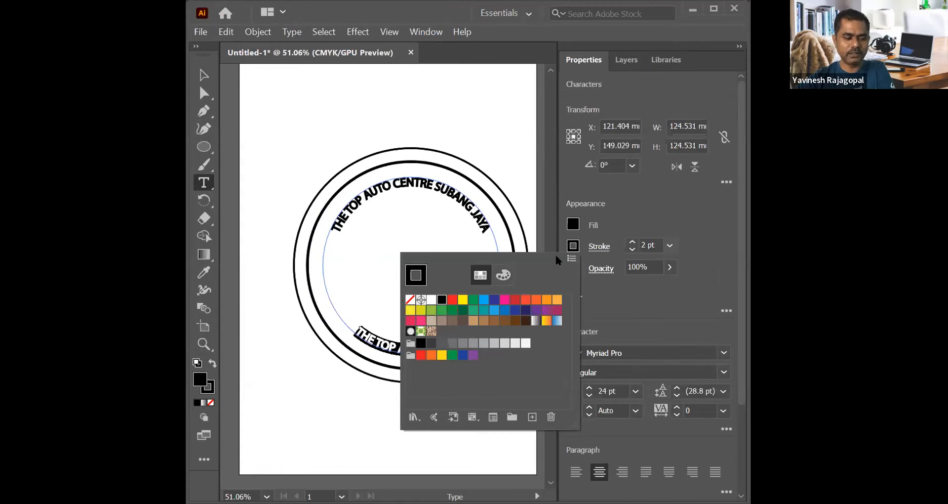
pyautogui.click(573, 246)
pyautogui.click(573, 246)
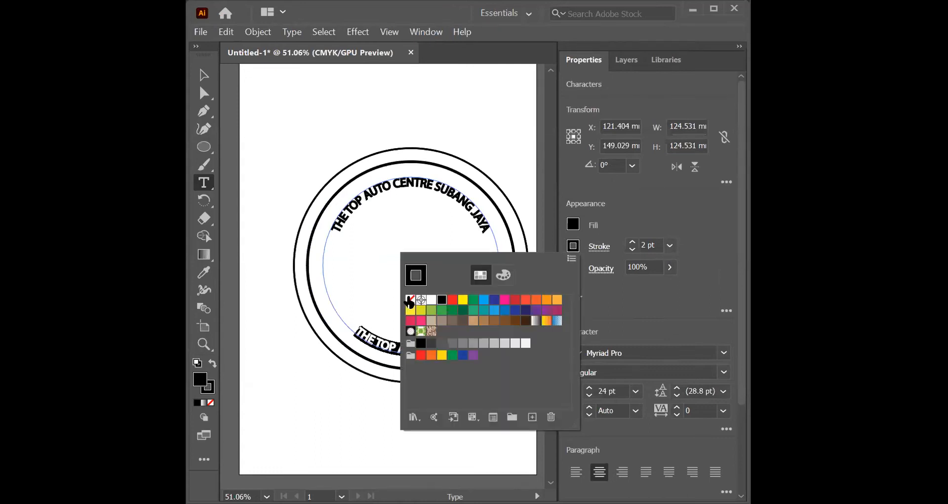
pyautogui.click(410, 299)
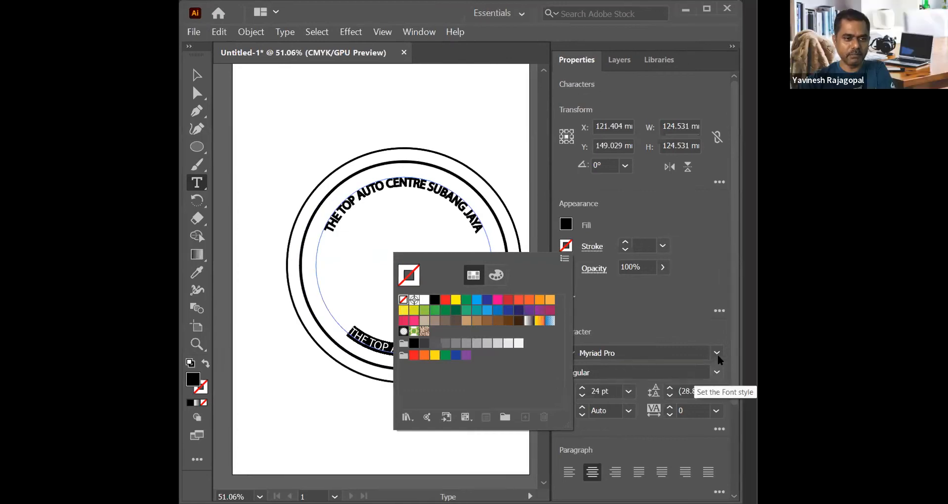
# Step: Change the font of the bottom text THE TOP AUTO CENTRE to Arial Black
pyautogui.click(703, 354)
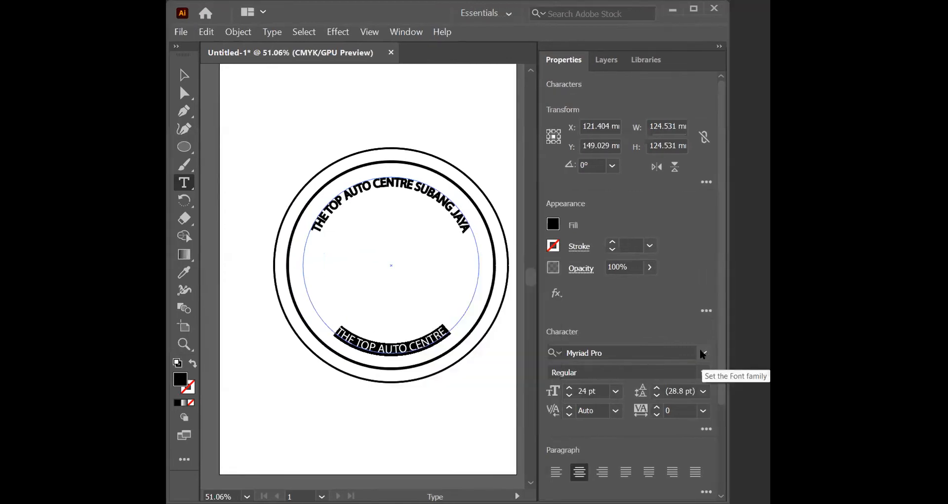
pyautogui.click(702, 353)
pyautogui.click(703, 353)
pyautogui.click(702, 353)
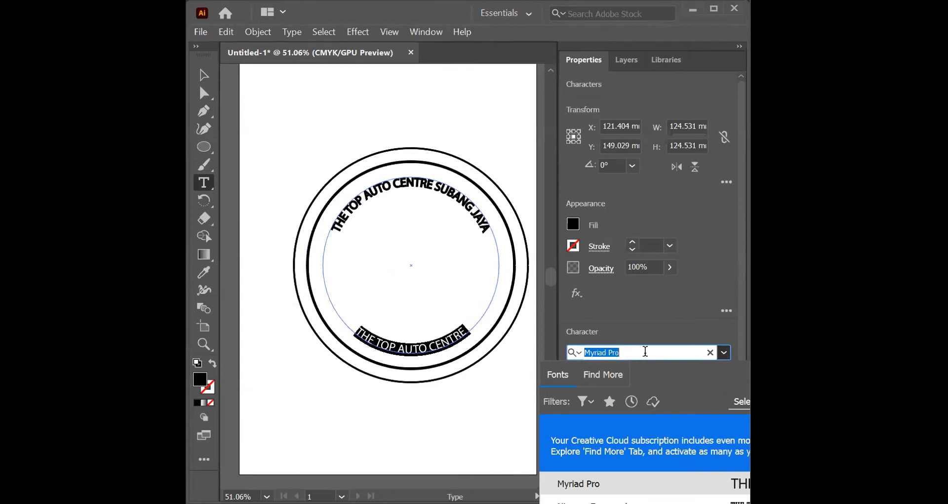
pyautogui.write('ARI')
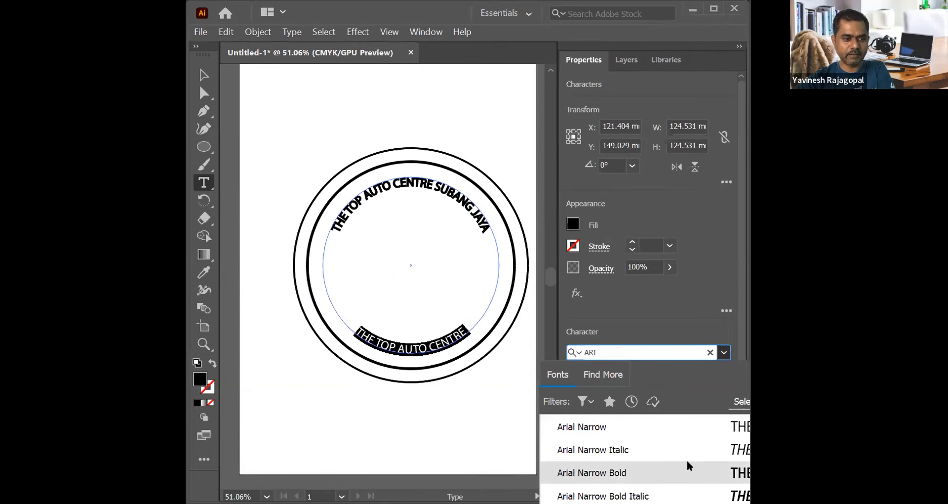
pyautogui.scroll(-3, 686, 462)
pyautogui.scroll(1, 669, 462)
pyautogui.scroll(1, 668, 458)
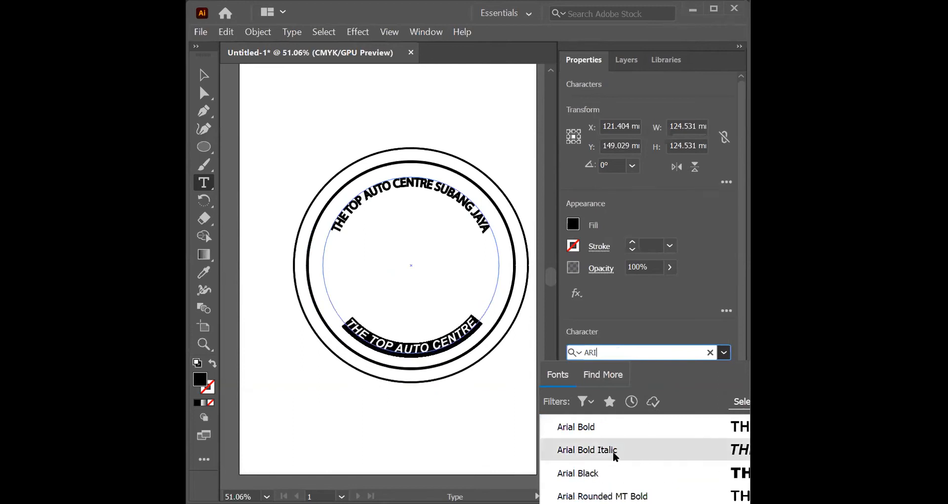
pyautogui.click(601, 472)
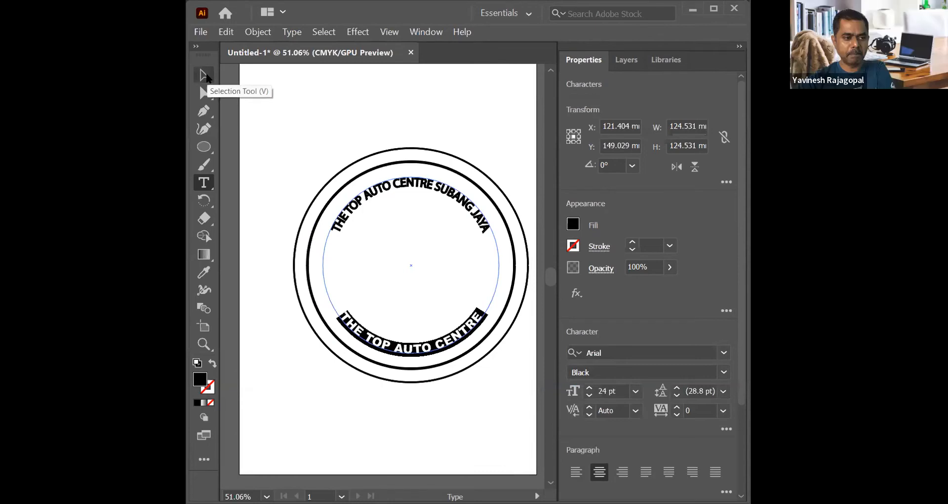
# Step: Remove the stroke from the whole top text THE TOP AUTO CENTRE SUBANG JAYA
pyautogui.click(363, 198)
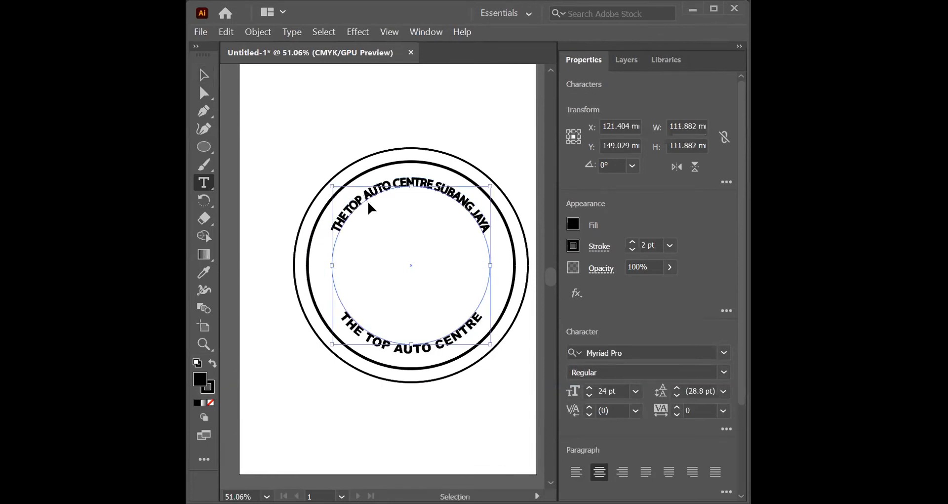
pyautogui.hotkey('ctrl', 'a')
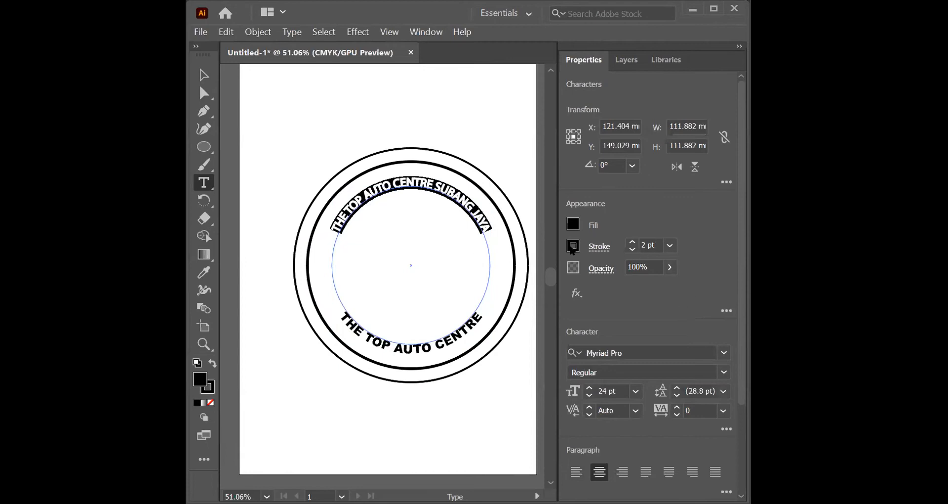
pyautogui.click(573, 246)
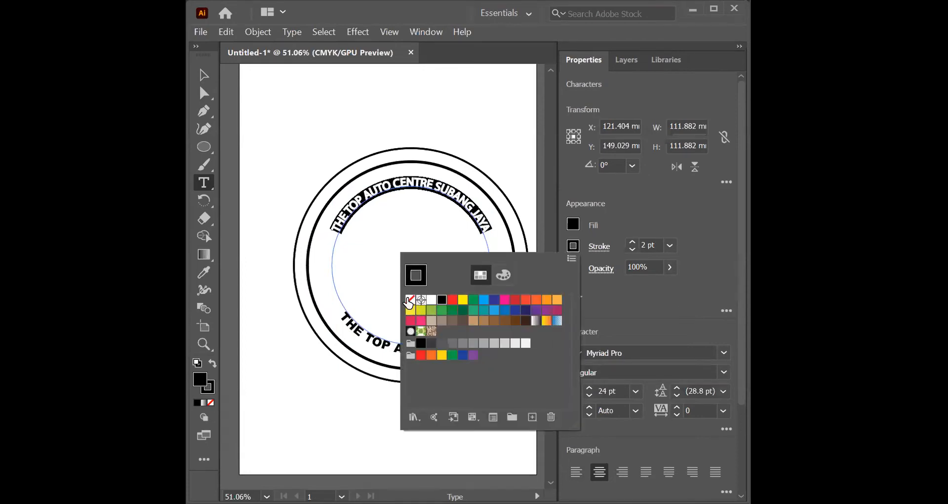
pyautogui.click(410, 299)
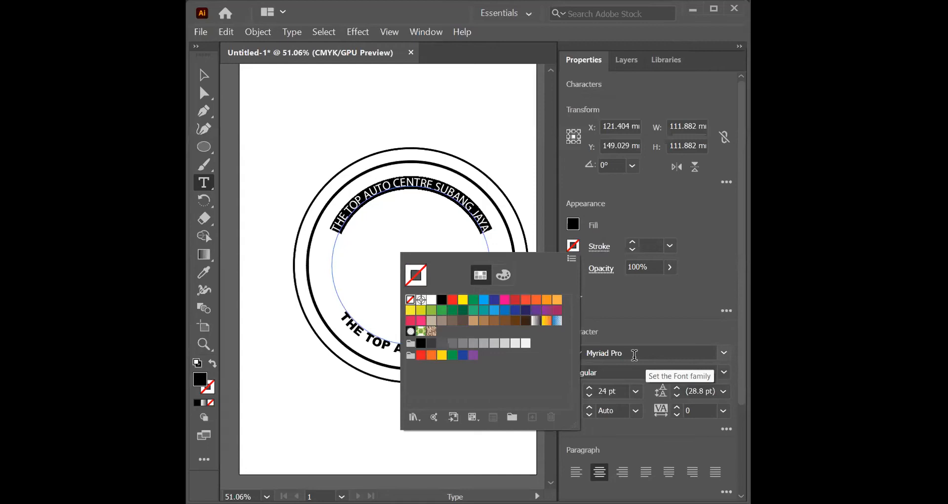
# Step: Change the font of the top text THE TOP AUTO CENTRE SUBANG JAYA to Arial Black
pyautogui.click(634, 355)
pyautogui.click(700, 351)
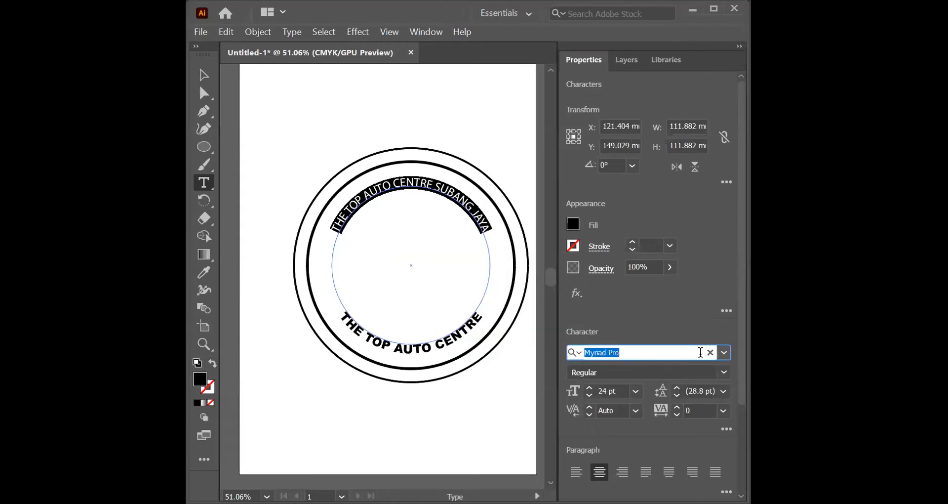
pyautogui.write('A')
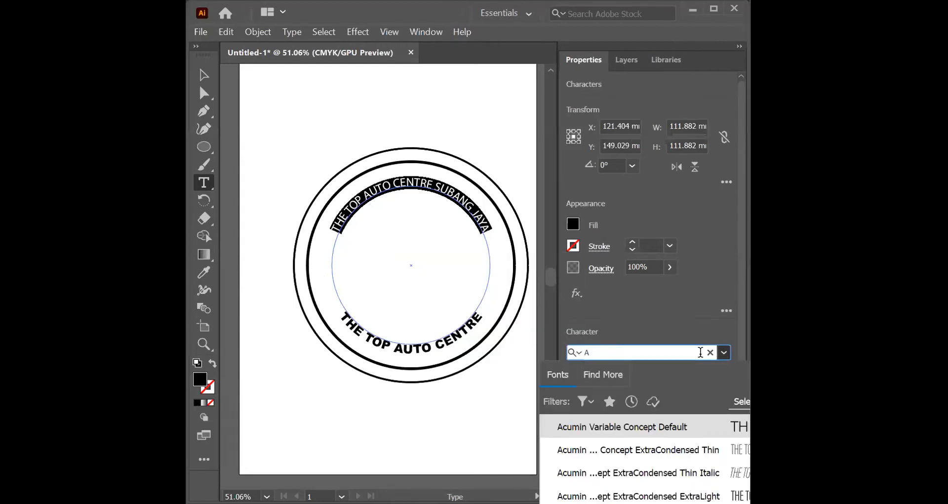
pyautogui.write('RIA')
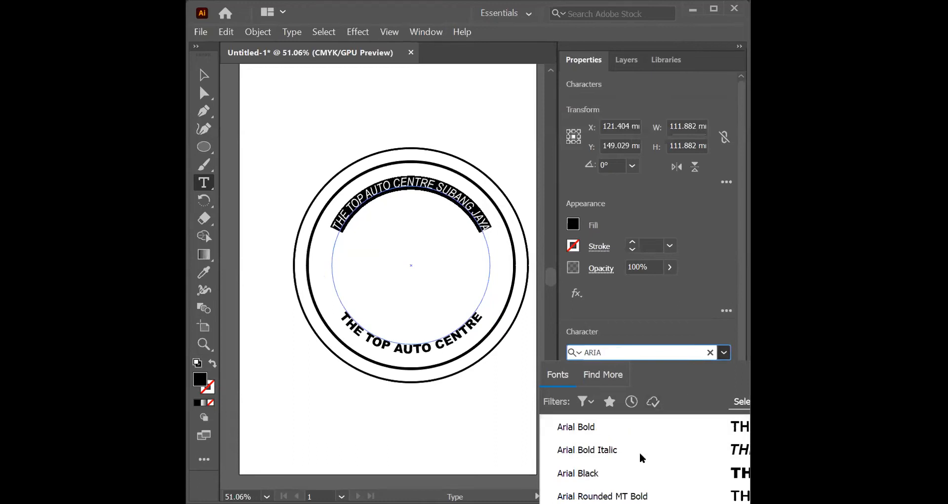
pyautogui.click(613, 481)
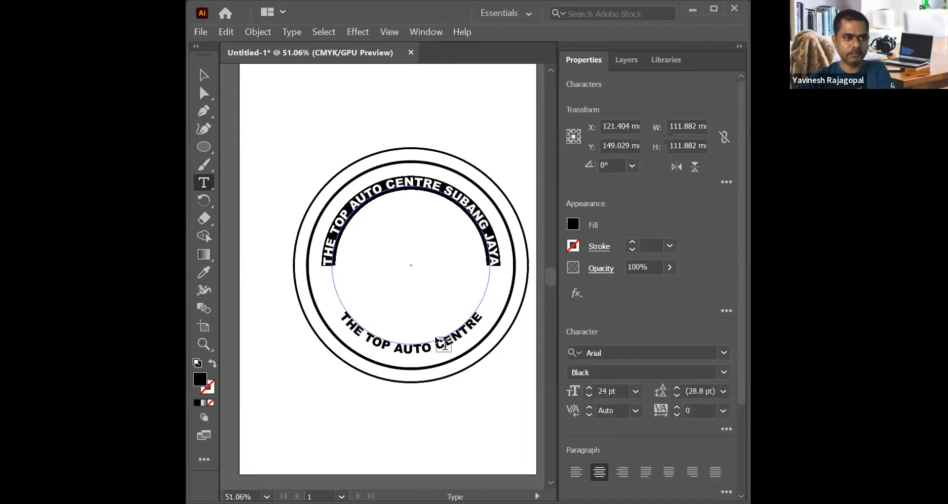
# Step: Duplicate the 5 pt circle and scale the copy about its centre to the inner edge of the curved text, undoing the accidental circle move
pyautogui.click(200, 74)
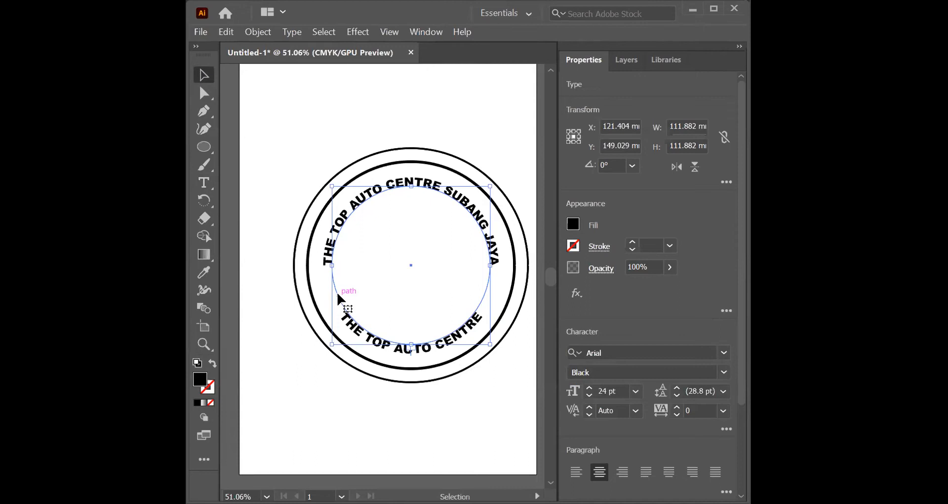
pyautogui.press('a')
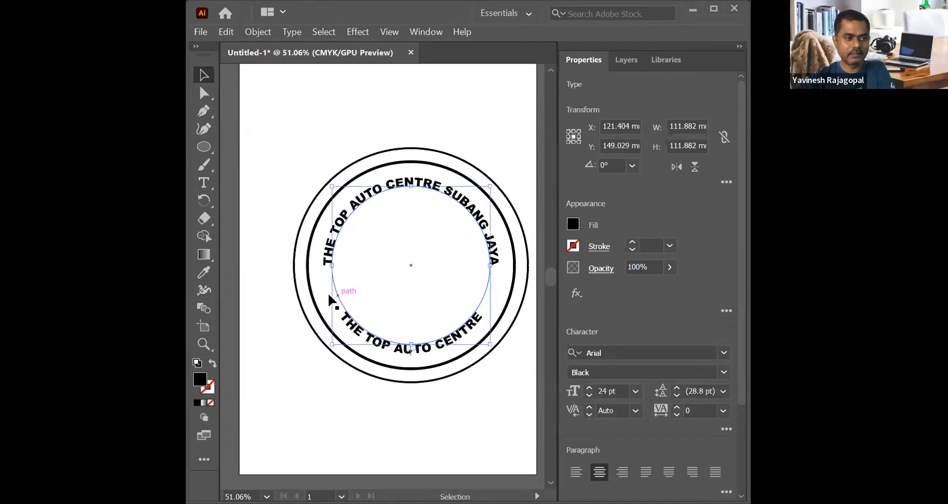
pyautogui.click(366, 171)
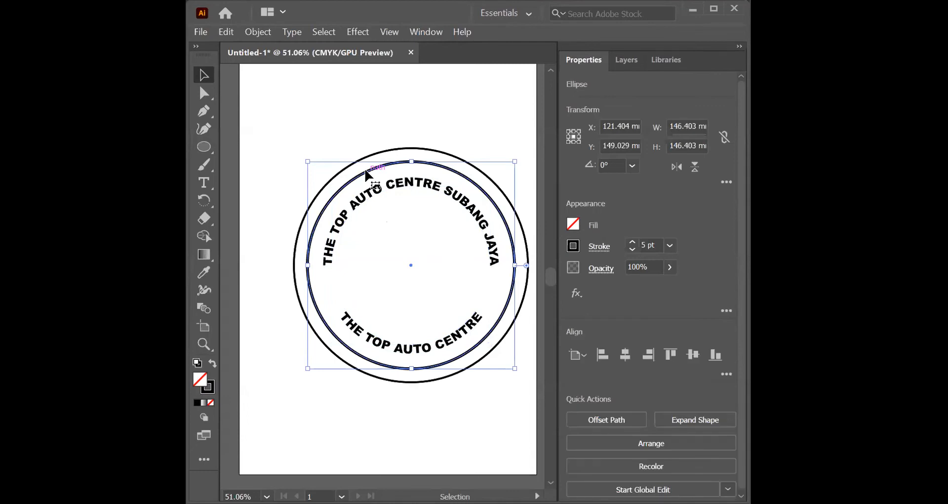
pyautogui.press('a')
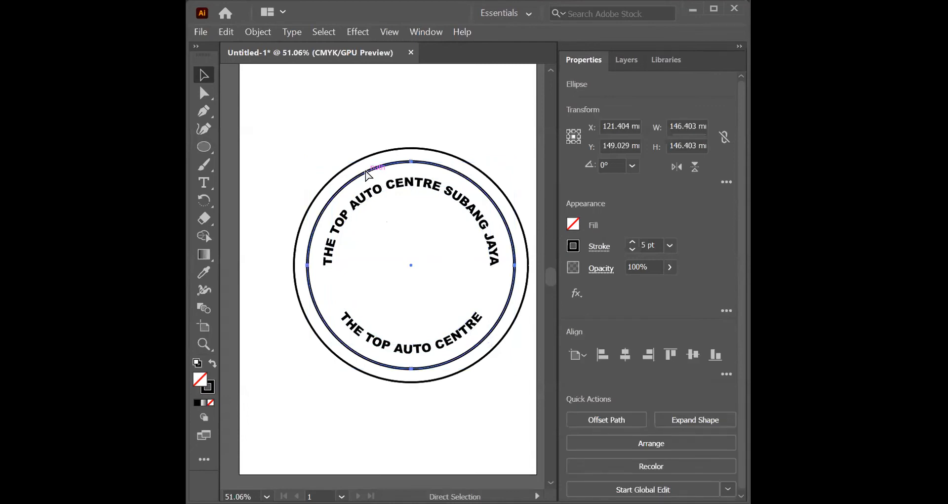
pyautogui.press('v')
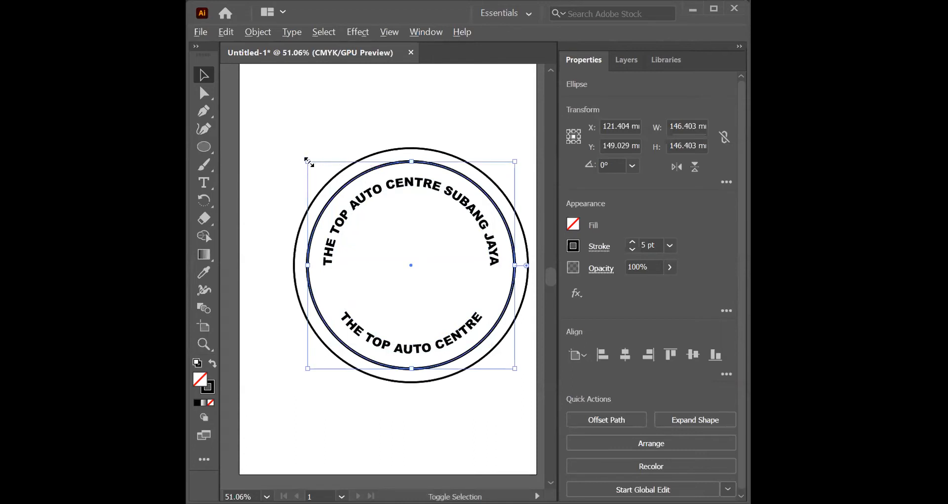
pyautogui.moveTo(308, 162); pyautogui.dragTo(332, 192)
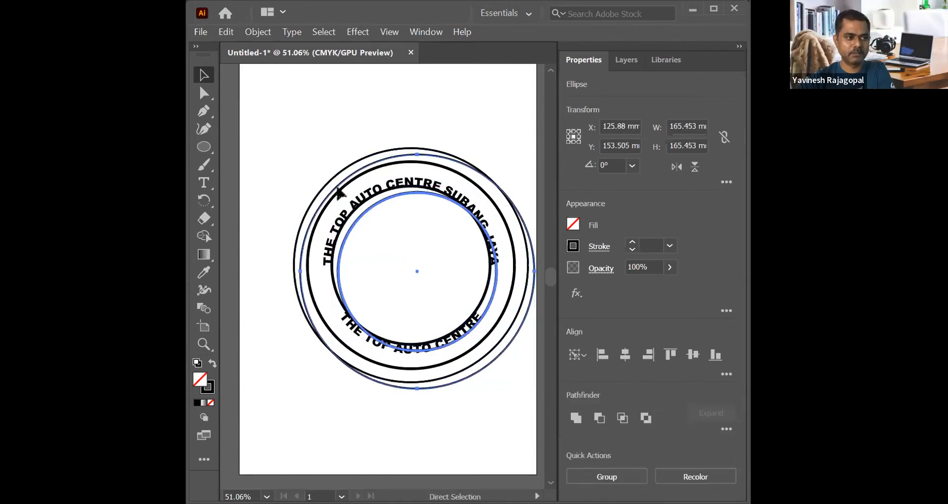
pyautogui.hotkey('ctrl', 'z')
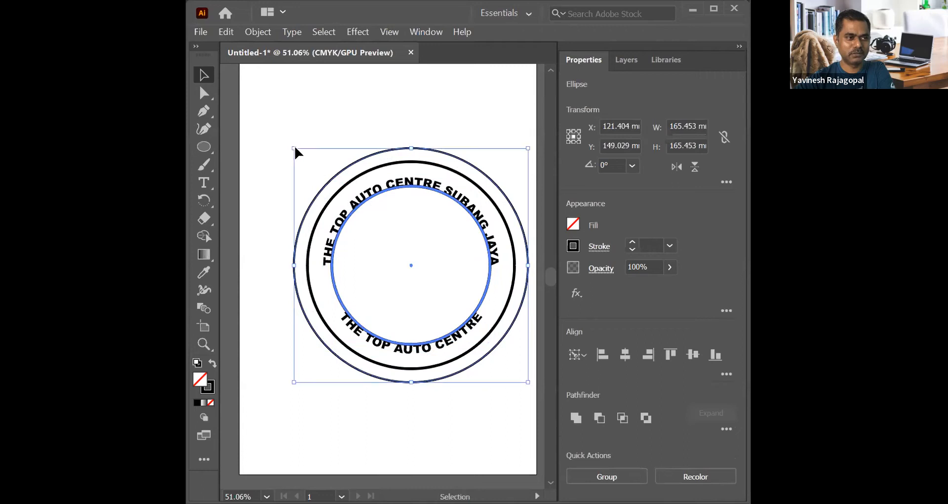
# Step: Undo the last scaling and scale the 5 pt circle's copy about its centre to about 100 mm wide, inside the curved text
pyautogui.hotkey('ctrl', 'z')
pyautogui.hotkey('ctrl', 'z')
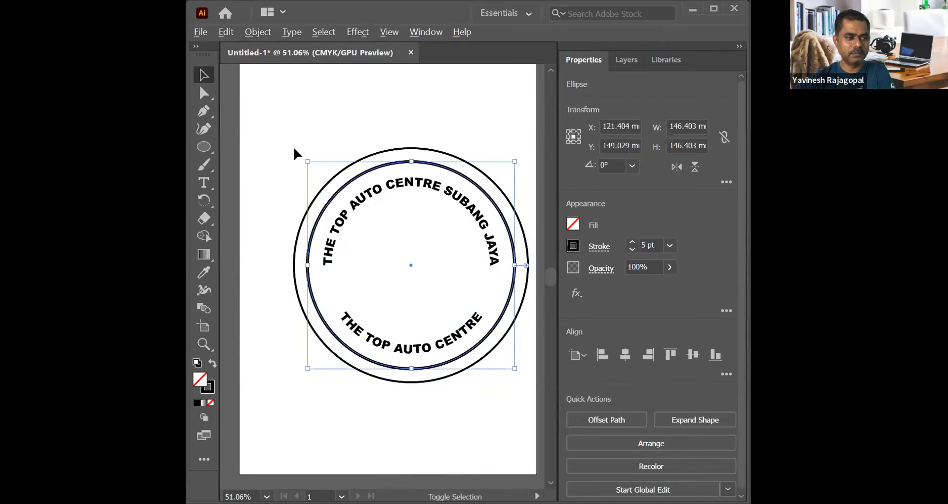
pyautogui.moveTo(307, 162); pyautogui.dragTo(328, 195)
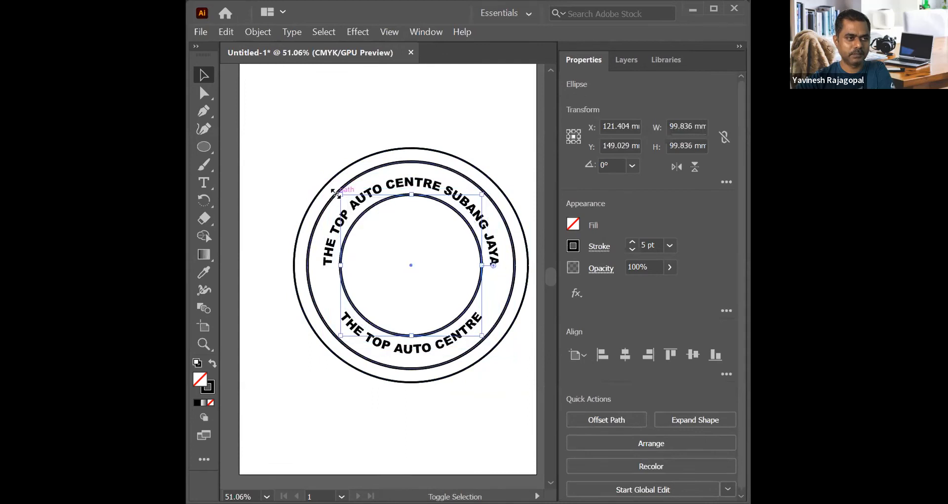
pyautogui.click(324, 132)
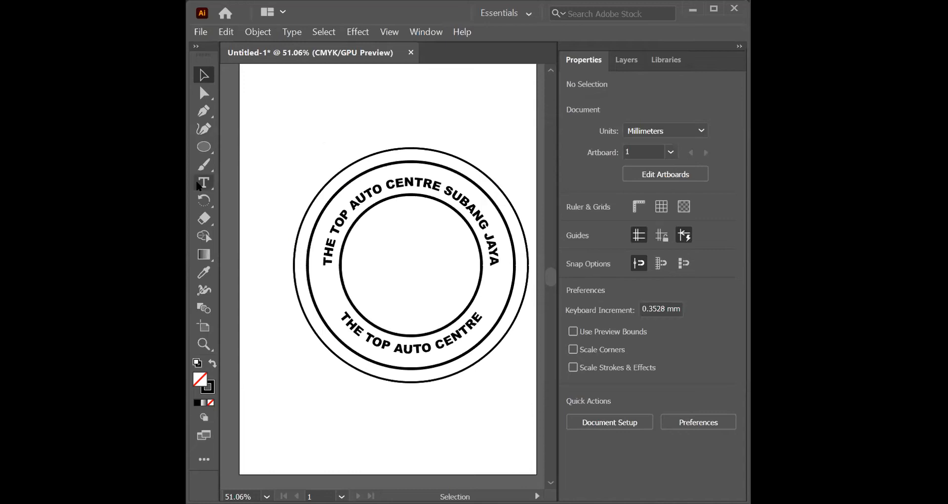
# Step: Activate the Type tool
pyautogui.click(204, 182)
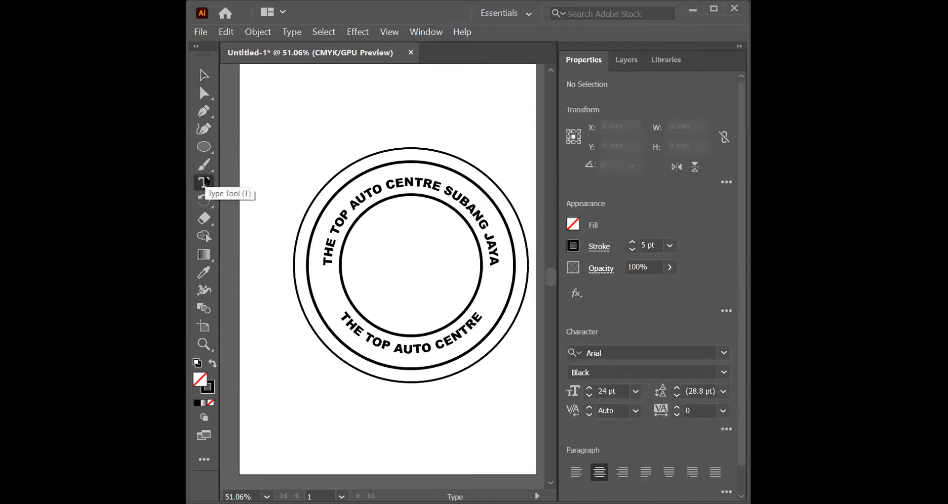
pyautogui.click(205, 182)
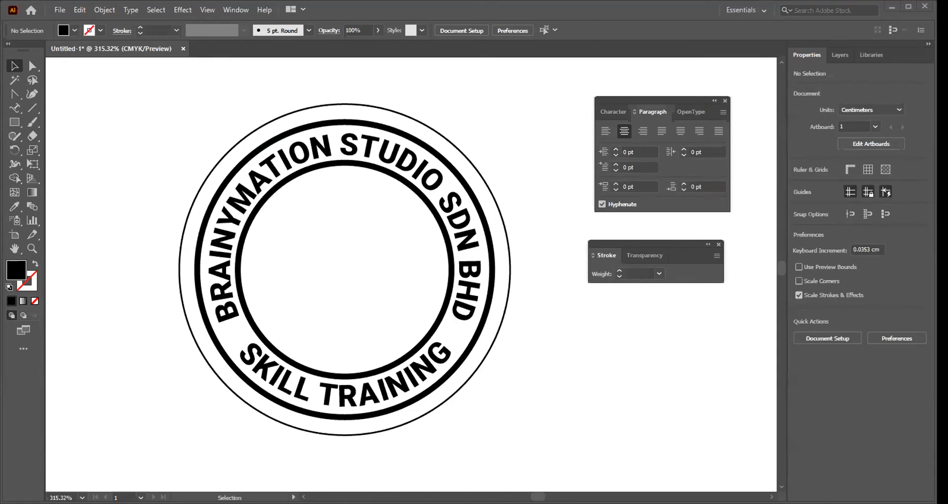
# Step: Switch to Chrome, search Google for "mirrorkote sticker" and show the image results
pyautogui.hotkey('alt', 'Tab')
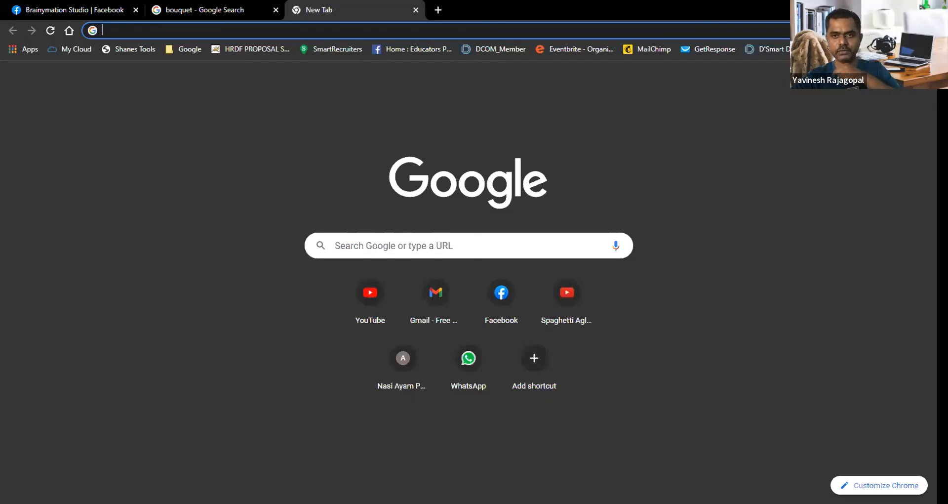
pyautogui.click(460, 242)
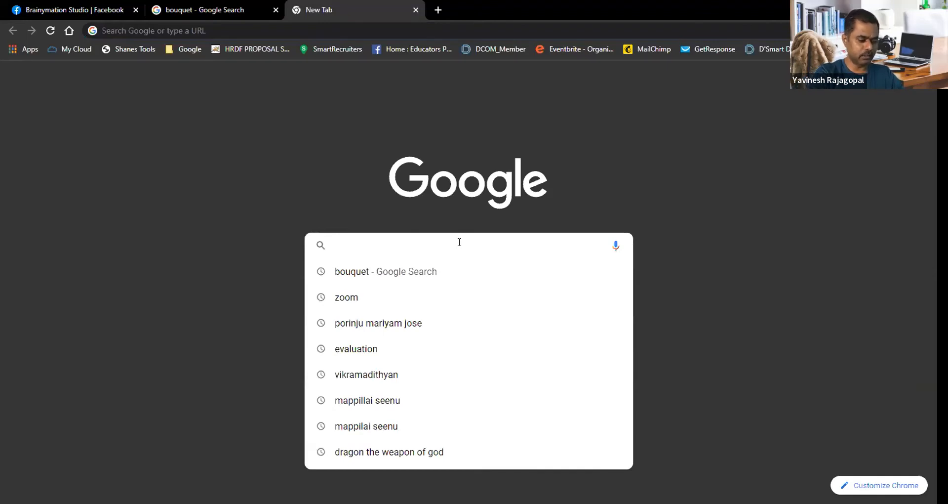
pyautogui.write('MIRR')
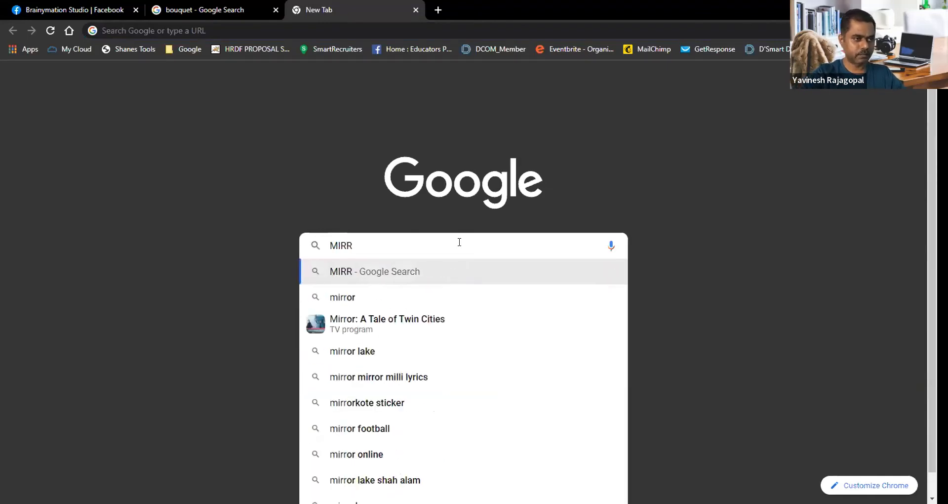
pyautogui.write('OR')
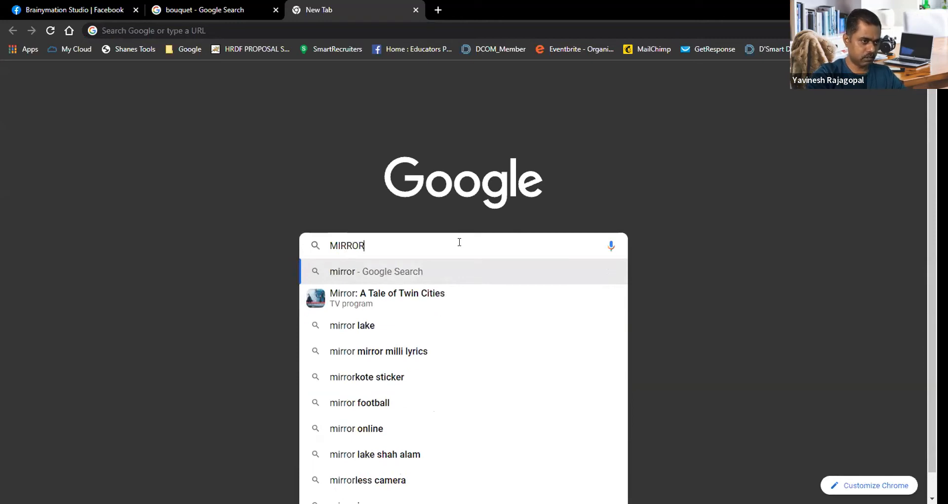
pyautogui.press('Down')
pyautogui.press('Down')
pyautogui.press('Down')
pyautogui.press('Down')
pyautogui.press('Return')
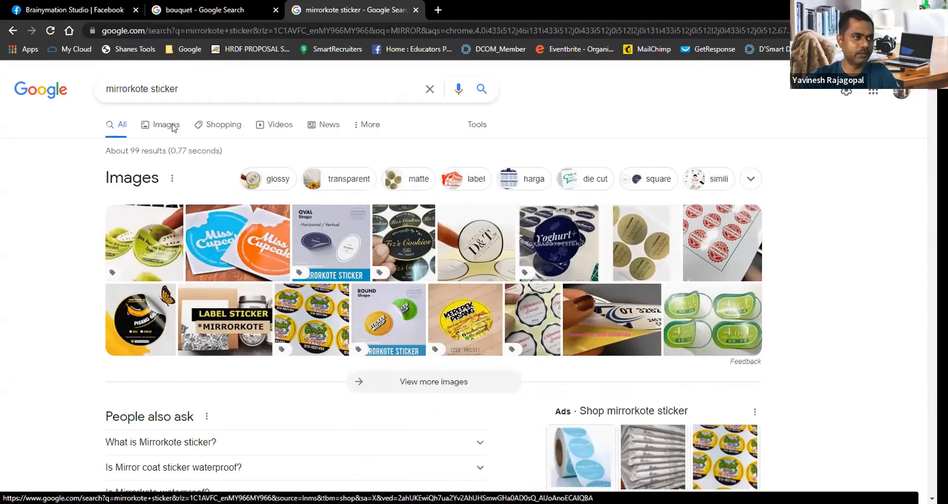
pyautogui.click(169, 125)
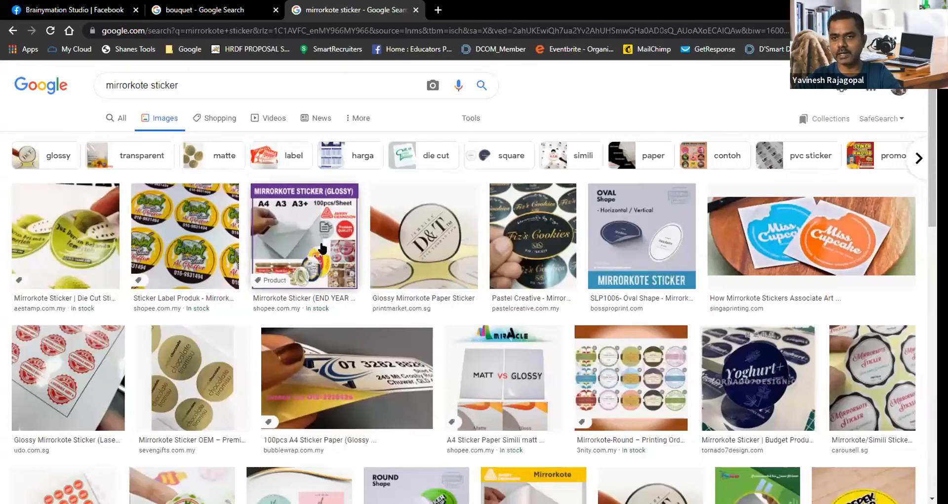
# Step: Search Google for "opp sticker" in a new browser tab and show the image results
pyautogui.click(437, 10)
pyautogui.click(470, 245)
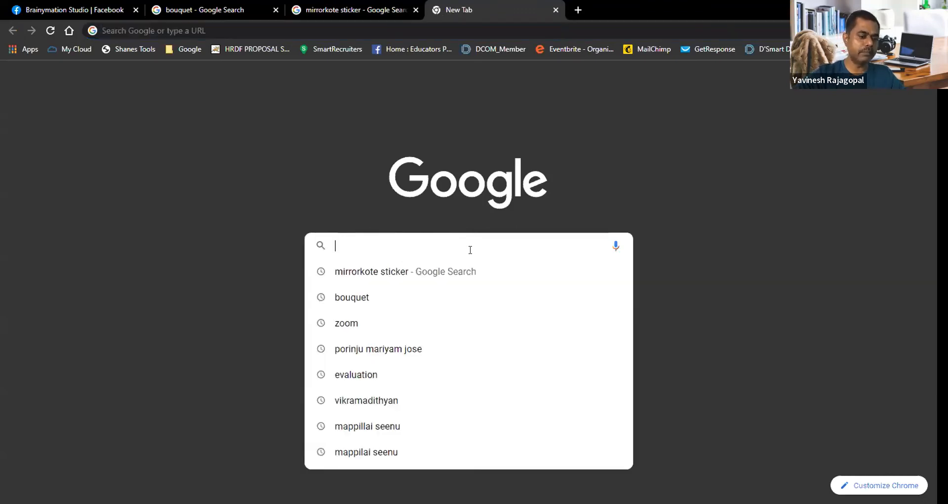
pyautogui.write('OPP STI')
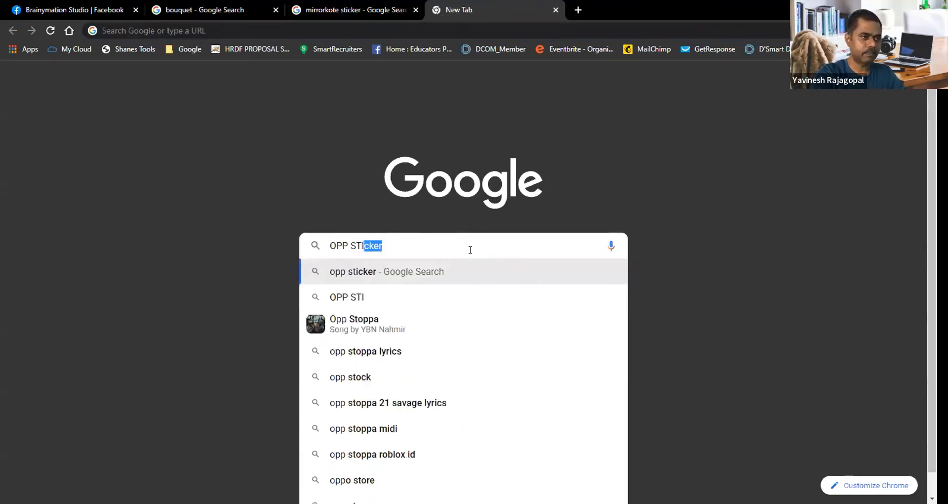
pyautogui.press('Return')
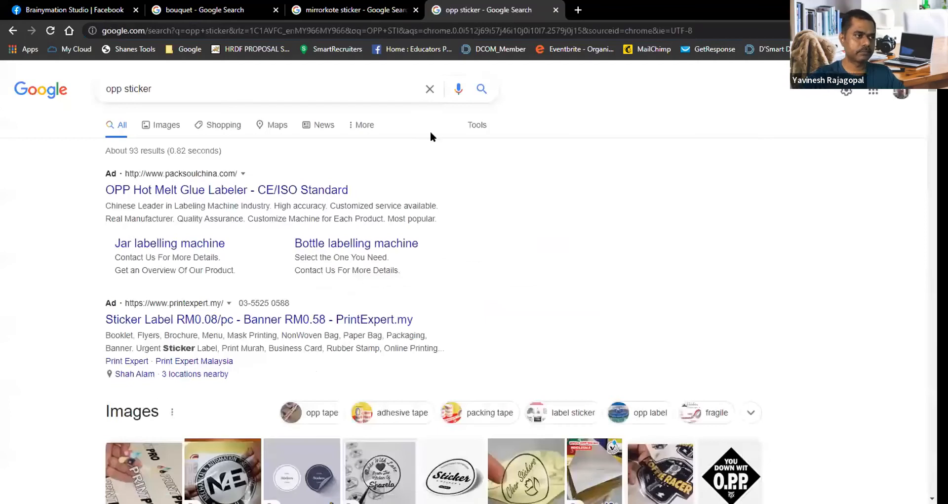
pyautogui.click(163, 125)
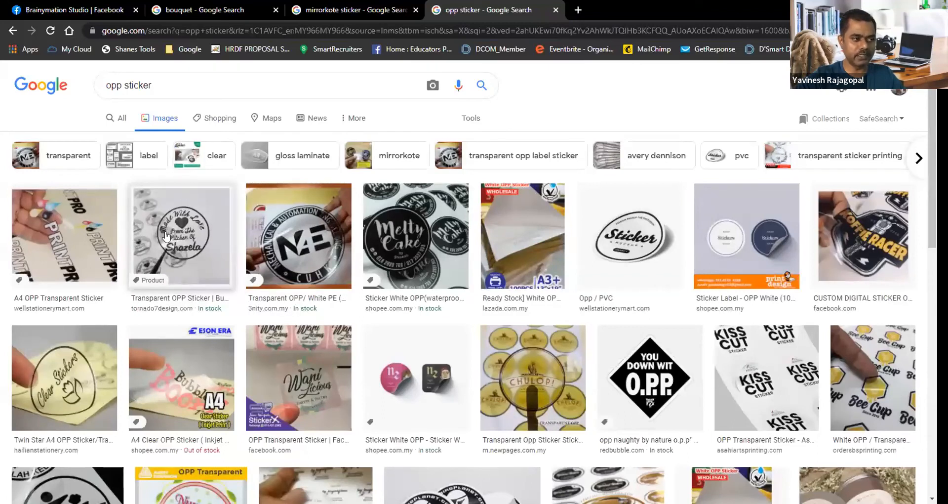
# Step: Preview the Transparent OPP Sticker image from Tornado7Design and the Fasson OPP Transparent Sticker image among the results
pyautogui.click(185, 231)
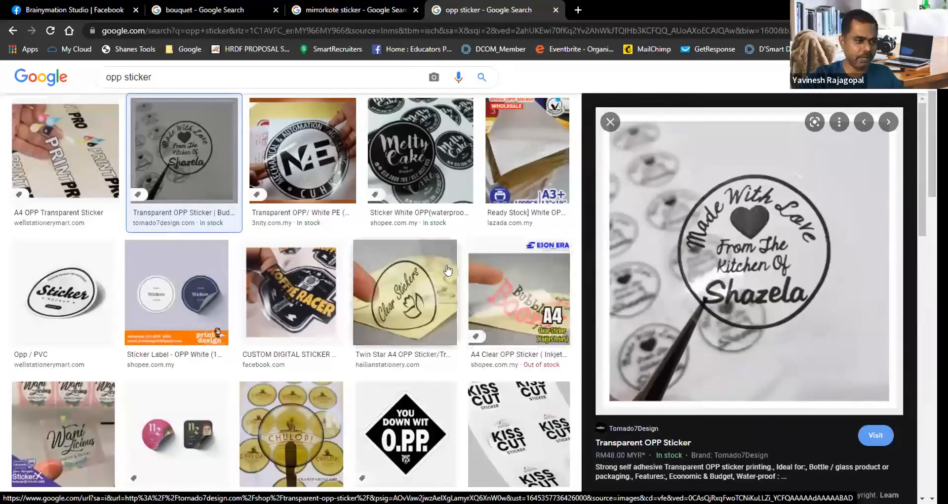
pyautogui.scroll(-2, 447, 270)
pyautogui.scroll(-4, 447, 270)
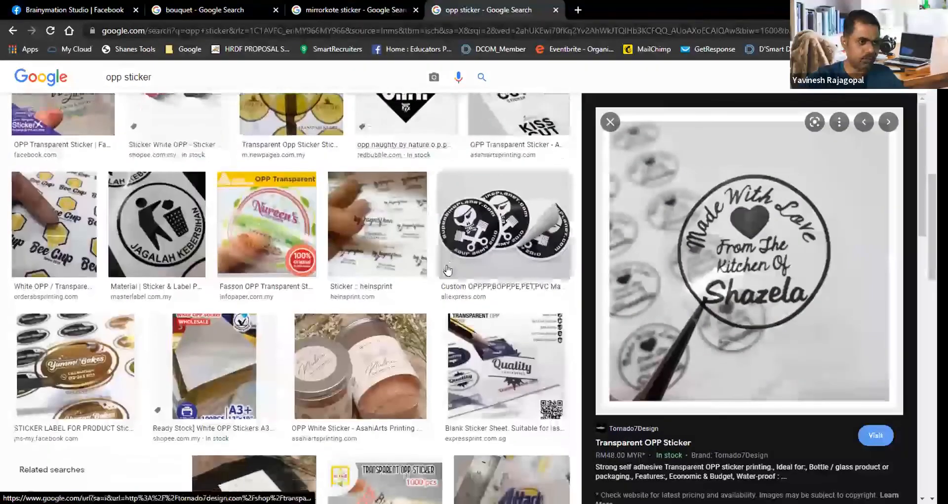
pyautogui.scroll(-5, 447, 270)
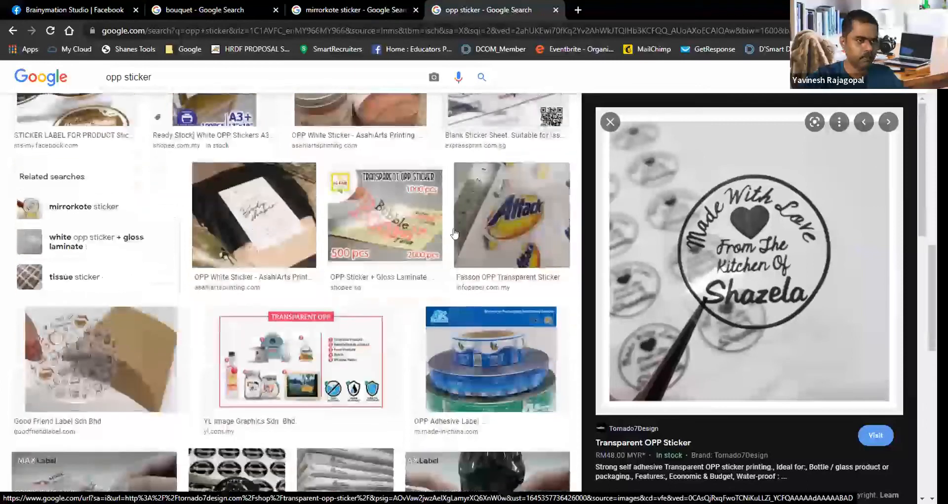
pyautogui.click(518, 213)
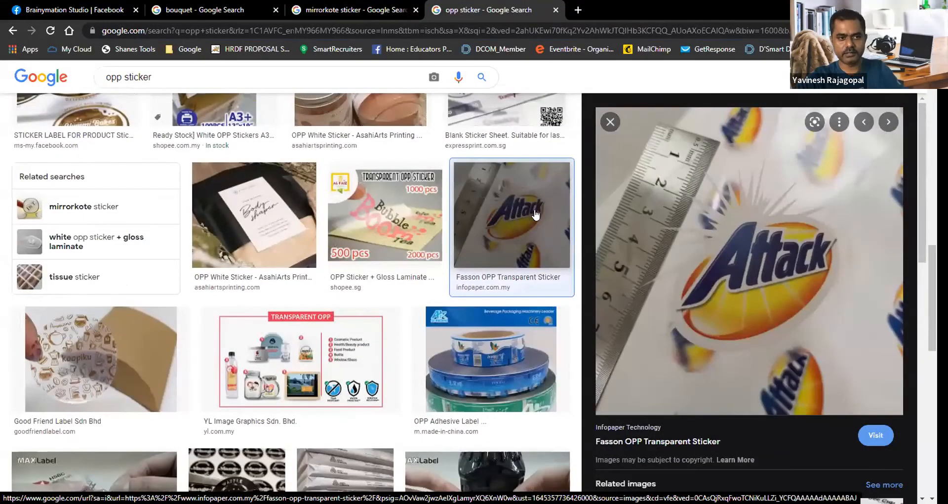
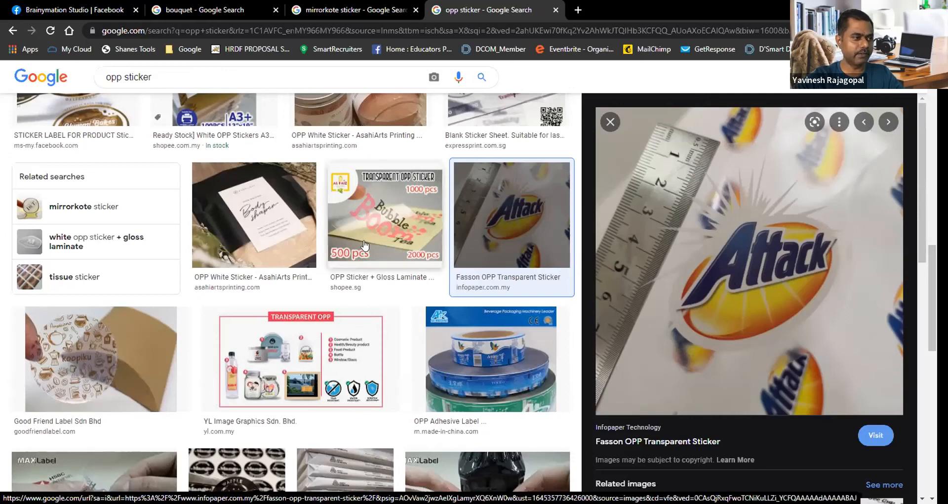
# Step: Preview the Avery Dennison Fasson OPP Transparent Sticker image and the heinsprint sticker image among the results
pyautogui.scroll(5, 365, 243)
pyautogui.scroll(3, 365, 243)
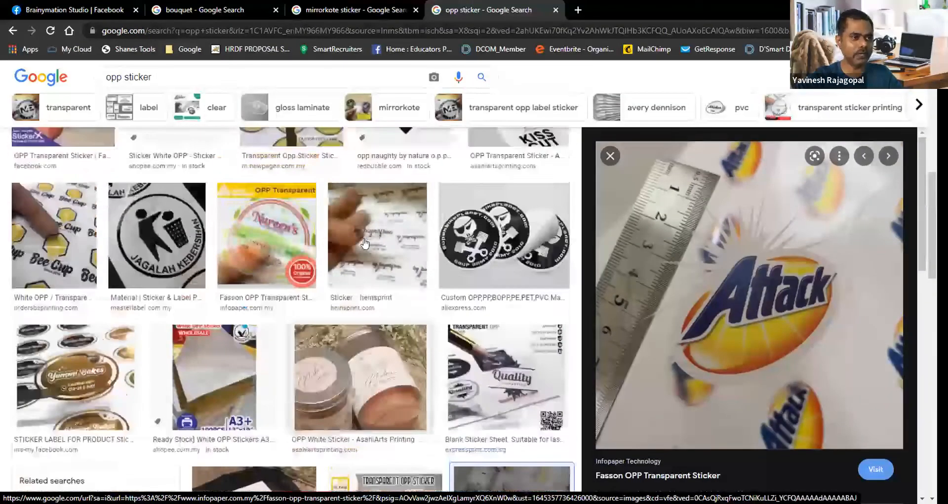
pyautogui.click(281, 324)
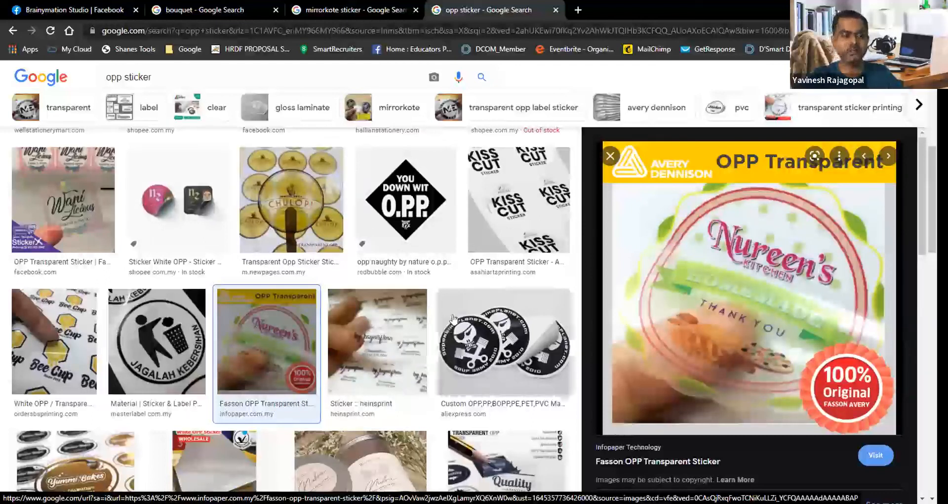
pyautogui.scroll(-3, 453, 319)
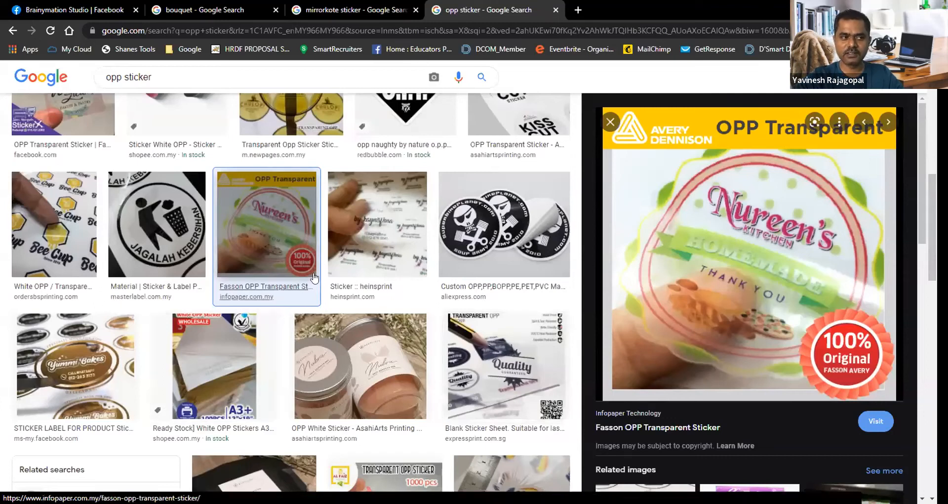
pyautogui.click(372, 226)
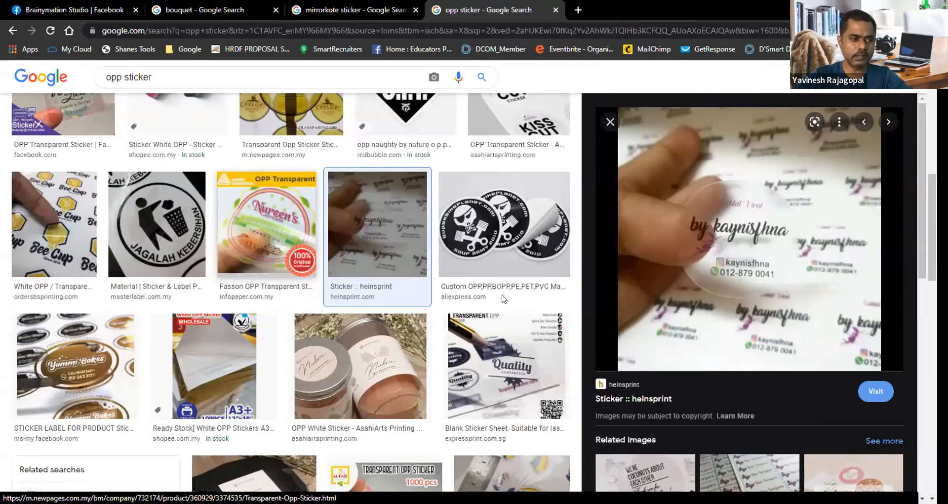
pyautogui.scroll(-7, 472, 289)
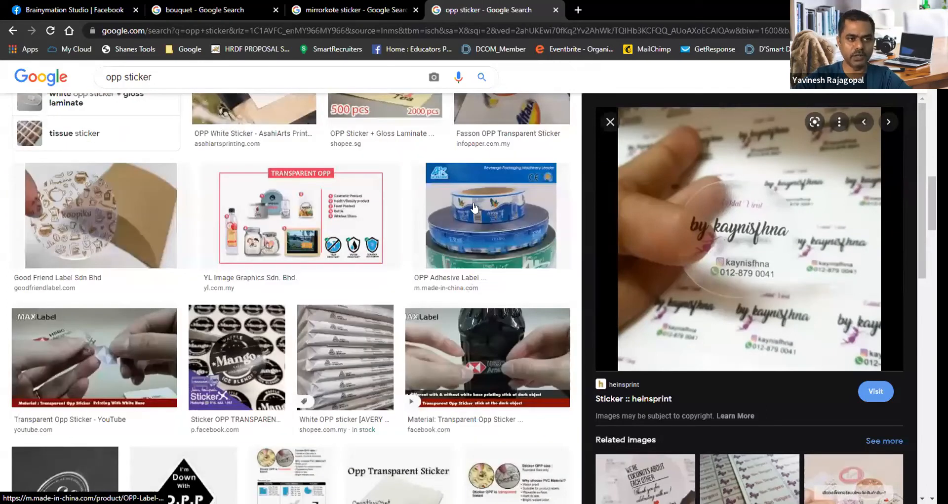
pyautogui.press('Left')
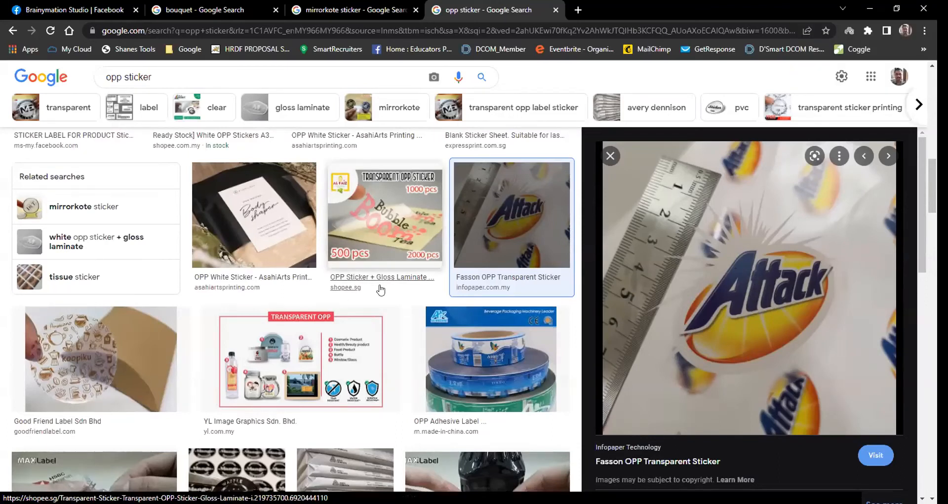
# Step: Preview the NEWPAGES Transparent OPP Sticker image and the Twin Star A4 OPP Sticker image among the results
pyautogui.scroll(4, 380, 290)
pyautogui.scroll(1, 379, 290)
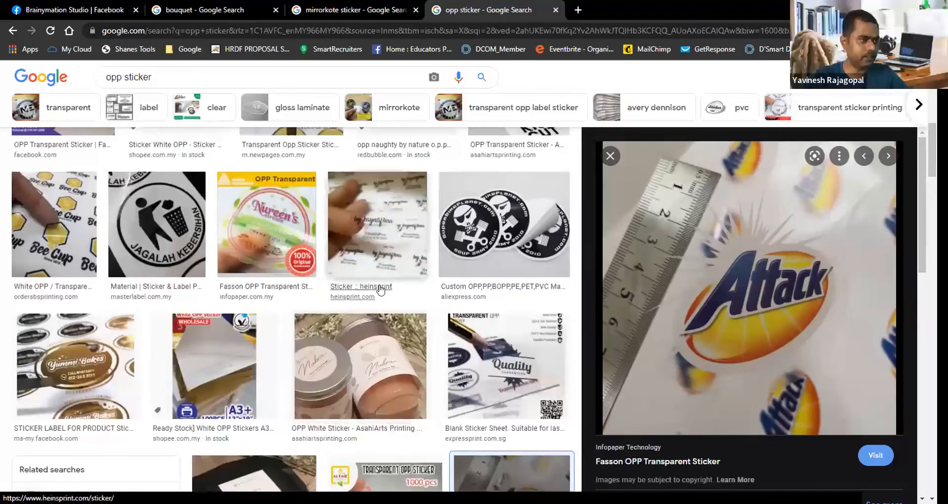
pyautogui.scroll(3, 117, 250)
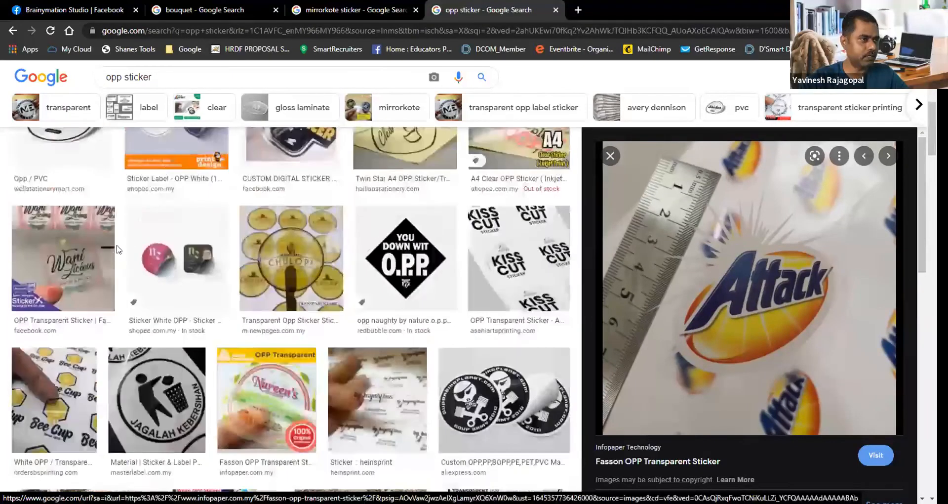
pyautogui.click(289, 245)
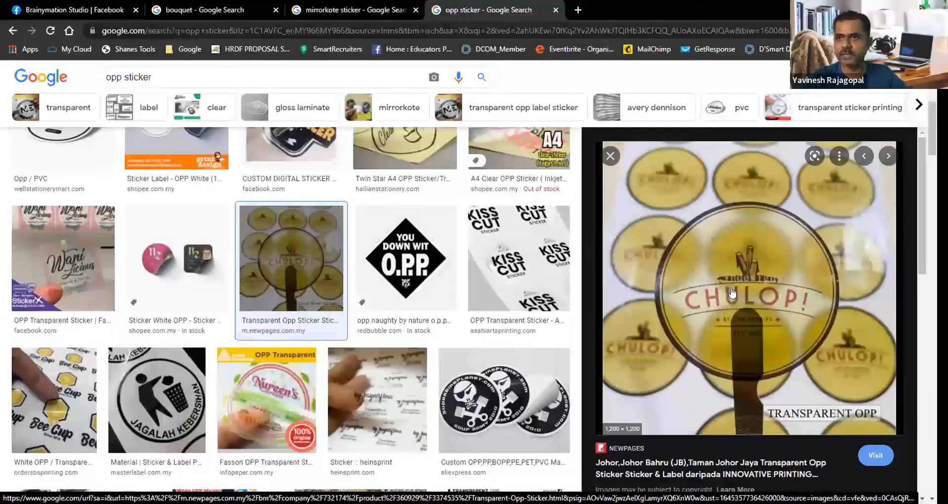
pyautogui.scroll(1, 371, 288)
pyautogui.scroll(2, 371, 289)
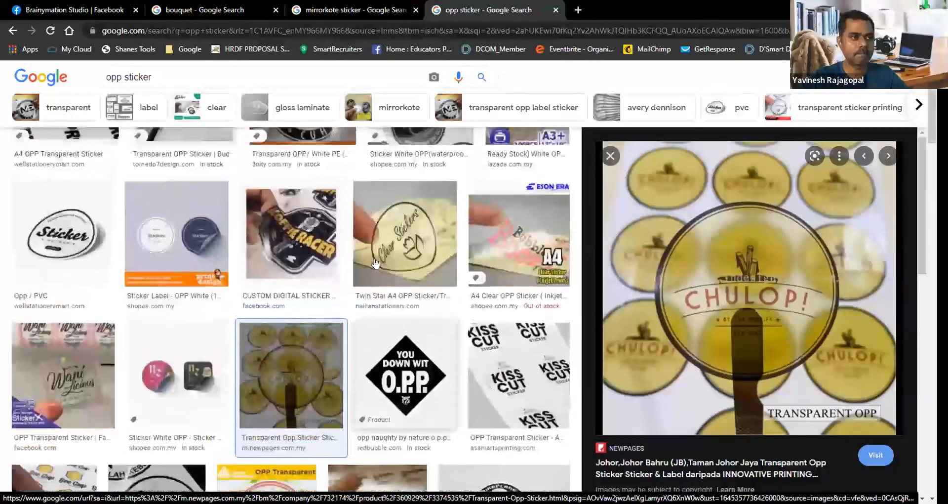
pyautogui.click(396, 245)
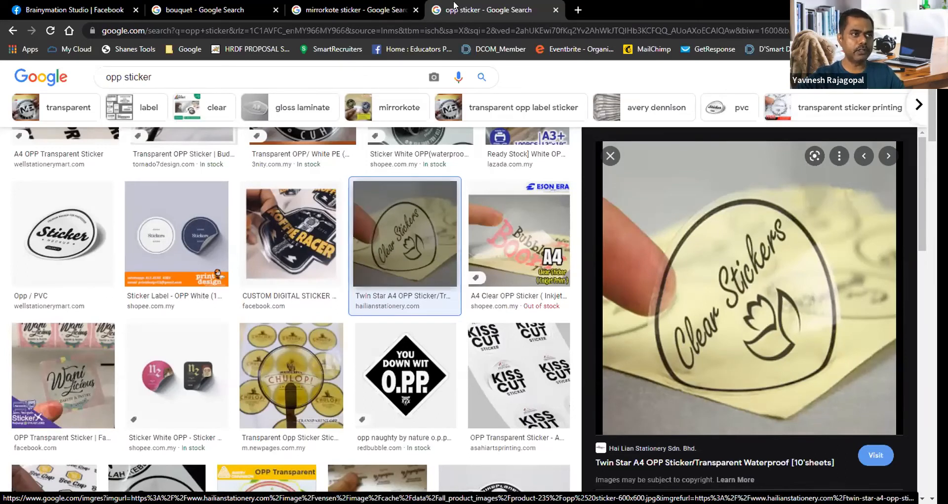
# Step: Return to the mirrorkote sticker results and preview the BOSS PRO oval, UDO Print glossy and Rapid Colour Creative die-cut sticker images
pyautogui.click(344, 7)
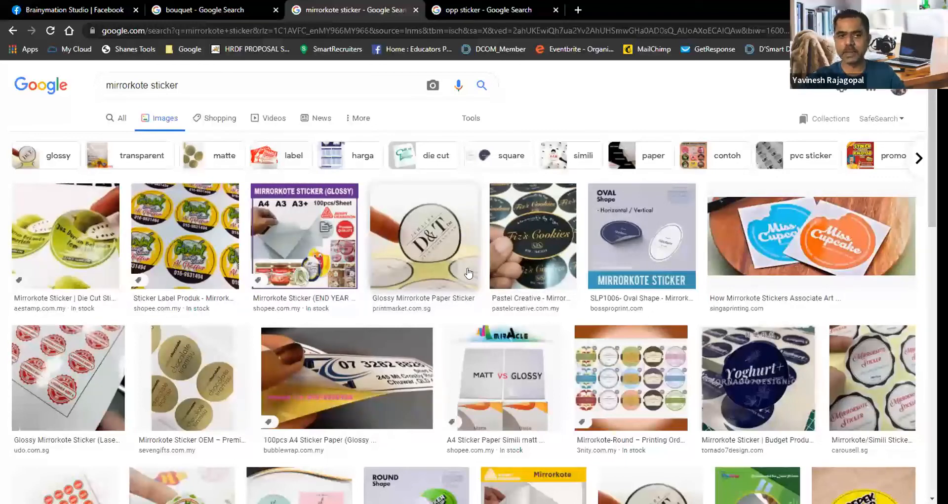
pyautogui.click(620, 232)
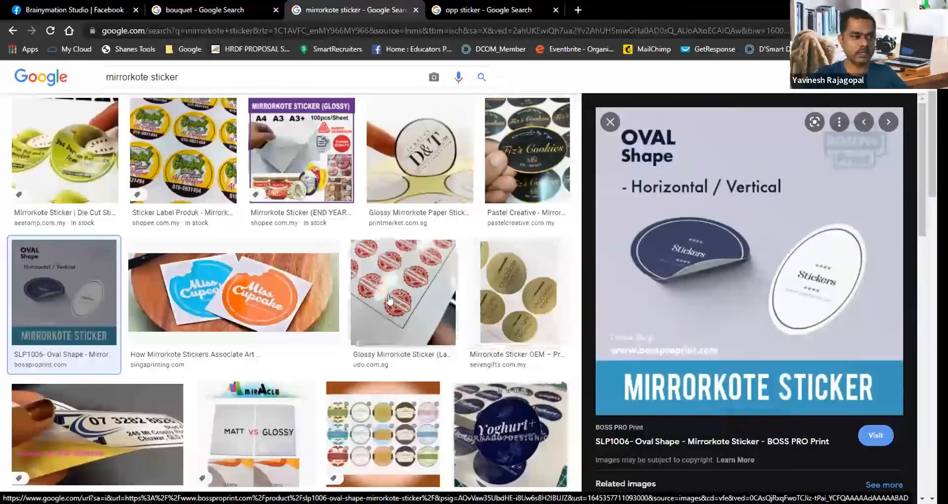
pyautogui.click(399, 281)
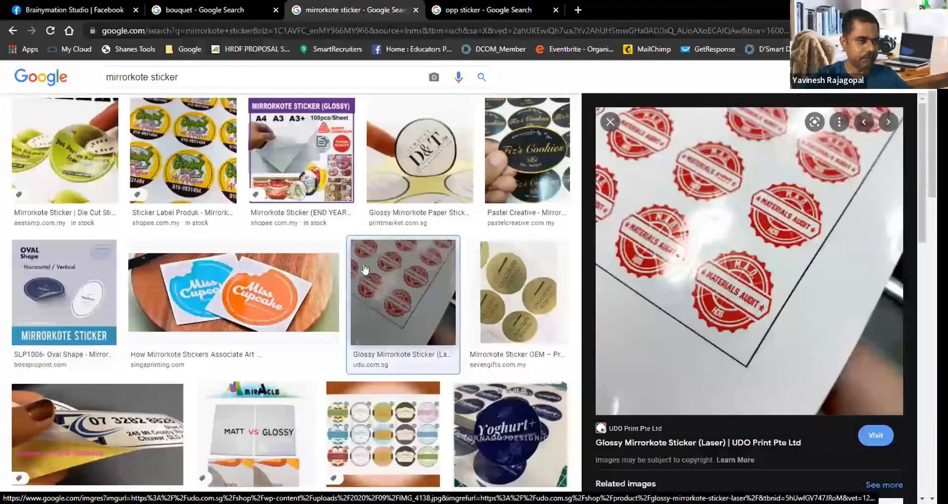
pyautogui.scroll(-5, 281, 289)
pyautogui.click(281, 286)
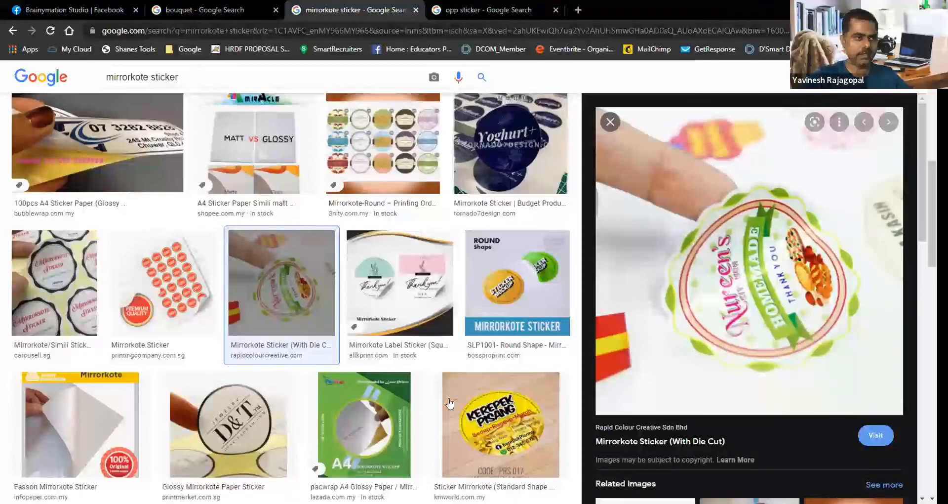
# Step: Switch to Illustrator and select the stamp's thin outer circle to inspect it, finishing with nothing selected
pyautogui.hotkey('alt', 'Tab')
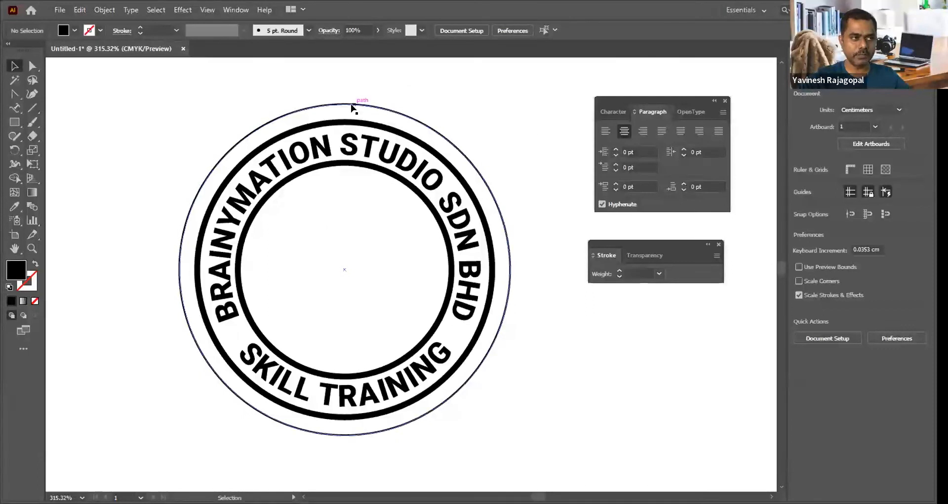
pyautogui.click(352, 105)
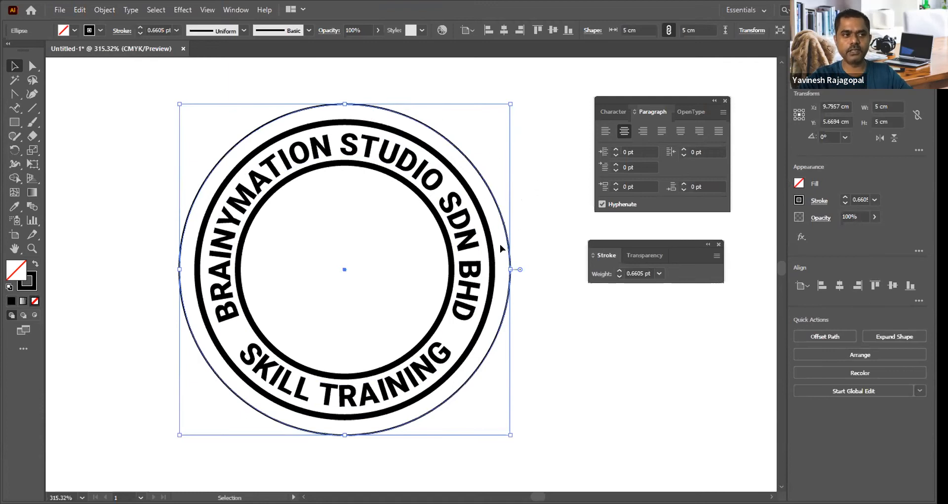
pyautogui.hotkey('ctrl', '-')
pyautogui.hotkey('ctrl', '-')
pyautogui.hotkey('ctrl', '-')
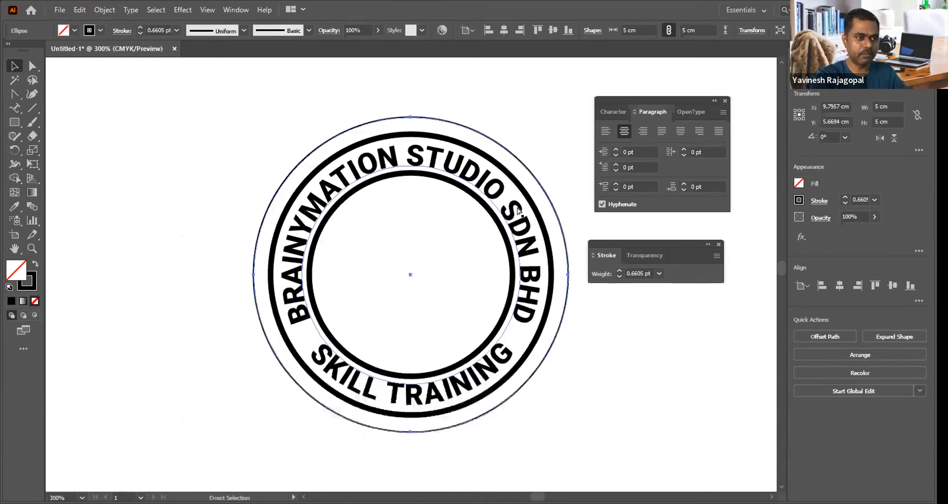
pyautogui.click(509, 182)
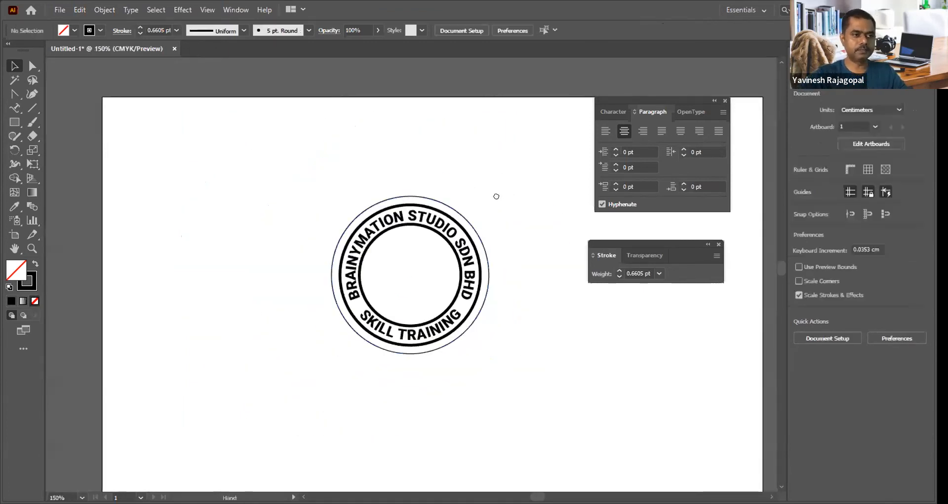
# Step: Place the red peppers photo from the Pexels Herbs folder on drive E in the empty area beside the stamp
pyautogui.moveTo(495, 195); pyautogui.dragTo(400, 157)
pyautogui.moveTo(484, 214); pyautogui.dragTo(448, 165)
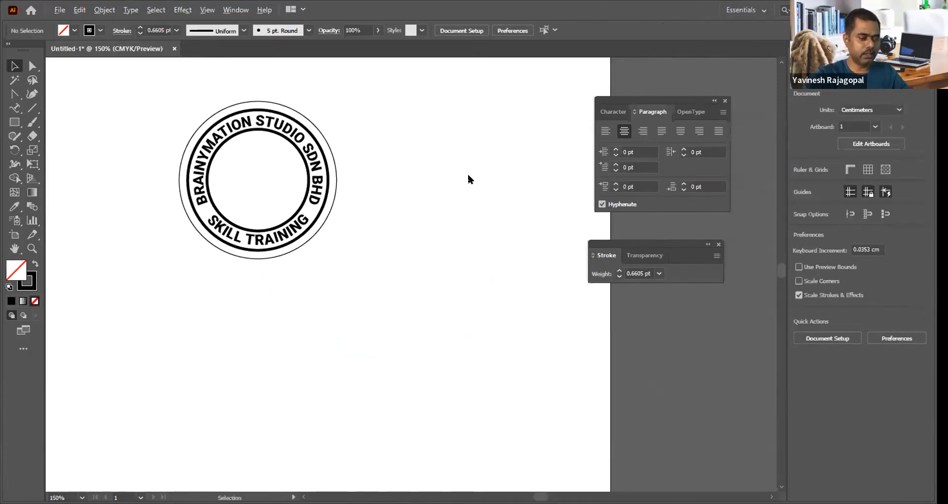
pyautogui.hotkey('ctrl', 'shift', 'p')
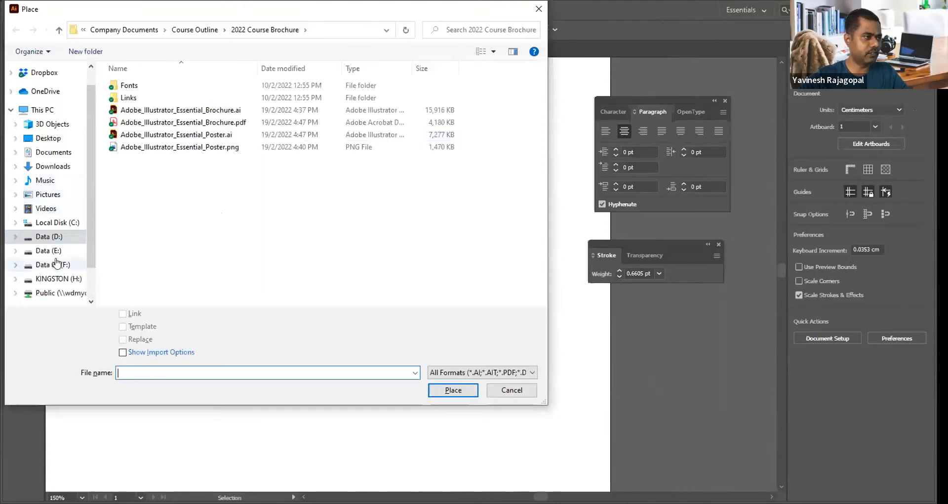
pyautogui.click(43, 238)
pyautogui.click(42, 251)
pyautogui.doubleClick(153, 217)
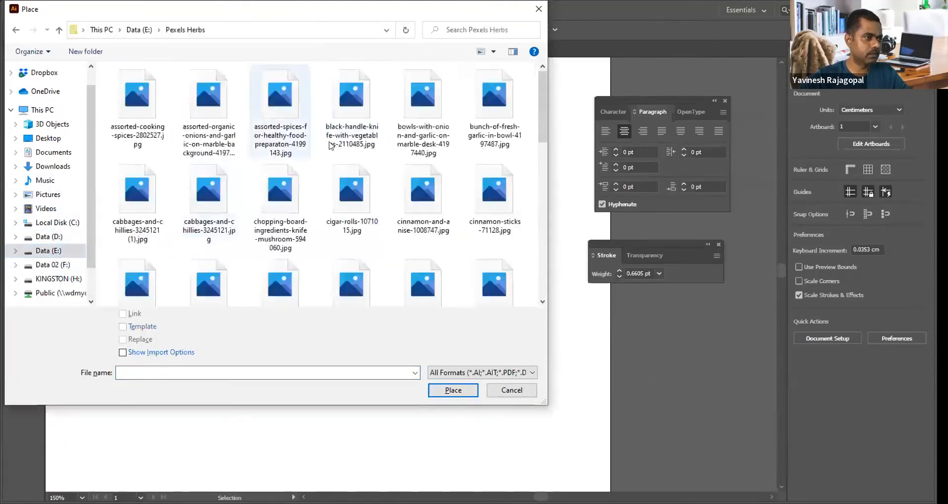
pyautogui.doubleClick(340, 289)
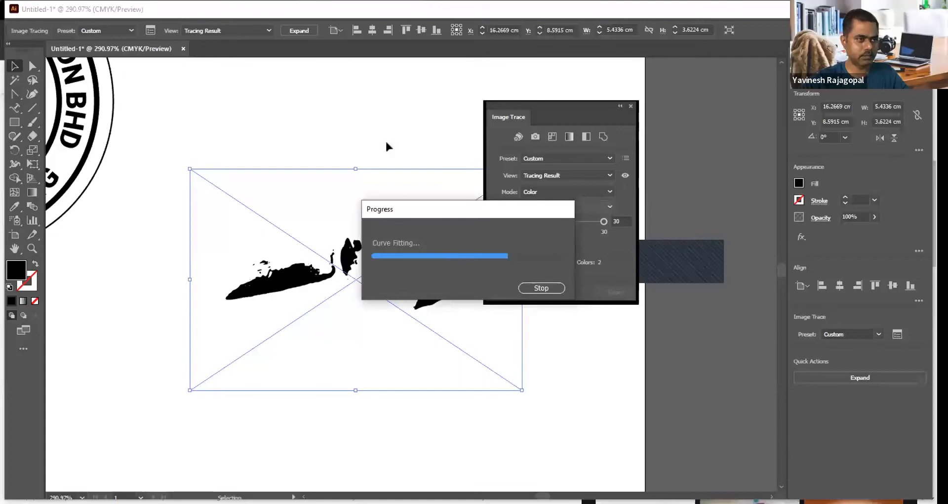
# Step: Trace the peppers photo in Color mode with 30 colors, hide the panels and expand the tracing into paths
pyautogui.click(292, 119)
pyautogui.press('Tab')
pyautogui.click(362, 182)
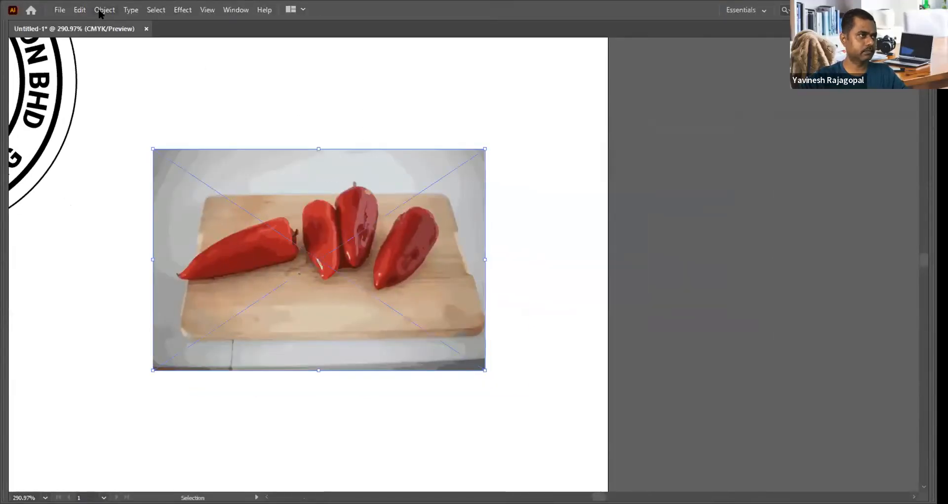
pyautogui.click(105, 10)
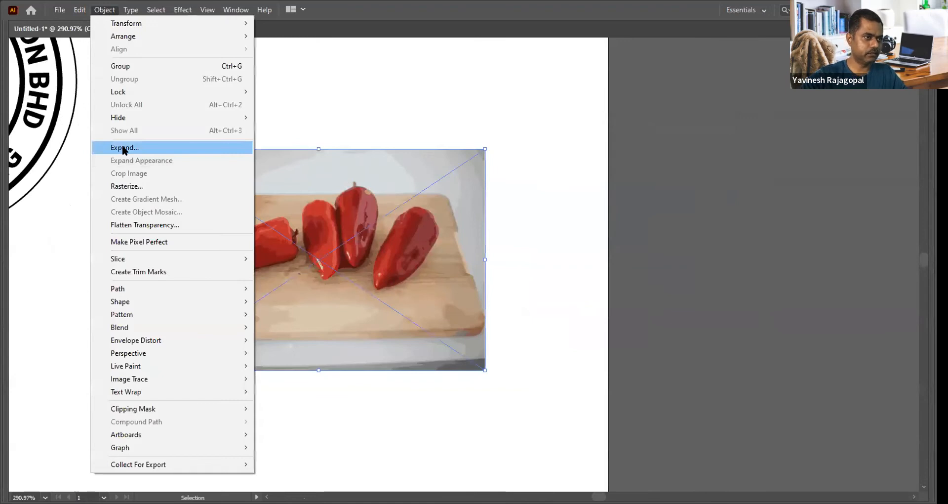
pyautogui.click(124, 147)
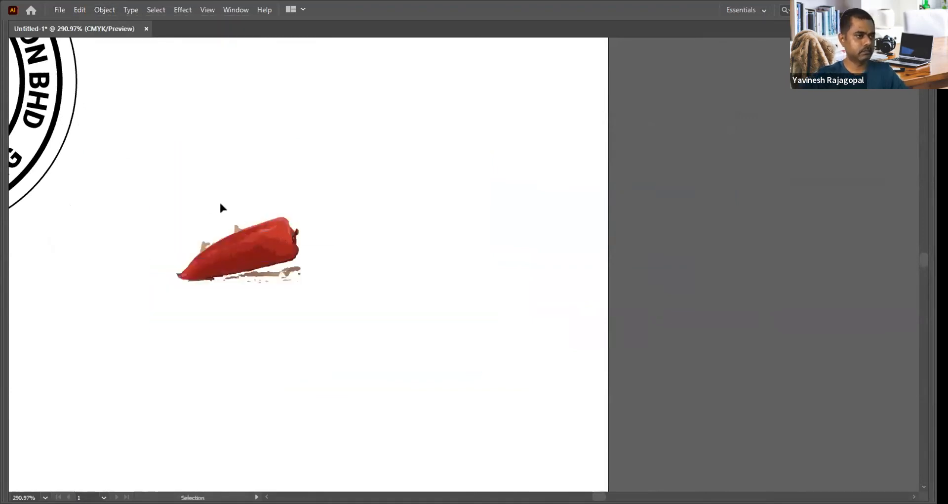
# Step: Delete the traced background, cutting board and other peppers so that only the single long pepper lying on its side is kept
pyautogui.moveTo(148, 180); pyautogui.dragTo(381, 311)
pyautogui.moveTo(587, 375); pyautogui.dragTo(506, 322)
pyautogui.press('Delete')
pyautogui.moveTo(449, 333); pyautogui.dragTo(497, 368)
pyautogui.press('Delete')
pyautogui.moveTo(472, 396); pyautogui.dragTo(369, 348)
pyautogui.press('Delete')
pyautogui.click(276, 368)
pyautogui.press('Delete')
pyautogui.click(244, 248)
pyautogui.press('Delete')
pyautogui.click(359, 188)
pyautogui.press('Delete')
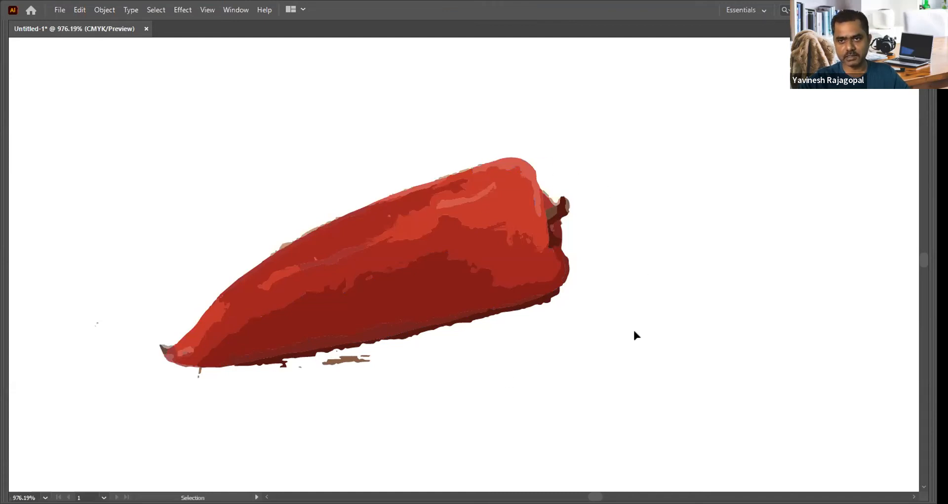
# Step: Draw a closed tan-filled outline around the pepper with the Pen tool, leaving a loose margin on all sides
pyautogui.press('p')
pyautogui.click(576, 220)
pyautogui.click(576, 248)
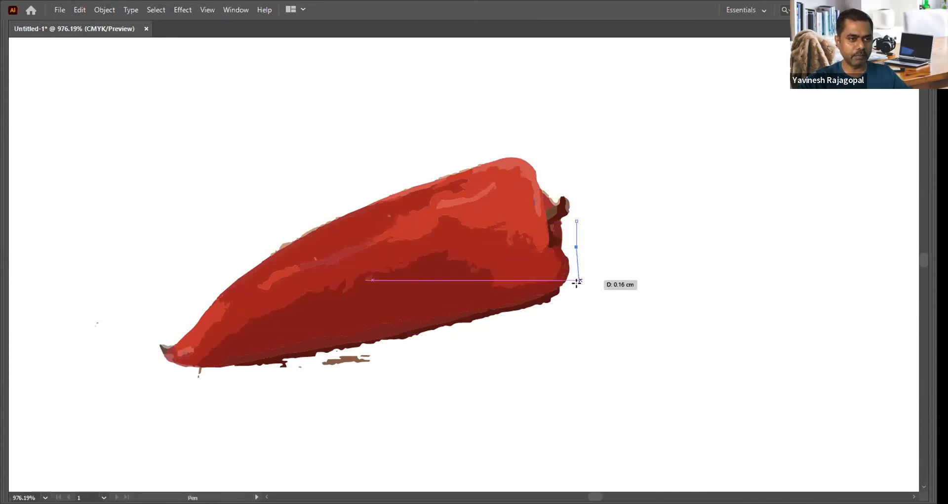
pyautogui.moveTo(578, 289); pyautogui.dragTo(573, 301)
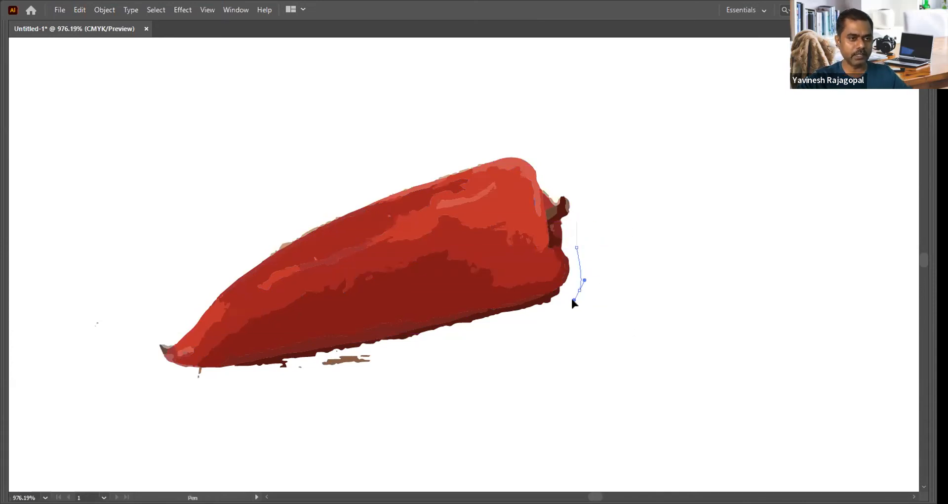
pyautogui.click(526, 330)
pyautogui.click(436, 344)
pyautogui.click(388, 357)
pyautogui.click(367, 377)
pyautogui.click(311, 382)
pyautogui.click(262, 381)
pyautogui.moveTo(217, 382); pyautogui.dragTo(203, 383)
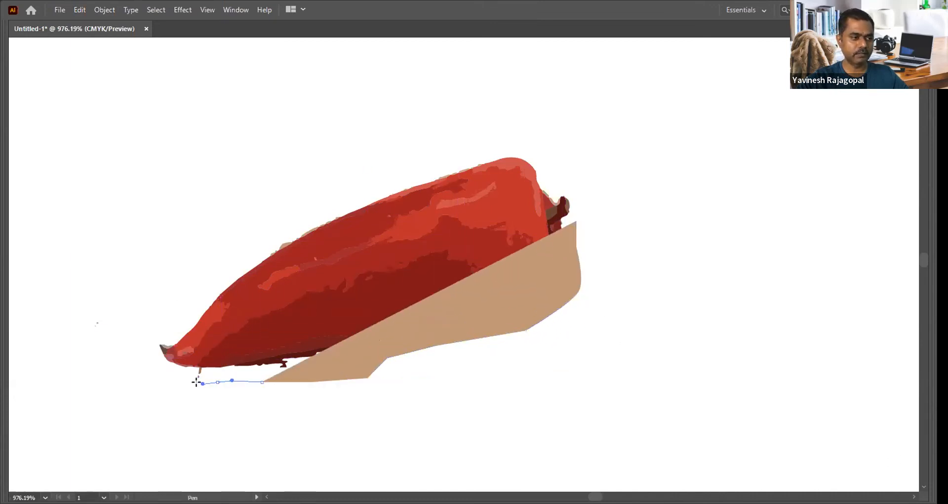
pyautogui.moveTo(138, 356); pyautogui.dragTo(137, 335)
pyautogui.click(147, 322)
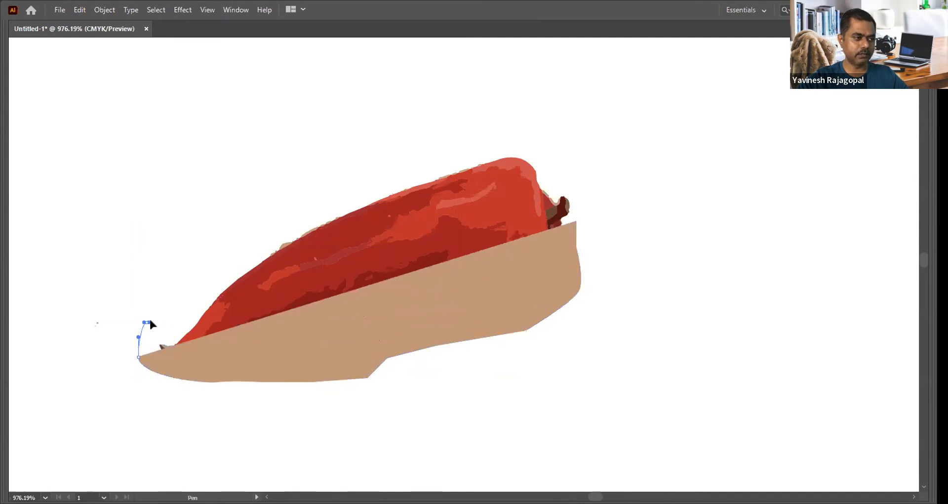
pyautogui.click(183, 302)
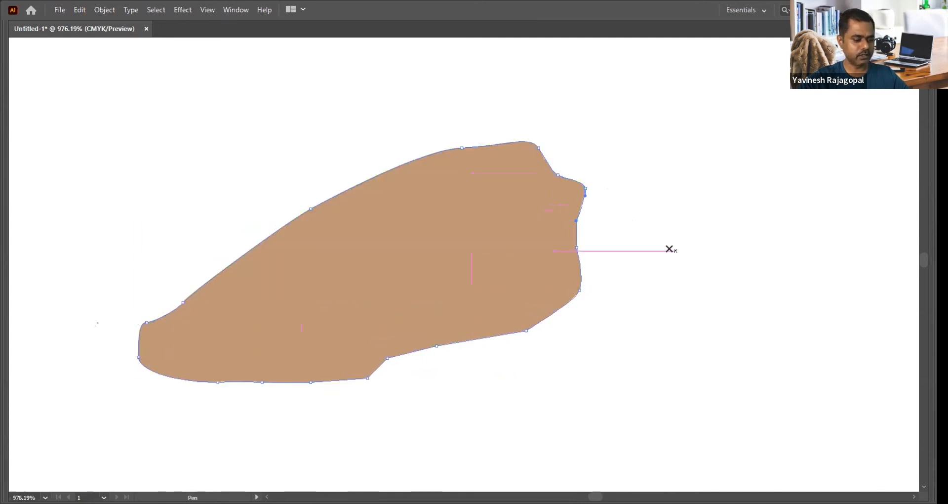
# Step: Send the tan outline shape to the back behind the pepper and select it with the Selection tool
pyautogui.hotkey('ctrl', 'shift', '[')
pyautogui.press('v')
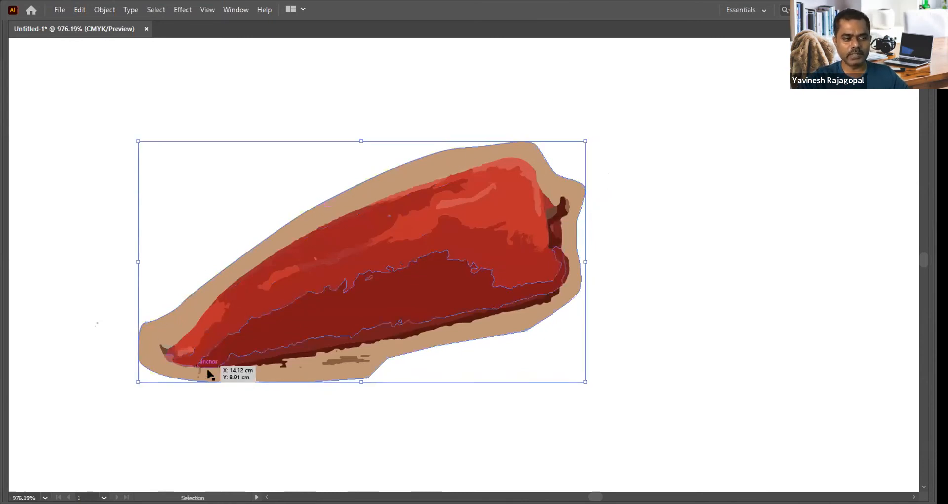
pyautogui.click(594, 288)
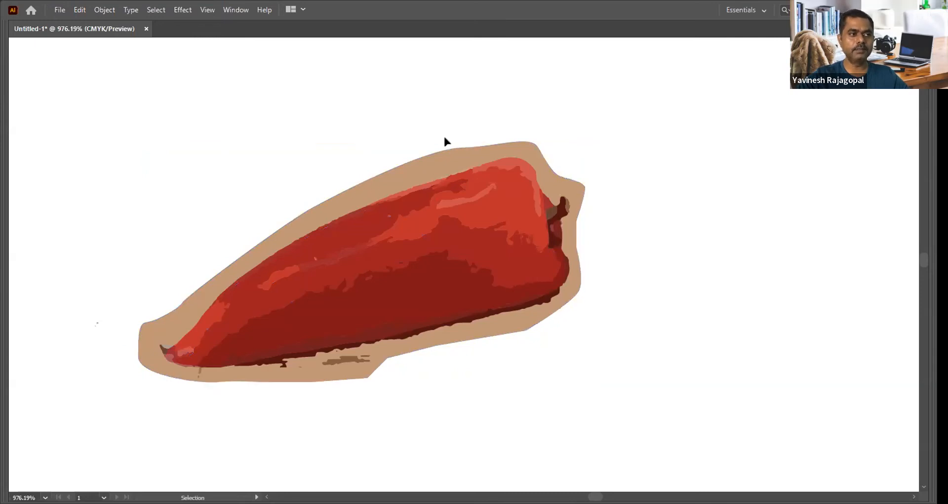
pyautogui.click(385, 177)
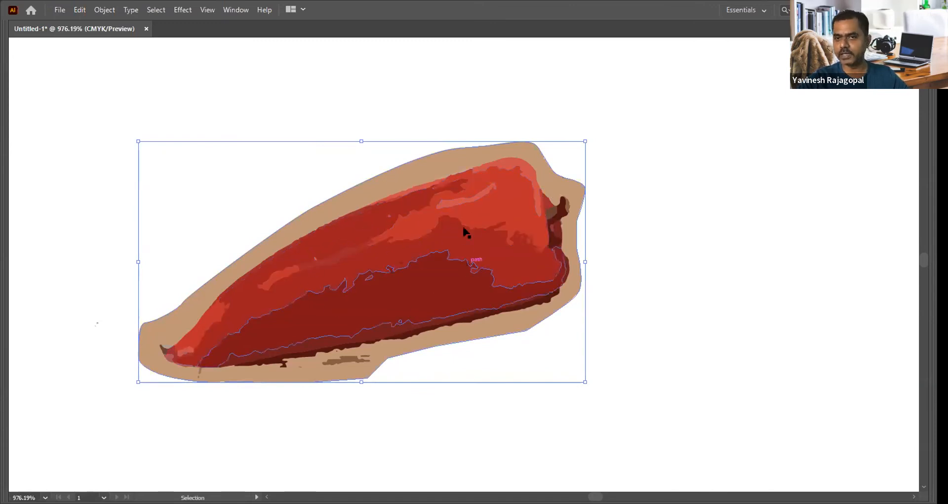
# Step: Add two layers to the document and set up the stack as dIECUT, ARTWORK and WHITE BASE
pyautogui.click(716, 234)
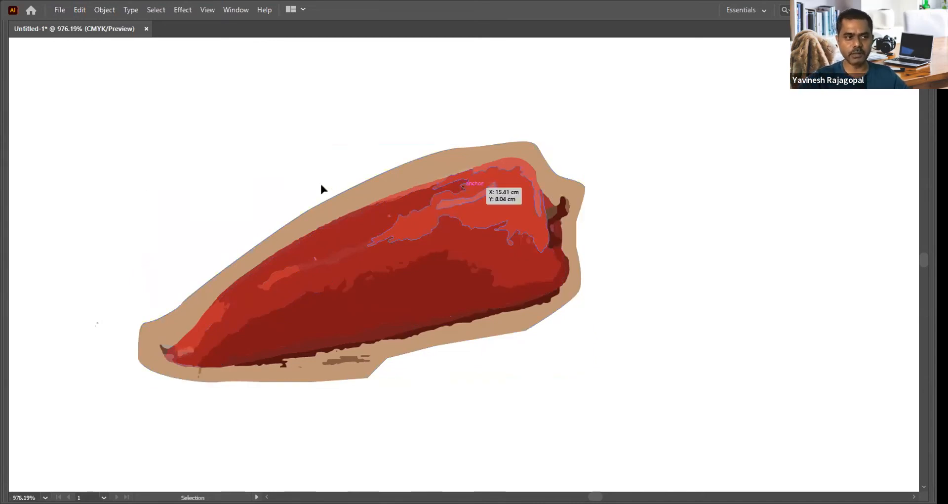
pyautogui.click(434, 161)
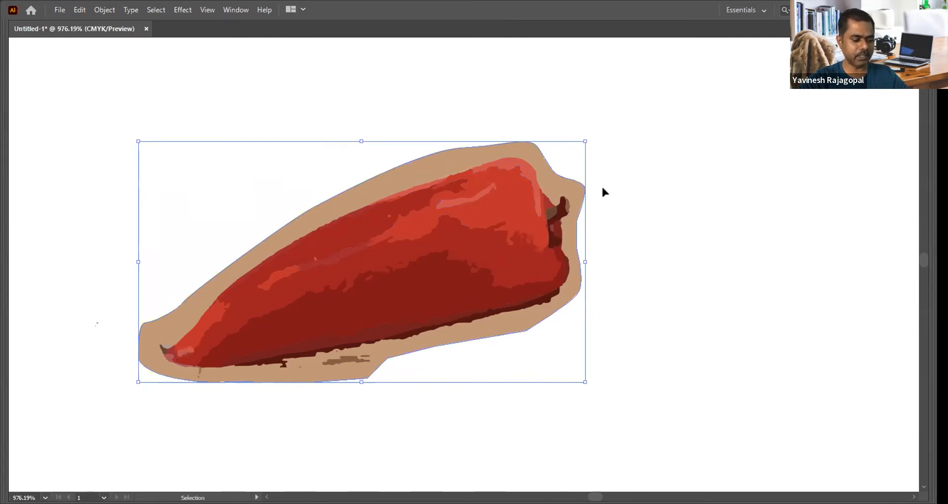
pyautogui.press('F7')
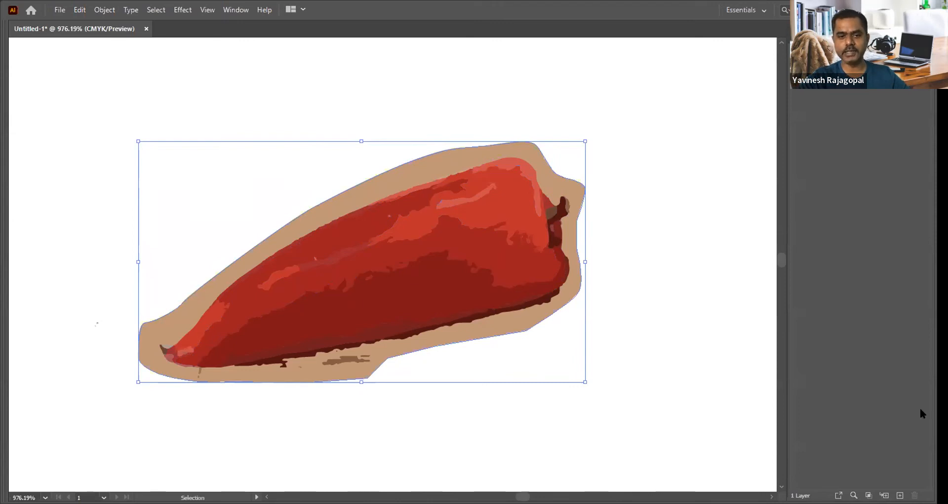
pyautogui.click(900, 495)
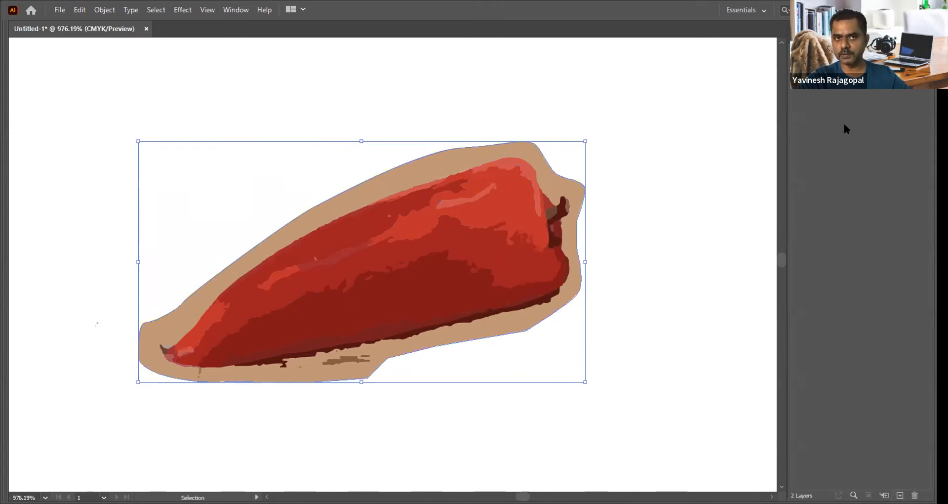
pyautogui.click(899, 495)
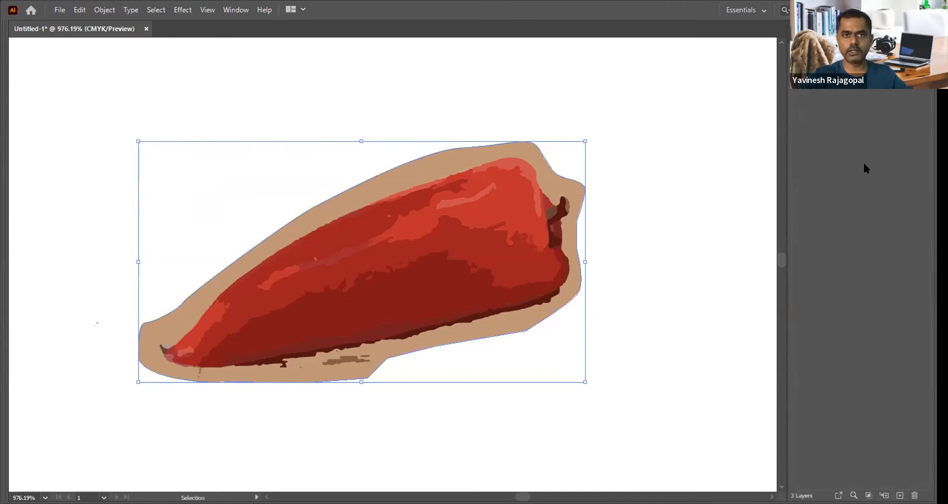
pyautogui.click(845, 74)
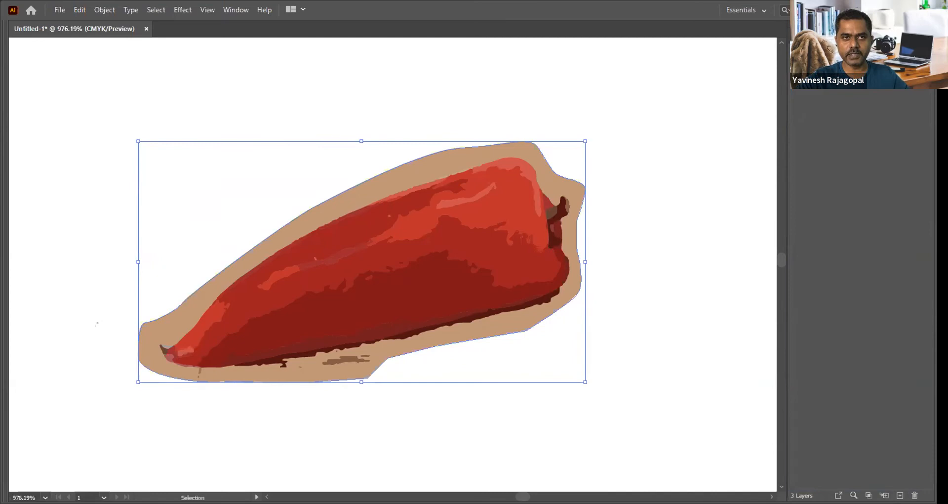
# Step: Try to cut the tan outline and paste it in place on a different layer from the pepper
pyautogui.click(394, 146)
pyautogui.click(406, 166)
pyautogui.press('a')
pyautogui.press('Delete')
pyautogui.press('v')
pyautogui.click(840, 66)
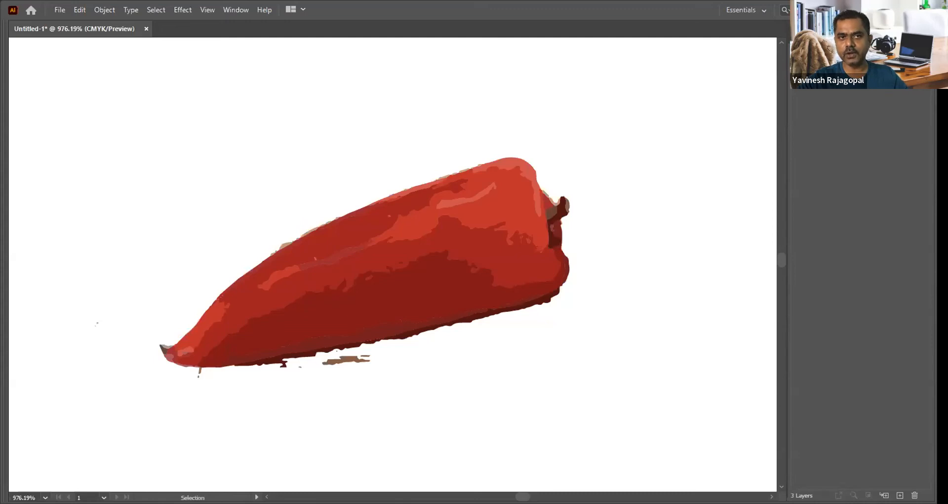
pyautogui.hotkey('ctrl', 'z')
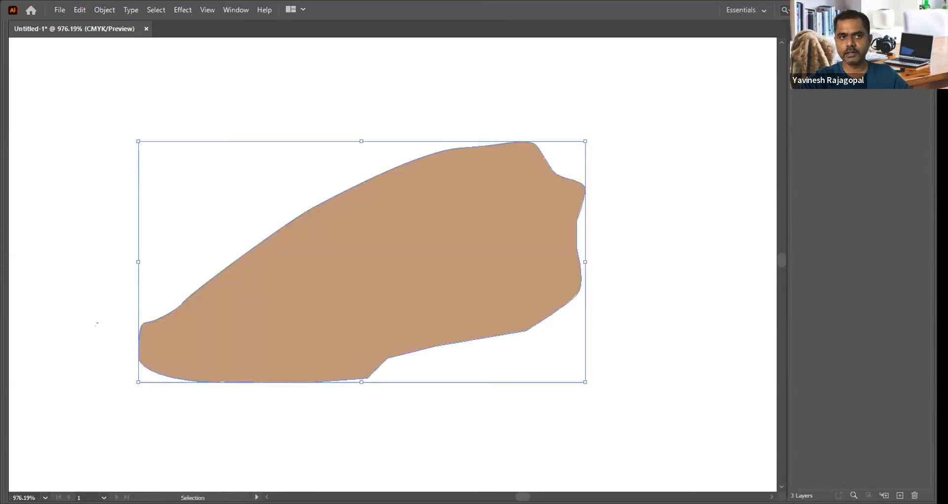
# Step: Cut the tan outline from the pepper's layer and paste it in place on the WHITE BASE layer behind the pepper
pyautogui.click(736, 150)
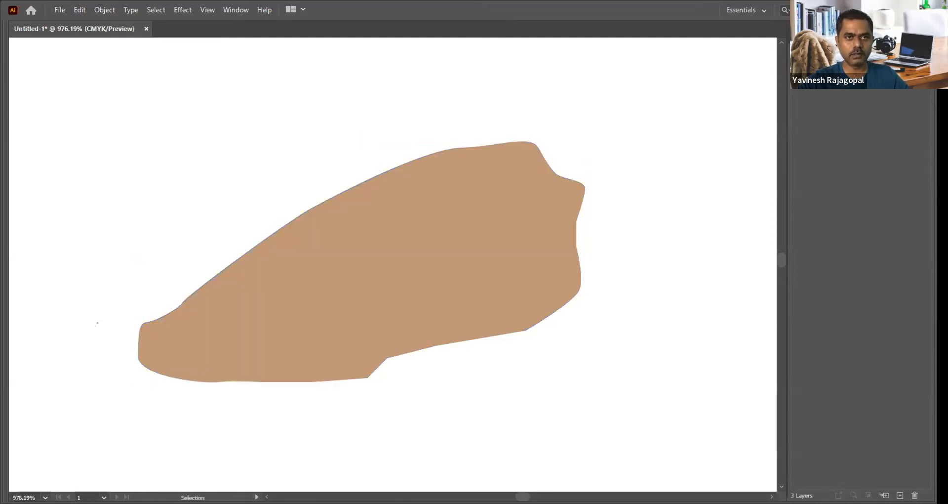
pyautogui.click(797, 65)
pyautogui.click(797, 65)
pyautogui.click(520, 179)
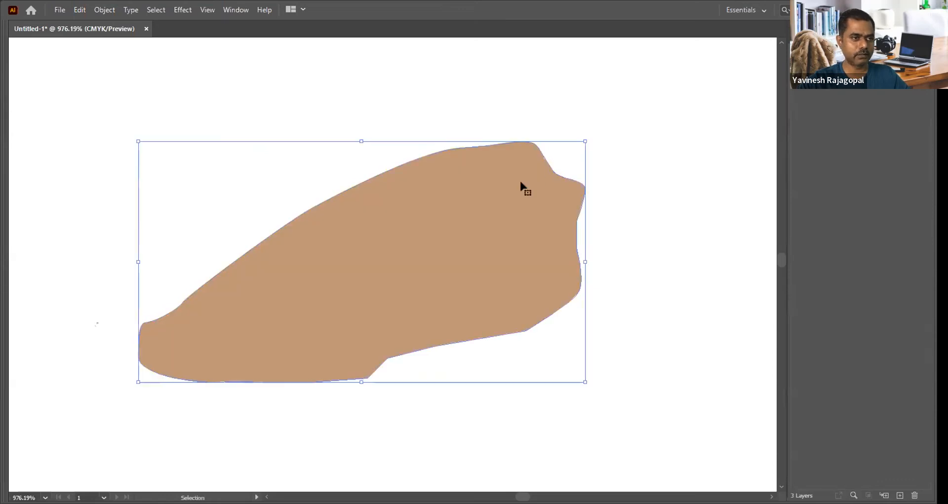
pyautogui.press('a')
pyautogui.hotkey('ctrl', 'x')
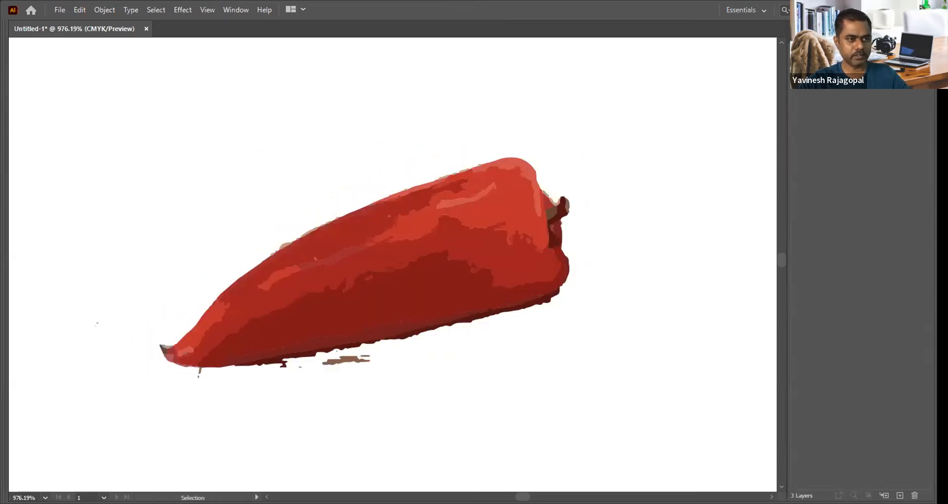
pyautogui.hotkey('ctrl', 'b')
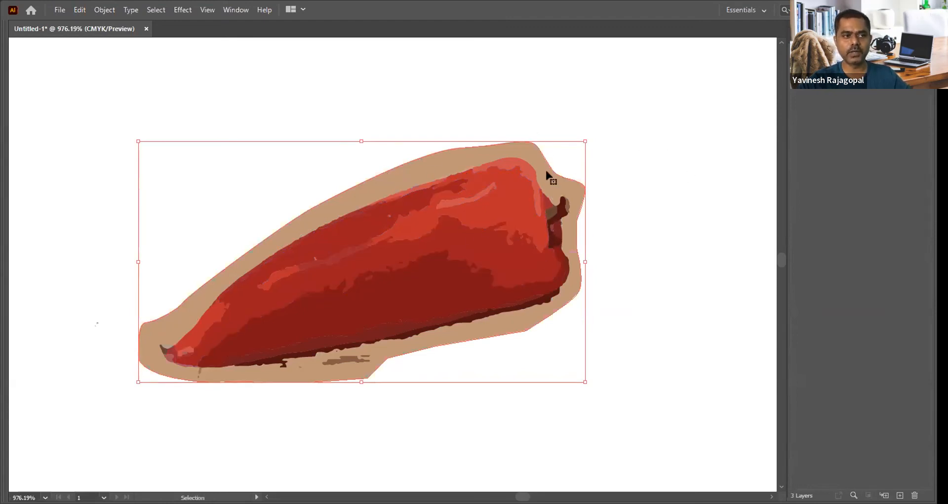
# Step: Copy the tan outline and paste it at the same position on the dIECUT layer
pyautogui.click(516, 142)
pyautogui.press('a')
pyautogui.click(517, 144)
pyautogui.press('v')
pyautogui.click(705, 161)
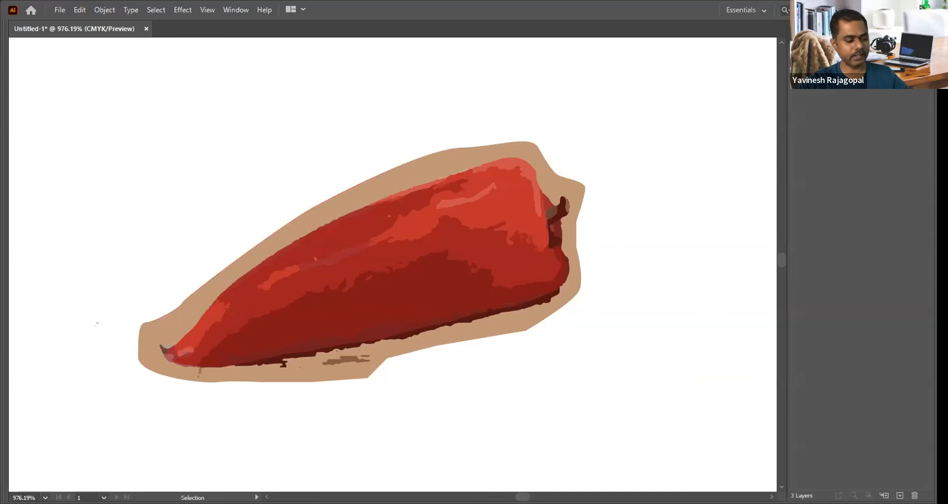
pyautogui.click(525, 149)
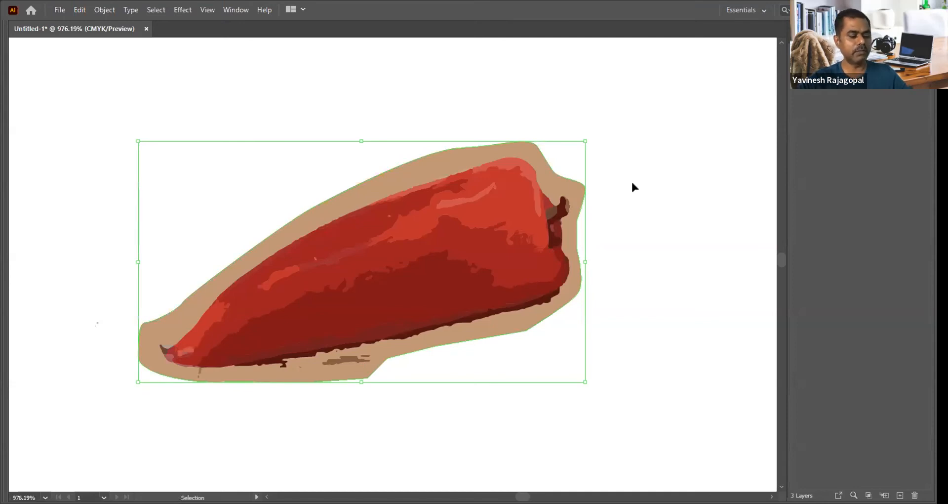
# Step: Give the outline copy on the dIECUT layer no fill and a black stroke of K 100%
pyautogui.click(236, 10)
pyautogui.click(256, 174)
pyautogui.click(564, 85)
pyautogui.click(556, 102)
pyautogui.click(560, 147)
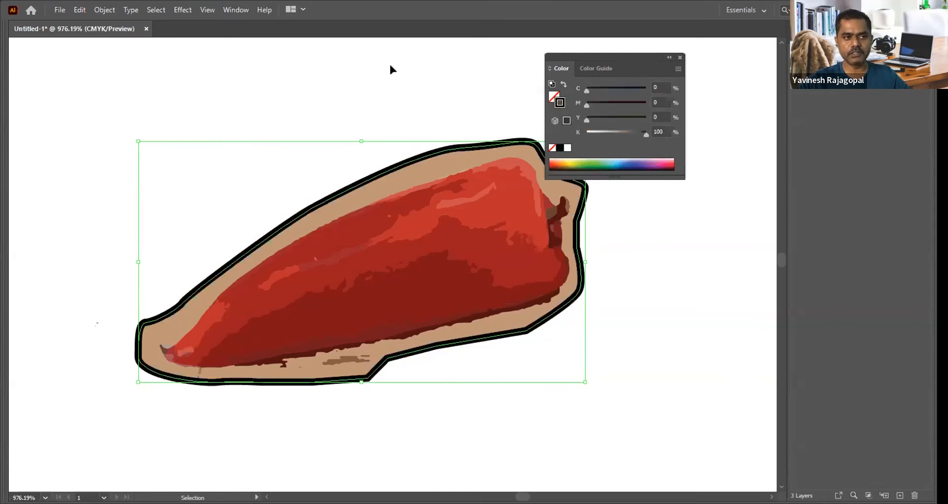
# Step: Set the die-cut outline's stroke weight to 0.5 pt and move the Stroke panel clear of the artwork
pyautogui.hotkey('ctrl', 'F10')
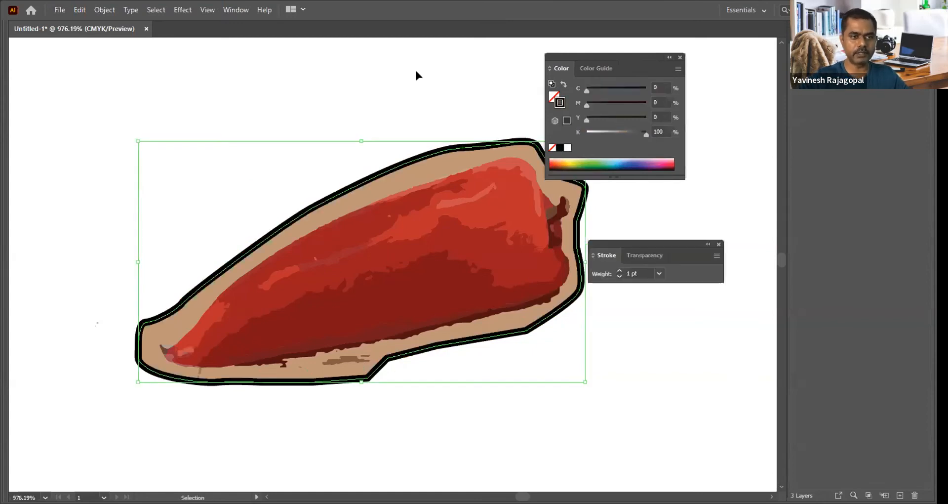
pyautogui.moveTo(639, 273); pyautogui.dragTo(618, 273)
pyautogui.write('0.5')
pyautogui.click(641, 336)
pyautogui.moveTo(651, 245); pyautogui.dragTo(682, 299)
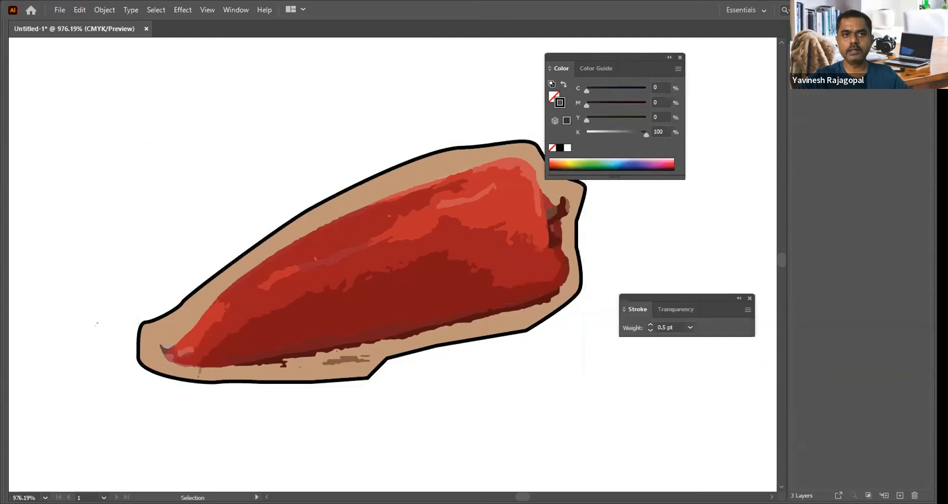
# Step: Check the contents of the dIECUT, ARTWORK and WHITE BASE layers by hiding and showing them in turn
pyautogui.click(859, 59)
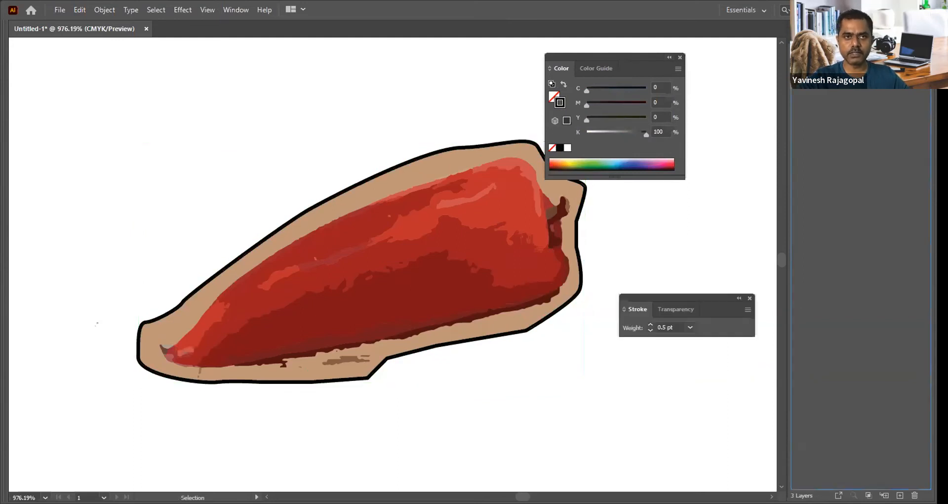
pyautogui.moveTo(671, 209); pyautogui.dragTo(642, 232)
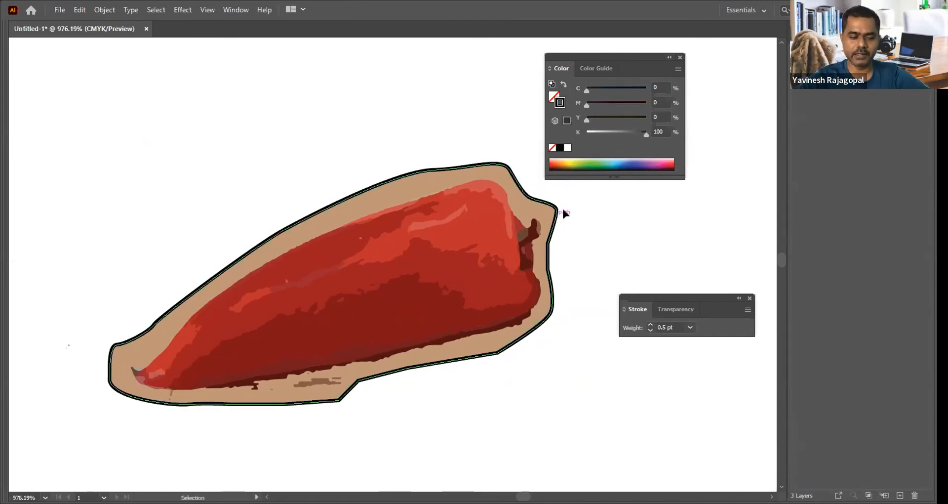
pyautogui.click(403, 176)
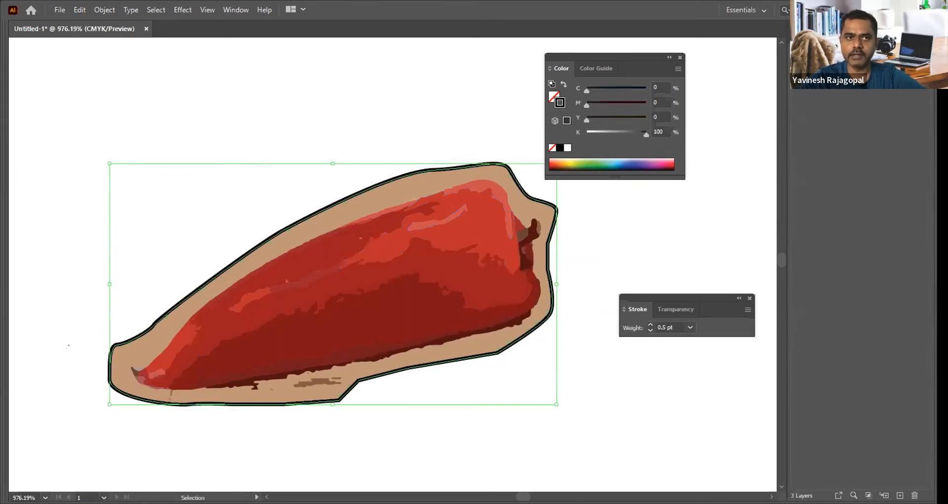
pyautogui.press('Delete')
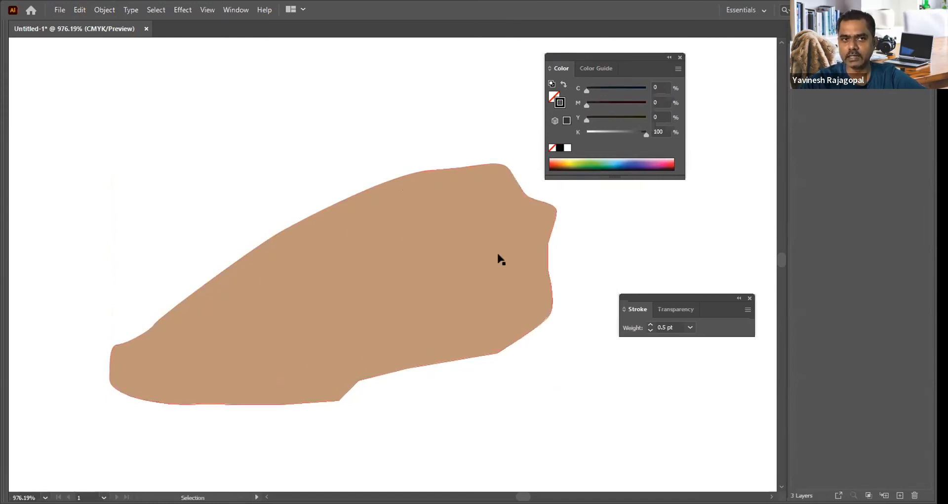
pyautogui.click(797, 60)
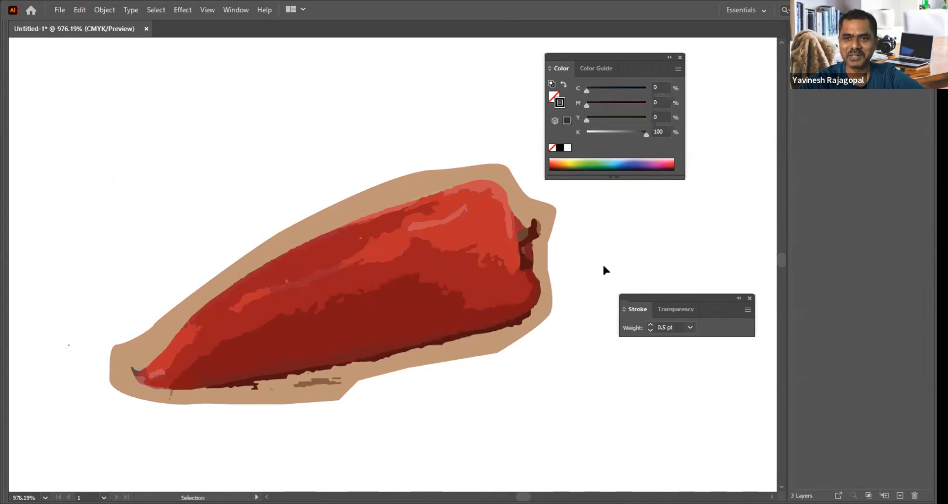
pyautogui.click(796, 53)
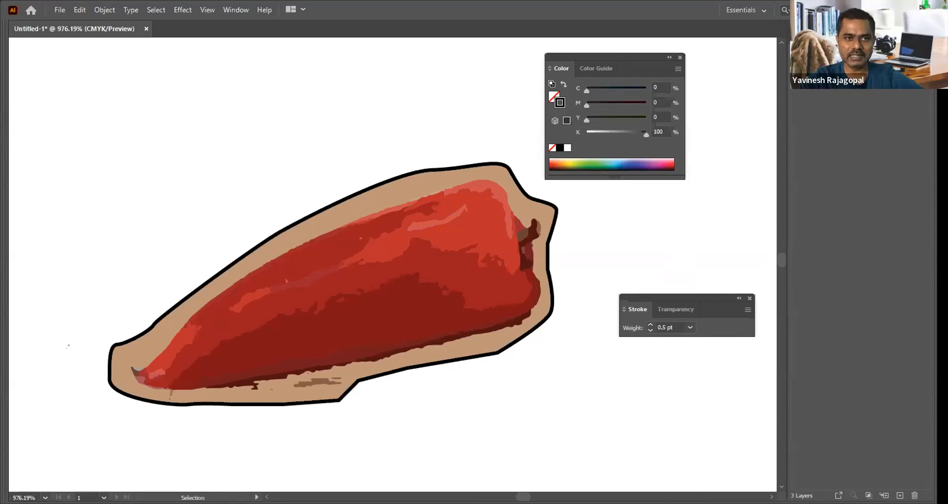
pyautogui.click(795, 46)
pyautogui.click(795, 57)
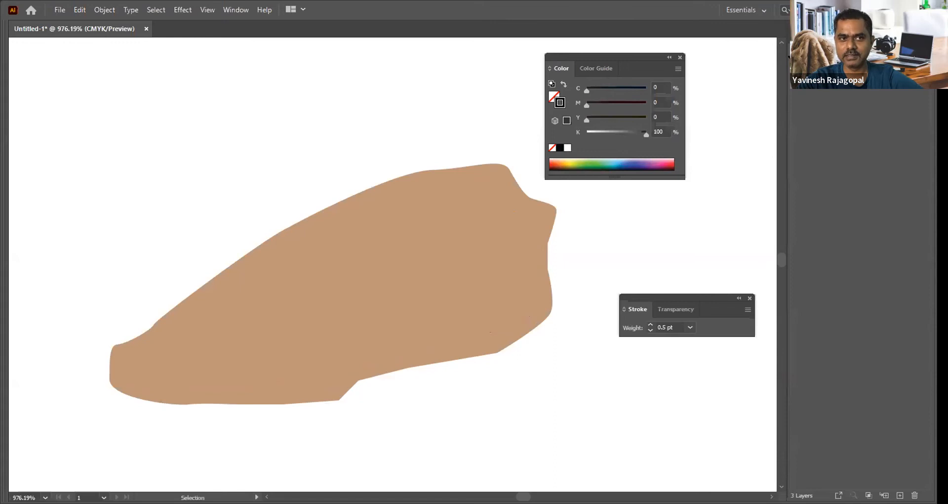
pyautogui.click(795, 58)
pyautogui.click(795, 46)
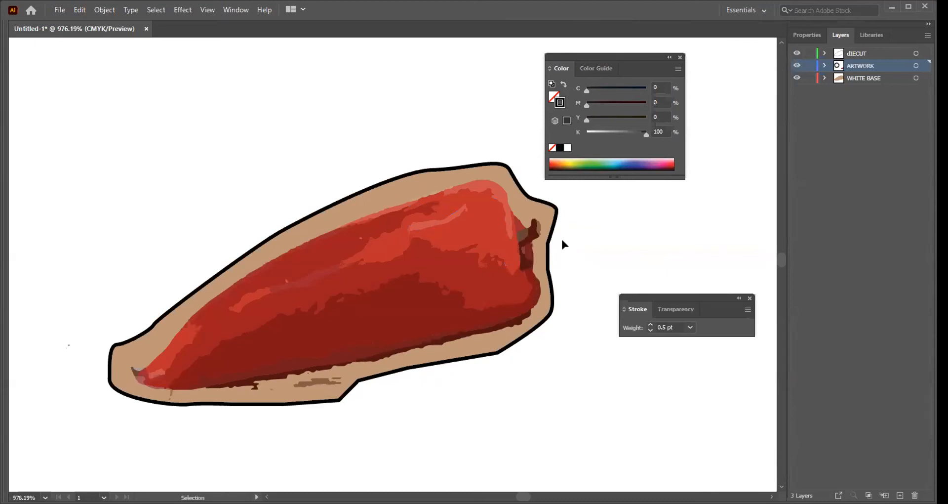
# Step: Try stretching the die-cut outline slightly upward and undo the scaling
pyautogui.click(395, 173)
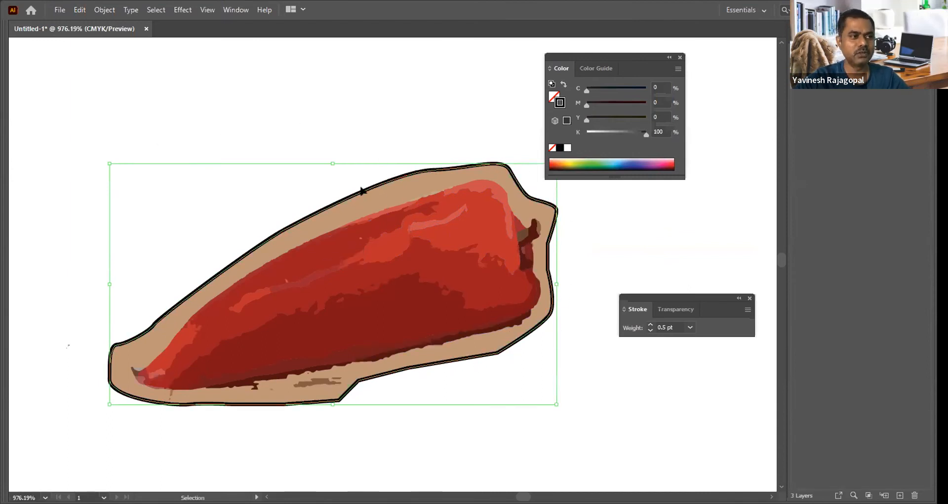
pyautogui.moveTo(332, 163); pyautogui.dragTo(332, 154)
pyautogui.hotkey('ctrl', 'z')
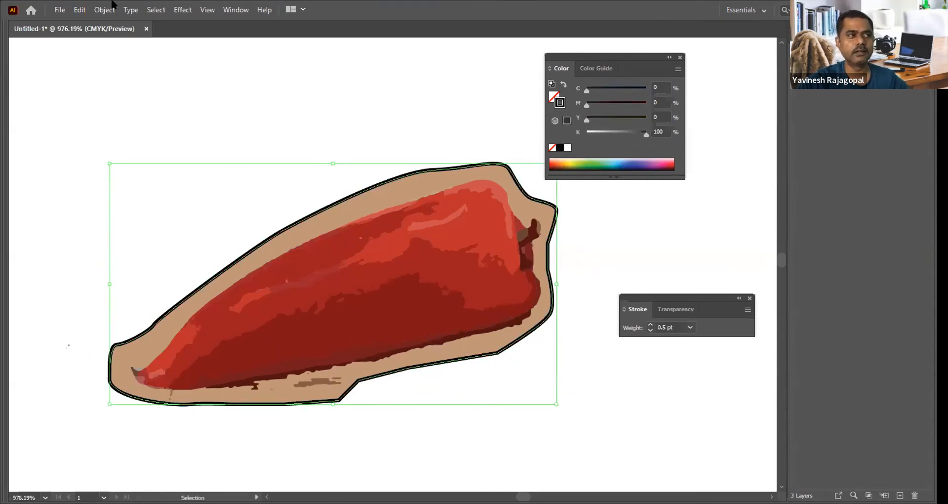
# Step: Display the die-cut outline's appearance attributes in an enlarged Appearance panel and target its 0.5 pt stroke
pyautogui.click(227, 11)
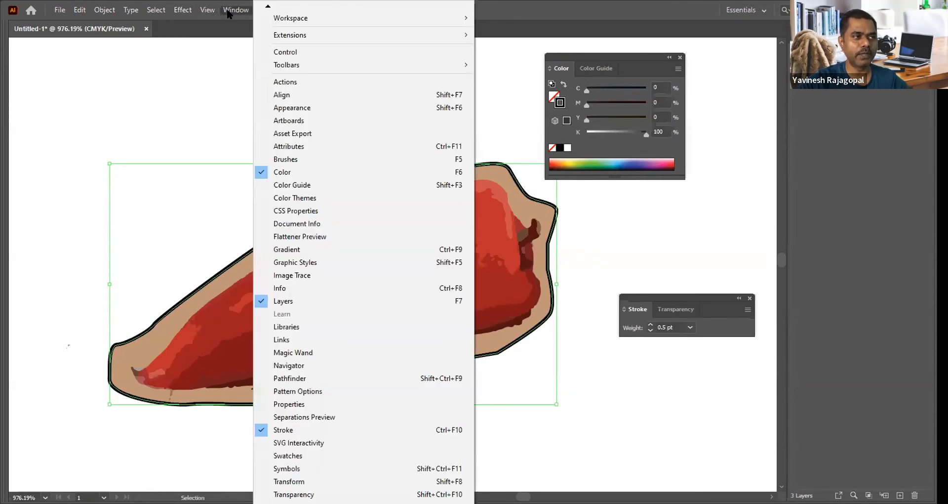
pyautogui.click(289, 109)
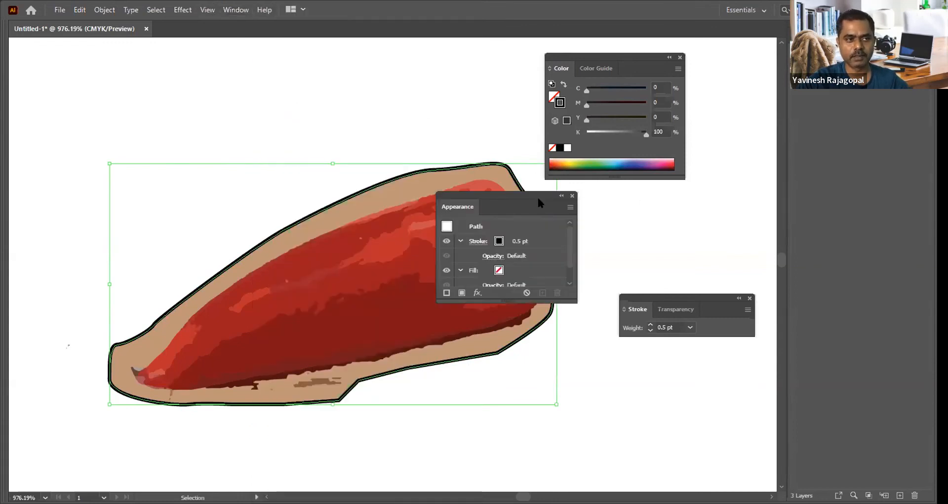
pyautogui.moveTo(493, 301)
pyautogui.mouseDown()
pyautogui.moveTo(656, 290)
pyautogui.moveTo(652, 416)
pyautogui.mouseUp()
pyautogui.click(717, 227)
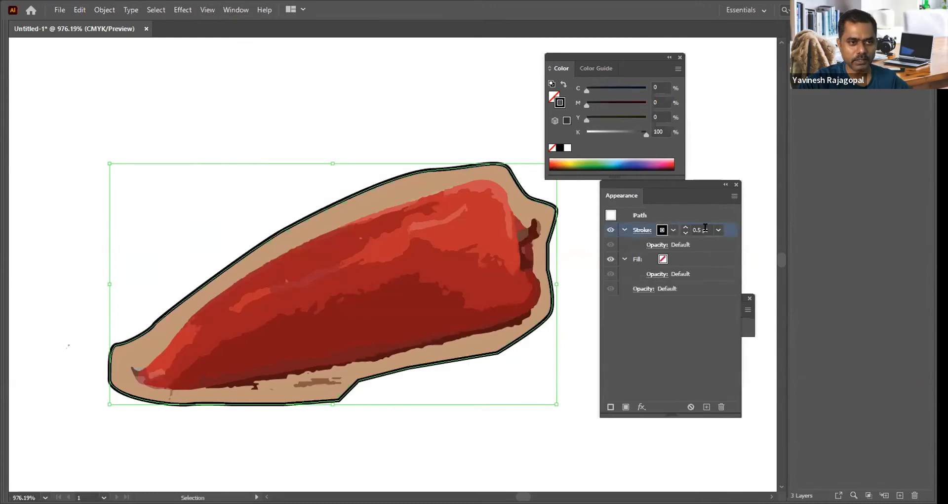
# Step: Apply an Offset Path effect of 0.05 cm with Miter joins and a miter limit of 4 to the die-cut stroke
pyautogui.click(641, 406)
pyautogui.moveTo(671, 183)
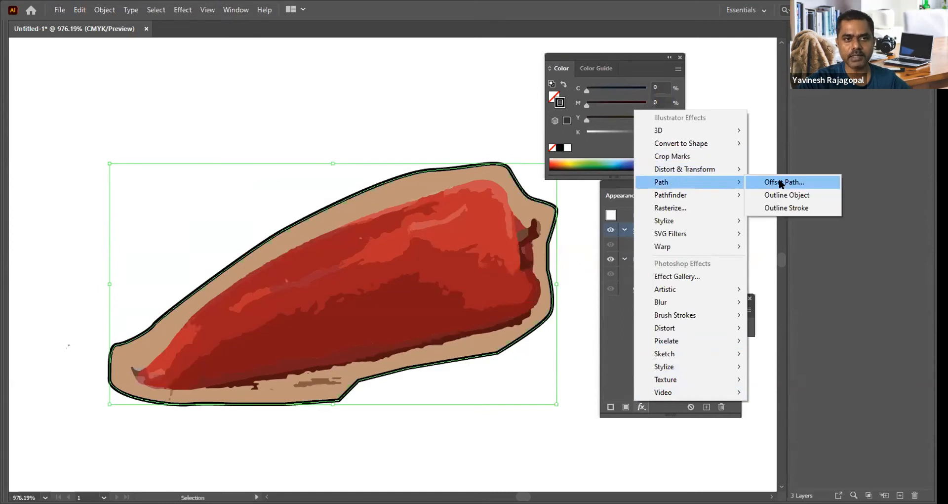
pyautogui.click(782, 182)
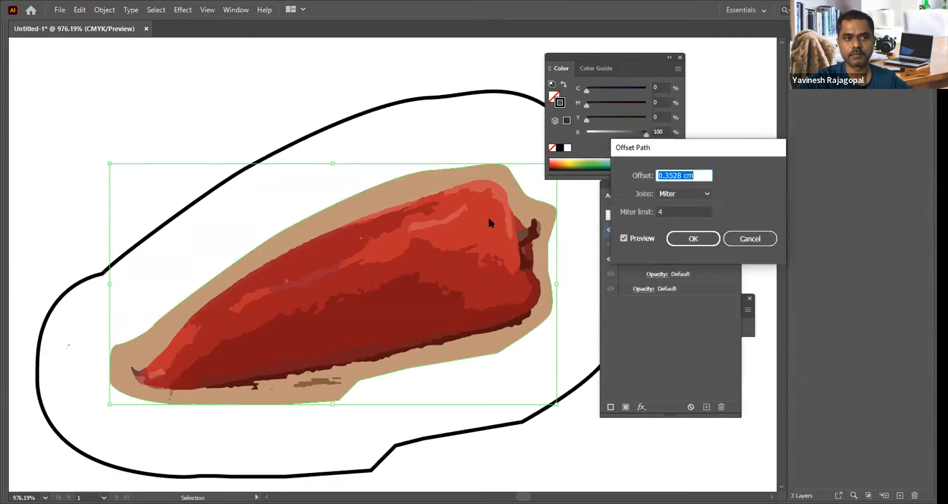
pyautogui.write('0.1')
pyautogui.press('Tab')
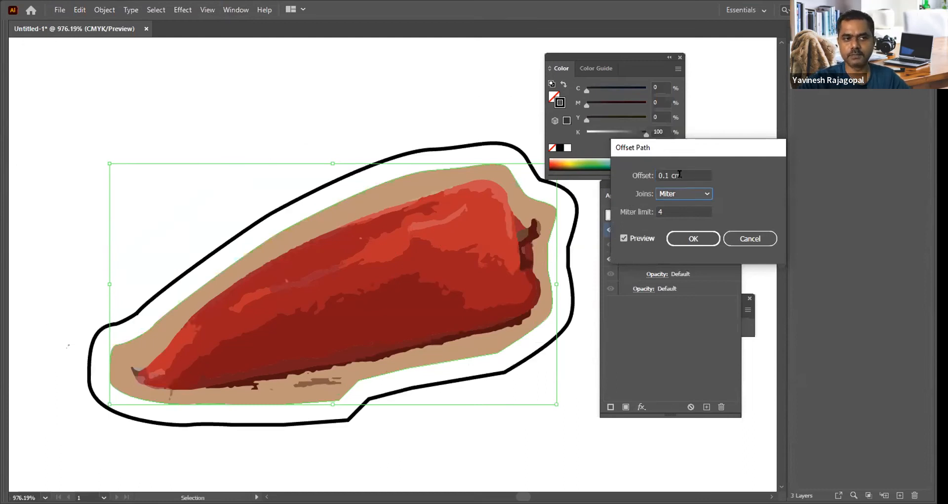
pyautogui.hotkey('shift', 'Tab')
pyautogui.write('0.05')
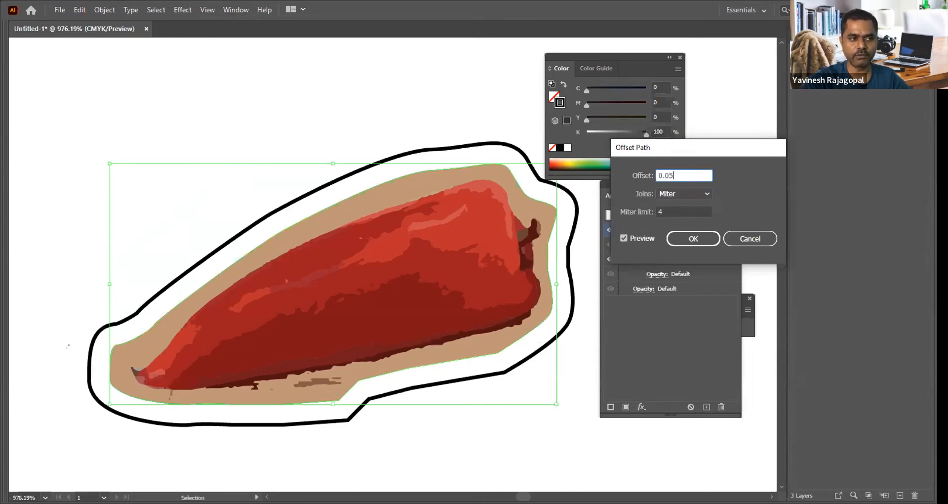
pyautogui.press('Tab')
pyautogui.click(703, 237)
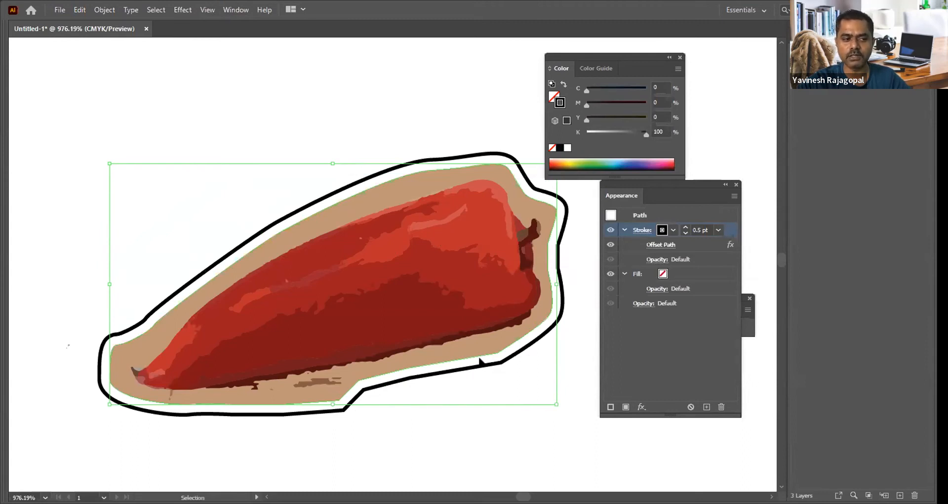
# Step: Delete the pepper artwork together with its die-cut outline, white base and the stray remains beside it
pyautogui.click(572, 410)
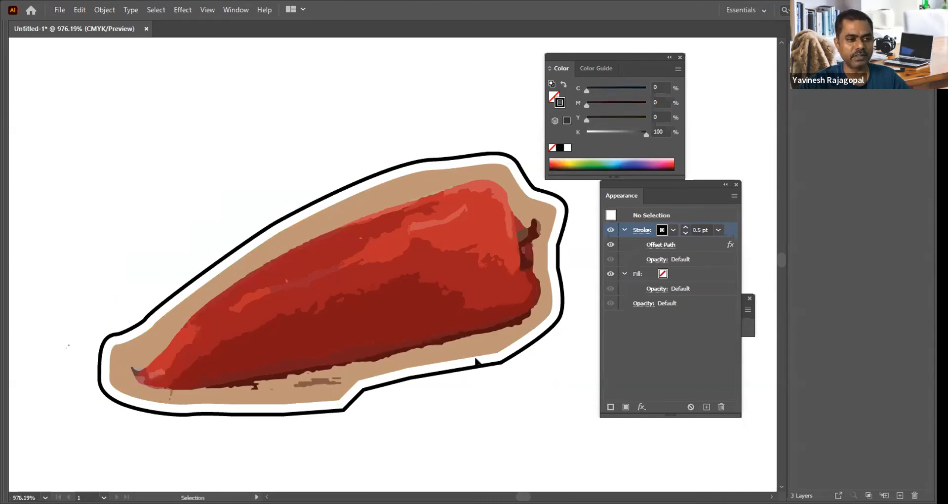
pyautogui.press('space')
pyautogui.moveTo(559, 374); pyautogui.dragTo(519, 343)
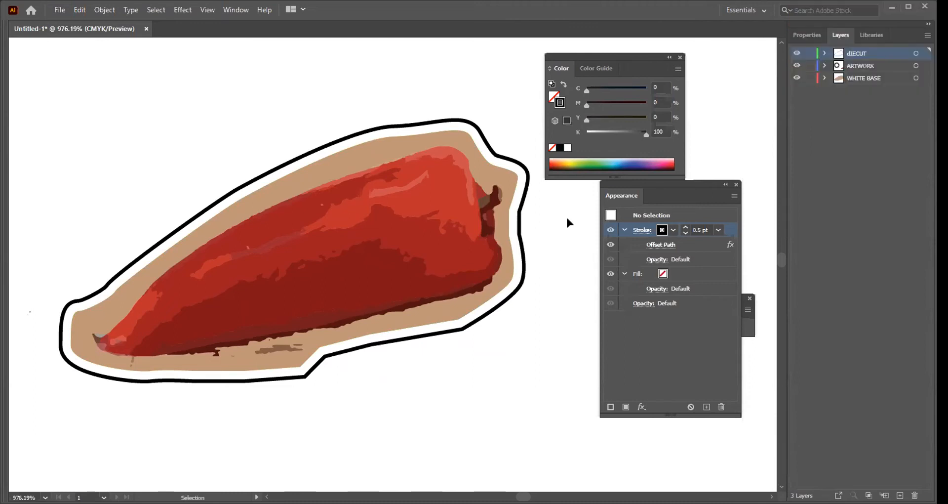
pyautogui.moveTo(510, 92); pyautogui.dragTo(170, 413)
pyautogui.press('Delete')
pyautogui.moveTo(227, 231); pyautogui.dragTo(61, 403)
pyautogui.press('Delete')
# Step: Bring the BRAINYMATION STUDIO SDN BHD circular stamp into a close, unobstructed view
pyautogui.hotkey('ctrl', 'a')
pyautogui.hotkey('ctrl', '0')
pyautogui.press('z')
pyautogui.moveTo(306, 85); pyautogui.dragTo(529, 221)
pyautogui.press('v')
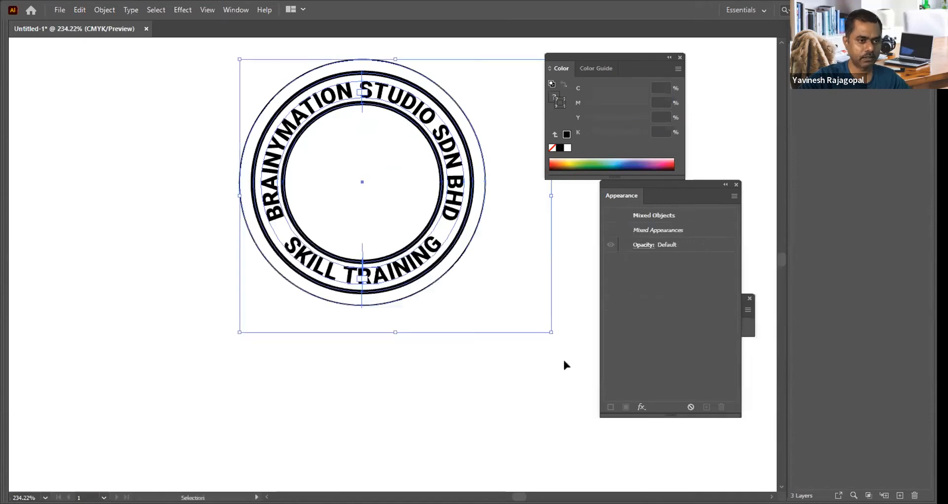
pyautogui.click(519, 302)
pyautogui.press('Tab')
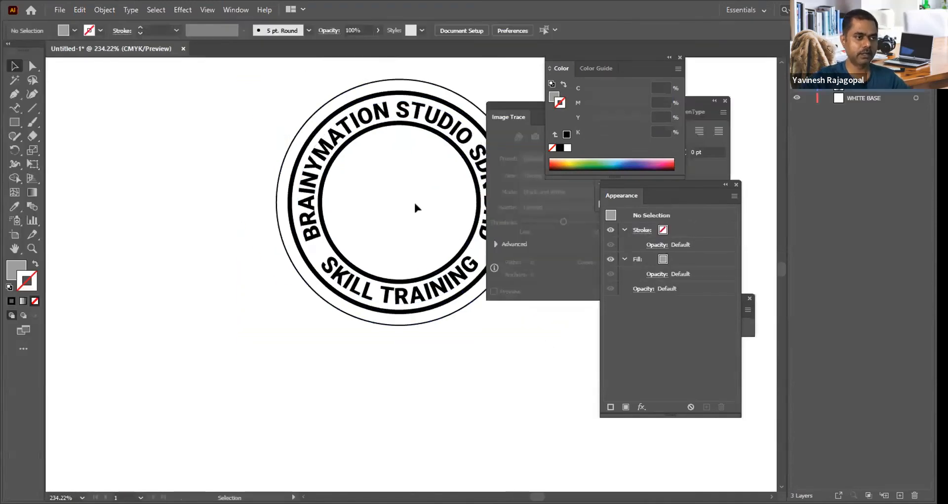
pyautogui.press('Tab')
pyautogui.press('z')
pyautogui.moveTo(228, 89); pyautogui.dragTo(637, 392)
pyautogui.moveTo(660, 323); pyautogui.dragTo(622, 280)
pyautogui.press('v')
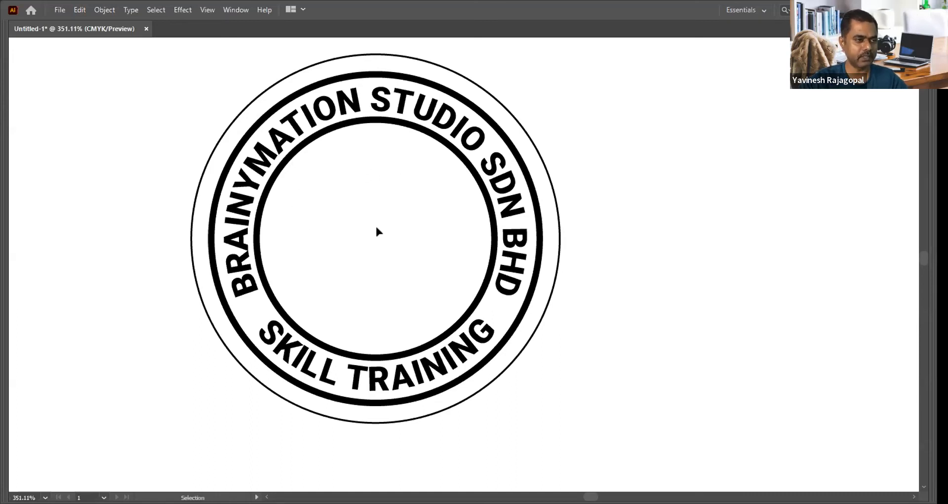
# Step: Add the text BR inside the stamp's inner circle and enlarge it to about 60 pt
pyautogui.press('t')
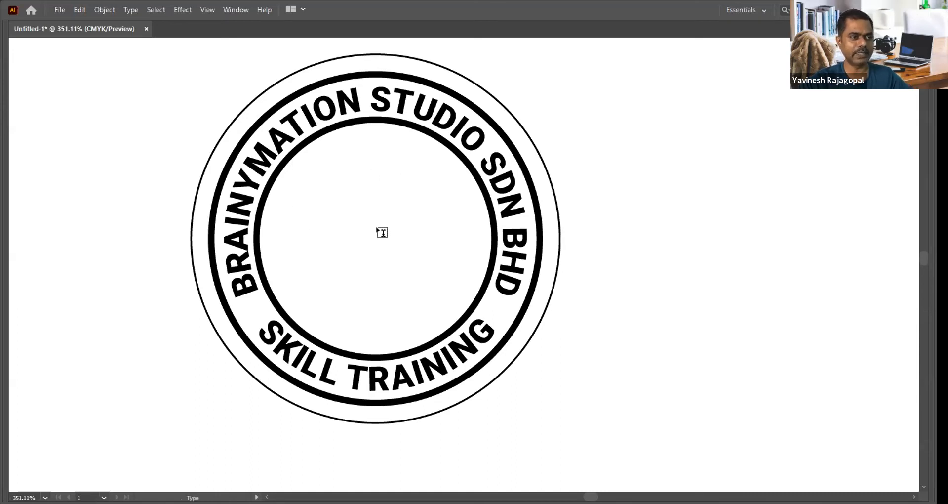
pyautogui.press('Tab')
pyautogui.press('space')
pyautogui.moveTo(348, 235); pyautogui.dragTo(226, 217)
pyautogui.click(256, 236)
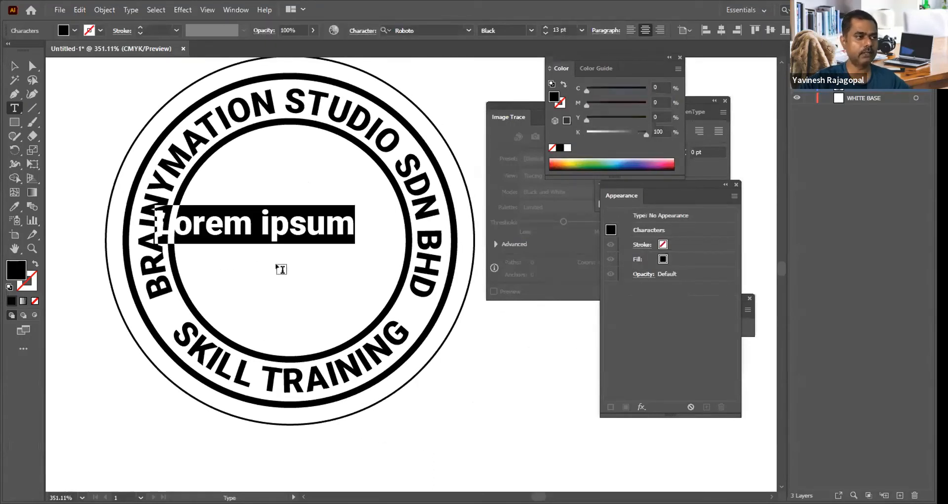
pyautogui.write('br')
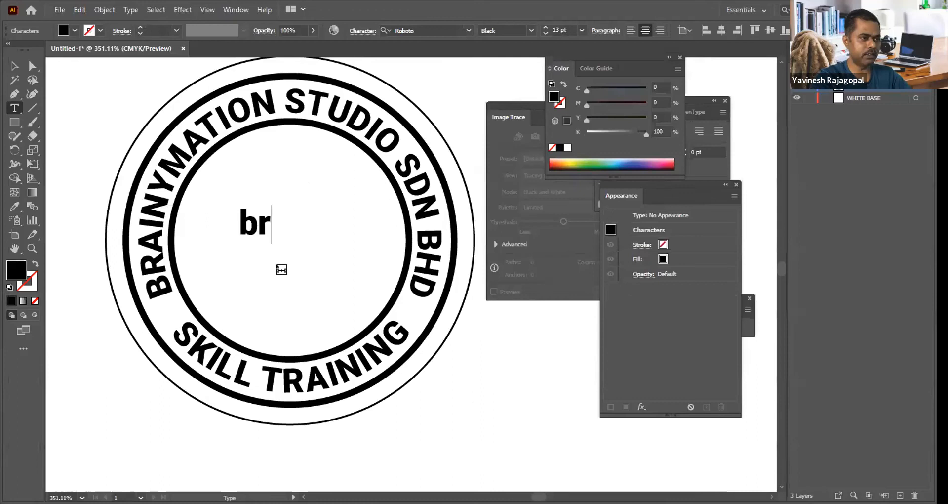
pyautogui.hotkey('ctrl', 'a')
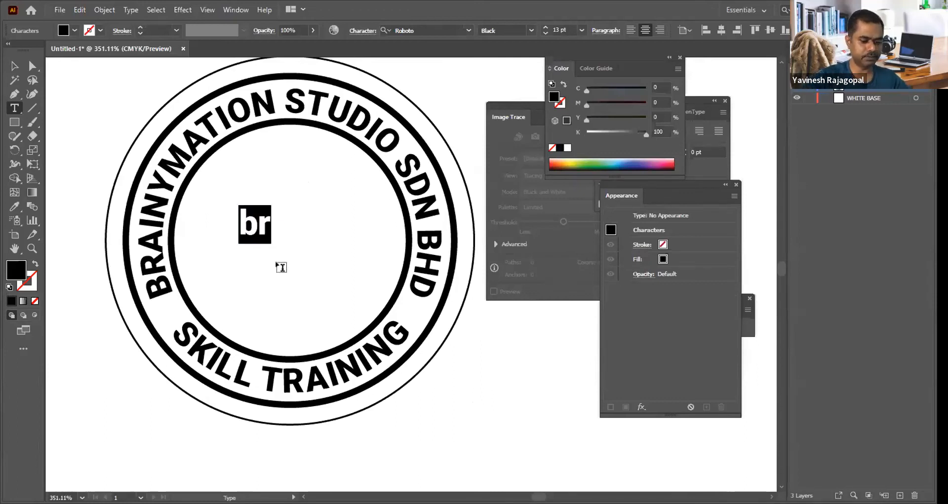
pyautogui.write('BR')
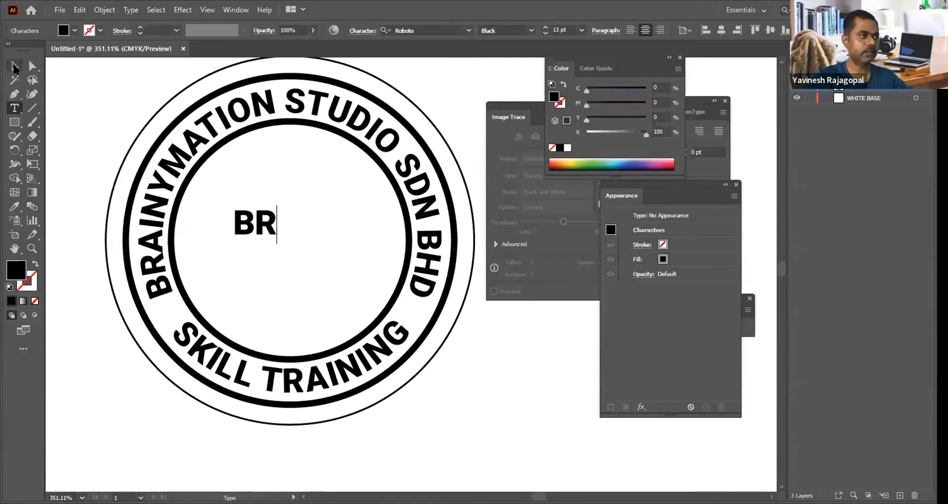
pyautogui.click(14, 67)
pyautogui.moveTo(277, 245); pyautogui.dragTo(334, 254)
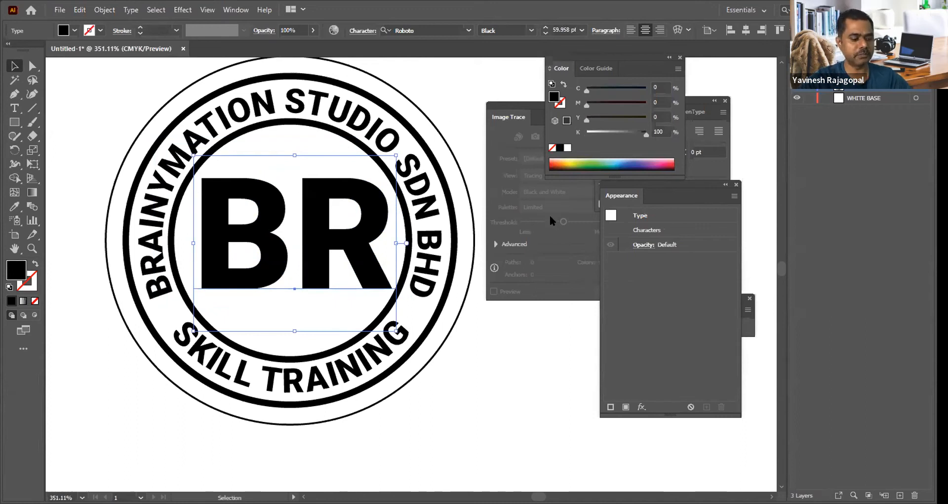
# Step: Change the font of the BR text in the stamp's centre to Caveat
pyautogui.click(720, 136)
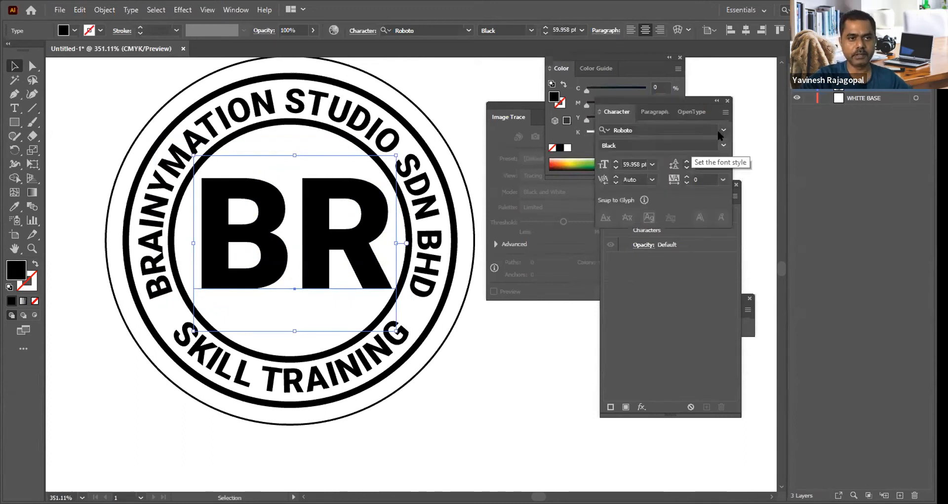
pyautogui.click(723, 129)
pyautogui.scroll(-8, 669, 310)
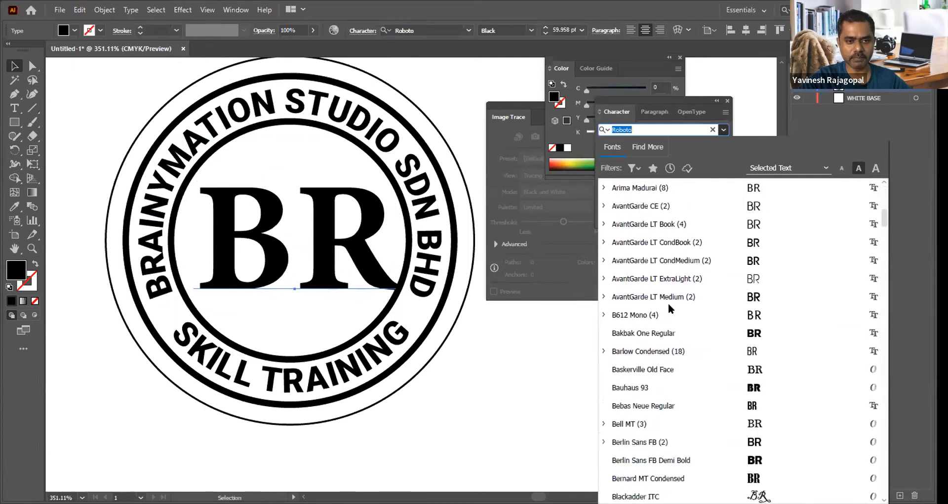
pyautogui.scroll(-4, 669, 306)
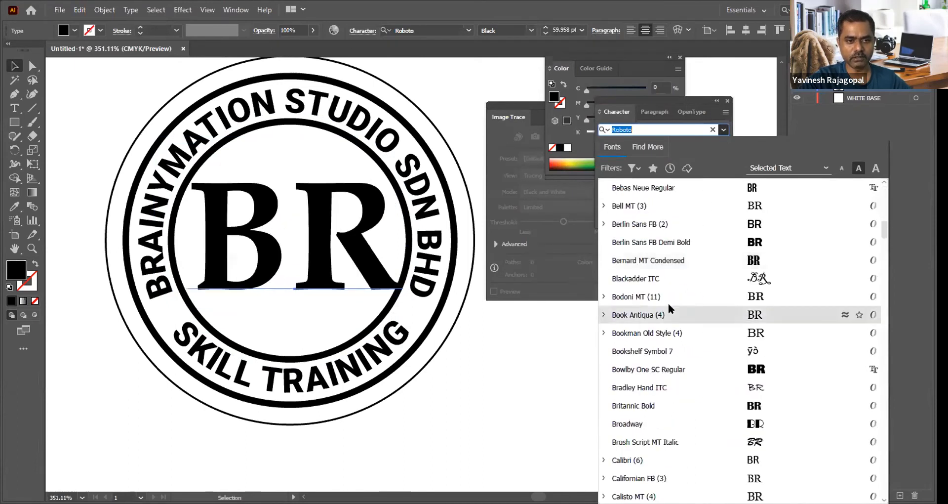
pyautogui.scroll(-3, 668, 309)
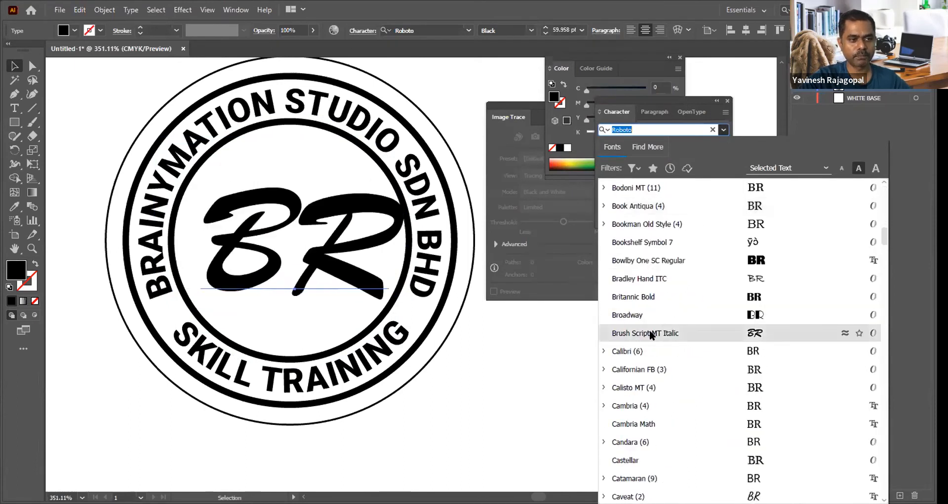
pyautogui.scroll(-4, 650, 334)
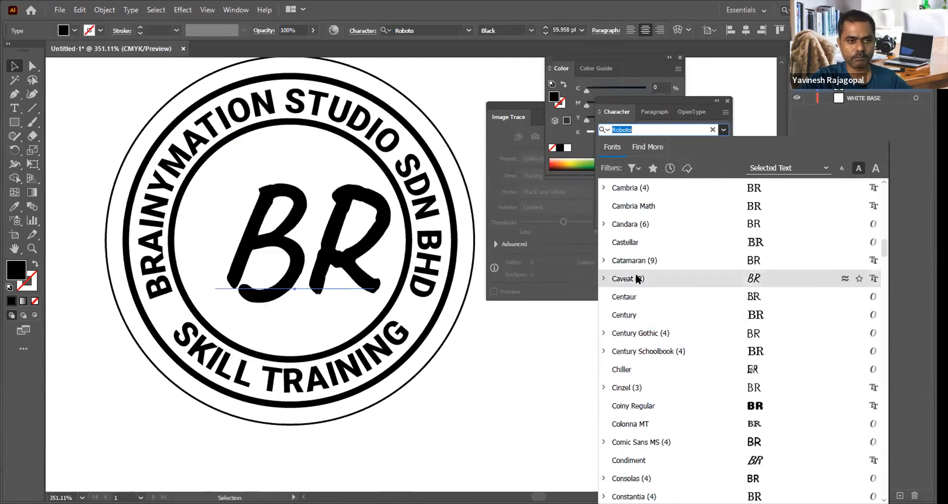
pyautogui.click(637, 278)
# Step: Try the BR lettering at about 70.7 pt centred within the inner circle, and delete it
pyautogui.moveTo(354, 328); pyautogui.dragTo(390, 349)
pyautogui.moveTo(330, 218); pyautogui.dragTo(316, 216)
pyautogui.moveTo(310, 261); pyautogui.dragTo(312, 253)
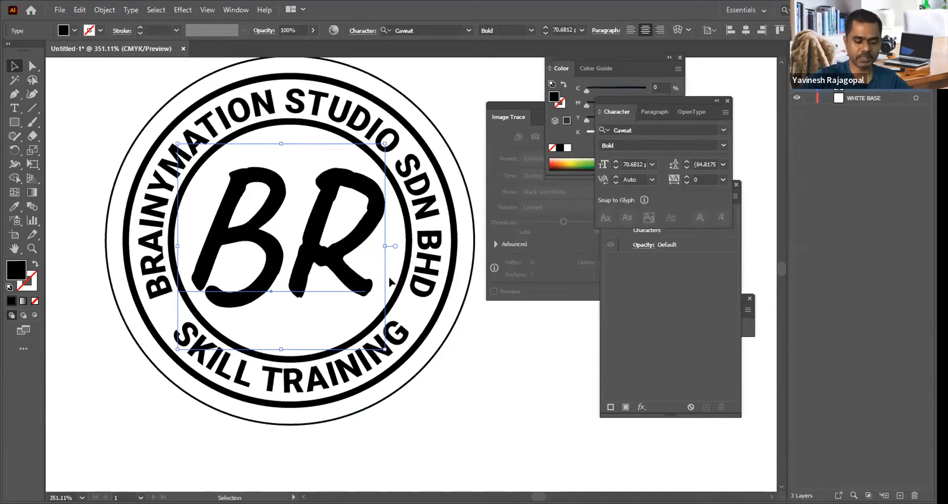
pyautogui.press('Delete')
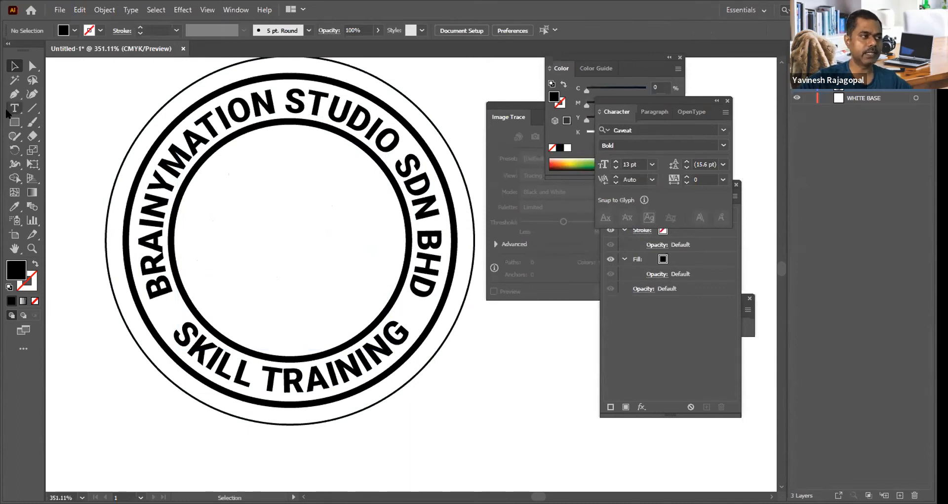
# Step: Draw a closed, black-filled sail shape with curved sides using the Pen tool inside the stamp's inner circle
pyautogui.click(14, 93)
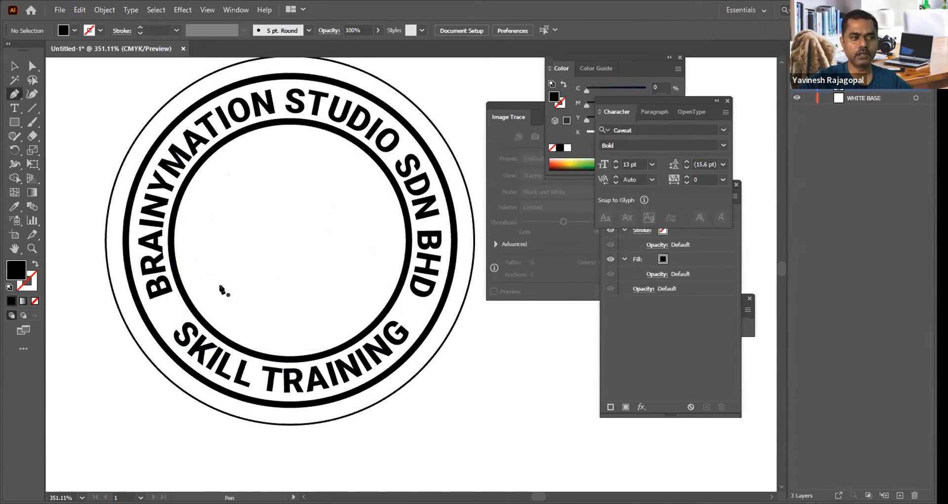
pyautogui.click(216, 299)
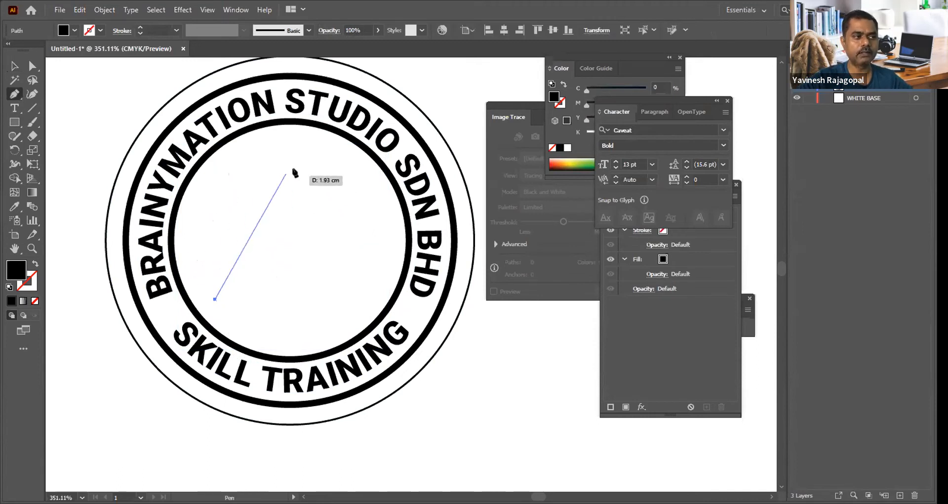
pyautogui.moveTo(291, 151); pyautogui.dragTo(255, 210)
pyautogui.click(315, 317)
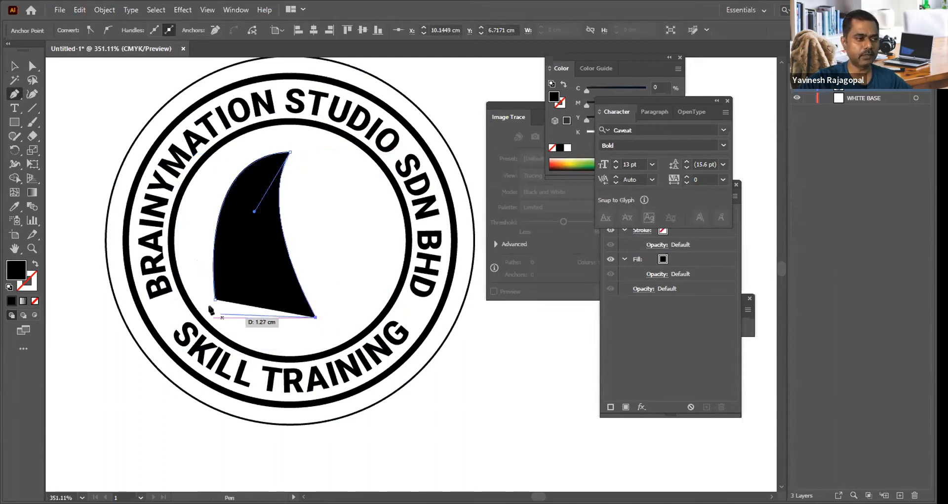
pyautogui.moveTo(214, 299); pyautogui.dragTo(256, 328)
pyautogui.press('v')
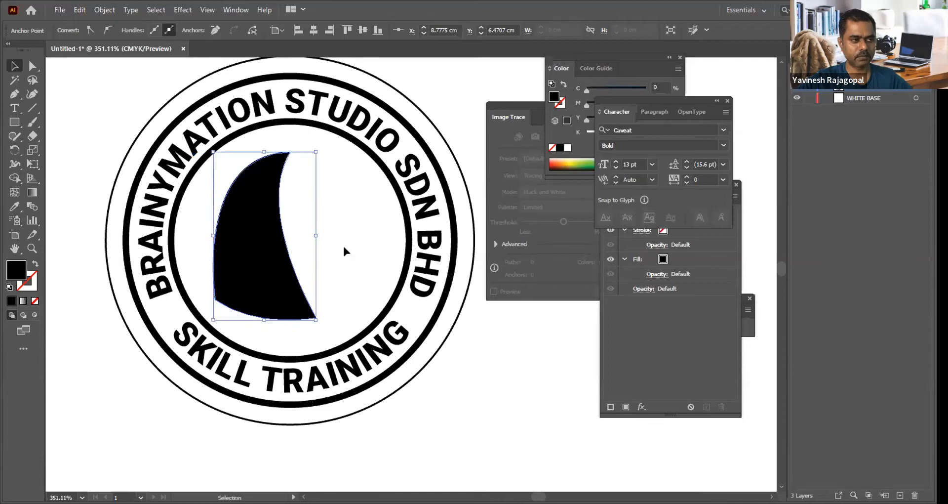
pyautogui.click(498, 373)
pyautogui.click(213, 231)
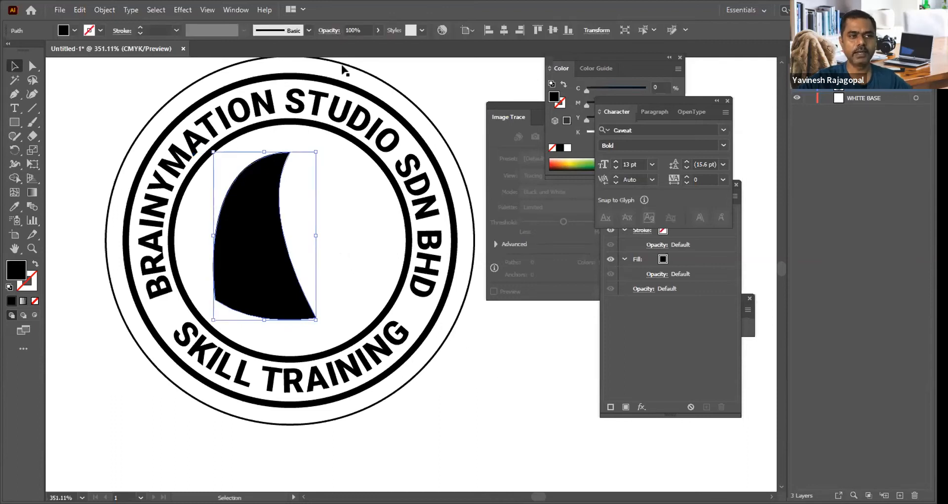
# Step: Close the floating Image Trace, Color, Character, Appearance and Stroke panels to clear the canvas
pyautogui.click(527, 113)
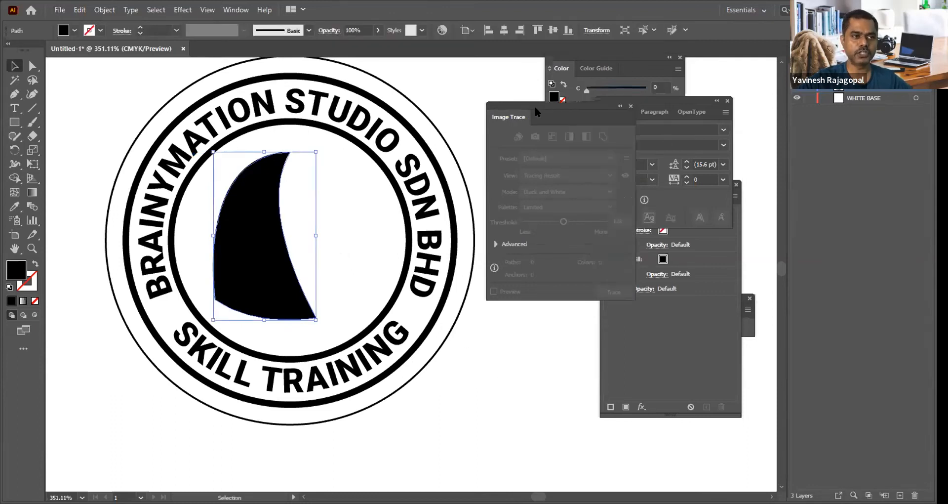
pyautogui.click(632, 106)
pyautogui.click(584, 60)
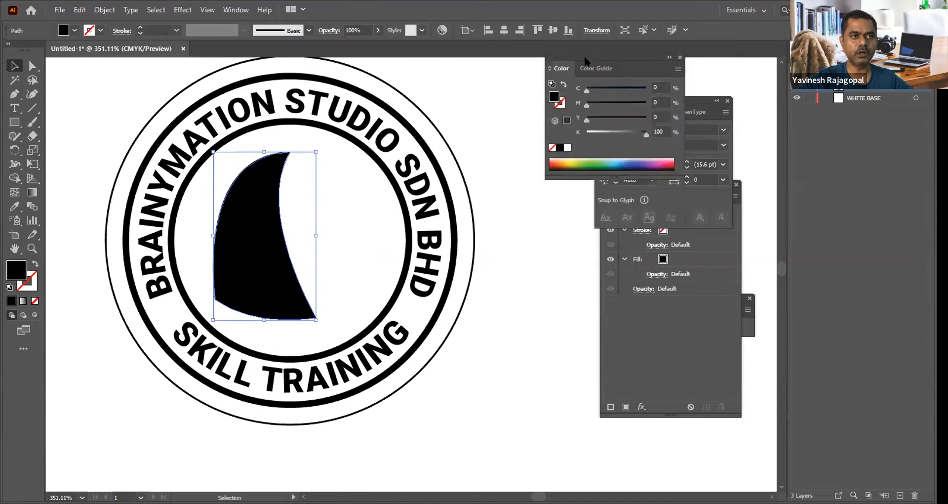
pyautogui.click(680, 57)
pyautogui.click(727, 101)
pyautogui.click(736, 184)
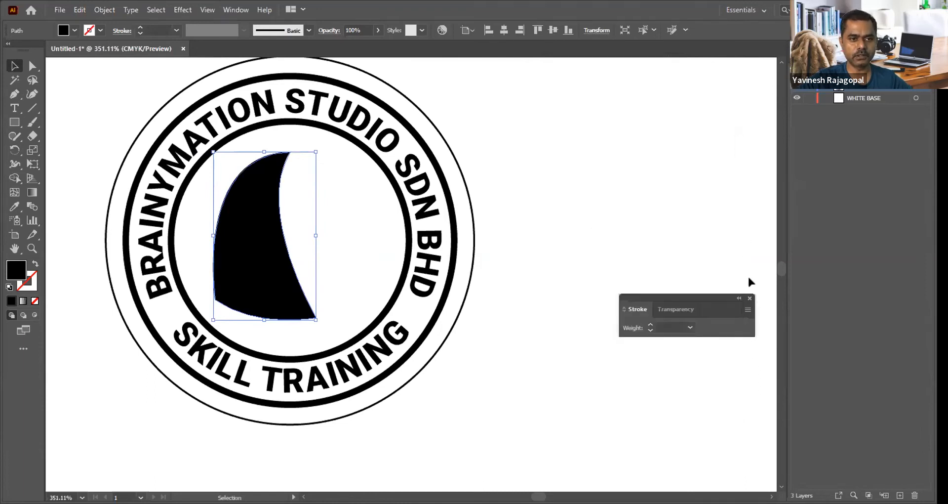
pyautogui.click(749, 295)
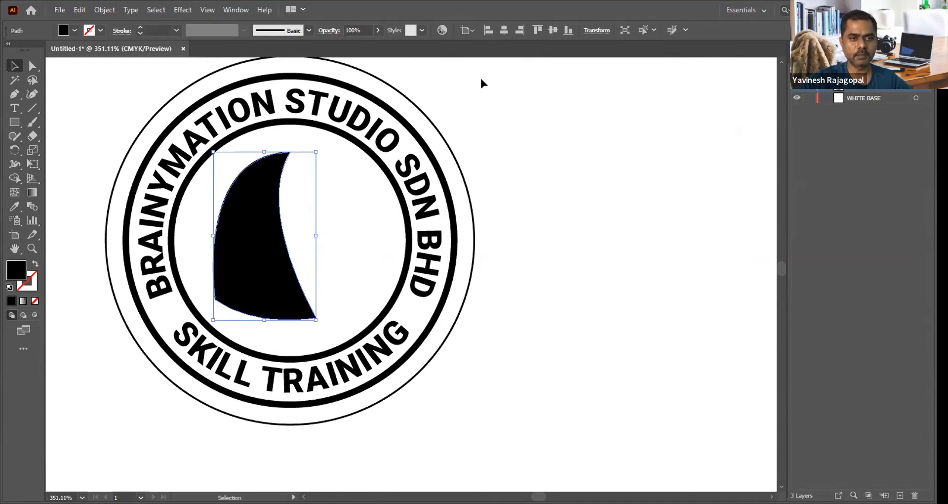
# Step: Redisplay the colour controls and fill the sail shape with blue: C 100, M 66, Y 0, K 0
pyautogui.click(236, 10)
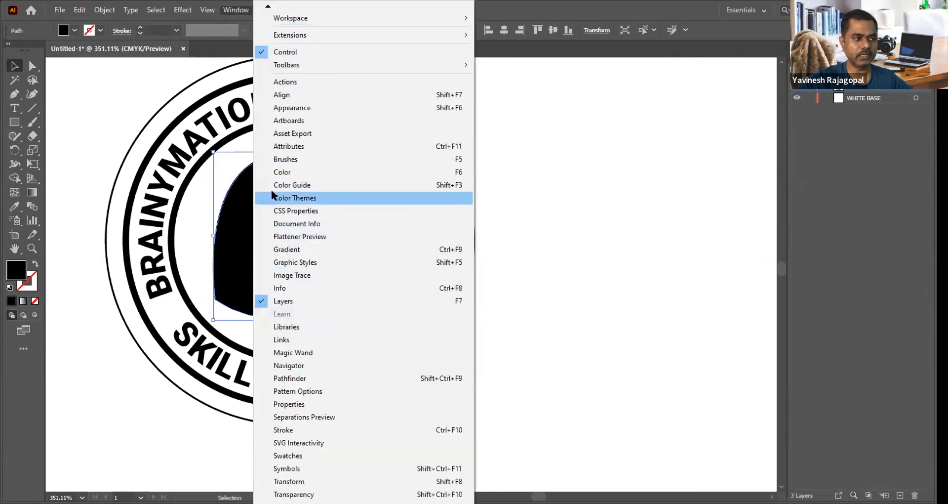
pyautogui.click(279, 172)
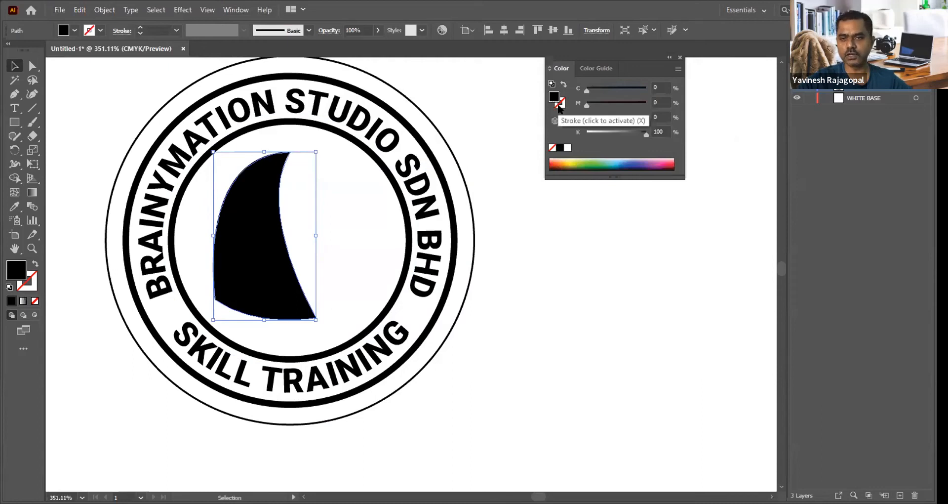
pyautogui.click(559, 103)
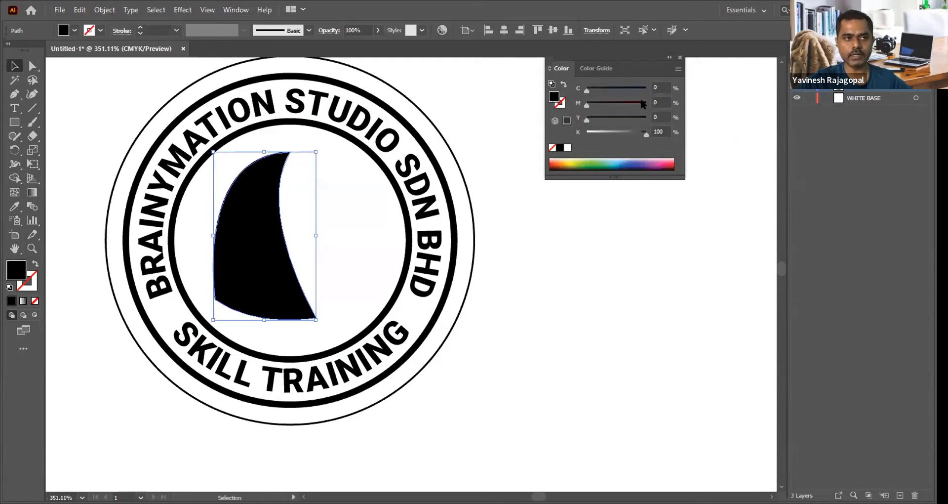
pyautogui.moveTo(587, 91); pyautogui.dragTo(625, 104)
pyautogui.moveTo(601, 137); pyautogui.dragTo(524, 123)
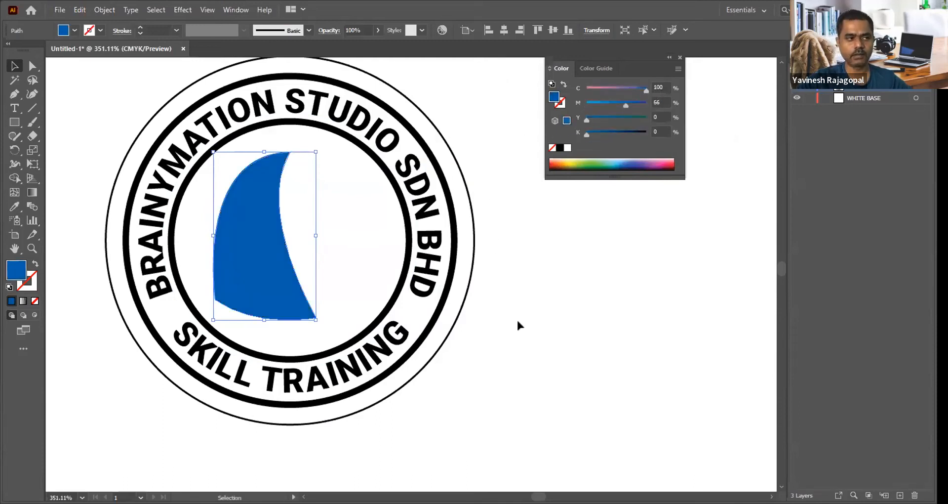
# Step: Paste a copy of the blue sail shape behind the original, rotate it clockwise and shift it so it overlaps the original's right side
pyautogui.click(184, 269)
pyautogui.click(265, 227)
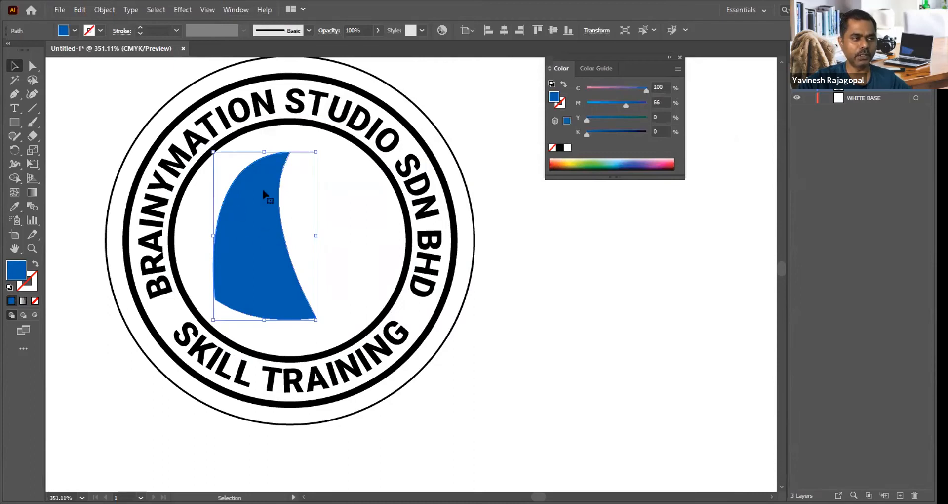
pyautogui.click(80, 9)
pyautogui.click(94, 67)
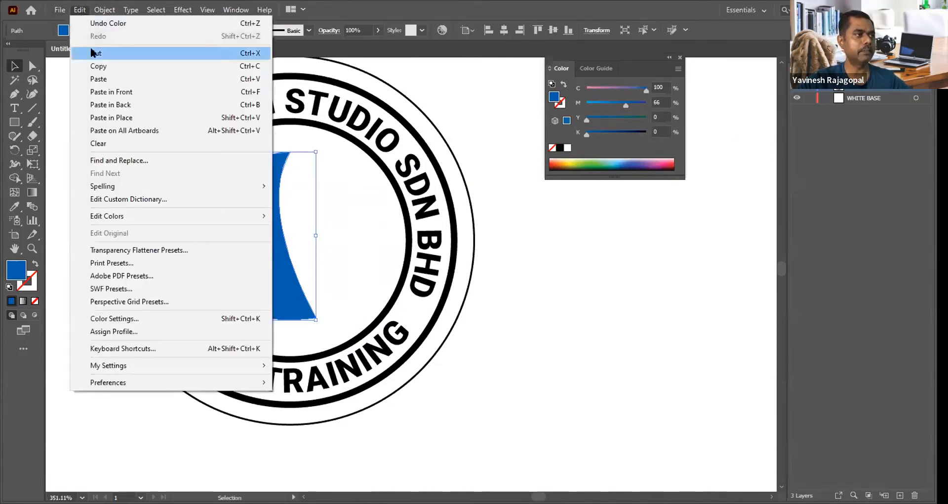
pyautogui.click(118, 106)
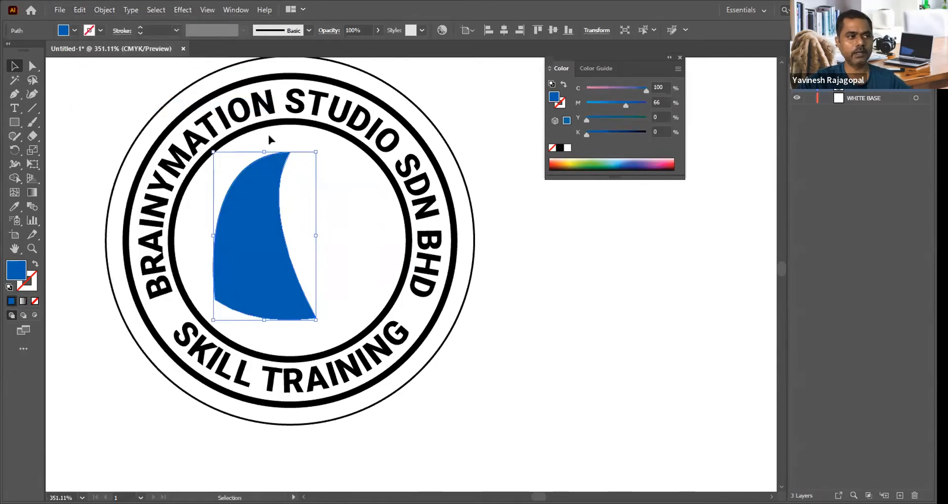
pyautogui.moveTo(317, 146); pyautogui.dragTo(351, 165)
pyautogui.moveTo(295, 177); pyautogui.dragTo(321, 164)
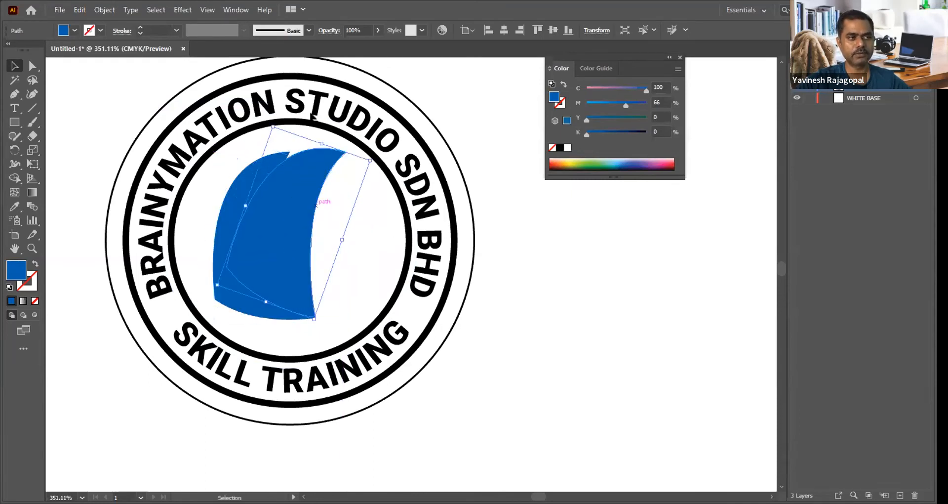
# Step: Set the rear sail's magenta to 27 and shrink it so its tip sits below the front sail's tip
pyautogui.moveTo(626, 104); pyautogui.dragTo(602, 104)
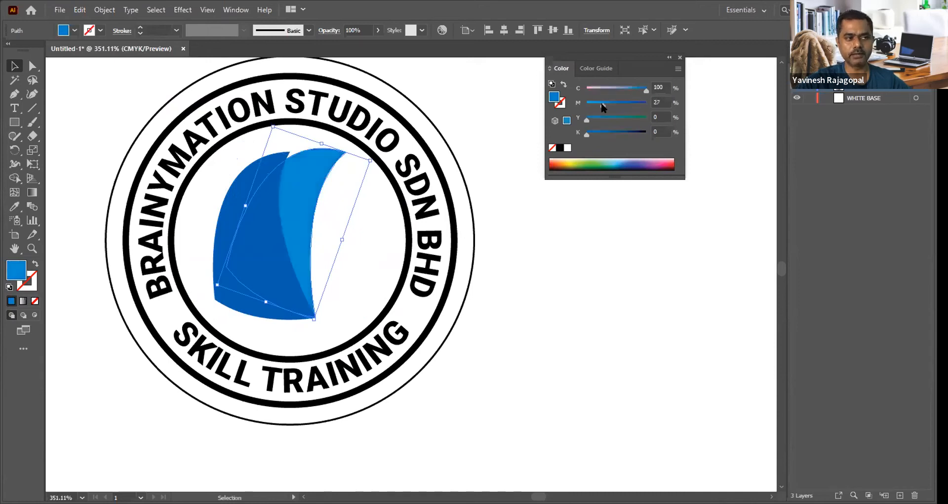
pyautogui.click(564, 303)
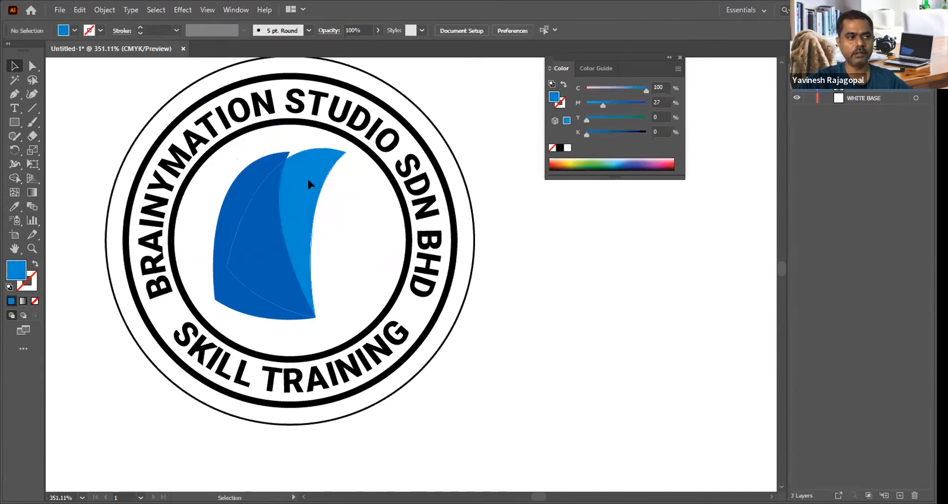
pyautogui.click(267, 138)
pyautogui.moveTo(272, 128); pyautogui.dragTo(279, 155)
pyautogui.press('a')
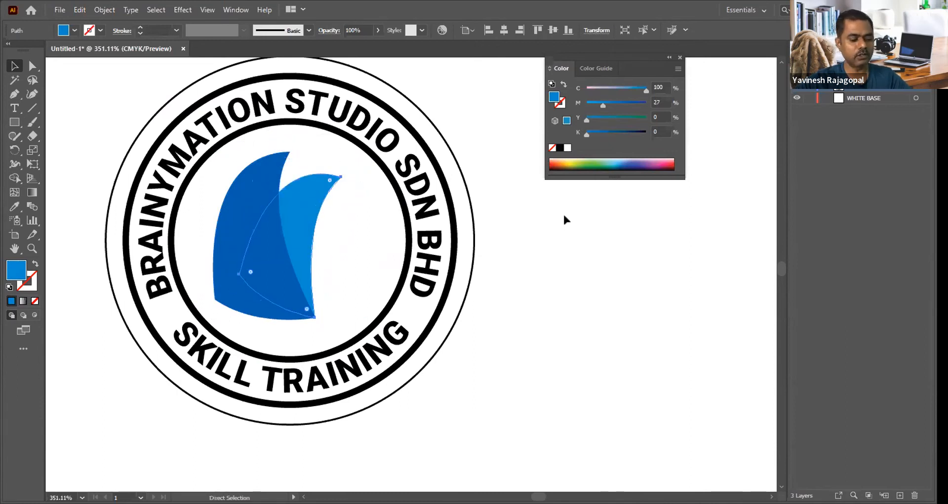
pyautogui.press('v')
pyautogui.click(363, 184)
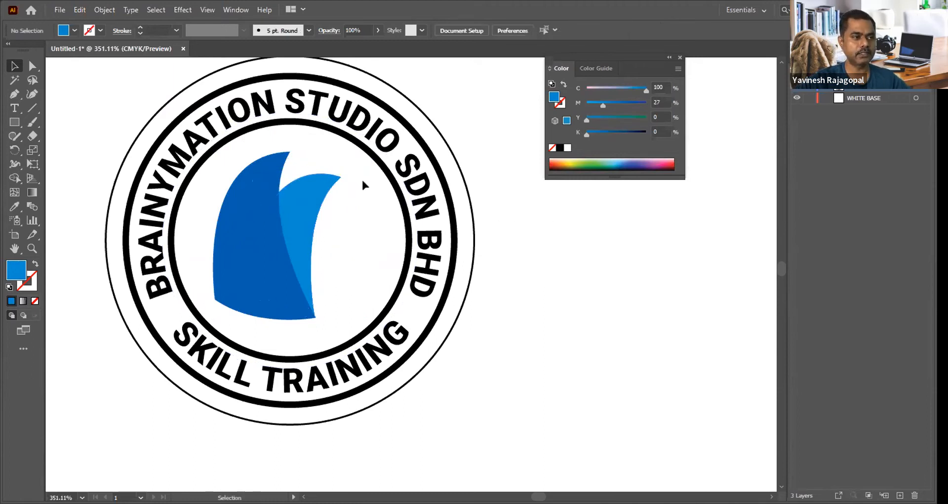
# Step: Add a third sail as a copy behind the lighter blue one and rotate it further clockwise
pyautogui.click(313, 203)
pyautogui.hotkey('ctrl', 'shift', 'a')
pyautogui.click(312, 197)
pyautogui.moveTo(363, 184); pyautogui.dragTo(382, 208)
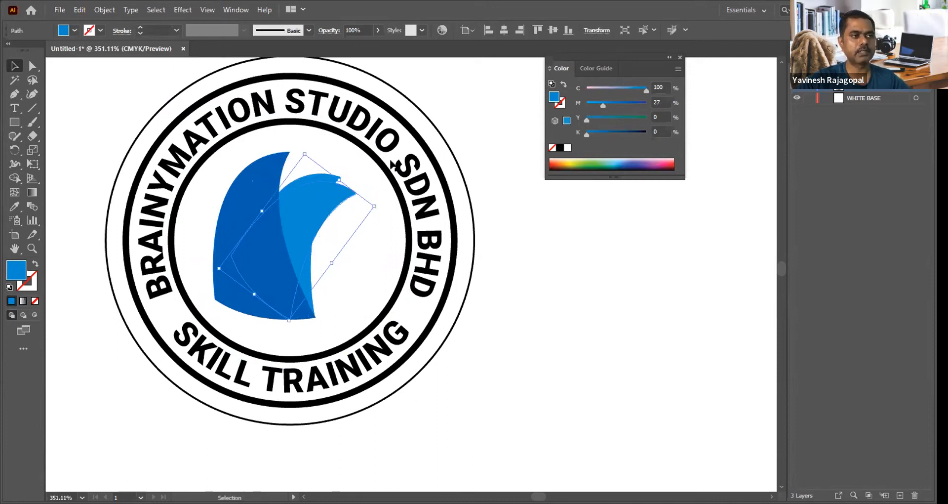
# Step: Fill the third sail with C 45, M 0, Y 0, K 0, then shrink and shift it to meet the others' lower-right corner
pyautogui.moveTo(594, 102); pyautogui.dragTo(573, 102)
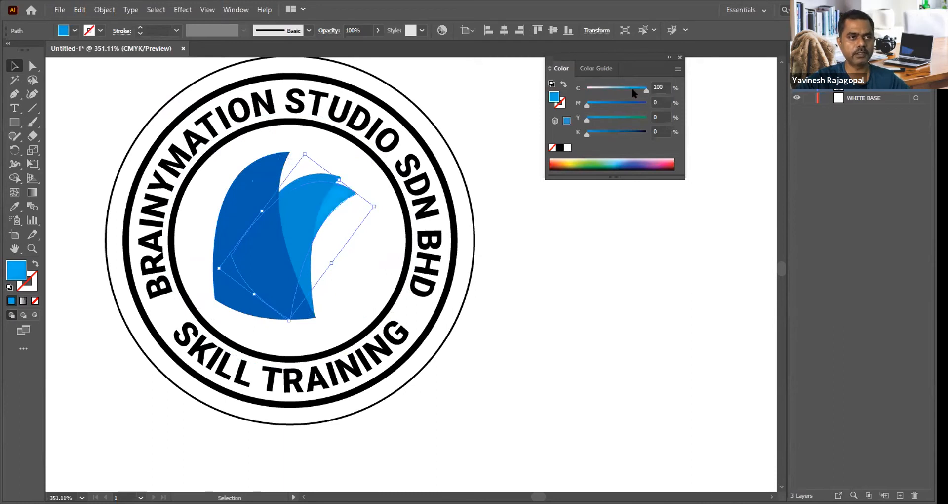
pyautogui.moveTo(630, 87); pyautogui.dragTo(614, 88)
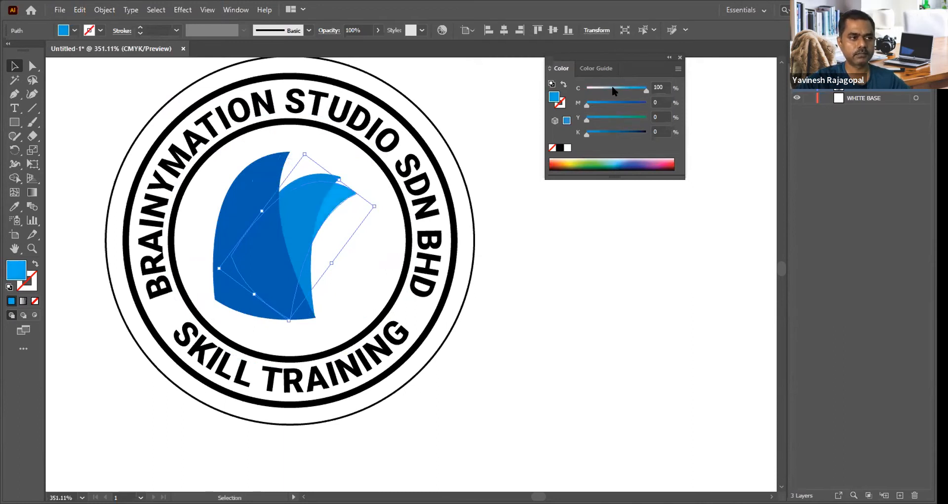
pyautogui.moveTo(341, 199); pyautogui.dragTo(364, 201)
pyautogui.moveTo(328, 148); pyautogui.dragTo(361, 182)
pyautogui.click(606, 300)
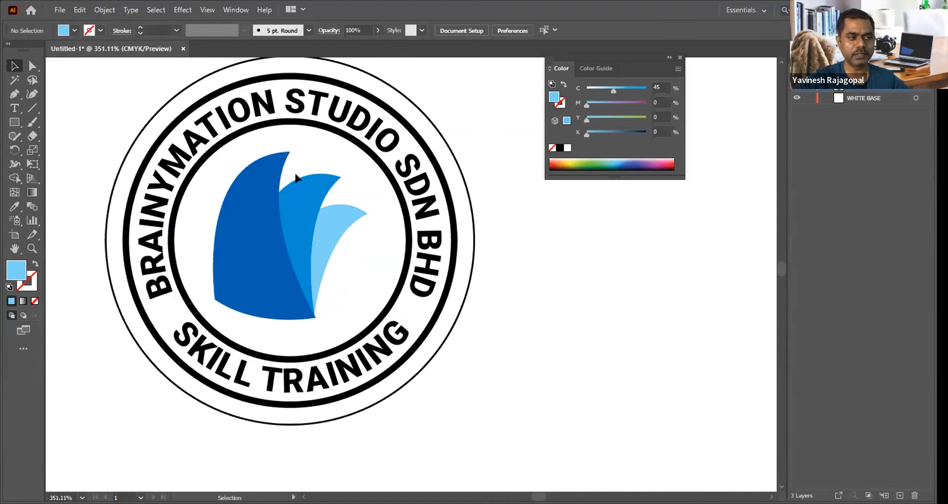
# Step: Delete all three blue sail shapes from the stamp's inner circle
pyautogui.moveTo(356, 236); pyautogui.dragTo(315, 194)
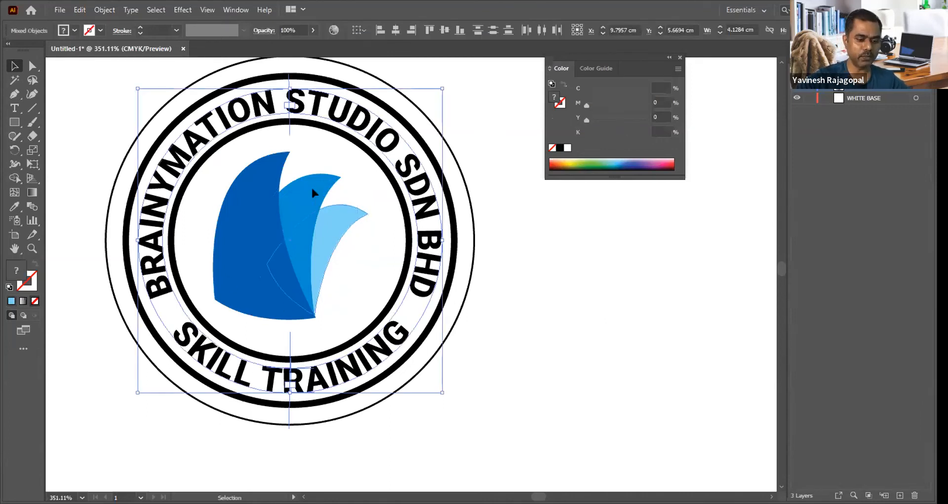
pyautogui.click(613, 319)
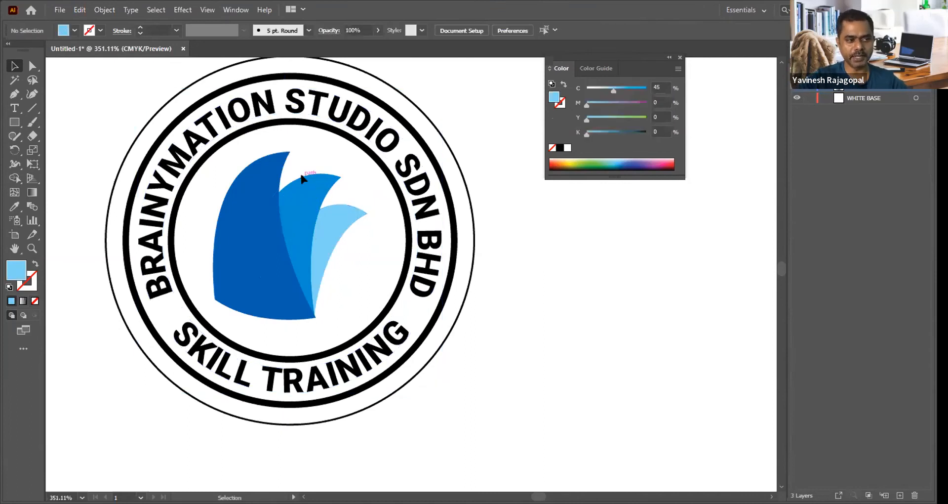
pyautogui.click(344, 216)
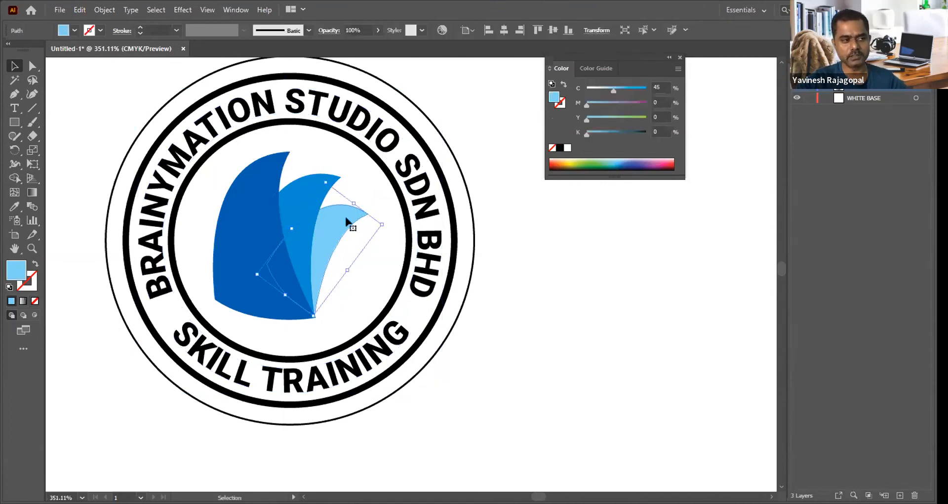
pyautogui.press('Delete')
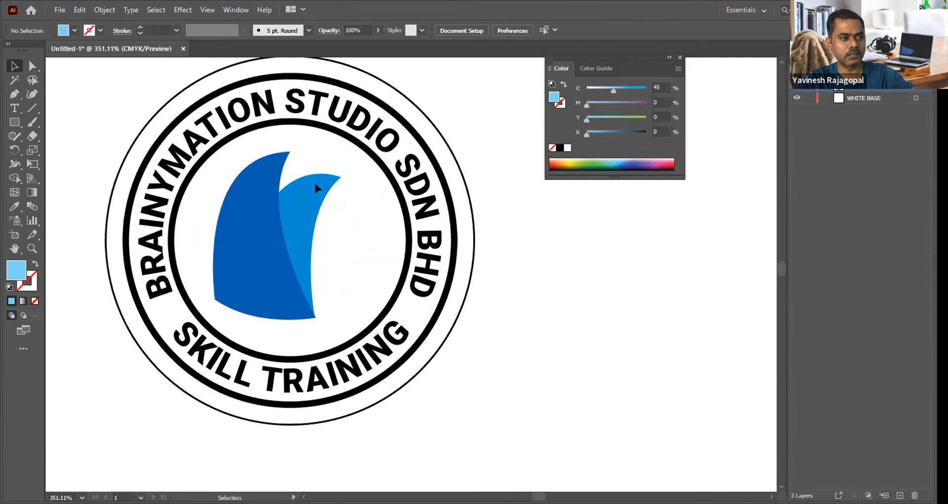
pyautogui.click(302, 186)
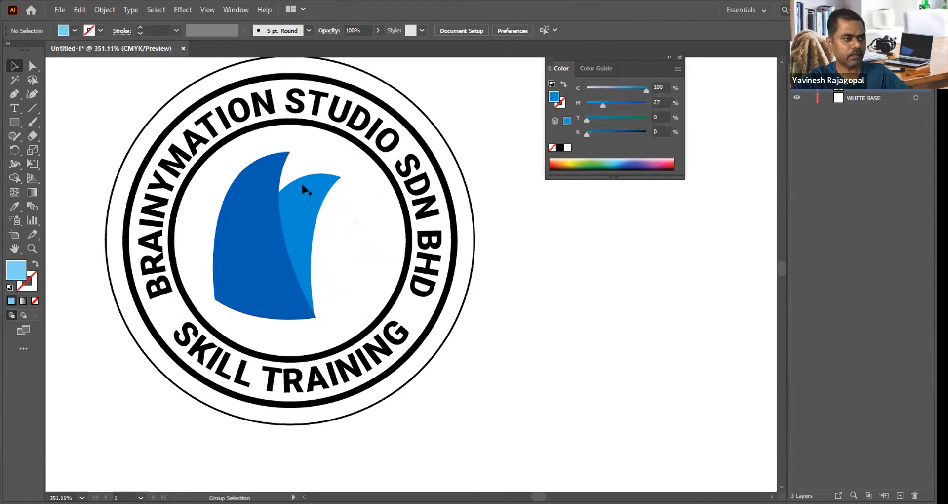
pyautogui.click(536, 266)
pyautogui.click(315, 197)
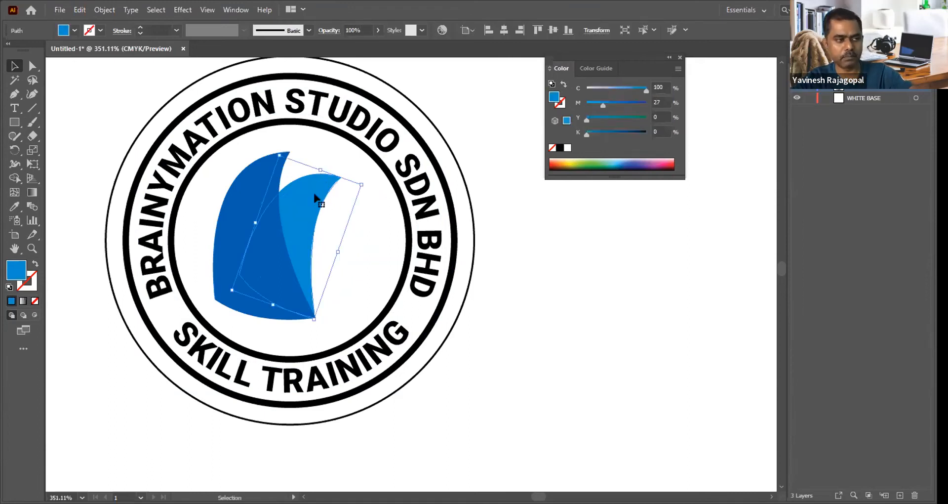
pyautogui.press('Delete')
pyautogui.click(253, 222)
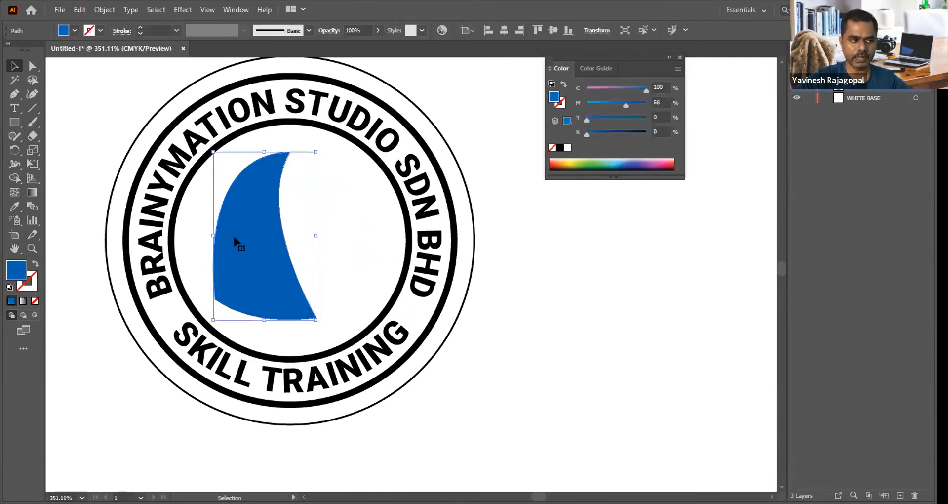
pyautogui.press('Delete')
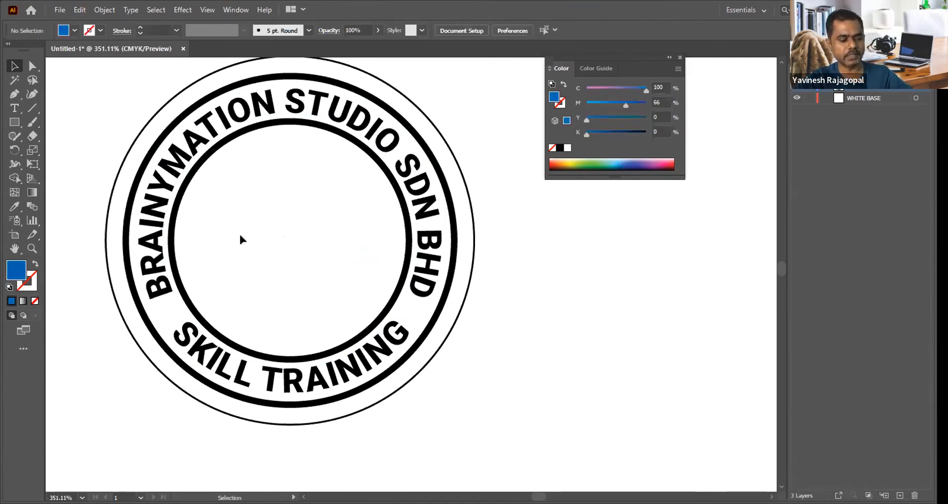
# Step: Draw a closed, curved petal about 1.24 cm wide and 1.32 cm high with the Pen tool in the inner circle's lower-left area
pyautogui.press('p')
pyautogui.click(279, 318)
pyautogui.moveTo(195, 256); pyautogui.dragTo(200, 185)
pyautogui.click(198, 221)
pyautogui.moveTo(254, 239); pyautogui.dragTo(255, 238)
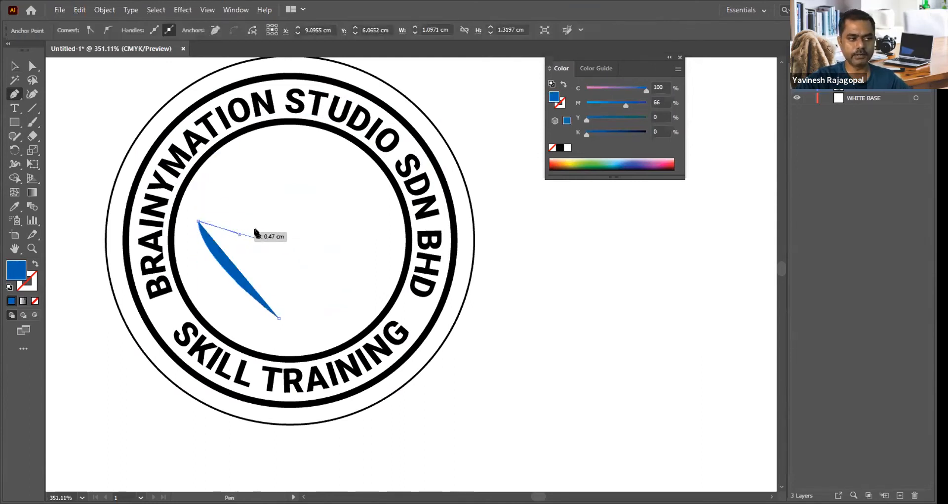
pyautogui.moveTo(279, 318); pyautogui.dragTo(244, 360)
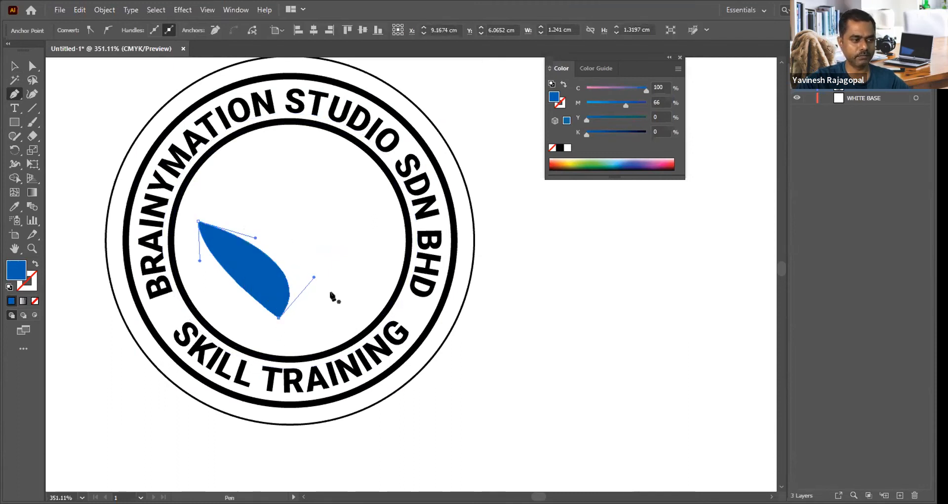
pyautogui.press('v')
pyautogui.click(630, 293)
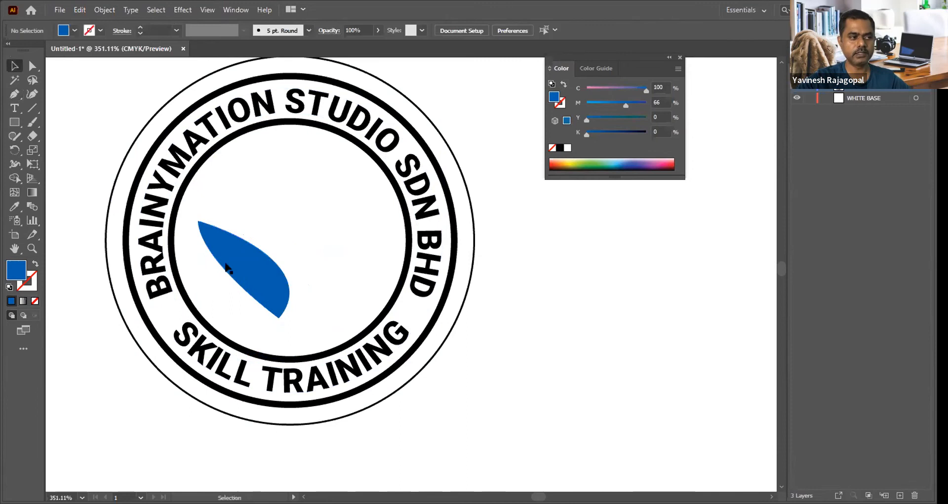
# Step: Change the petal's fill to dark blue: C 100, M 100, Y 0, K 0
pyautogui.click(219, 253)
pyautogui.moveTo(633, 105); pyautogui.dragTo(761, 95)
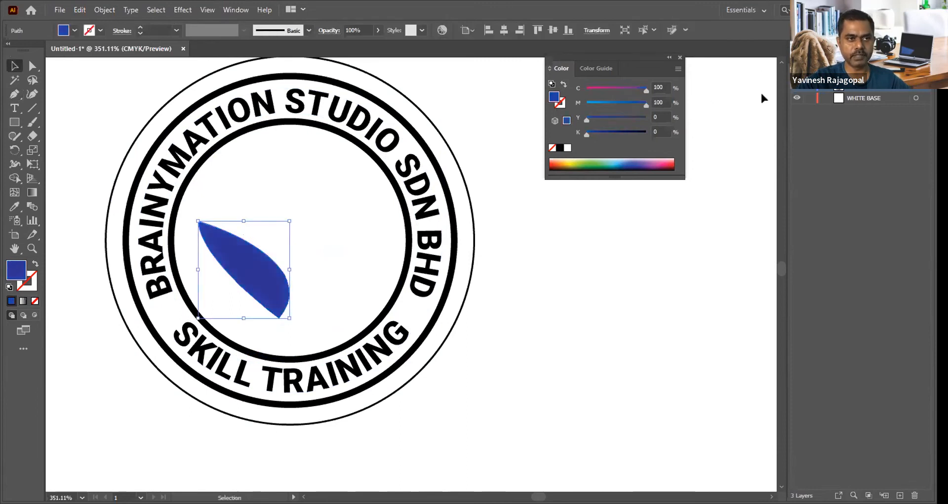
pyautogui.click(584, 315)
# Step: Rotate the petal slightly clockwise, then move the pivot to its lower tip and swing it back counterclockwise
pyautogui.click(264, 269)
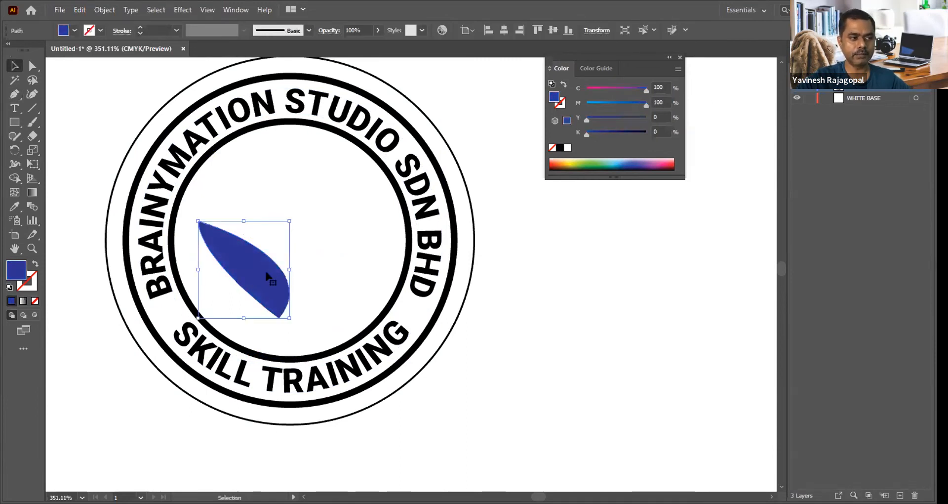
pyautogui.click(13, 150)
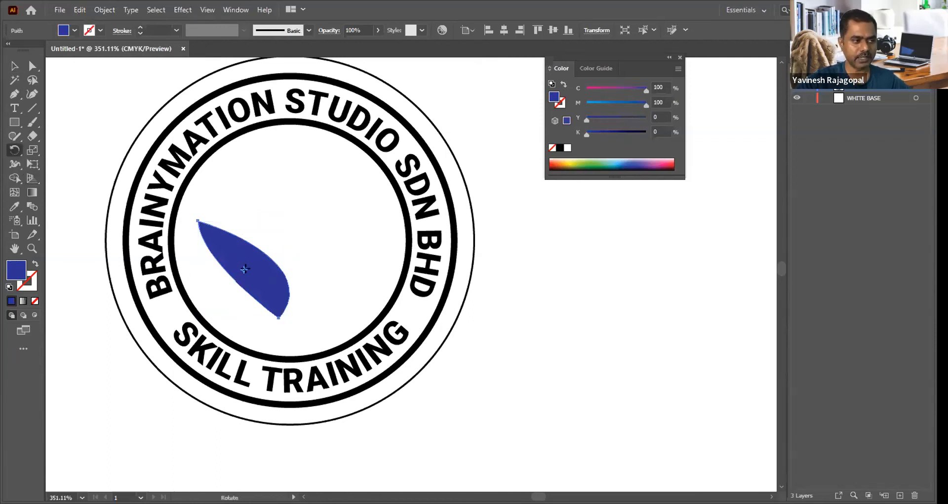
pyautogui.moveTo(286, 216); pyautogui.dragTo(304, 245)
pyautogui.moveTo(242, 269); pyautogui.dragTo(262, 321)
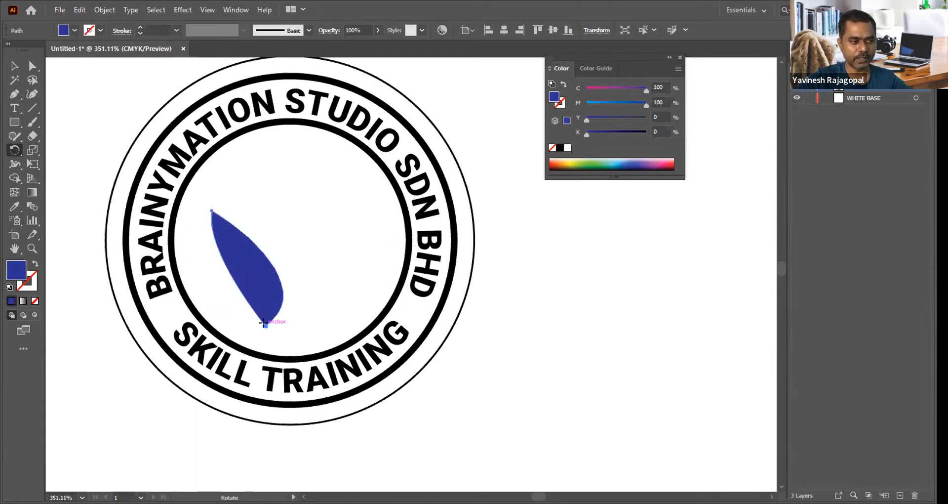
pyautogui.moveTo(298, 203); pyautogui.dragTo(280, 224)
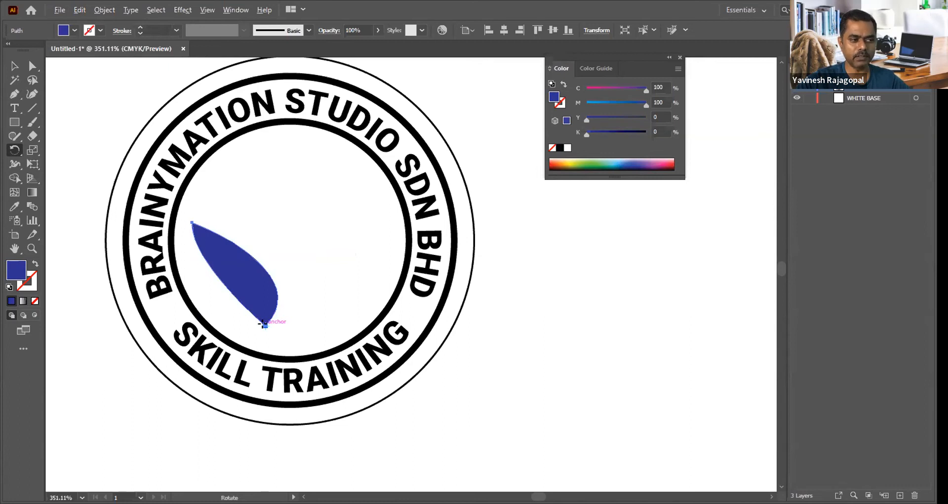
# Step: Create a copy of the petal rotated by -15° around its lower tip
pyautogui.keyDown('alt'); pyautogui.click(265, 325); pyautogui.keyUp('alt')
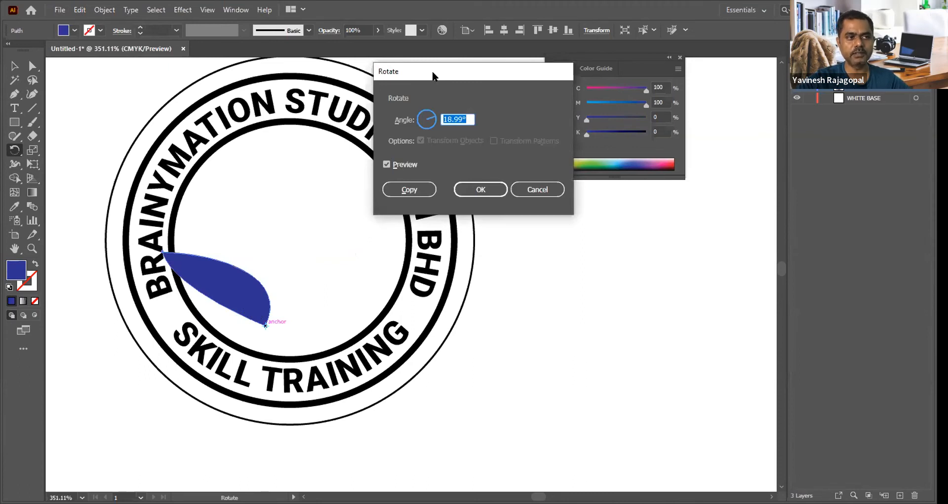
pyautogui.moveTo(433, 75); pyautogui.dragTo(433, 117)
pyautogui.write('23')
pyautogui.press('Tab')
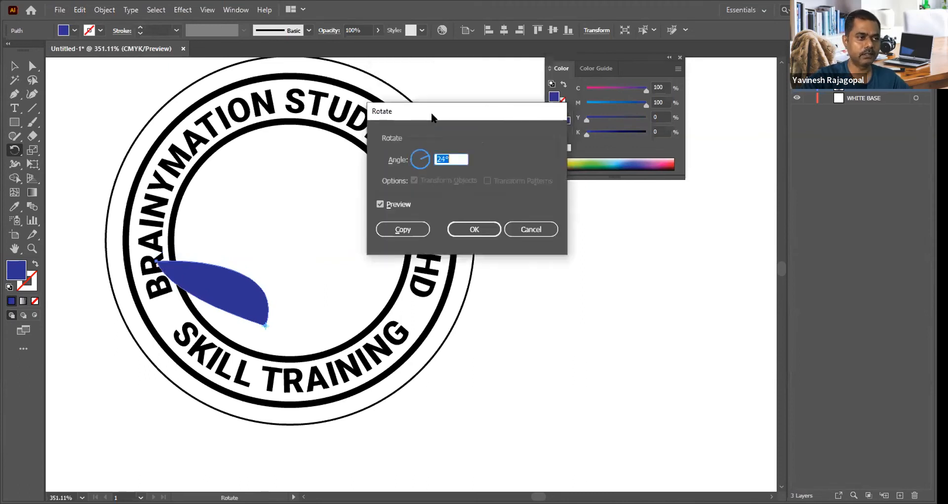
pyautogui.press('Down')
pyautogui.press('Down')
pyautogui.press('Down')
pyautogui.press('Down')
pyautogui.press('Down')
pyautogui.press('Down')
pyautogui.press('Down')
pyautogui.press('Down')
pyautogui.press('Down')
pyautogui.press('Down')
pyautogui.press('Down')
pyautogui.press('Down')
pyautogui.press('Down')
pyautogui.press('Down')
pyautogui.press('Down')
pyautogui.press('Down')
pyautogui.press('Down')
pyautogui.press('Down')
pyautogui.press('Down')
pyautogui.press('Down')
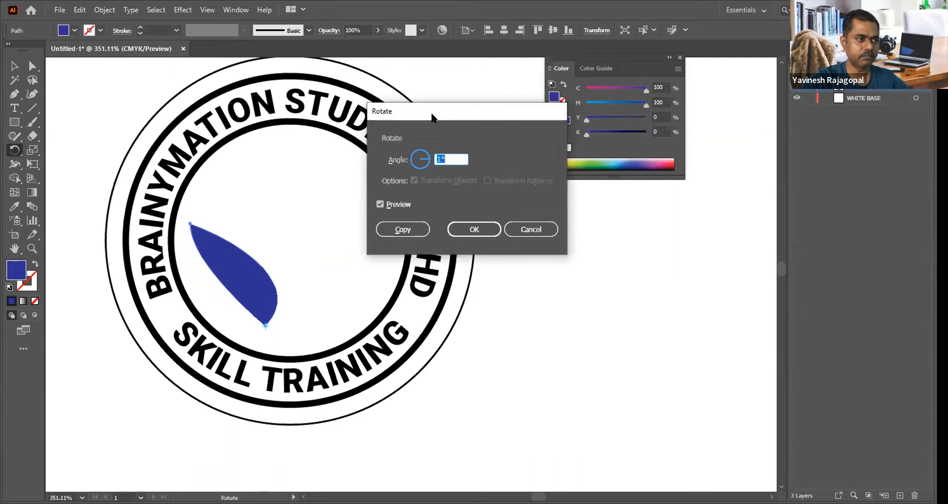
pyautogui.press('Down')
pyautogui.press('Down')
pyautogui.press('Down')
pyautogui.press('Down')
pyautogui.press('Down')
pyautogui.press('Down')
pyautogui.press('Down')
pyautogui.press('Down')
pyautogui.press('Down')
pyautogui.press('Down')
pyautogui.press('Down')
pyautogui.press('Down')
pyautogui.press('Down')
pyautogui.press('Down')
pyautogui.press('Down')
pyautogui.press('Down')
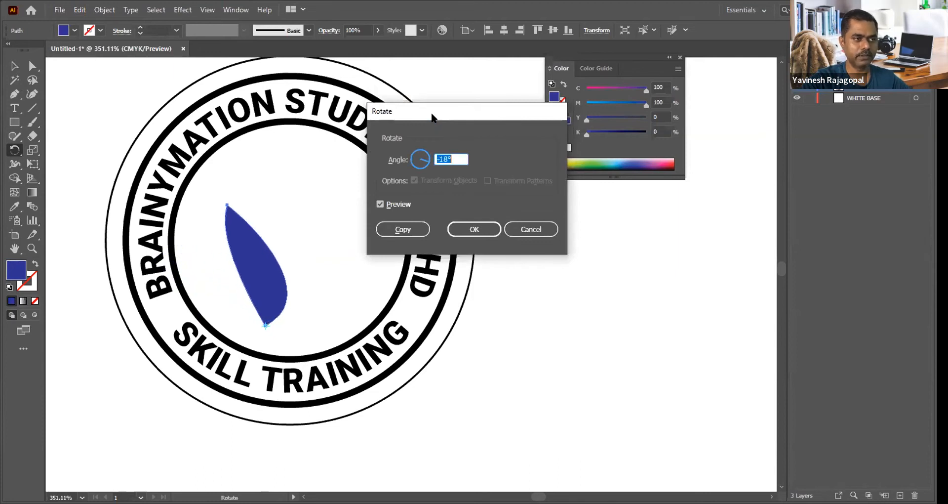
pyautogui.press('Up')
pyautogui.press('Up')
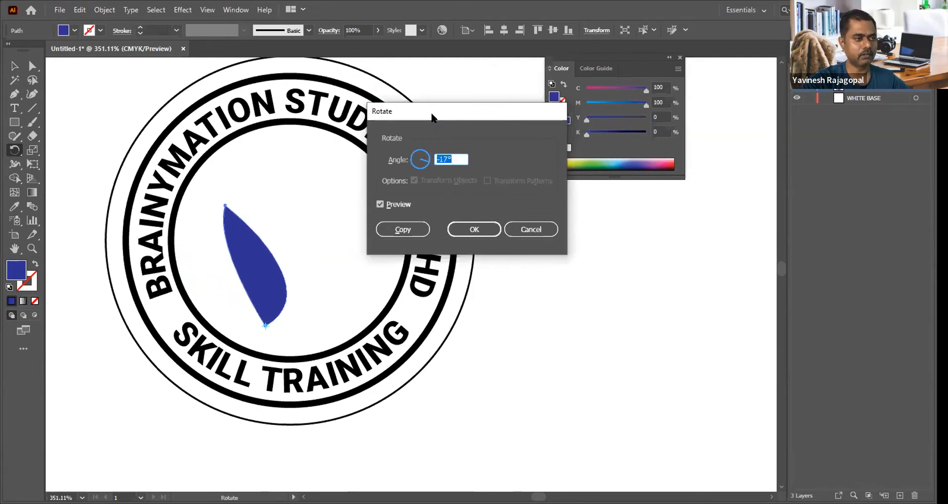
pyautogui.press('Up')
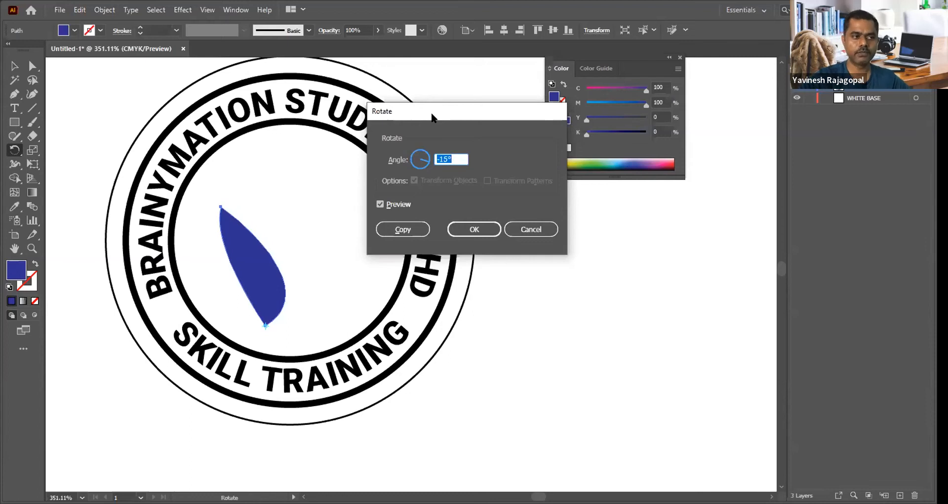
pyautogui.click(394, 228)
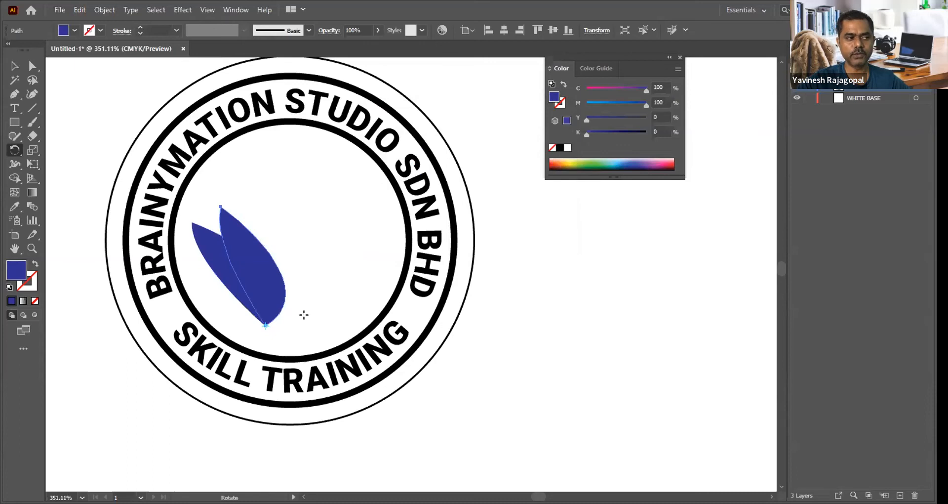
# Step: Repeat the rotated copy six more times to build a fan of eight petals
pyautogui.press('v')
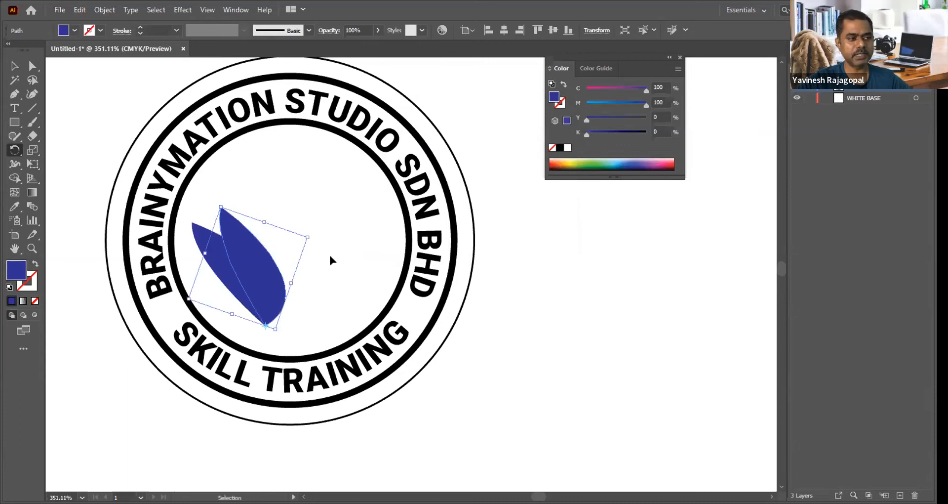
pyautogui.hotkey('ctrl', 'd')
pyautogui.hotkey('ctrl', 'd')
pyautogui.hotkey('ctrl', 'd')
pyautogui.hotkey('ctrl', 'd')
pyautogui.hotkey('ctrl', 'd')
pyautogui.hotkey('ctrl', 'd')
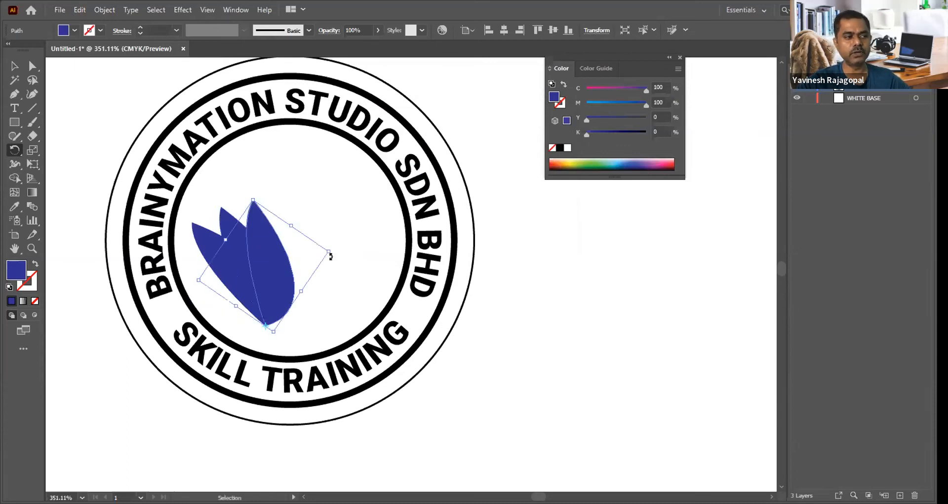
pyautogui.press('r')
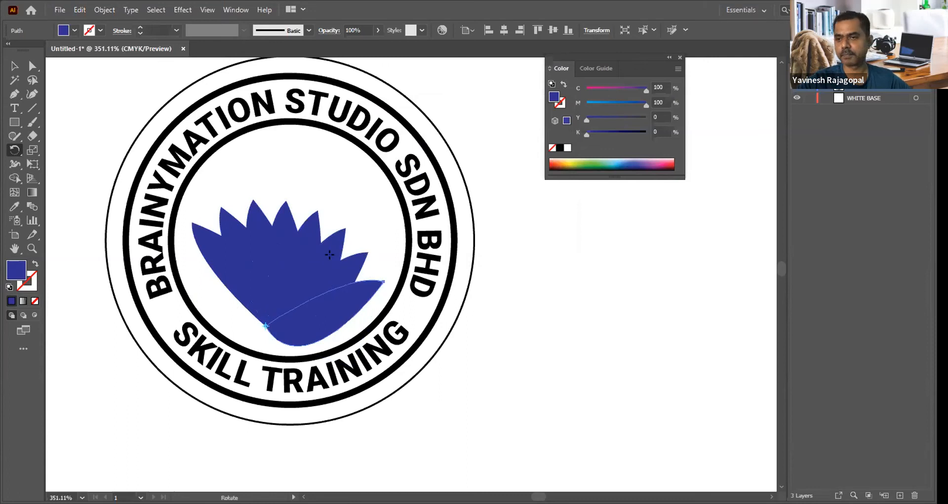
pyautogui.press('v')
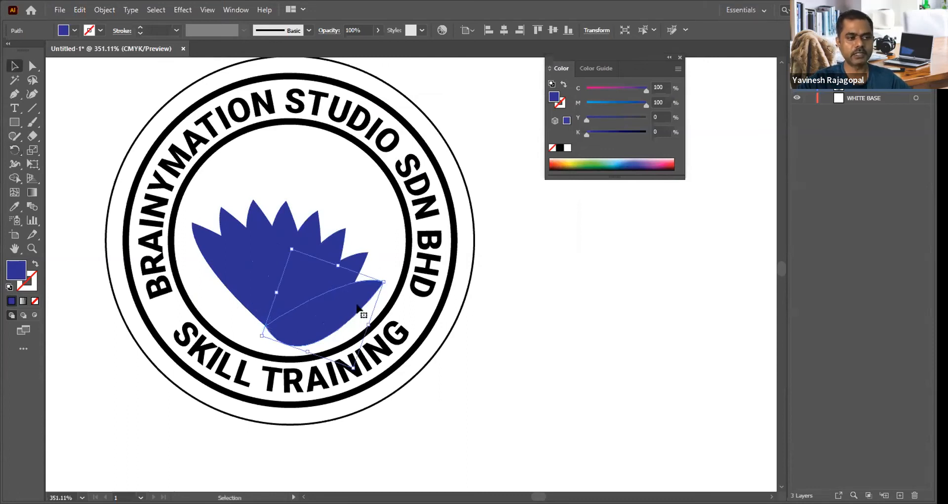
# Step: Set the lowest petal's magenta to 52 and recolour the second, third and fourth petals in progressively lighter blues by lowering their magenta
pyautogui.click(617, 103)
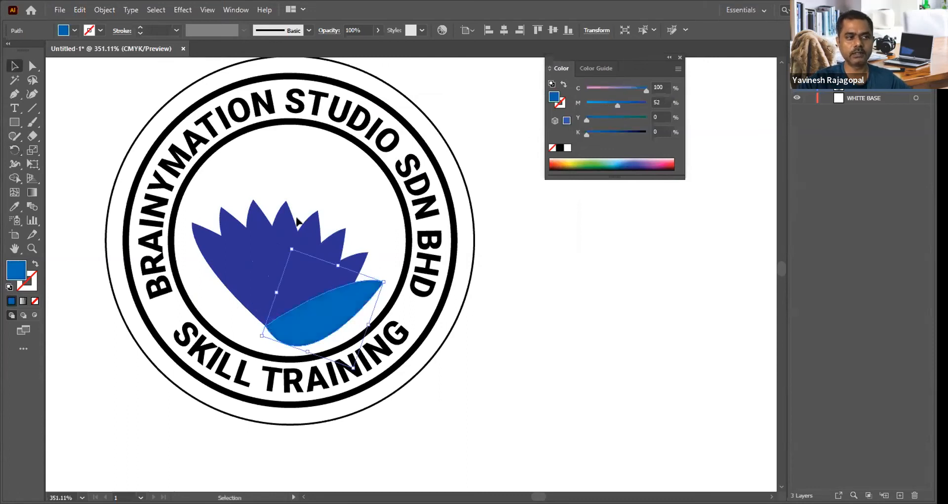
pyautogui.click(230, 230)
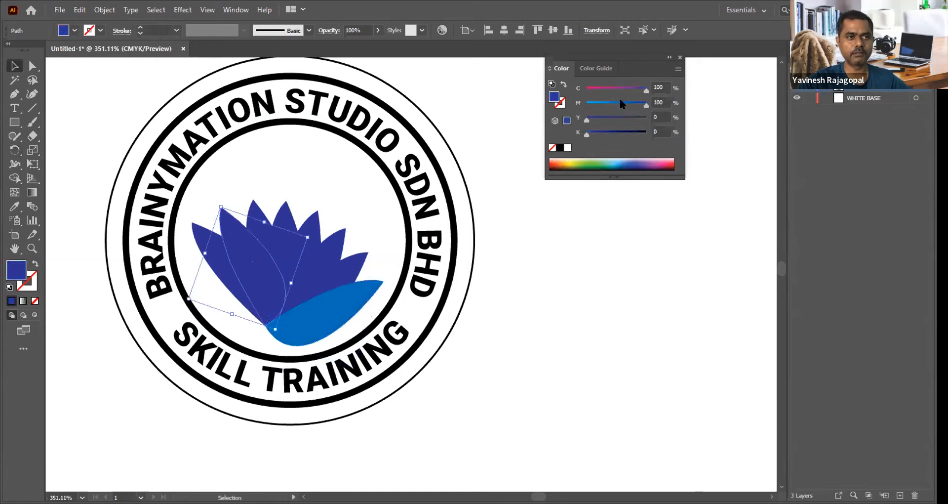
pyautogui.click(620, 103)
pyautogui.click(259, 207)
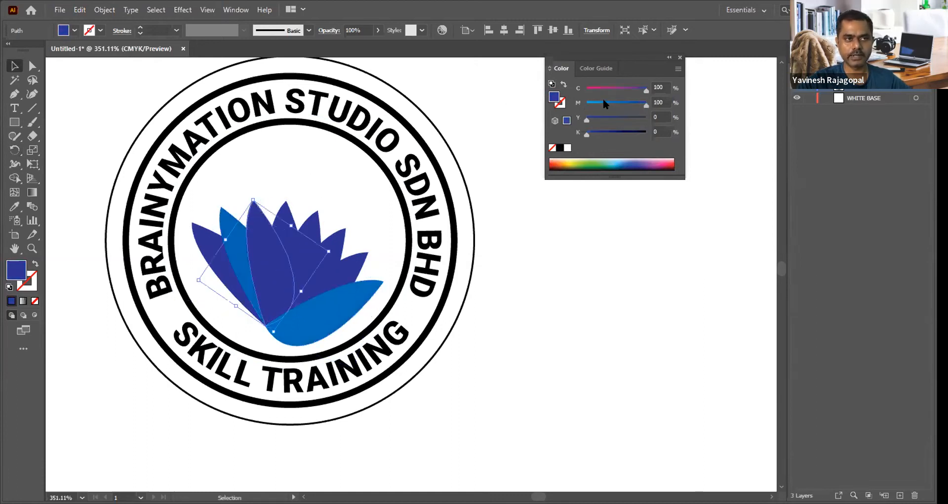
pyautogui.click(595, 103)
pyautogui.click(285, 211)
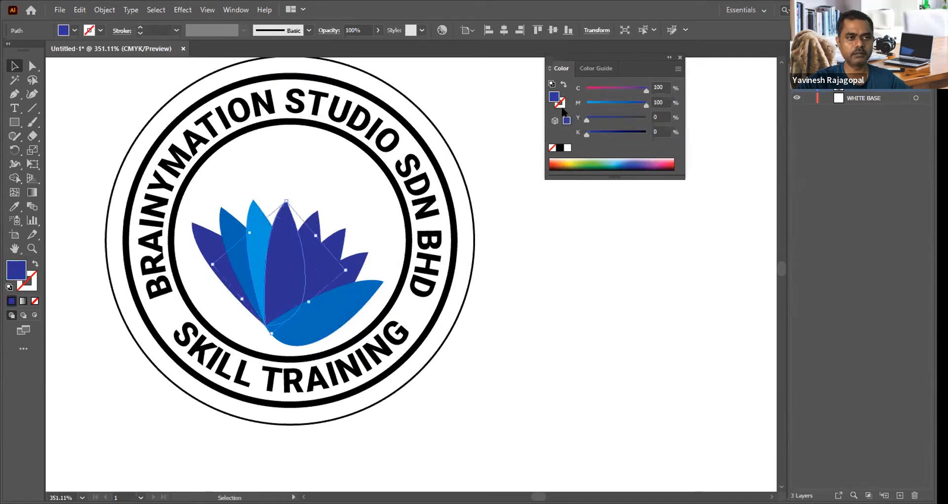
pyautogui.click(599, 103)
# Step: Recolour the fifth petal to C 71, M 0 and the sixth petal to C 50, M 0
pyautogui.click(316, 229)
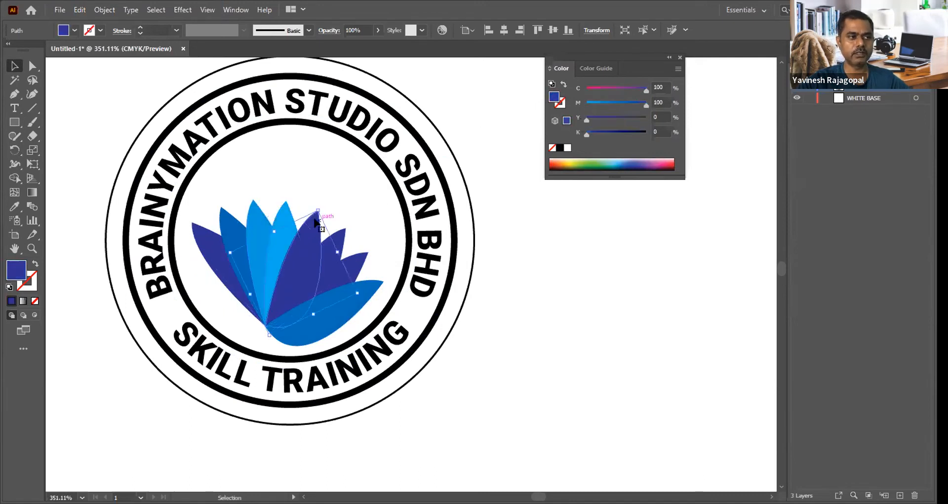
pyautogui.moveTo(626, 103); pyautogui.dragTo(560, 101)
pyautogui.click(628, 88)
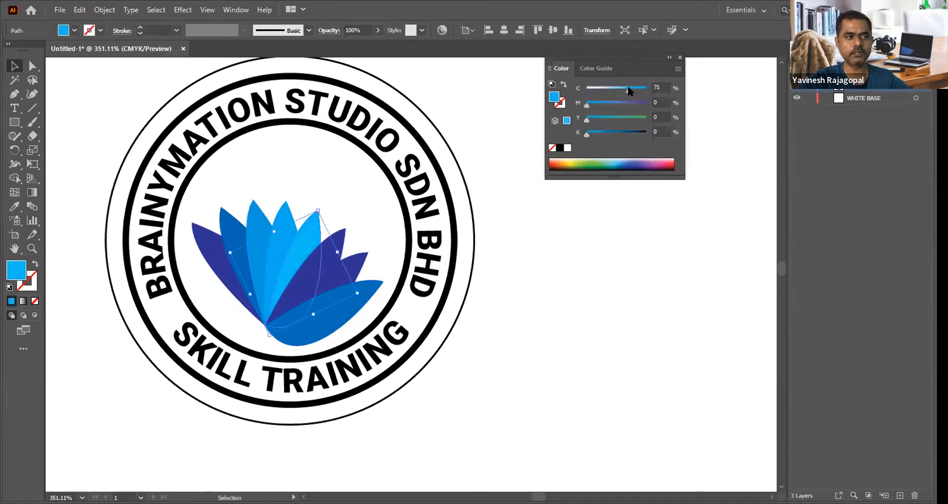
pyautogui.click(339, 235)
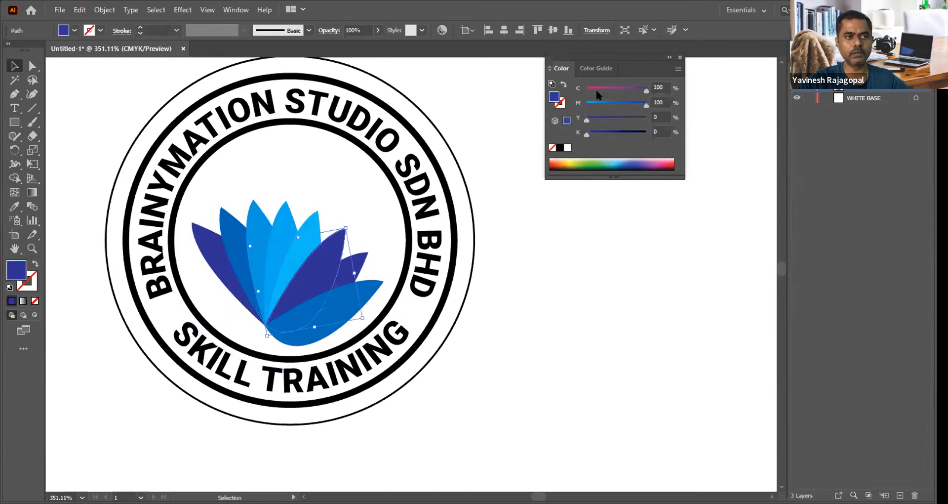
pyautogui.moveTo(597, 102); pyautogui.dragTo(549, 102)
pyautogui.click(615, 88)
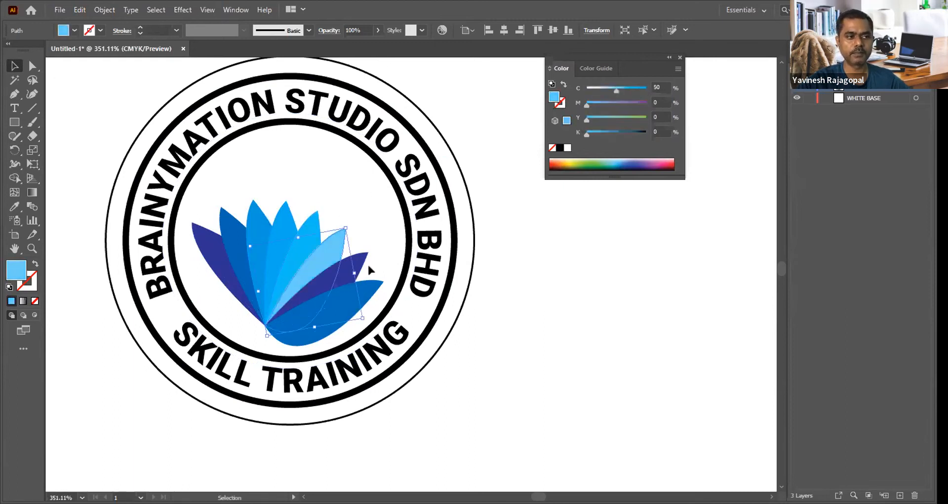
# Step: Give the seventh petal a pale blue fill and set the last petal's fill to C 21, M 0, Y 0, K 0
pyautogui.click(368, 262)
pyautogui.moveTo(606, 102); pyautogui.dragTo(583, 103)
pyautogui.click(601, 88)
pyautogui.click(370, 292)
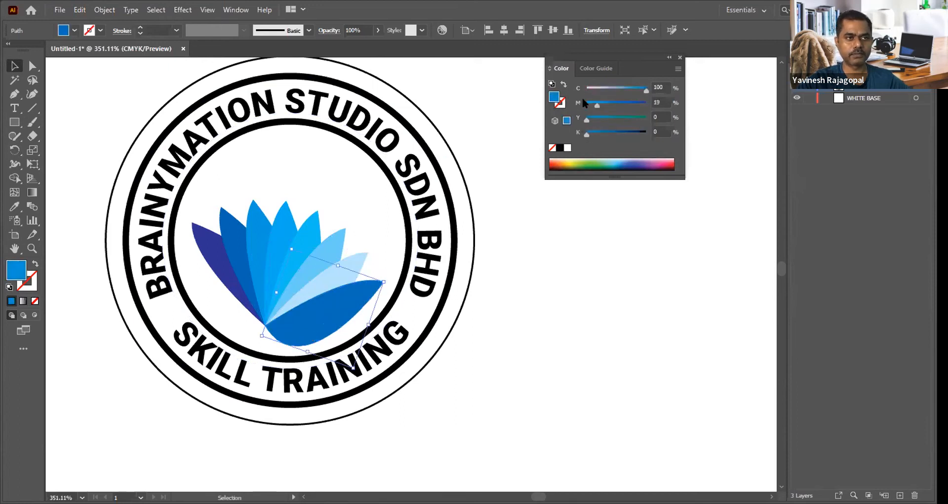
pyautogui.click(595, 88)
pyautogui.click(598, 88)
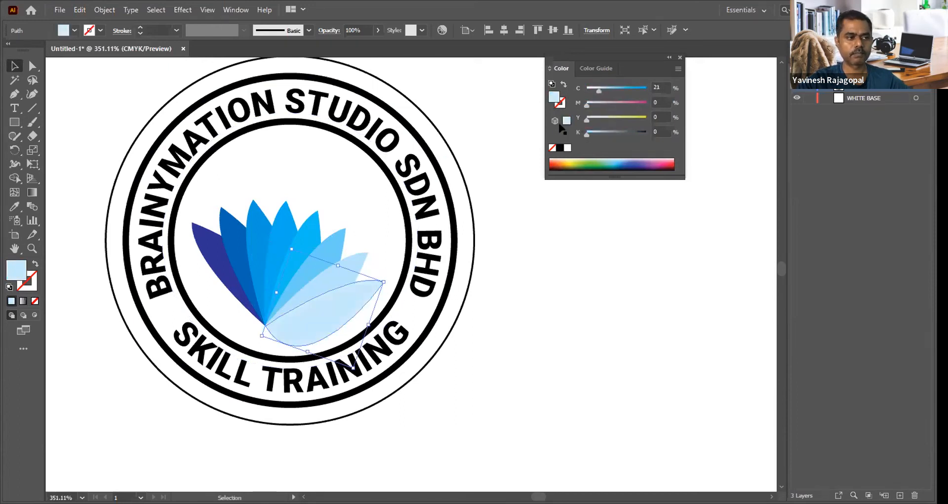
pyautogui.click(255, 191)
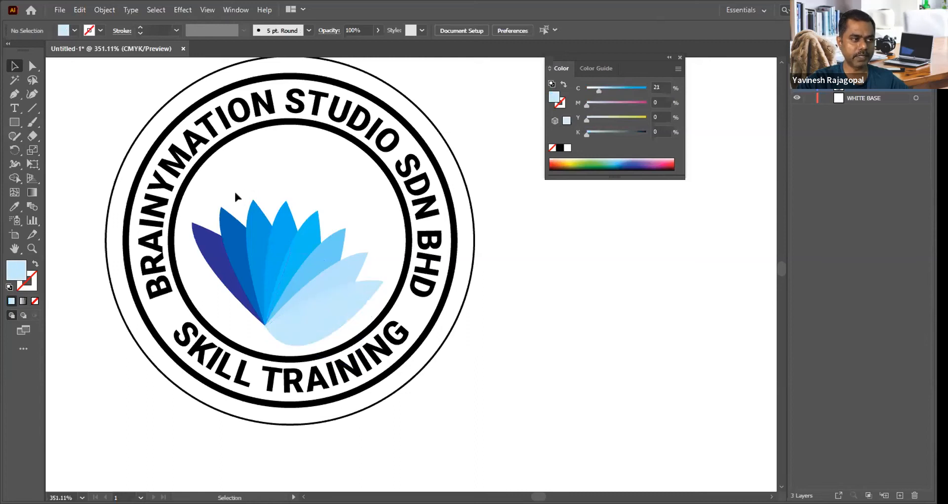
# Step: Select all eight petals together, move them up inside the inner circle and enlarge them slightly
pyautogui.click(215, 261)
pyautogui.keyDown('shift'); pyautogui.click(228, 232); pyautogui.keyUp('shift')
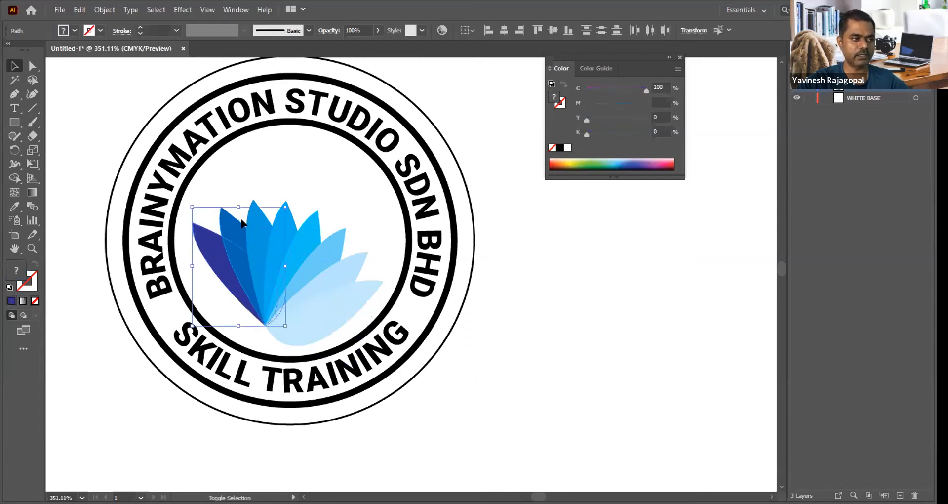
pyautogui.keyDown('shift'); pyautogui.click(253, 212); pyautogui.keyUp('shift')
pyautogui.keyDown('shift'); pyautogui.click(342, 296); pyautogui.keyUp('shift')
pyautogui.keyDown('shift'); pyautogui.click(348, 260); pyautogui.keyUp('shift')
pyautogui.keyDown('shift'); pyautogui.click(328, 243); pyautogui.keyUp('shift')
pyautogui.keyDown('shift'); pyautogui.click(303, 222); pyautogui.keyUp('shift')
pyautogui.moveTo(264, 266); pyautogui.dragTo(272, 225)
pyautogui.moveTo(386, 313); pyautogui.dragTo(395, 324)
pyautogui.click(621, 319)
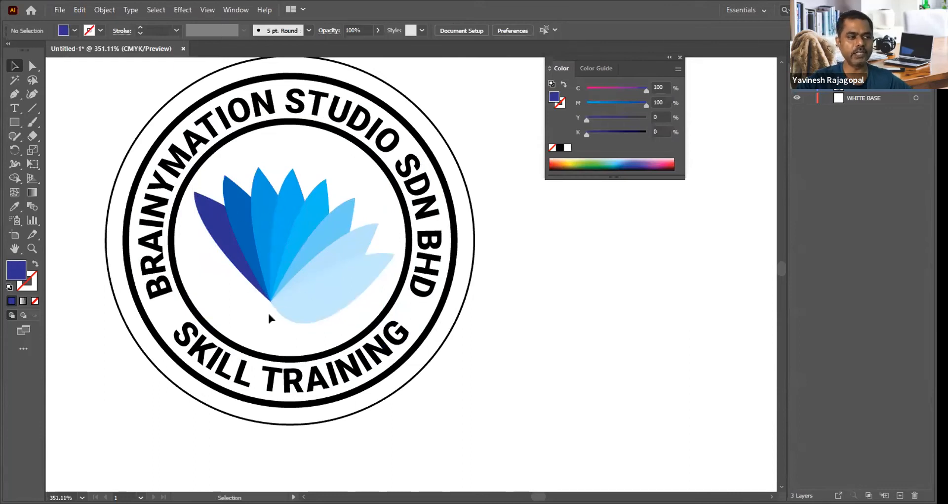
# Step: Delete all the blue petals so the inner circle of the stamp is empty
pyautogui.click(276, 290)
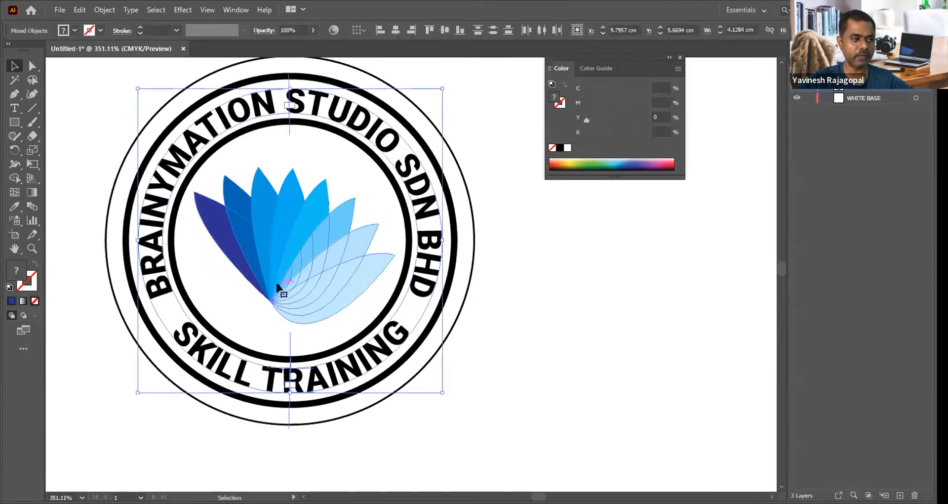
pyautogui.click(275, 286)
pyautogui.click(308, 288)
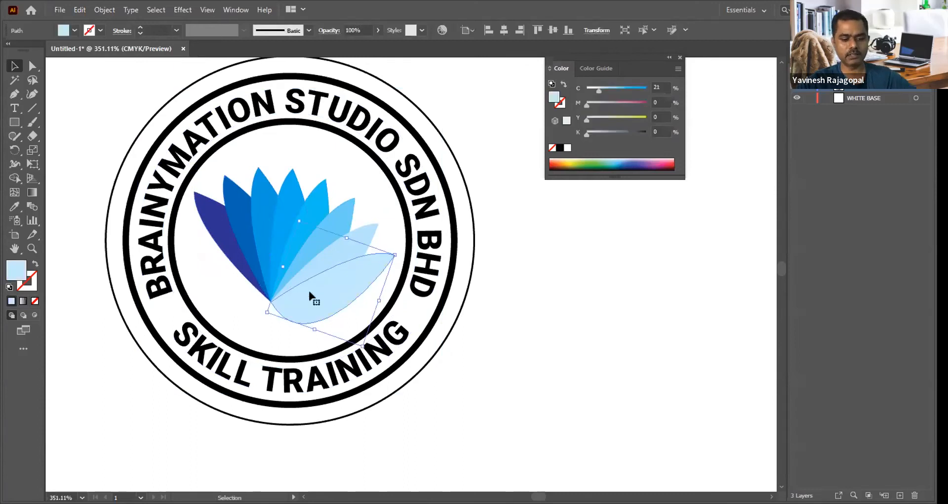
pyautogui.hotkey('ctrl', 'z')
pyautogui.hotkey('ctrl', 'z')
pyautogui.hotkey('ctrl', 'z')
pyautogui.hotkey('ctrl', 'z')
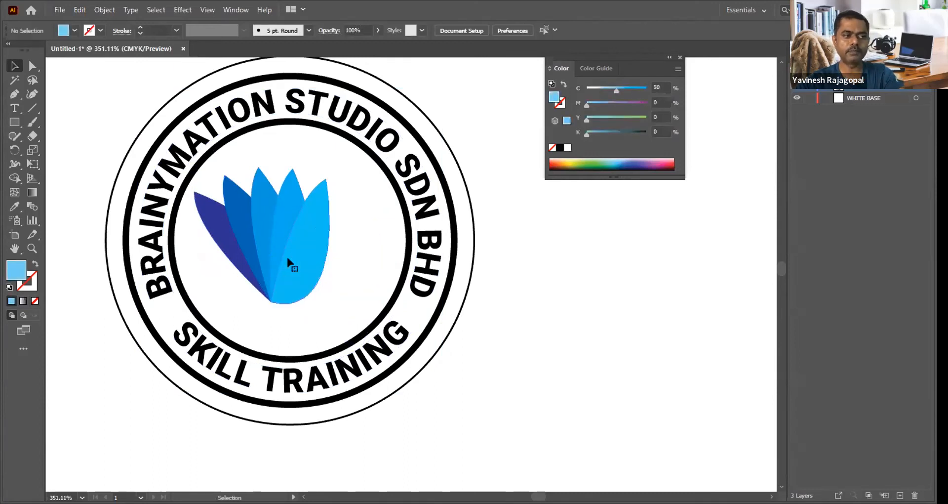
pyautogui.hotkey('ctrl', 'z')
pyautogui.hotkey('ctrl', 'z')
pyautogui.hotkey('ctrl', 'z')
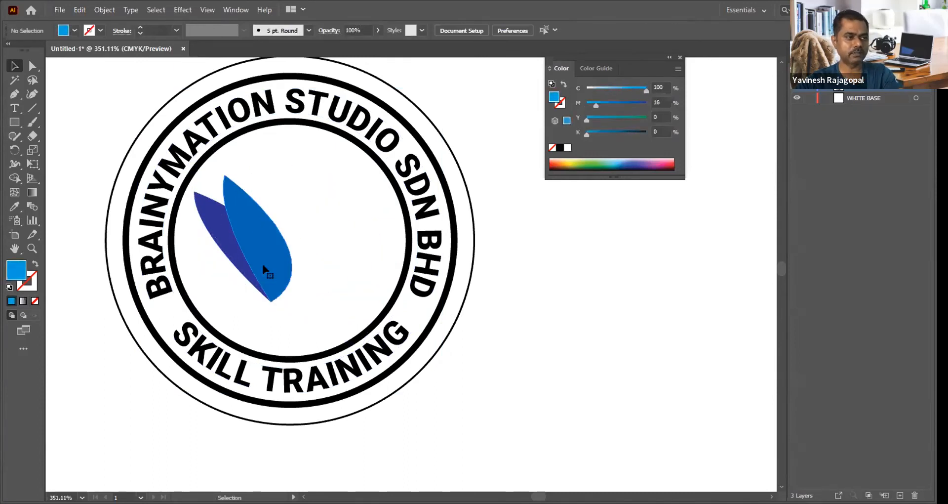
pyautogui.hotkey('ctrl', 'z')
pyautogui.hotkey('ctrl', 'z')
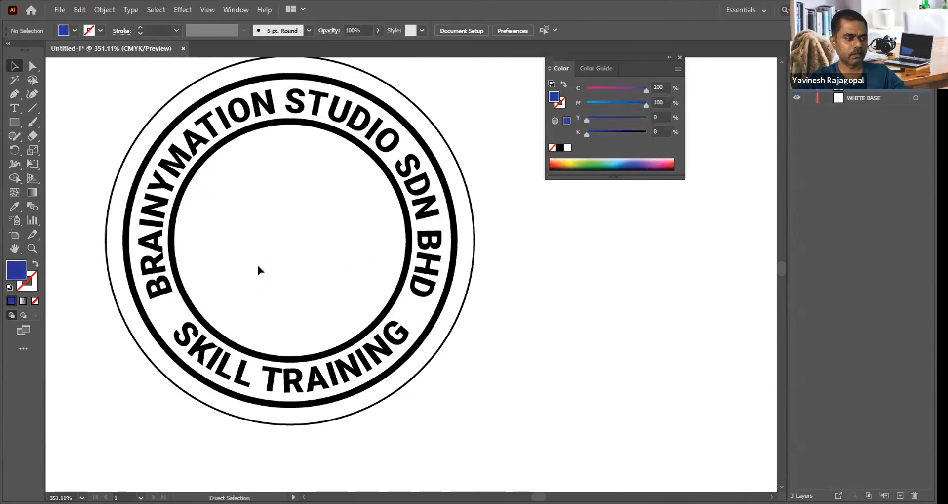
pyautogui.hotkey('ctrl', 'z')
pyautogui.press('Delete')
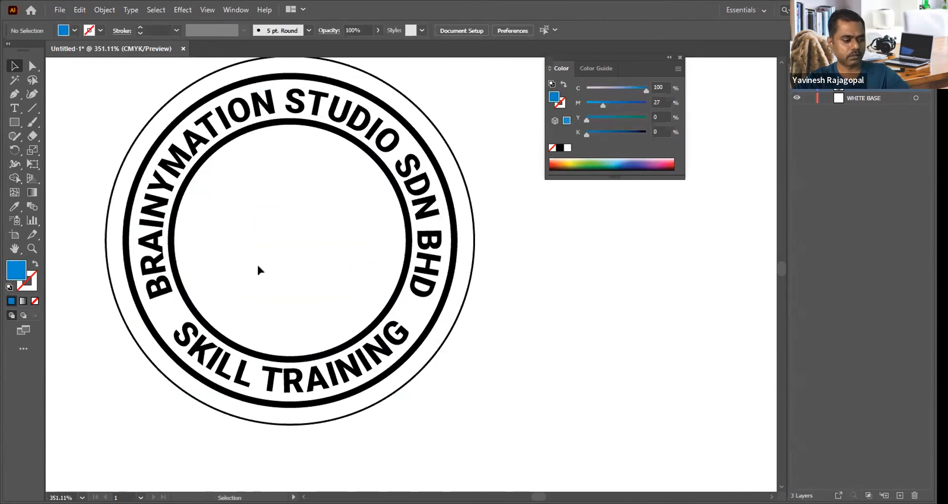
# Step: Add the text BR in the middle of the stamp and enlarge it to about 68 pt to fill the inner circle
pyautogui.press('t')
pyautogui.click(259, 264)
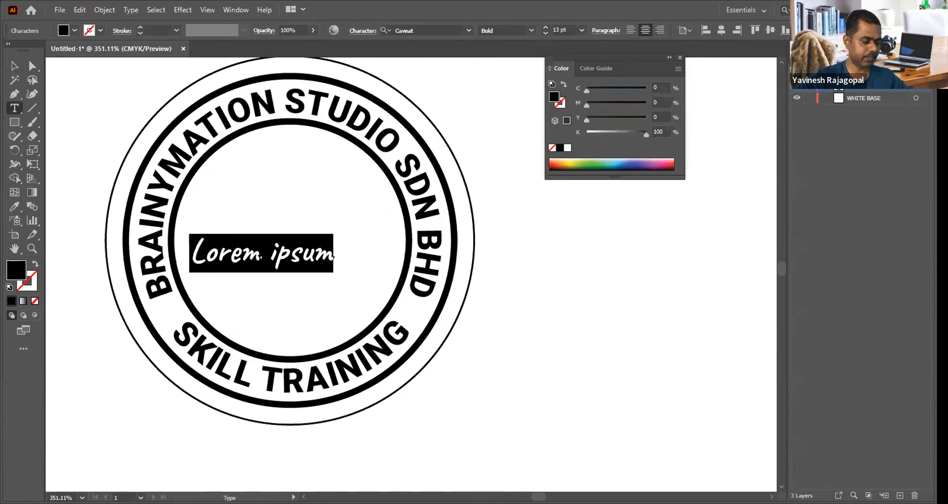
pyautogui.write('BR')
pyautogui.press('Escape')
pyautogui.moveTo(283, 233); pyautogui.dragTo(375, 142)
pyautogui.moveTo(246, 269); pyautogui.dragTo(176, 340)
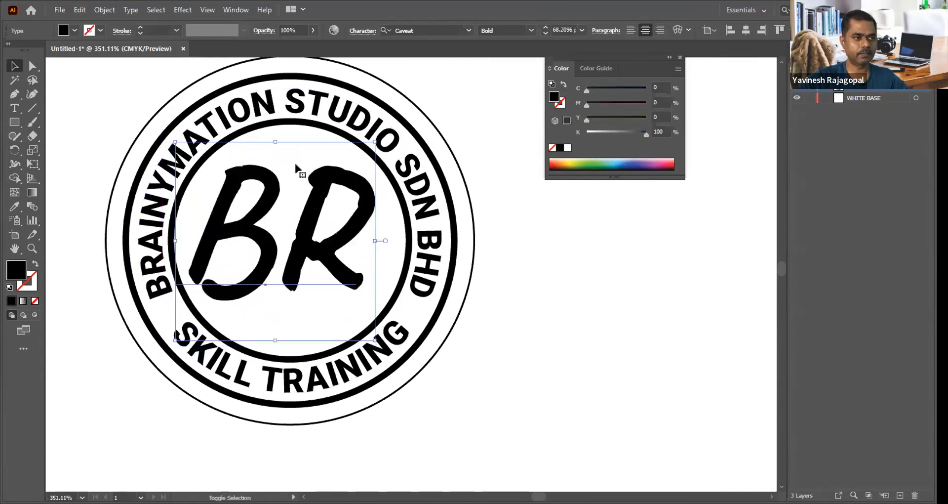
pyautogui.moveTo(304, 208); pyautogui.dragTo(310, 214)
pyautogui.click(605, 299)
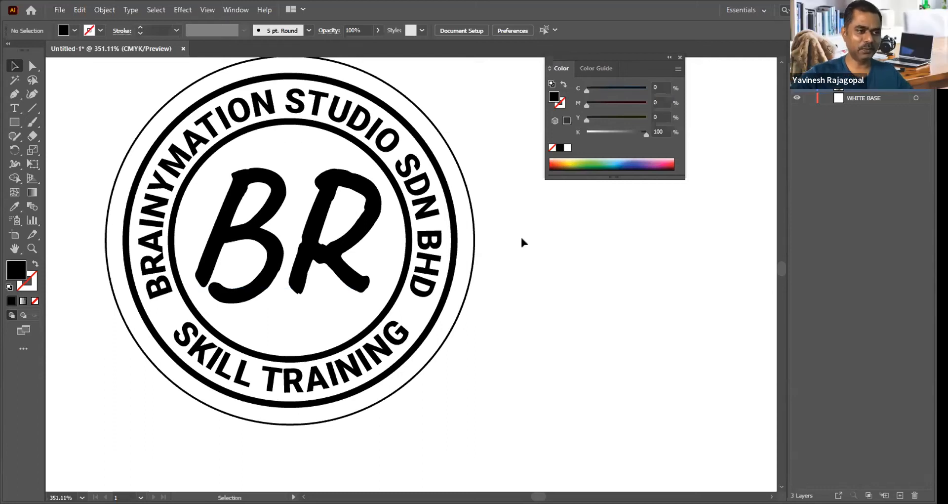
# Step: Delete the WHITE BASE layer and the other extra layer, keeping only the artwork layer
pyautogui.hotkey('ctrl', '-')
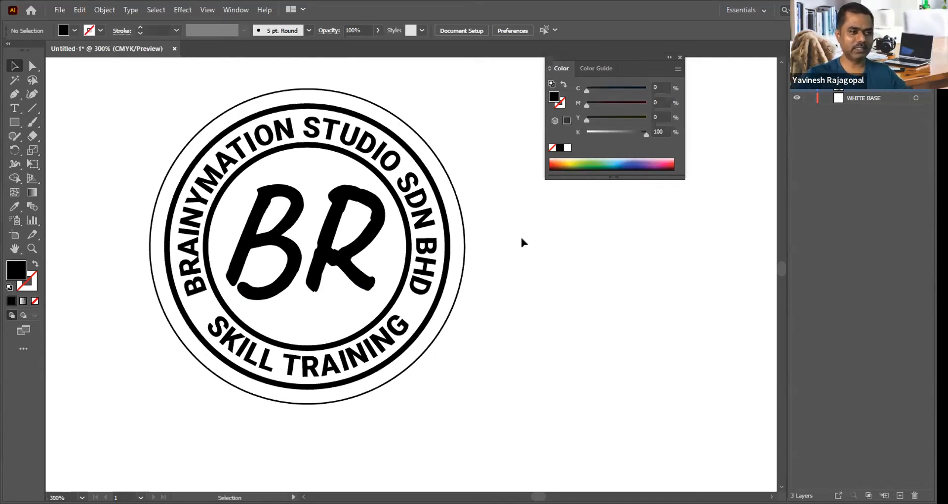
pyautogui.moveTo(575, 277); pyautogui.dragTo(533, 288)
pyautogui.click(884, 97)
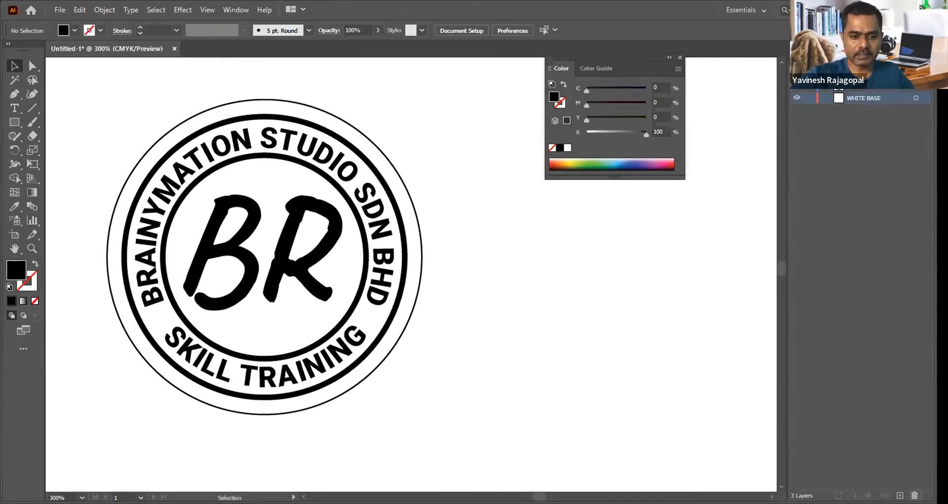
pyautogui.click(914, 494)
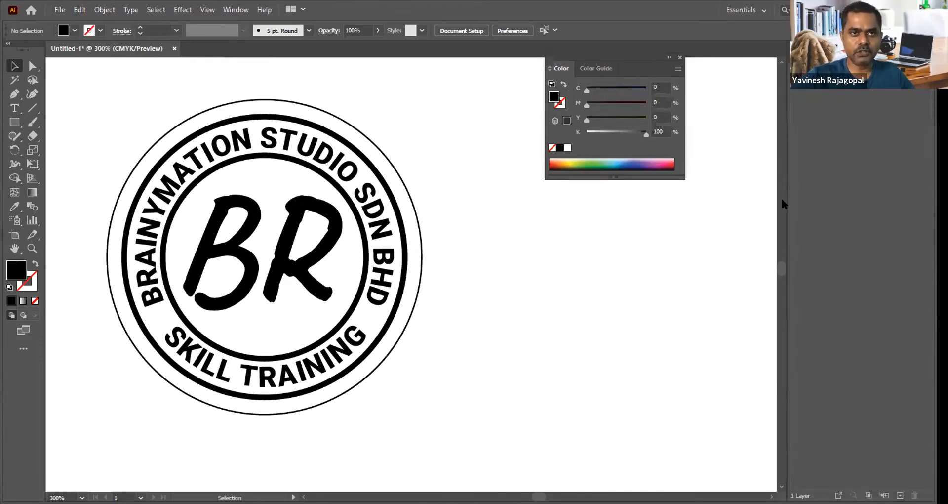
pyautogui.click(235, 10)
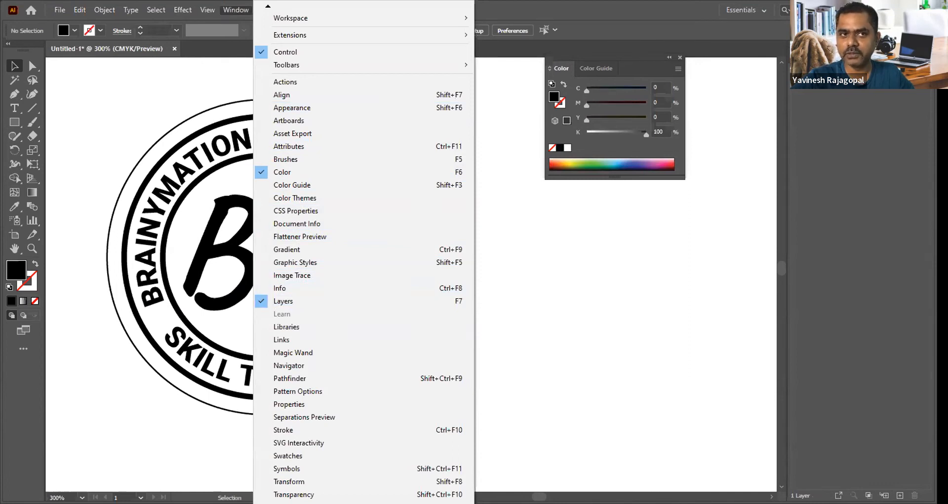
pyautogui.click(600, 233)
# Step: Cut the thin outer 5 cm circle and paste it in place on a new layer named Diecut
pyautogui.click(252, 101)
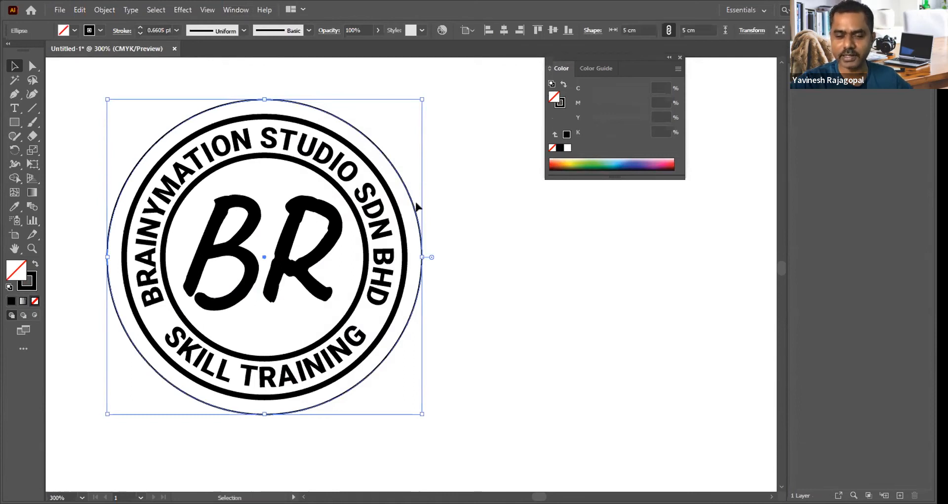
pyautogui.press('a')
pyautogui.press('Delete')
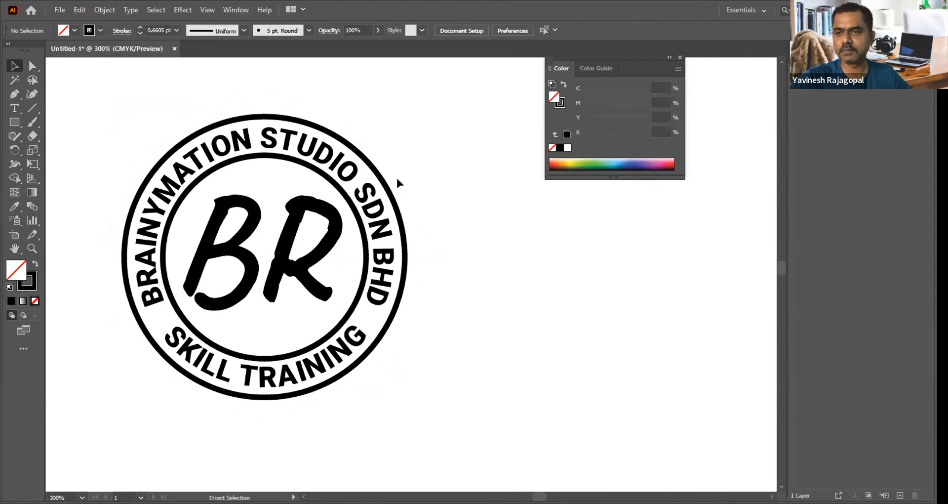
pyautogui.press('v')
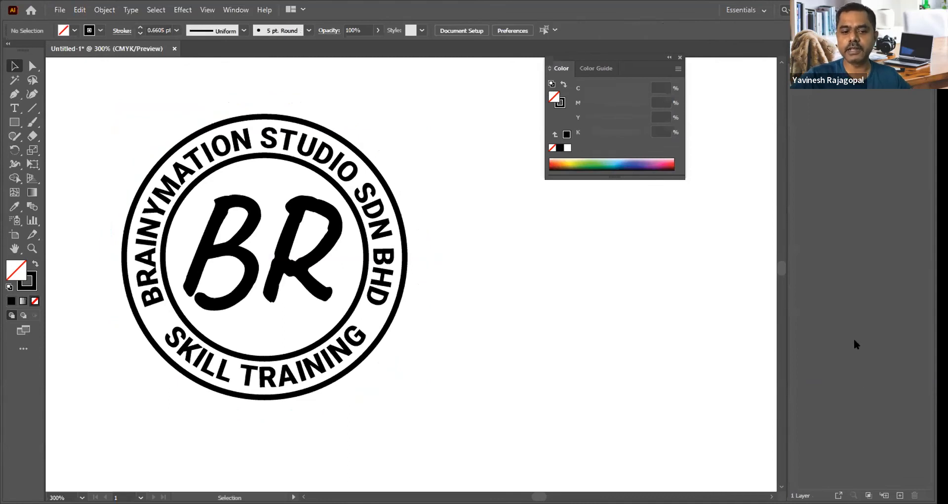
pyautogui.click(899, 496)
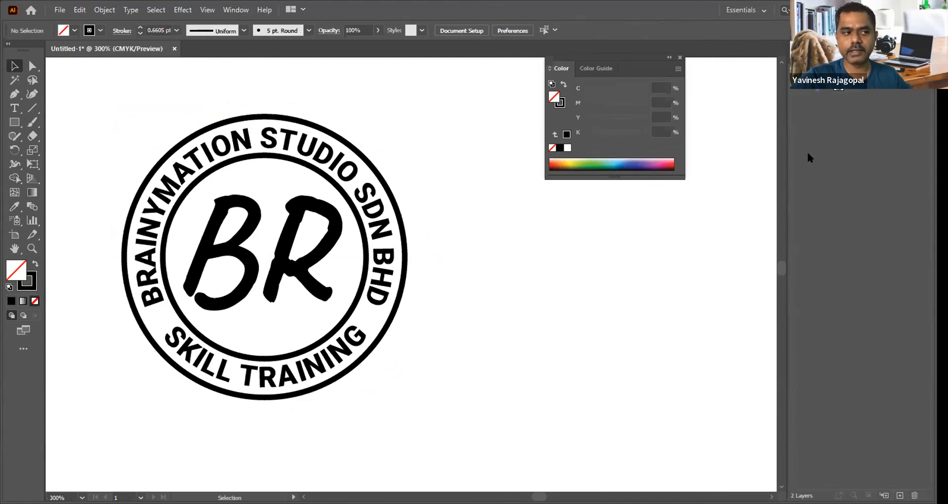
pyautogui.hotkey('ctrl', 'f')
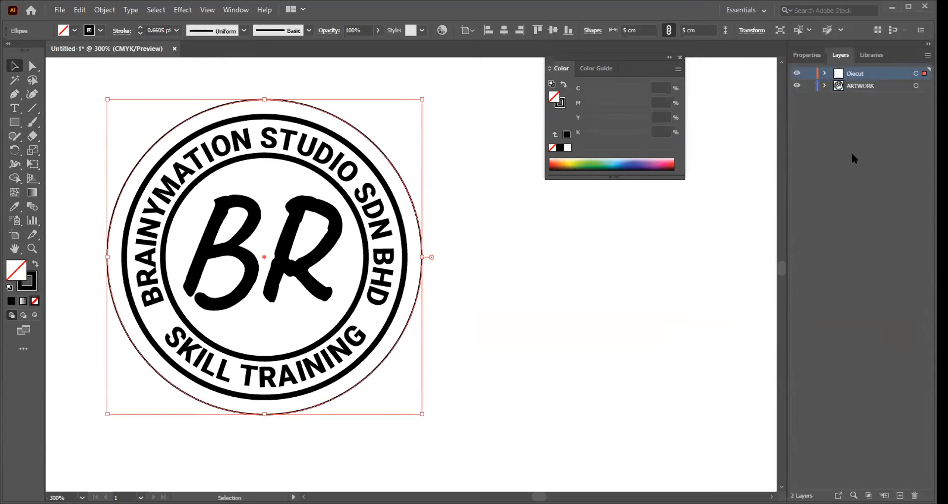
# Step: Undo the paste, the new Diecut layer and the cut of the outer circle, and deselect the circle
pyautogui.press('Delete')
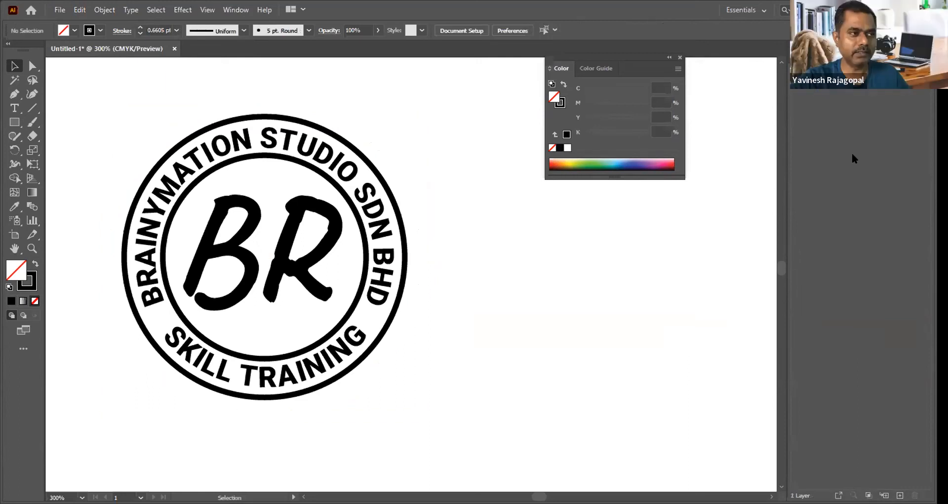
pyautogui.hotkey('ctrl', 'z')
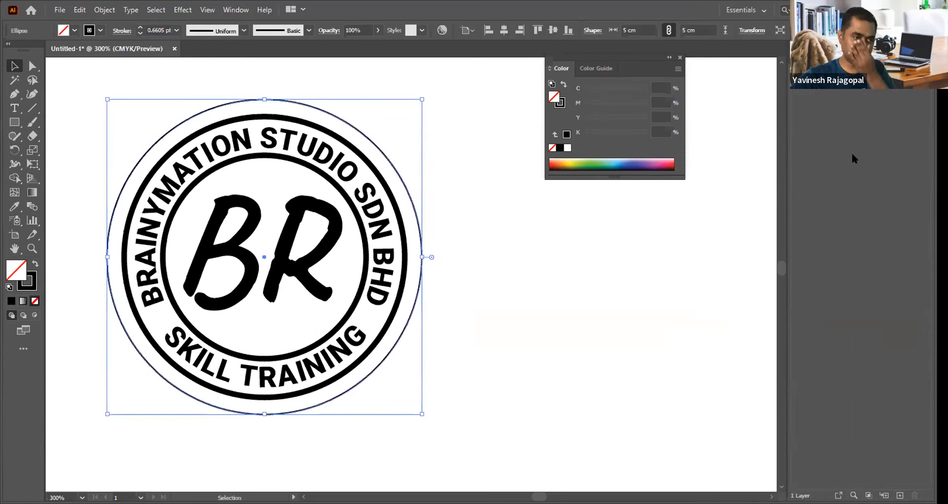
pyautogui.click(492, 121)
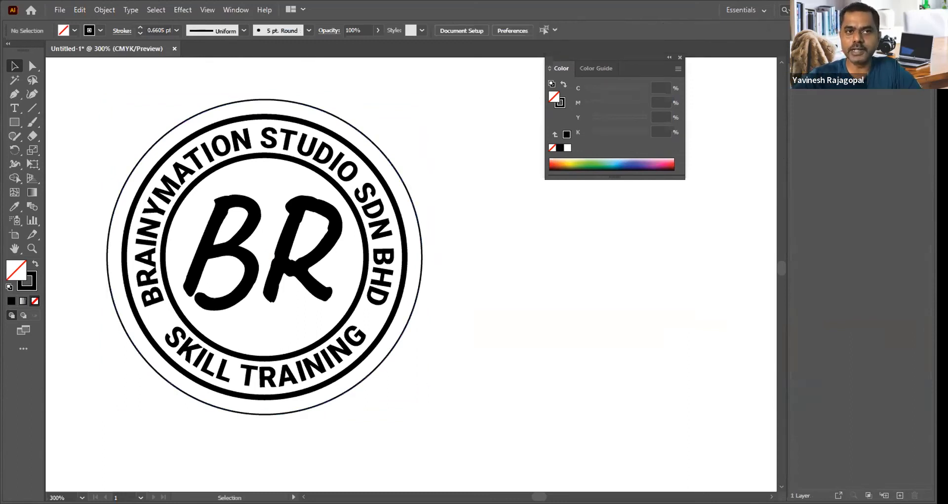
pyautogui.click(236, 9)
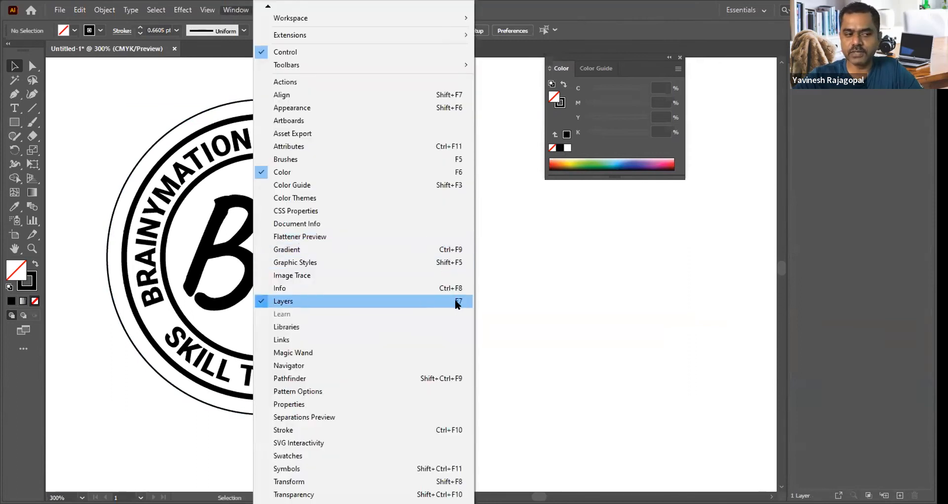
pyautogui.click(856, 139)
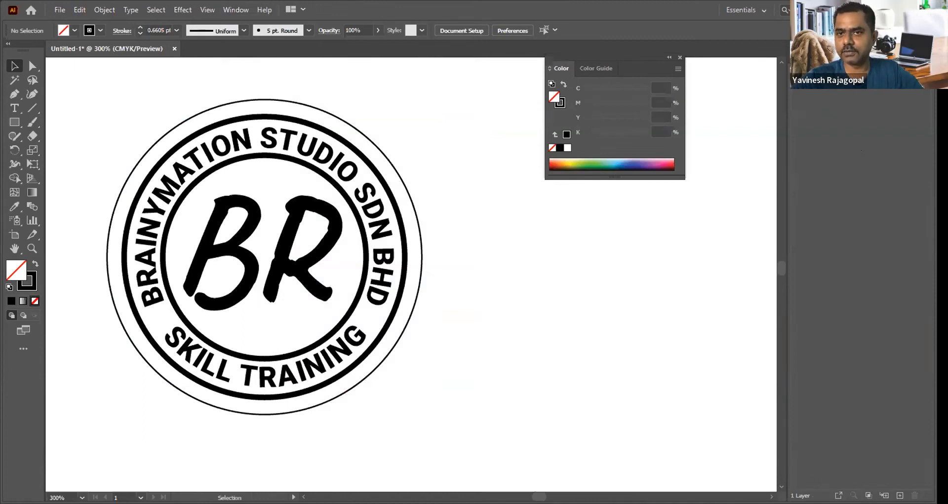
# Step: Cut the thin outer 5 cm circle and paste it in front at its original position on a new layer
pyautogui.click(229, 102)
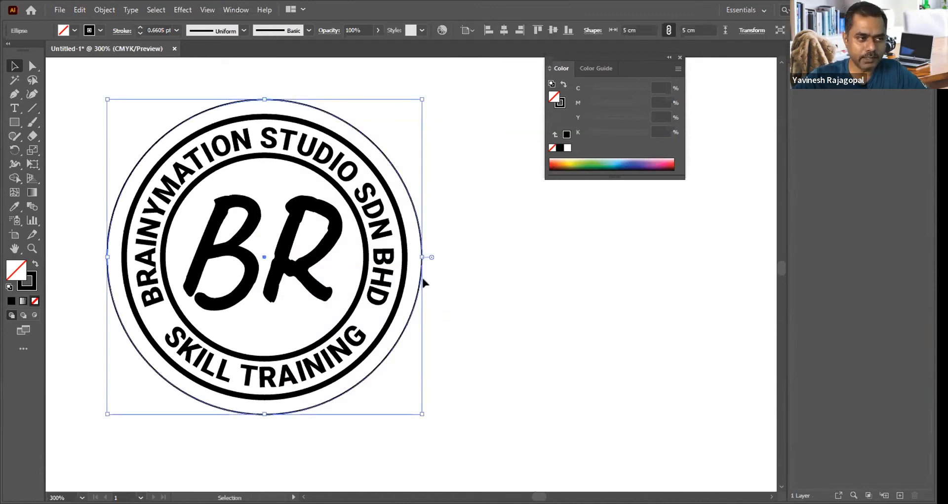
pyautogui.click(79, 10)
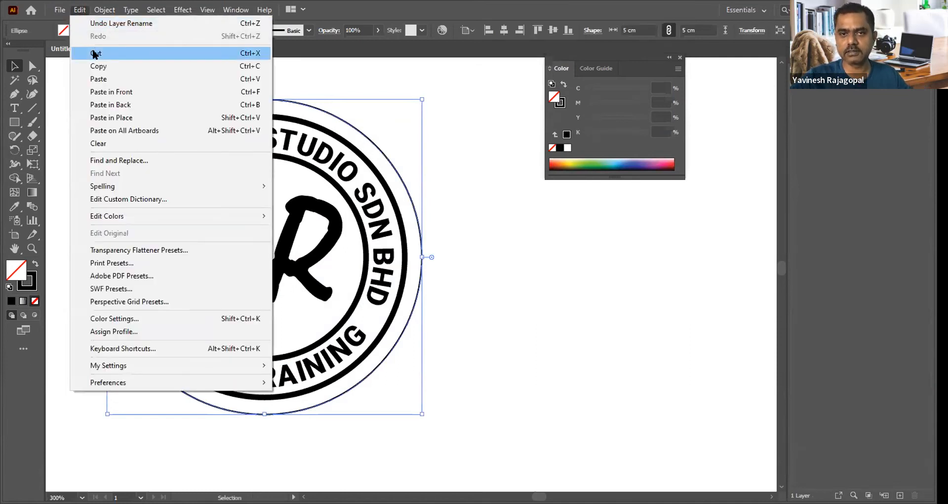
pyautogui.click(95, 54)
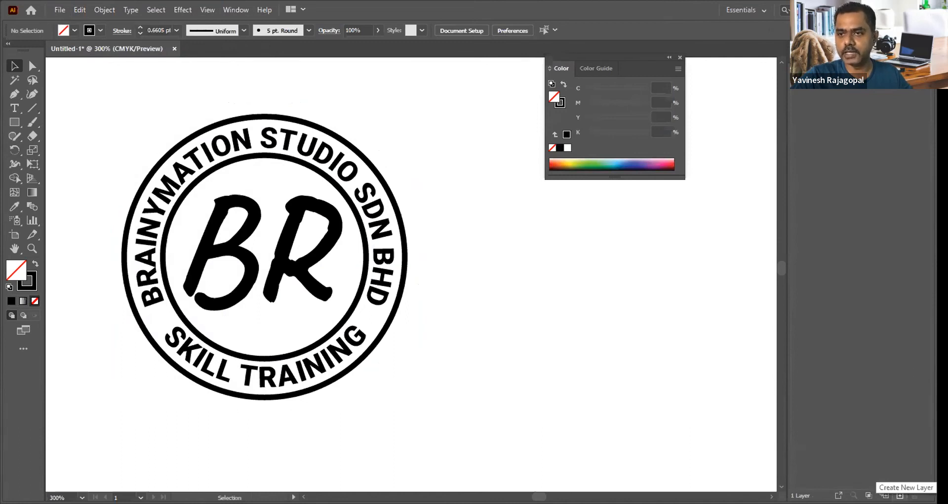
pyautogui.click(899, 494)
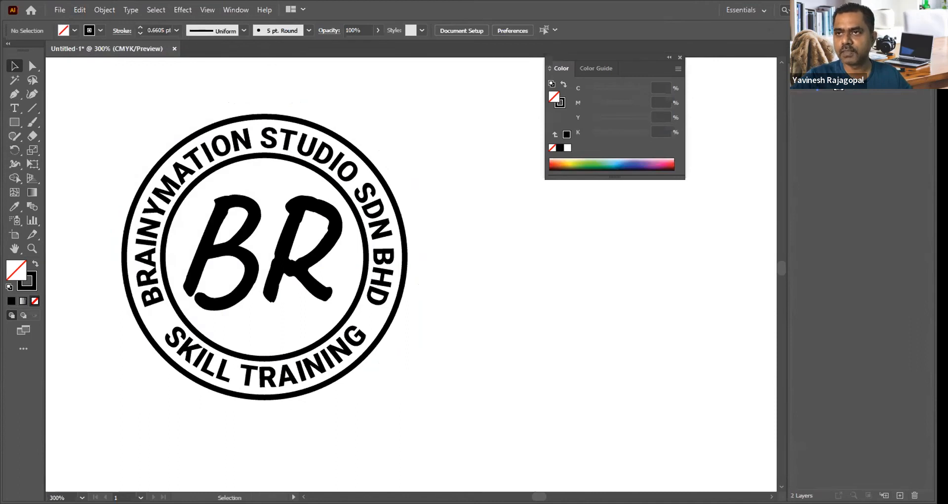
pyautogui.click(80, 10)
pyautogui.click(112, 86)
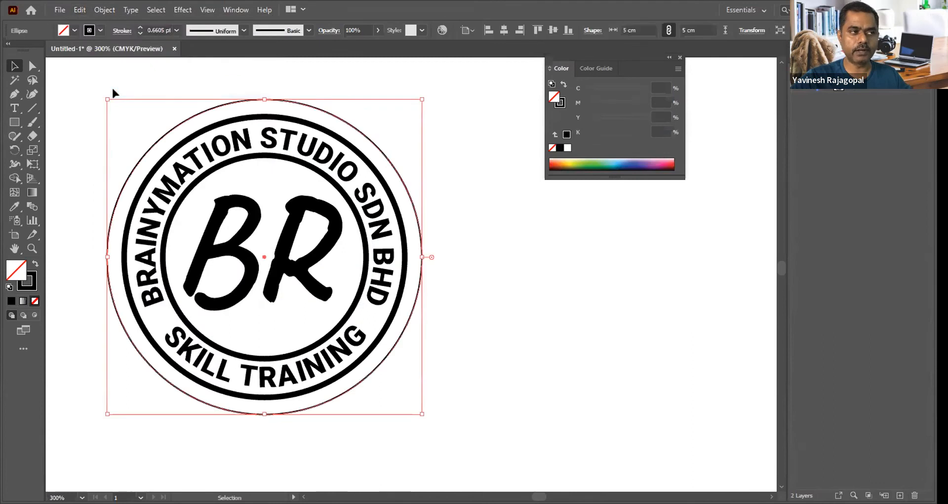
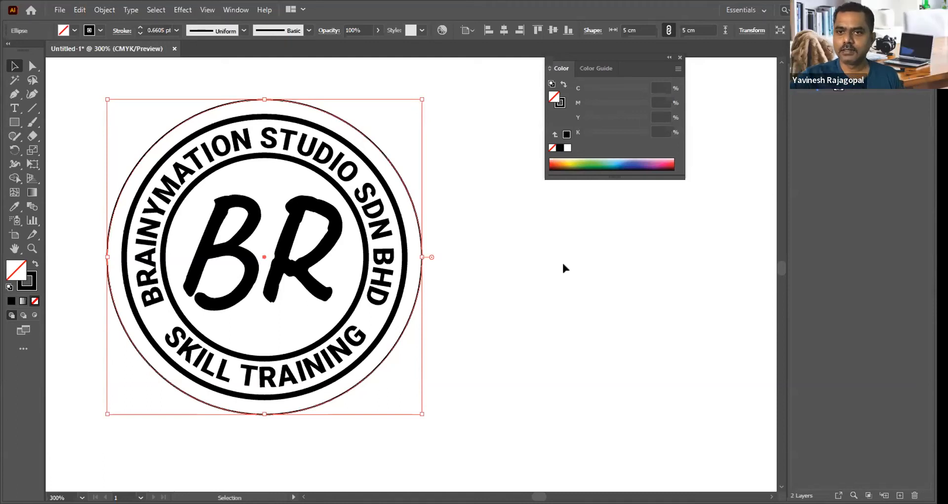
# Step: Select the inner logo artwork inside the thin outer circle and copy it
pyautogui.click(537, 241)
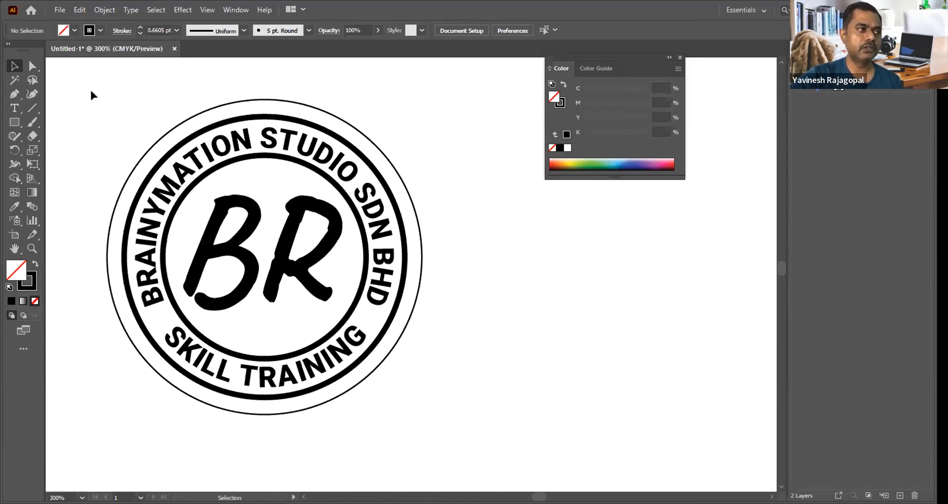
pyautogui.moveTo(79, 77); pyautogui.dragTo(472, 440)
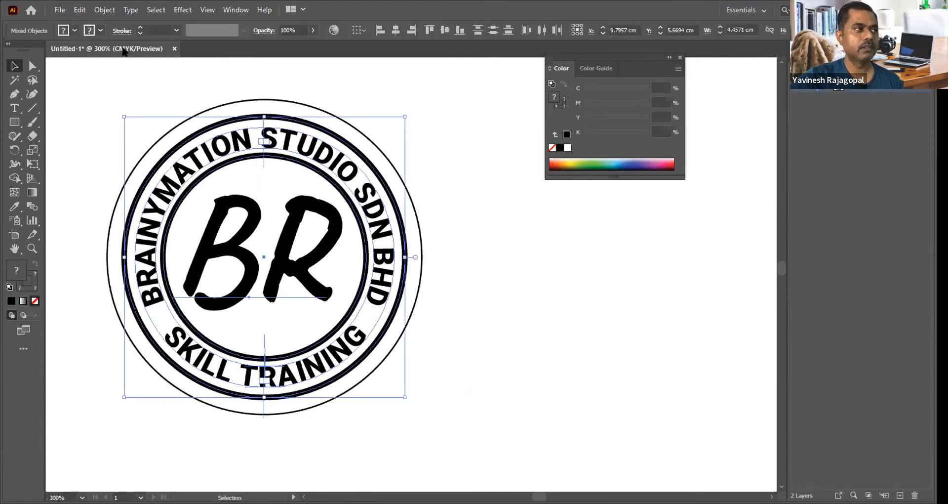
pyautogui.click(79, 10)
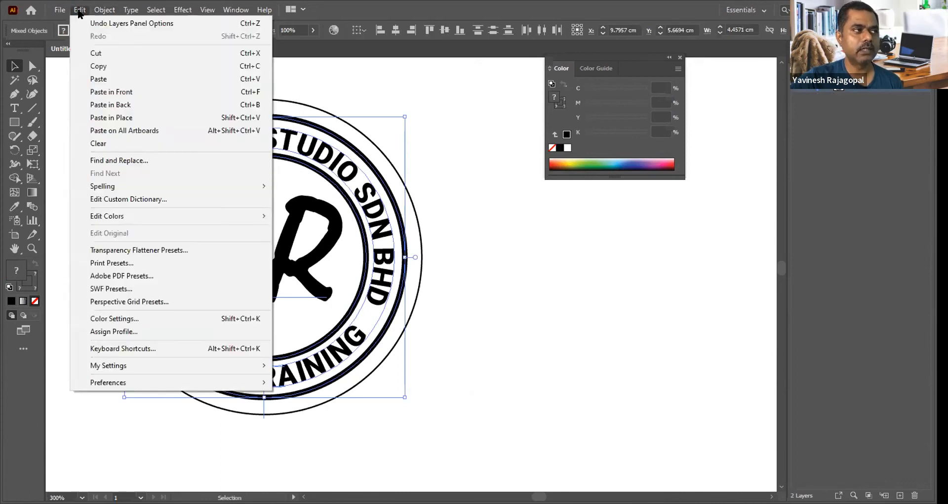
pyautogui.click(97, 67)
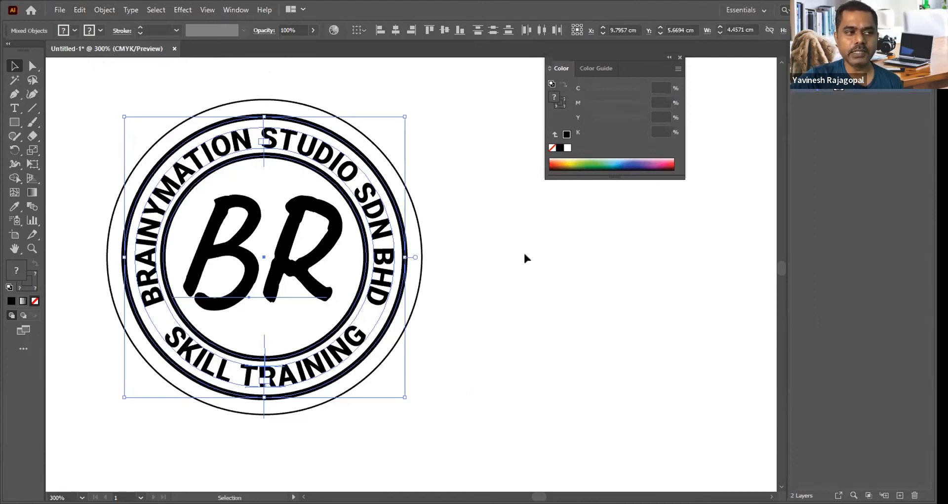
# Step: Paste the copied logo artwork in front on a new layer and delete that layer with its contents
pyautogui.click(498, 234)
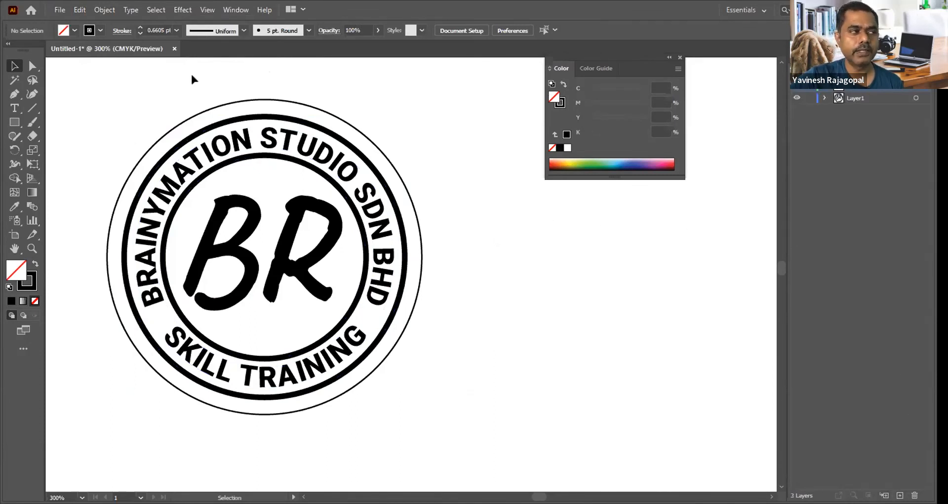
pyautogui.click(79, 10)
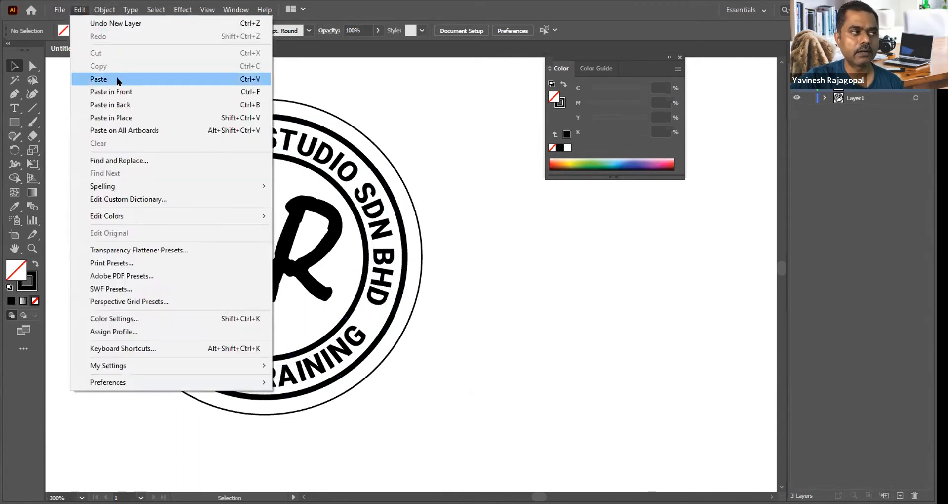
pyautogui.click(116, 87)
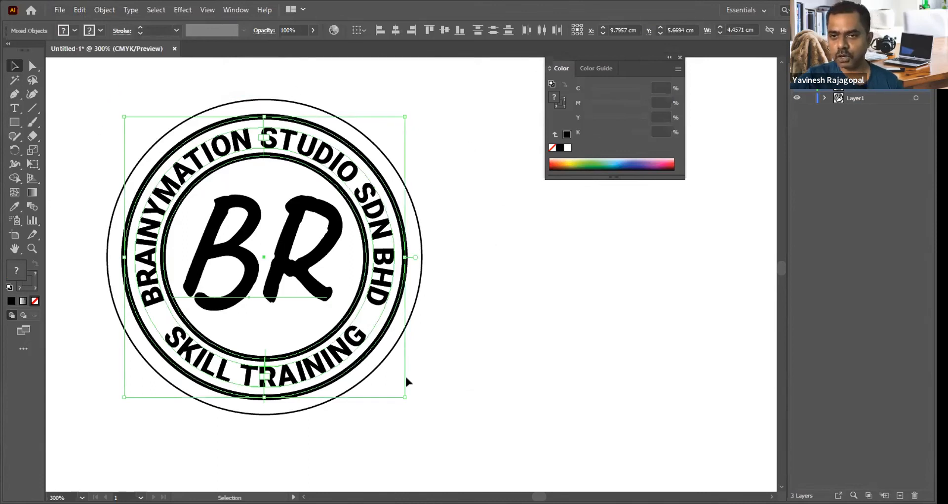
pyautogui.click(510, 222)
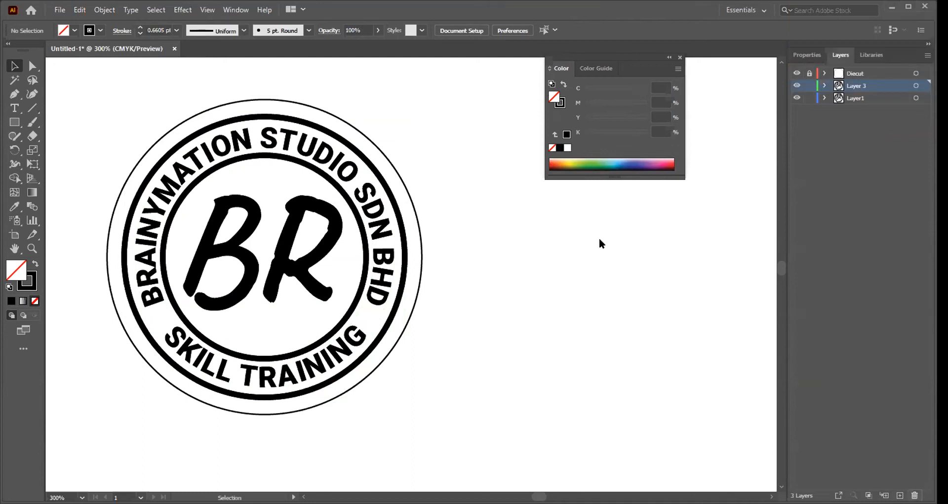
pyautogui.click(506, 274)
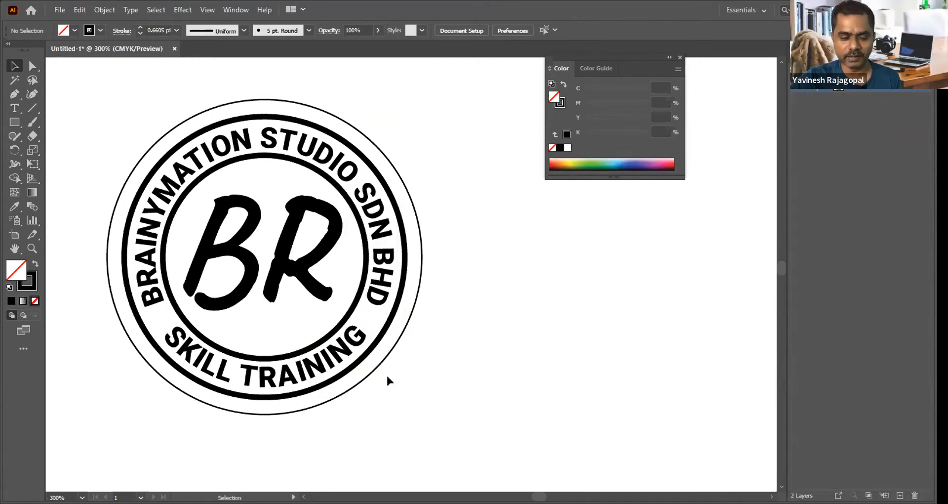
pyautogui.moveTo(76, 82); pyautogui.dragTo(480, 426)
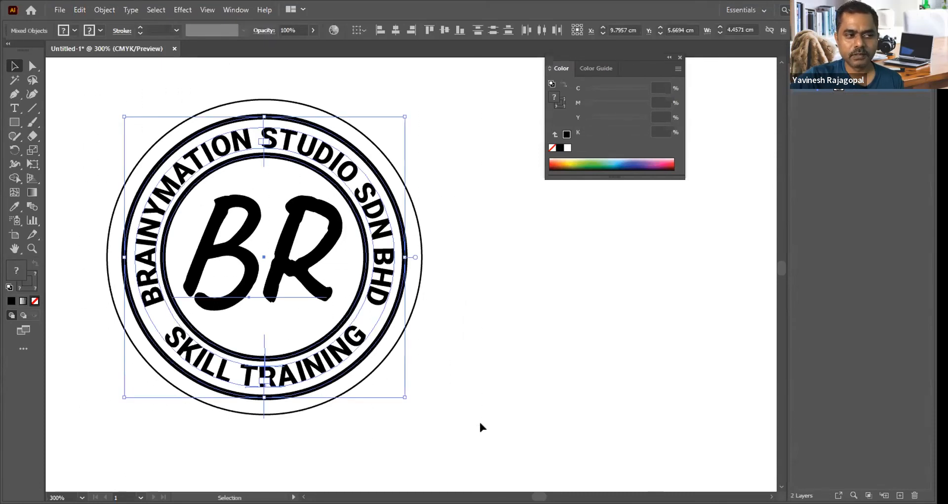
pyautogui.click(486, 307)
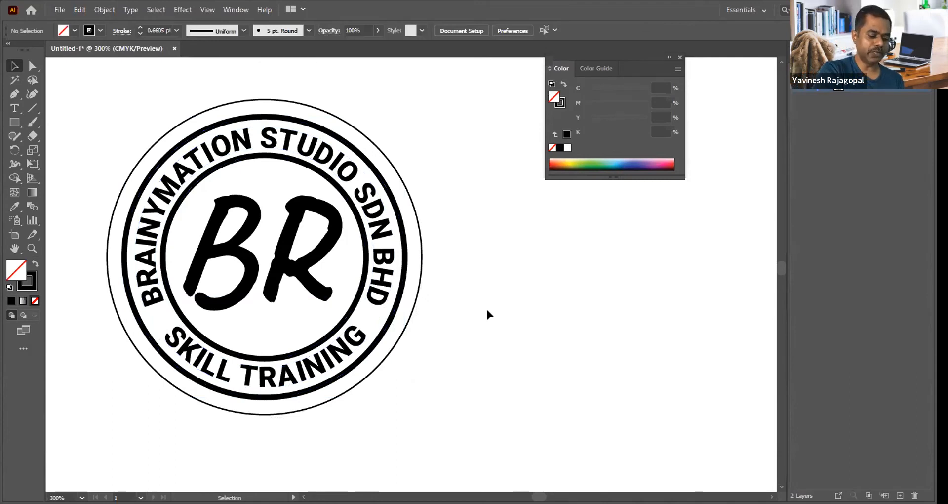
pyautogui.hotkey('ctrl', 'a')
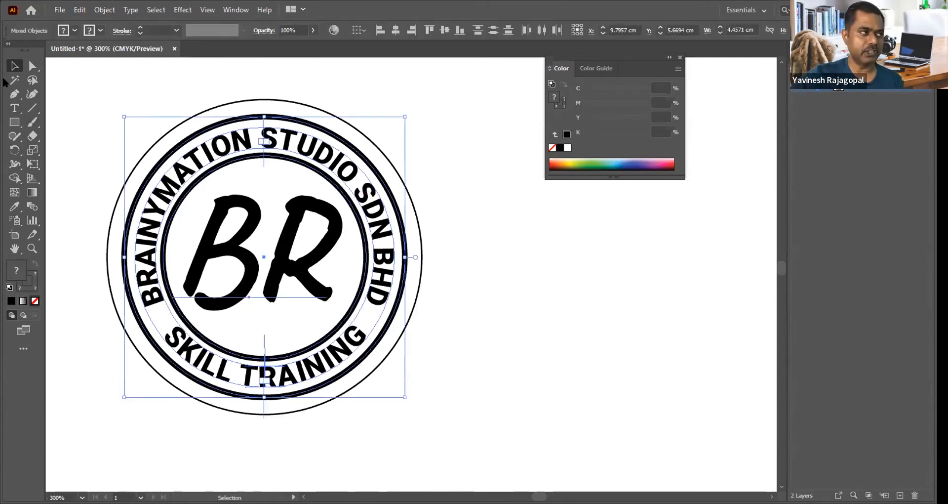
pyautogui.click(516, 284)
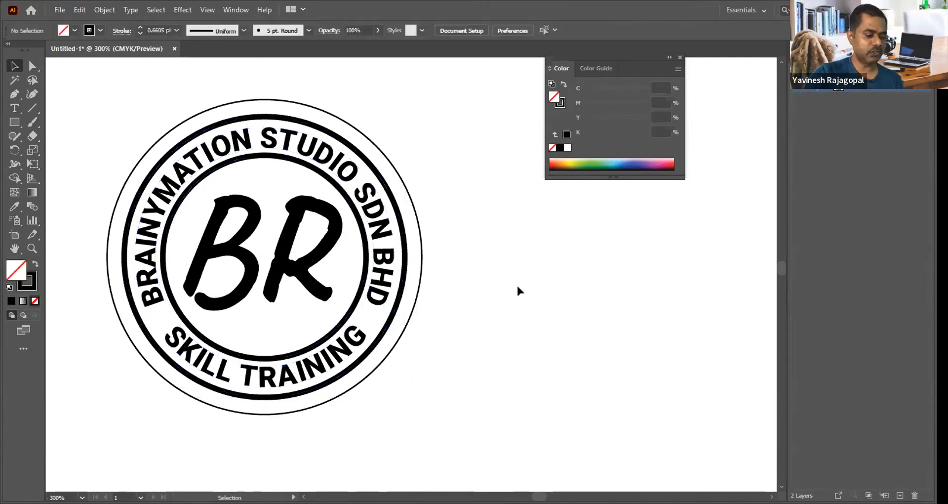
pyautogui.hotkey('ctrl', 'a')
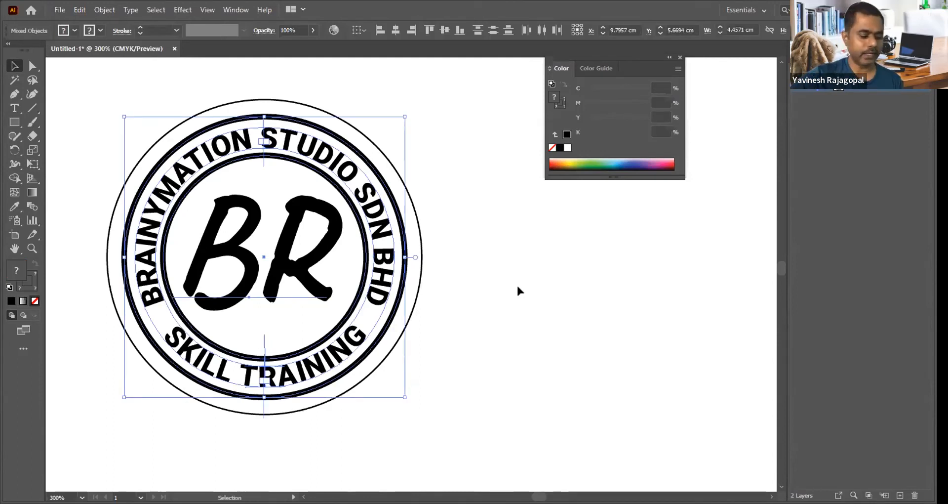
pyautogui.press('a')
pyautogui.press('v')
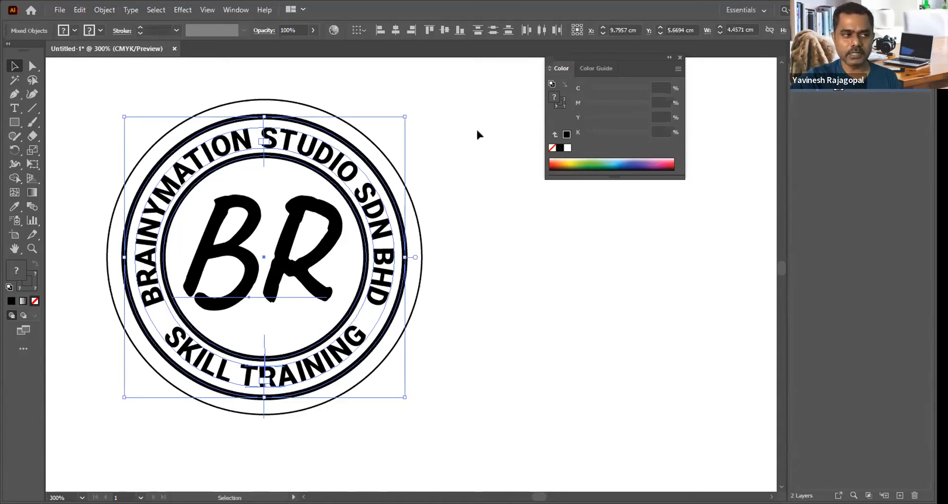
pyautogui.click(460, 113)
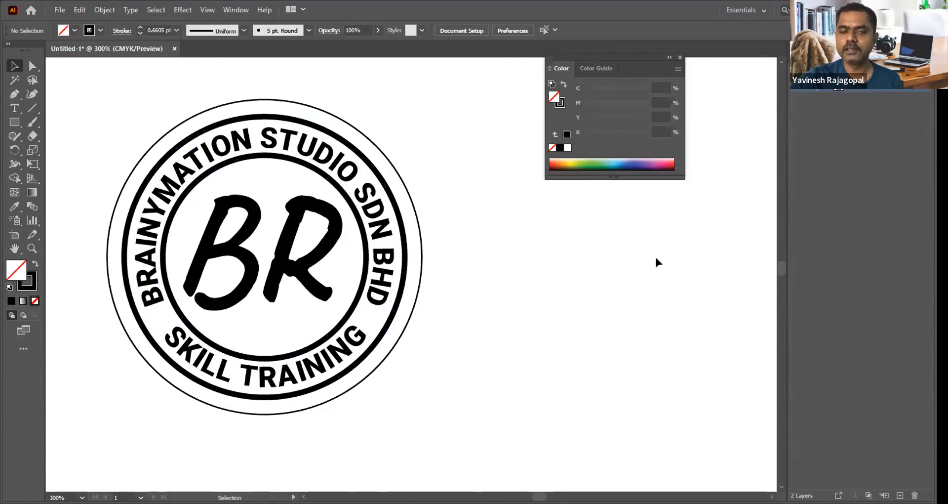
# Step: Repeat pasting the copied artwork in front on a new layer and delete that layer again
pyautogui.click(900, 496)
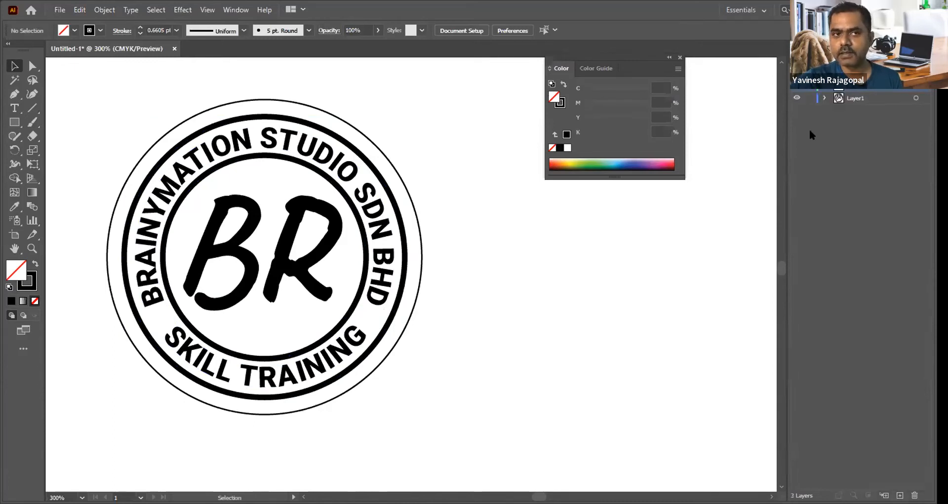
pyautogui.click(80, 10)
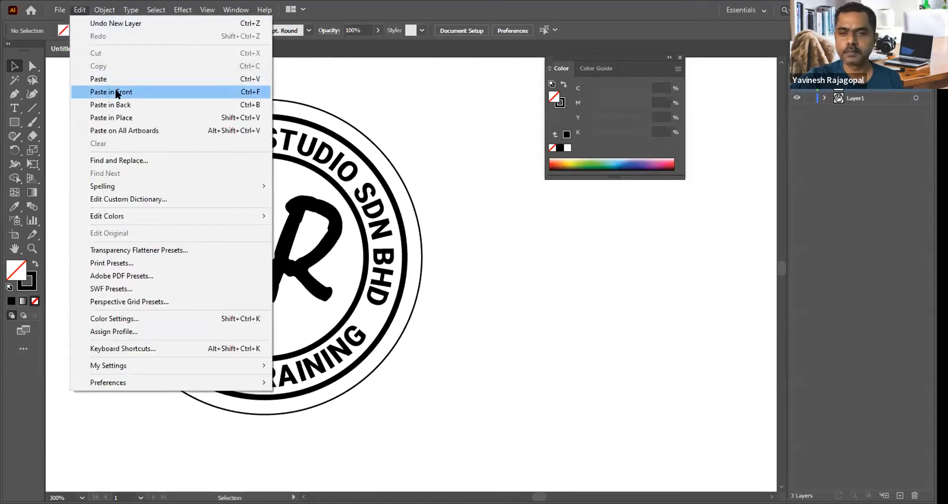
pyautogui.click(115, 88)
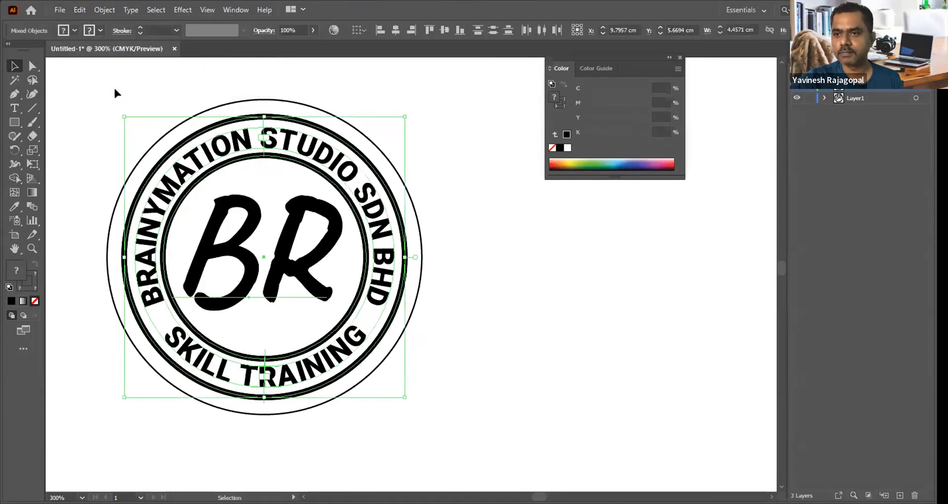
pyautogui.click(546, 250)
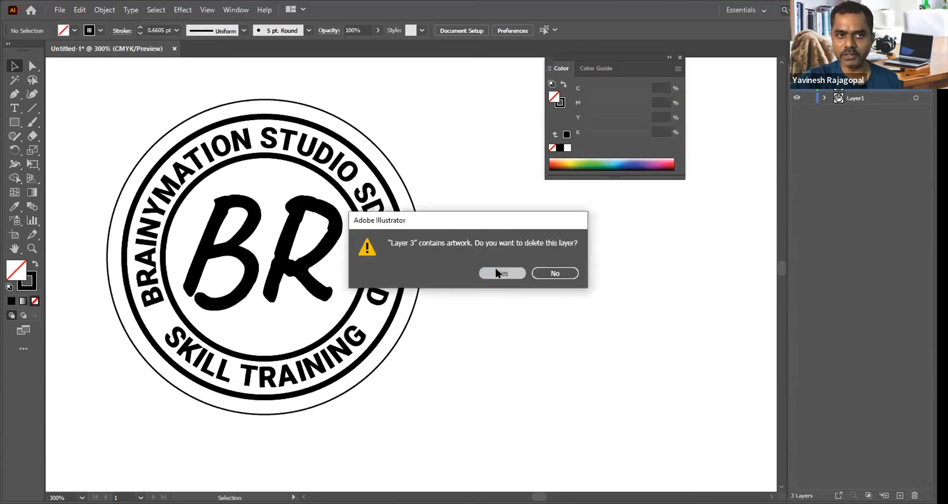
pyautogui.click(495, 267)
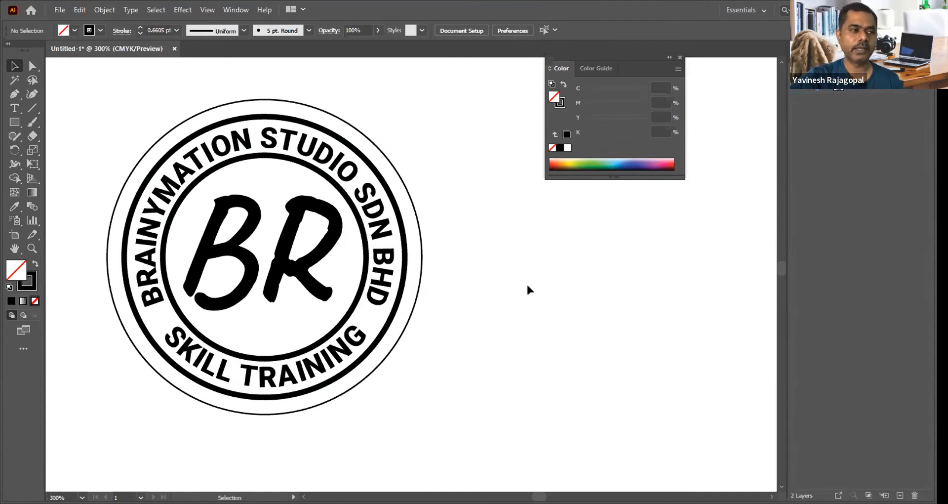
# Step: Copy all the rings, curved text and BR lettering inside the thin outer circle
pyautogui.hotkey('ctrl', 'a')
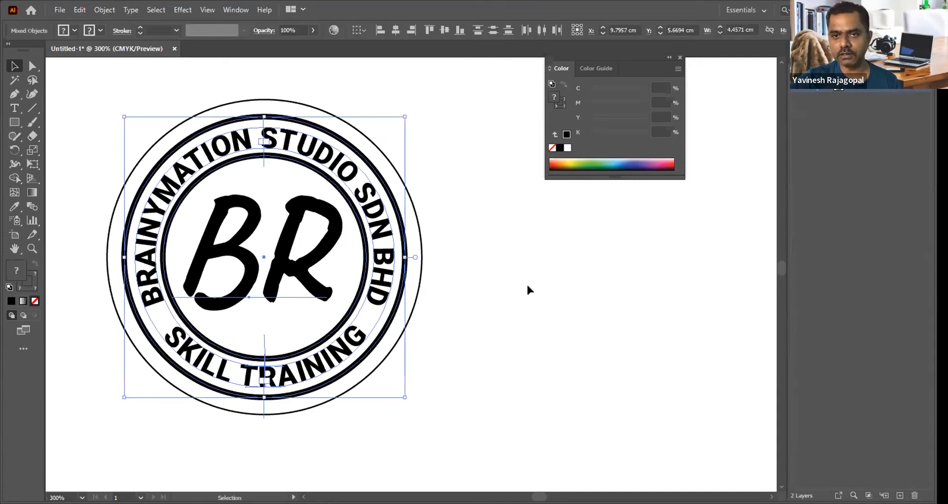
pyautogui.click(527, 286)
pyautogui.moveTo(86, 87); pyautogui.dragTo(488, 418)
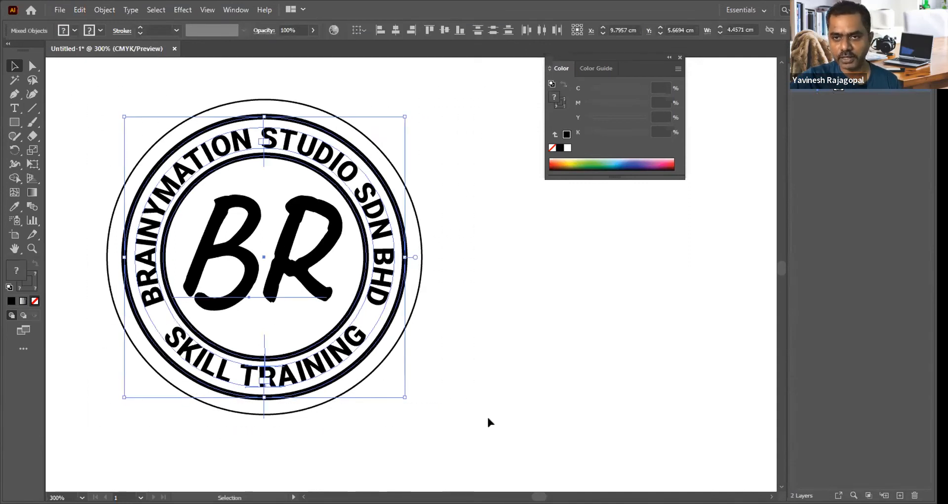
pyautogui.click(78, 10)
pyautogui.click(95, 65)
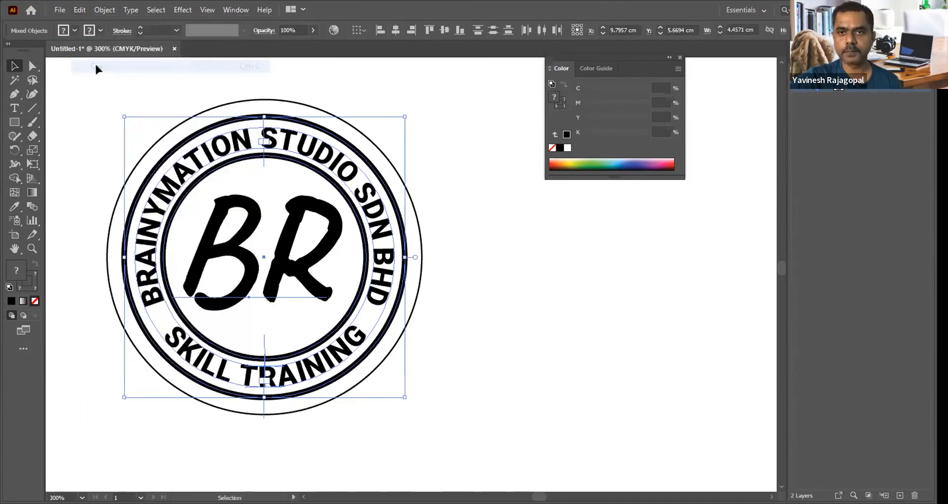
# Step: Create a new layer above Layer1, paste the copied artwork in front on it and clear the selection
pyautogui.click(595, 300)
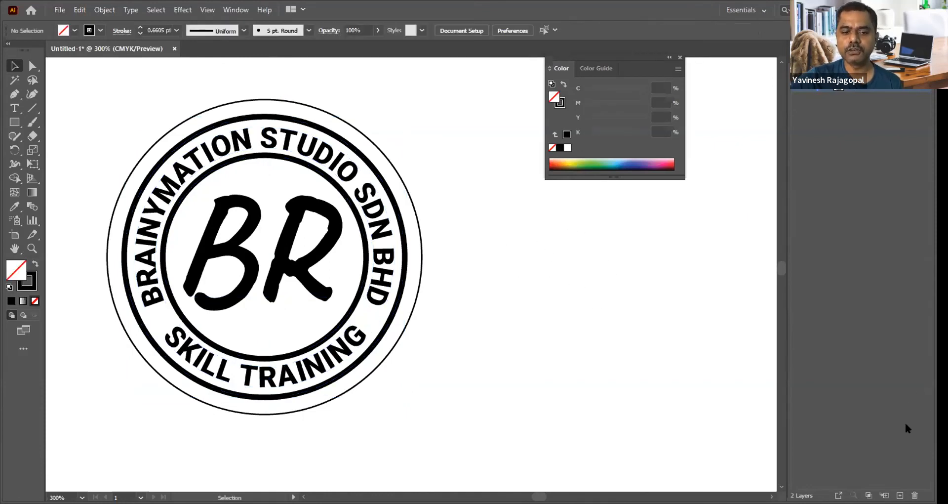
pyautogui.click(899, 496)
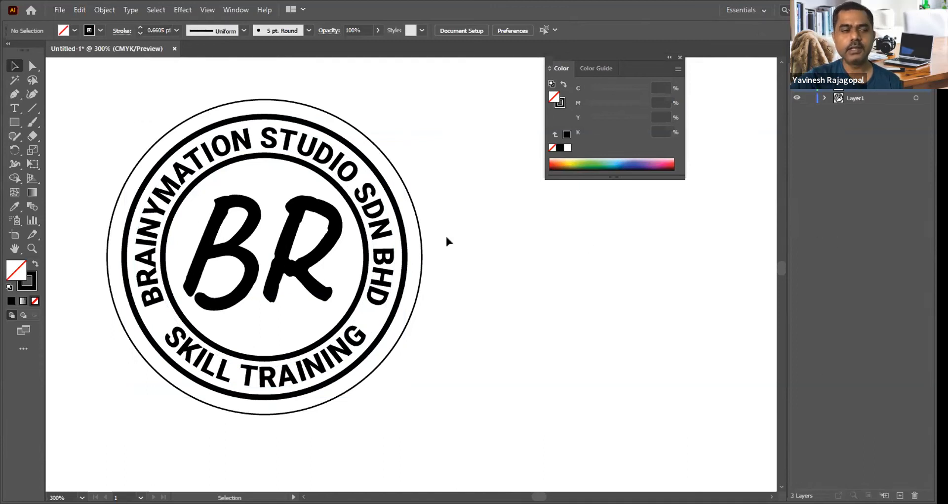
pyautogui.click(77, 11)
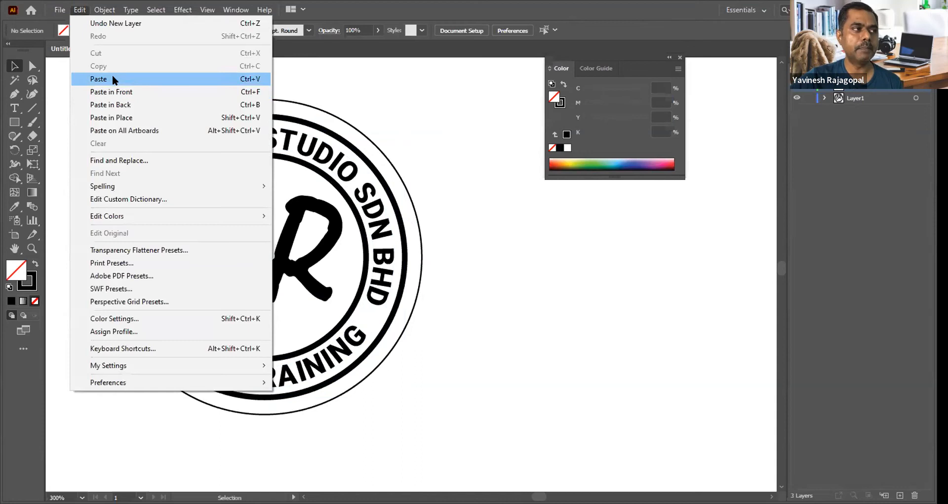
pyautogui.click(110, 92)
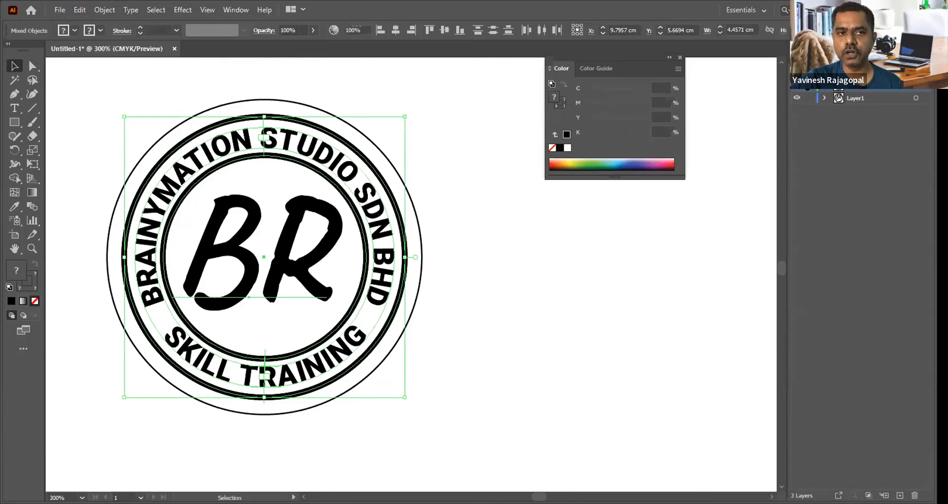
pyautogui.hotkey('ctrl', 'shift', 'a')
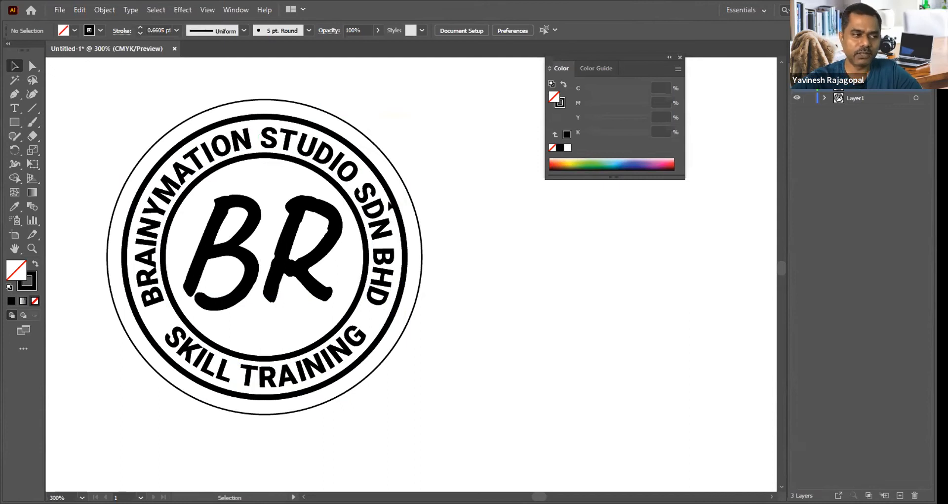
# Step: Expand the original rings, curved text and BR lettering on Layer1 with Object, Fill and Stroke enabled
pyautogui.moveTo(94, 88); pyautogui.dragTo(486, 420)
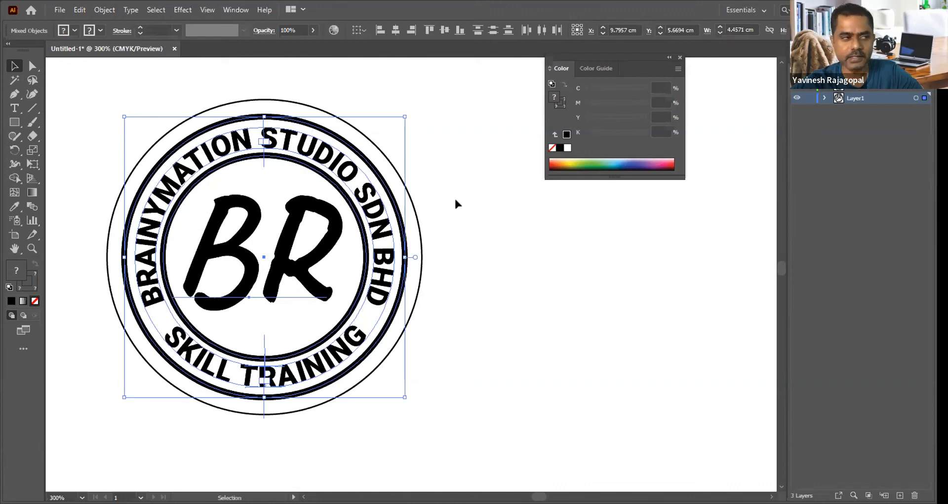
pyautogui.click(536, 262)
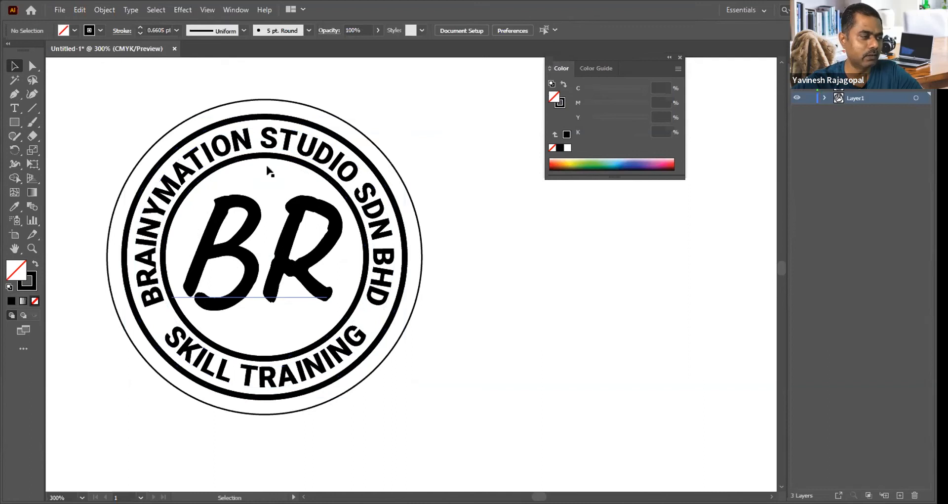
pyautogui.moveTo(79, 78); pyautogui.dragTo(463, 433)
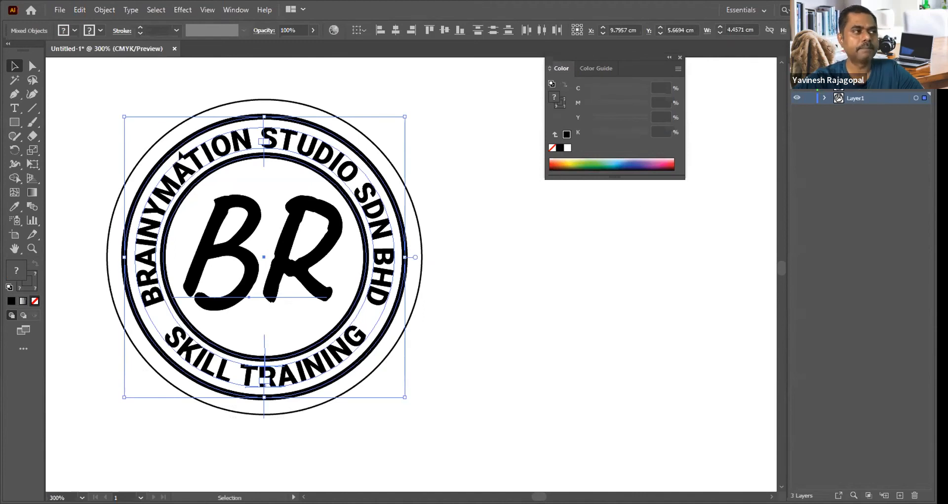
pyautogui.click(104, 10)
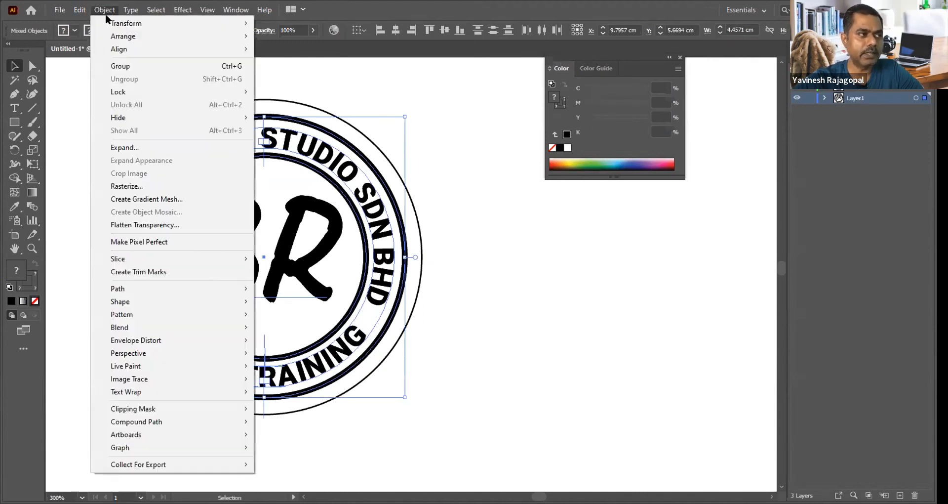
pyautogui.click(127, 148)
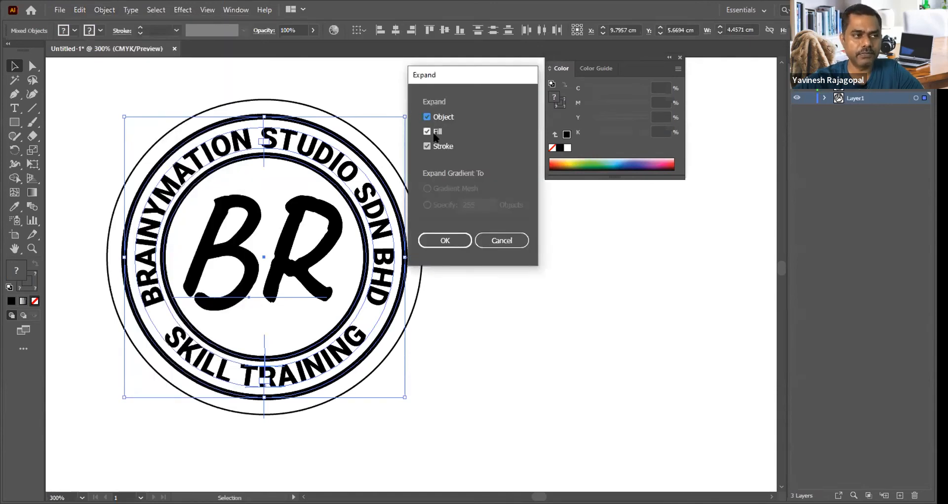
pyautogui.click(444, 242)
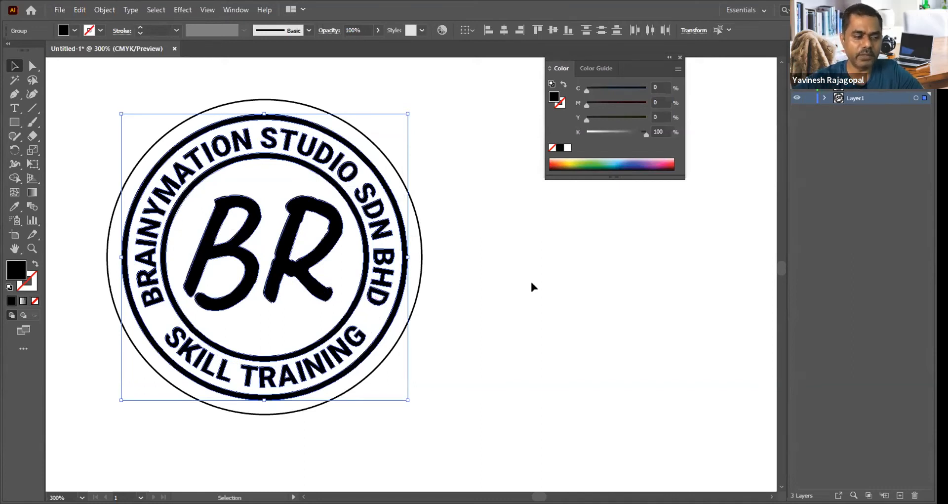
# Step: Display the appearance attributes of the expanded BR artwork group and place them below the colour settings
pyautogui.click(236, 10)
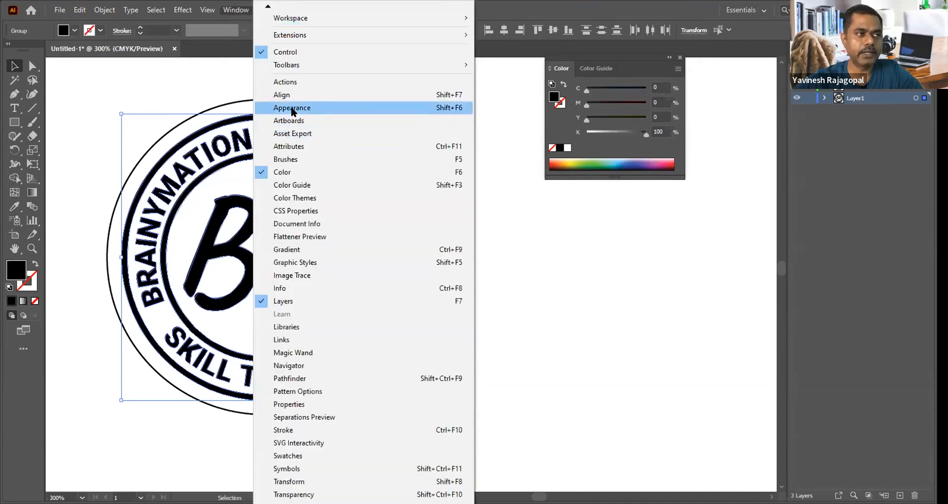
pyautogui.click(286, 107)
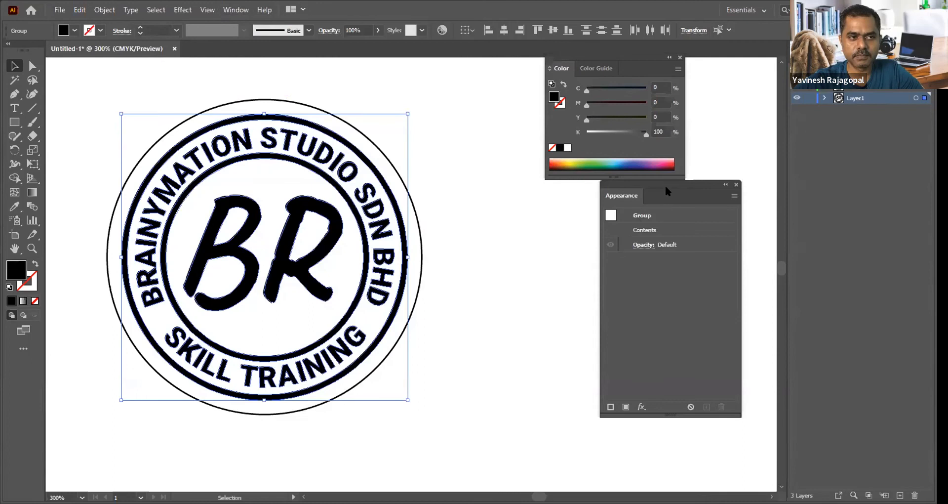
pyautogui.moveTo(668, 186); pyautogui.dragTo(586, 197)
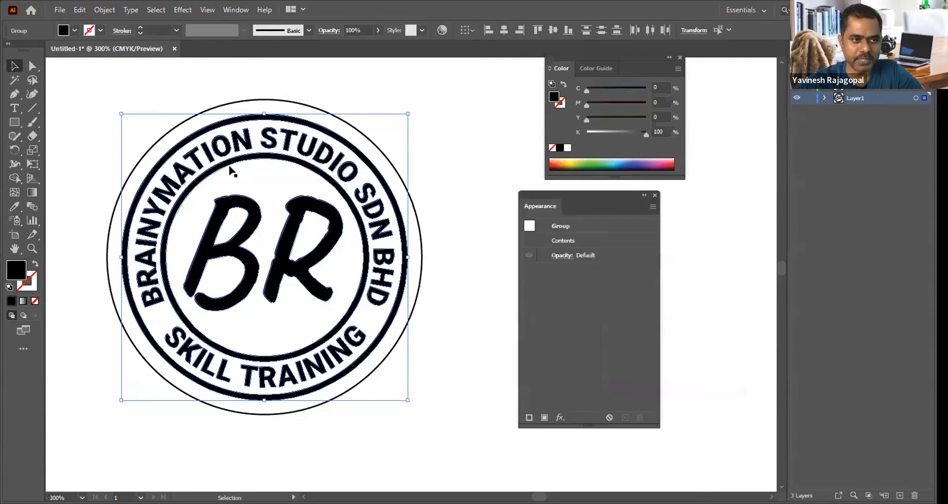
# Step: Add a new fill to the expanded artwork group and preview an Offset Path effect of 0.01 cm on it
pyautogui.click(543, 418)
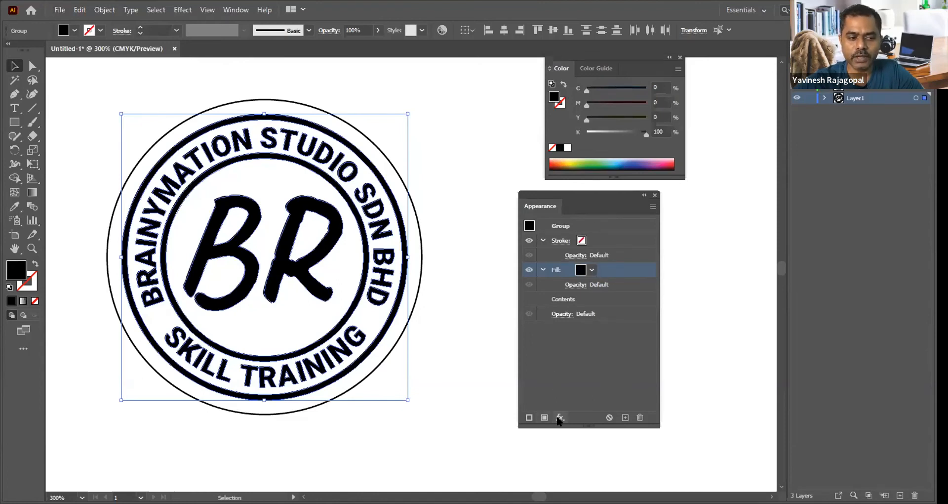
pyautogui.click(560, 418)
pyautogui.moveTo(588, 190)
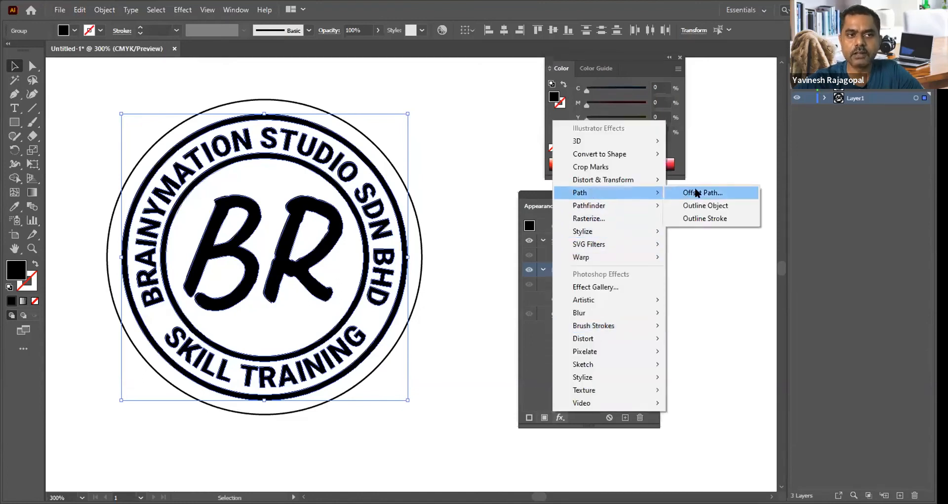
pyautogui.click(697, 192)
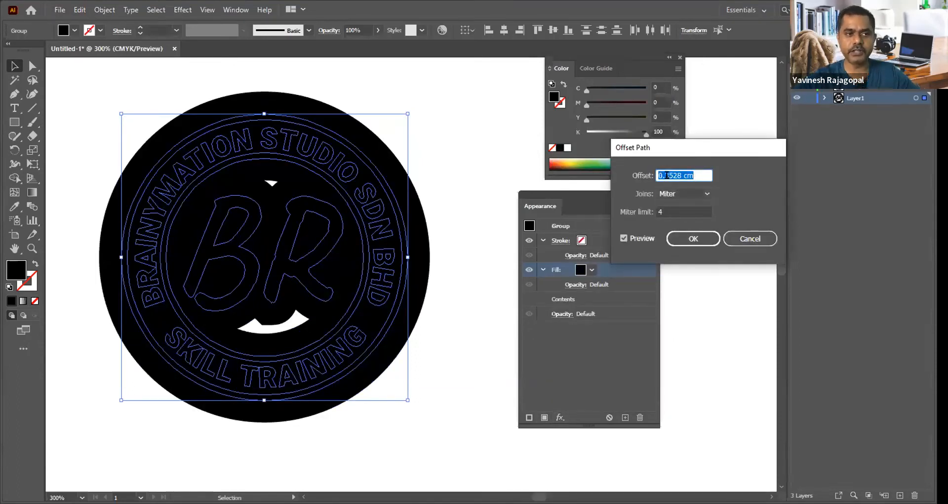
pyautogui.write('0.01')
pyautogui.press('Tab')
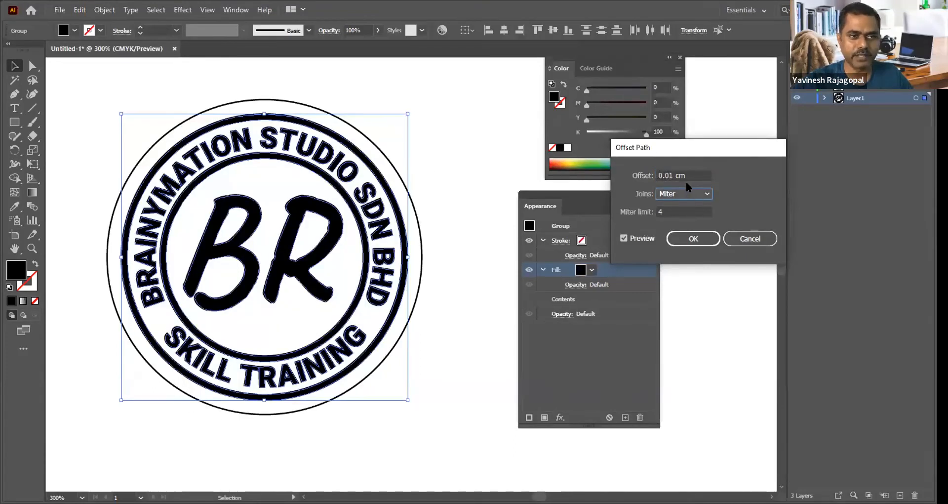
# Step: Set the fill's Offset Path distance to 0.03 cm with Miter joins and apply the effect
pyautogui.moveTo(669, 176); pyautogui.dragTo(711, 176)
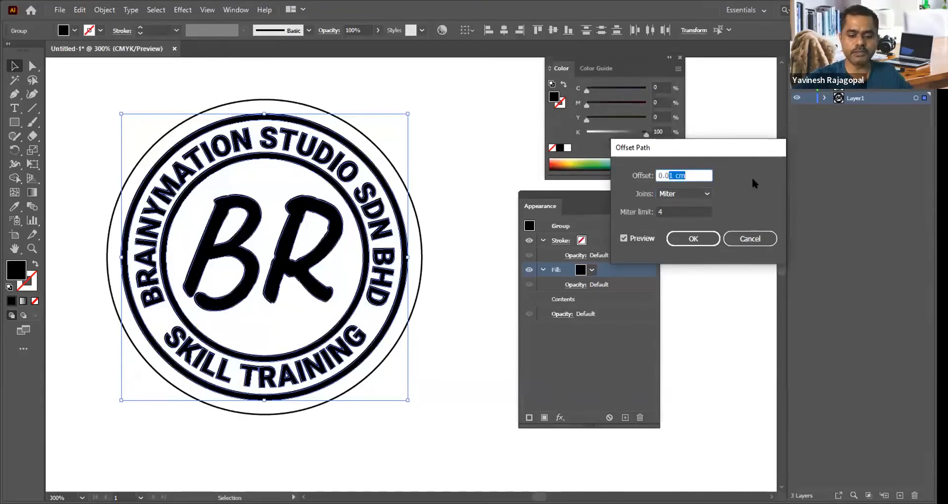
pyautogui.write('3')
pyautogui.press('Tab')
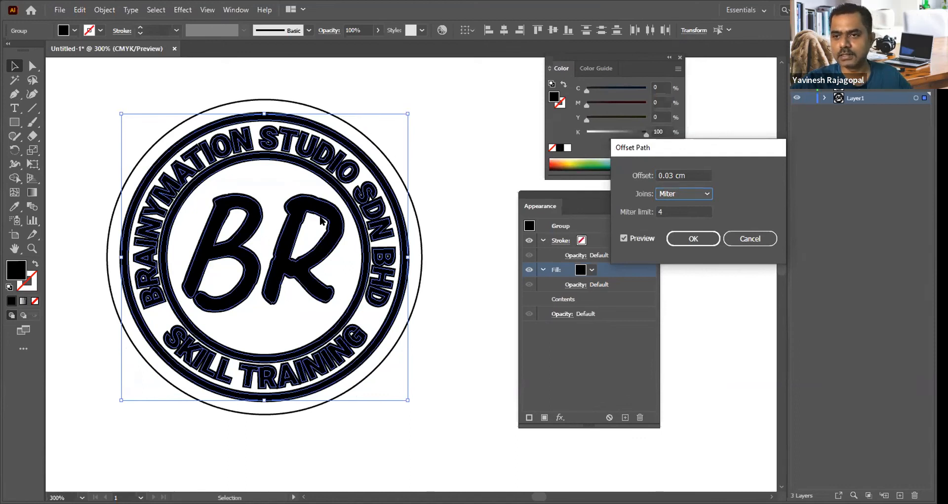
pyautogui.click(695, 242)
pyautogui.click(696, 242)
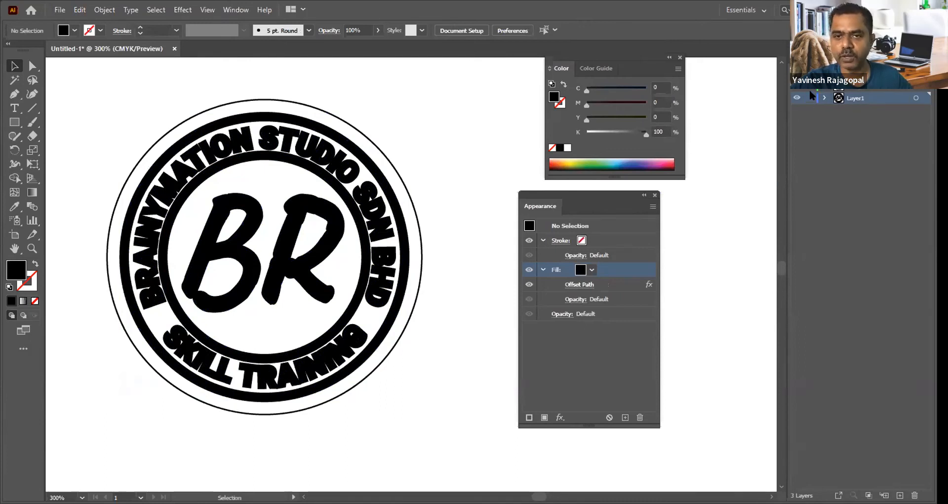
# Step: Recolour the offset fill of the logo group to cyan with C 100 and K 0, leaving the stroke empty, and clear the selection
pyautogui.moveTo(451, 93); pyautogui.dragTo(88, 429)
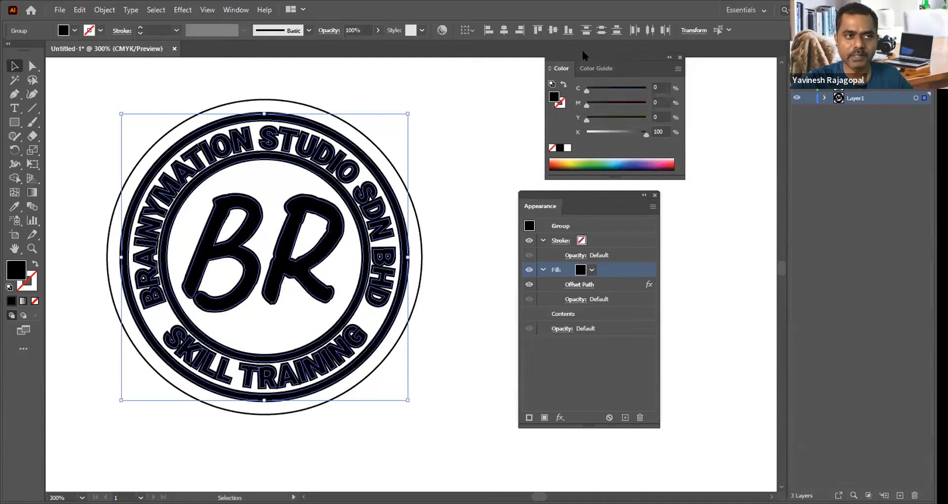
pyautogui.moveTo(582, 51); pyautogui.dragTo(584, 48)
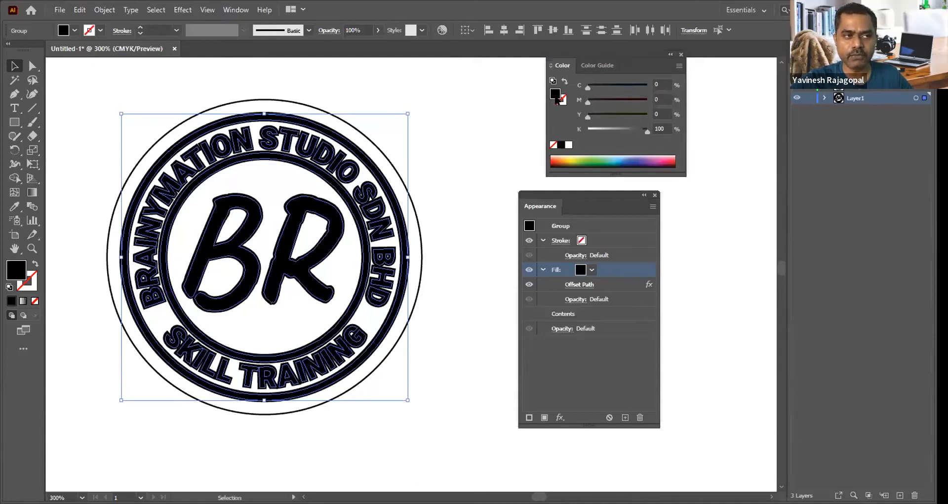
pyautogui.click(562, 101)
pyautogui.click(554, 94)
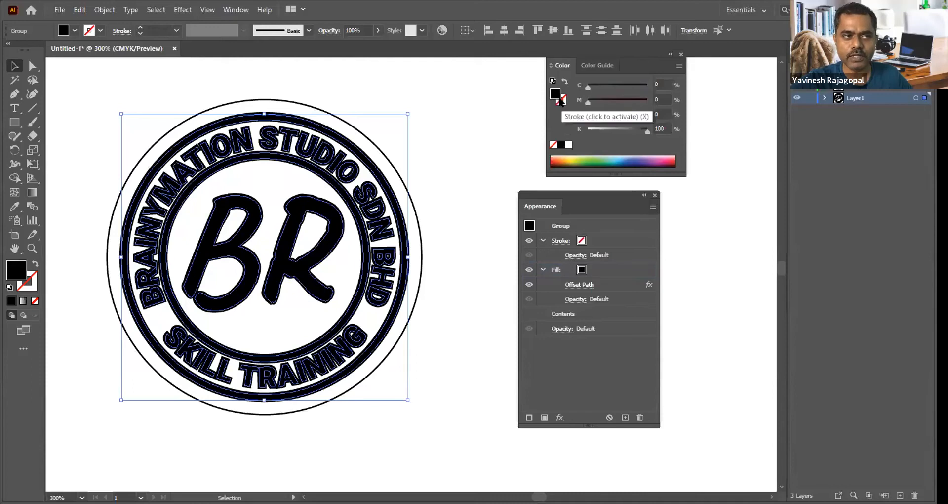
pyautogui.click(562, 101)
pyautogui.click(554, 94)
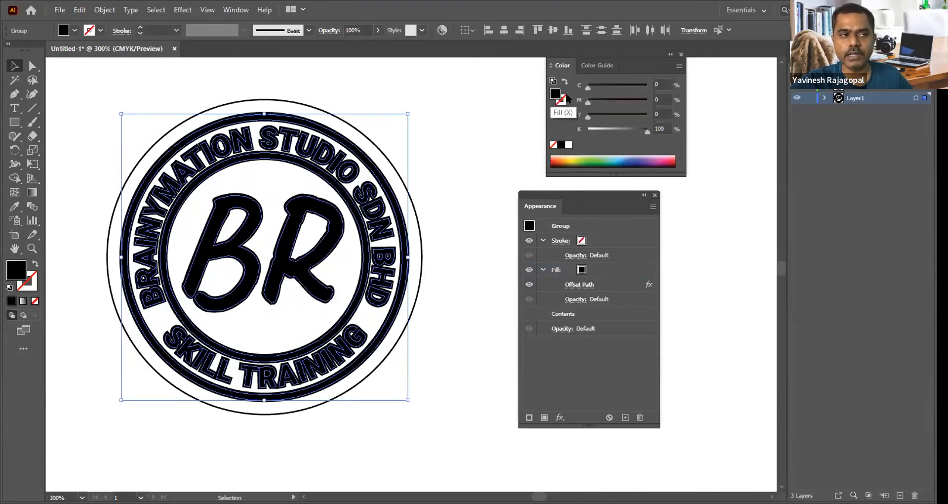
pyautogui.moveTo(604, 85); pyautogui.dragTo(649, 85)
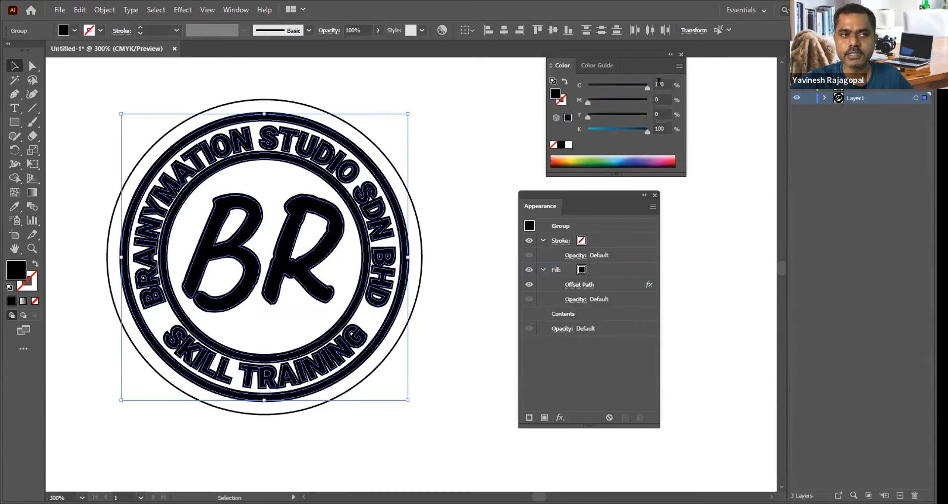
pyautogui.moveTo(647, 131); pyautogui.dragTo(562, 133)
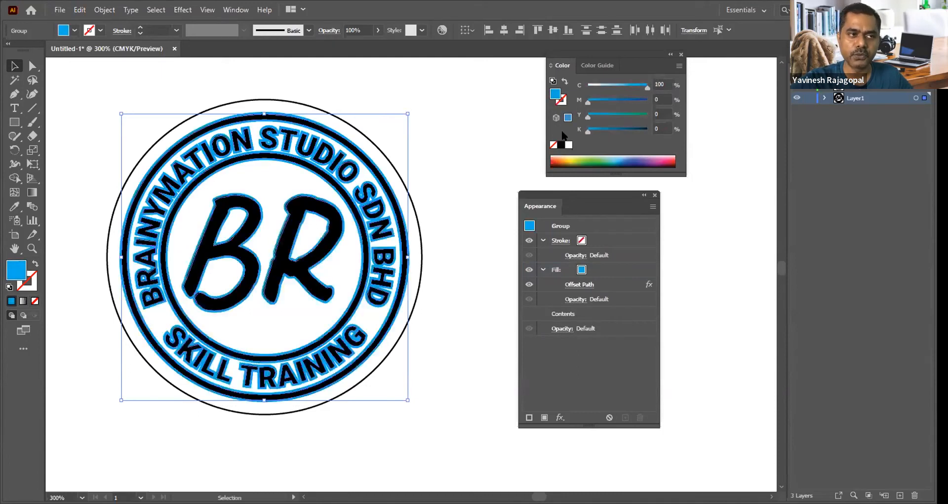
pyautogui.click(460, 96)
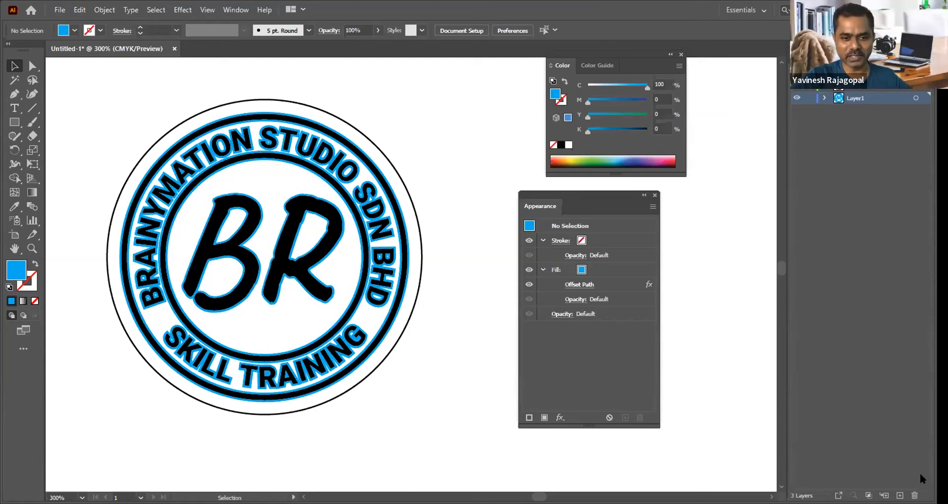
# Step: Undo the cyan recolouring, offset, added fill and expansion of the logo artwork and clear the selection
pyautogui.hotkey('ctrl', 'z')
pyautogui.hotkey('ctrl', 'z')
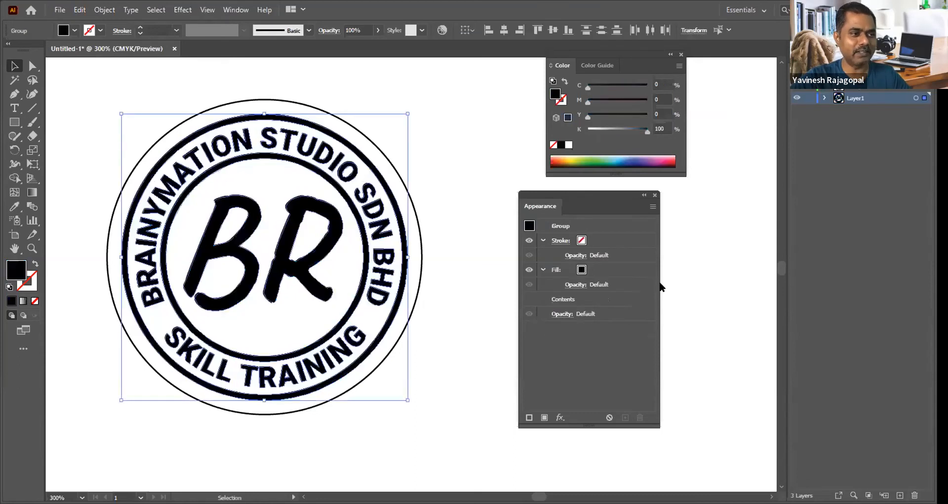
pyautogui.hotkey('ctrl', 'z')
pyautogui.click(705, 241)
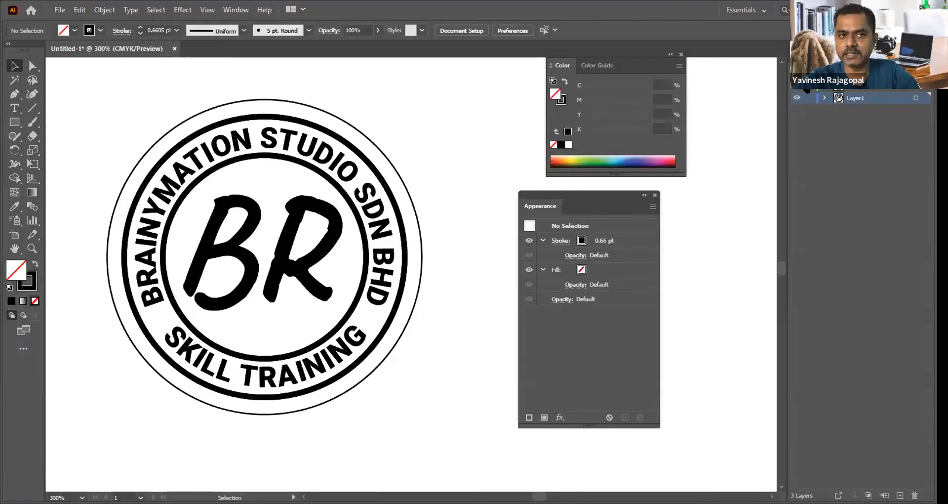
# Step: Rename Layer1 as Base Color
pyautogui.doubleClick(858, 98)
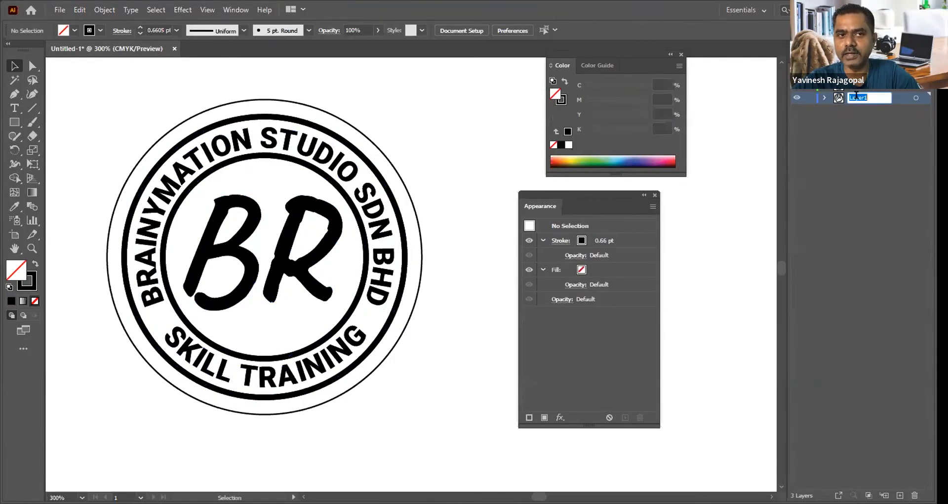
pyautogui.write('Base Color')
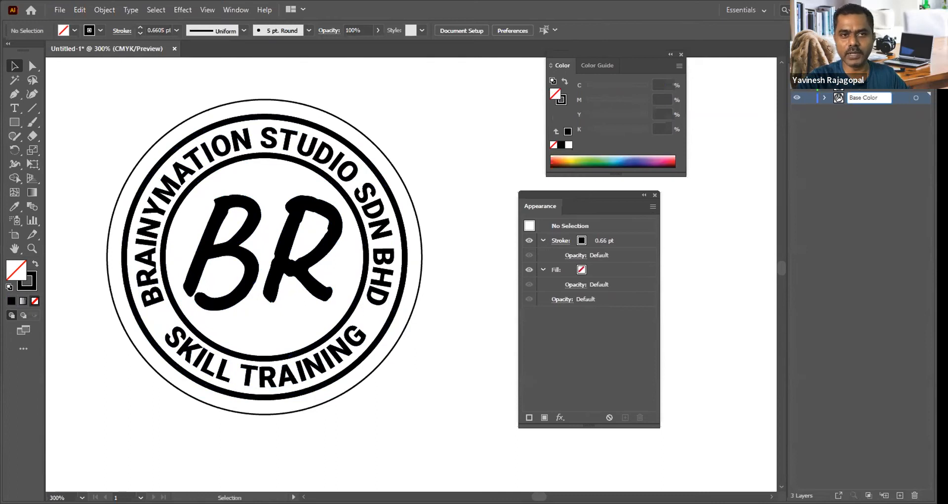
pyautogui.click(902, 180)
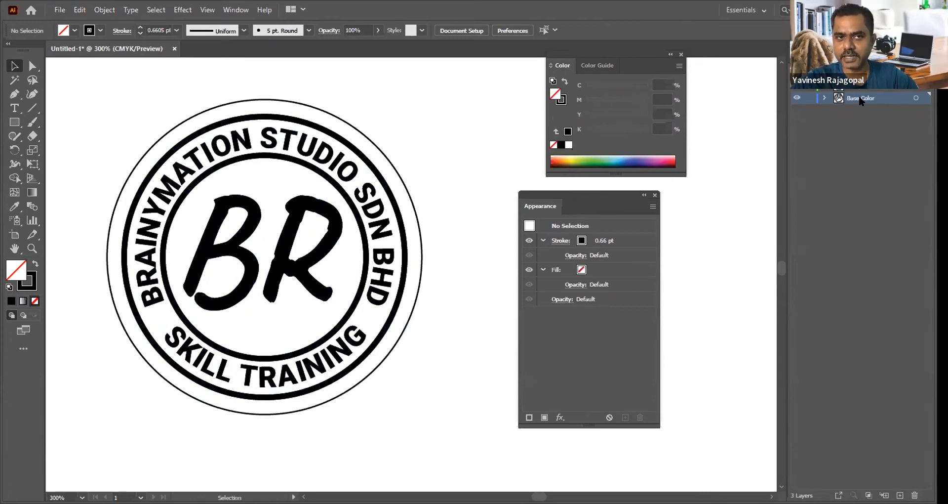
# Step: Expand the rings, curved text and BR lettering on the Base Color layer with Object, Fill and Stroke enabled
pyautogui.moveTo(81, 85); pyautogui.dragTo(446, 453)
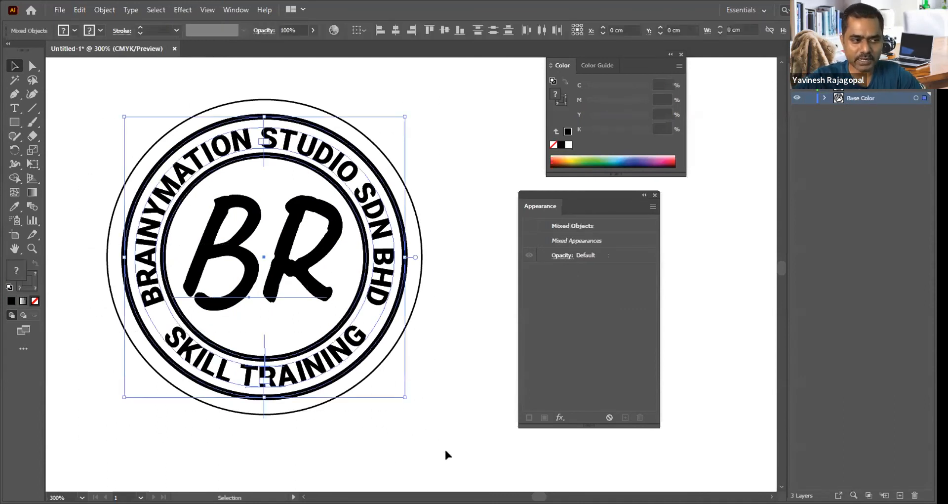
pyautogui.click(105, 10)
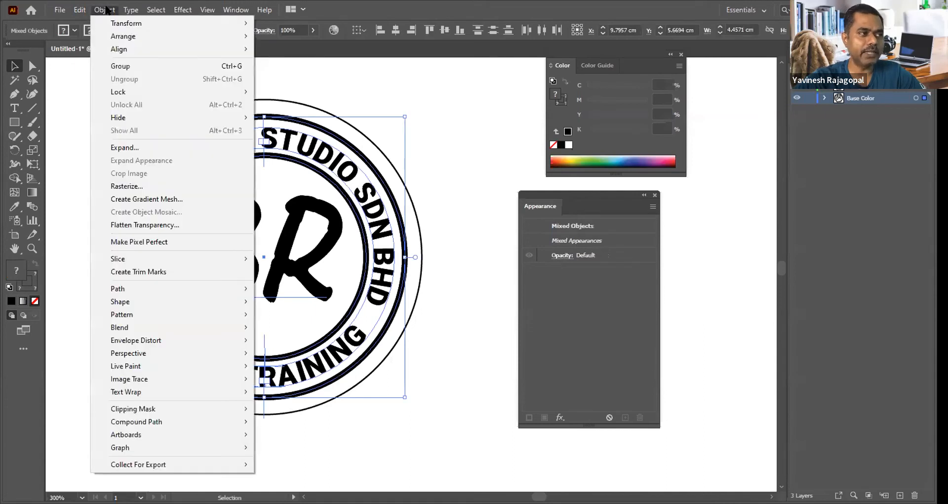
pyautogui.click(136, 148)
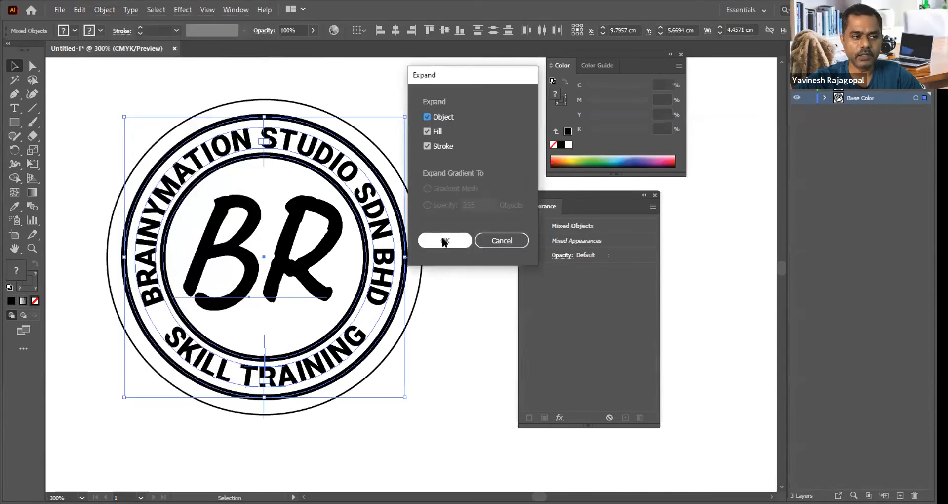
pyautogui.click(444, 240)
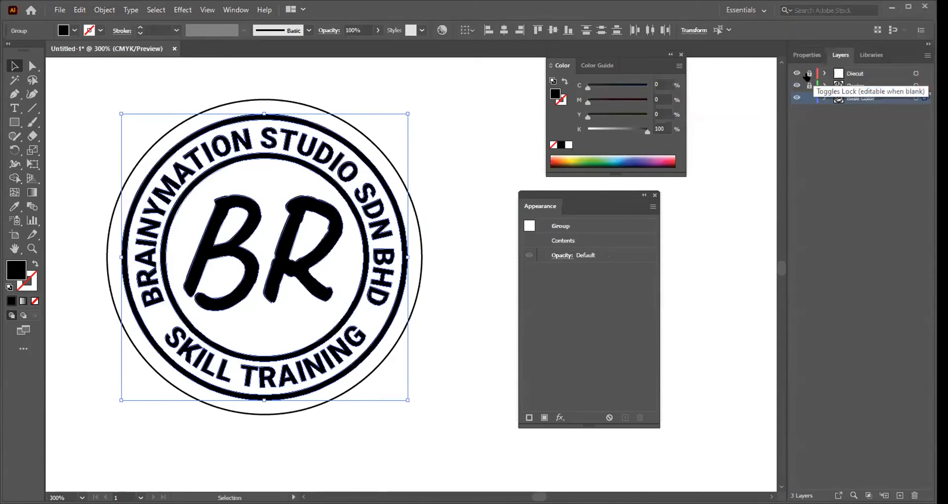
pyautogui.click(461, 142)
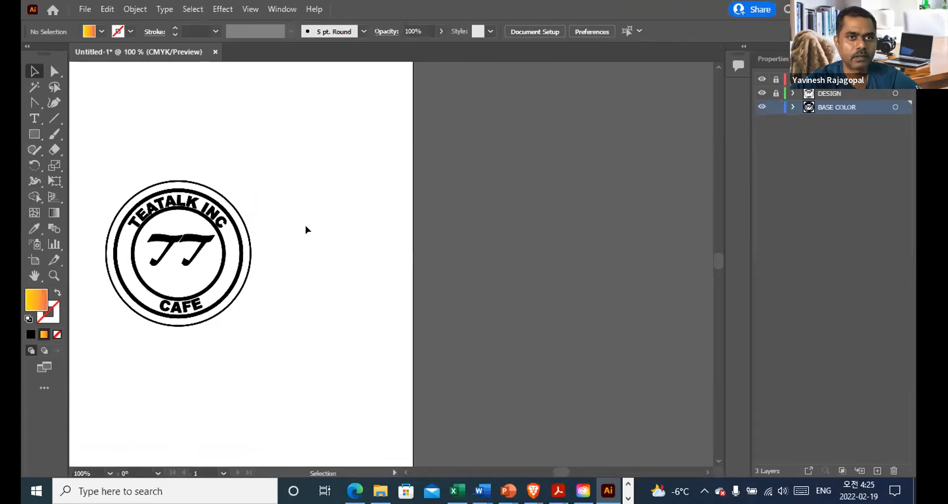
# Step: In the TEATALK INC logo document, examine which layer holds the thin outer circle and the thick ring
pyautogui.press('space')
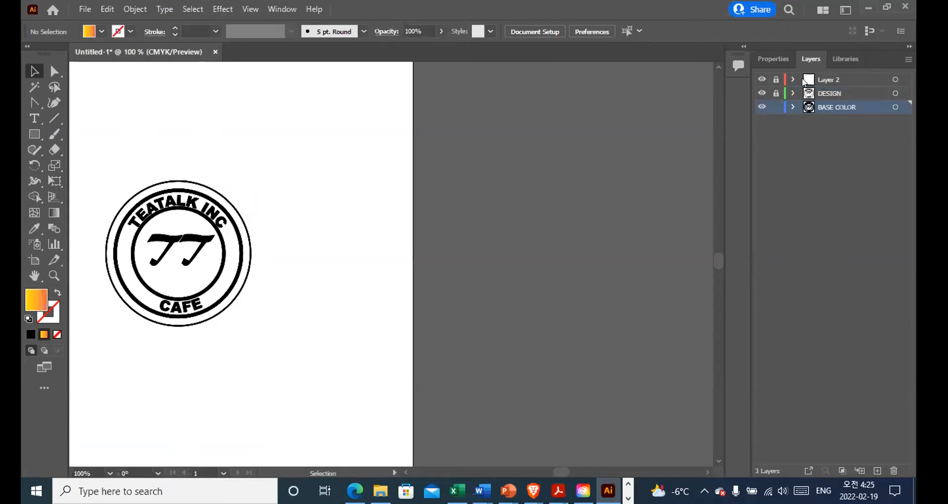
pyautogui.click(868, 81)
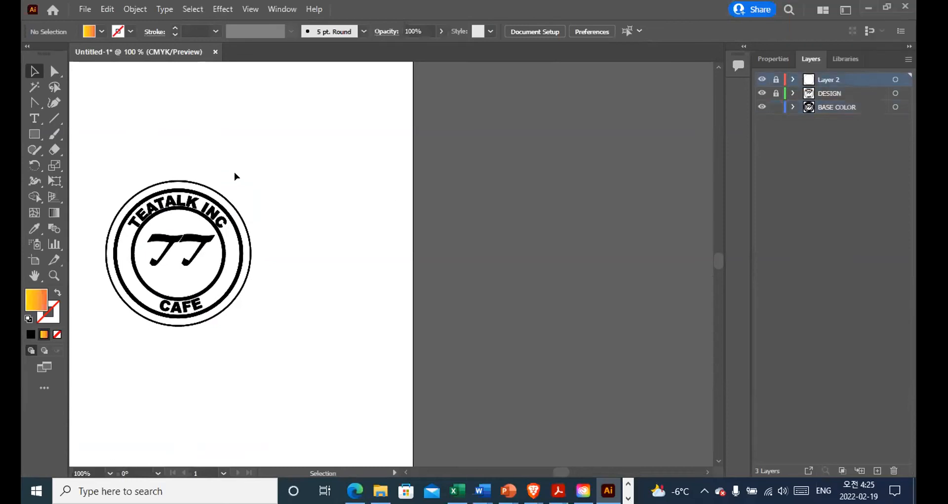
pyautogui.click(210, 184)
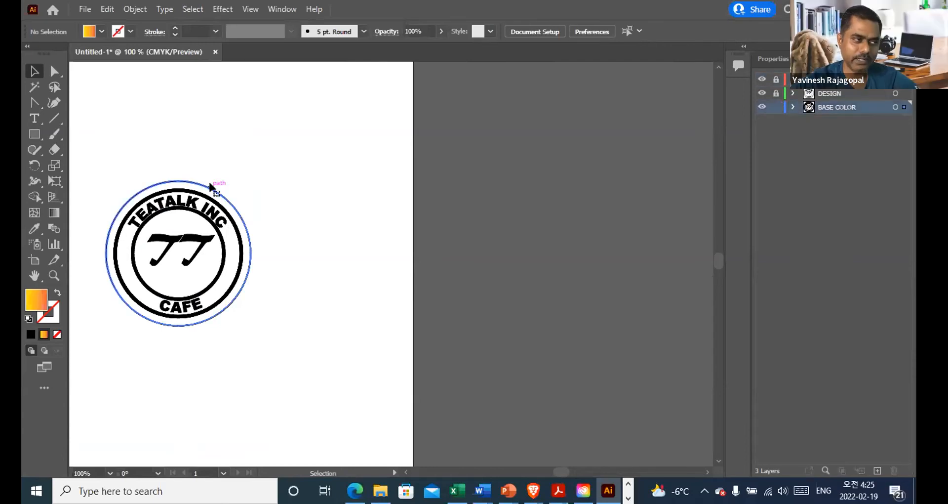
pyautogui.click(210, 184)
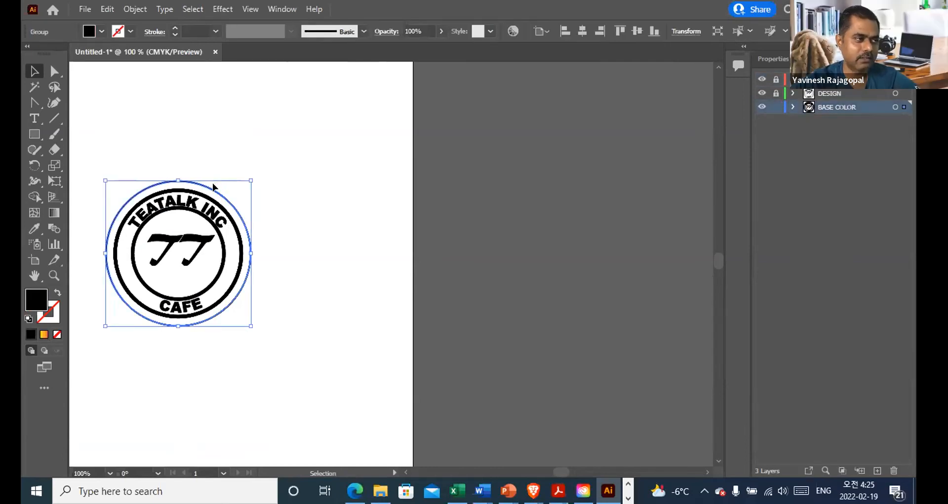
pyautogui.click(305, 180)
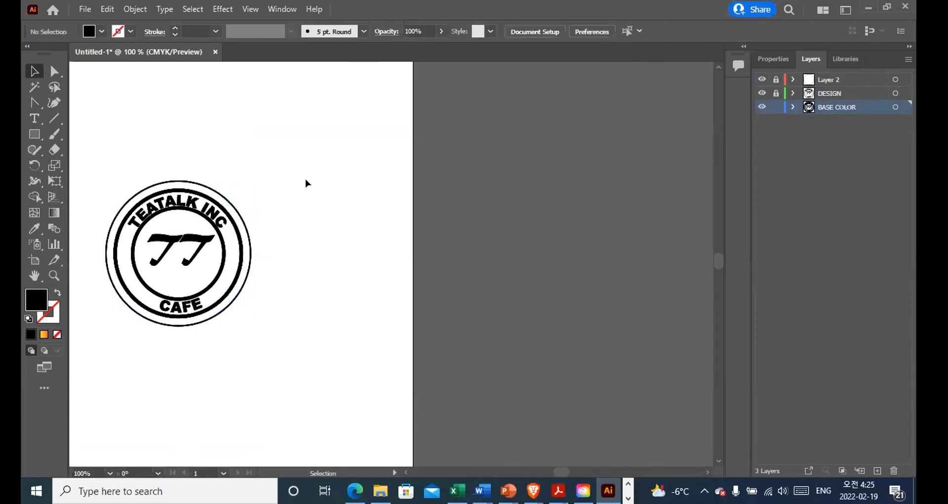
pyautogui.click(217, 194)
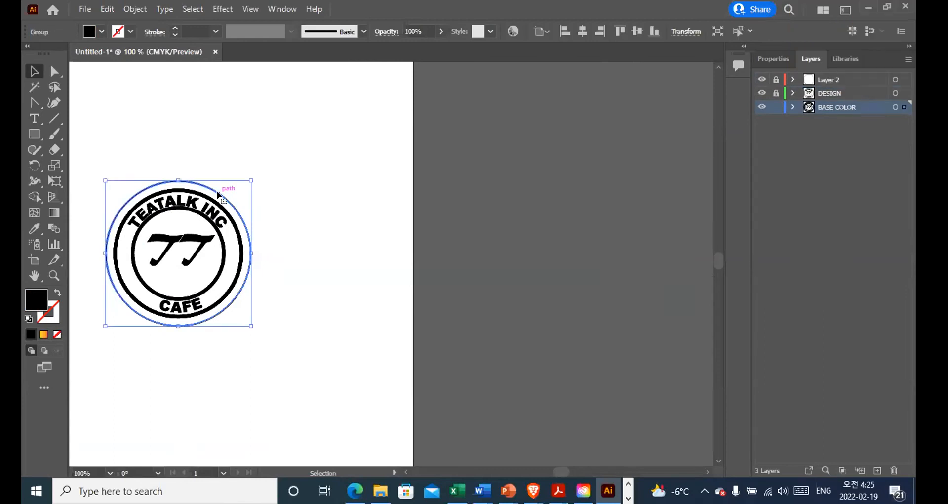
pyautogui.hotkey('ctrl', 'shift', 'a')
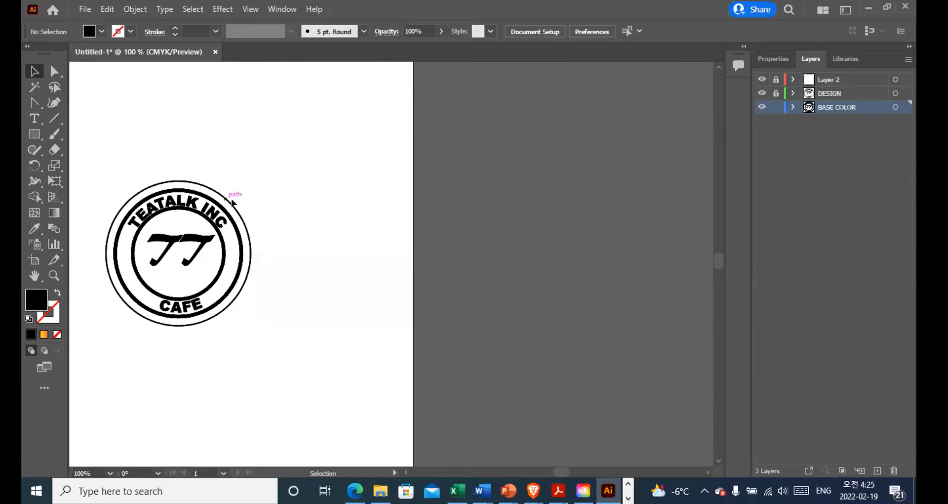
pyautogui.hotkey('ctrl', 'a')
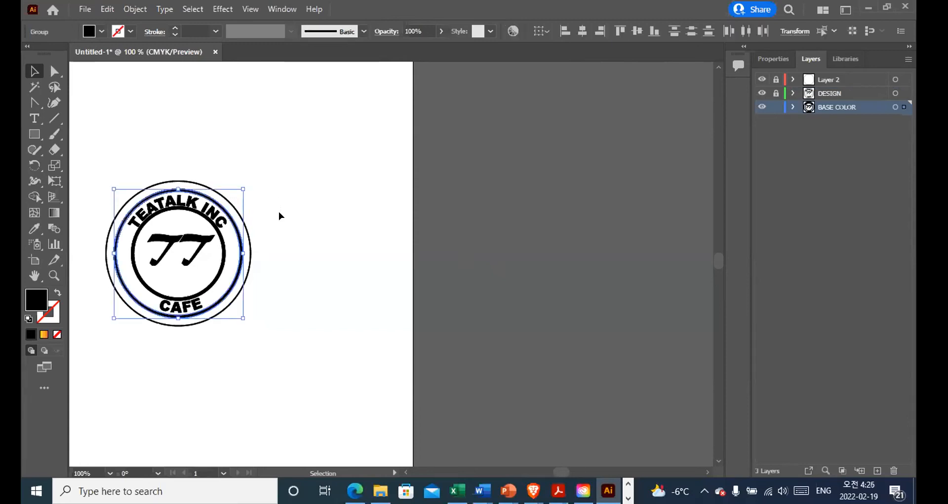
# Step: Clear the selection, hide Layer 2 and BASE COLOR, and leave only the DESIGN layer visible and unlocked
pyautogui.click(297, 170)
pyautogui.moveTo(221, 196); pyautogui.dragTo(294, 228)
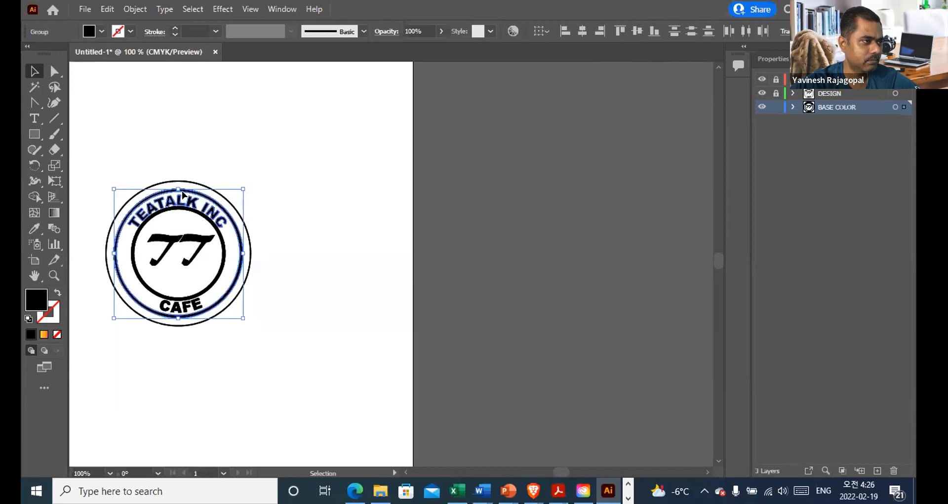
pyautogui.click(264, 169)
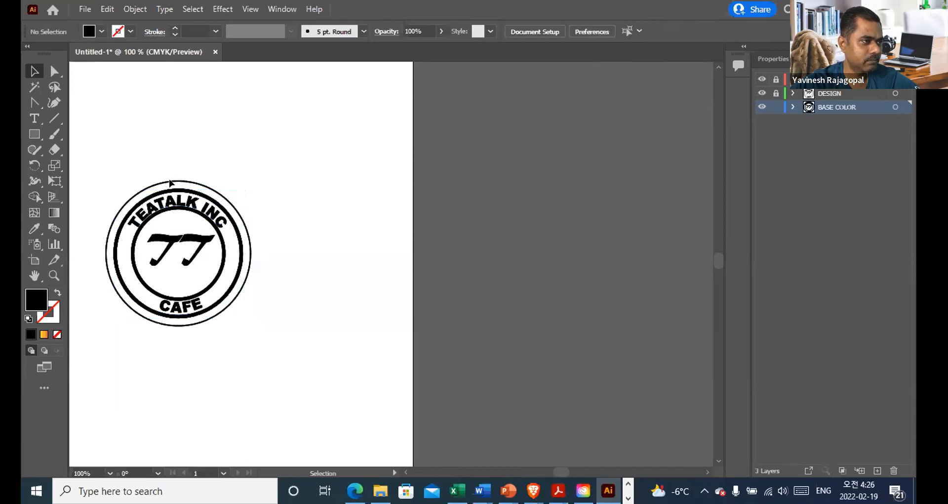
pyautogui.click(760, 80)
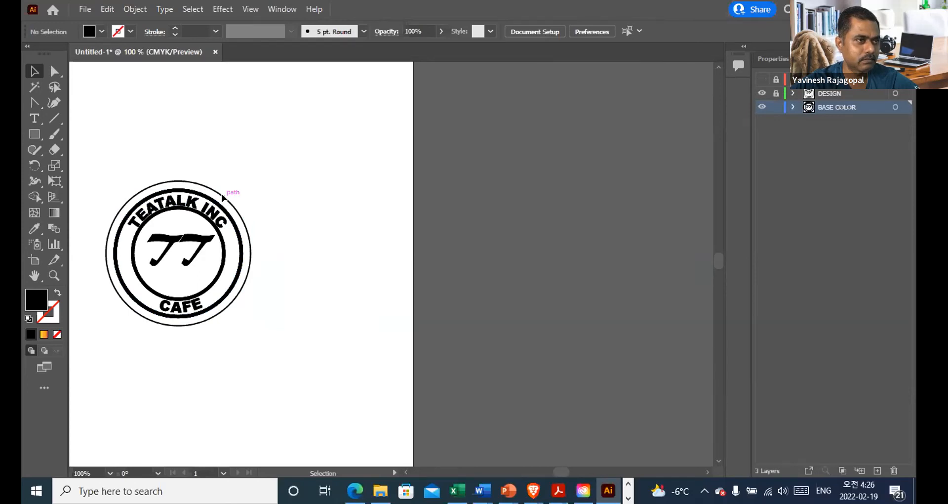
pyautogui.click(762, 93)
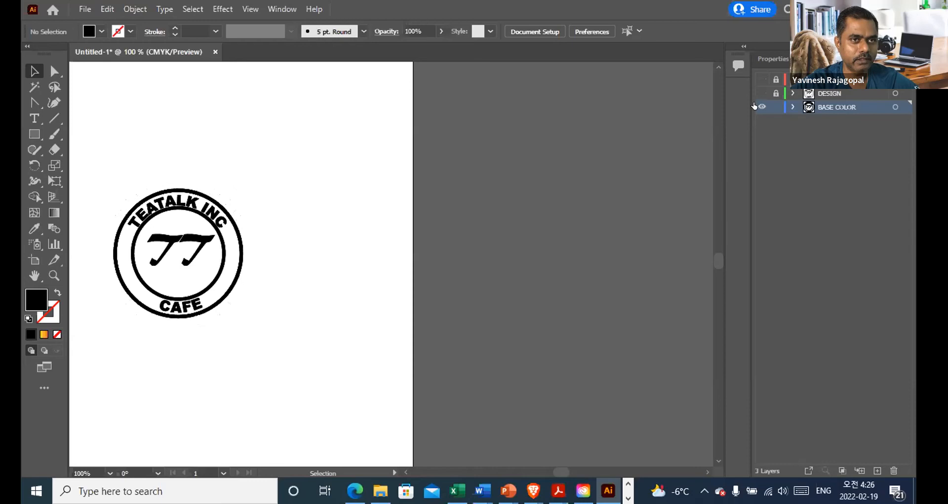
pyautogui.click(762, 107)
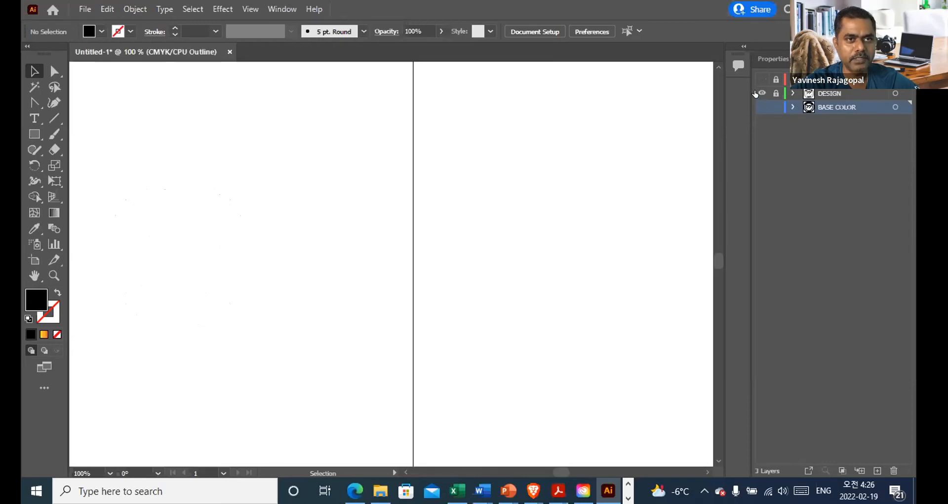
pyautogui.click(760, 93)
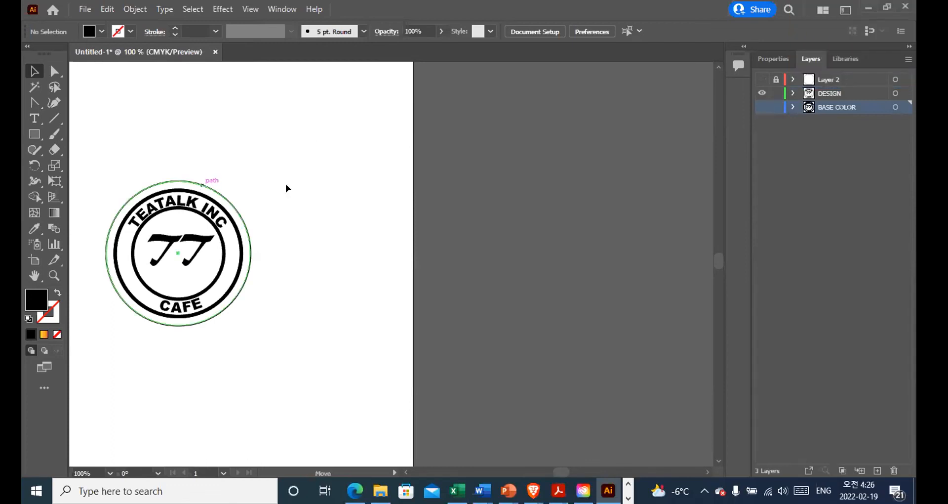
# Step: Delete the thin outer circle from the DESIGN layer
pyautogui.click(213, 190)
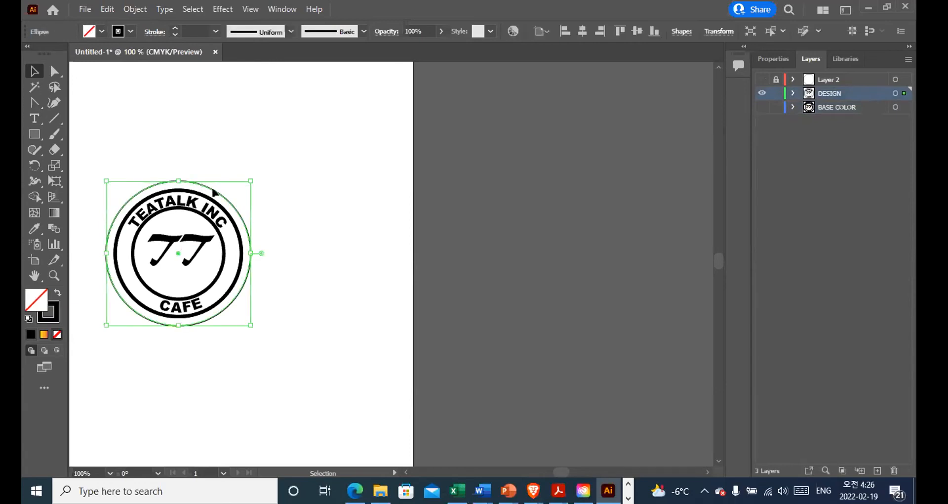
pyautogui.hotkey('shift', 'Down')
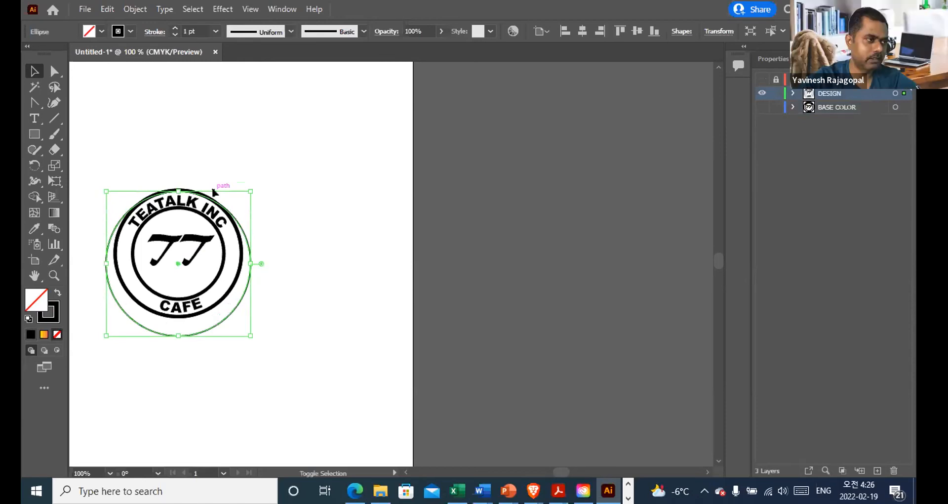
pyautogui.click(599, 136)
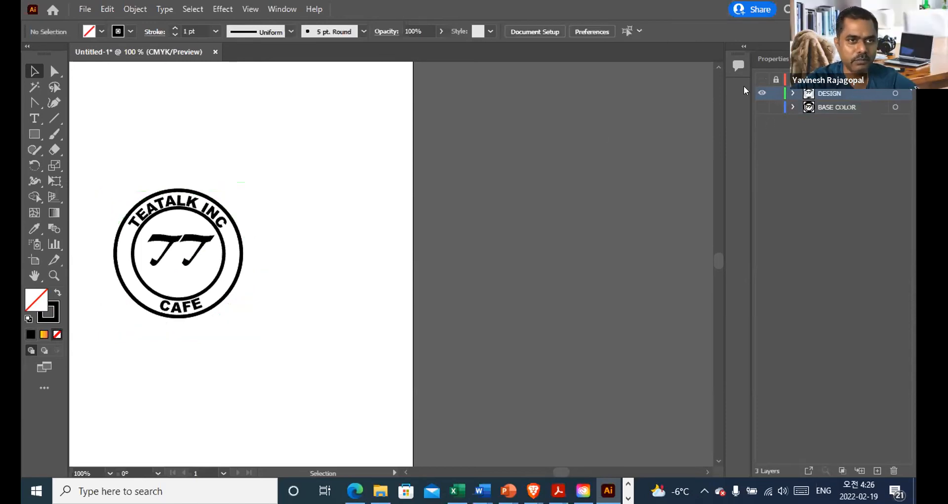
# Step: Compare the logo with Layer 2 and BASE COLOR shown and hidden to check which layers hold the thin outer circle
pyautogui.click(760, 80)
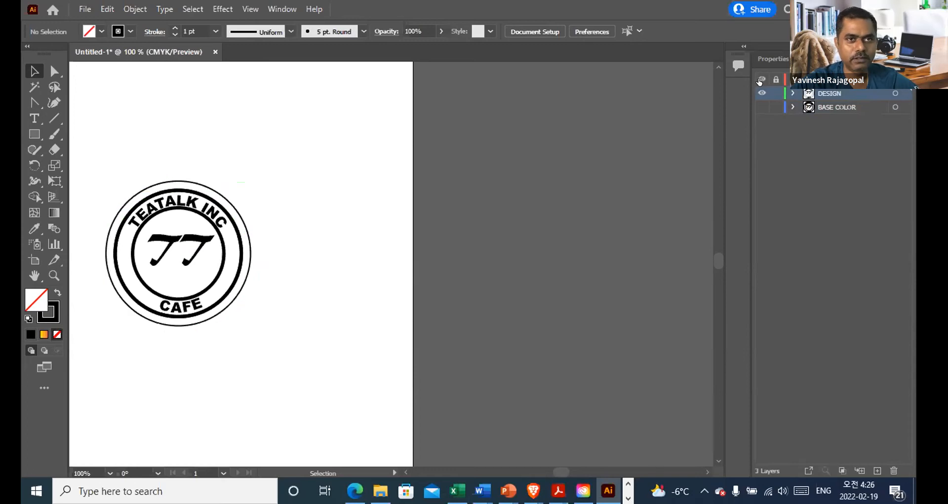
pyautogui.click(761, 80)
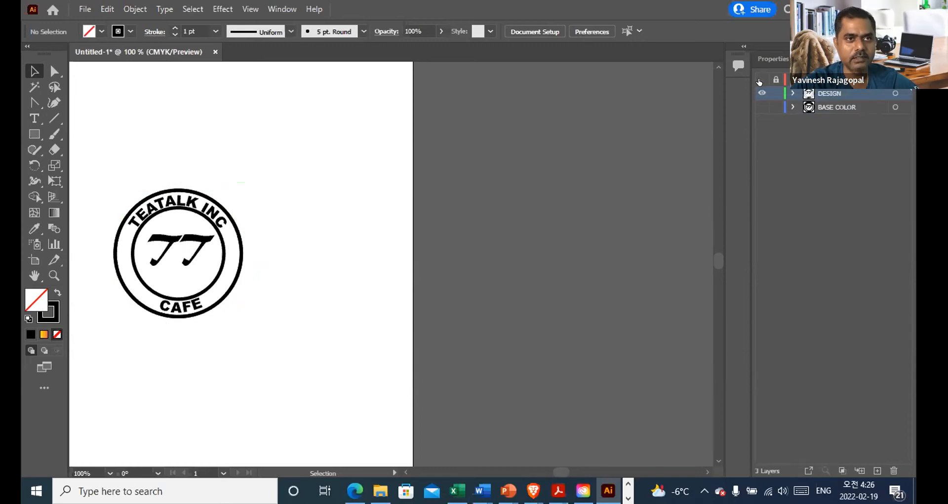
pyautogui.click(760, 80)
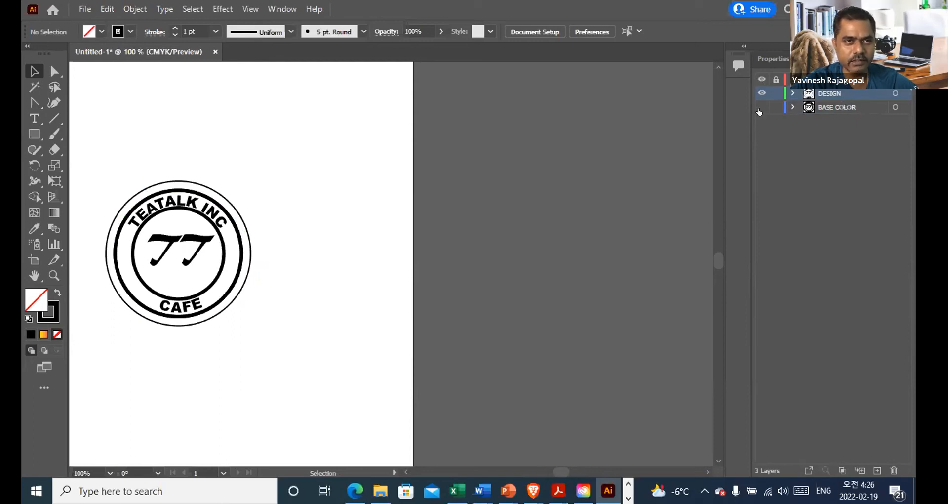
pyautogui.click(756, 105)
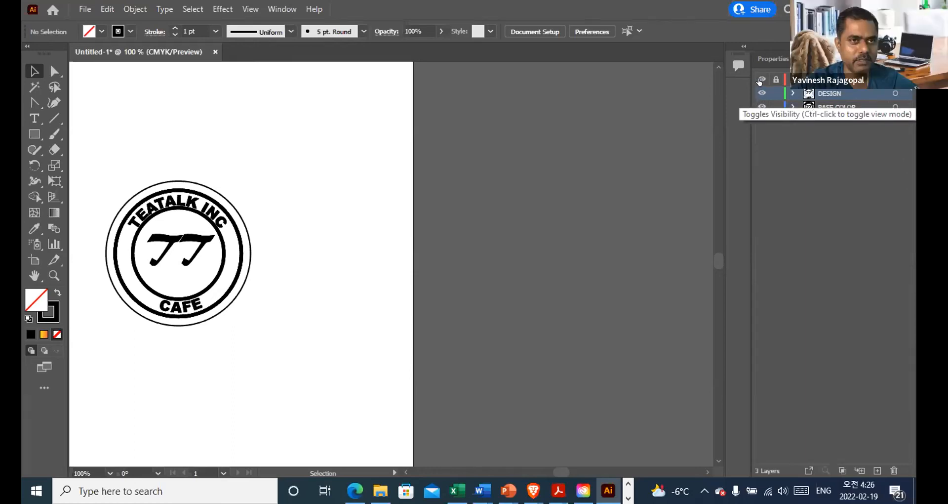
pyautogui.click(760, 80)
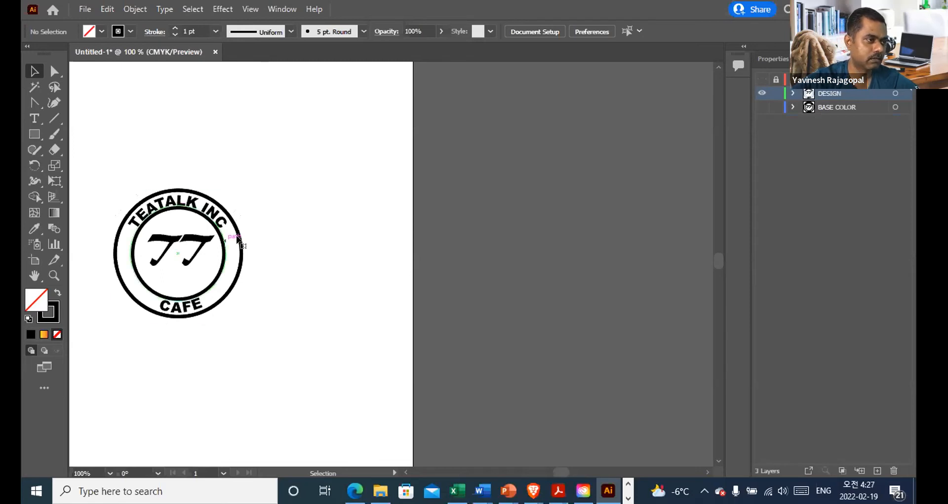
# Step: Shift the duplicate of the thick outer ring aside on the DESIGN layer and delete it
pyautogui.click(238, 240)
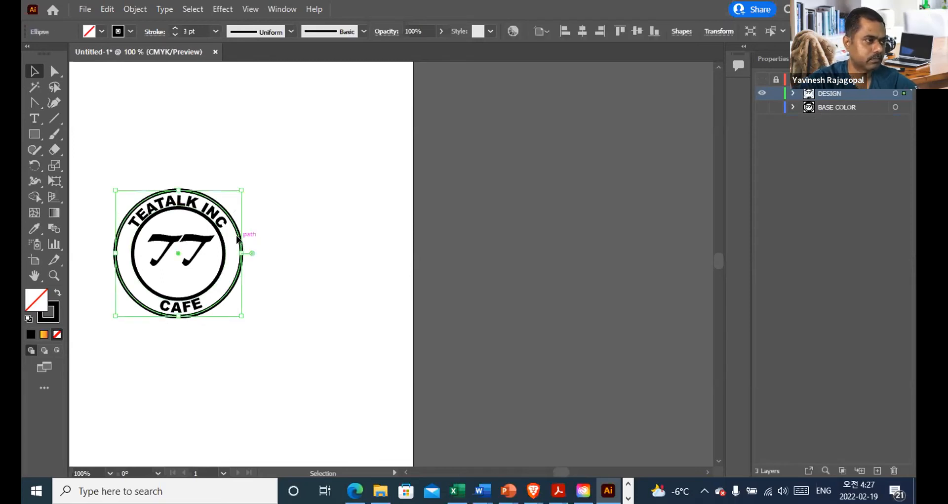
pyautogui.hotkey('shift', 'Right')
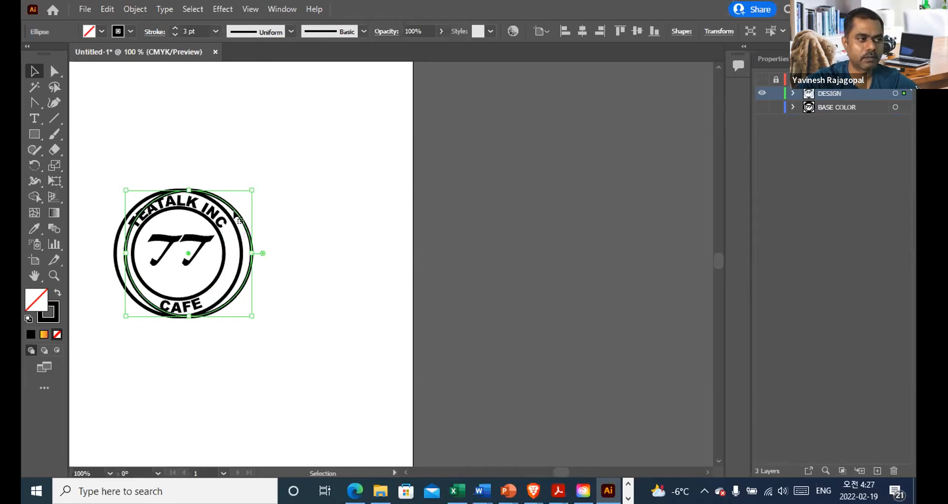
pyautogui.moveTo(235, 211); pyautogui.dragTo(325, 211)
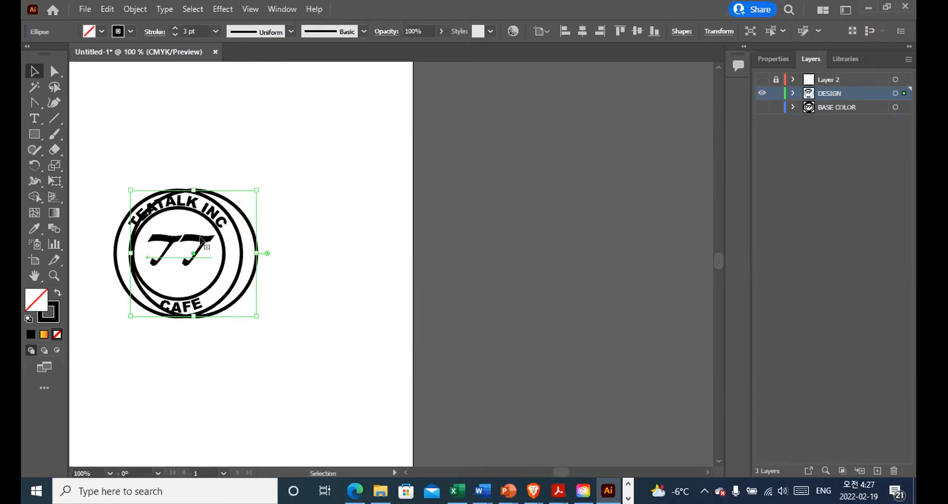
pyautogui.click(200, 237)
pyautogui.click(189, 199)
pyautogui.press('Delete')
pyautogui.hotkey('ctrl', 'z')
pyautogui.click(269, 250)
pyautogui.click(257, 261)
pyautogui.press('Delete')
# Step: Hide the DESIGN layer and show the BASE COLOR layer
pyautogui.click(763, 94)
pyautogui.click(761, 106)
pyautogui.hotkey('ctrl', 'y')
# Step: Try to delete the thick outer ring from the BASE COLOR layer
pyautogui.keyDown('shift'); pyautogui.click(217, 268); pyautogui.keyUp('shift')
pyautogui.keyDown('shift'); pyautogui.click(236, 233); pyautogui.keyUp('shift')
pyautogui.keyDown('shift'); pyautogui.click(236, 233); pyautogui.keyUp('shift')
pyautogui.keyDown('shift'); pyautogui.click(236, 233); pyautogui.keyUp('shift')
pyautogui.keyDown('shift'); pyautogui.click(236, 233); pyautogui.keyUp('shift')
pyautogui.keyDown('shift'); pyautogui.click(236, 233); pyautogui.keyUp('shift')
pyautogui.press('Delete')
pyautogui.click(106, 9)
pyautogui.click(120, 23)
# Step: Nudge the inner ring on the BASE COLOR layer aside and back to check for a duplicate beneath it
pyautogui.click(223, 257)
pyautogui.hotkey('shift', 'Right')
pyautogui.hotkey('shift', 'Left')
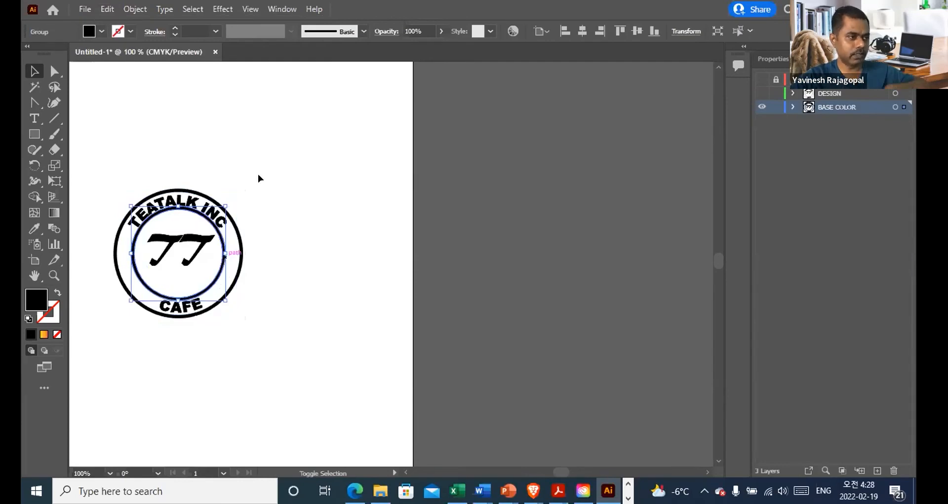
pyautogui.click(238, 242)
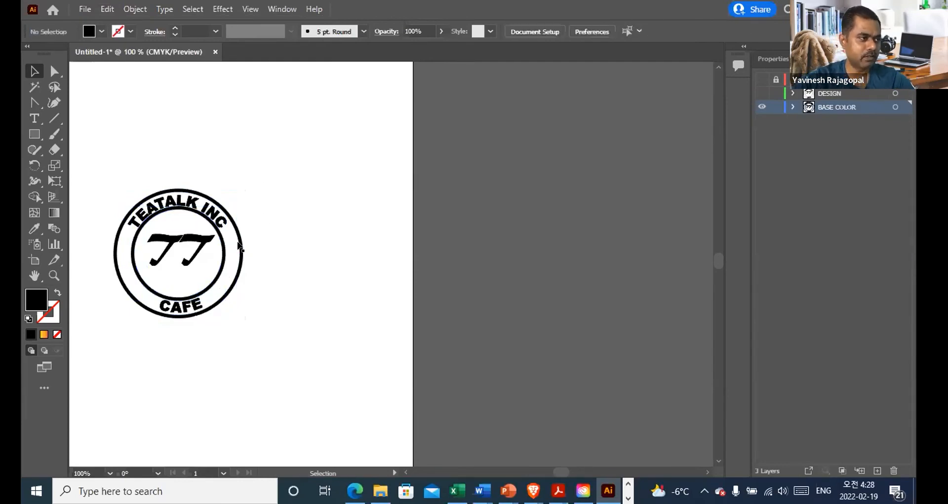
# Step: Delete the duplicate TEATALK INC text from the BASE COLOR layer and nudge the remaining text up and back to check it
pyautogui.click(190, 202)
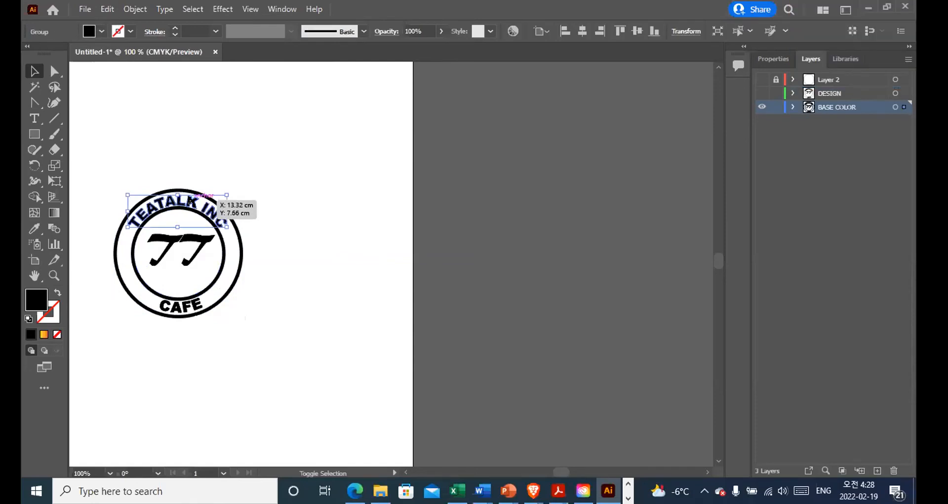
pyautogui.hotkey('alt', 'shift', 'Up')
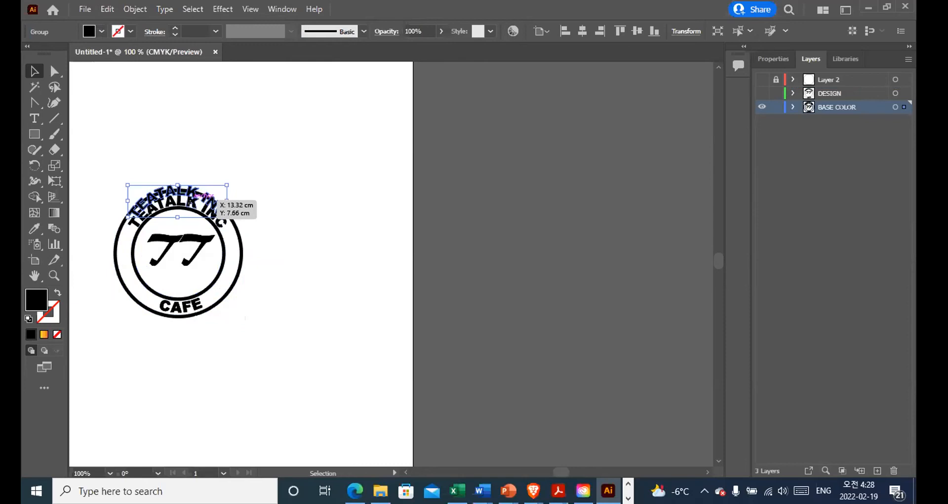
pyautogui.press('Delete')
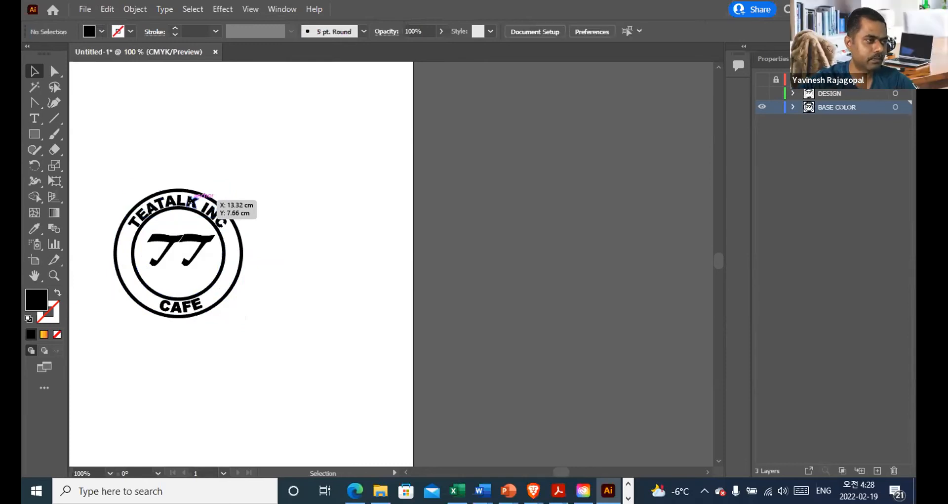
pyautogui.click(190, 201)
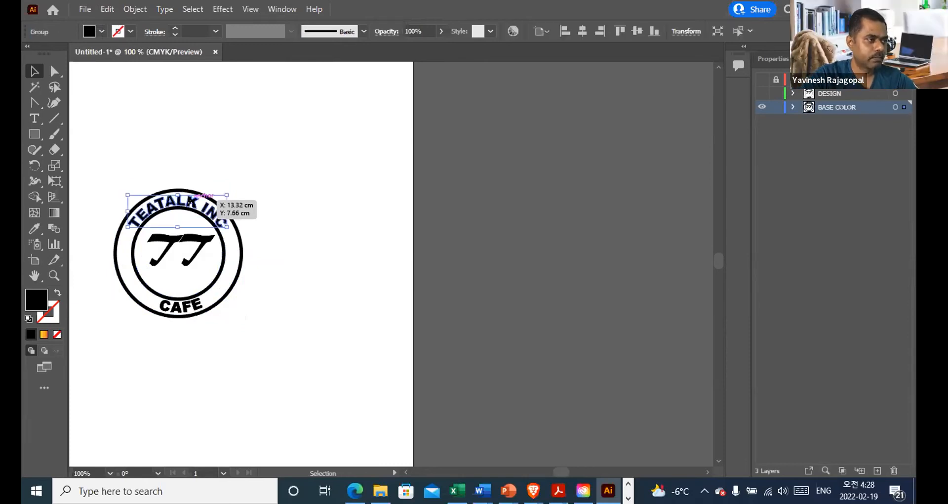
pyautogui.hotkey('shift', 'Up')
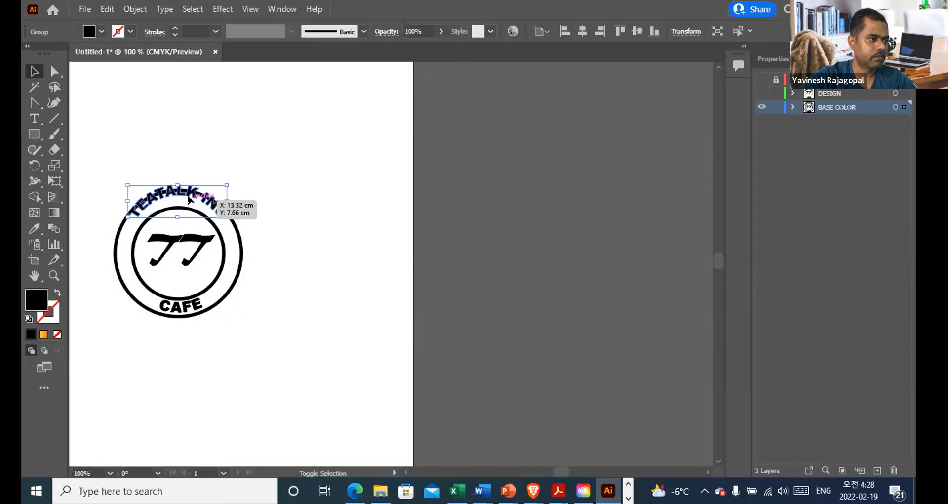
pyautogui.hotkey('shift', 'Down')
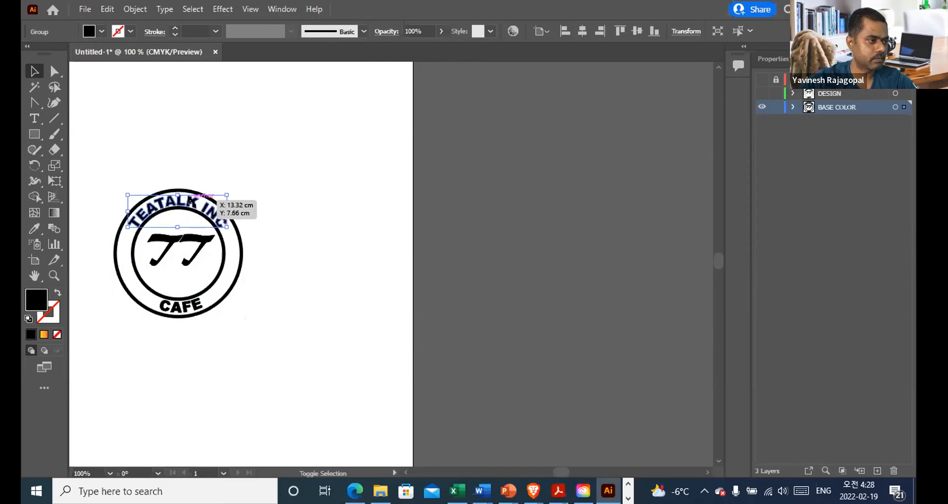
# Step: Nudge the duplicate CAFE text down on the BASE COLOR layer and delete it
pyautogui.click(186, 304)
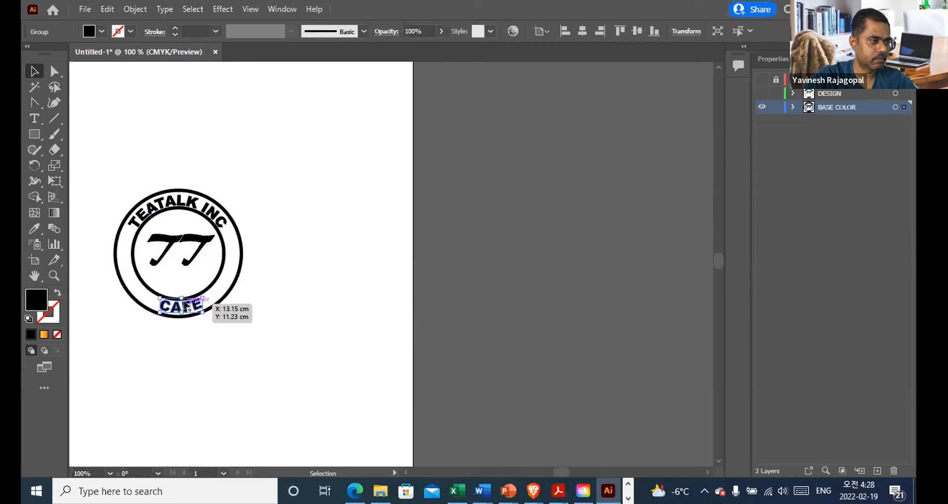
pyautogui.hotkey('alt', 'shift', 'Down')
pyautogui.press('Delete')
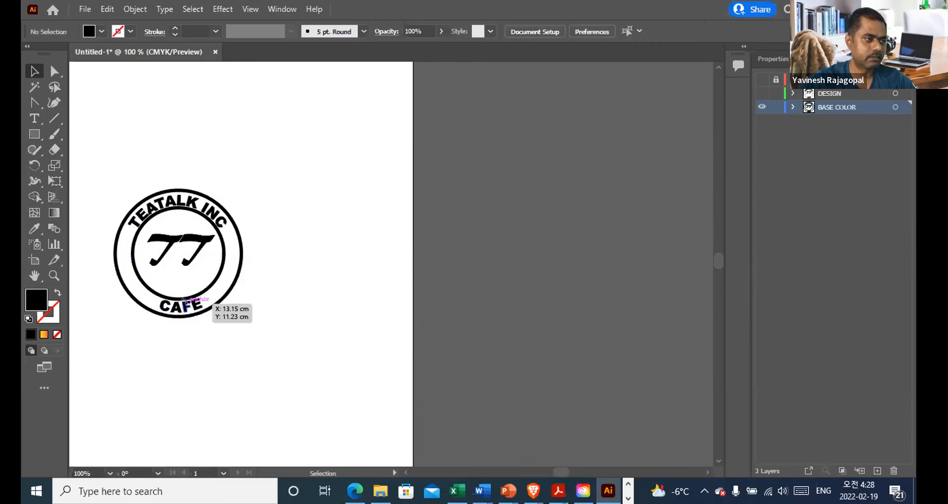
# Step: Show Layer 2 and the DESIGN layer, keep DESIGN locked, and select all the BASE COLOR artwork
pyautogui.click(760, 94)
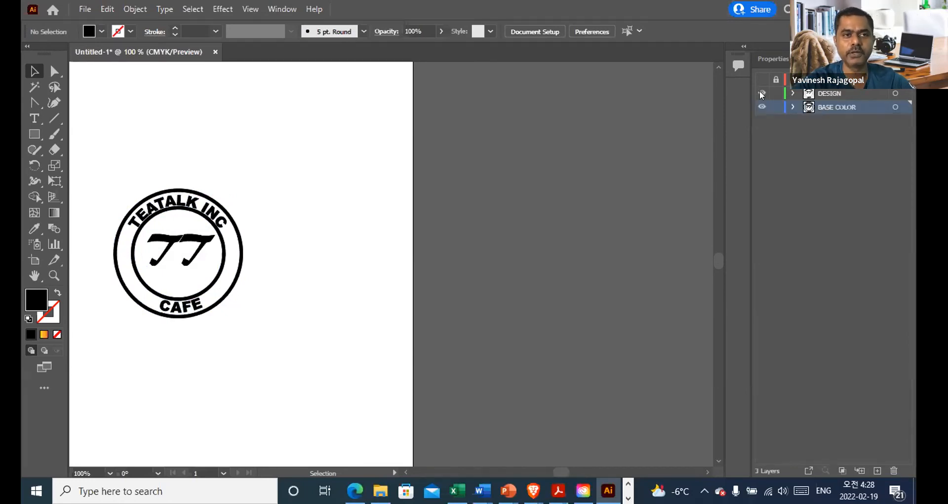
pyautogui.click(759, 80)
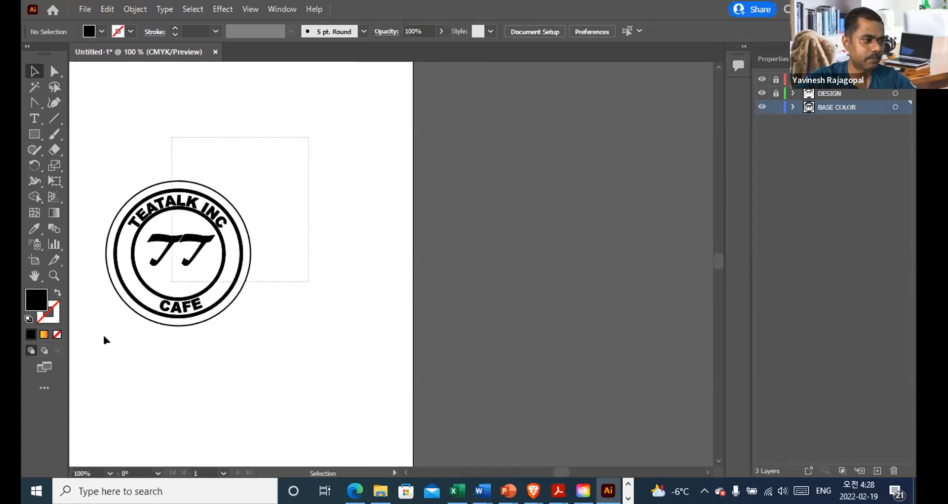
pyautogui.hotkey('ctrl', 'a')
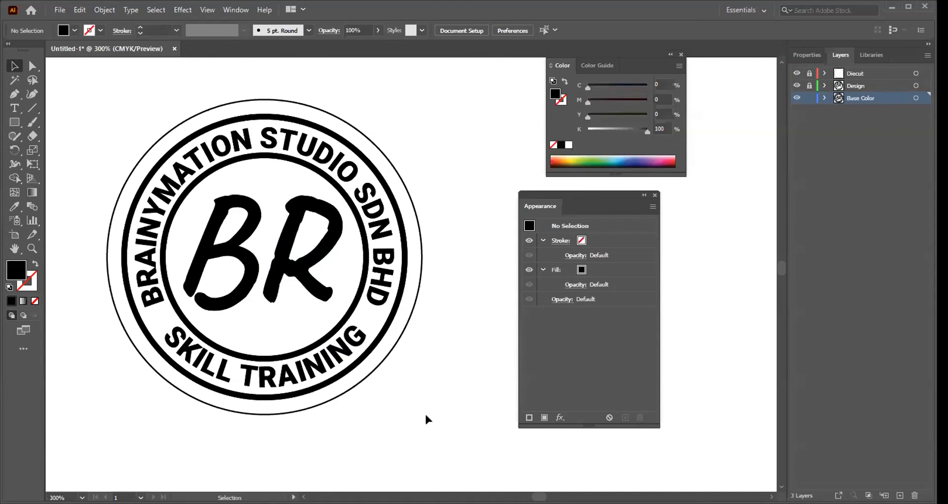
# Step: In the BR logo document, select all the Base Color artwork and reposition the Appearance panel beside the logo
pyautogui.moveTo(459, 97); pyautogui.dragTo(82, 417)
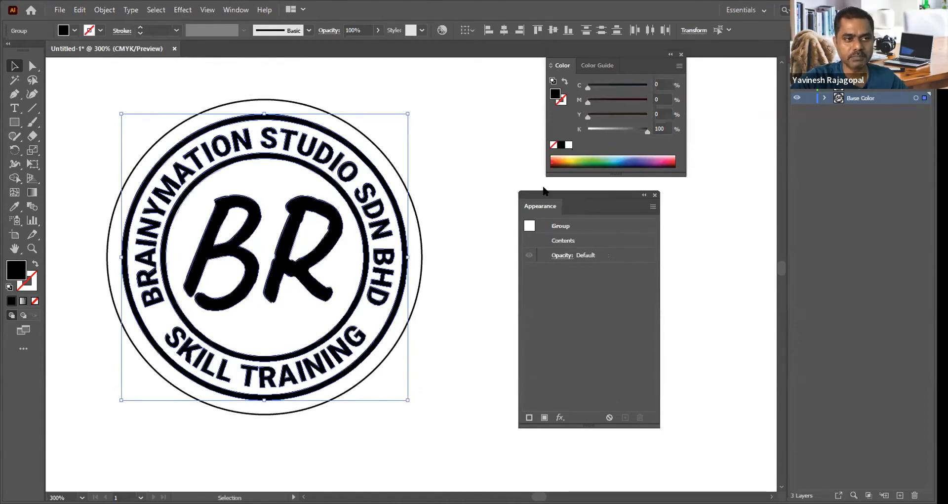
pyautogui.moveTo(566, 195); pyautogui.dragTo(556, 193)
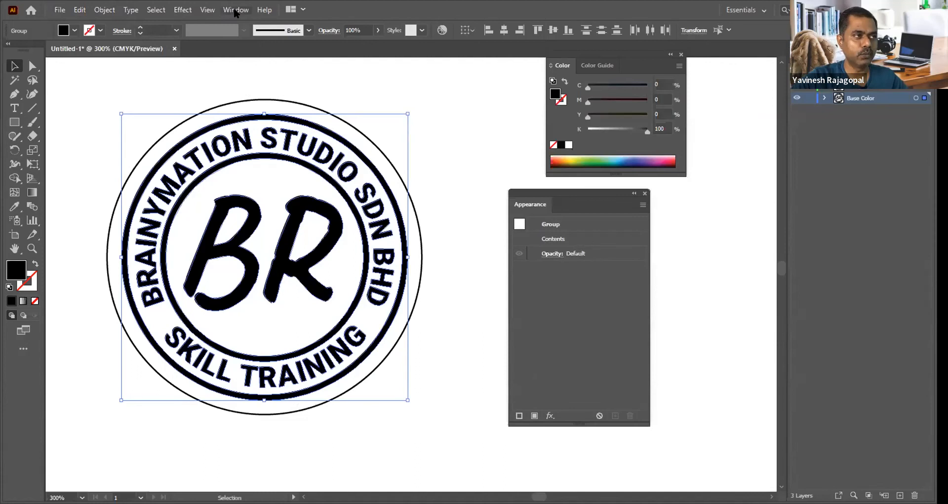
pyautogui.click(236, 11)
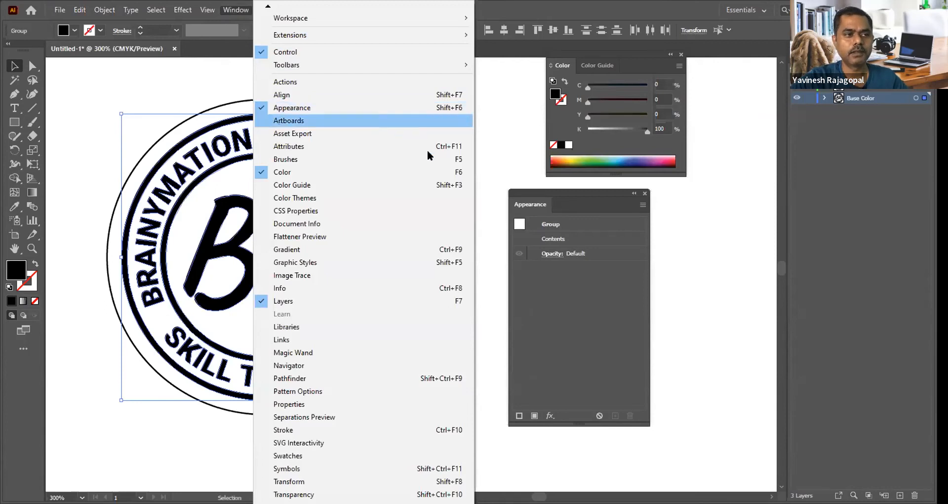
pyautogui.click(576, 195)
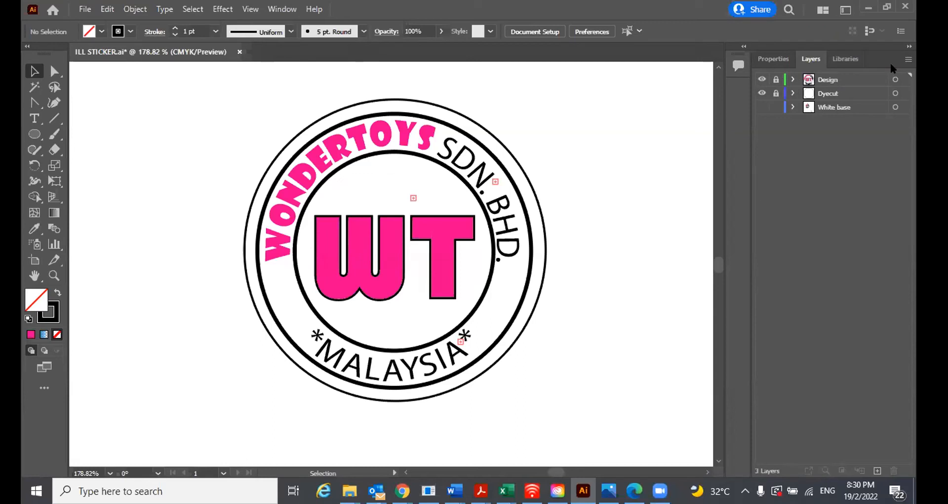
# Step: In the ILL STICKER.ai document, select the White base layer and expand its list of objects
pyautogui.click(820, 107)
pyautogui.click(793, 107)
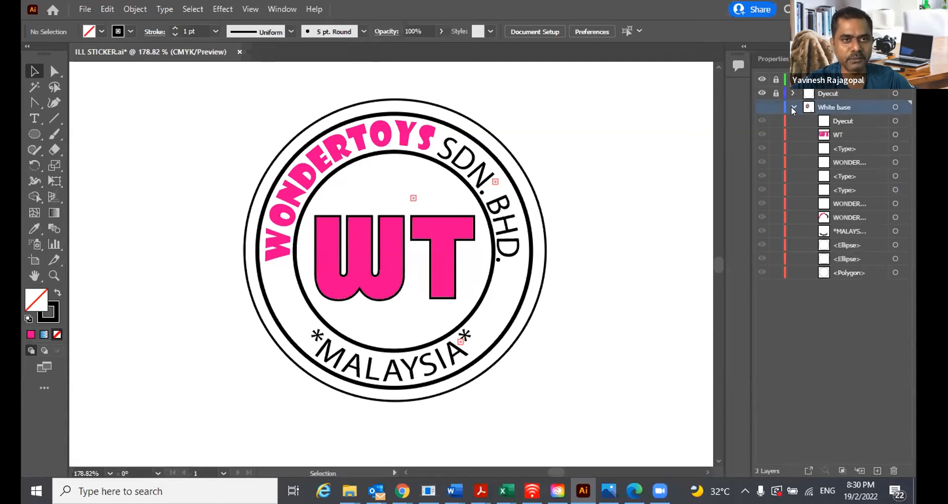
# Step: Make the White base layer visible and delete its old artwork
pyautogui.click(794, 107)
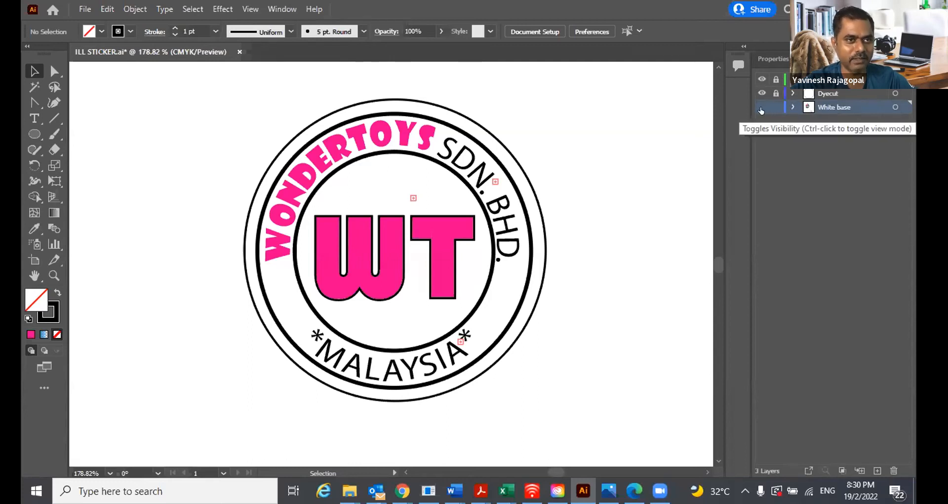
pyautogui.click(761, 108)
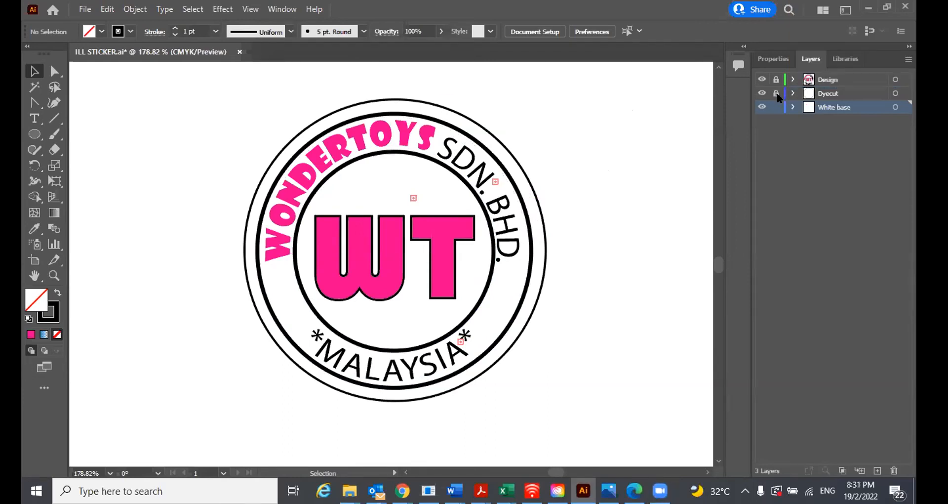
# Step: Unlock the Design layer, copy all its artwork in place onto the White base layer, and lock Design again
pyautogui.click(834, 79)
pyautogui.click(776, 79)
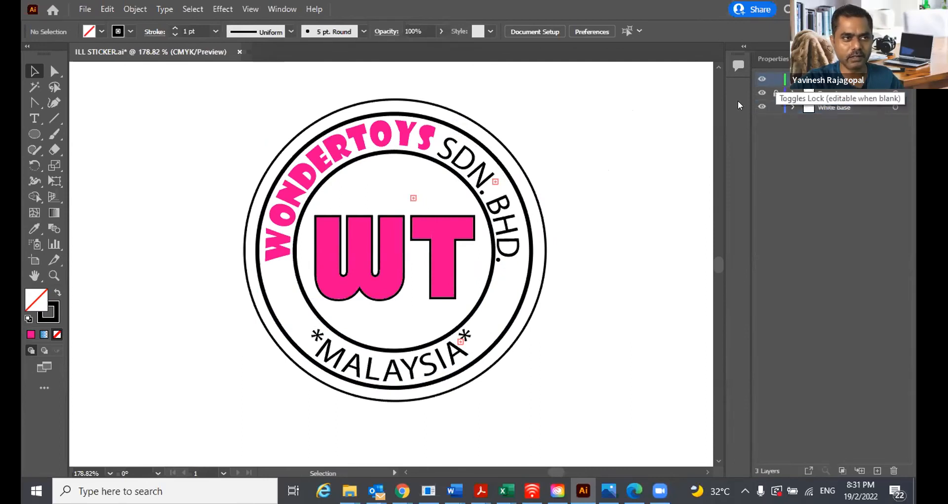
pyautogui.hotkey('ctrl', 'a')
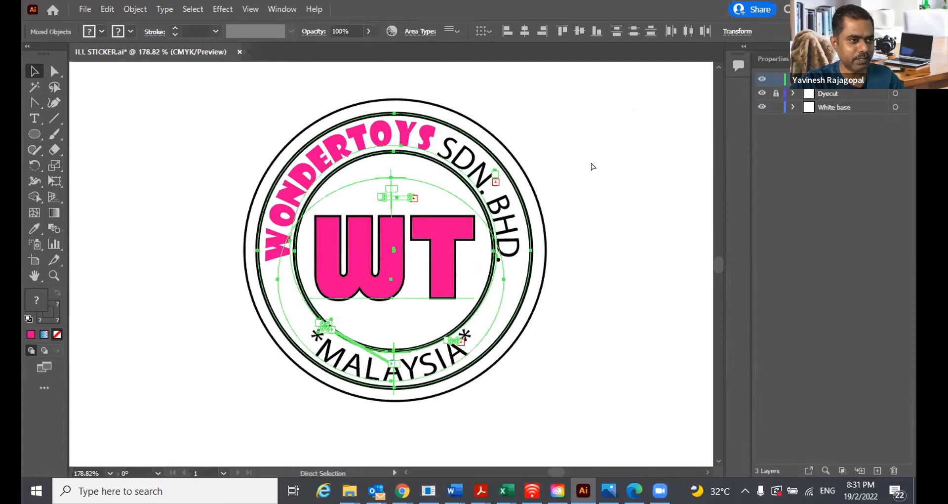
pyautogui.click(829, 106)
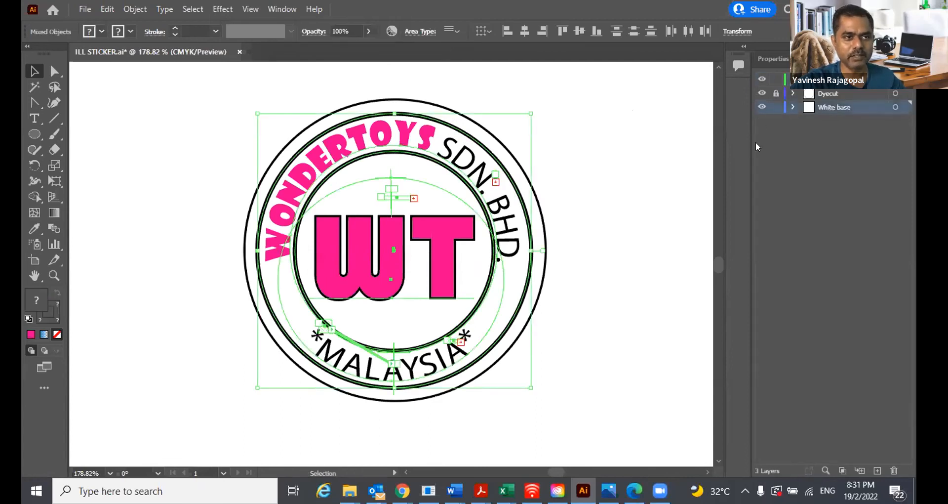
pyautogui.click(621, 188)
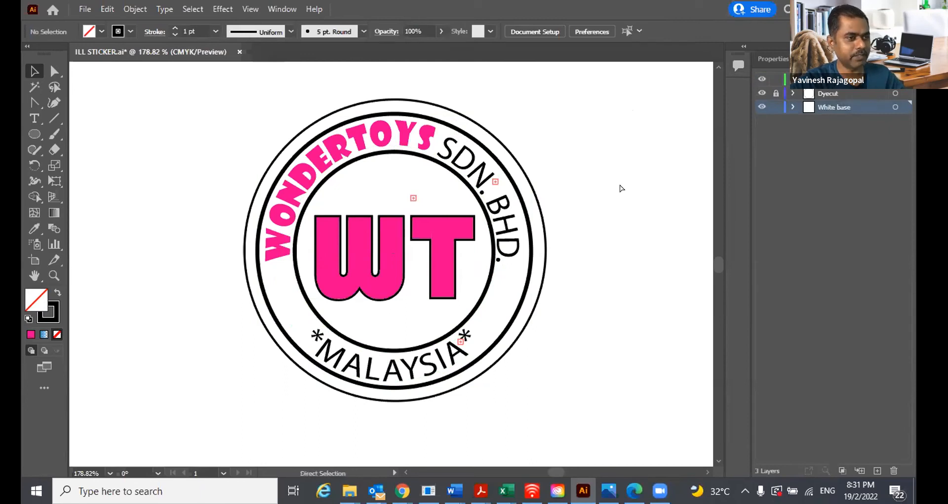
pyautogui.hotkey('ctrl', 'a')
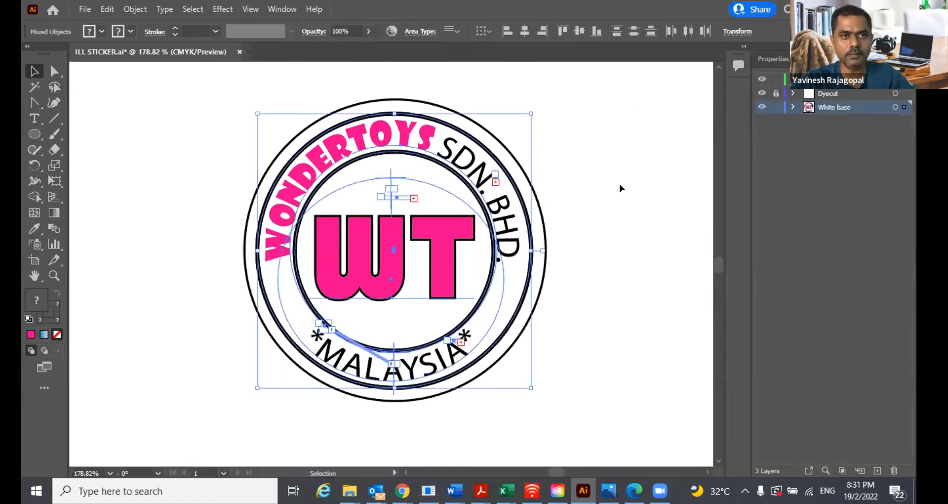
pyautogui.click(776, 79)
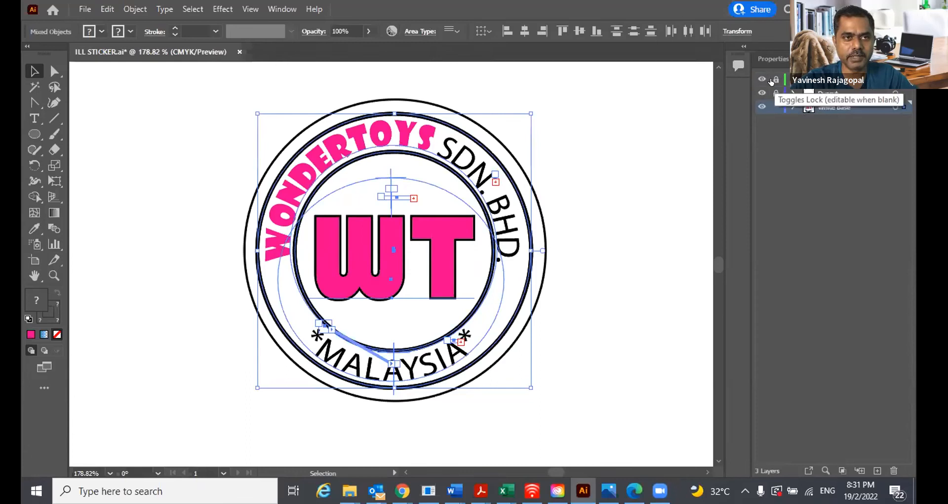
pyautogui.click(671, 199)
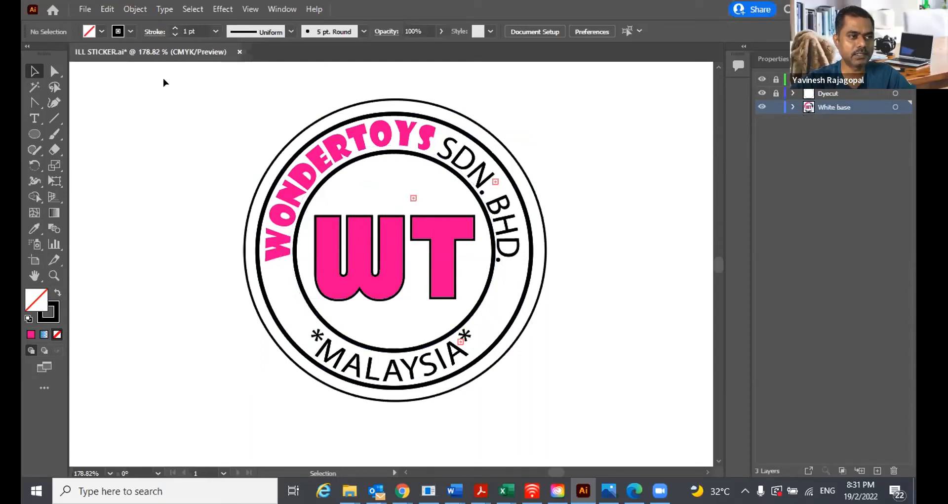
# Step: Select all the White base artwork and expand it with Object, Fill and Stroke enabled
pyautogui.moveTo(284, 122); pyautogui.dragTo(578, 409)
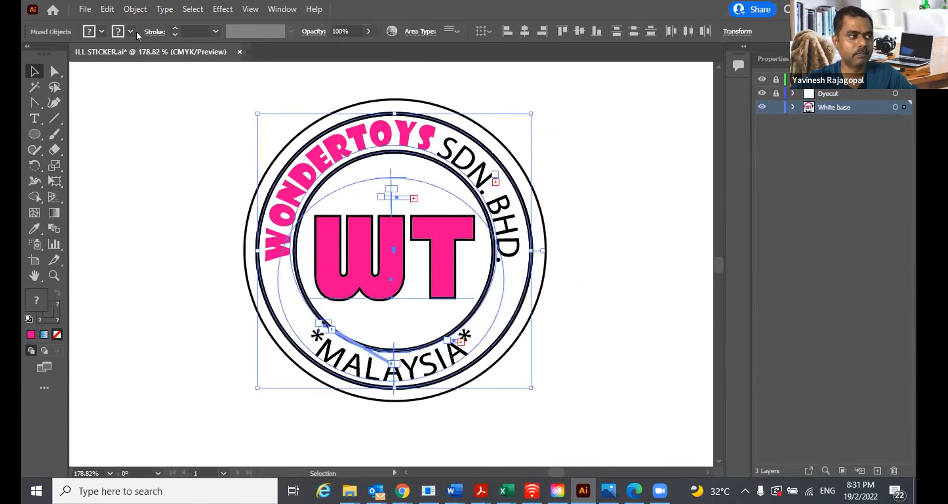
pyautogui.click(107, 9)
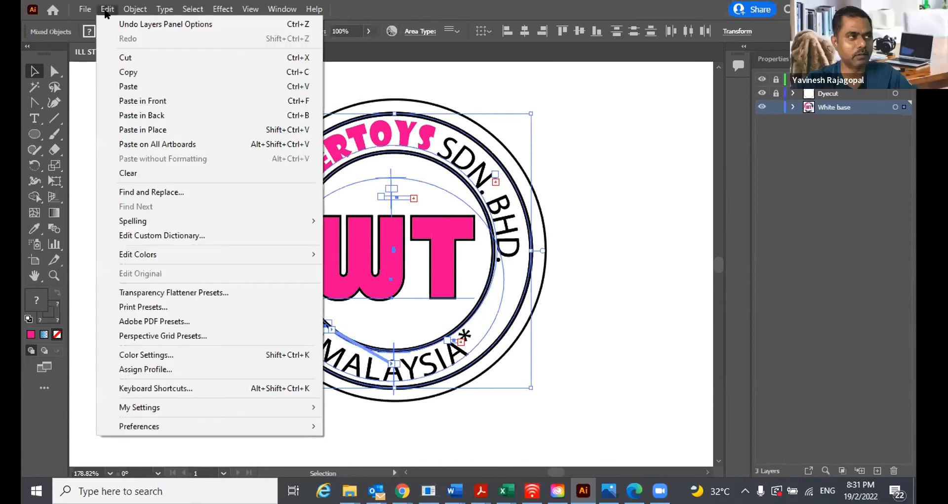
pyautogui.moveTo(136, 11)
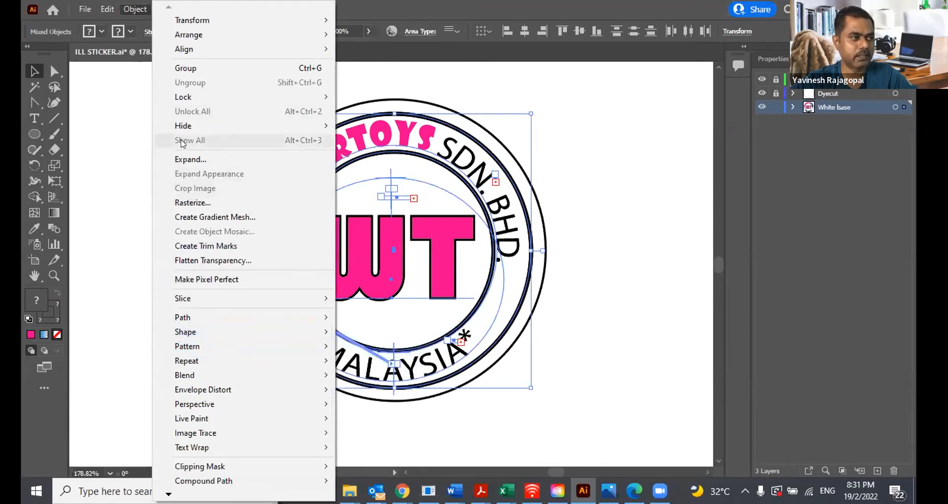
pyautogui.click(184, 158)
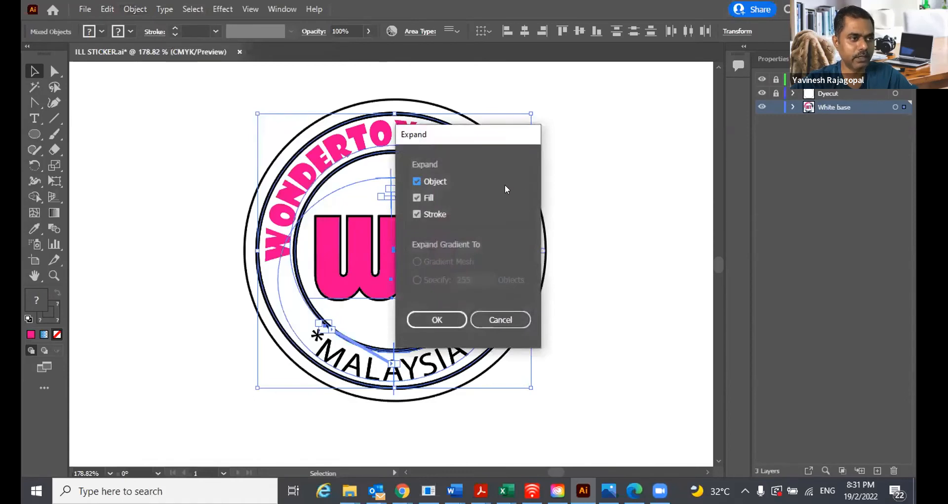
pyautogui.click(429, 315)
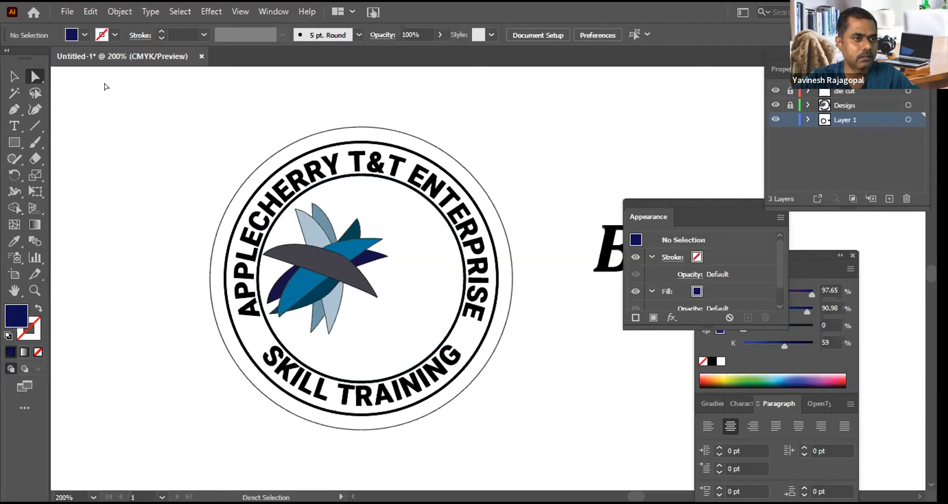
# Step: In the APPLECHERRY T&T ENTERPRISE logo document, select the grouped ring and lettering on Layer 1 and delete it
pyautogui.moveTo(95, 93); pyautogui.dragTo(545, 449)
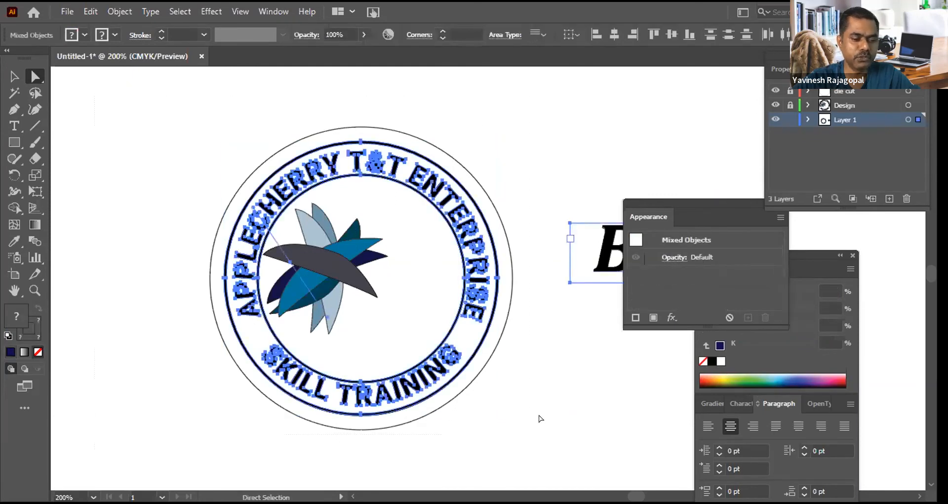
pyautogui.click(540, 418)
pyautogui.click(15, 78)
pyautogui.moveTo(136, 106); pyautogui.dragTo(553, 456)
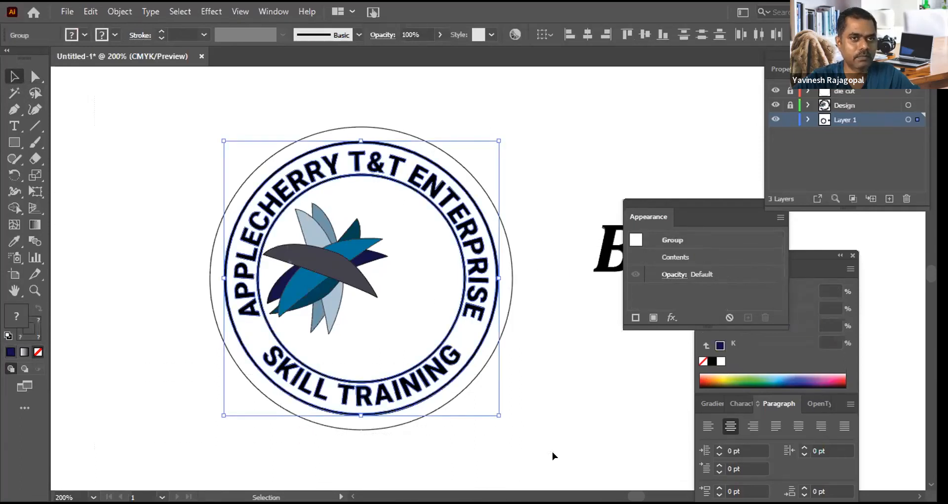
pyautogui.click(553, 456)
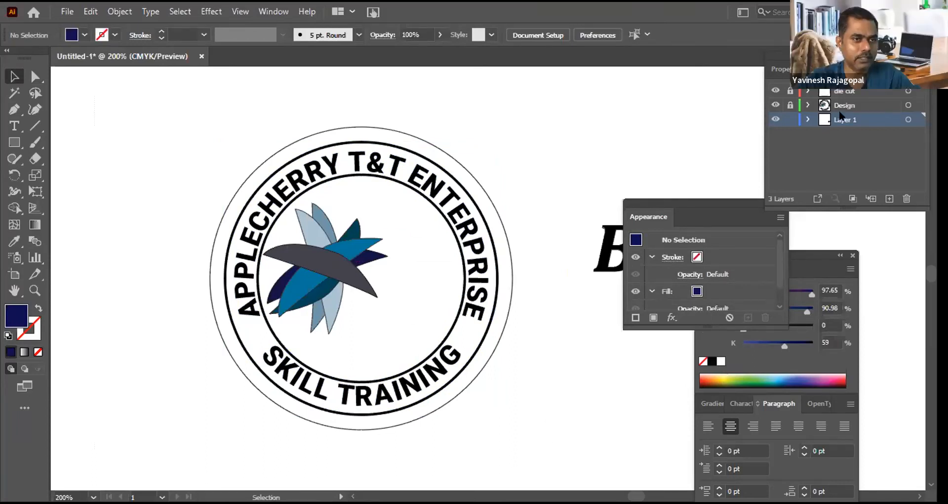
# Step: Unlock the Design layer and delete the stray black text beside the logo on Layer 1
pyautogui.click(789, 104)
pyautogui.click(609, 233)
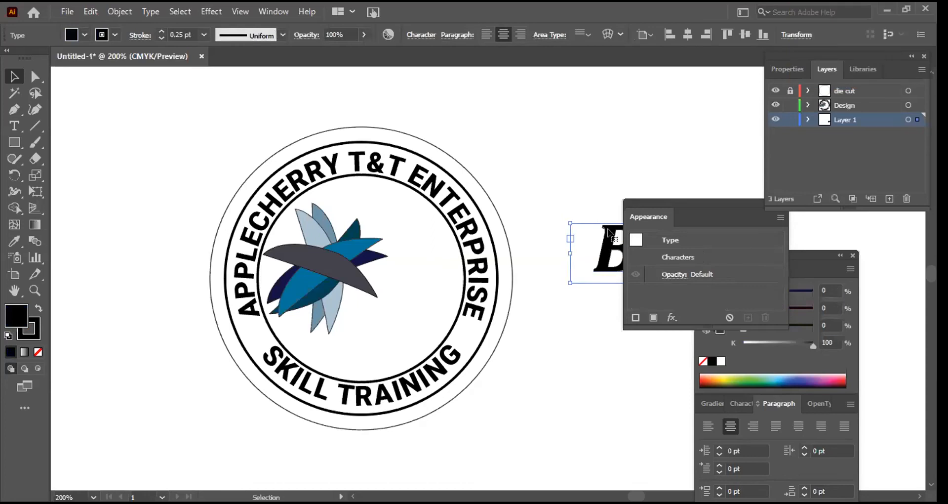
pyautogui.press('Delete')
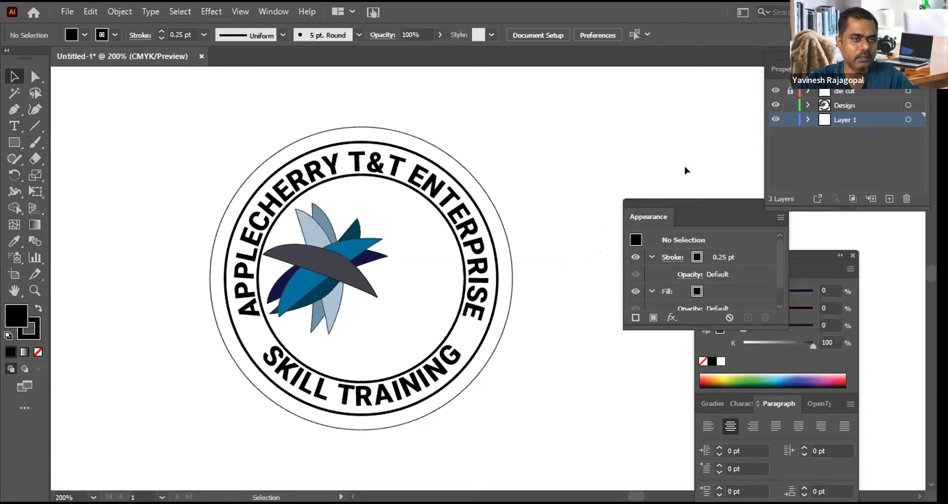
# Step: Try deleting everything selected on the Design layer and Layer 1, and undo the deletion
pyautogui.click(810, 105)
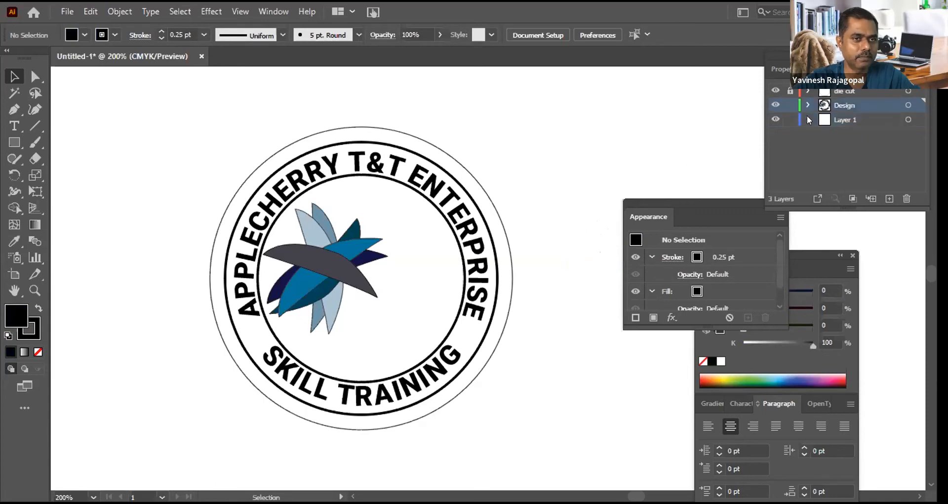
pyautogui.hotkey('ctrl', 'a')
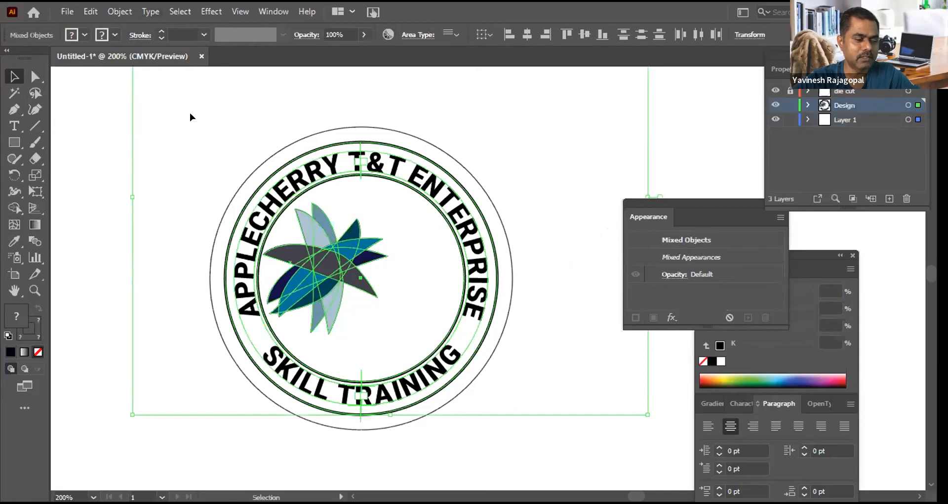
pyautogui.press('a')
pyautogui.hotkey('ctrl', '-')
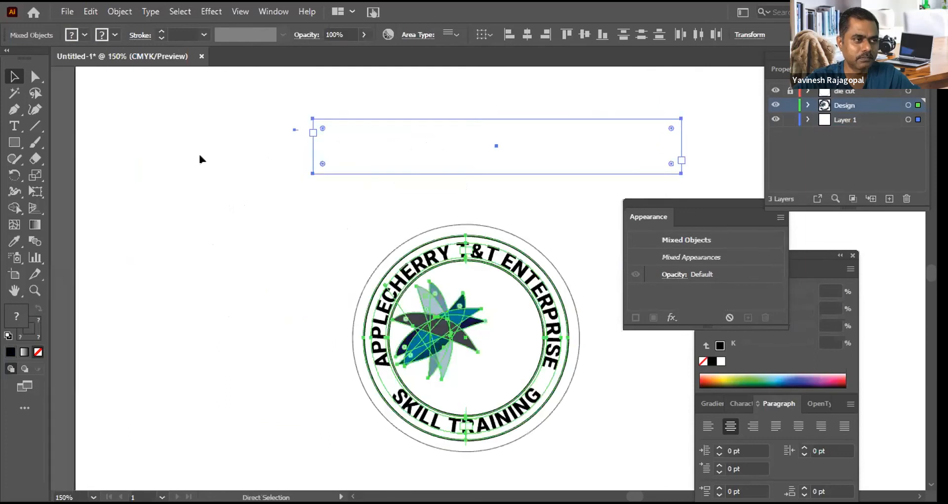
pyautogui.press('v')
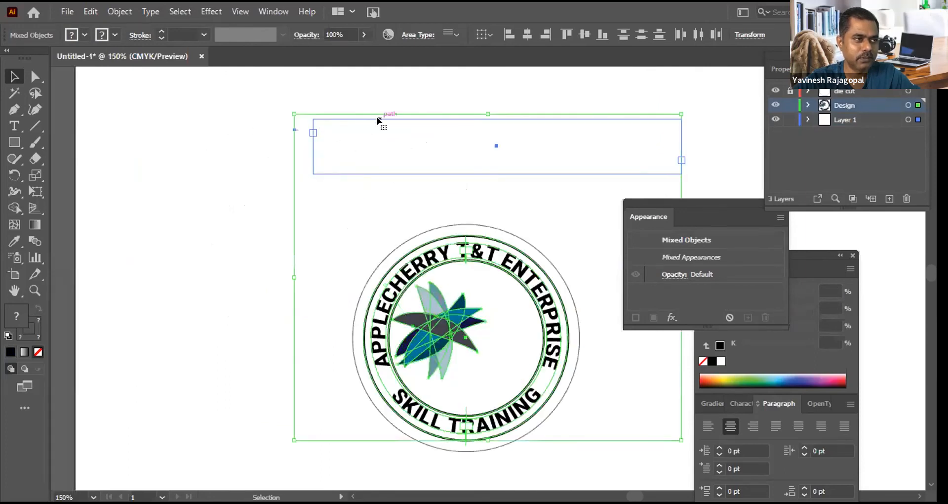
pyautogui.press('Delete')
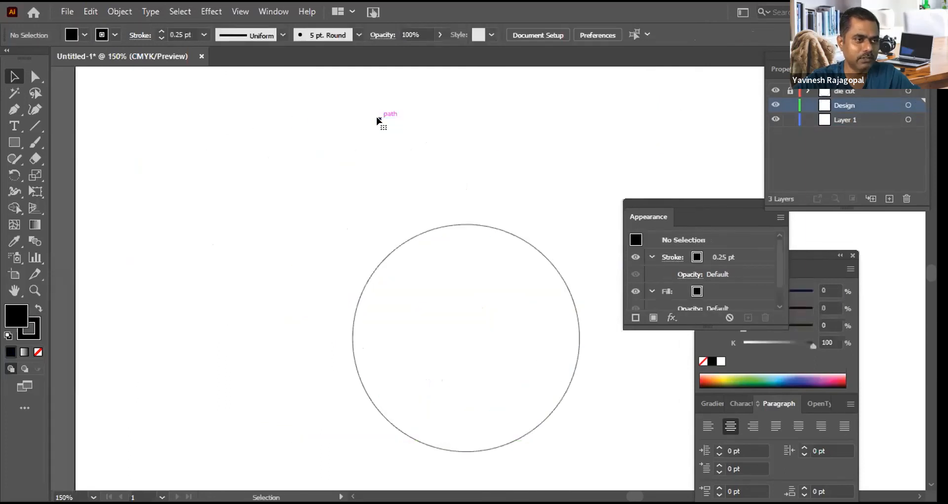
pyautogui.hotkey('ctrl', 'z')
# Step: Delete the empty text frame above the logo and the leftover blank type object on Layer 1
pyautogui.click(363, 141)
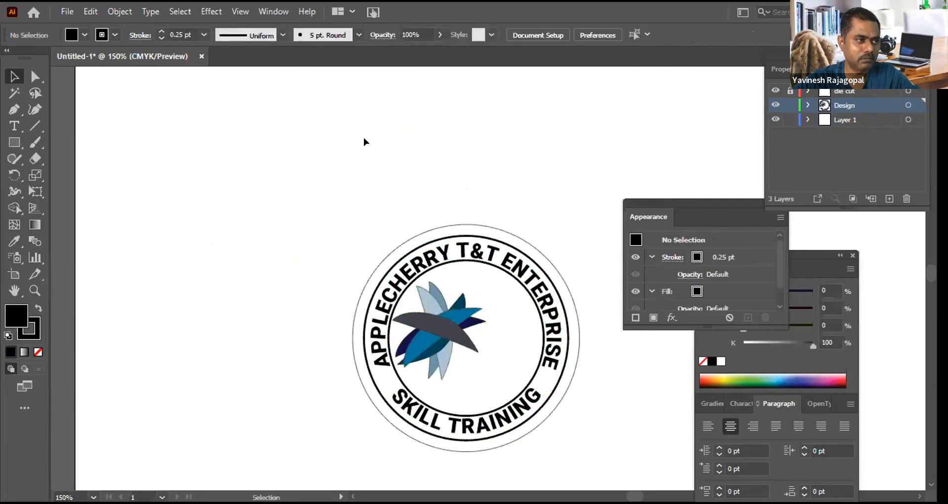
pyautogui.click(369, 120)
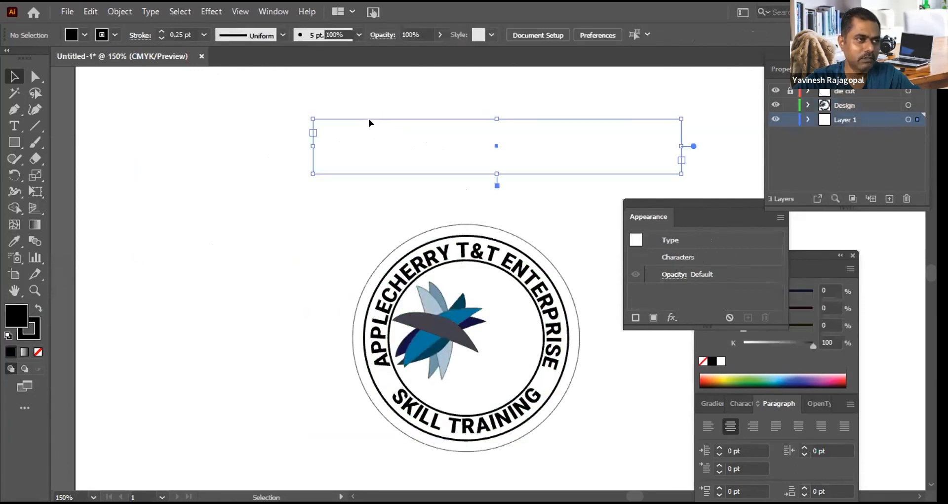
pyautogui.press('Delete')
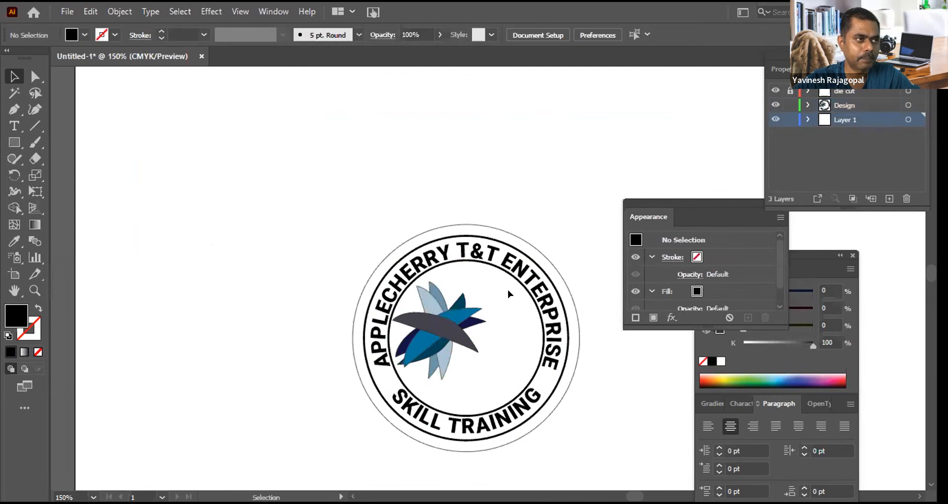
pyautogui.moveTo(220, 88); pyautogui.dragTo(616, 195)
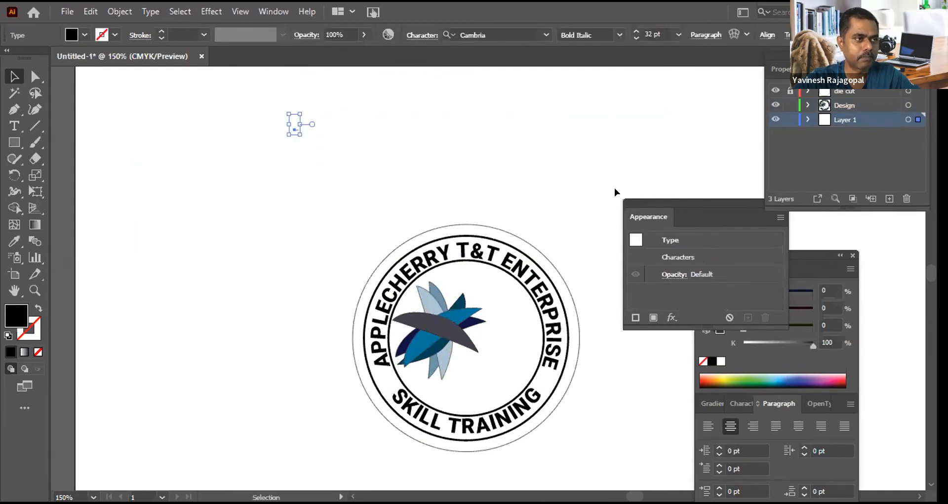
pyautogui.click(424, 118)
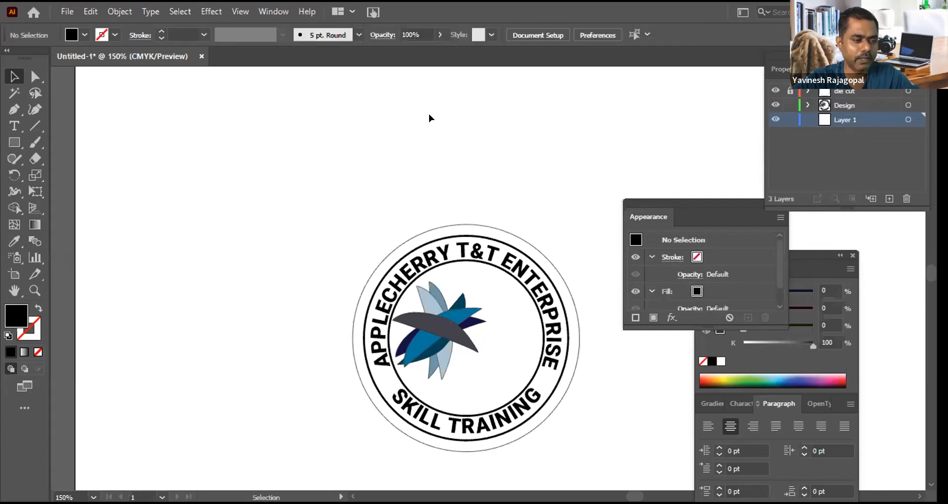
# Step: Copy all the Design artwork, paste it in front on Layer 1, and lock the Design layer
pyautogui.hotkey('ctrl', 'a')
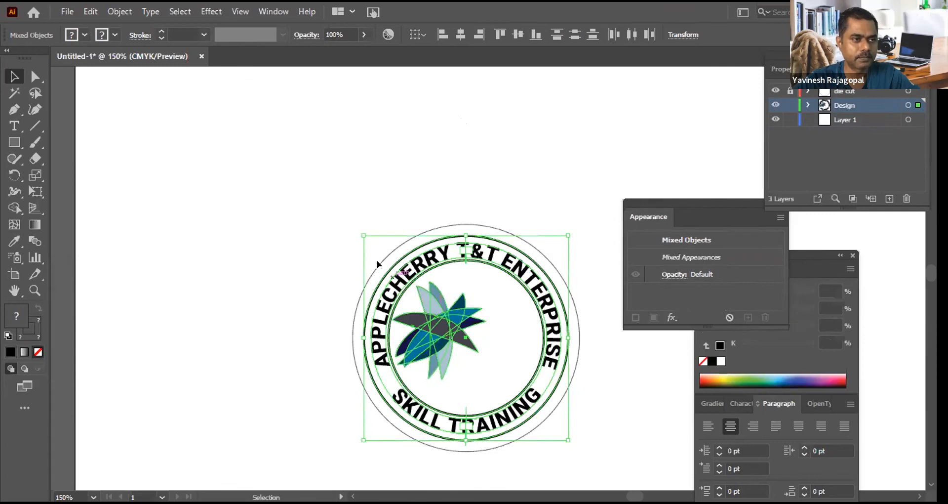
pyautogui.click(225, 194)
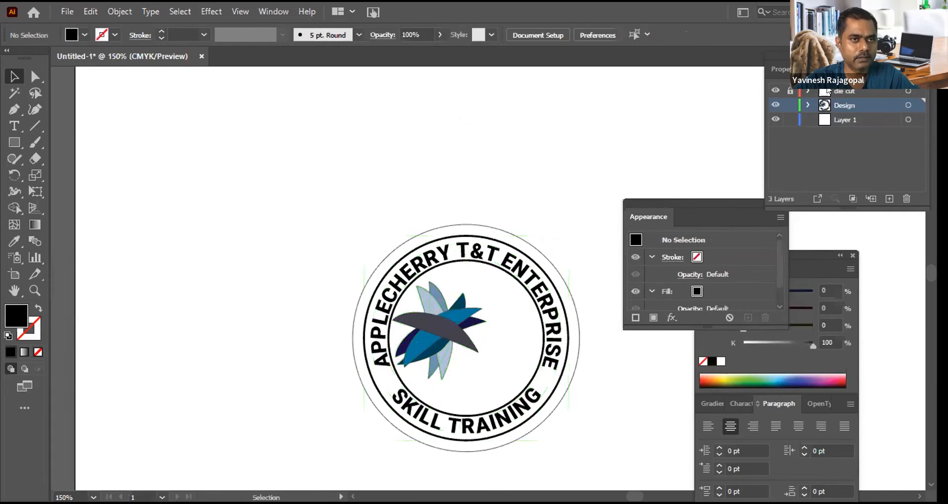
pyautogui.click(860, 120)
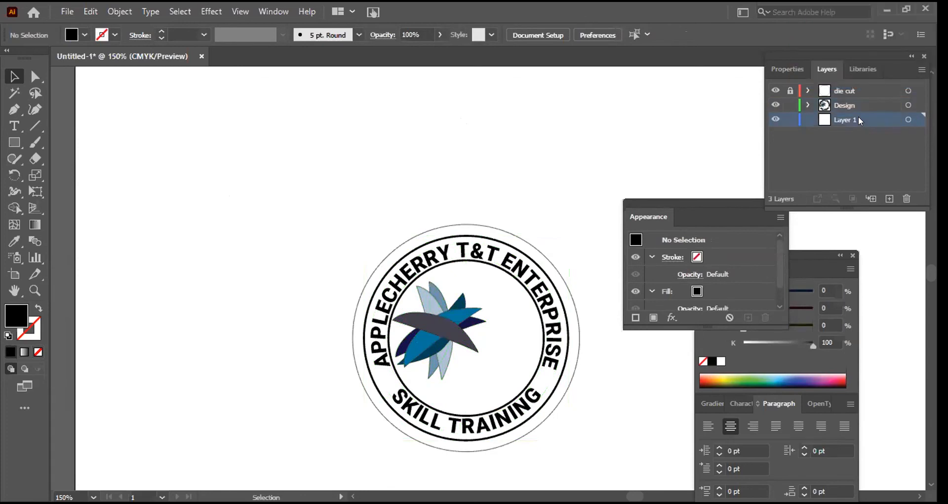
pyautogui.hotkey('ctrl', 'f')
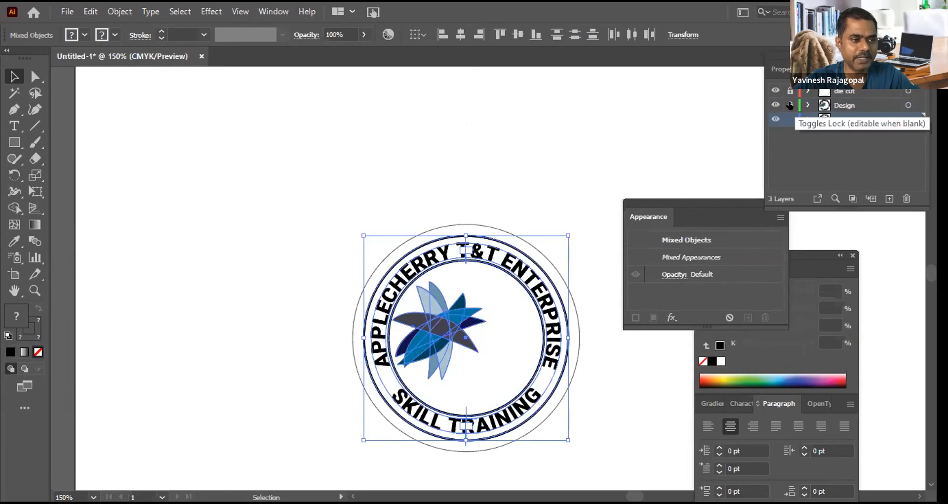
pyautogui.click(790, 105)
# Step: Expand the artwork pasted on Layer 1 into editable shapes
pyautogui.click(116, 15)
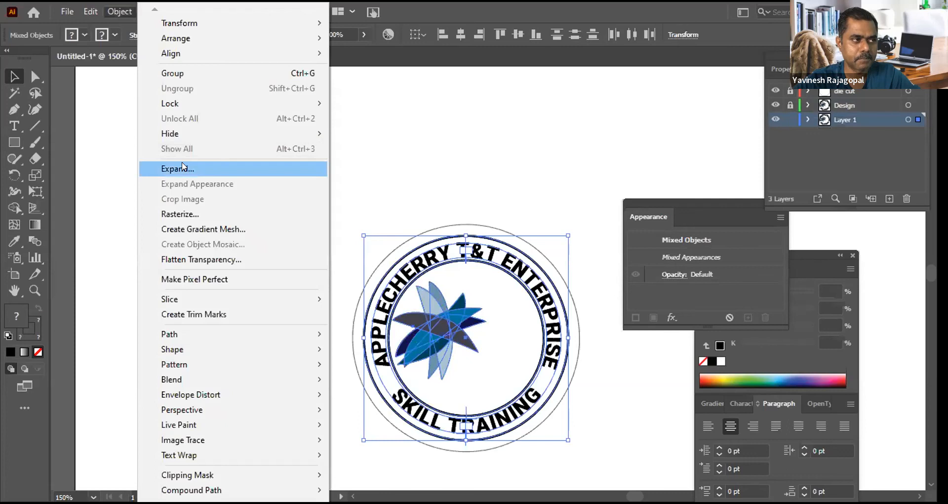
pyautogui.click(183, 168)
pyautogui.click(423, 331)
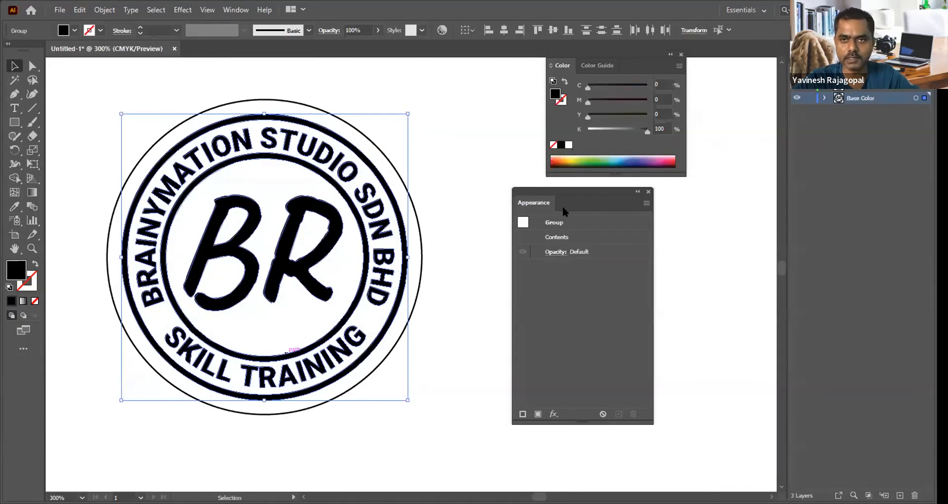
# Step: Add a new fill to the logo group on the Base Color layer and set it to 100% cyan with 0% black
pyautogui.moveTo(561, 199); pyautogui.dragTo(552, 207)
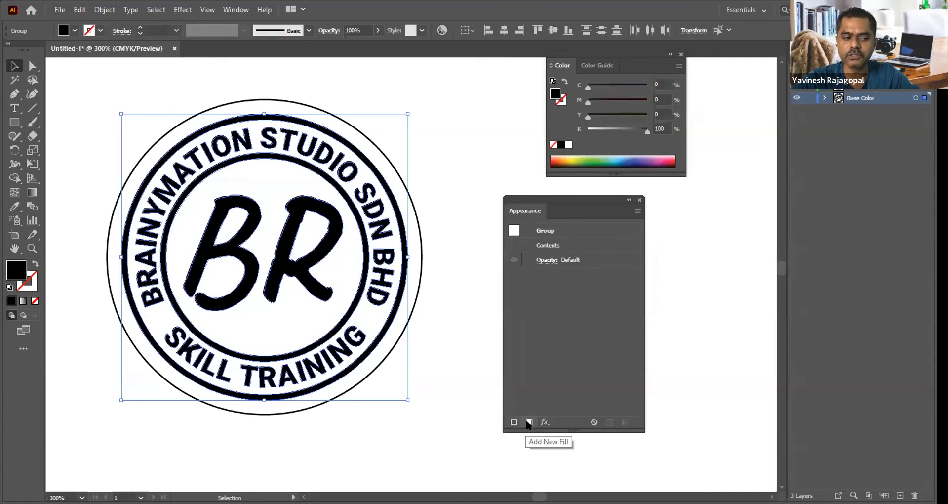
pyautogui.click(528, 423)
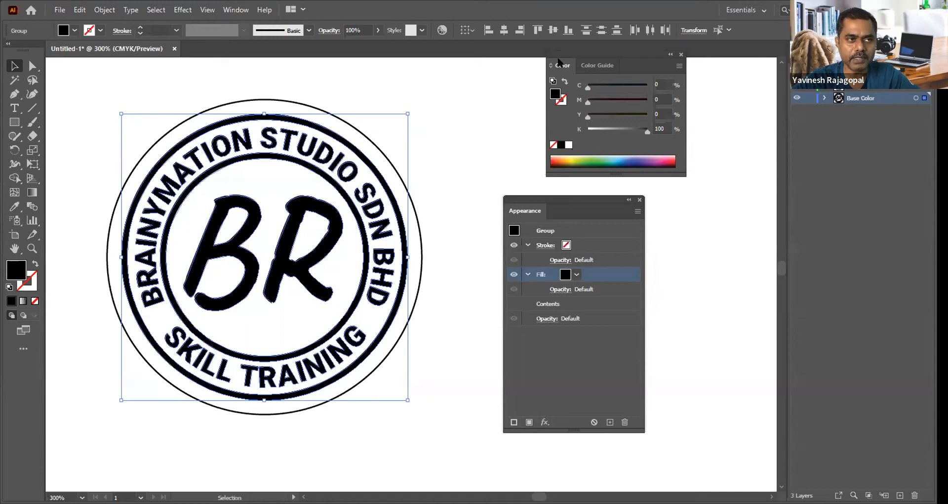
pyautogui.moveTo(558, 62); pyautogui.dragTo(540, 68)
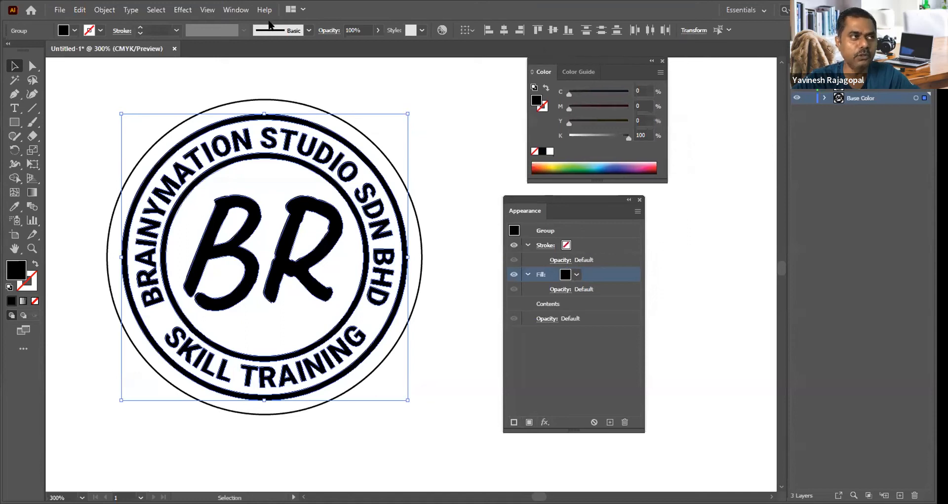
pyautogui.click(245, 9)
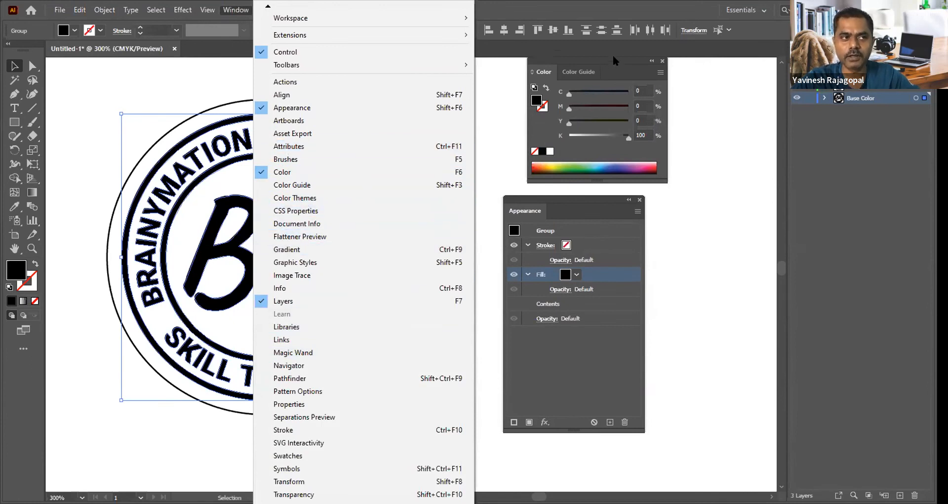
pyautogui.moveTo(595, 63); pyautogui.dragTo(577, 64)
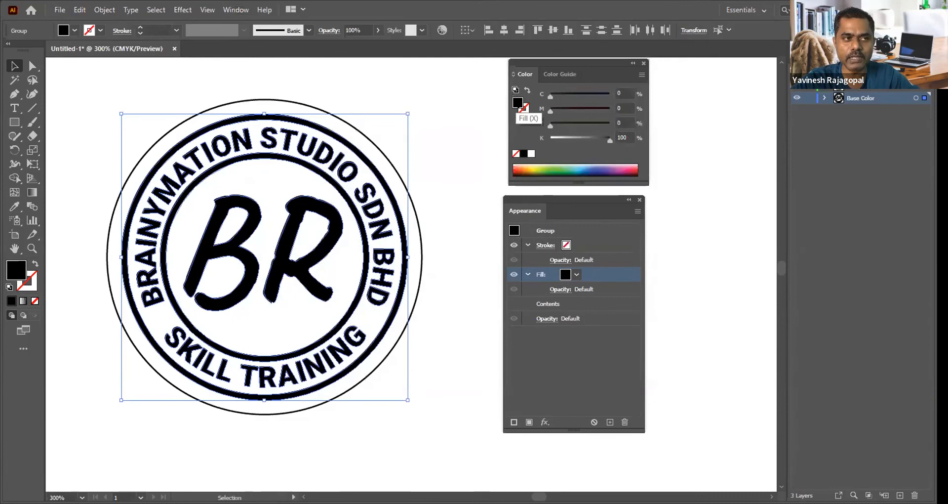
pyautogui.moveTo(550, 96); pyautogui.dragTo(612, 97)
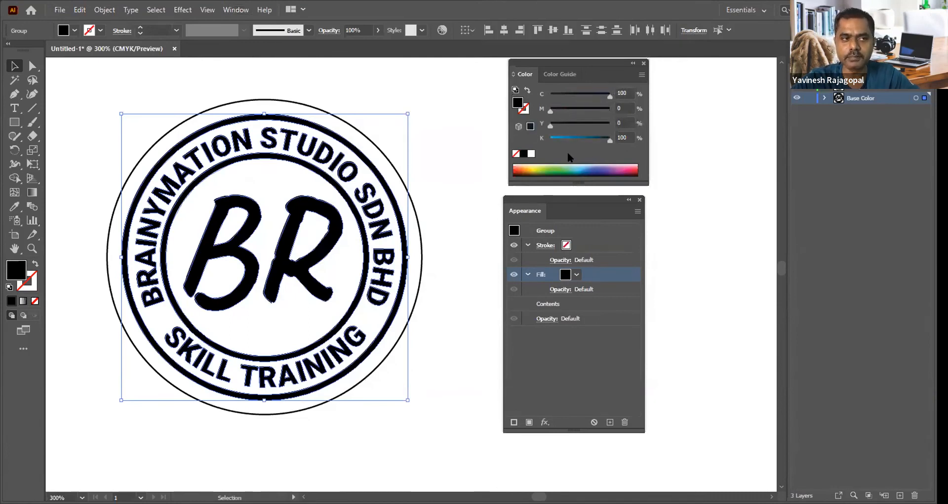
pyautogui.moveTo(610, 140); pyautogui.dragTo(540, 141)
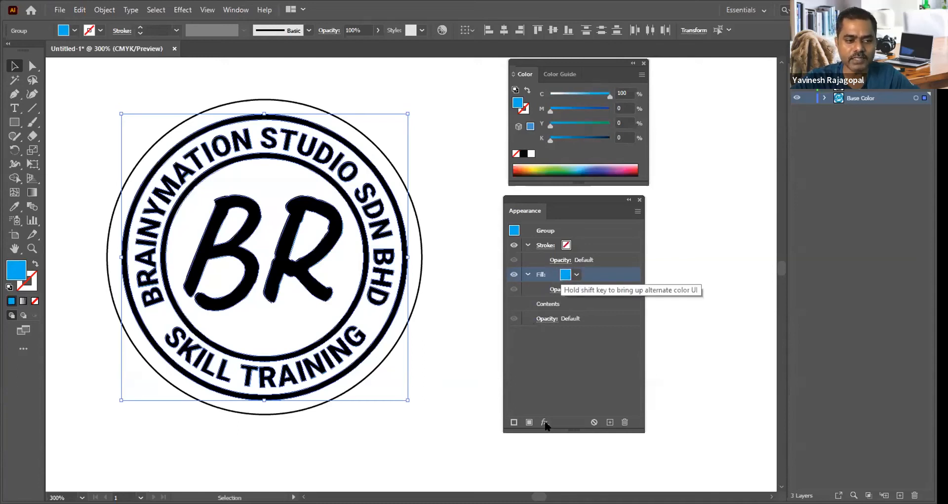
# Step: Try an Offset Path effect on the new fill at 0.02 cm and 0.05 cm, and cancel it
pyautogui.click(545, 421)
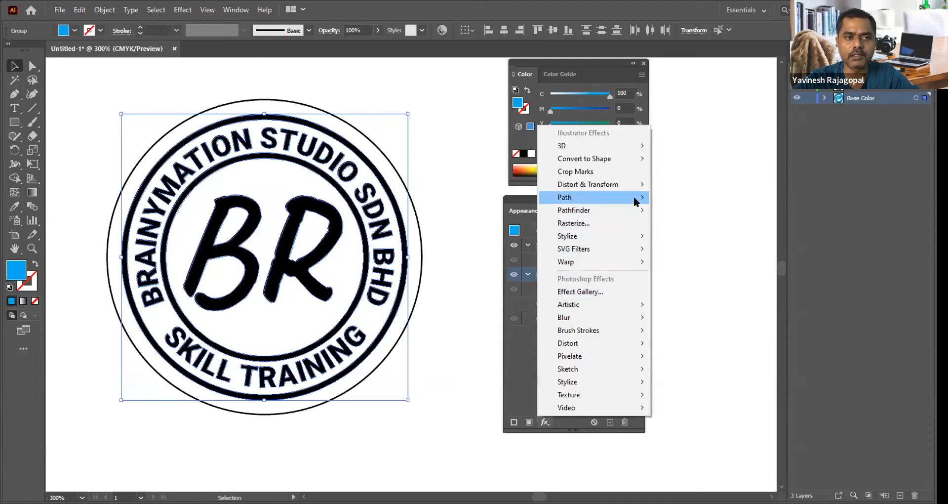
pyautogui.moveTo(636, 200)
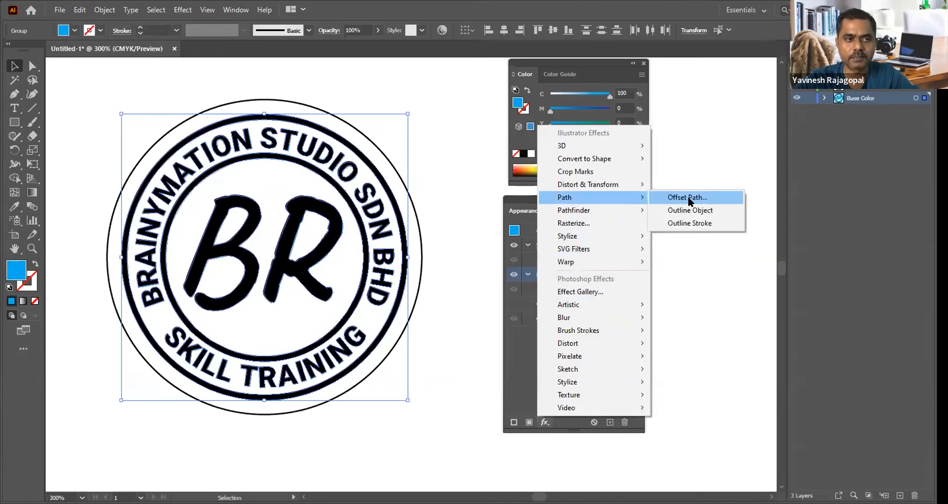
pyautogui.click(689, 199)
pyautogui.write('0.02')
pyautogui.press('Tab')
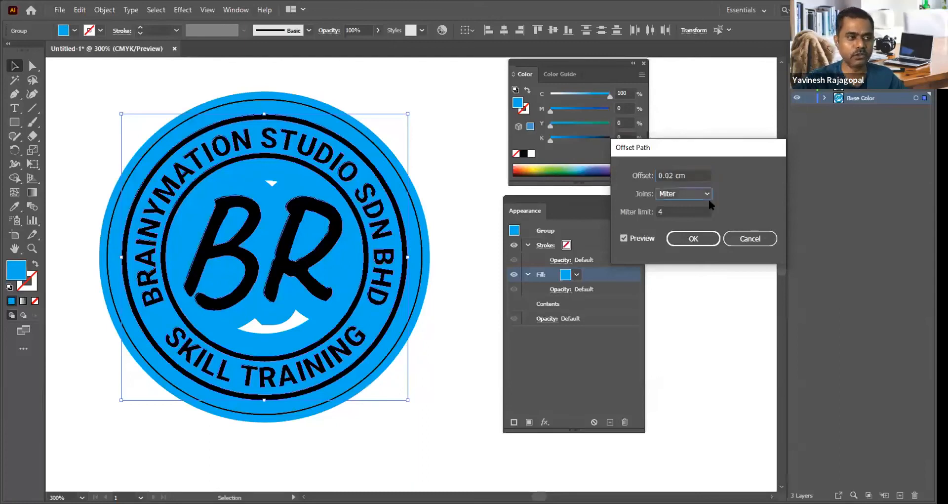
pyautogui.moveTo(669, 175); pyautogui.dragTo(725, 174)
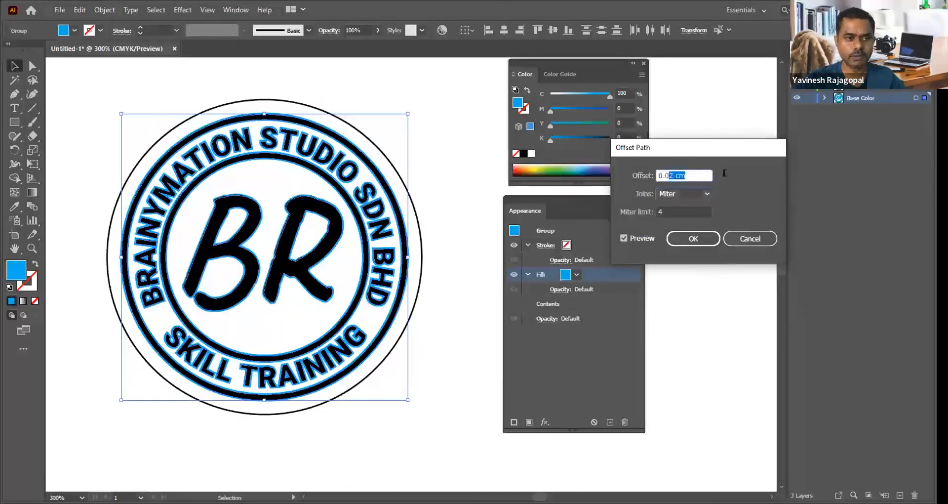
pyautogui.write('5')
pyautogui.press('Tab')
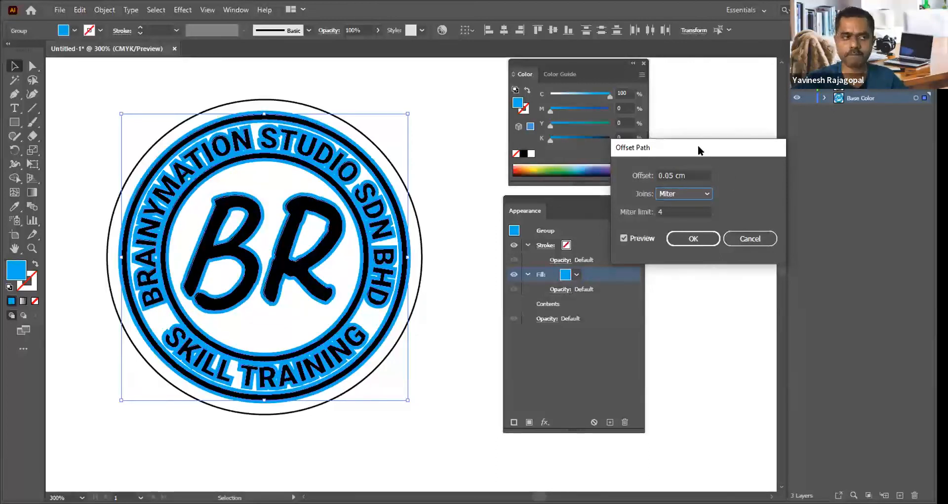
pyautogui.click(739, 239)
# Step: Undo the colour changes and the added fill on the logo group, and deselect the artwork
pyautogui.hotkey('ctrl', 'z')
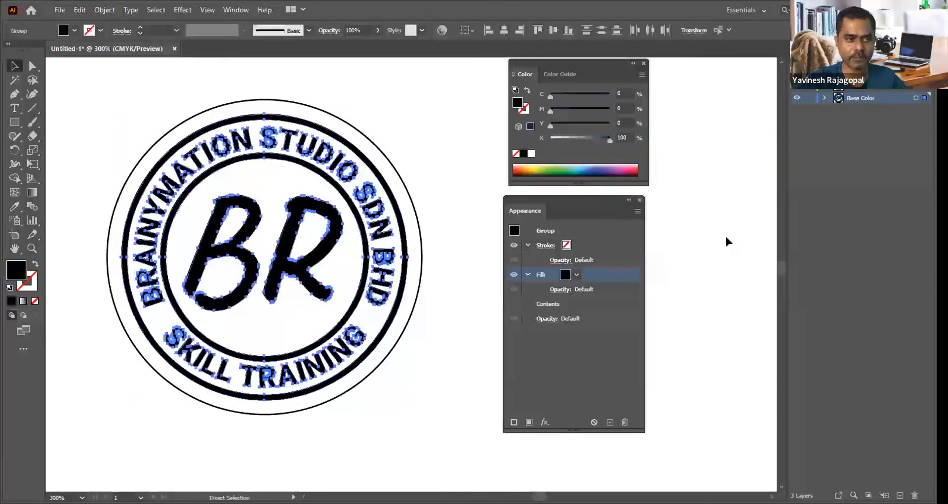
pyautogui.hotkey('ctrl', 'z')
pyautogui.click(742, 291)
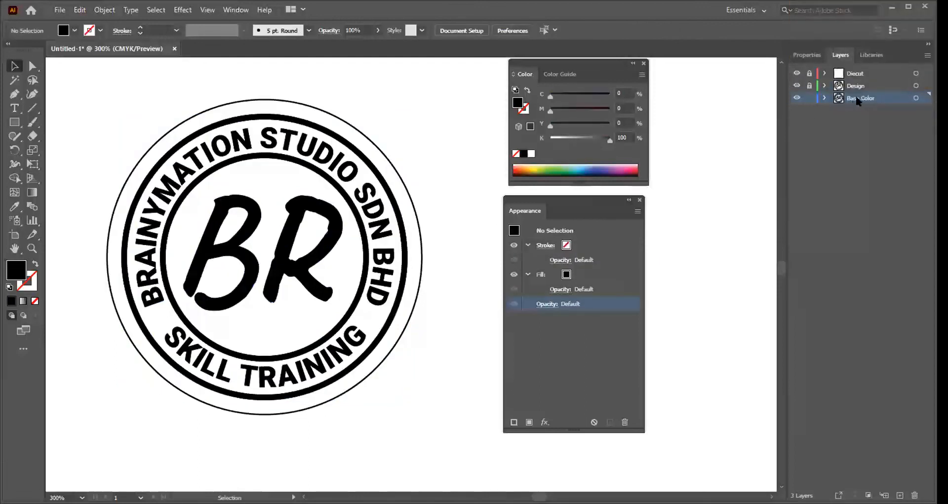
# Step: Select all the Base Color artwork and add a new fill to the group
pyautogui.hotkey('ctrl', 'a')
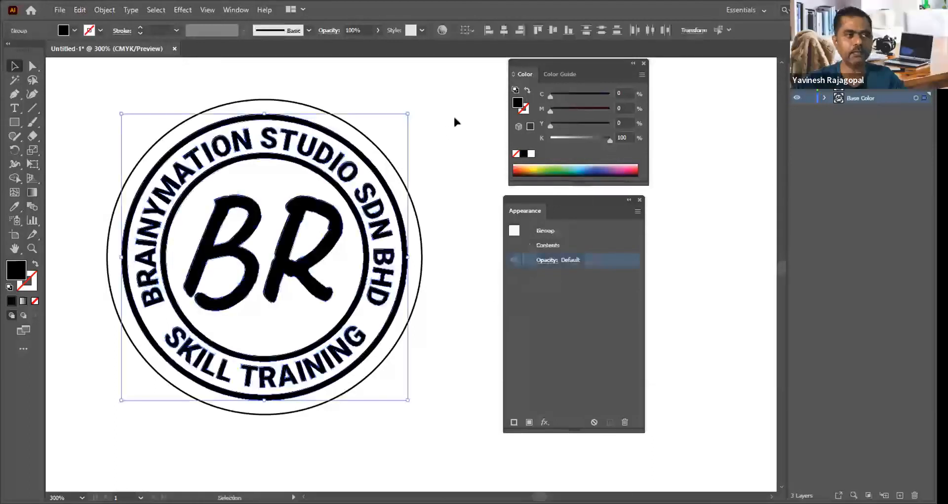
pyautogui.click(105, 10)
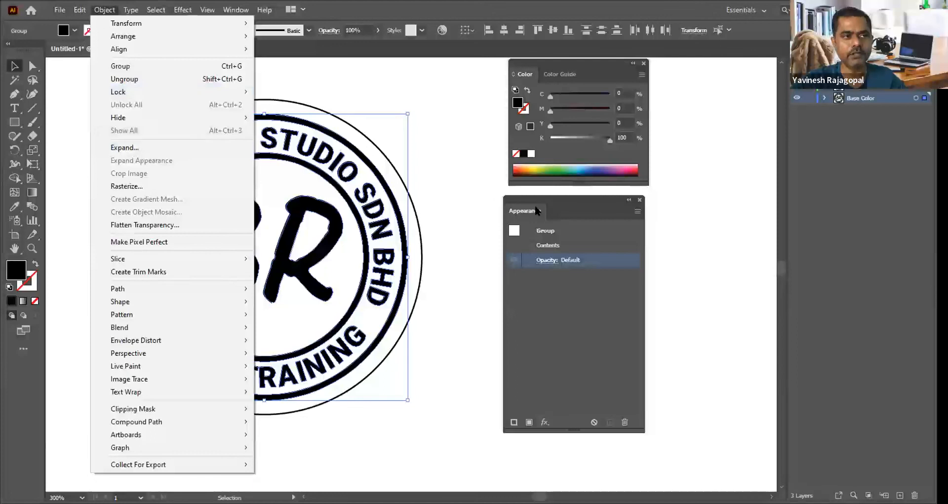
pyautogui.click(562, 200)
pyautogui.moveTo(562, 197); pyautogui.dragTo(561, 199)
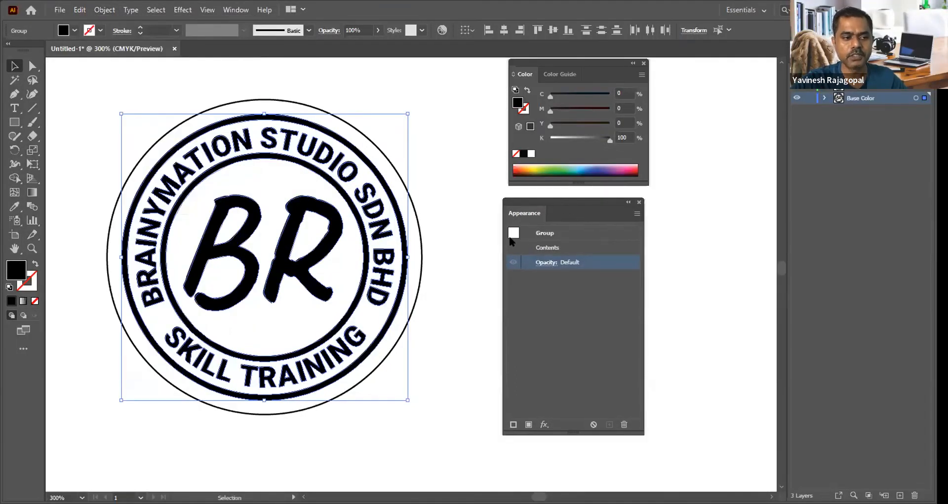
pyautogui.click(528, 424)
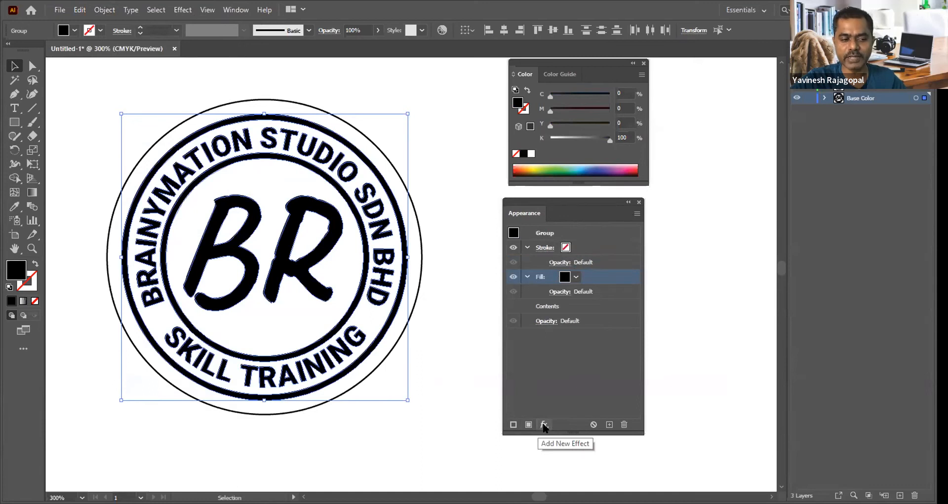
# Step: Start an Offset Path effect on the new fill and preview offsets of 0.07 cm and 0.08 cm
pyautogui.click(544, 425)
pyautogui.moveTo(629, 201)
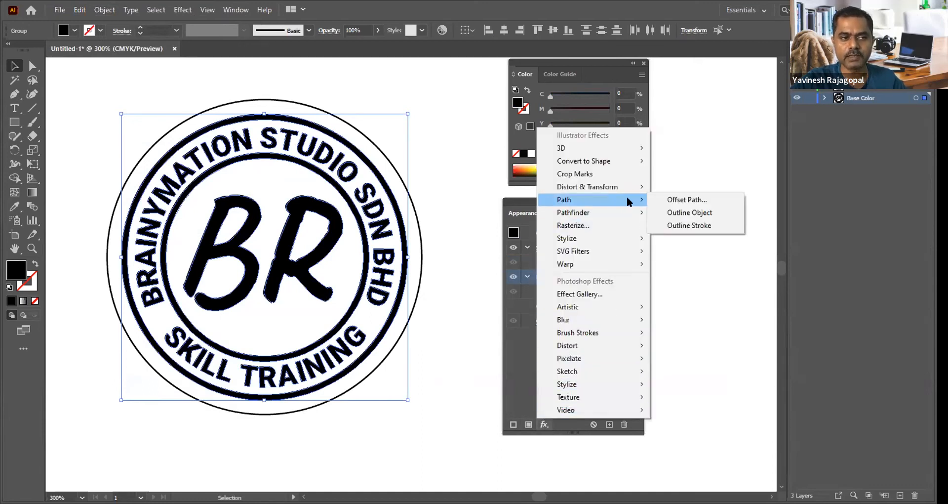
pyautogui.click(695, 200)
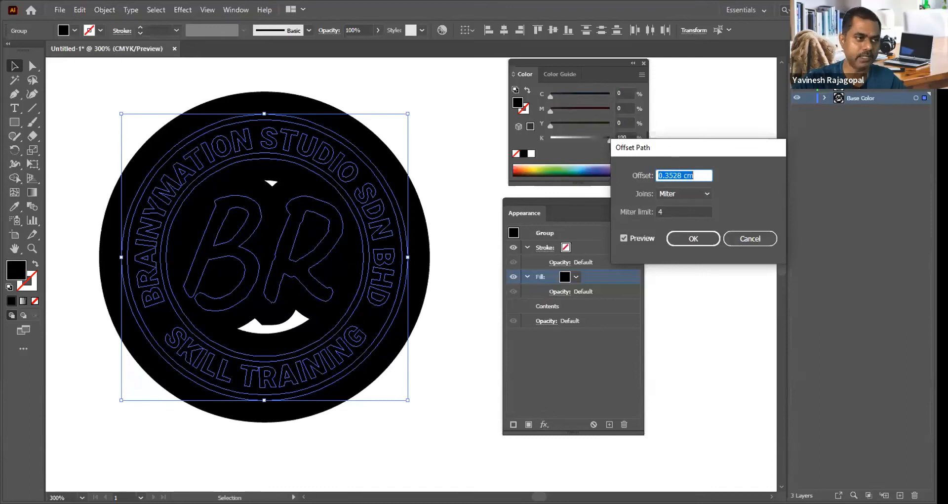
pyautogui.write('0.')
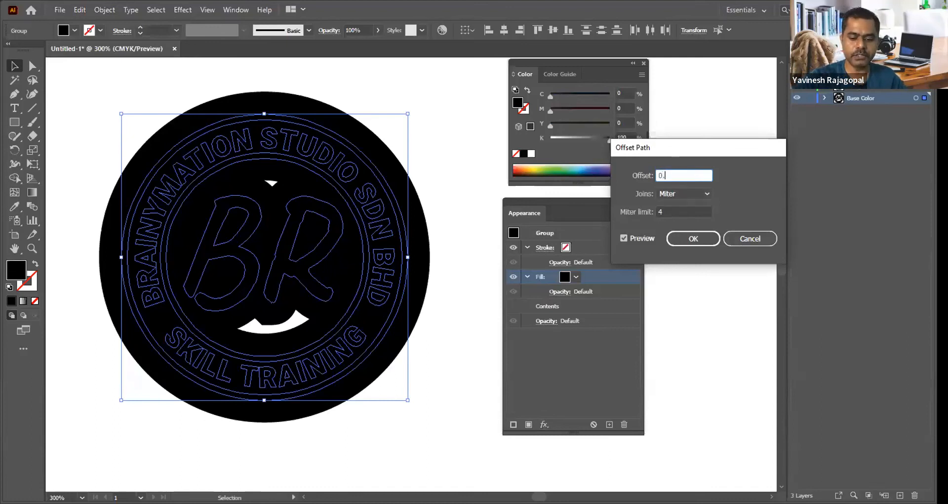
pyautogui.write('07')
pyautogui.press('Tab')
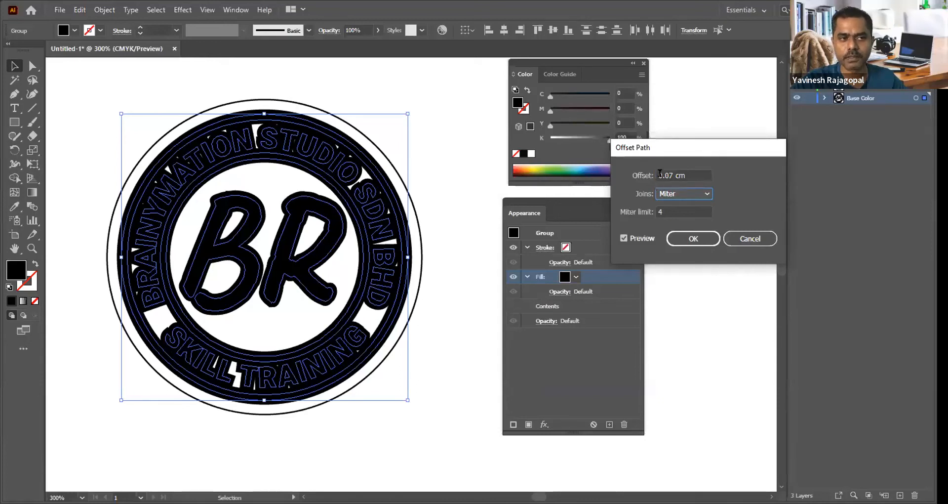
pyautogui.moveTo(670, 175); pyautogui.dragTo(750, 175)
pyautogui.write('8')
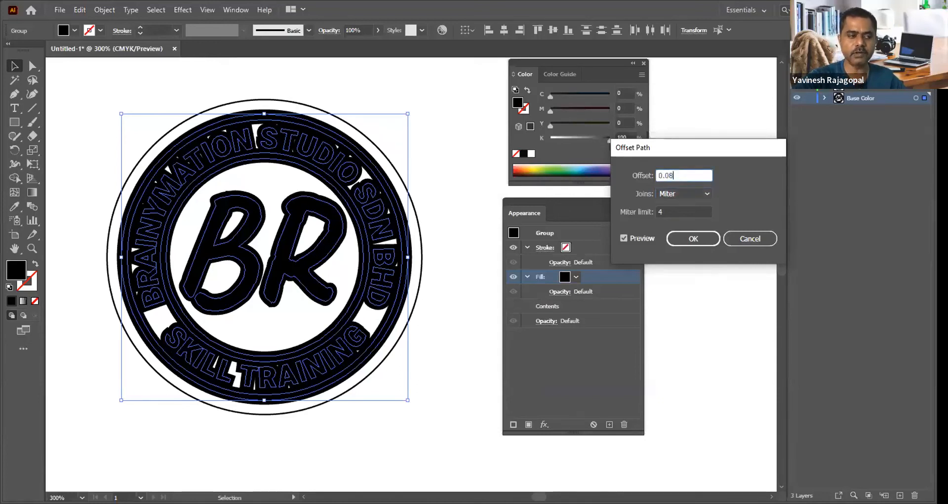
pyautogui.press('Tab')
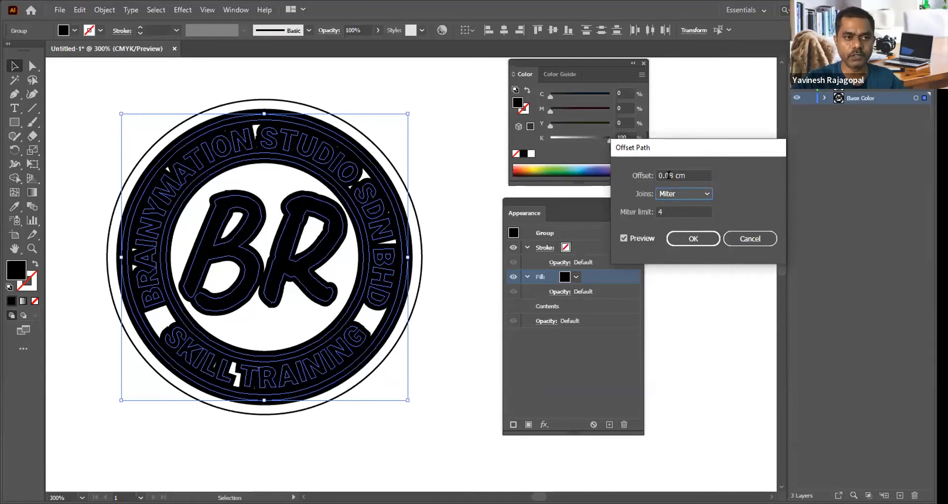
# Step: Apply the Offset Path effect with a 0.06 cm offset and recolour the fill to 100% cyan with 0% black
pyautogui.moveTo(669, 175); pyautogui.dragTo(720, 173)
pyautogui.write('6')
pyautogui.press('Tab')
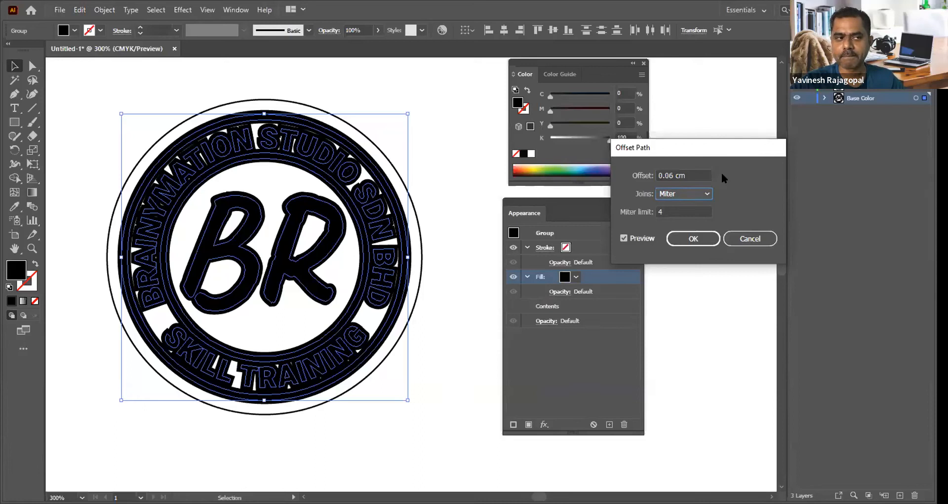
pyautogui.click(696, 239)
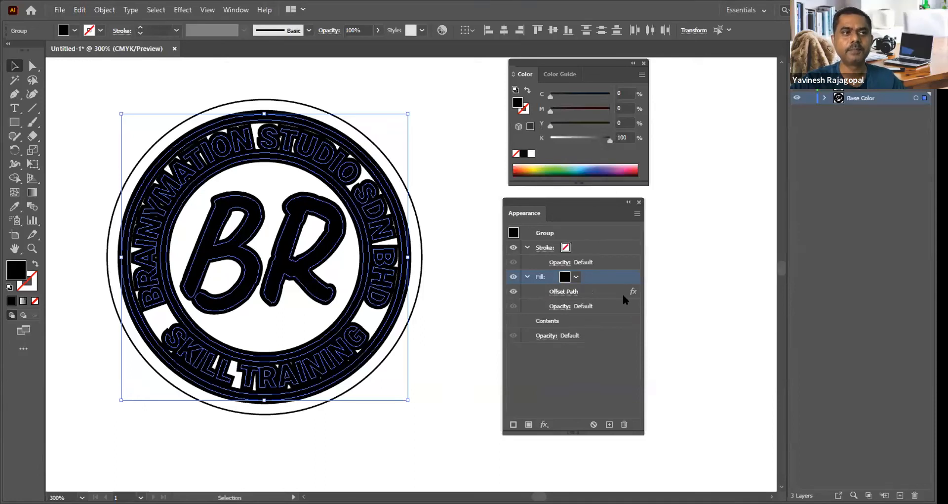
pyautogui.moveTo(571, 95); pyautogui.dragTo(623, 96)
pyautogui.moveTo(584, 137); pyautogui.dragTo(549, 139)
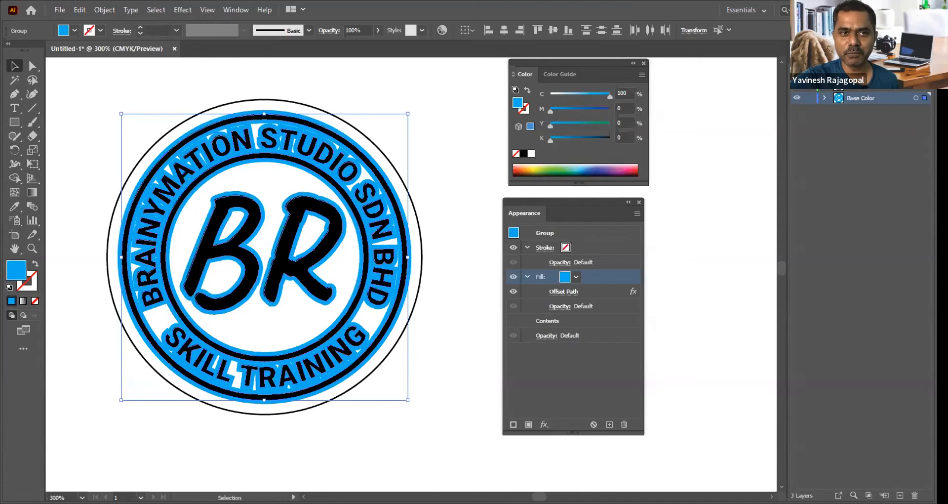
# Step: Toggle the visibility of the Design and Diecut layers to examine the cyan outline against the artwork
pyautogui.click(796, 86)
pyautogui.click(796, 86)
pyautogui.click(797, 86)
pyautogui.click(797, 86)
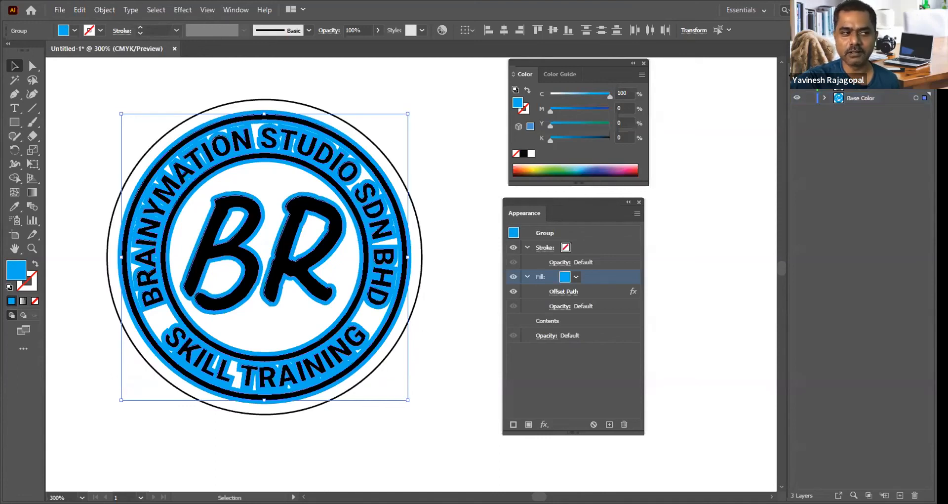
pyautogui.click(796, 86)
pyautogui.click(796, 86)
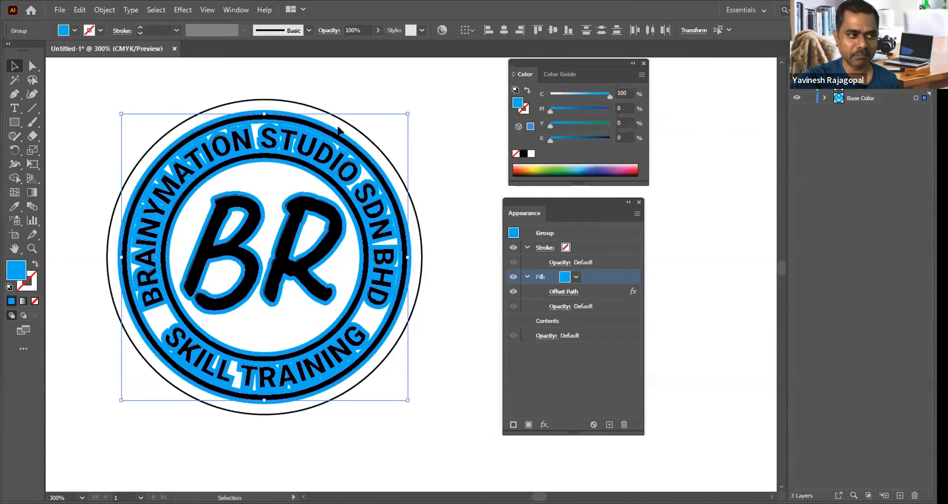
pyautogui.click(797, 86)
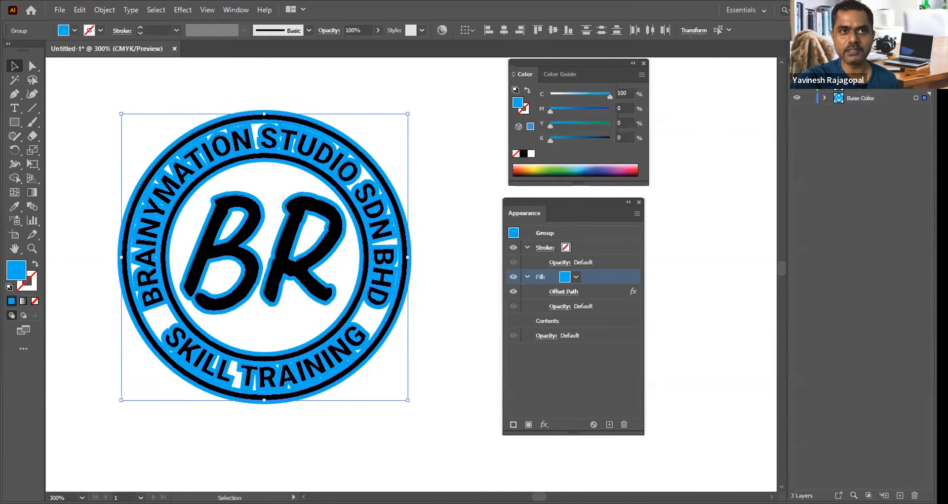
pyautogui.click(797, 85)
pyautogui.click(796, 85)
pyautogui.click(797, 85)
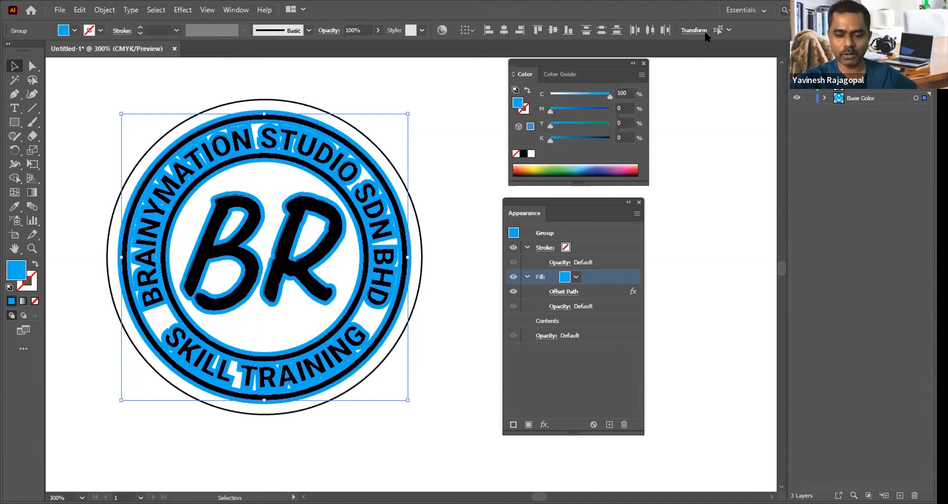
# Step: Hide the Base Color layer, and paste a copy of the Design artwork in front on a new layer above it
pyautogui.click(442, 203)
pyautogui.click(797, 98)
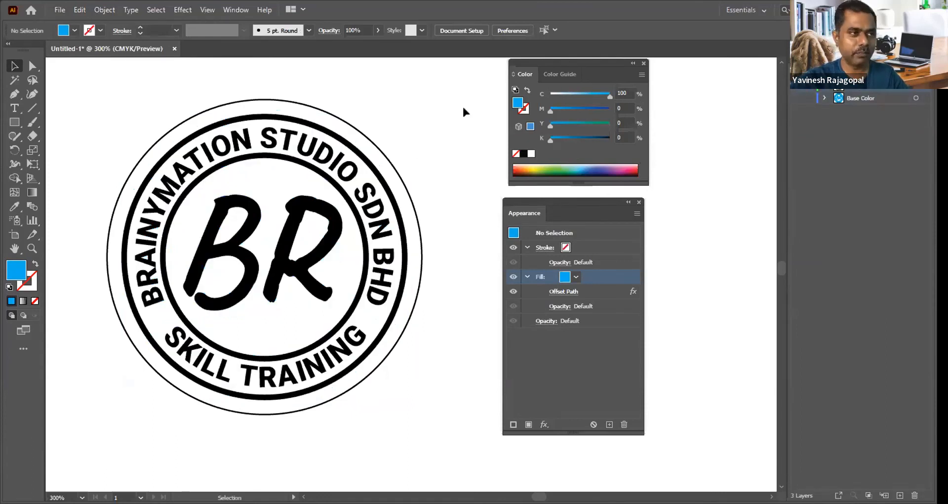
pyautogui.hotkey('ctrl', 'a')
pyautogui.click(900, 495)
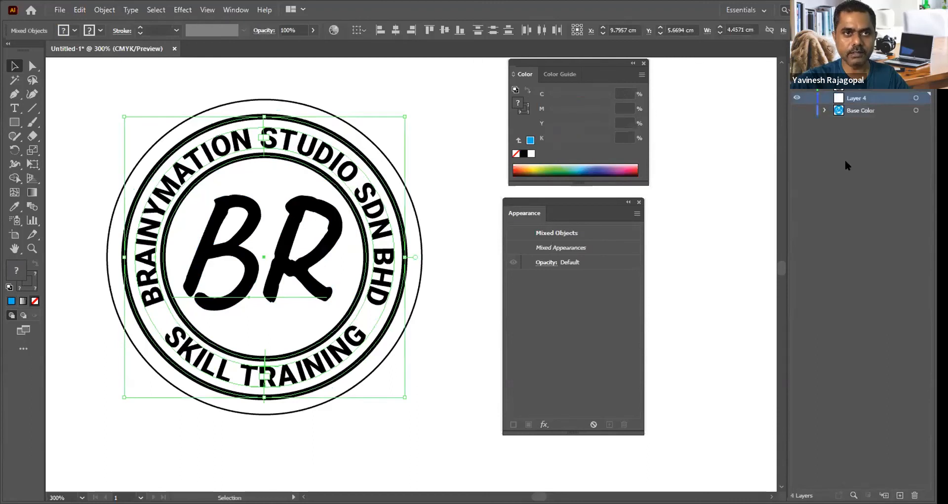
pyautogui.click(463, 222)
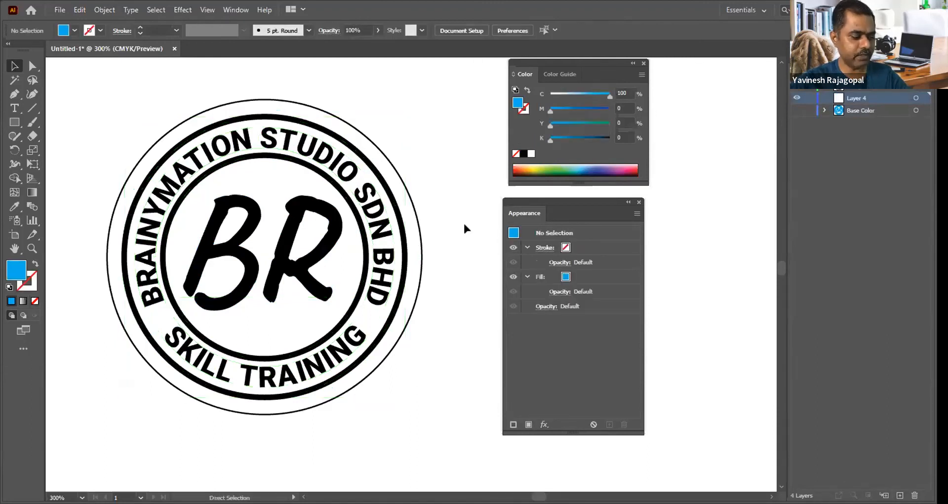
pyautogui.hotkey('ctrl', 'f')
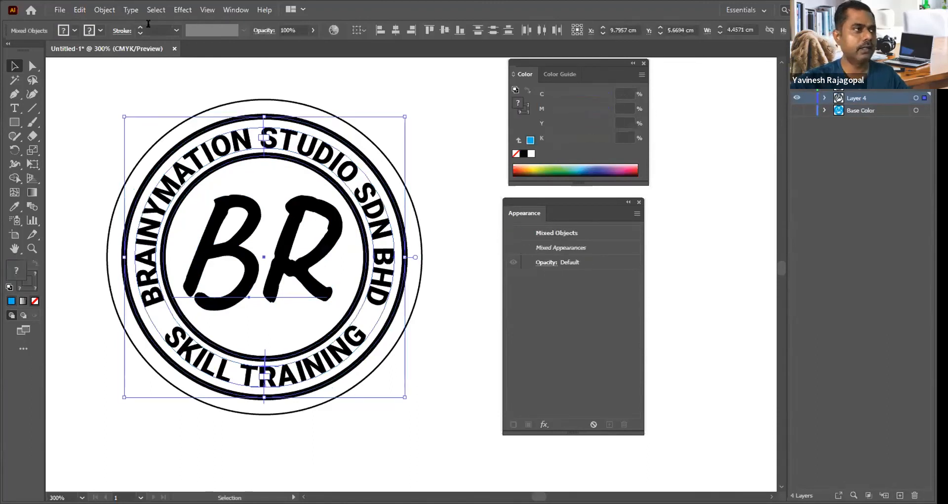
# Step: Expand the pasted artwork, recolour it to 100% cyan with 0% black, and lock Layer 4 beneath the visible Design layer
pyautogui.click(104, 11)
pyautogui.click(124, 147)
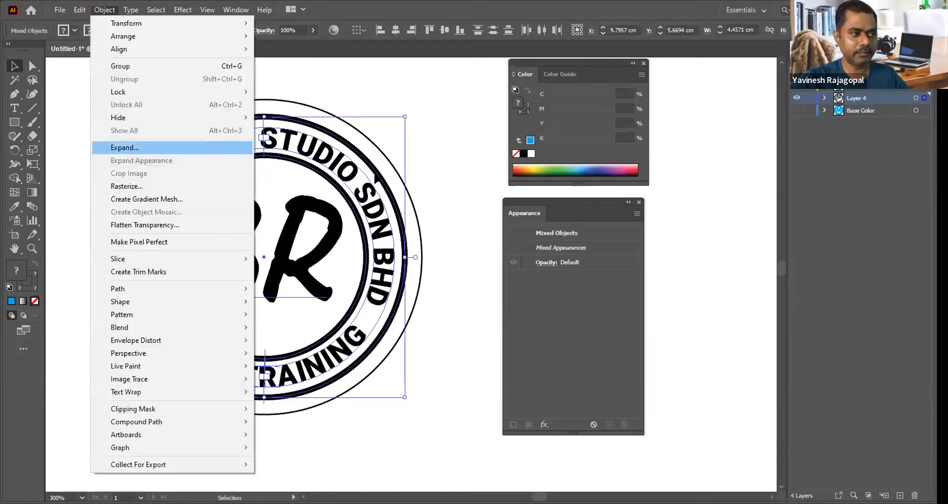
pyautogui.click(374, 176)
pyautogui.moveTo(551, 96); pyautogui.dragTo(623, 87)
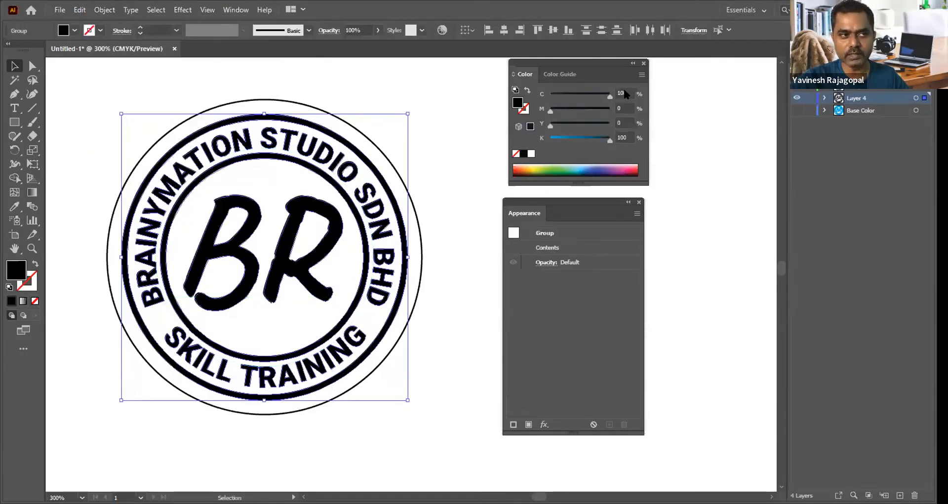
pyautogui.moveTo(610, 140); pyautogui.dragTo(454, 97)
pyautogui.click(453, 98)
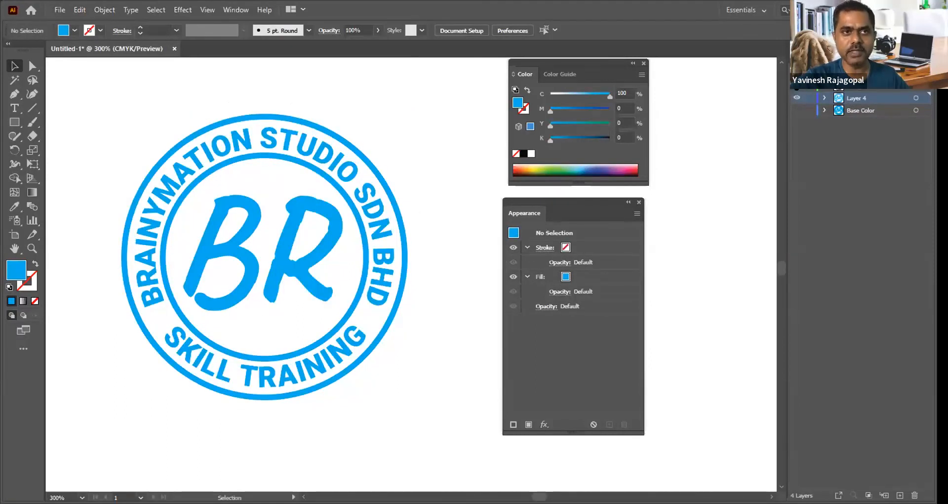
pyautogui.click(797, 97)
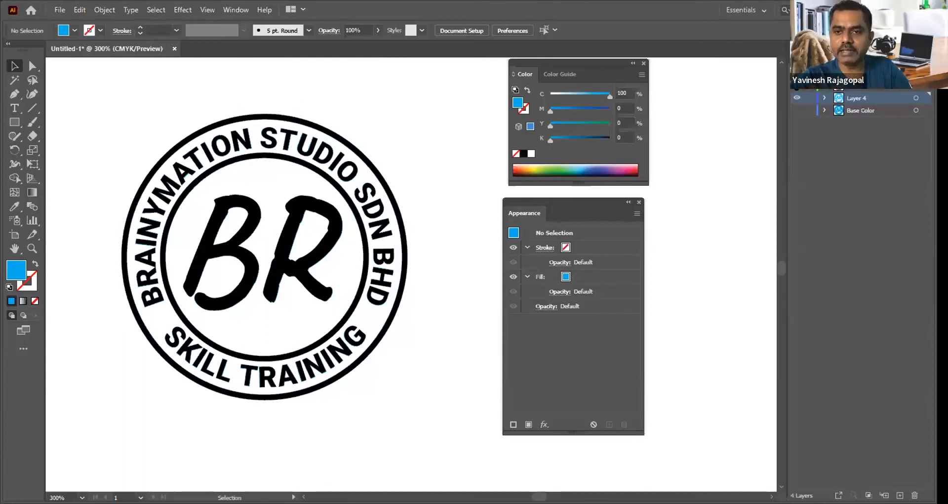
pyautogui.click(808, 98)
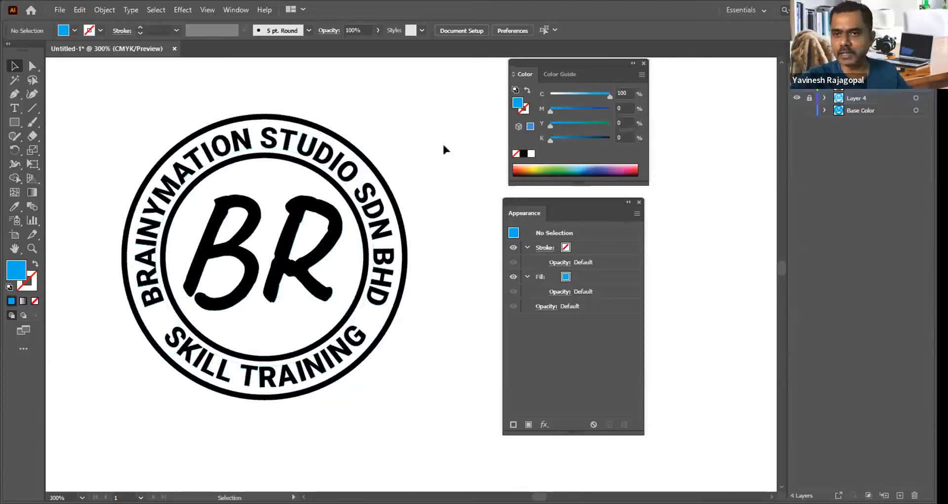
# Step: Nudge all the Design artwork slightly left to expose the cyan copy as a shadow
pyautogui.hotkey('ctrl', 'a')
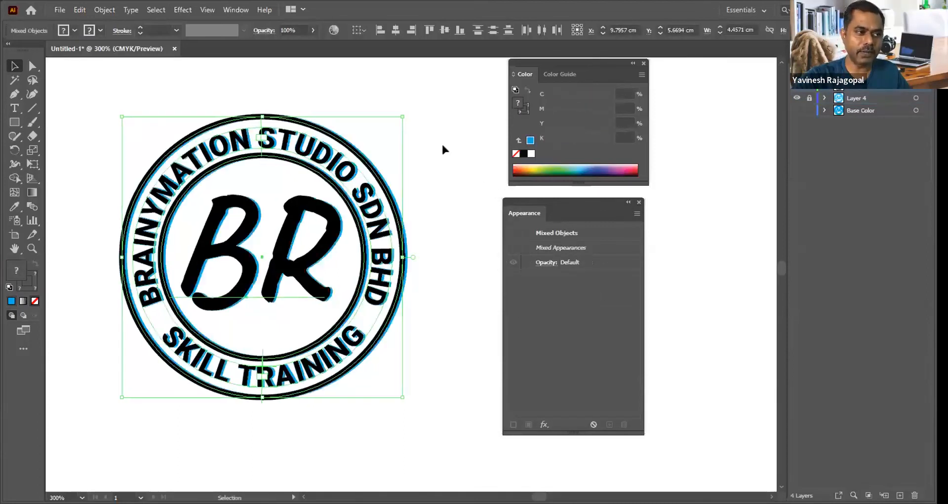
pyautogui.hotkey('ctrl', 'shift', 'a')
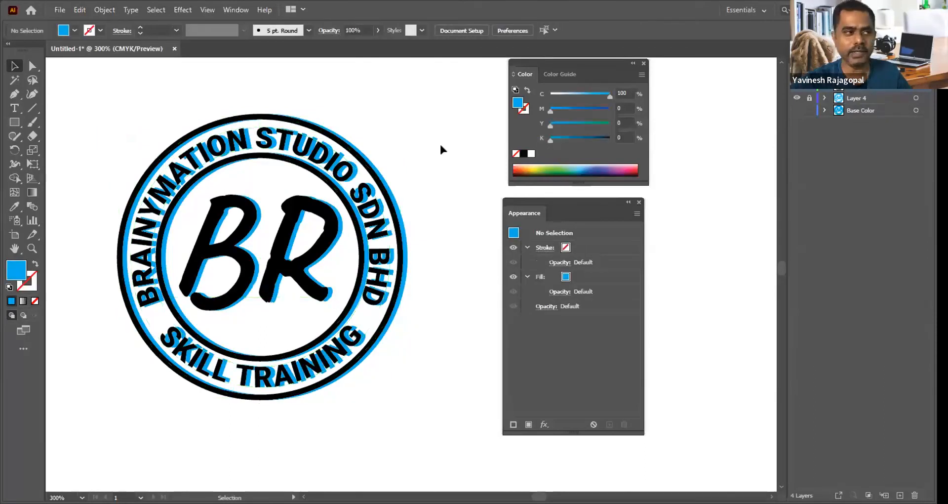
pyautogui.moveTo(91, 141); pyautogui.dragTo(523, 442)
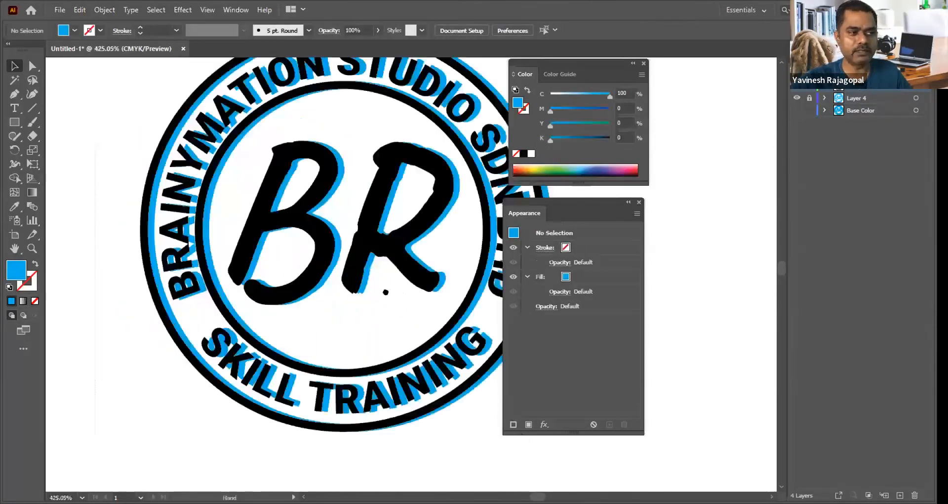
pyautogui.moveTo(385, 292); pyautogui.dragTo(314, 345)
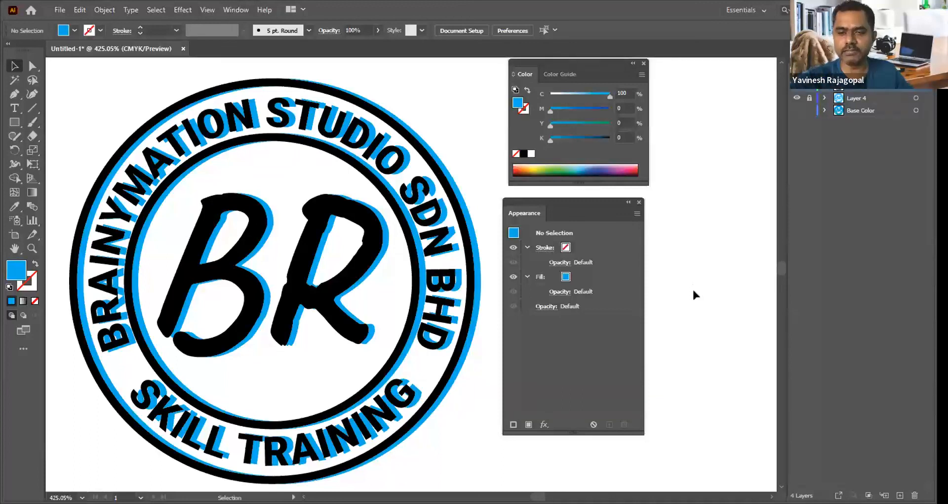
# Step: Use the Move command to shift all the Design artwork 0.05 cm horizontally and 0.0397 cm vertically
pyautogui.hotkey('ctrl', 'a')
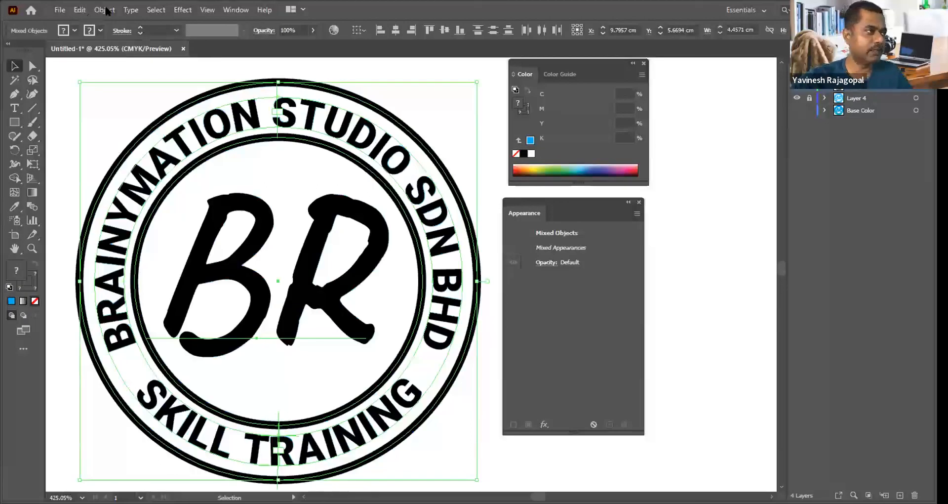
pyautogui.click(105, 10)
pyautogui.moveTo(128, 23)
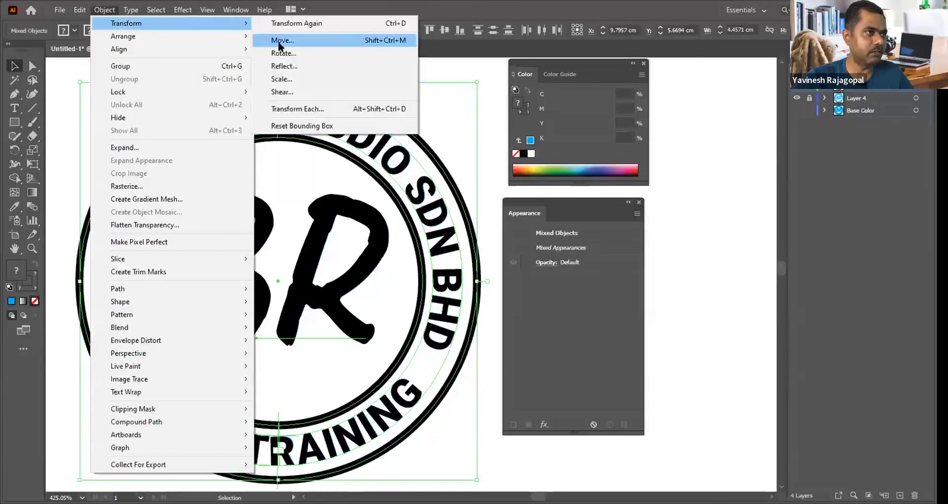
pyautogui.press('Return')
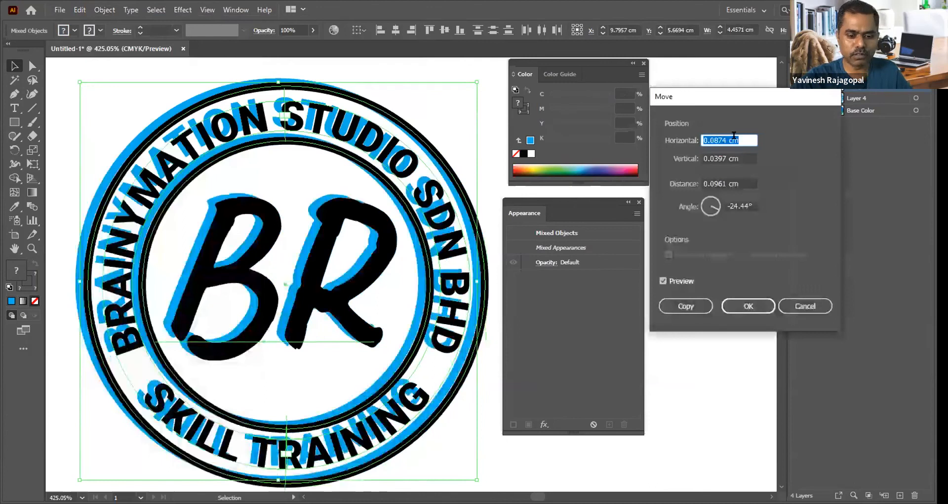
pyautogui.write('0.1')
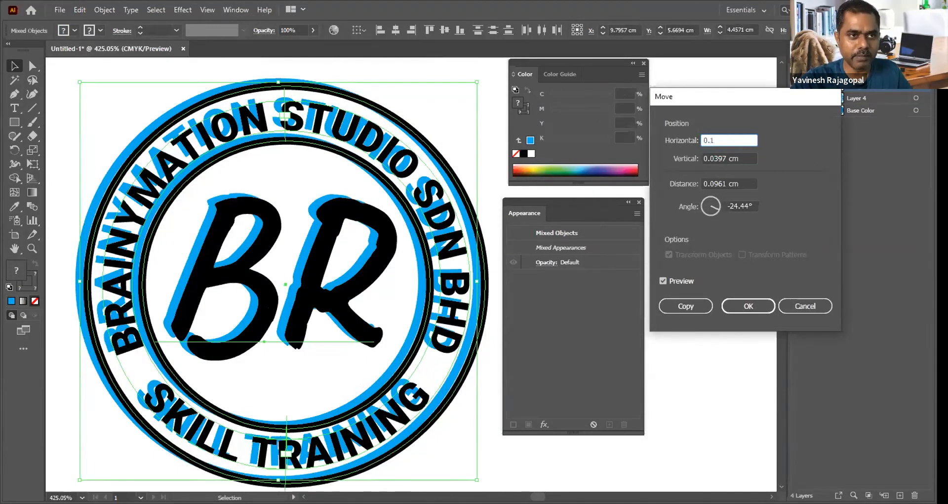
pyautogui.doubleClick(734, 135)
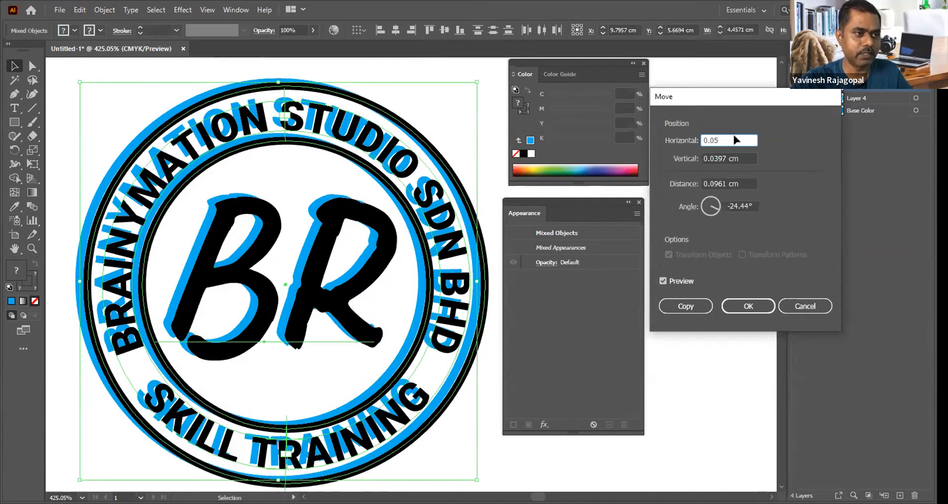
pyautogui.press('Return')
pyautogui.click(706, 235)
# Step: Examine the cyan shadow around the SDN BHD lettering up close and across the whole logo
pyautogui.moveTo(353, 292); pyautogui.dragTo(357, 267)
pyautogui.moveTo(408, 215)
pyautogui.mouseDown()
pyautogui.moveTo(500, 303)
pyautogui.moveTo(572, 345)
pyautogui.mouseUp()
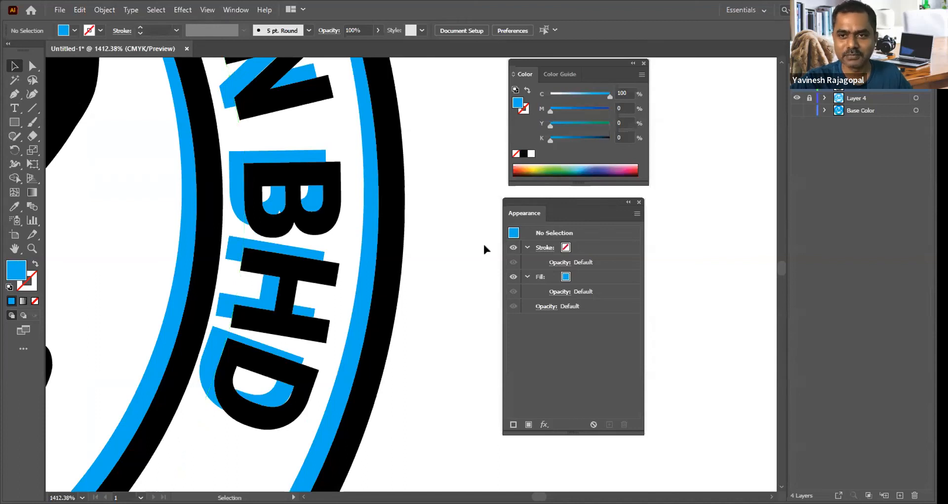
pyautogui.hotkey('ctrl', '-')
pyautogui.hotkey('ctrl', '0')
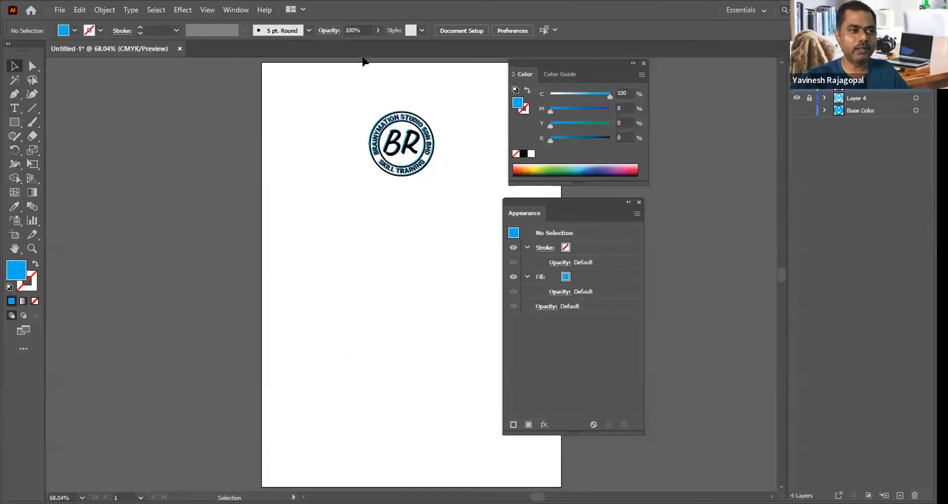
pyautogui.moveTo(346, 93); pyautogui.dragTo(484, 203)
pyautogui.moveTo(455, 122); pyautogui.dragTo(433, 144)
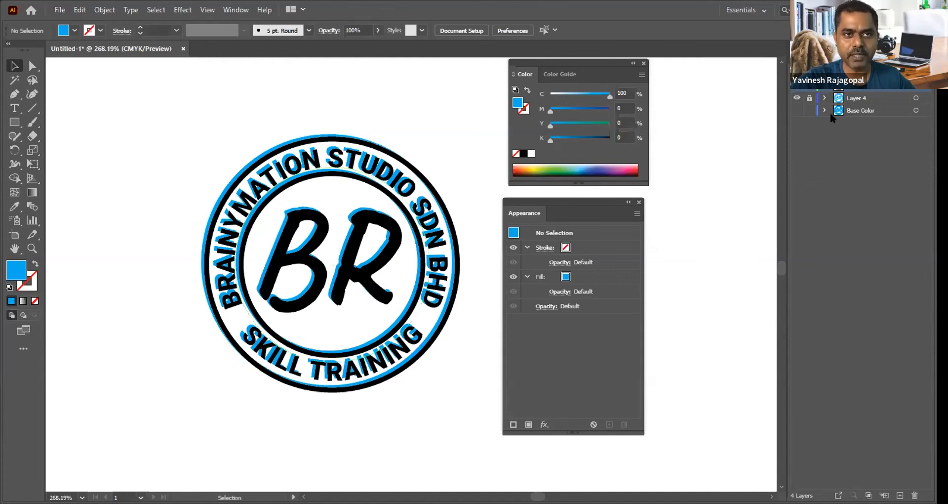
# Step: Undo the last move of the Design artwork, then show and lock the Base Color layer in place of Layer 4
pyautogui.hotkey('ctrl', 'z')
pyautogui.hotkey('ctrl', 'z')
pyautogui.hotkey('ctrl', 'z')
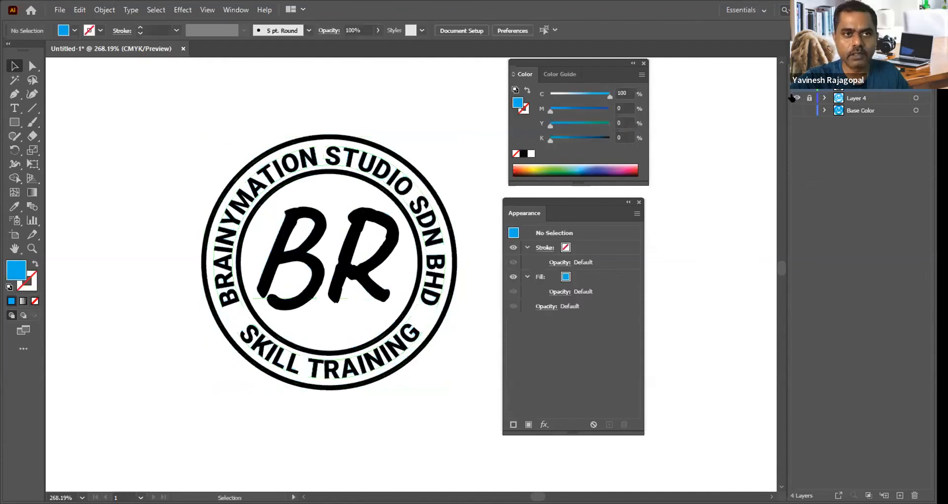
pyautogui.click(795, 111)
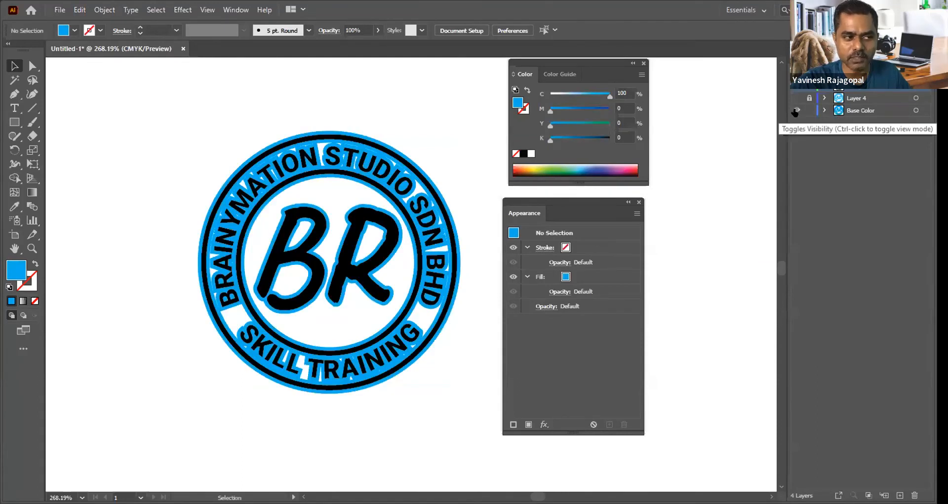
pyautogui.click(809, 110)
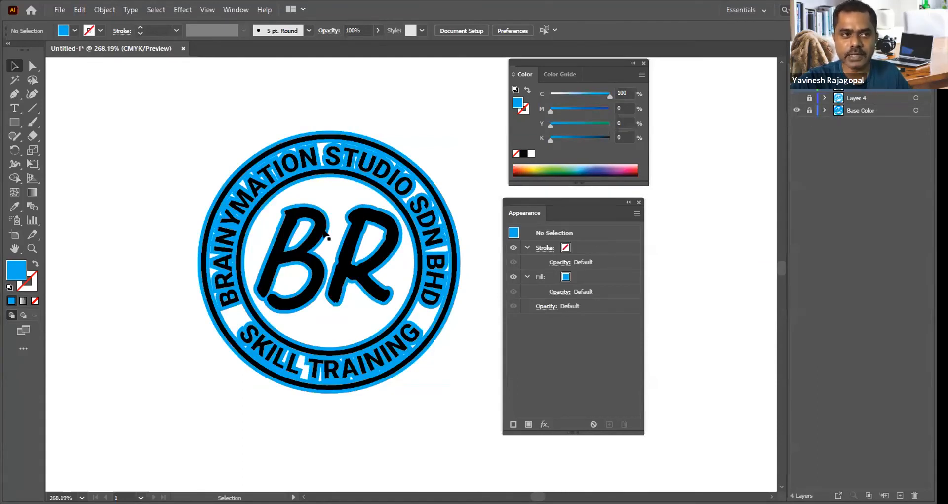
# Step: Move all the Design artwork 0.05 cm horizontally and 0.0397 cm vertically over the cyan base outline
pyautogui.hotkey('ctrl', 'a')
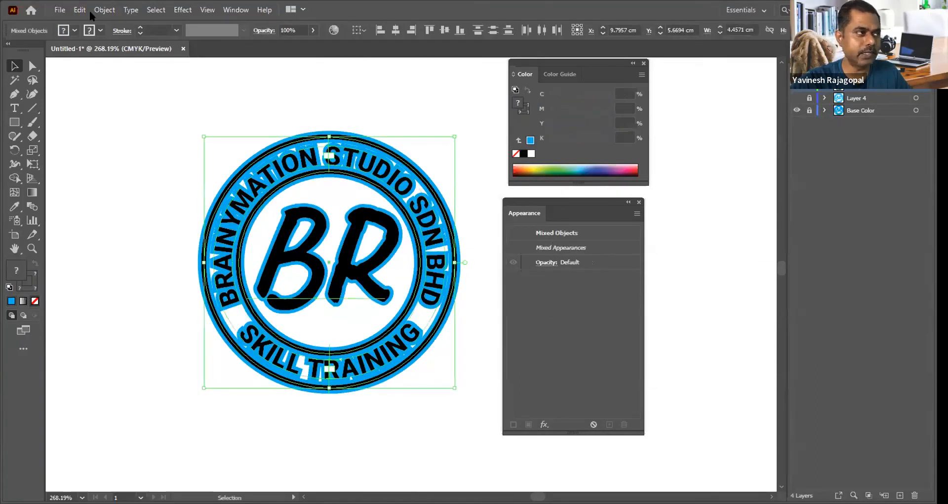
pyautogui.click(105, 10)
pyautogui.click(292, 40)
pyautogui.write('0.05')
pyautogui.click(748, 306)
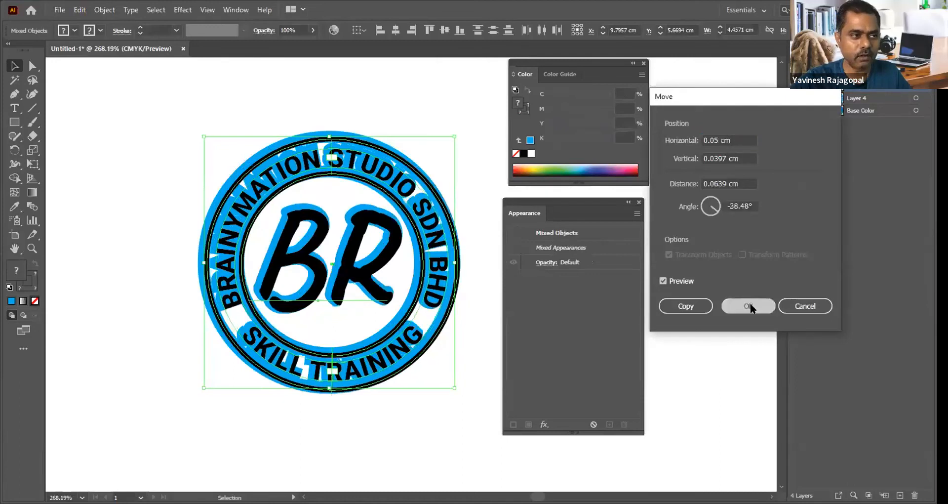
pyautogui.click(444, 89)
# Step: Examine the shadowed logo with the panels hidden, and undo the move of the Design artwork
pyautogui.press('Tab')
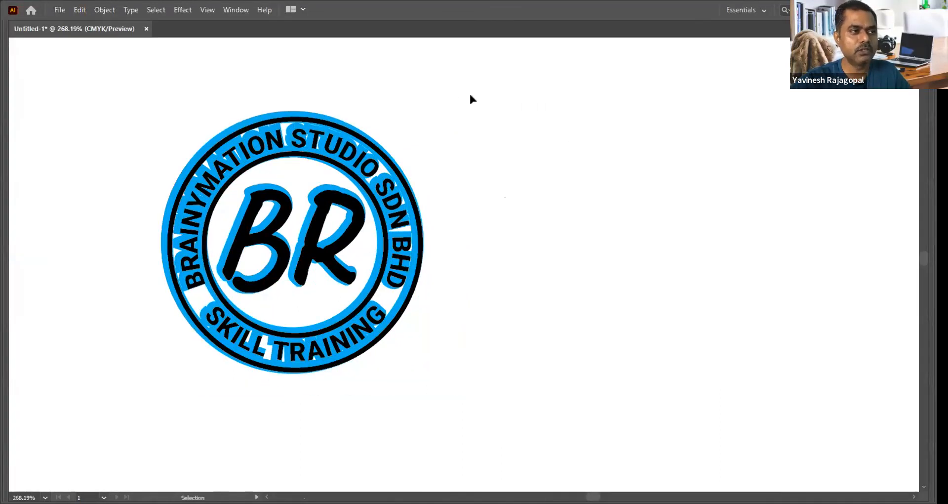
pyautogui.hotkey('ctrl', 'space')
pyautogui.moveTo(127, 89); pyautogui.dragTo(571, 414)
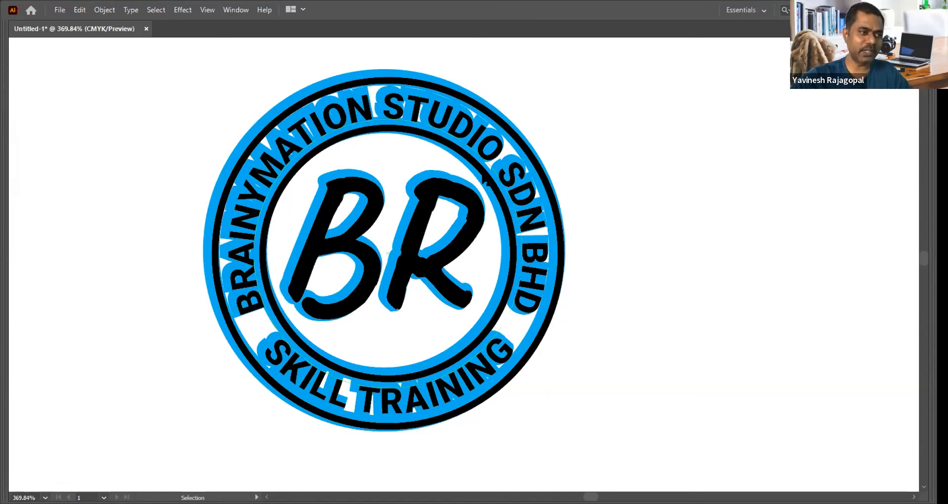
pyautogui.press('a')
pyautogui.hotkey('ctrl', '-')
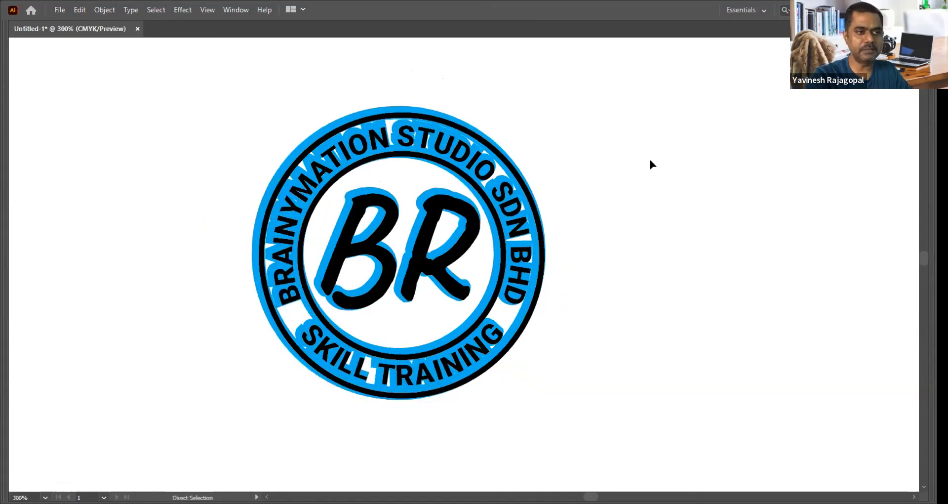
pyautogui.hotkey('ctrl', '-')
pyautogui.press('v')
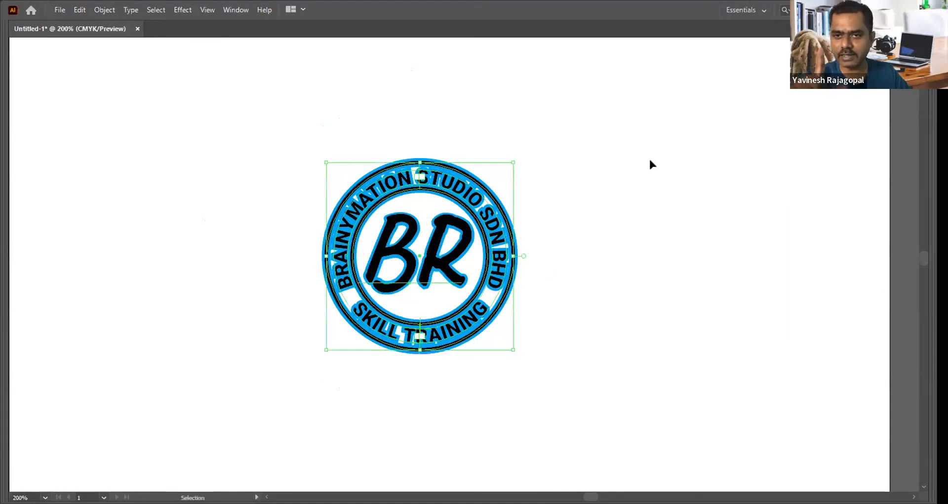
pyautogui.press('Tab')
pyautogui.moveTo(661, 235); pyautogui.dragTo(571, 239)
pyautogui.press('space')
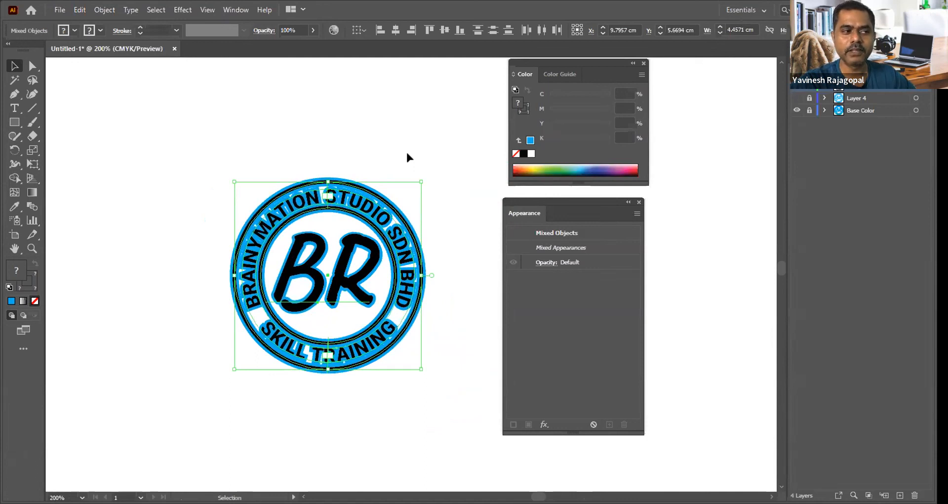
pyautogui.click(407, 153)
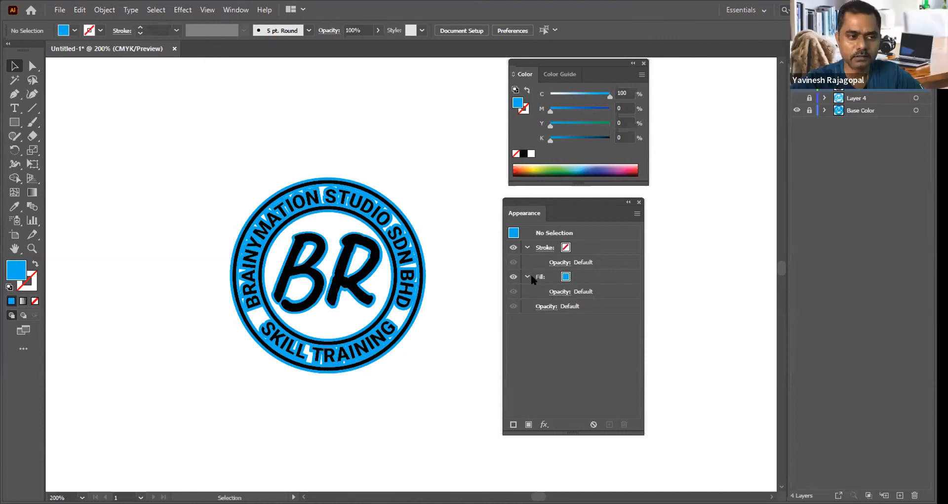
# Step: Unlock the Base Color layer and review the Offset Path settings of its lettering group without changing them
pyautogui.click(863, 111)
pyautogui.click(809, 111)
pyautogui.click(405, 230)
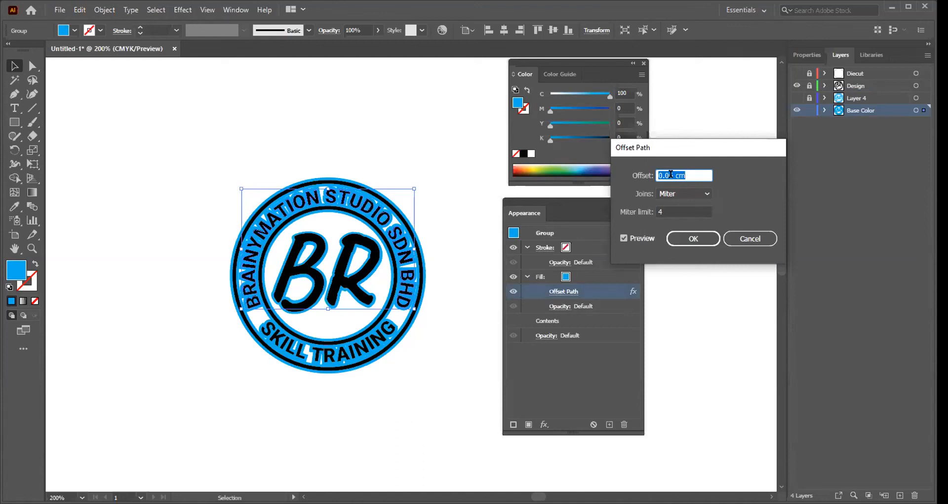
pyautogui.click(755, 239)
pyautogui.click(706, 276)
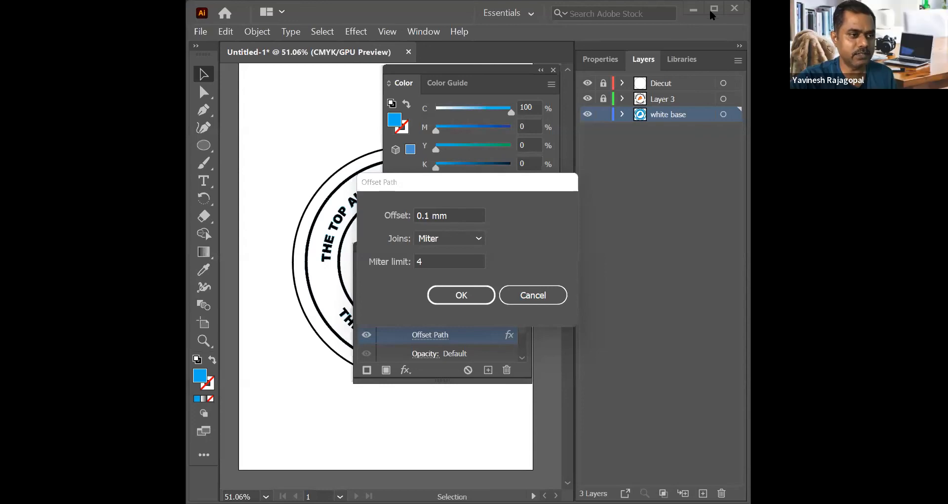
# Step: Set the Offset Path effect on the white base layer's fill to 0.1 cm
pyautogui.click(532, 294)
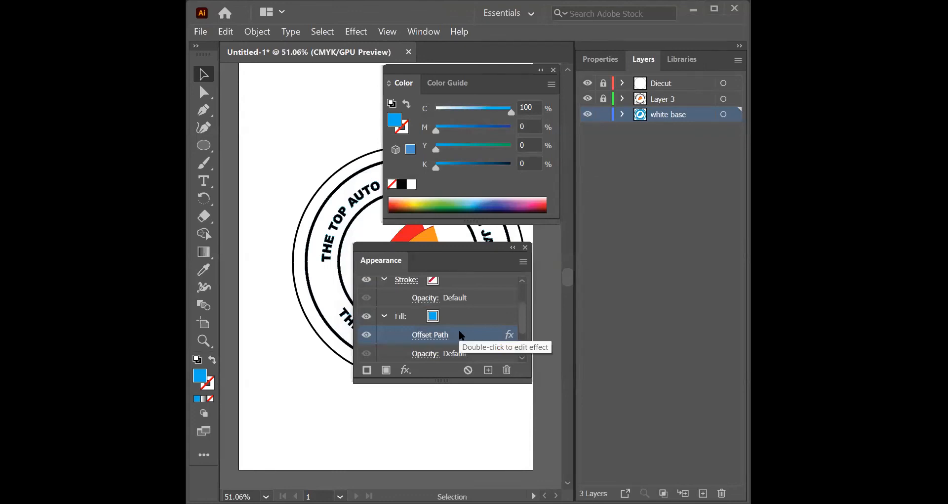
pyautogui.doubleClick(460, 335)
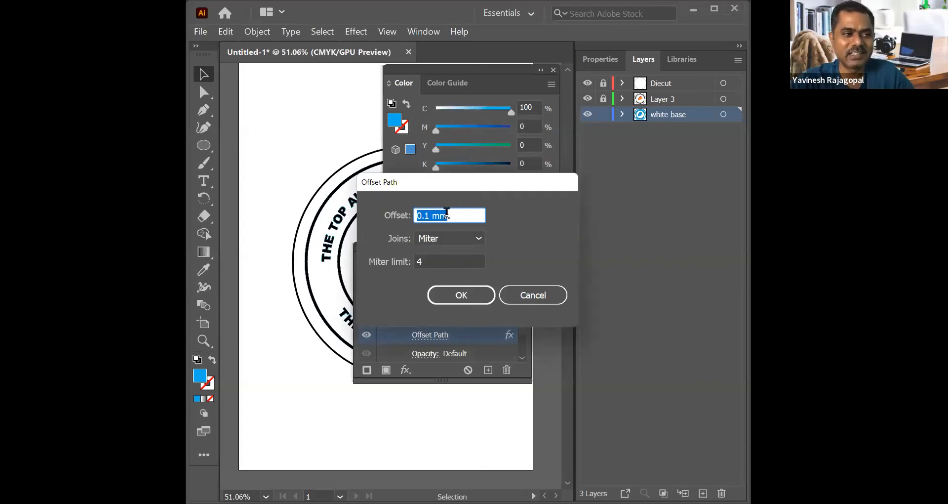
pyautogui.click(447, 212)
pyautogui.doubleClick(446, 216)
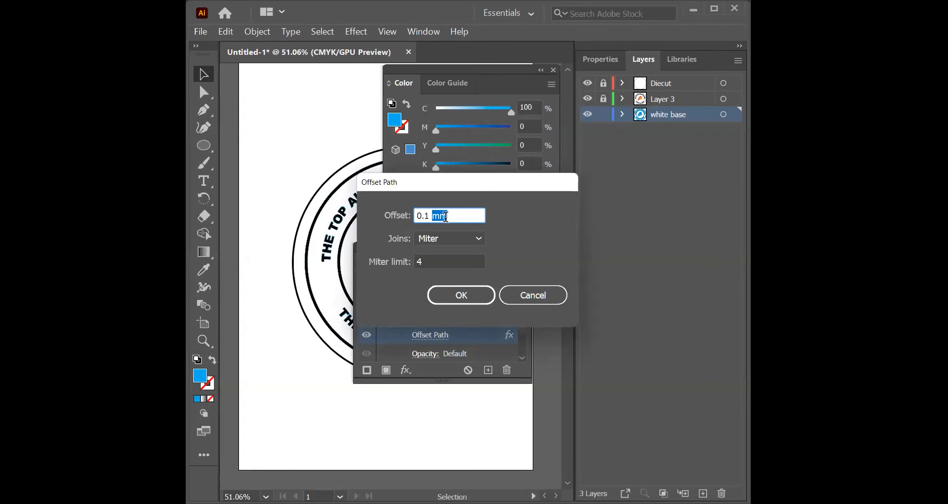
pyautogui.write('c')
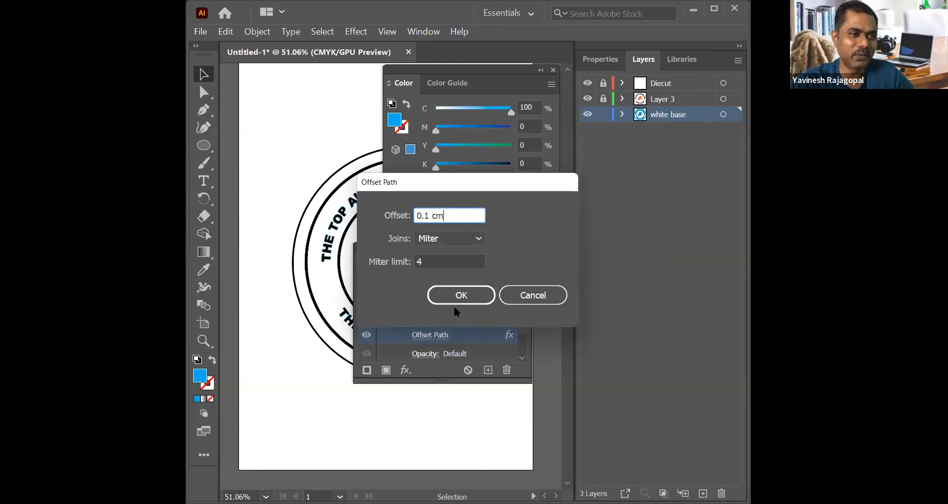
pyautogui.click(464, 299)
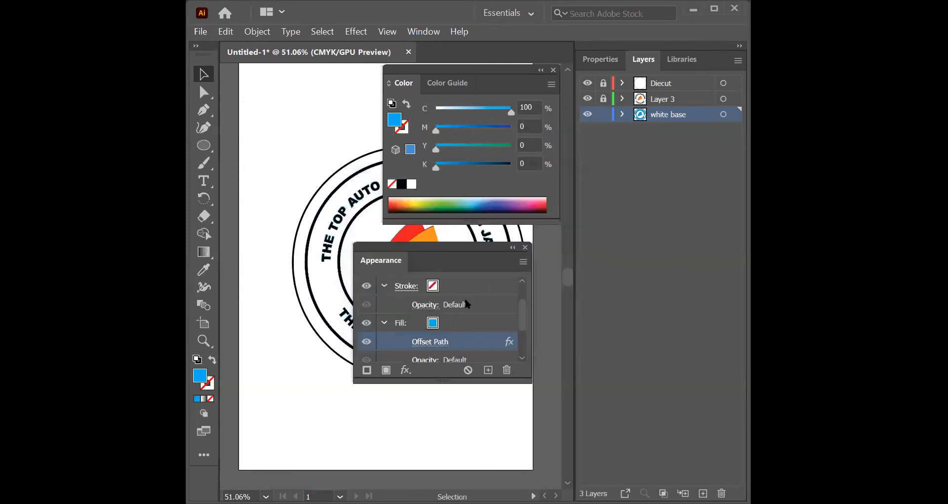
# Step: Set the Offset Path effect to 1 mm with mitered joins for all artwork on the white base layer
pyautogui.doubleClick(463, 340)
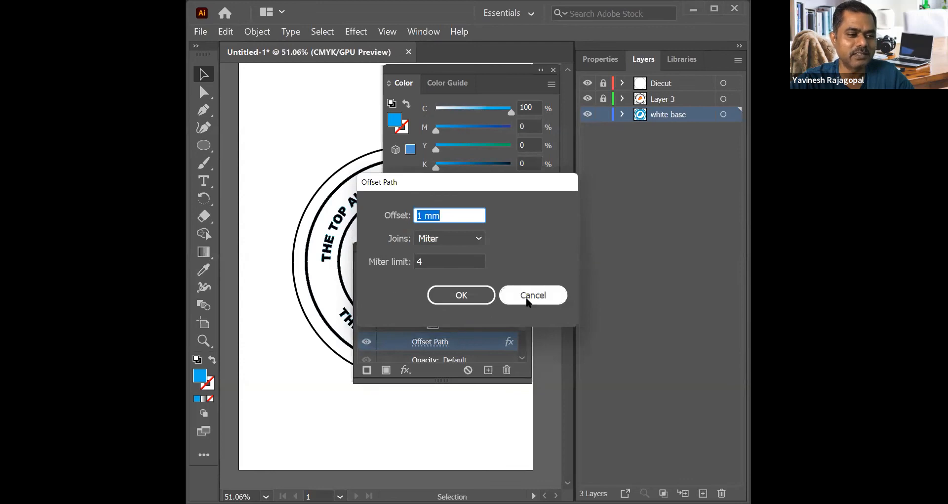
pyautogui.click(529, 295)
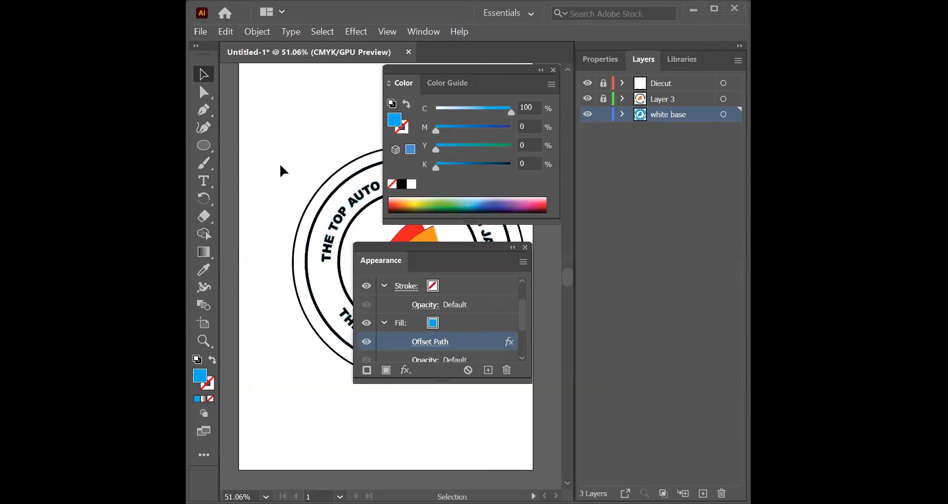
pyautogui.hotkey('ctrl', 'a')
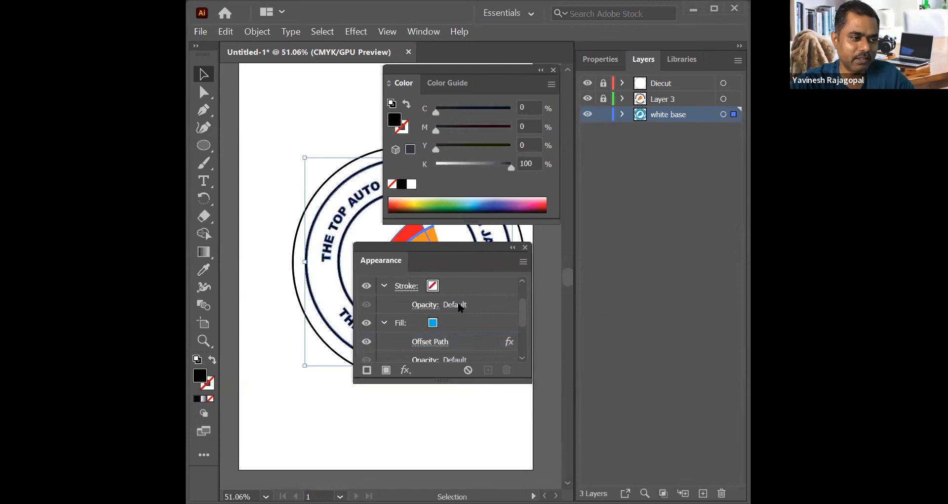
pyautogui.click(442, 343)
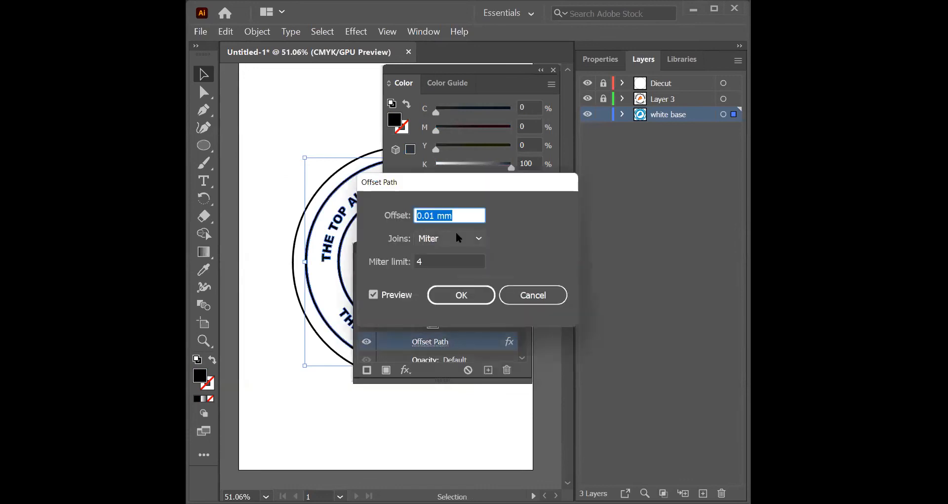
pyautogui.click(458, 215)
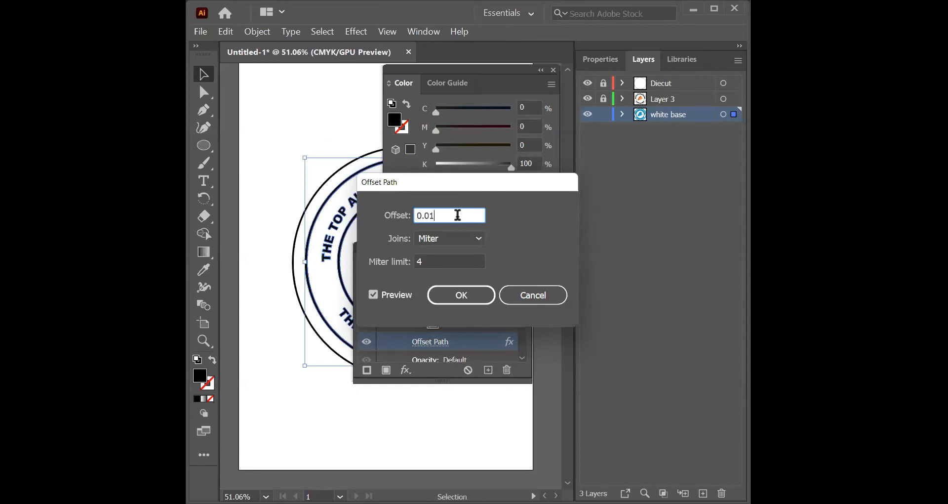
pyautogui.press('BackSpace')
pyautogui.press('BackSpace')
pyautogui.press('BackSpace')
pyautogui.press('BackSpace')
pyautogui.write('1')
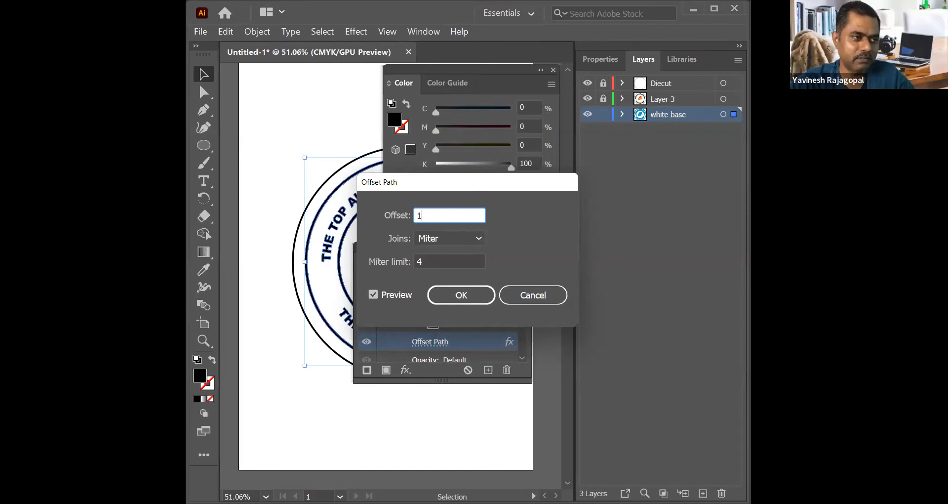
pyautogui.press('Tab')
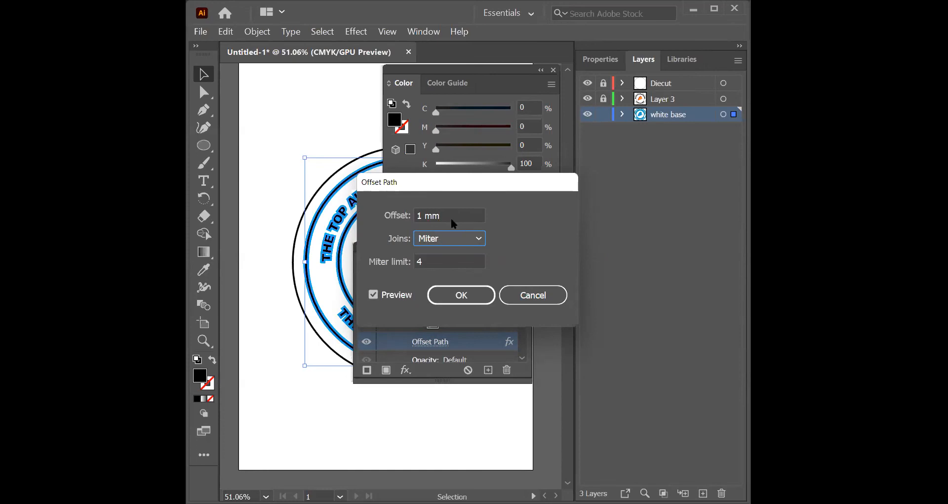
pyautogui.click(467, 297)
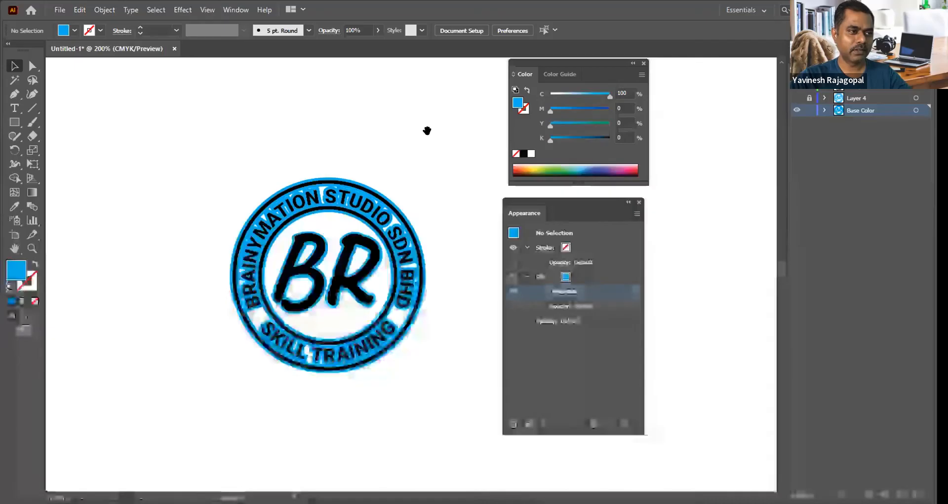
# Step: Place a "Lorem ipsum" text sample in 13 pt Caveat Bold on the empty area beside the round BR logo
pyautogui.moveTo(428, 129); pyautogui.dragTo(194, 131)
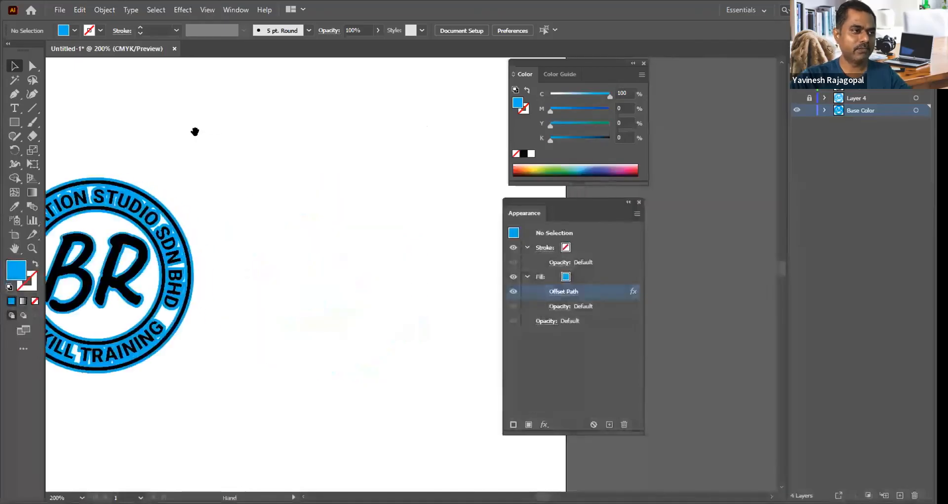
pyautogui.press('t')
pyautogui.click(296, 192)
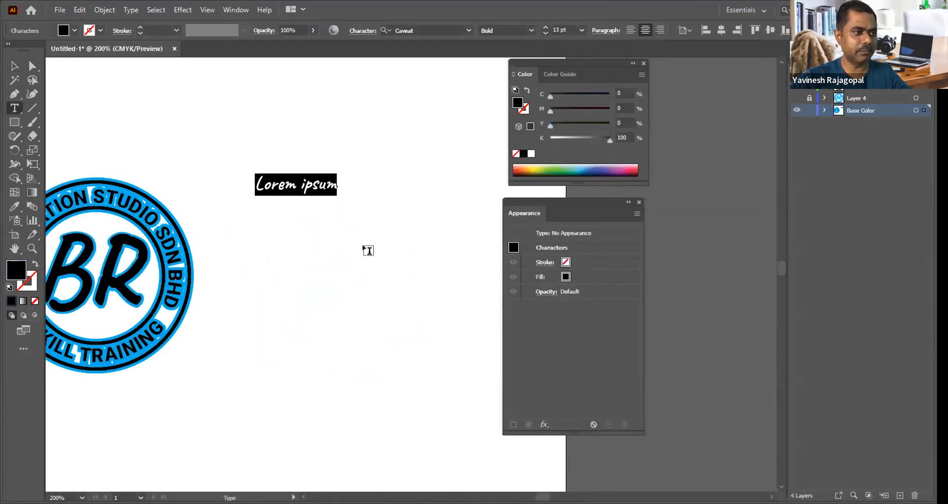
pyautogui.press('Escape')
pyautogui.moveTo(277, 163); pyautogui.dragTo(302, 173)
pyautogui.moveTo(388, 200); pyautogui.dragTo(342, 156)
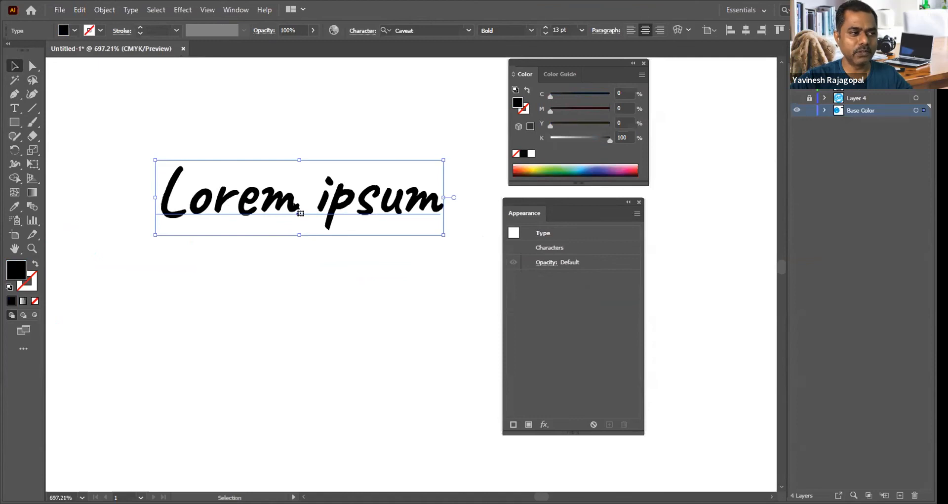
# Step: Insert "zsdz" after the word Lorem in the live text and remove the added letters again
pyautogui.doubleClick(300, 204)
pyautogui.write('zsdz')
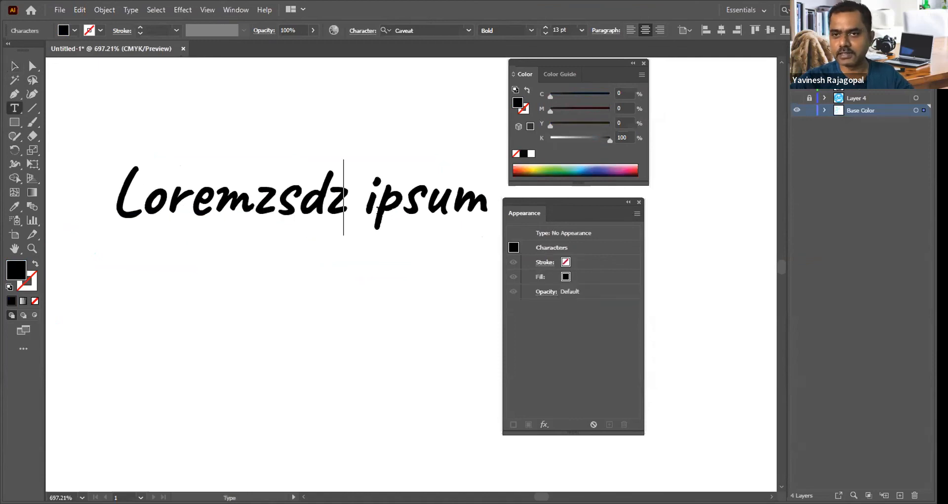
pyautogui.press('BackSpace')
pyautogui.press('BackSpace')
pyautogui.press('BackSpace')
pyautogui.press('BackSpace')
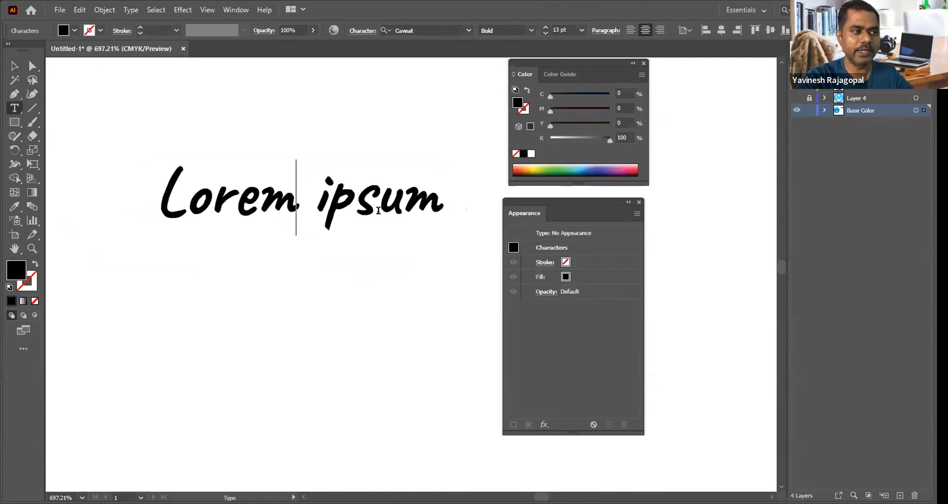
pyautogui.press('BackSpace')
pyautogui.write('m')
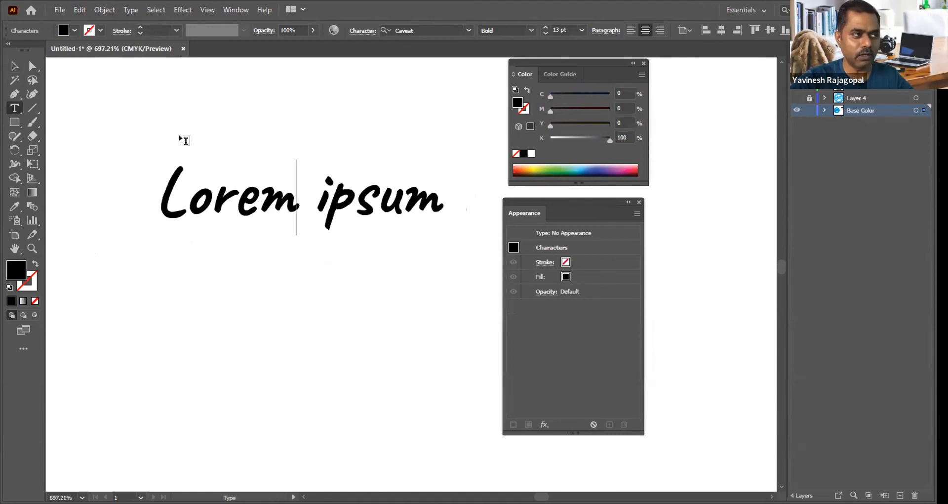
# Step: Try to reshape the live text with Direct Selection, and expand the text into editable outlines
pyautogui.click(30, 64)
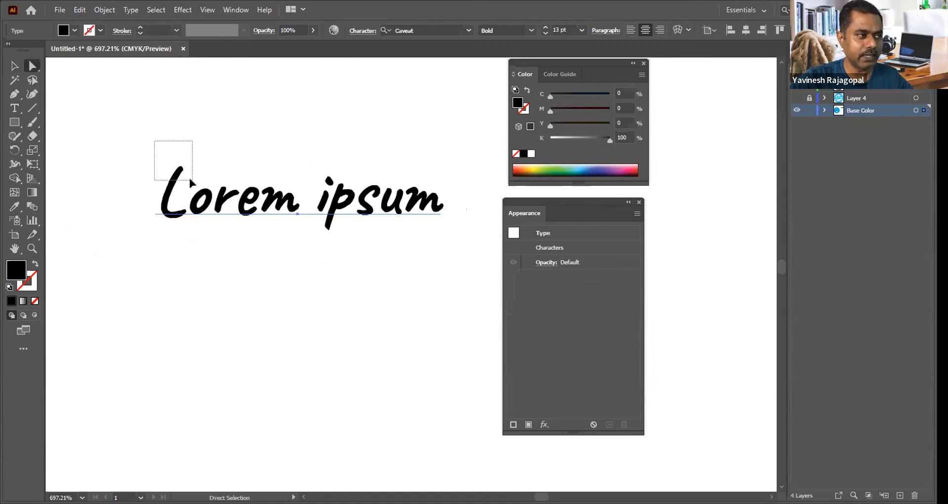
pyautogui.moveTo(182, 169); pyautogui.dragTo(187, 149)
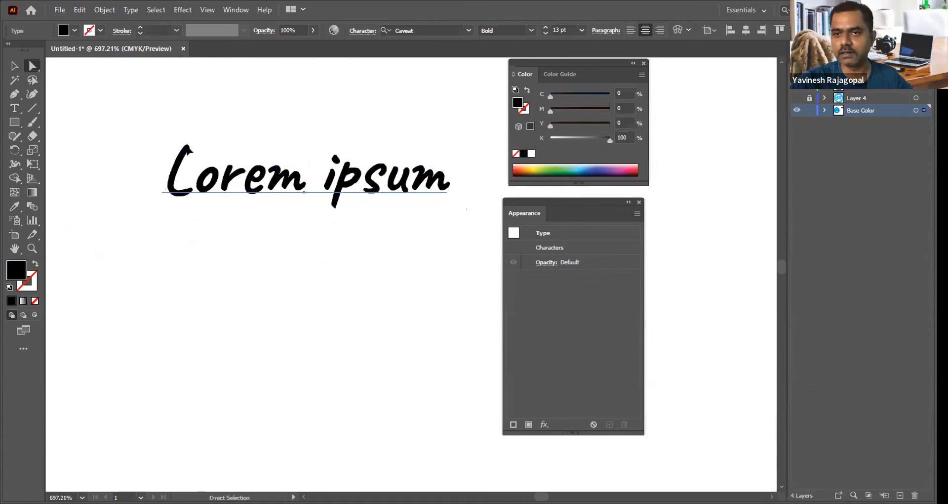
pyautogui.click(105, 10)
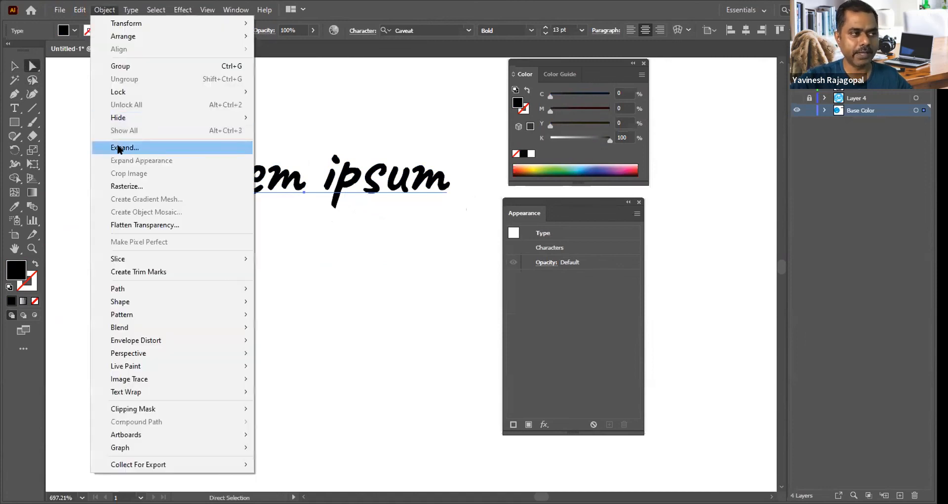
pyautogui.click(118, 148)
pyautogui.click(438, 240)
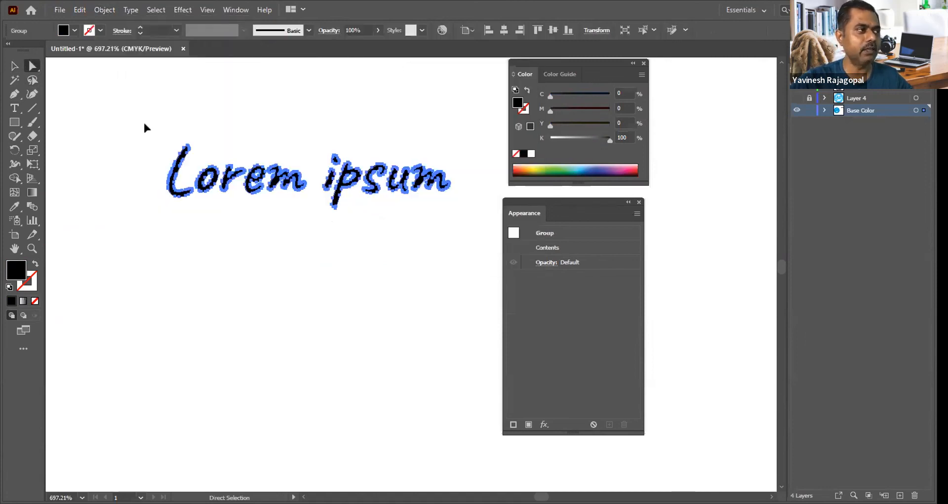
# Step: Stretch the upper end of the outlined letter L upward and the descender of the letter p far downward
pyautogui.click(145, 125)
pyautogui.moveTo(155, 112); pyautogui.dragTo(220, 94)
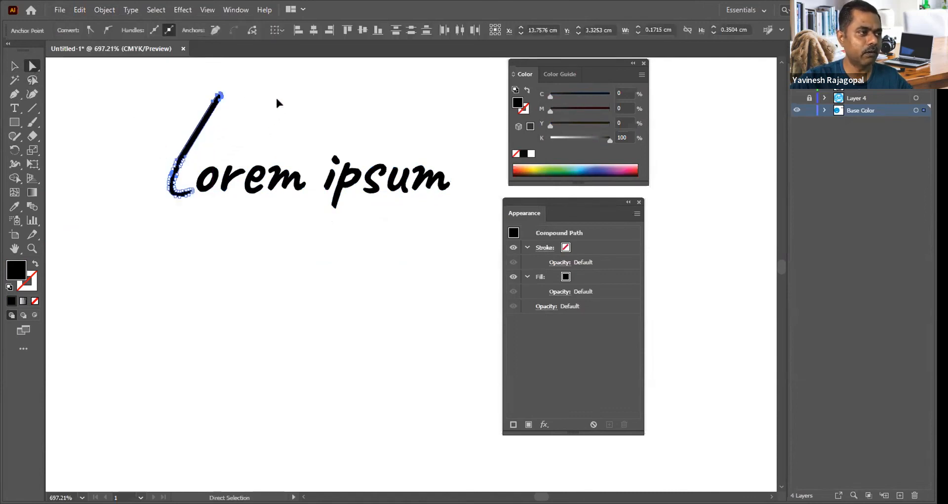
pyautogui.click(277, 103)
pyautogui.moveTo(333, 206); pyautogui.dragTo(298, 320)
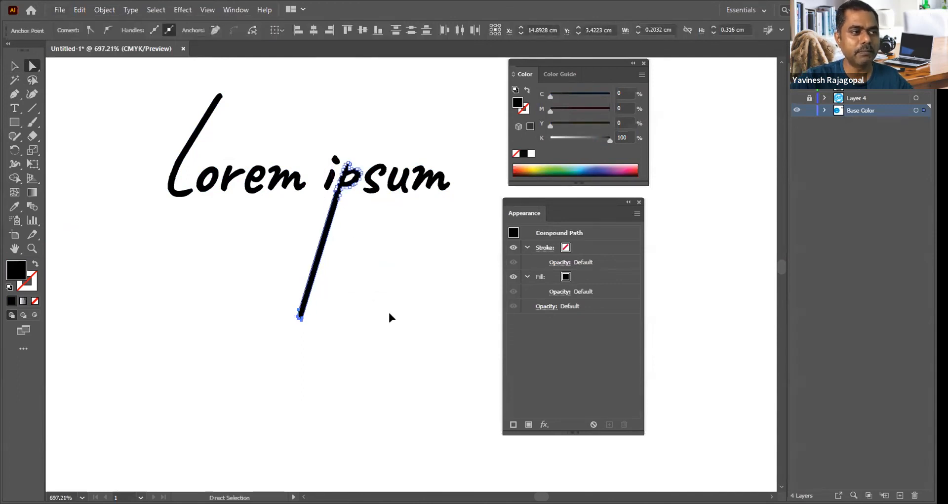
pyautogui.click(404, 314)
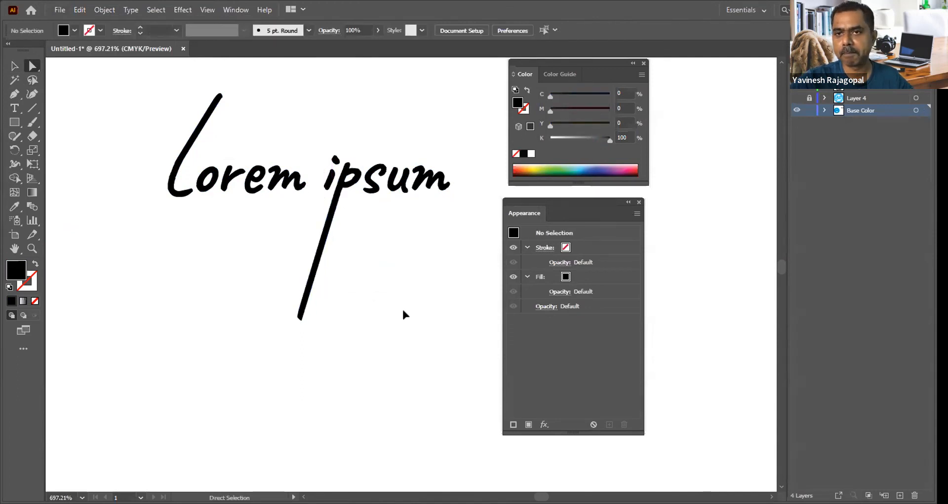
# Step: Draw a closed, irregular four-sided shape with the Pen tool in the empty area beside the lettering
pyautogui.moveTo(416, 259); pyautogui.dragTo(237, 253)
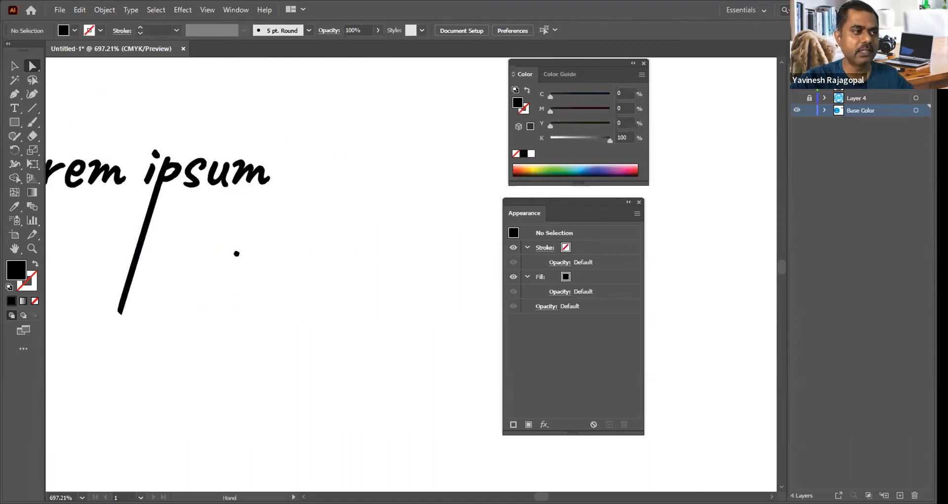
pyautogui.press('p')
pyautogui.click(258, 261)
pyautogui.click(357, 176)
pyautogui.click(416, 279)
pyautogui.click(323, 324)
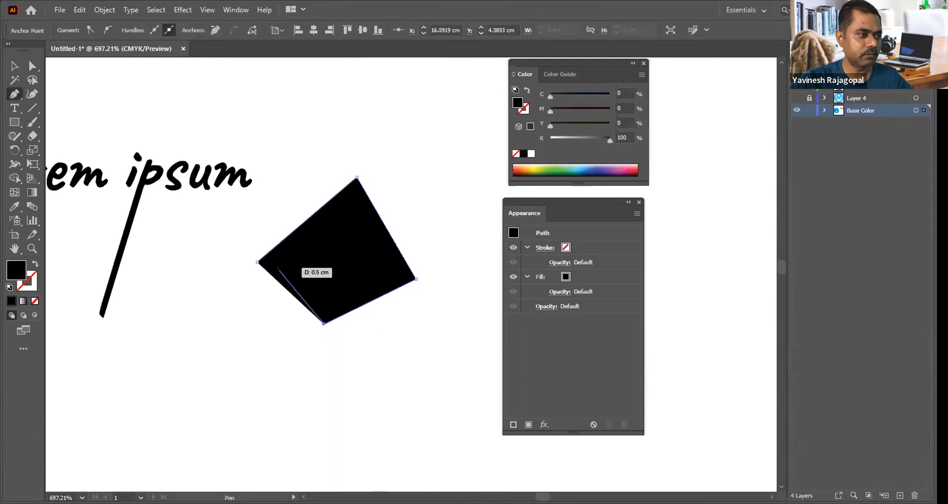
pyautogui.click(258, 262)
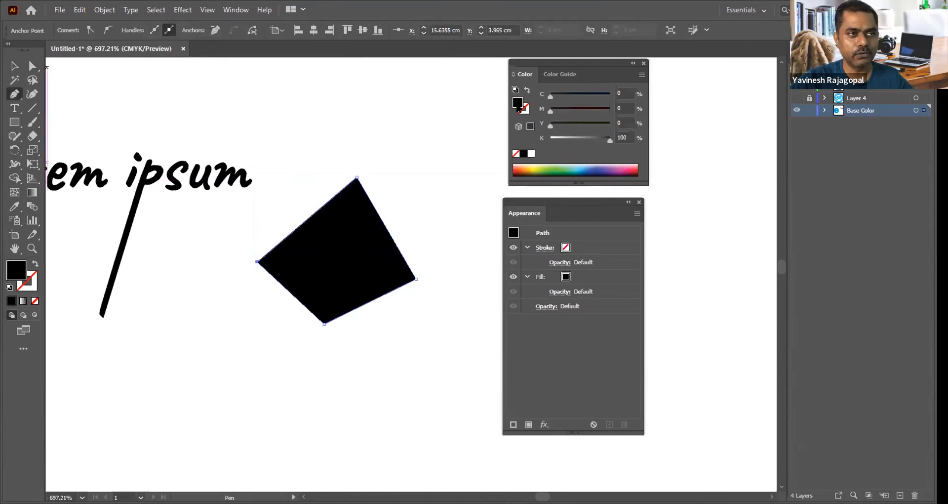
# Step: Give the four-sided shape no fill and a black 1 pt stroke, and move its top corner to about X 16.72 cm, Y 3.15 cm
pyautogui.click(516, 153)
pyautogui.click(524, 109)
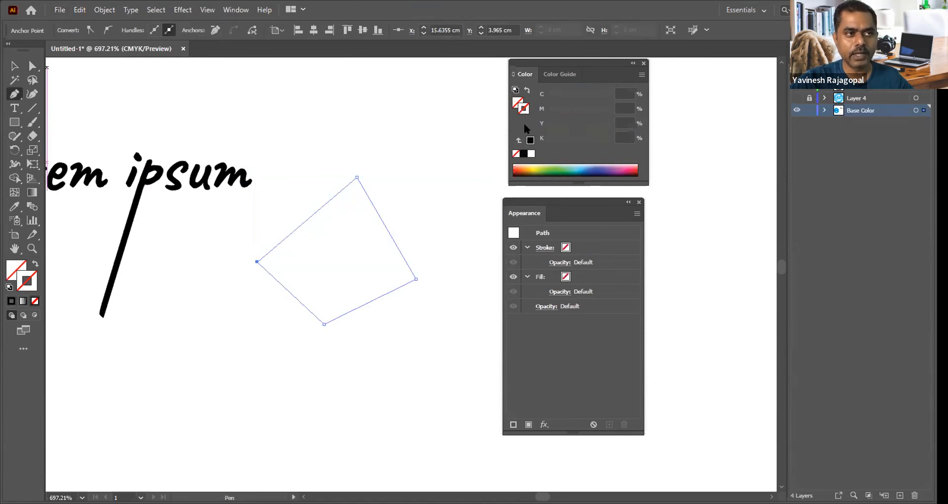
pyautogui.click(527, 141)
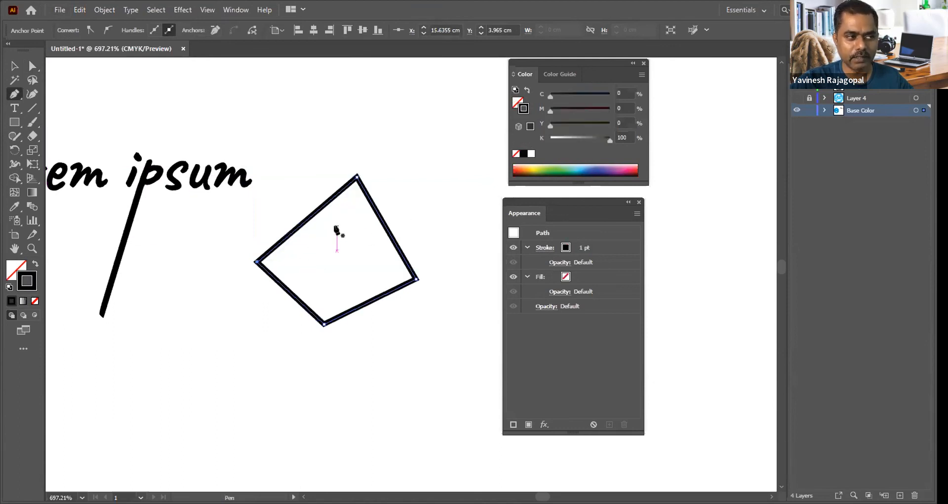
pyautogui.click(28, 65)
pyautogui.moveTo(359, 176); pyautogui.dragTo(417, 142)
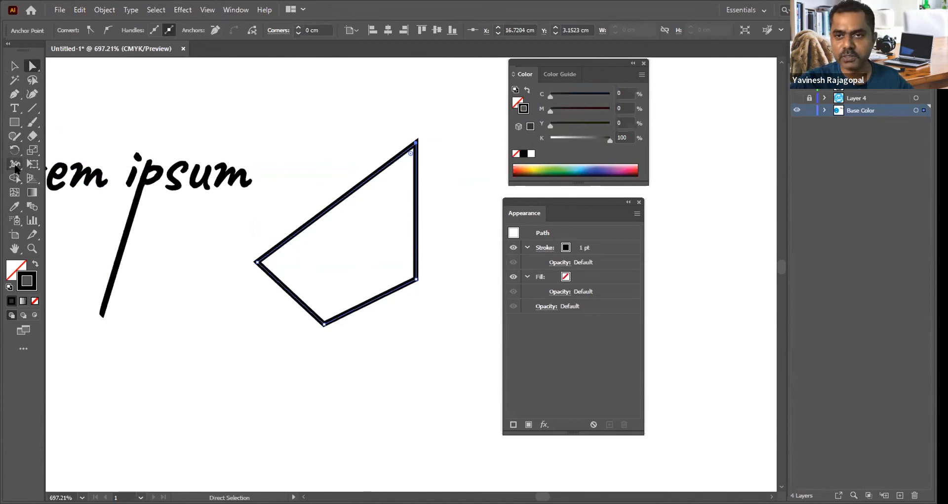
# Step: Expand the stroked four-sided shape so that its outline becomes a filled shape
pyautogui.press('space')
pyautogui.moveTo(340, 225); pyautogui.dragTo(239, 251)
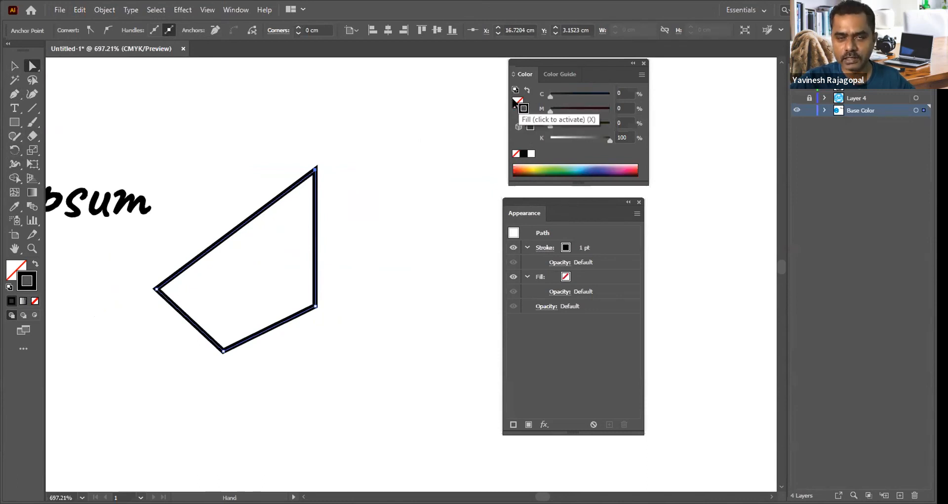
pyautogui.press('space')
pyautogui.moveTo(230, 113); pyautogui.dragTo(297, 132)
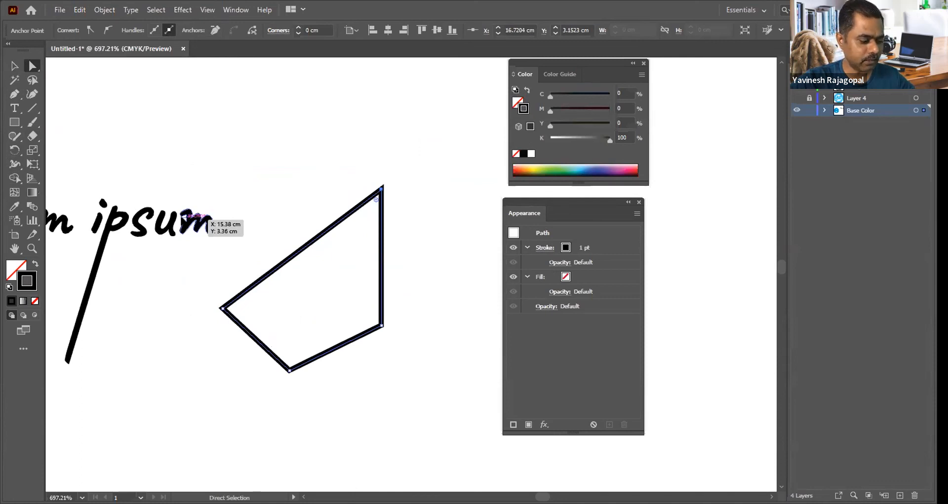
pyautogui.press('v')
pyautogui.click(247, 186)
pyautogui.click(190, 211)
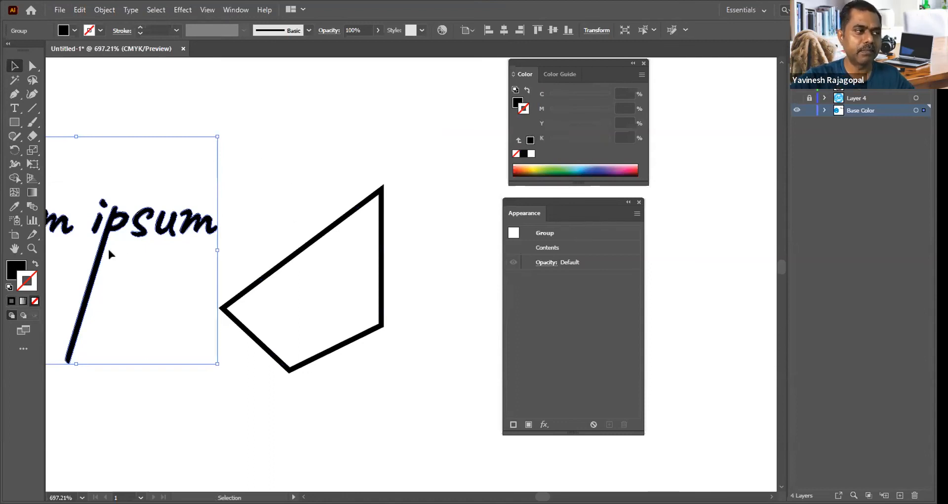
pyautogui.moveTo(322, 174); pyautogui.dragTo(366, 276)
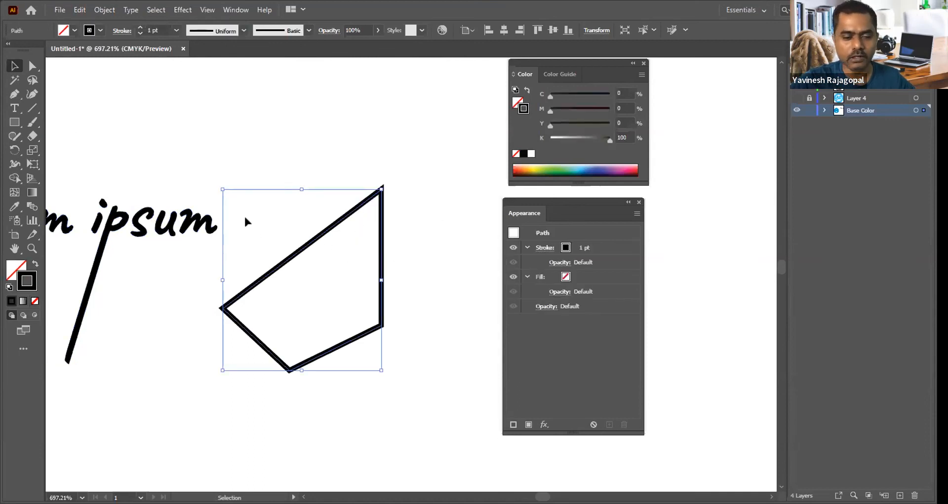
pyautogui.click(105, 10)
pyautogui.click(124, 150)
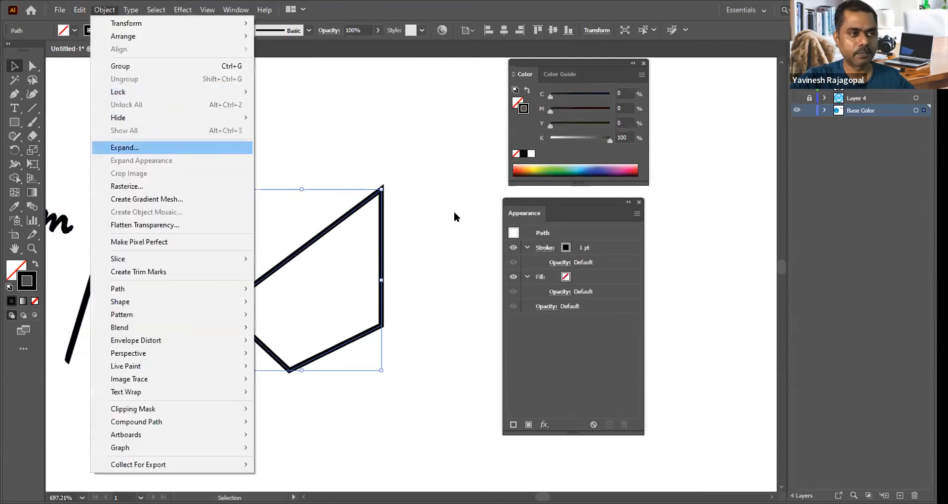
pyautogui.click(440, 247)
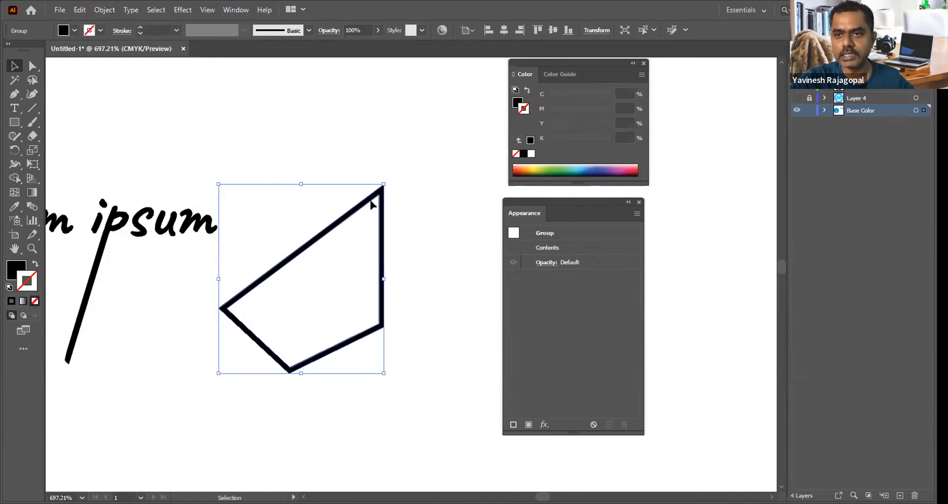
# Step: Pull only the outer top corner of the expanded outline upward so the line thickens toward that corner
pyautogui.click(428, 173)
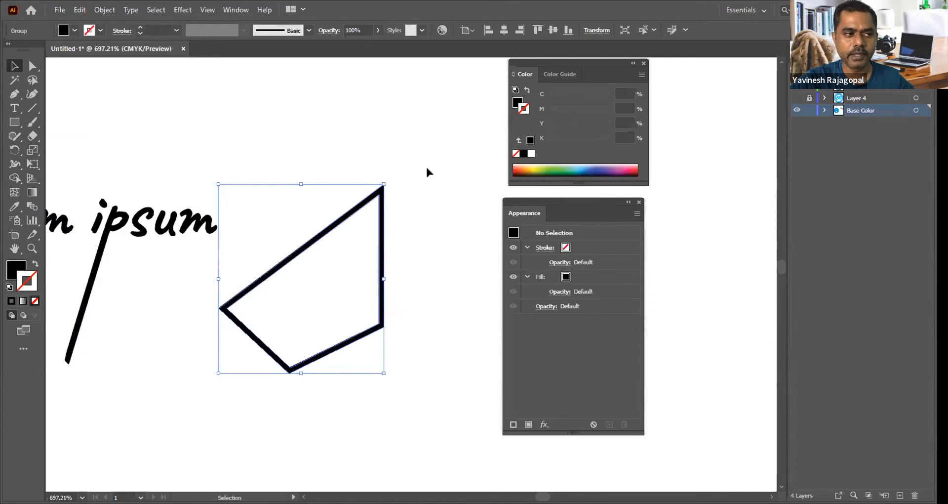
pyautogui.press('a')
pyautogui.moveTo(385, 185); pyautogui.dragTo(396, 150)
pyautogui.click(450, 234)
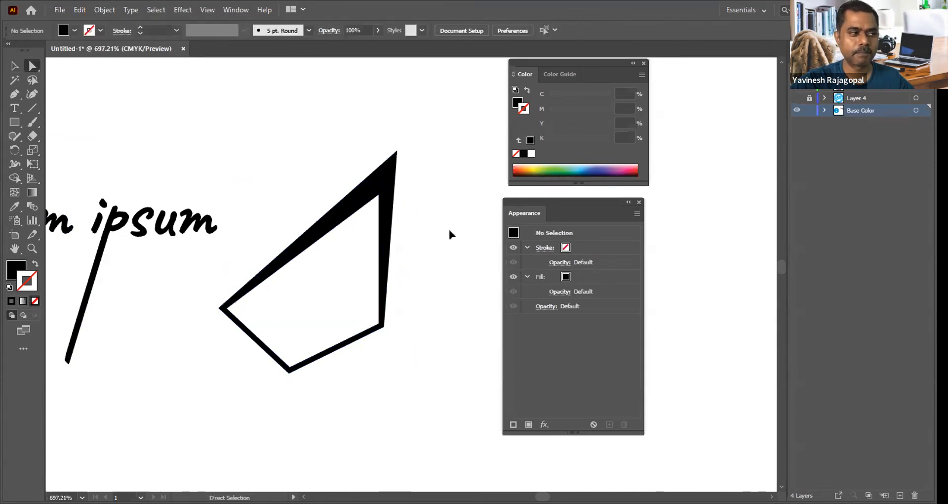
# Step: Select the expanded lettering and the four-sided outline together and check the CMYK values of their fill
pyautogui.press('v')
pyautogui.moveTo(316, 125); pyautogui.dragTo(163, 318)
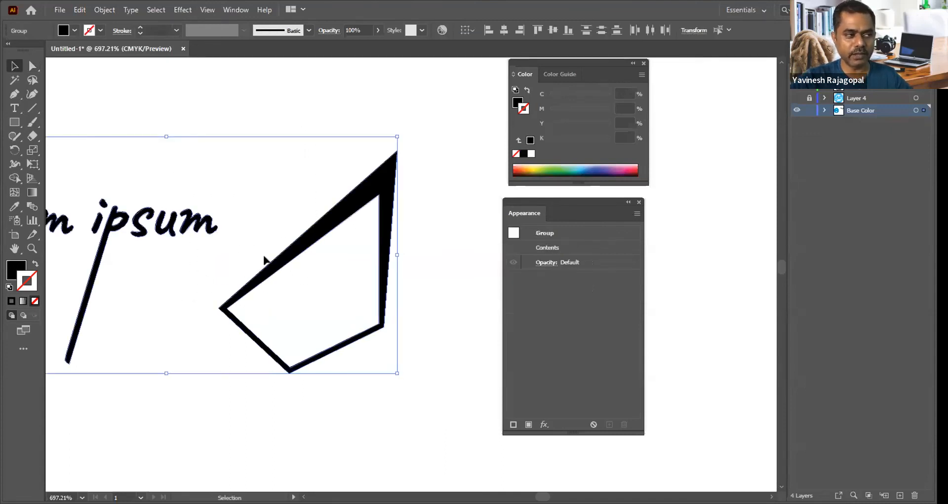
pyautogui.click(515, 104)
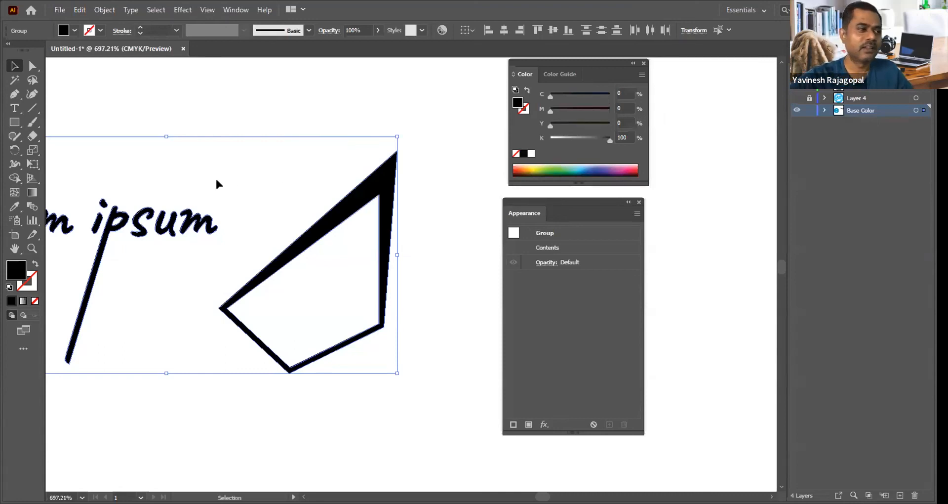
pyautogui.click(332, 104)
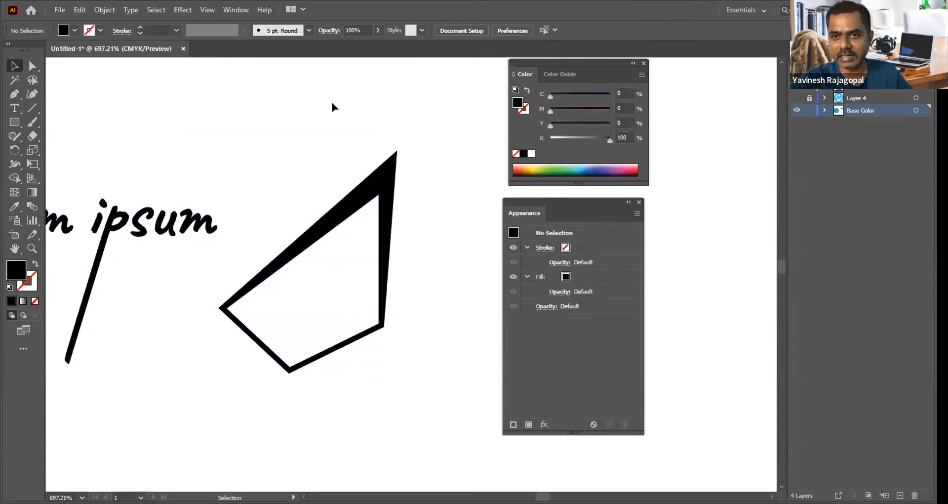
# Step: Examine the edited lettering and four-sided outline with the panels hidden, and inspect the whole round BR logo with the panels restored
pyautogui.press('Tab')
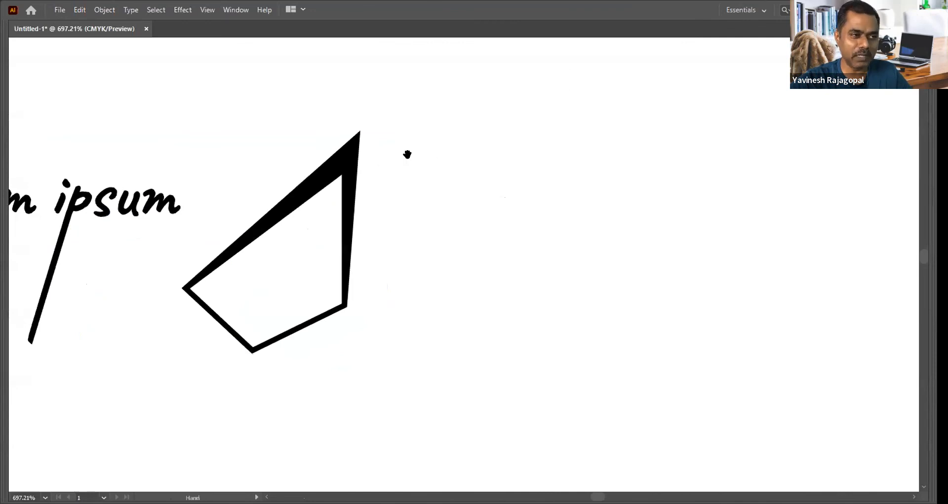
pyautogui.moveTo(406, 152); pyautogui.dragTo(498, 159)
pyautogui.hotkey('ctrl', '-')
pyautogui.hotkey('ctrl', '-')
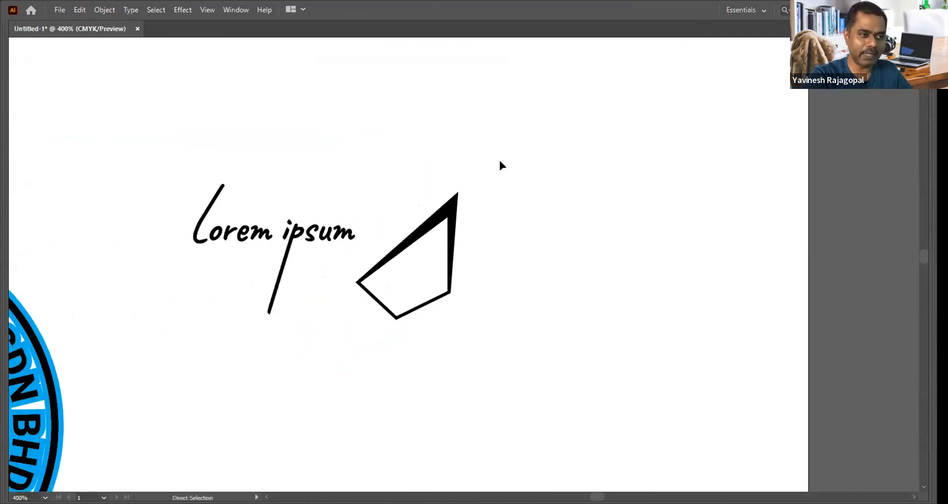
pyautogui.press('Tab')
pyautogui.moveTo(334, 298); pyautogui.dragTo(568, 179)
pyautogui.moveTo(394, 268); pyautogui.dragTo(518, 242)
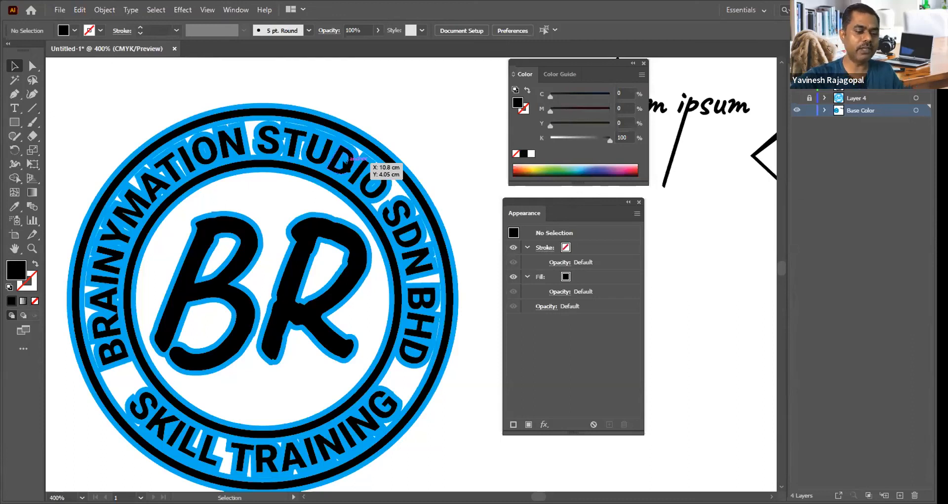
pyautogui.hotkey('ctrl', '-')
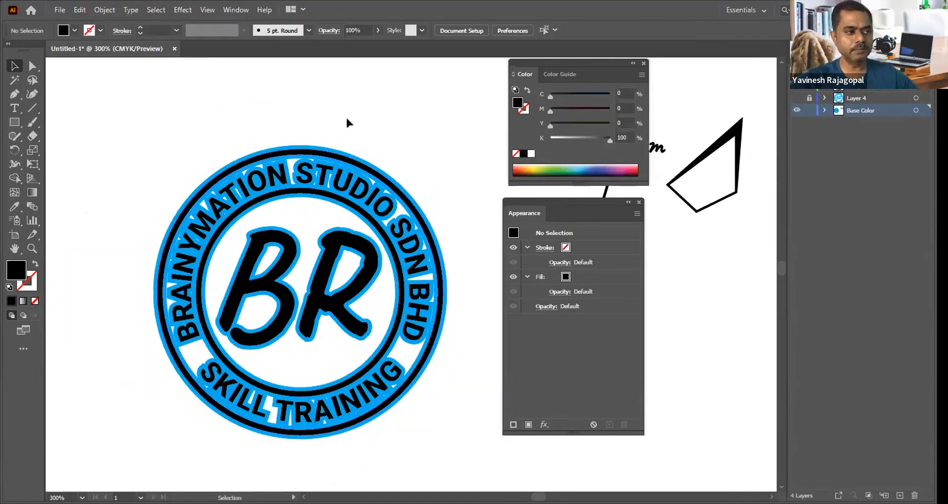
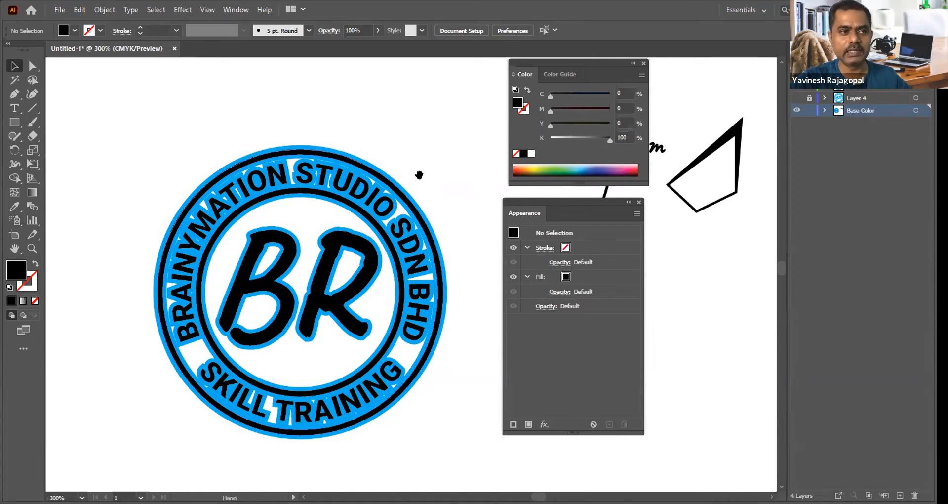
# Step: Show the document's swatches beside the colour values and enlarge the list so that all swatches are visible
pyautogui.moveTo(419, 176); pyautogui.dragTo(309, 178)
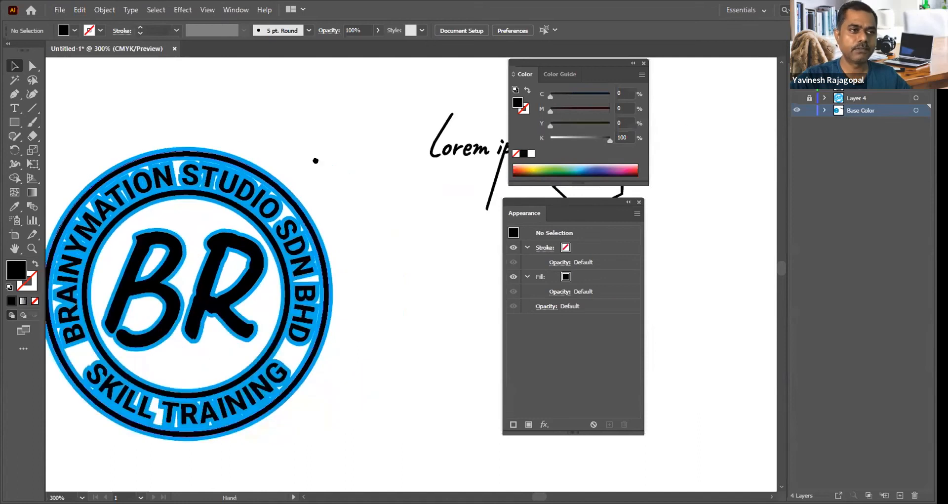
pyautogui.click(236, 9)
pyautogui.scroll(-3, 276, 479)
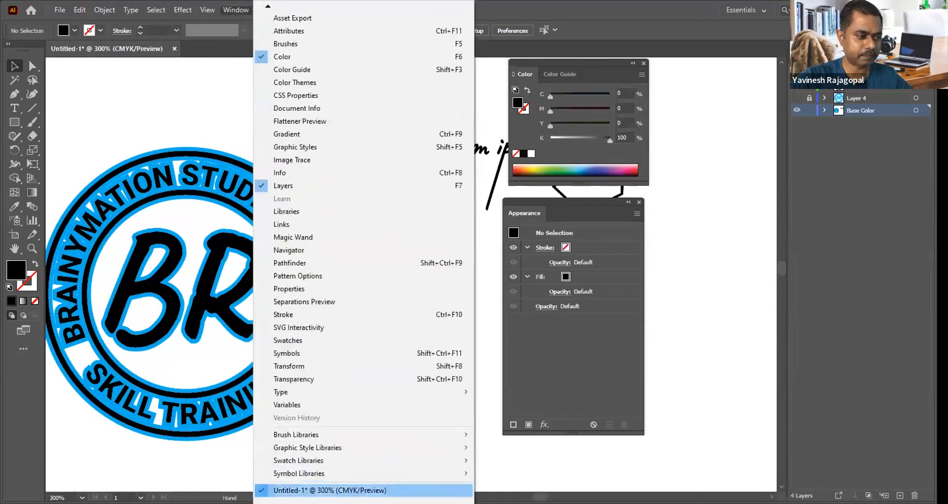
pyautogui.click(286, 340)
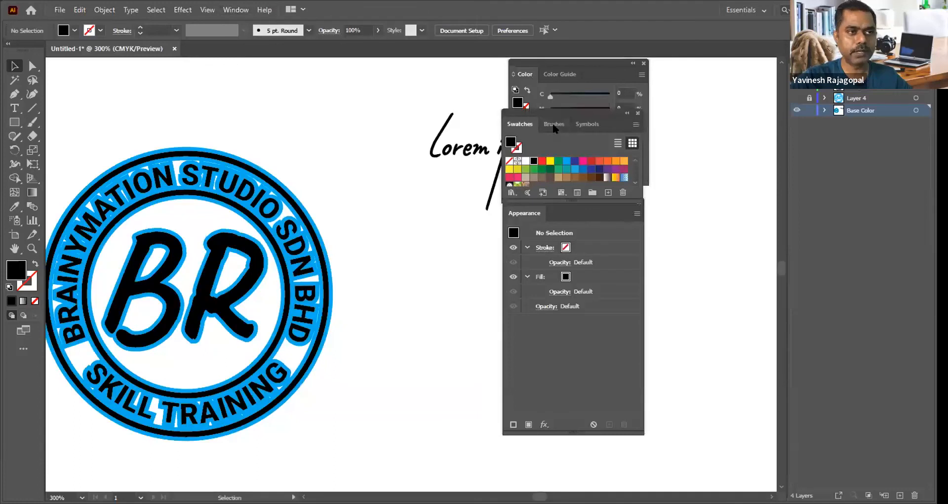
pyautogui.moveTo(562, 111); pyautogui.dragTo(399, 66)
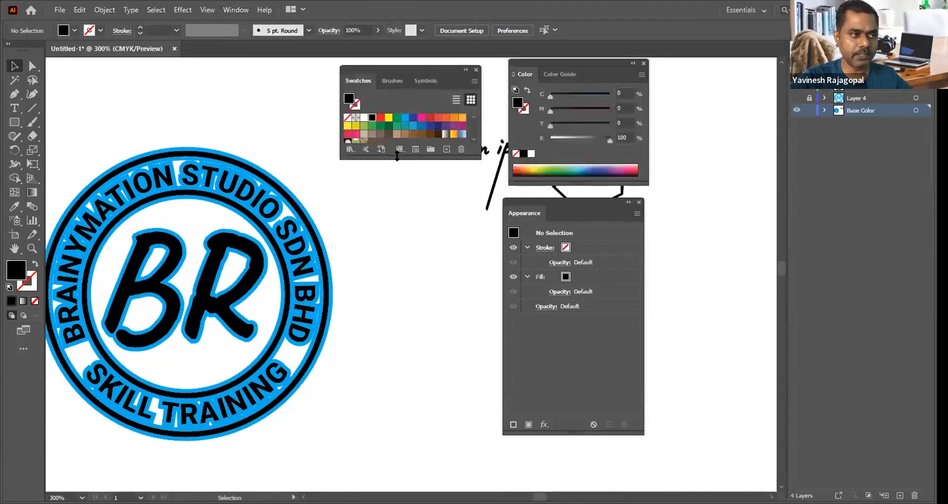
pyautogui.moveTo(398, 158); pyautogui.dragTo(398, 185)
# Step: Draw a black portrait rectangle in the empty area to the right of the round BR logo
pyautogui.moveTo(418, 299)
pyautogui.mouseDown()
pyautogui.moveTo(348, 270)
pyautogui.moveTo(388, 326)
pyautogui.mouseUp()
pyautogui.press('m')
pyautogui.press('v')
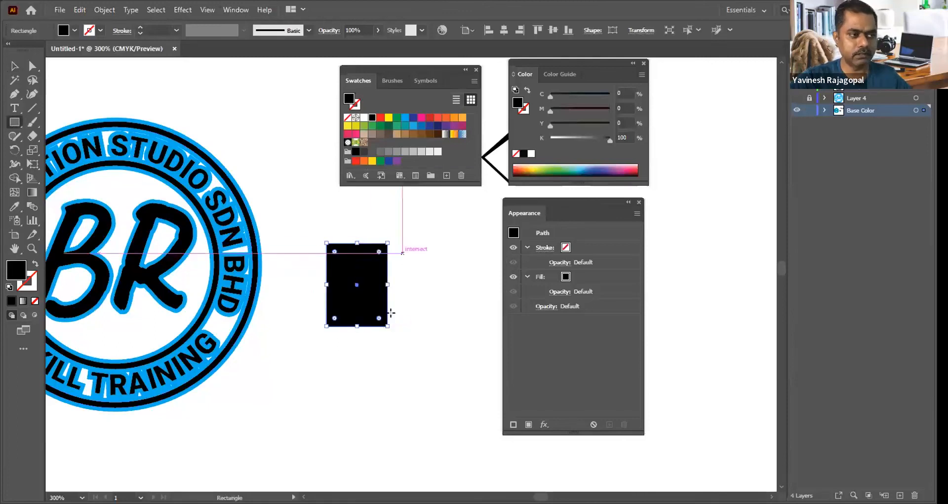
# Step: Fill the rectangle with the bright magenta swatch and raise its cyan value to 10%
pyautogui.moveTo(555, 93); pyautogui.dragTo(626, 94)
pyautogui.moveTo(574, 110); pyautogui.dragTo(614, 110)
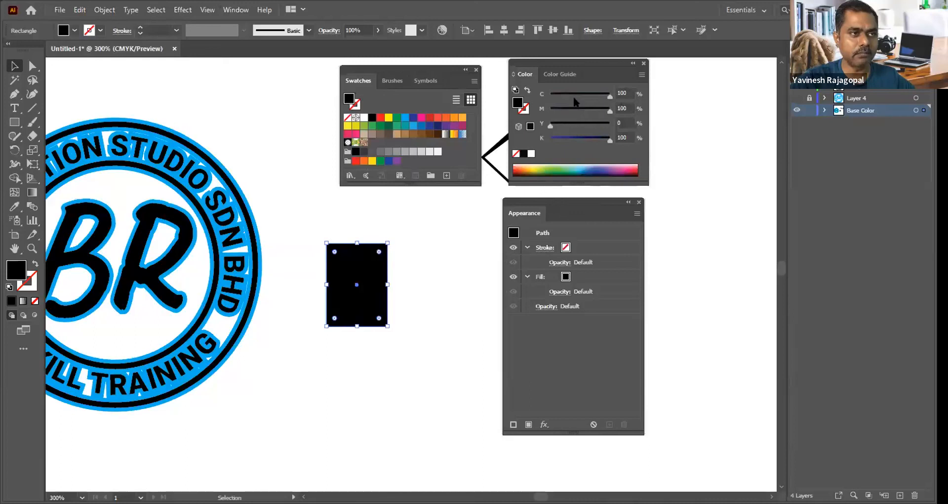
pyautogui.click(421, 117)
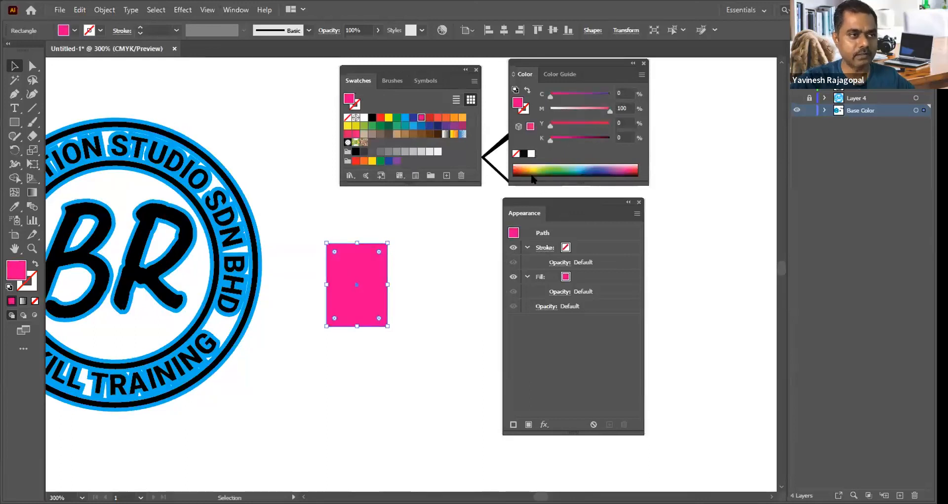
pyautogui.click(568, 94)
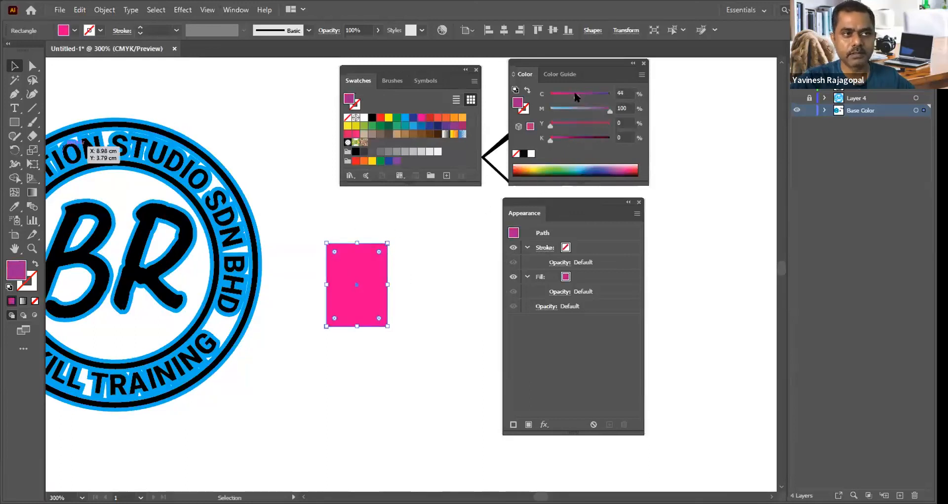
pyautogui.click(555, 94)
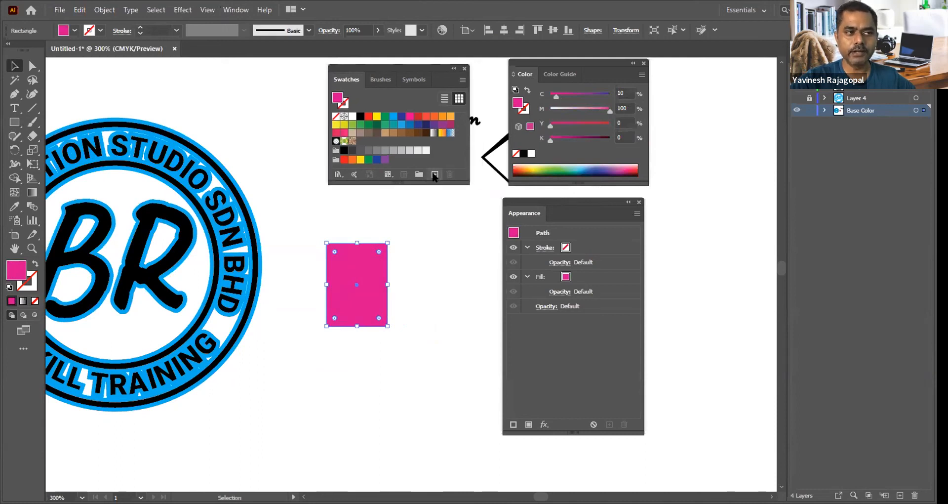
# Step: Save the rectangle's fill as a new spot colour swatch with C=10 M=100 Y=0 K=0
pyautogui.click(433, 176)
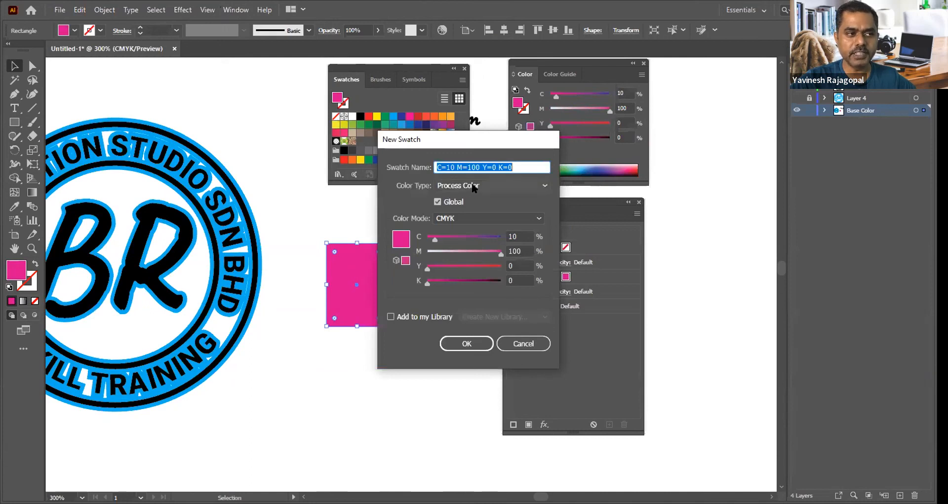
pyautogui.click(472, 187)
pyautogui.click(461, 212)
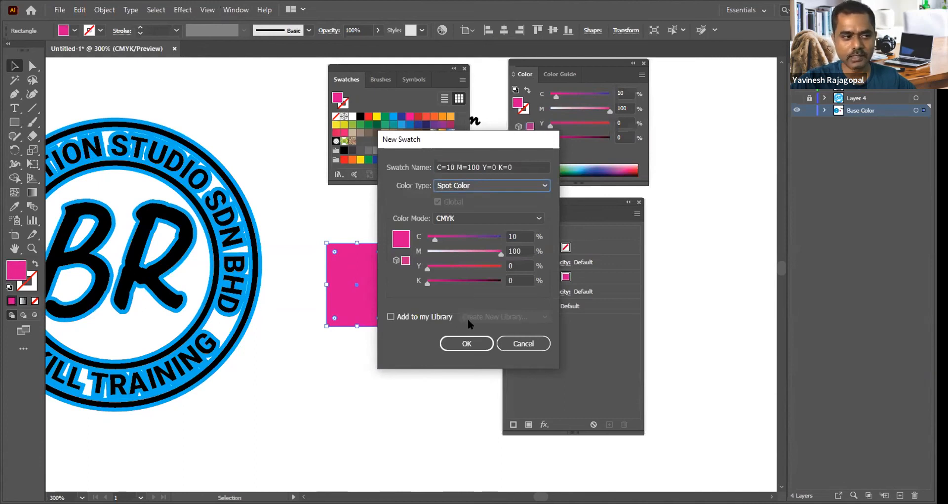
pyautogui.click(463, 344)
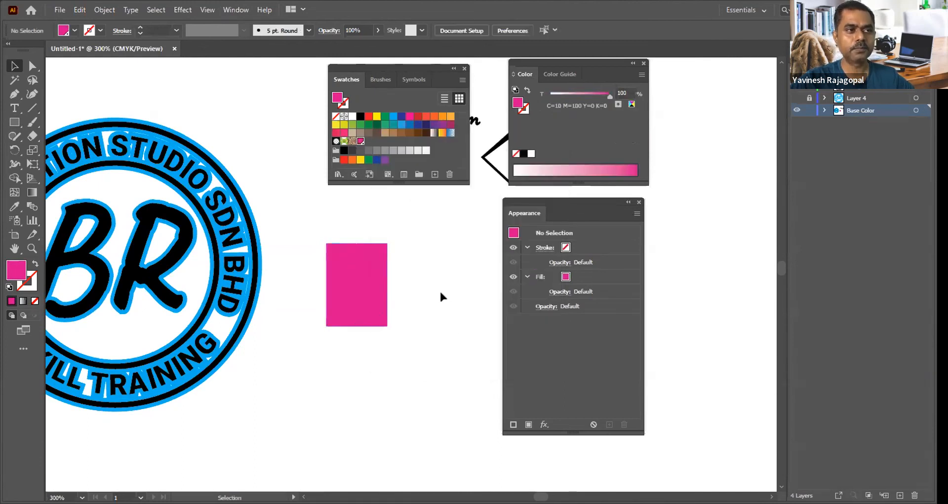
# Step: Select the pink rectangle and check the tint setting of its spot colour fill
pyautogui.click(352, 262)
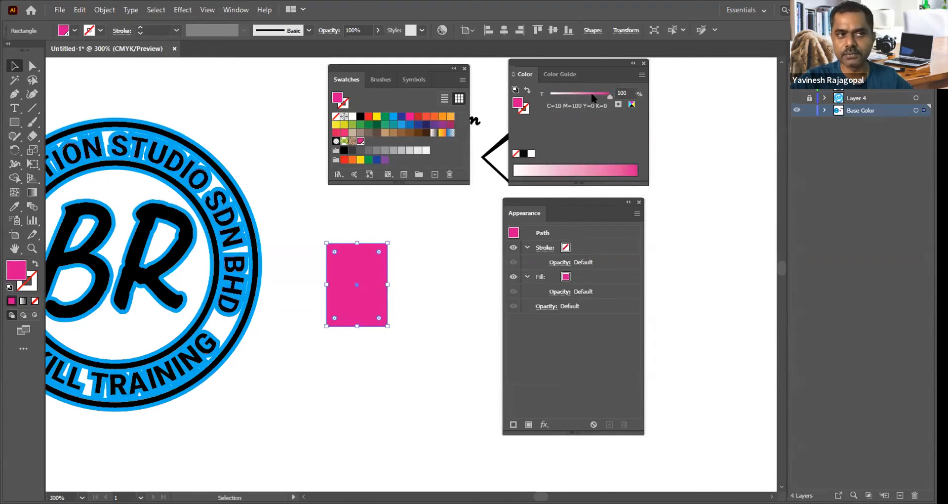
pyautogui.moveTo(609, 95)
pyautogui.mouseDown()
pyautogui.moveTo(576, 95)
pyautogui.moveTo(611, 94)
pyautogui.mouseUp()
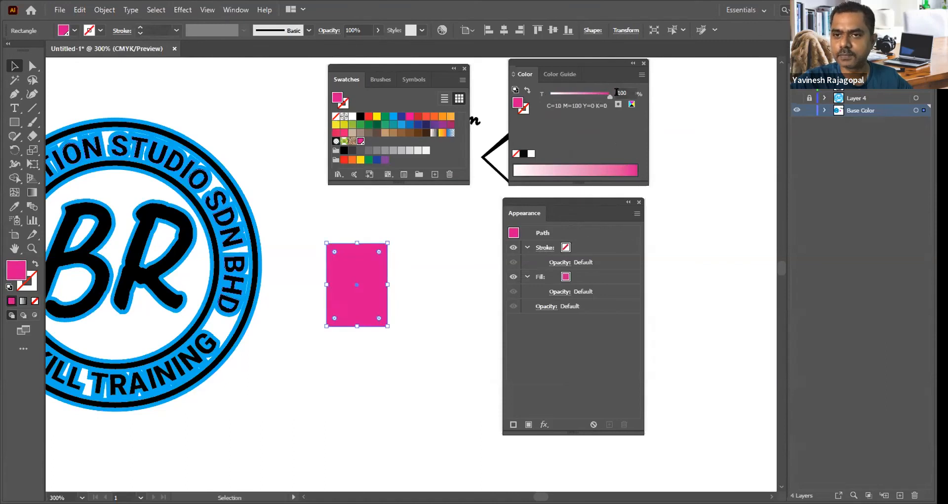
pyautogui.click(436, 244)
pyautogui.moveTo(277, 238); pyautogui.dragTo(327, 262)
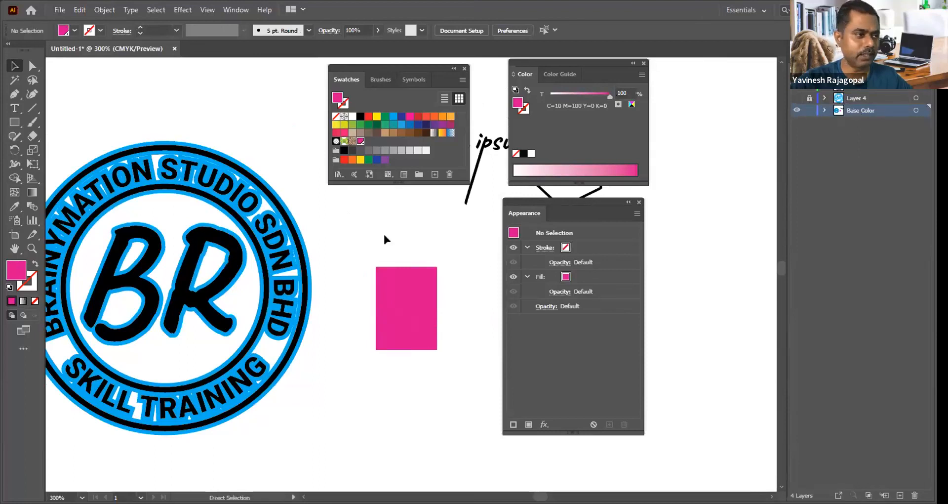
# Step: Apply the C=10 M=100 Y=0 K=0 spot swatch to the offset base group of the round BR logo
pyautogui.hotkey('ctrl', 'a')
pyautogui.hotkey('ctrl', 'g')
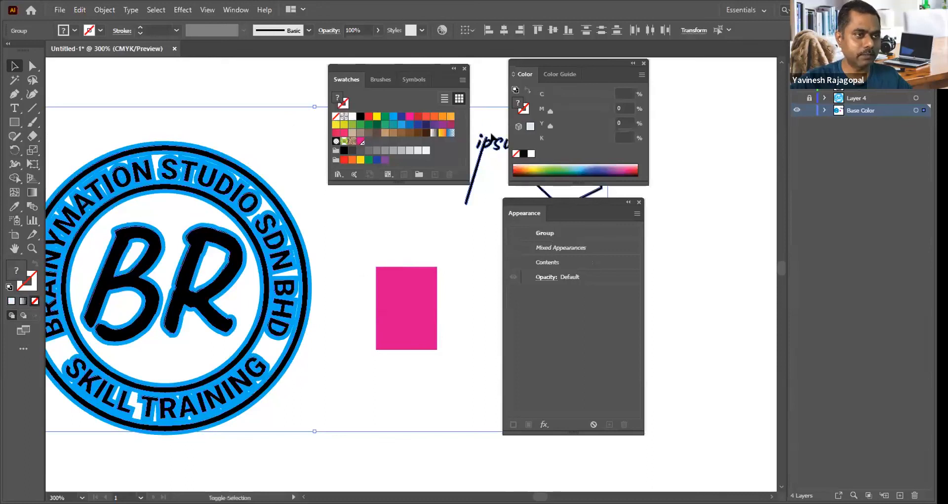
pyautogui.keyDown('shift'); pyautogui.click(487, 142); pyautogui.keyUp('shift')
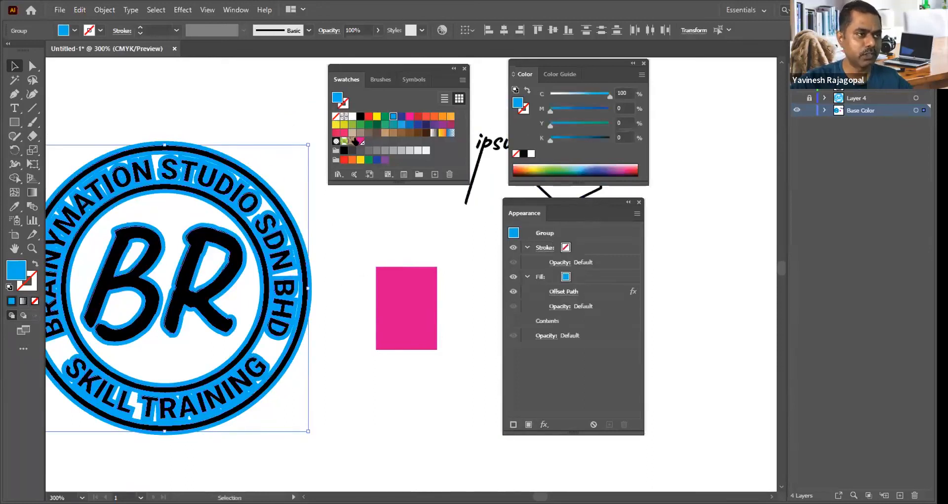
pyautogui.click(359, 141)
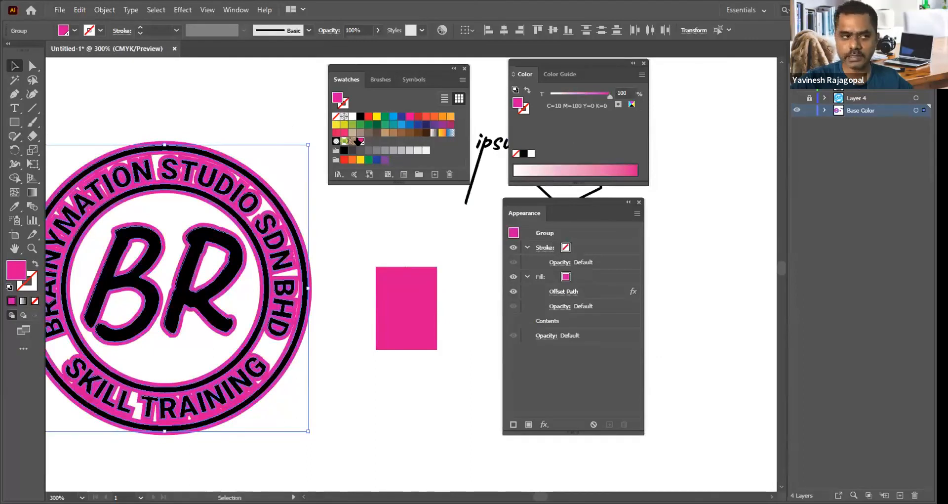
# Step: Delete the pink rectangle, the Lorem ipsum lettering and the four-sided outline beside the round logo
pyautogui.click(408, 290)
pyautogui.press('Delete')
pyautogui.press('Tab')
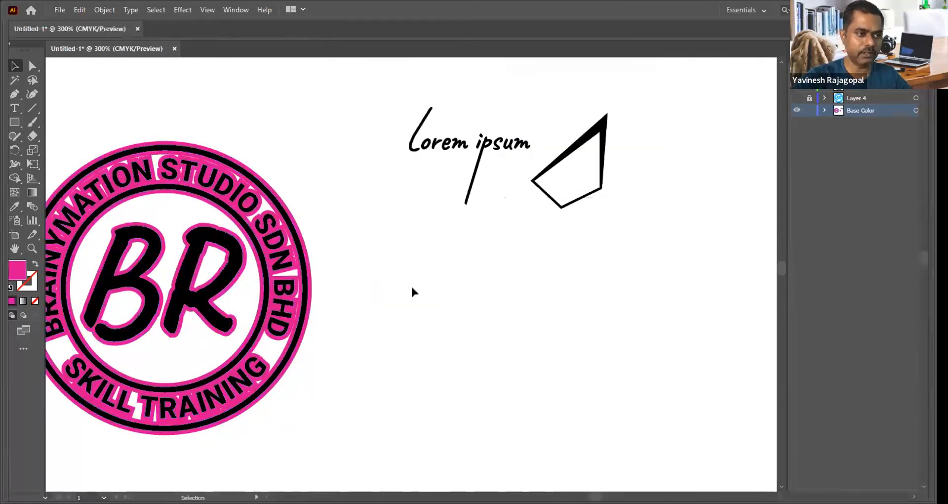
pyautogui.moveTo(670, 268); pyautogui.dragTo(368, 73)
pyautogui.press('Delete')
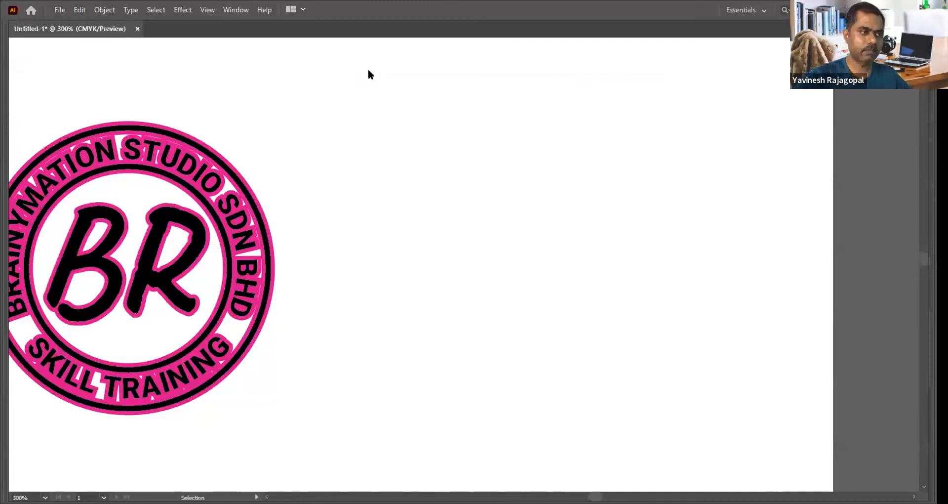
pyautogui.press('Tab')
pyautogui.moveTo(320, 289); pyautogui.dragTo(371, 316)
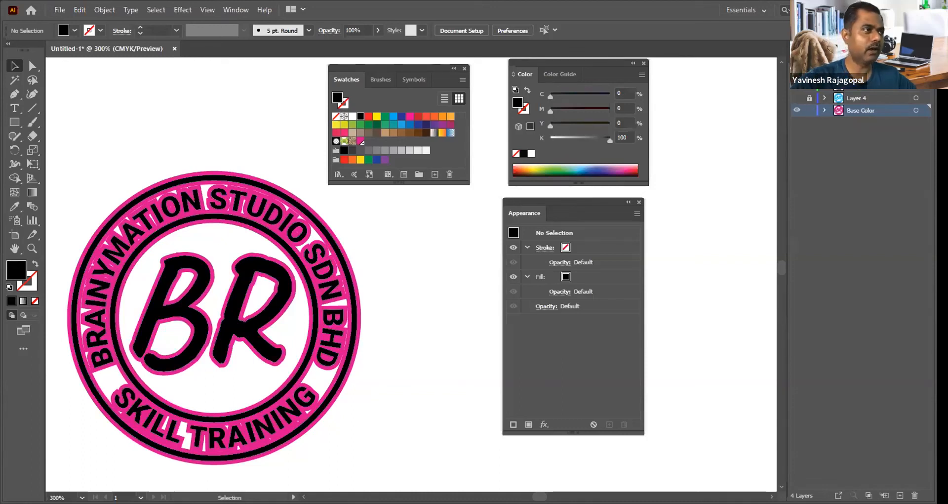
# Step: Preview the round logo with Proof Colors turned on
pyautogui.click(230, 9)
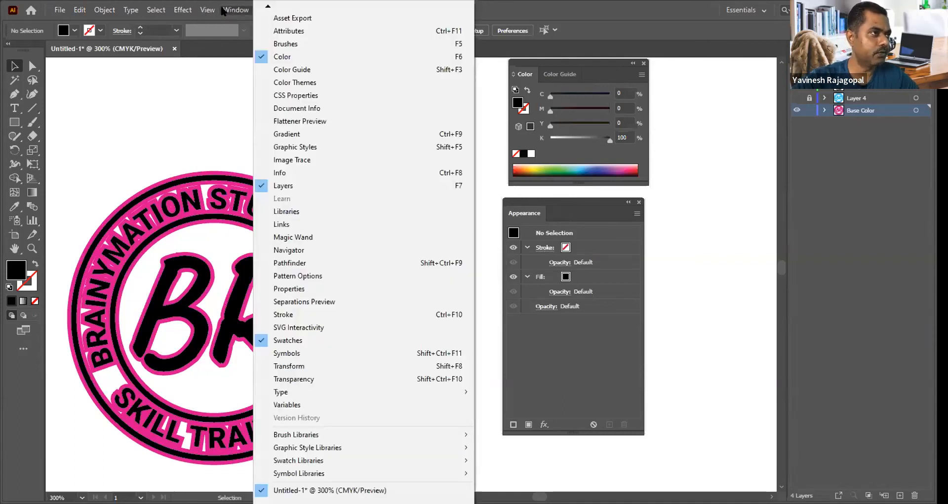
pyautogui.moveTo(202, 11)
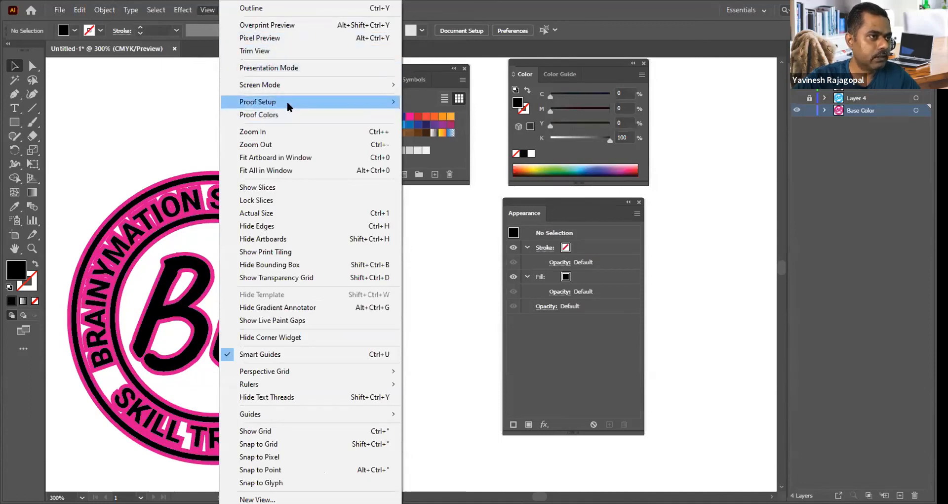
pyautogui.moveTo(289, 106)
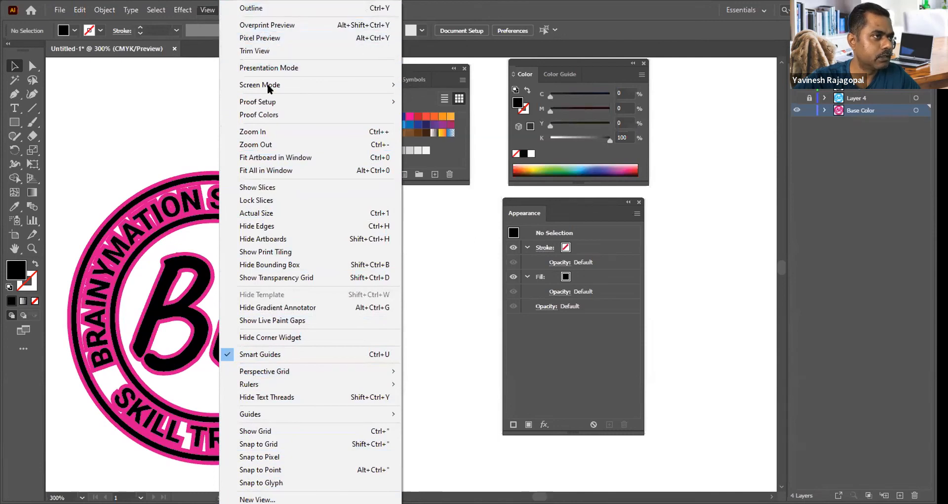
pyautogui.click(269, 114)
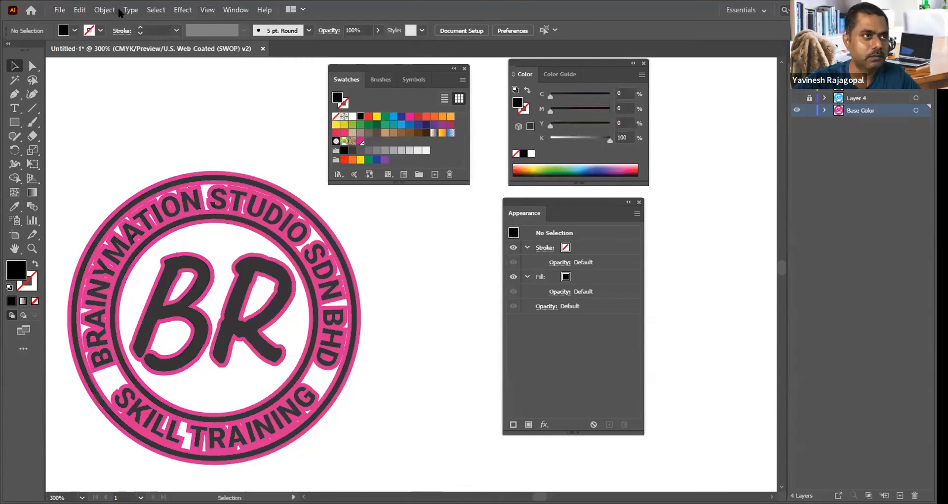
# Step: Open the Separations Preview, turn off Proof Colors and enlarge the ink list to check the spot colour entry
pyautogui.click(236, 10)
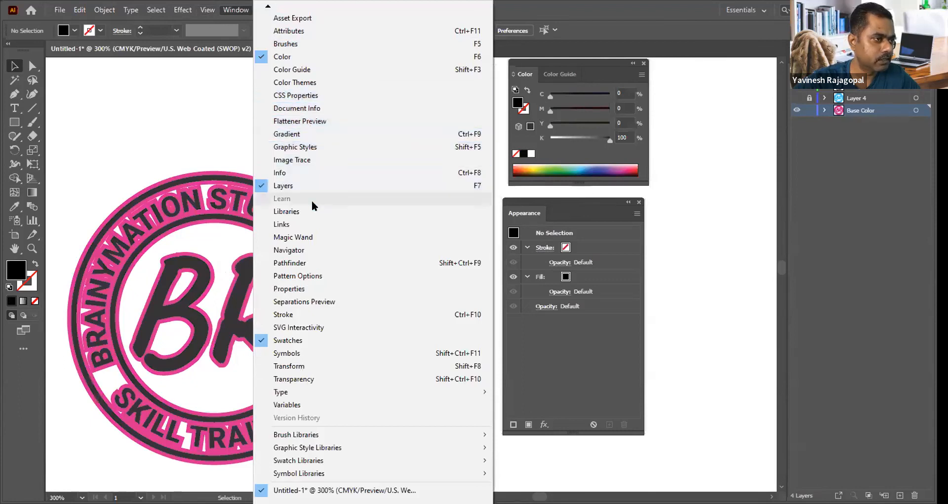
pyautogui.click(302, 301)
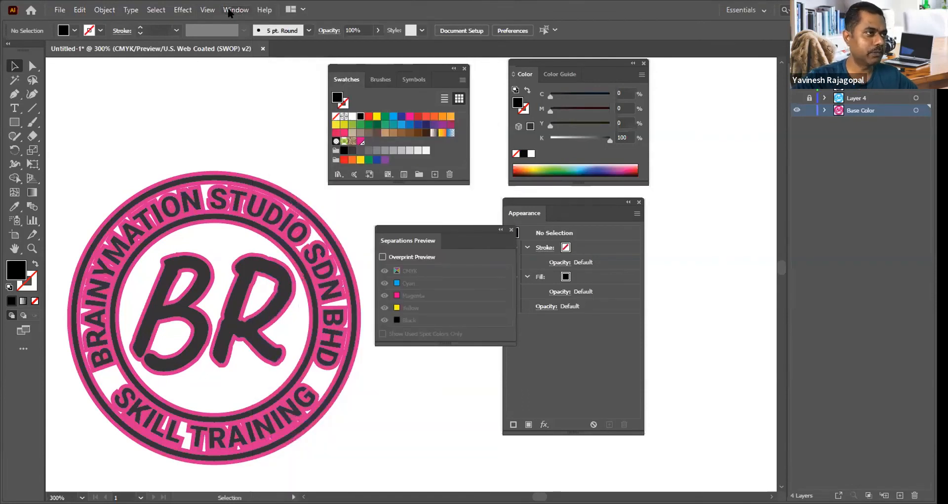
pyautogui.click(208, 10)
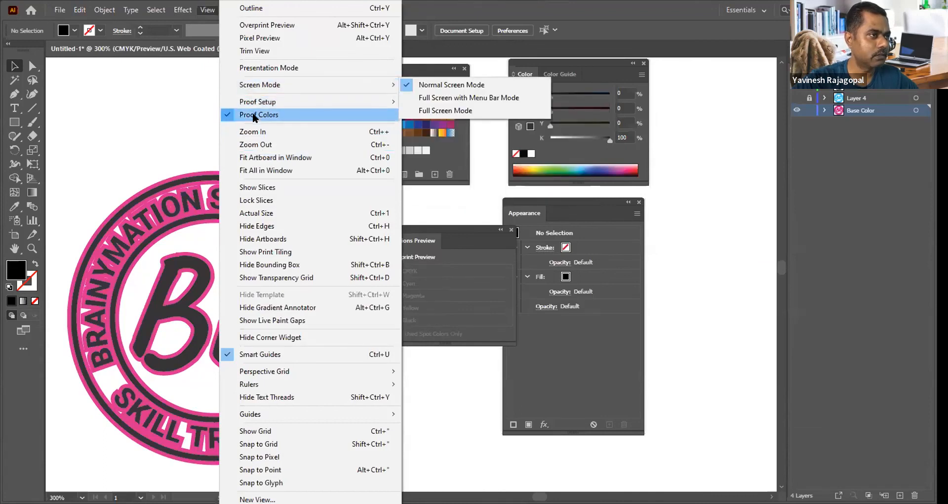
pyautogui.click(259, 115)
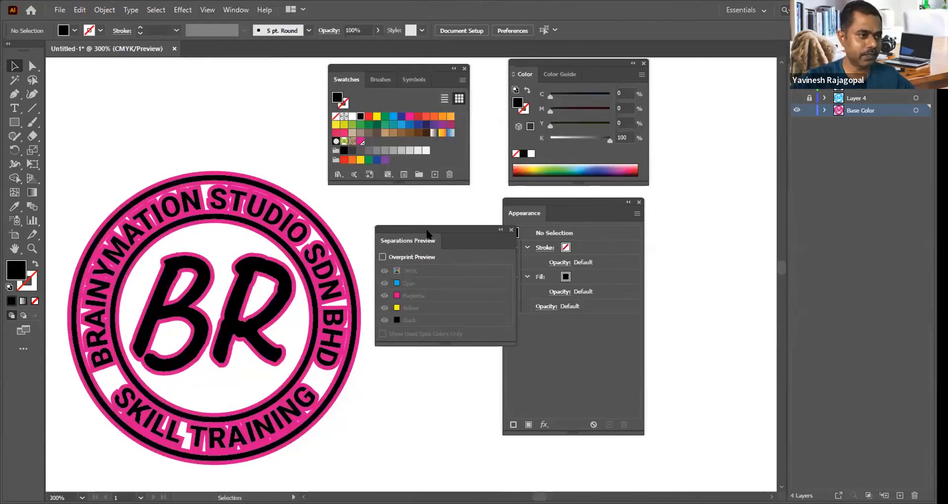
pyautogui.moveTo(420, 242); pyautogui.dragTo(423, 215)
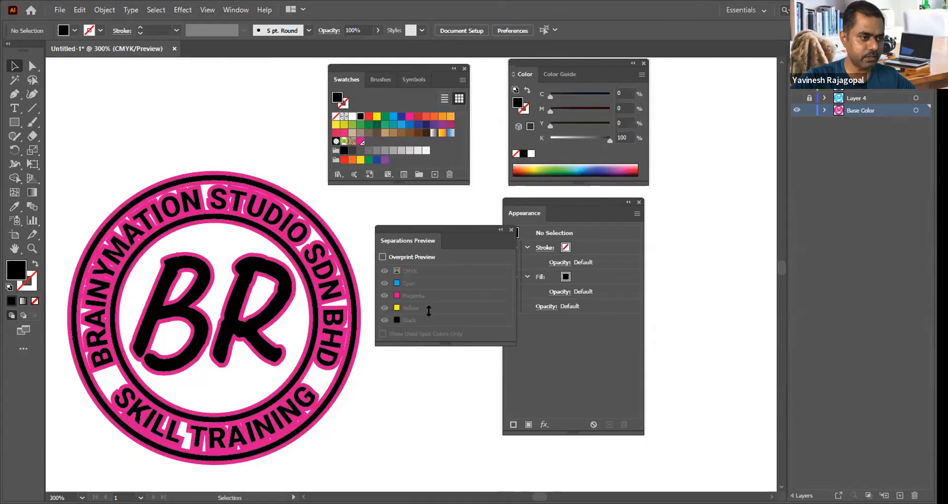
pyautogui.moveTo(396, 317); pyautogui.dragTo(396, 420)
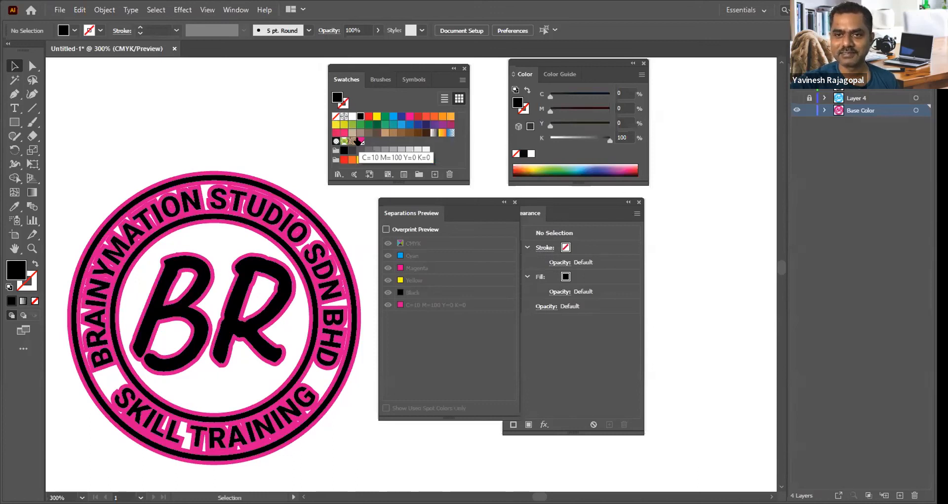
# Step: Close the swatches, separations preview and appearance settings to clear the area around the round logo
pyautogui.click(464, 68)
pyautogui.click(514, 202)
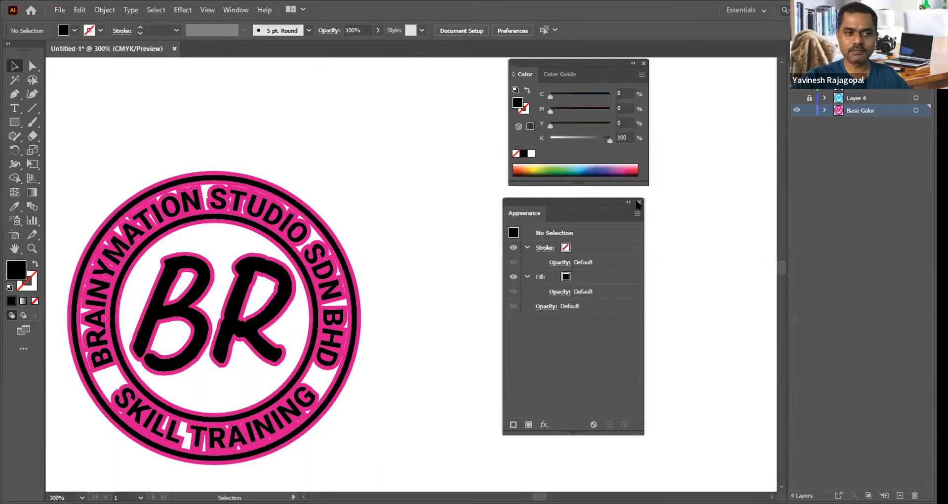
pyautogui.click(638, 202)
pyautogui.moveTo(446, 250); pyautogui.dragTo(545, 224)
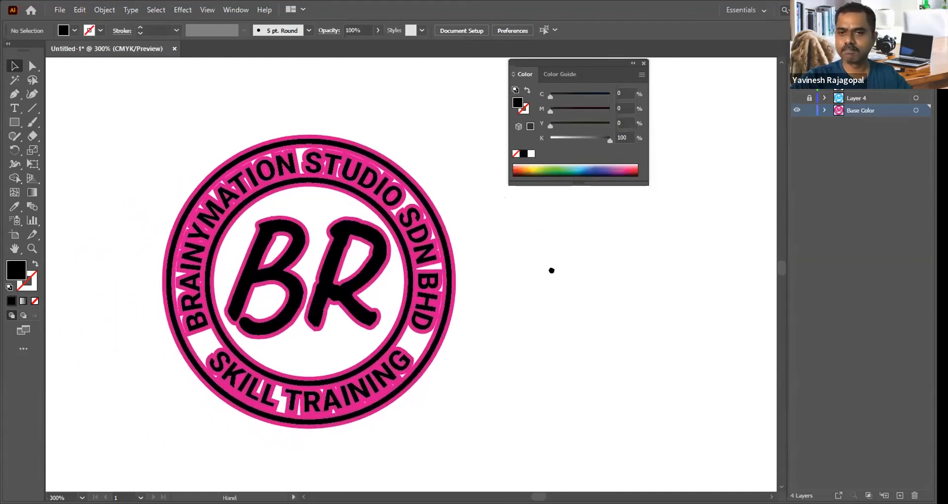
pyautogui.moveTo(552, 270); pyautogui.dragTo(540, 258)
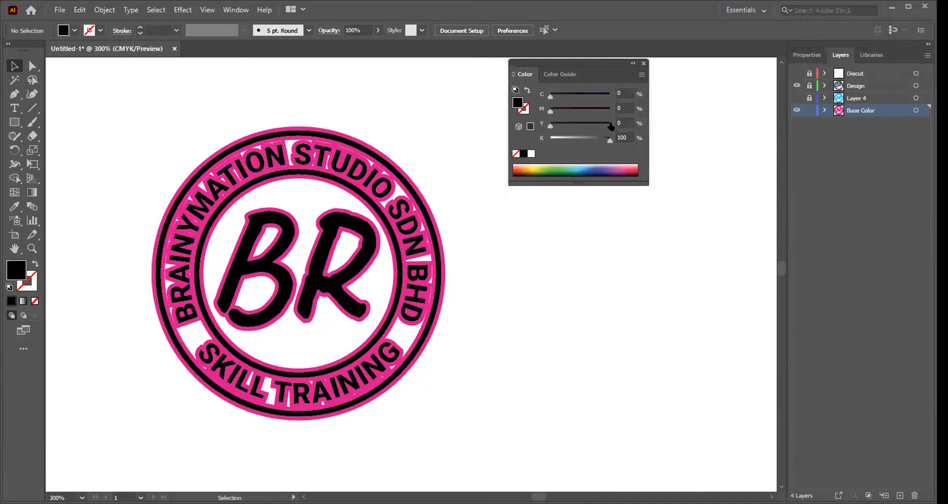
# Step: Show the Diecut layer and delete Layer 4 together with its artwork
pyautogui.click(796, 73)
pyautogui.click(888, 98)
pyautogui.click(914, 495)
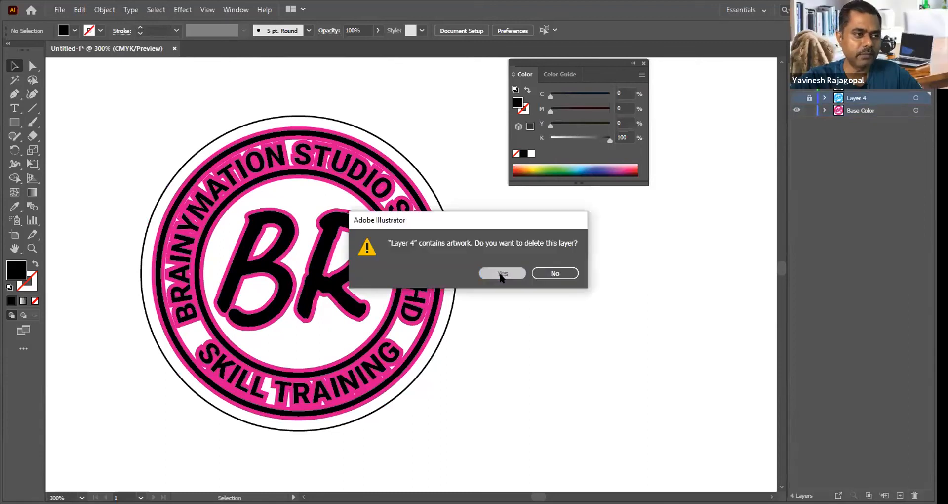
pyautogui.click(502, 272)
# Step: Open the Separations Preview, place it clear of the round logo and turn on Overprint Preview
pyautogui.click(223, 11)
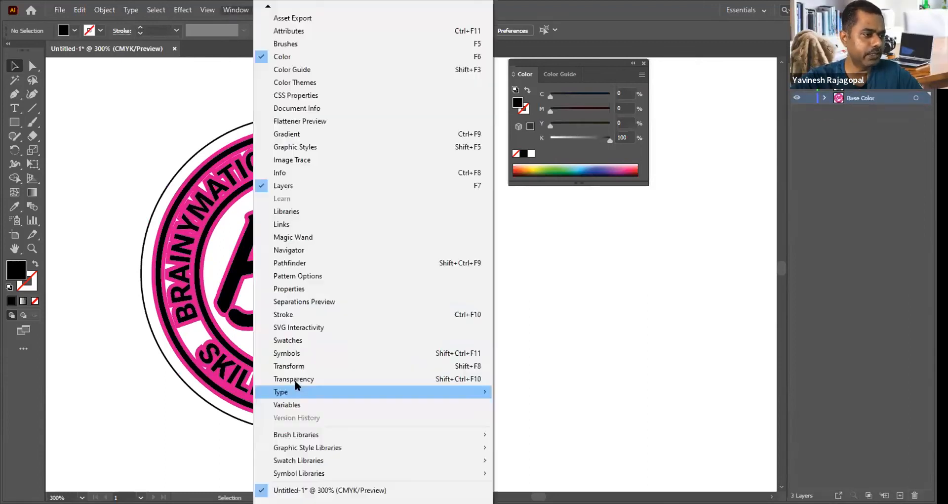
pyautogui.click(297, 301)
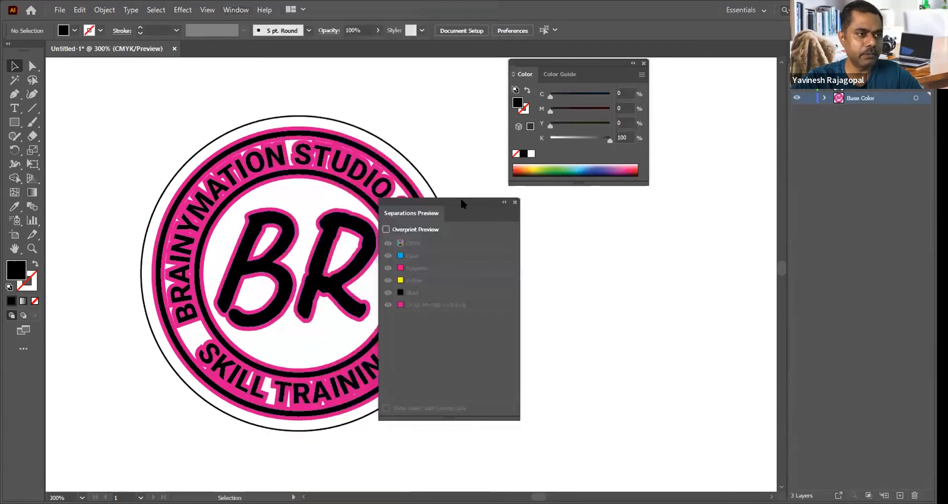
pyautogui.moveTo(460, 199); pyautogui.dragTo(575, 200)
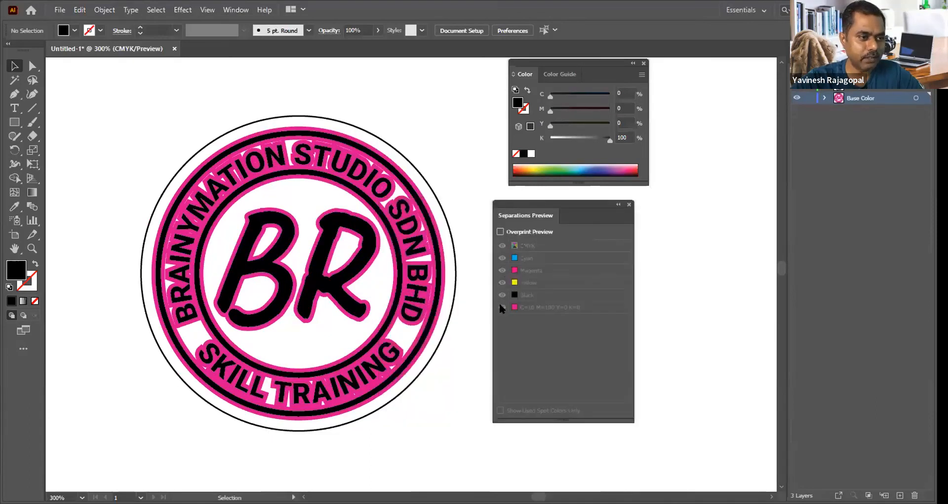
pyautogui.click(500, 232)
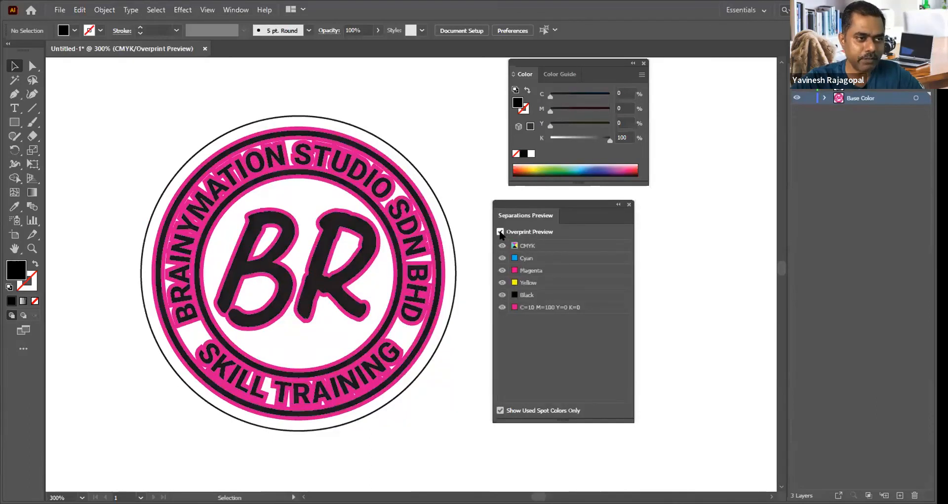
# Step: Repeatedly hide and show the spot colour and Black separations to compare the logo's base and design inks
pyautogui.click(501, 308)
pyautogui.click(501, 307)
pyautogui.click(501, 307)
pyautogui.click(502, 307)
pyautogui.click(501, 295)
pyautogui.click(502, 295)
pyautogui.click(502, 294)
pyautogui.click(502, 294)
pyautogui.click(502, 294)
pyautogui.click(502, 295)
pyautogui.click(501, 307)
pyautogui.click(502, 307)
pyautogui.click(501, 307)
pyautogui.click(502, 307)
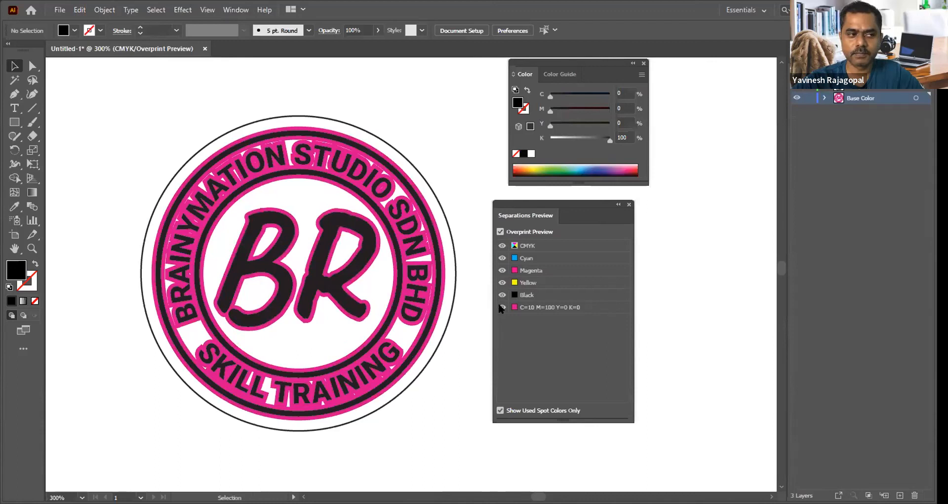
# Step: Place the image black-handle-knife-with-vegetables-2110485.jpg in the document on the Base Color layer
pyautogui.hscroll(5, 420, 157)
pyautogui.press('alt')
pyautogui.hotkey('ctrl', 'shift', 'p')
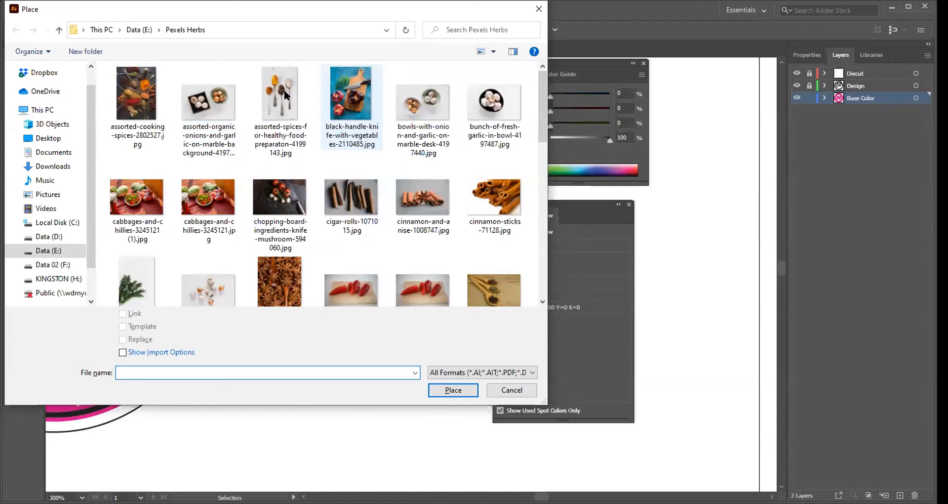
pyautogui.press('Escape')
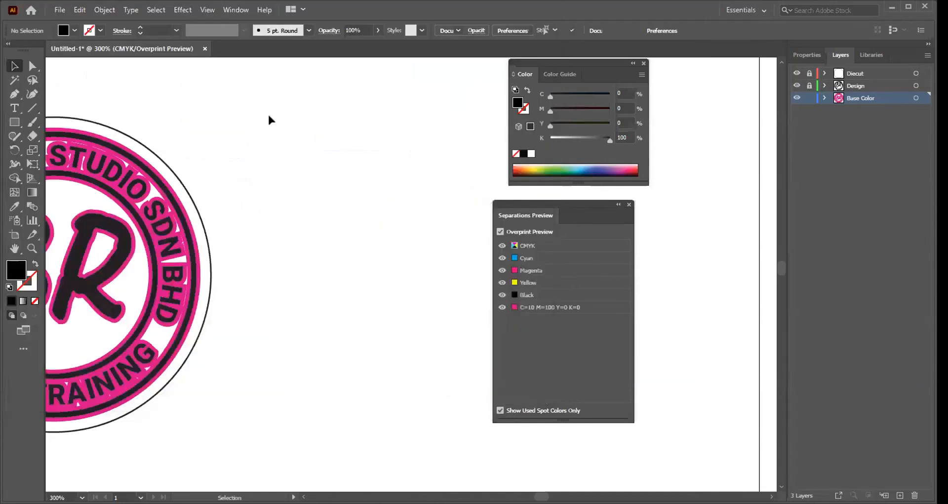
pyautogui.hotkey('ctrl', '-')
pyautogui.hotkey('ctrl', '-')
pyautogui.hotkey('ctrl', '-')
pyautogui.hotkey('ctrl', '-')
pyautogui.hotkey('ctrl', '-')
pyautogui.hotkey('ctrl', '-')
pyautogui.hotkey('ctrl', '-')
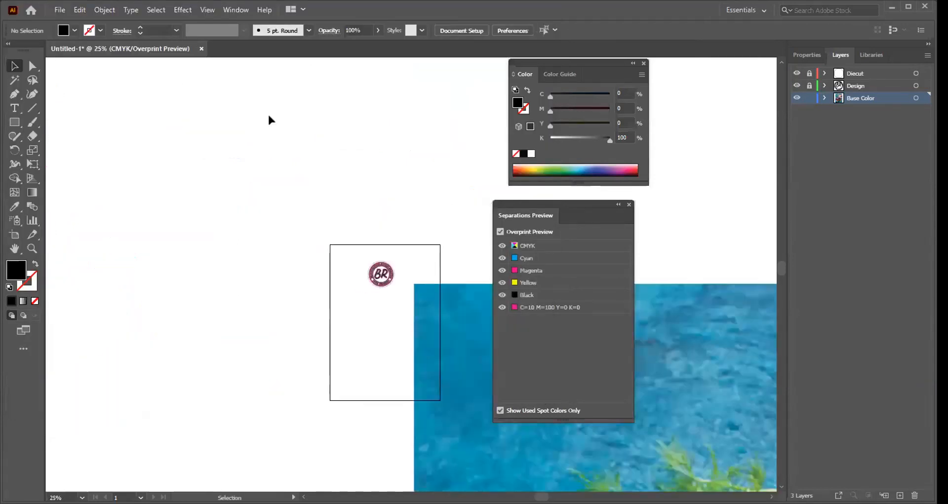
# Step: Scale the placed vegetable photo uniformly to 10%
pyautogui.click(450, 320)
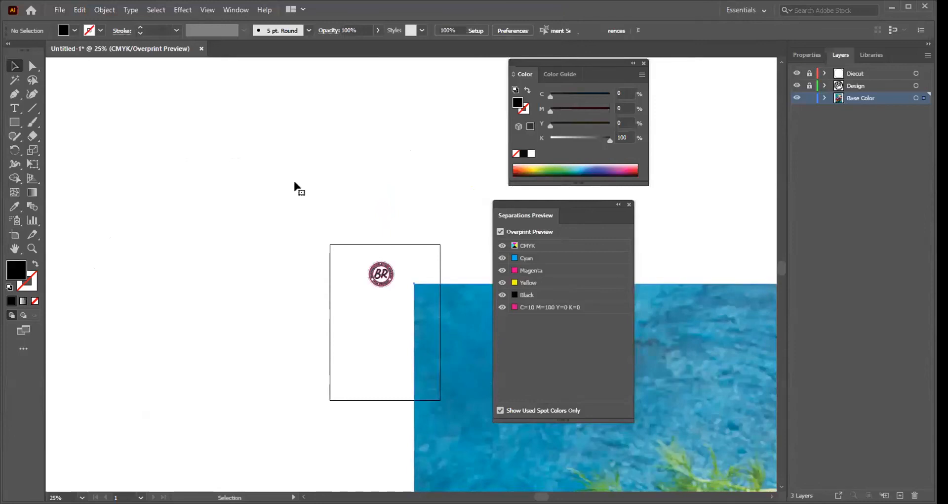
pyautogui.click(104, 9)
pyautogui.moveTo(148, 23)
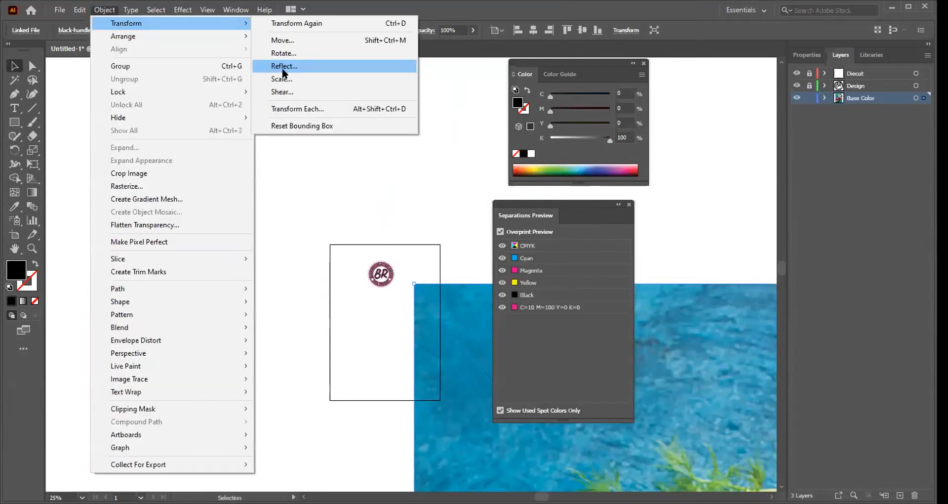
pyautogui.click(282, 79)
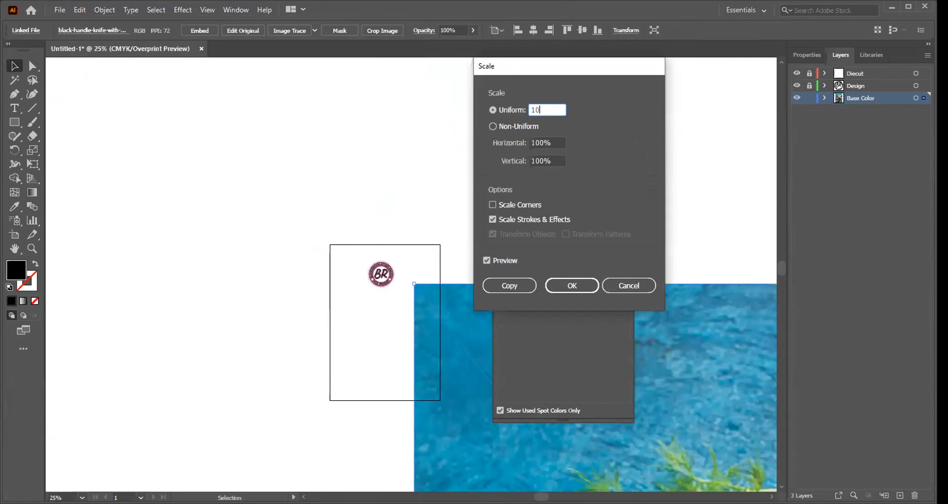
pyautogui.press('Return')
# Step: Move the photo onto the artboard below the round logo, with its right edge along the artboard's right edge
pyautogui.press('Tab')
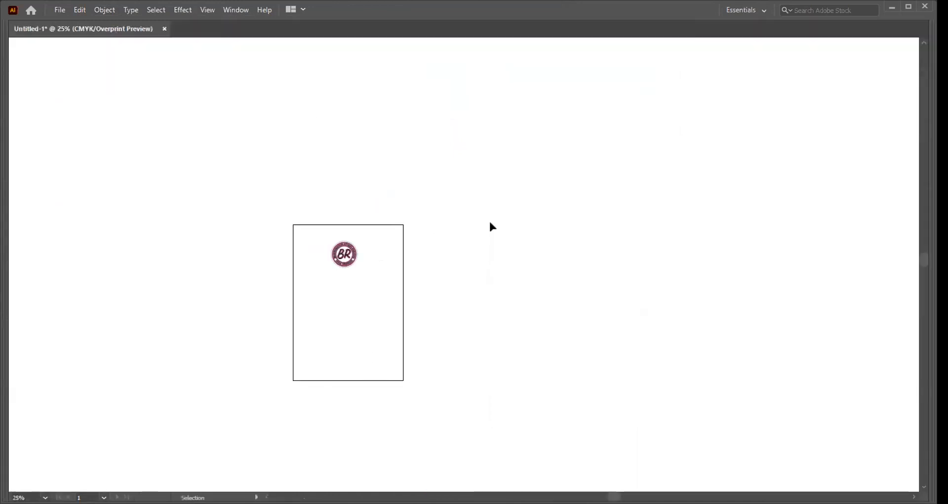
pyautogui.hotkey('ctrl', '-')
pyautogui.hotkey('ctrl', '-')
pyautogui.moveTo(461, 259); pyautogui.dragTo(352, 200)
pyautogui.moveTo(270, 90); pyautogui.dragTo(465, 288)
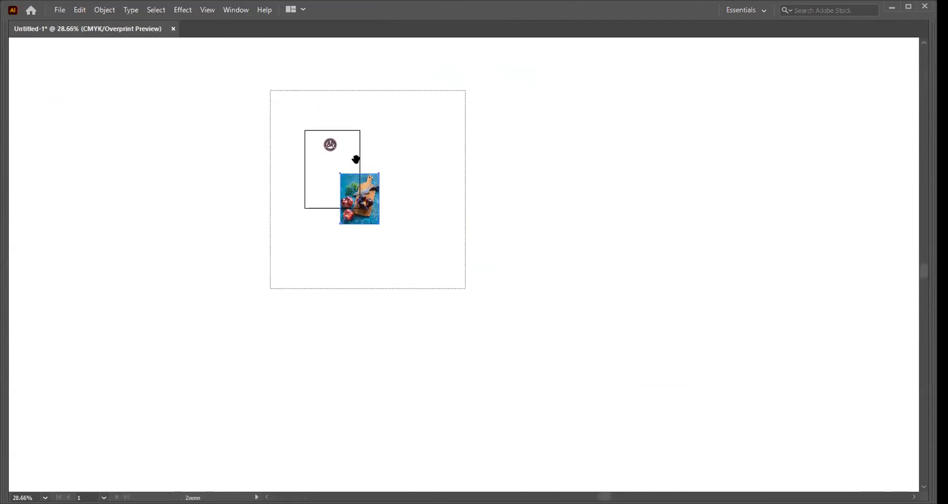
pyautogui.moveTo(340, 138); pyautogui.dragTo(390, 209)
pyautogui.moveTo(333, 241); pyautogui.dragTo(377, 209)
pyautogui.click(688, 204)
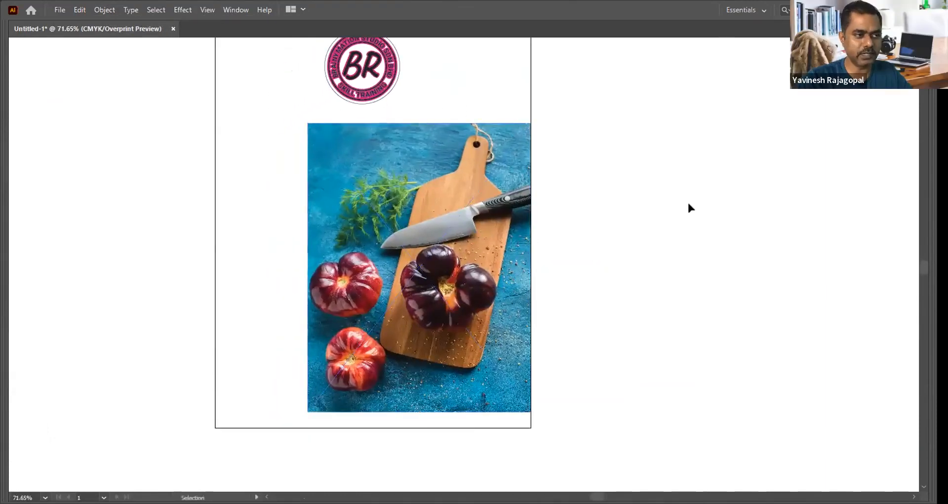
pyautogui.press('Tab')
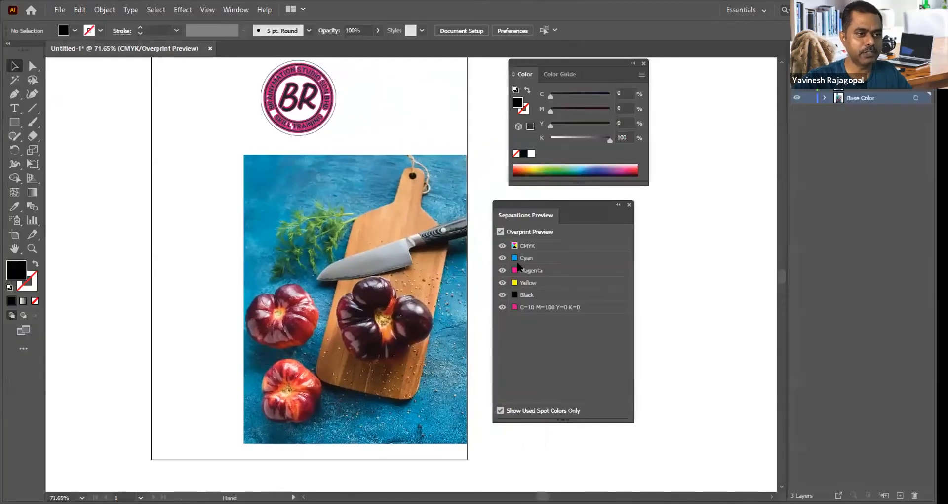
# Step: Toggle Overprint Preview off and on, and hide the Cyan, Magenta, Yellow and Black separations
pyautogui.click(500, 231)
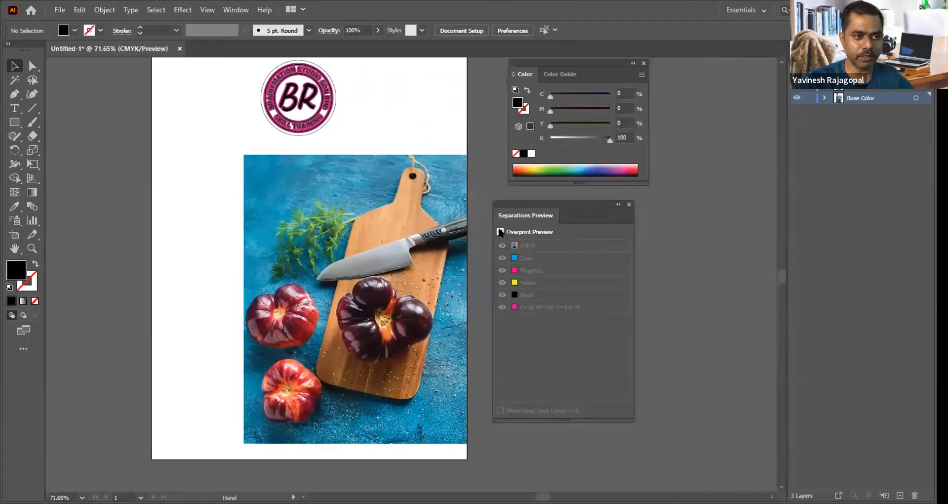
pyautogui.click(500, 231)
pyautogui.click(502, 257)
pyautogui.click(502, 270)
pyautogui.click(501, 282)
pyautogui.click(502, 295)
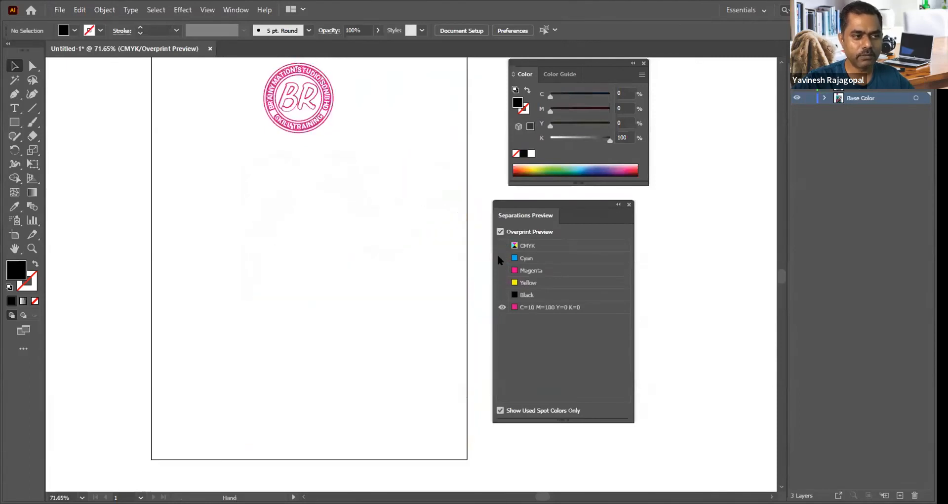
# Step: Show the Cyan, Magenta, Yellow and Black separations again one by one to see how the photo builds up
pyautogui.click(502, 258)
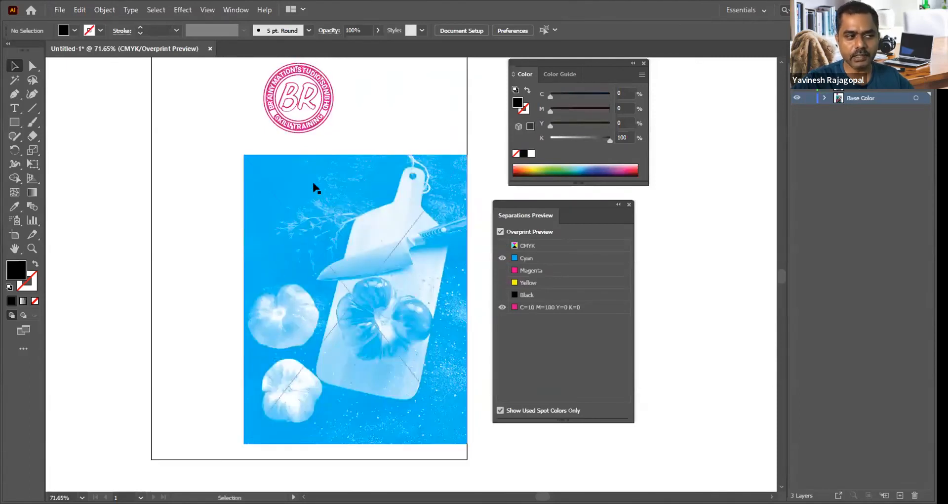
pyautogui.click(501, 270)
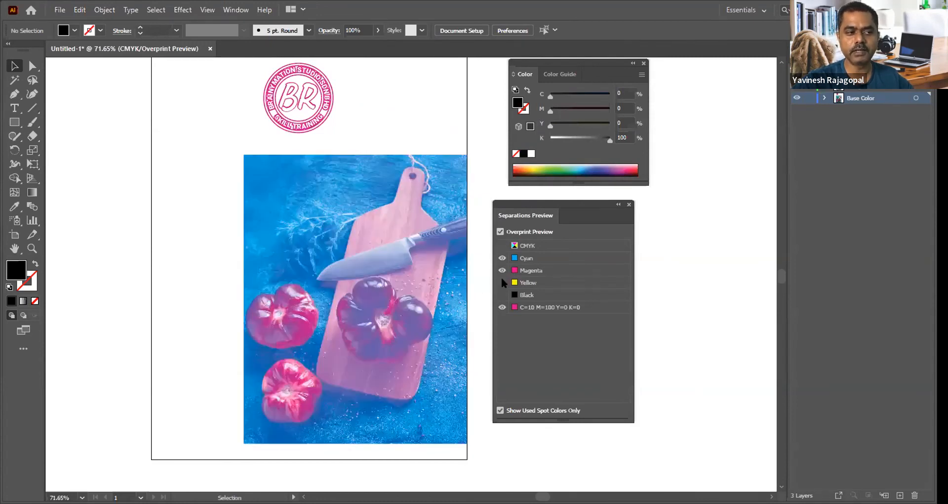
pyautogui.click(501, 282)
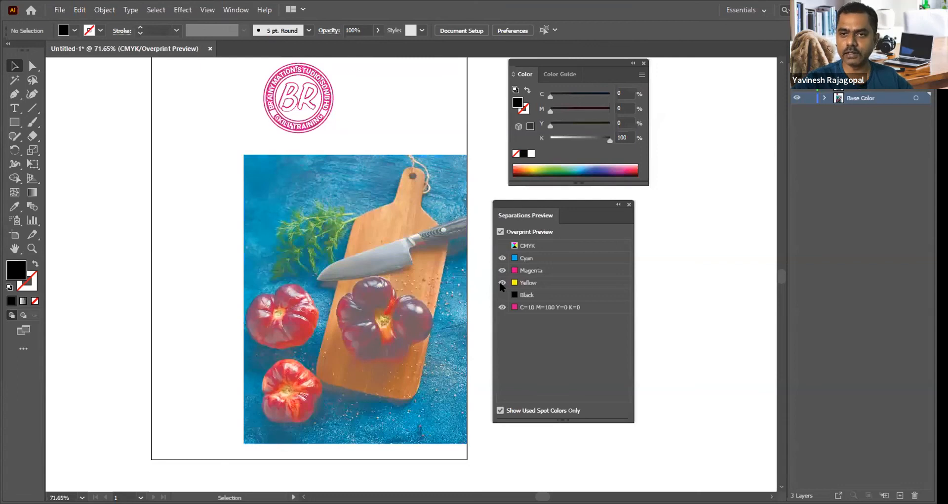
pyautogui.click(501, 293)
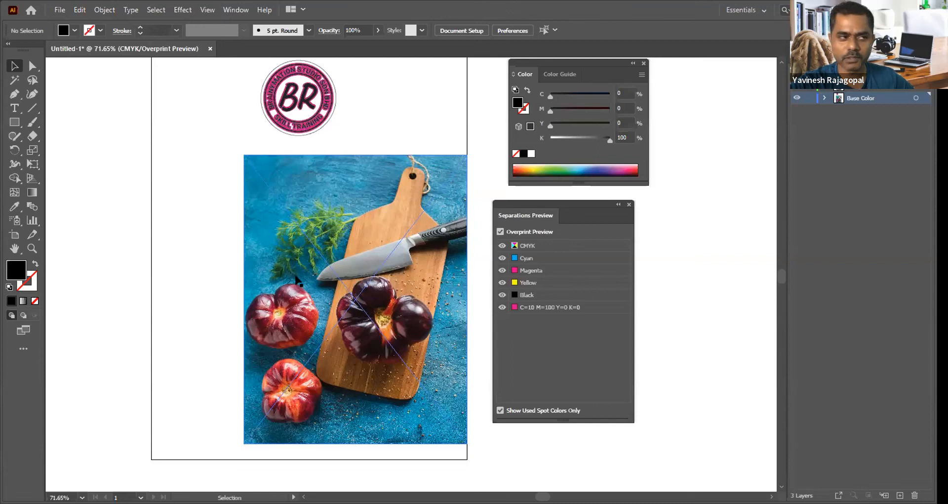
# Step: Hide the Base Color and Design layers so only the die-cut circle is displayed
pyautogui.press('space')
pyautogui.moveTo(381, 98); pyautogui.dragTo(380, 169)
pyautogui.moveTo(229, 110); pyautogui.dragTo(444, 237)
pyautogui.moveTo(439, 169); pyautogui.dragTo(423, 164)
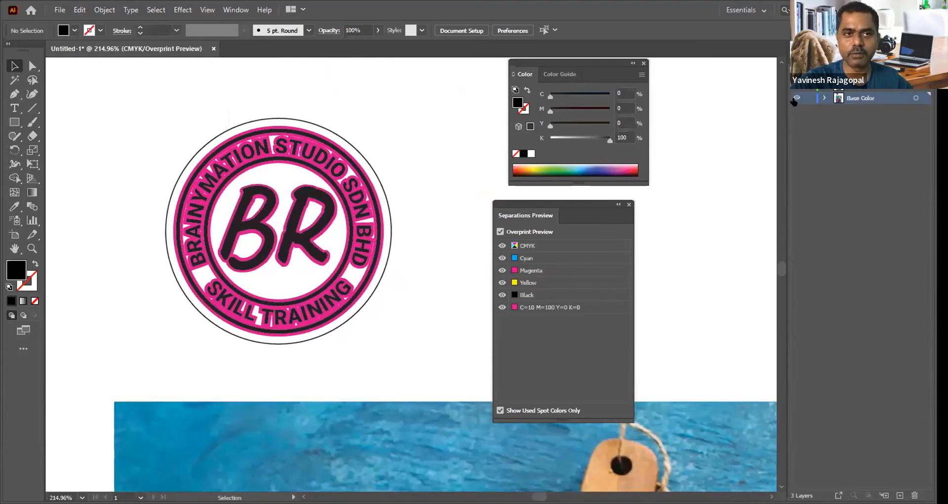
pyautogui.click(797, 98)
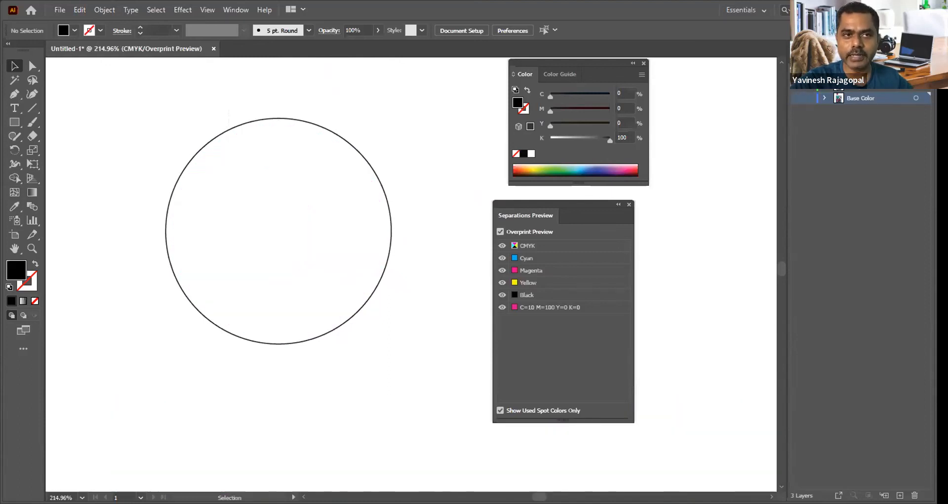
# Step: Add a smaller concentric copy of the die-cut circle inside it, about 2.66 cm in diameter
pyautogui.moveTo(376, 119); pyautogui.dragTo(334, 163)
pyautogui.moveTo(423, 163); pyautogui.dragTo(340, 201)
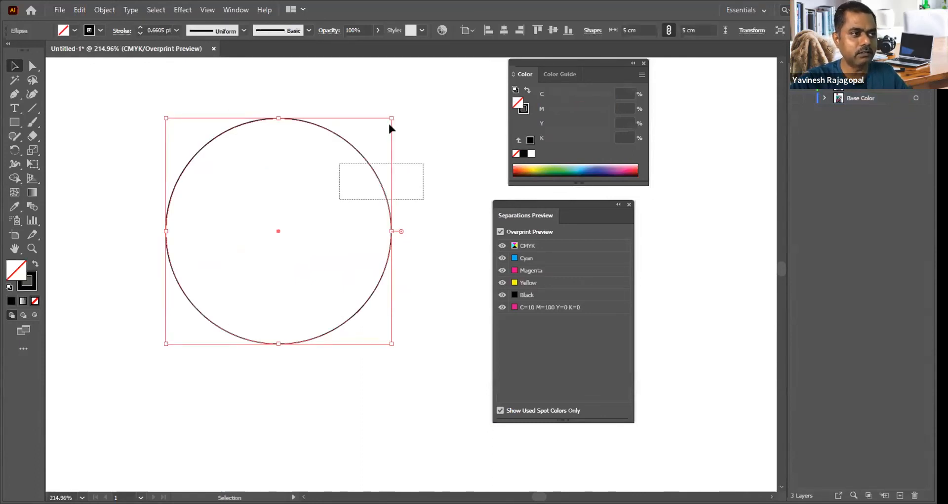
pyautogui.moveTo(390, 119); pyautogui.dragTo(338, 144)
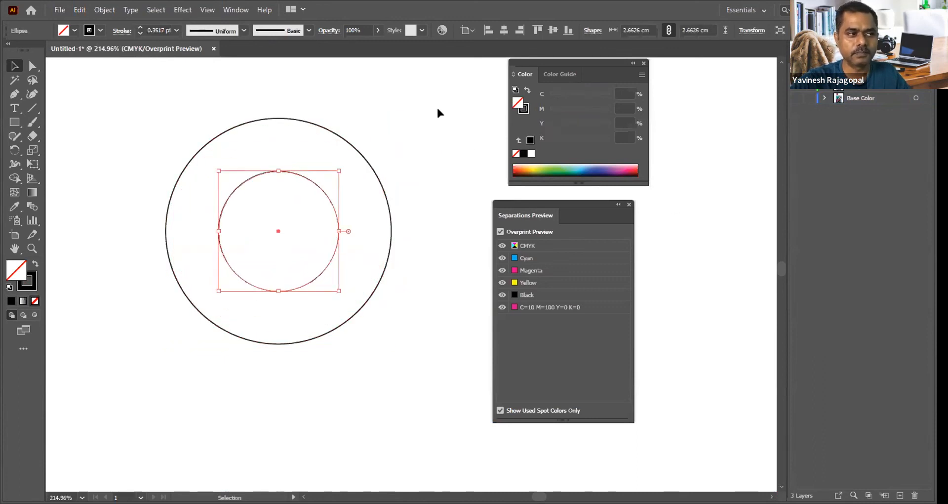
pyautogui.click(370, 201)
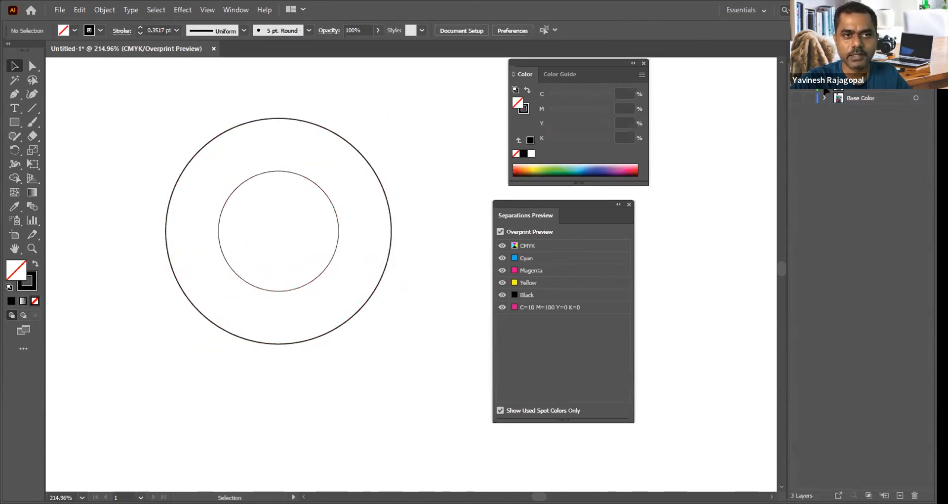
# Step: Show the Design layer and delete the BR lettering from the centre of the logo
pyautogui.click(795, 90)
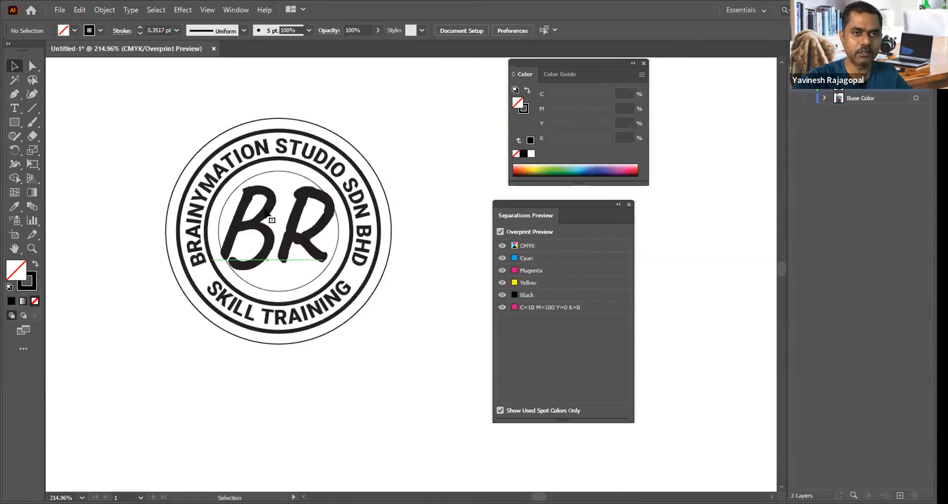
pyautogui.click(245, 213)
pyautogui.press('Delete')
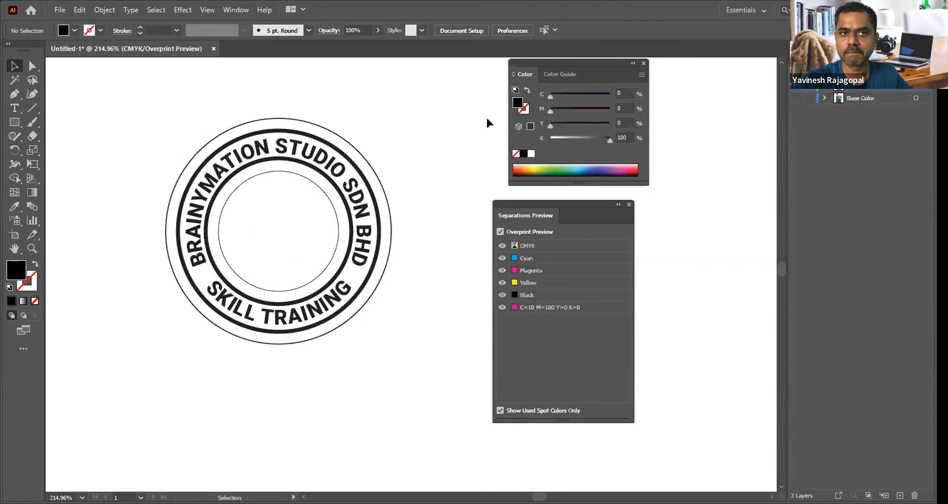
pyautogui.click(797, 76)
pyautogui.click(797, 76)
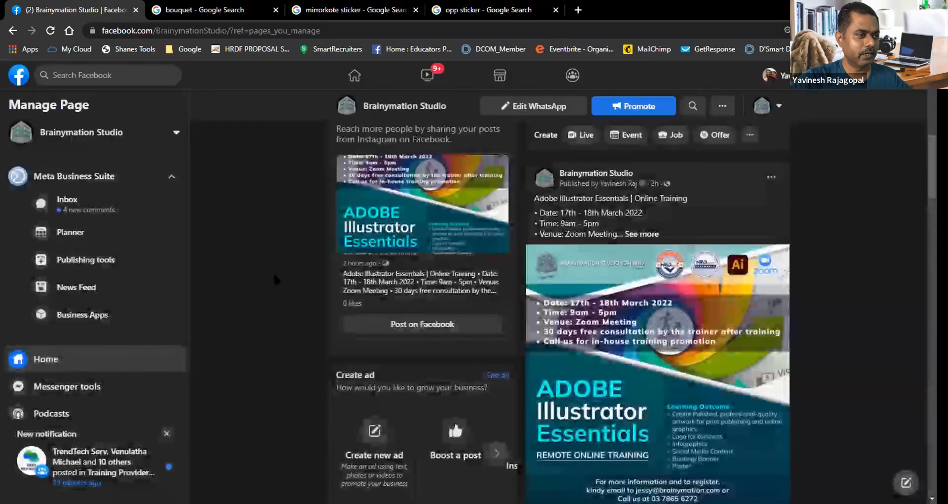
# Step: Examine the Adobe Illustrator Essentials online training post on the Brainymation Studio Facebook page
pyautogui.scroll(10, 274, 275)
pyautogui.scroll(1, 274, 279)
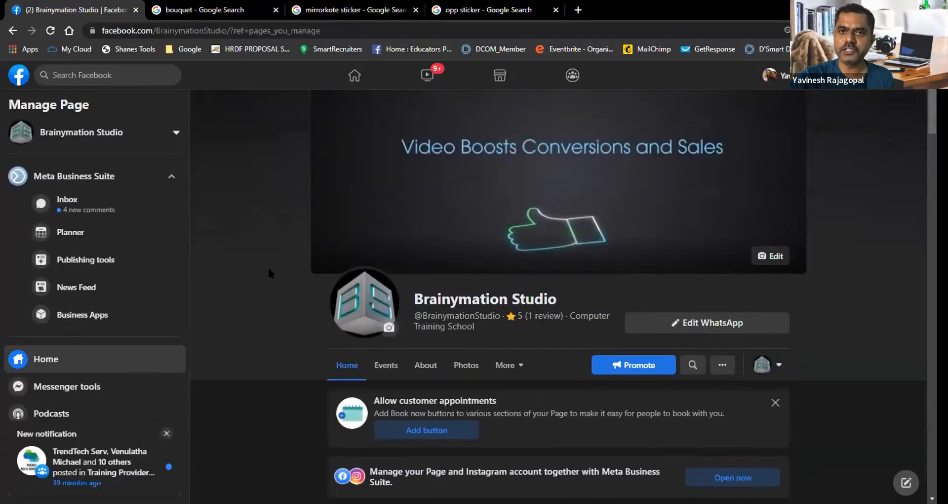
pyautogui.scroll(-5, 269, 270)
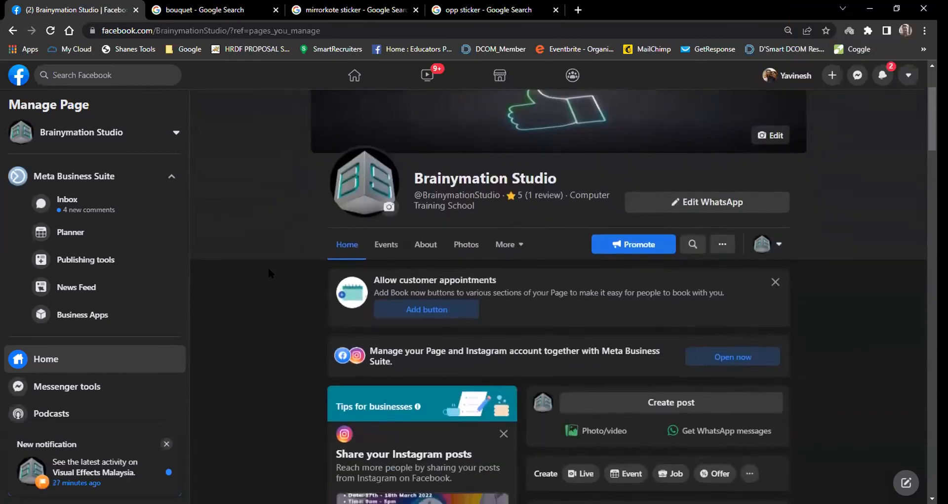
pyautogui.scroll(-4, 268, 268)
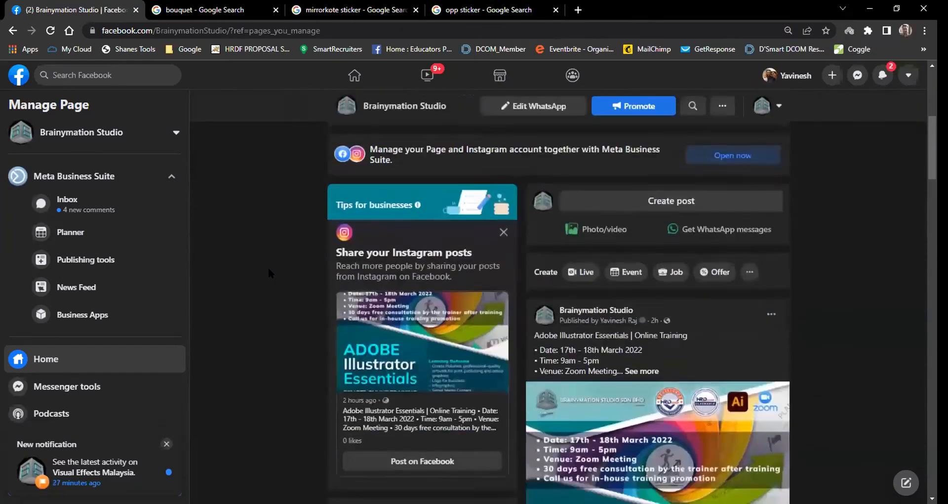
pyautogui.scroll(-1, 268, 271)
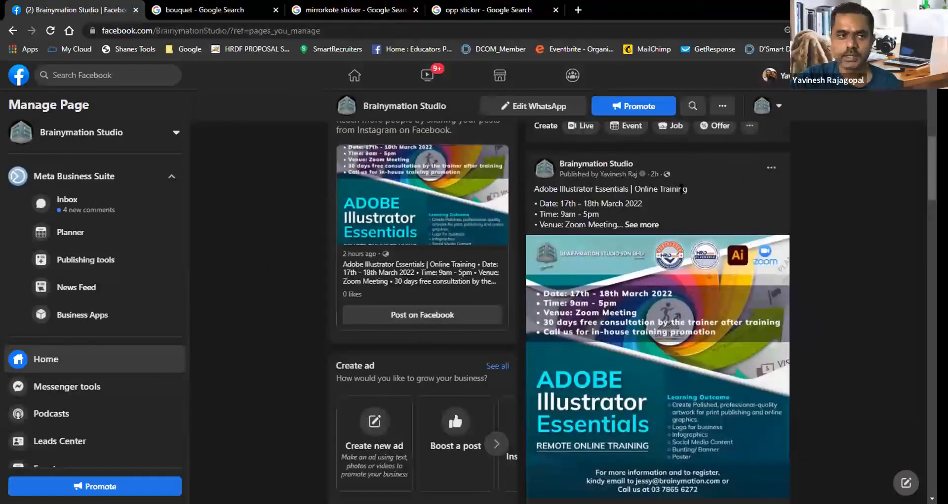
pyautogui.scroll(2, 843, 219)
pyautogui.scroll(-4, 844, 219)
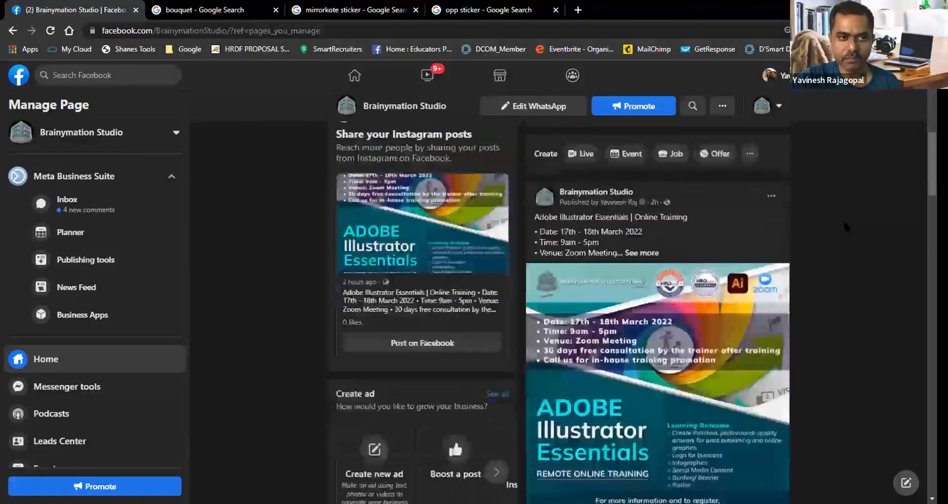